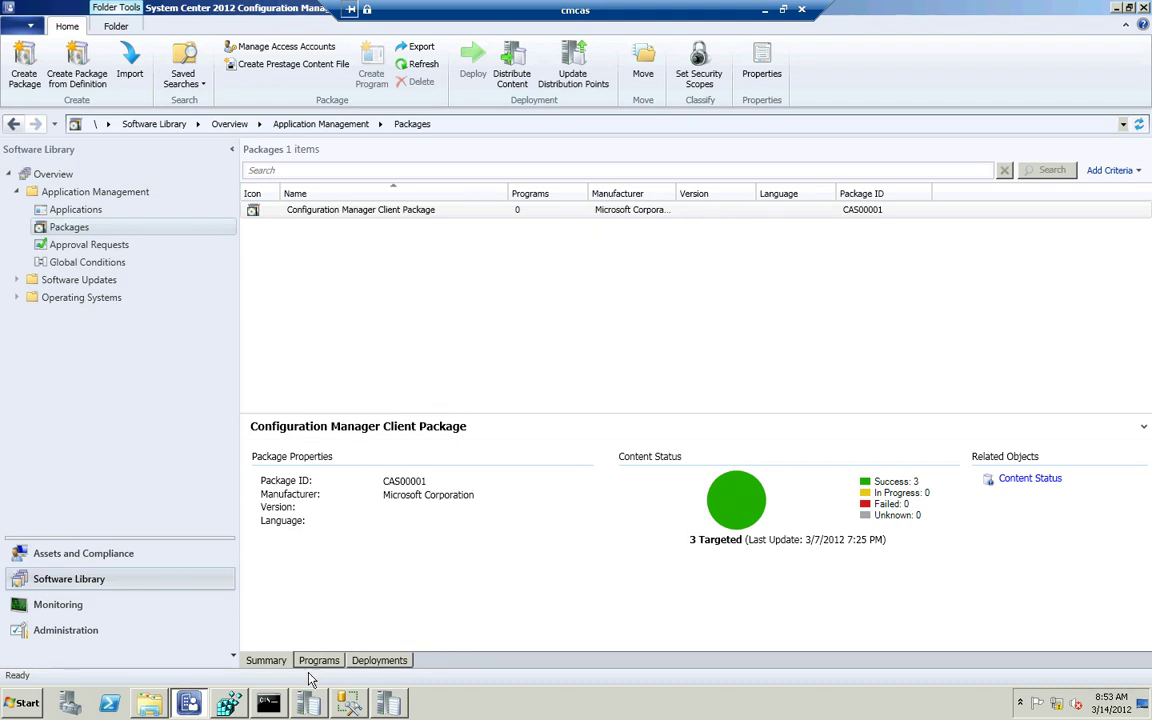
Switch to the Command Prompt and rename distmgr.dll to distrmgr.dl_ in the Configuration Manager bin\X64 folder.
{"action": "left_click", "coordinate": [281, 711]}
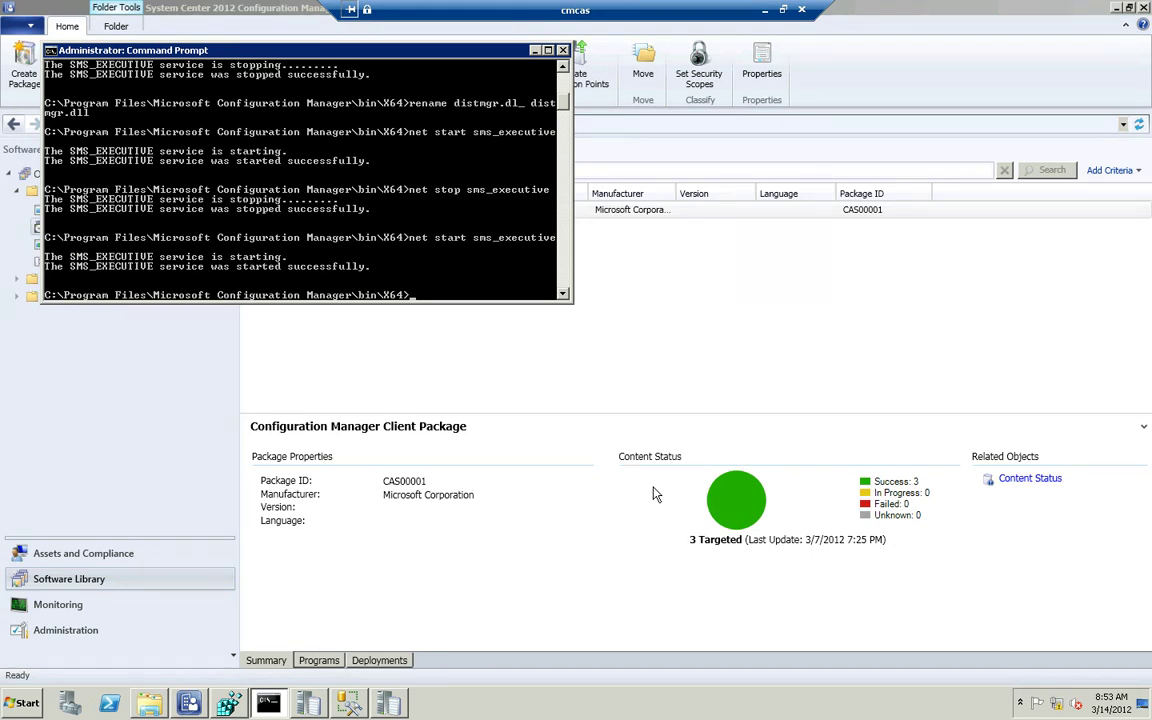
{"action": "type", "text": "rename distmgr.dll distrmgr.dl"}
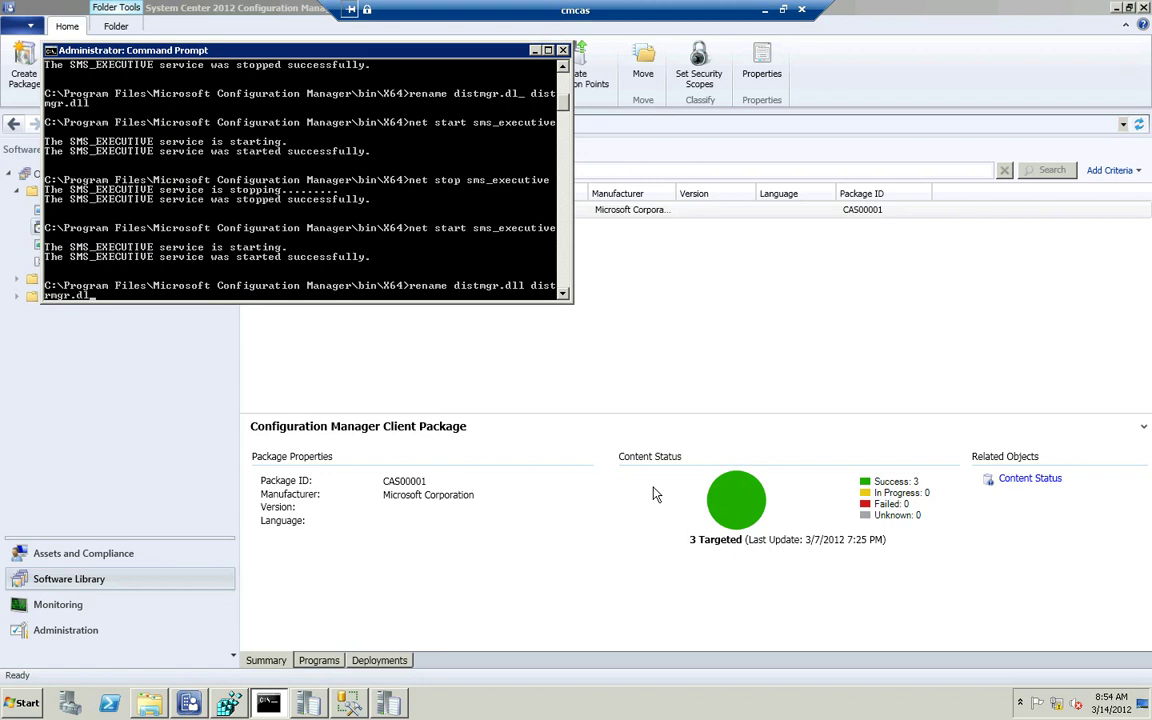
{"action": "type", "text": "_"}
{"action": "key", "text": "Return"}
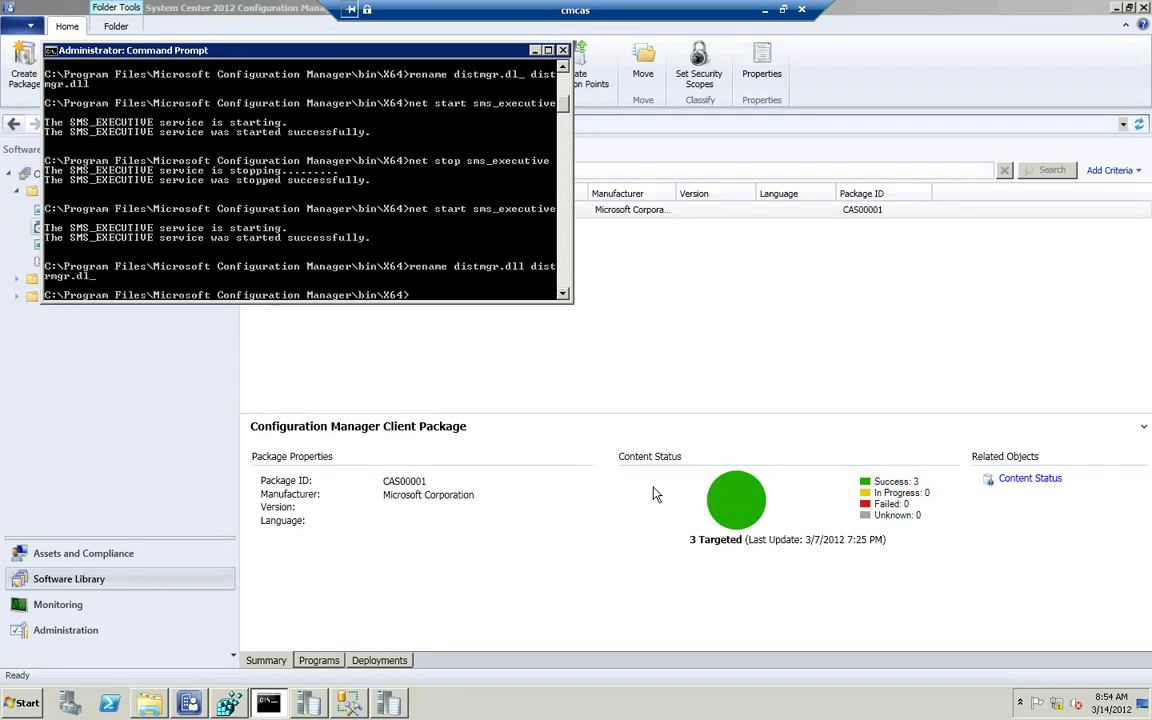
Restart the sms_executive service with net stop and net start, and minimize the Command Prompt.
{"action": "type", "text": "net sms_Executive"}
{"action": "key", "text": "Return"}
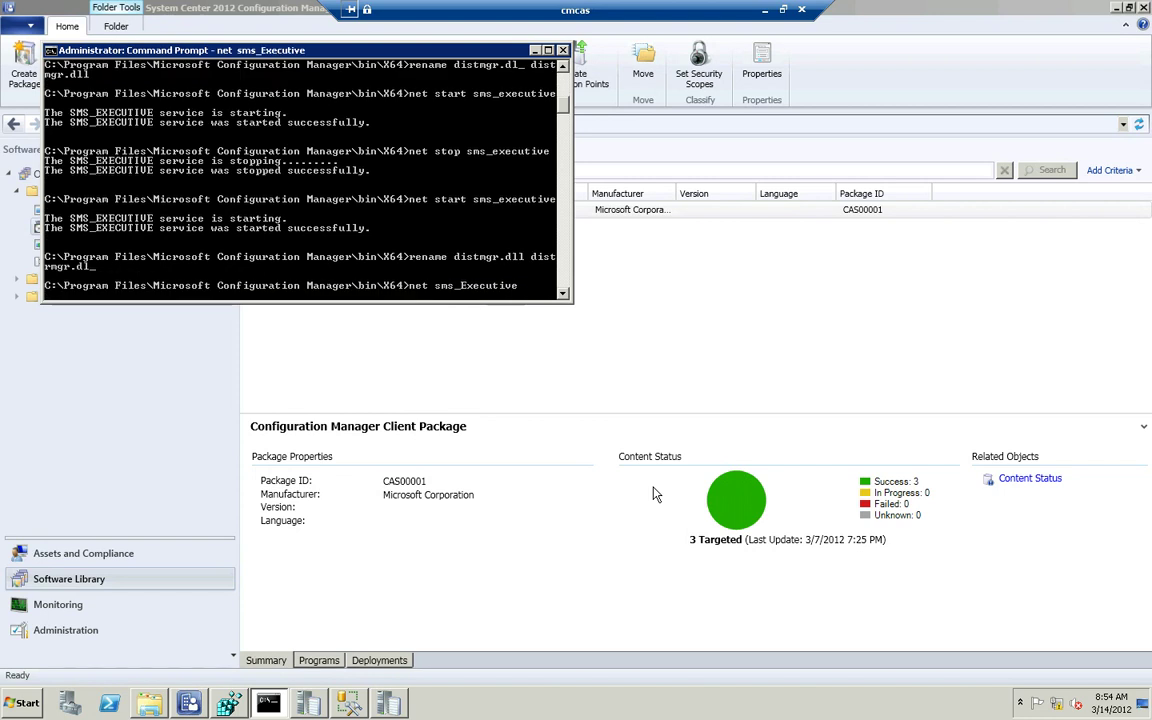
{"action": "type", "text": "net"}
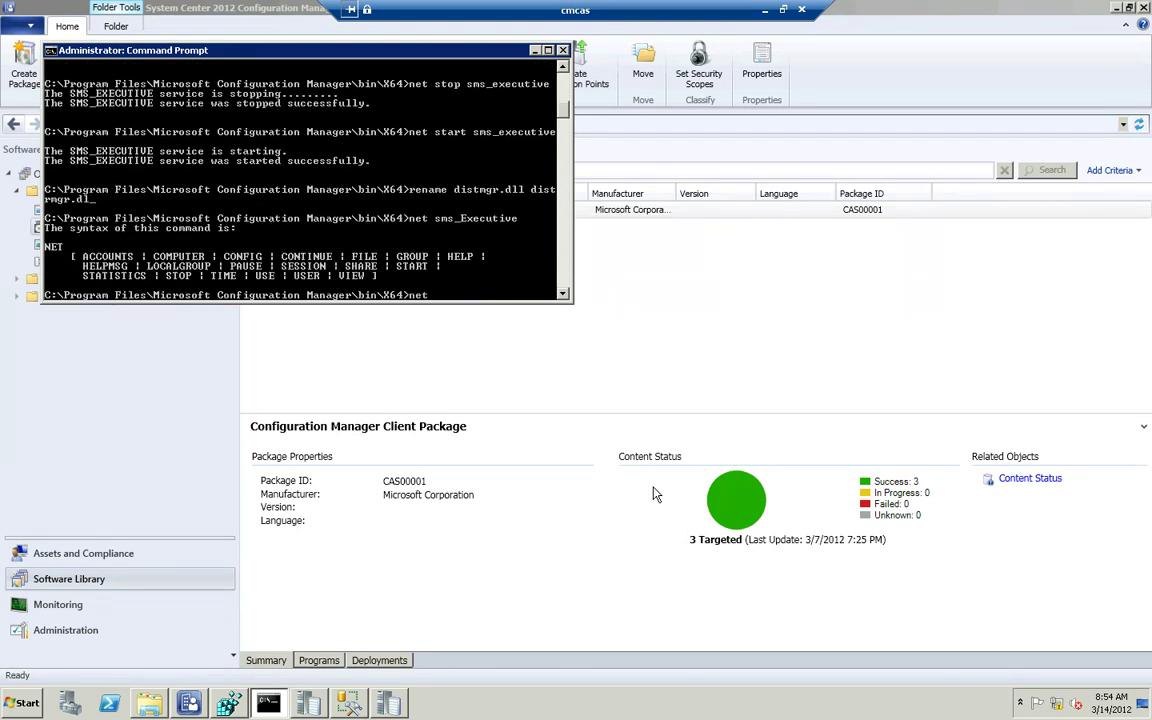
{"action": "type", "text": " stop sms_executive"}
{"action": "key", "text": "Return"}
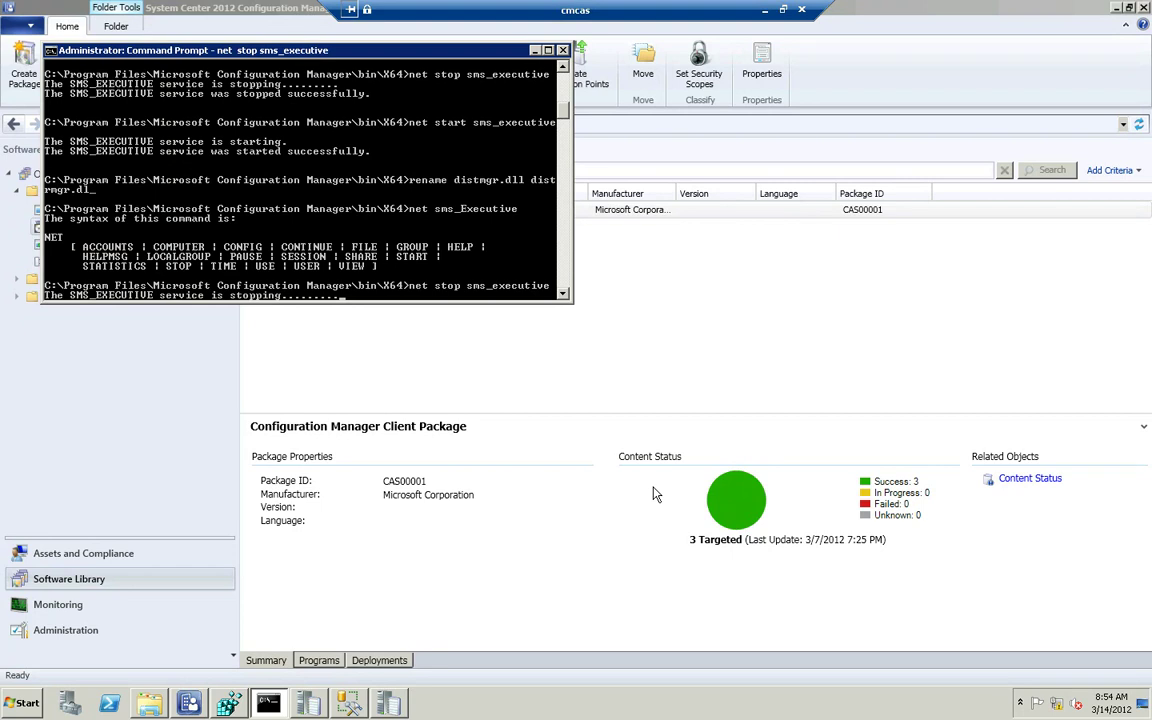
{"action": "type", "text": "net start sms_executive"}
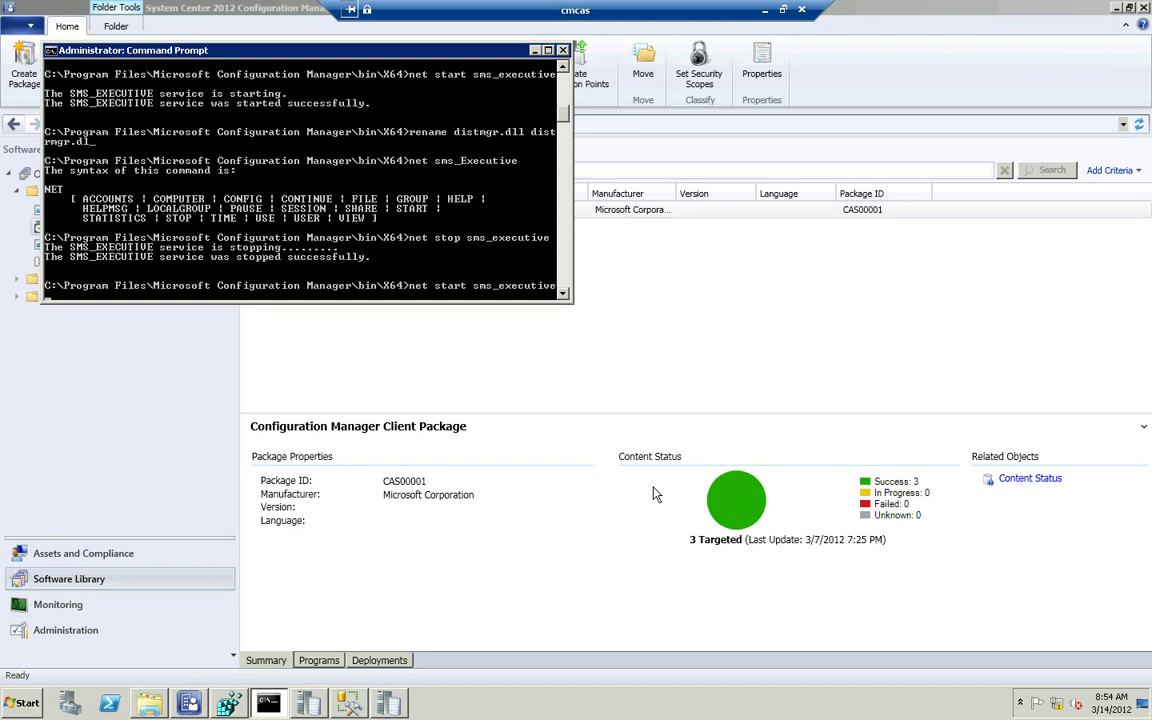
{"action": "key", "text": "Return"}
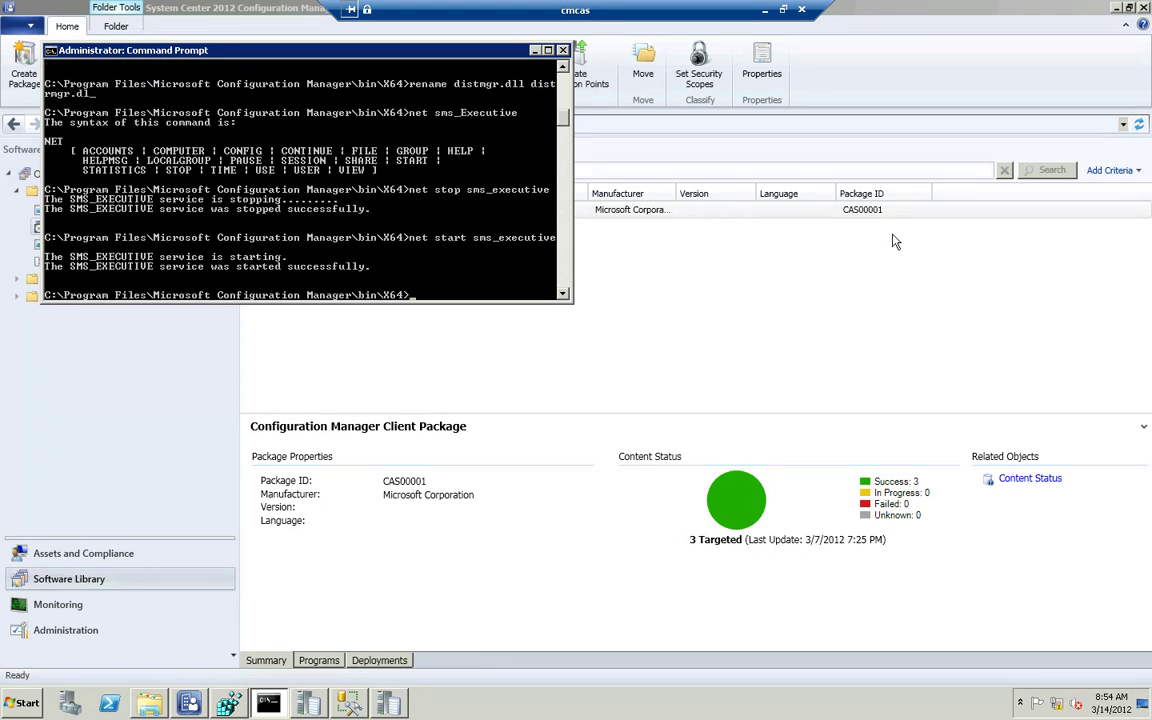
{"action": "left_click", "coordinate": [535, 50]}
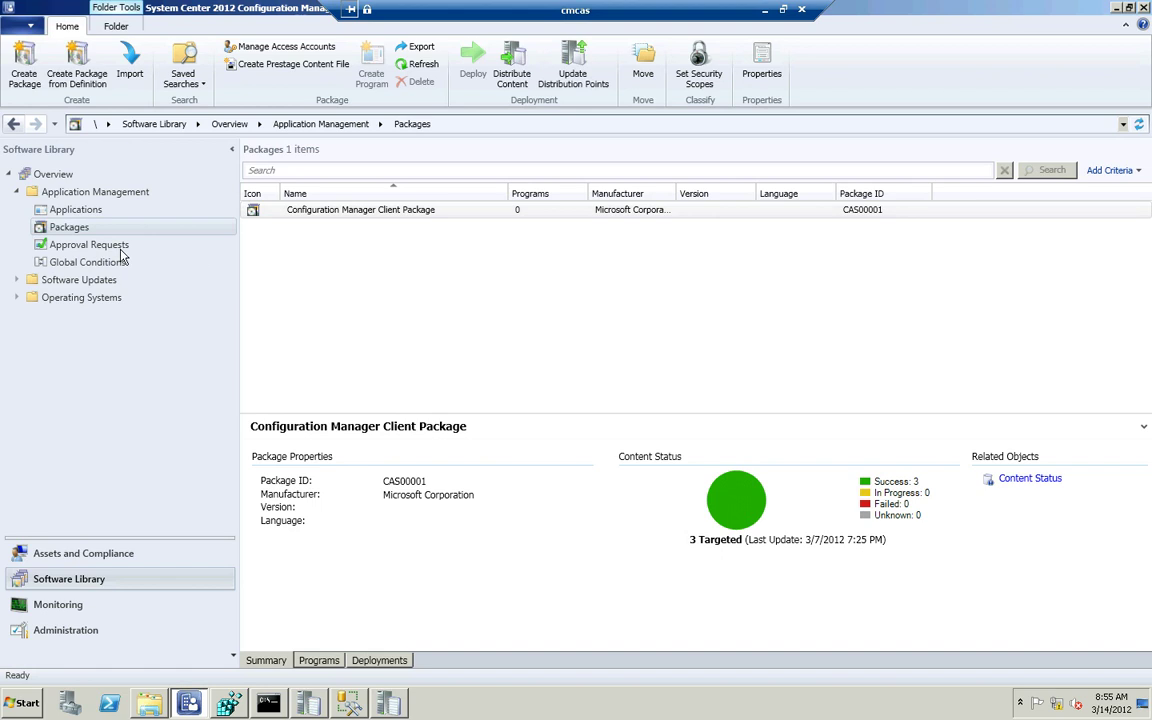
Start a new package named "Test Package" and mark it as containing source files.
{"action": "right_click", "coordinate": [57, 230]}
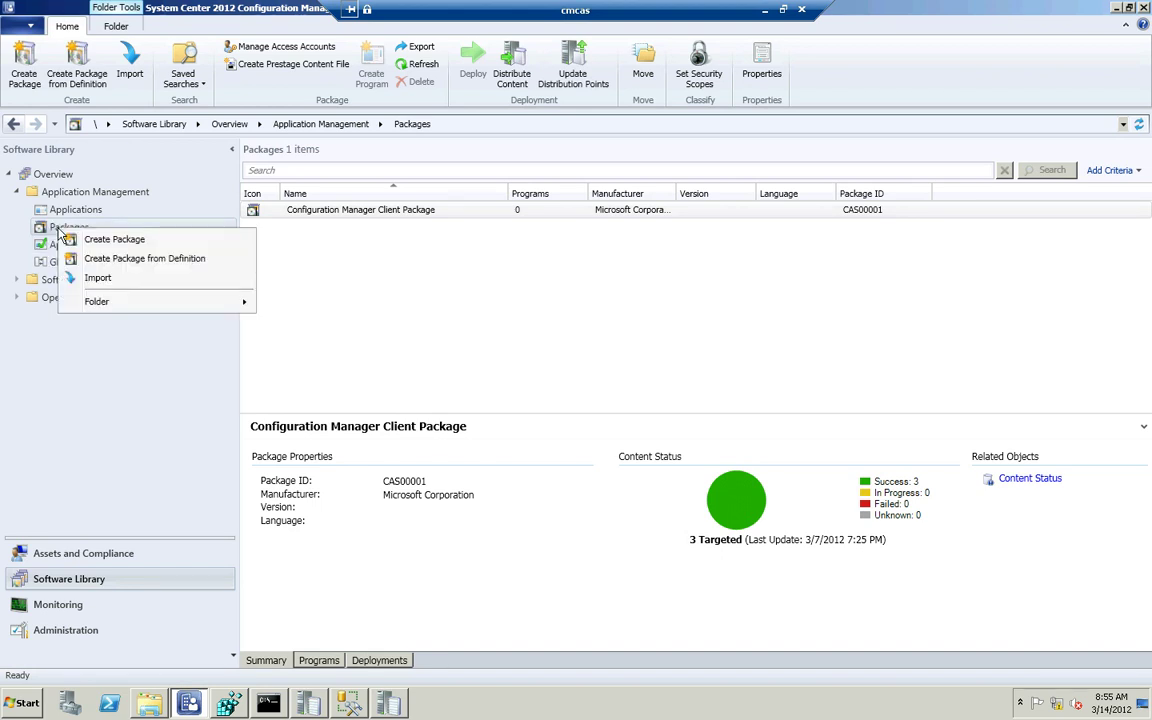
{"action": "left_click", "coordinate": [112, 240]}
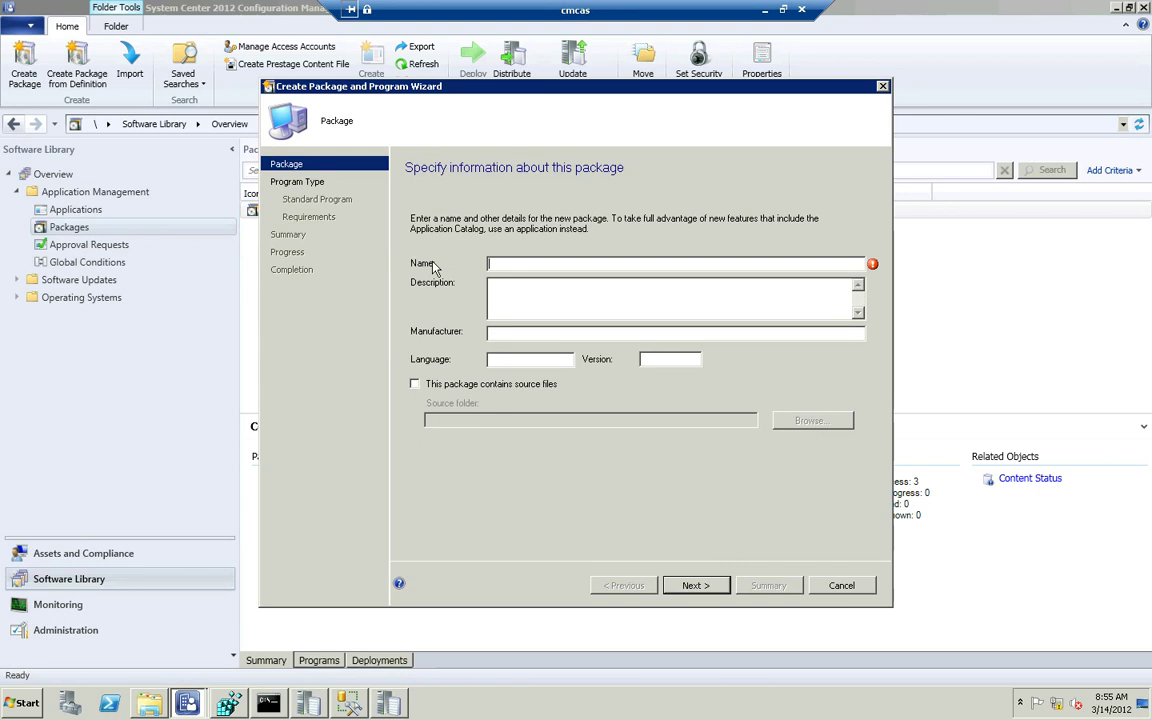
{"action": "type", "text": "Test Package"}
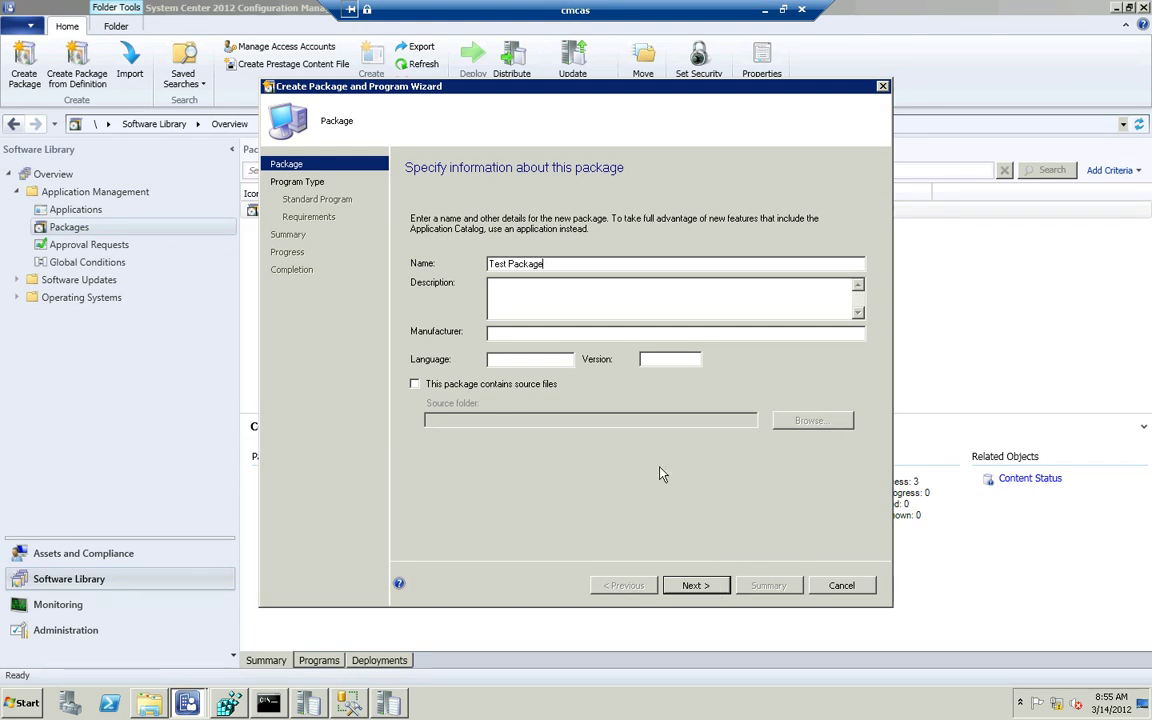
{"action": "left_click", "coordinate": [516, 385]}
Set the package's source to the local site server folder C:\PackageSrc\Distribute on Demand.
{"action": "left_click", "coordinate": [808, 421]}
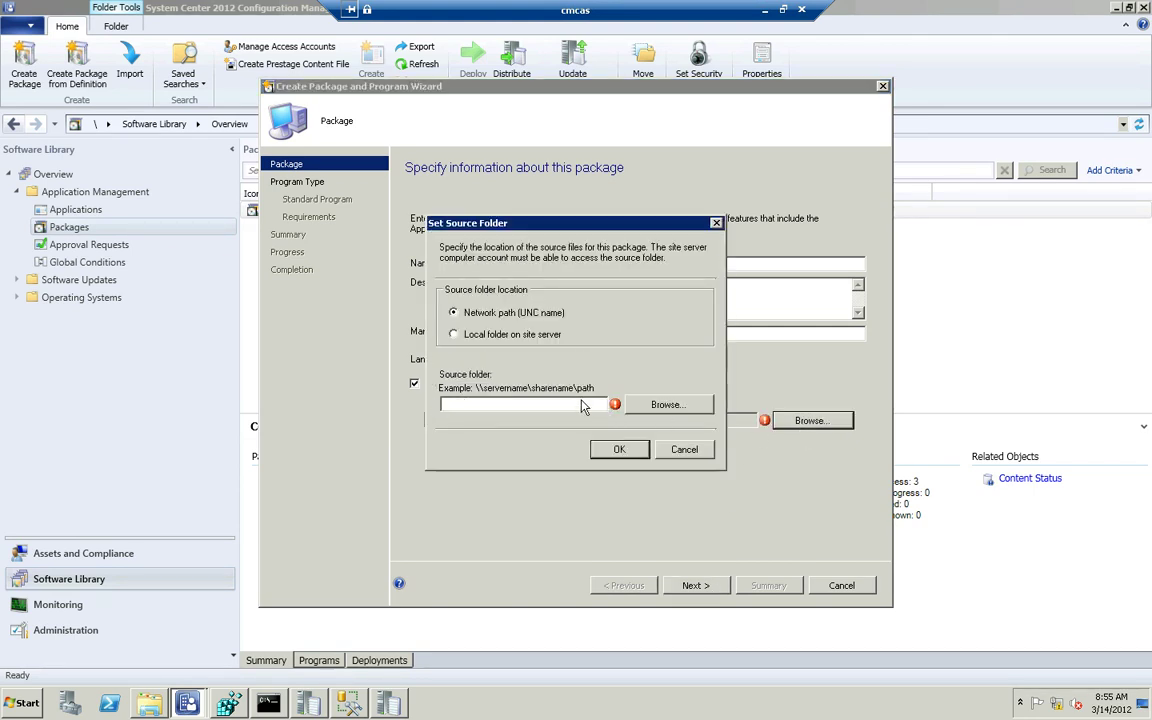
{"action": "left_click", "coordinate": [545, 338]}
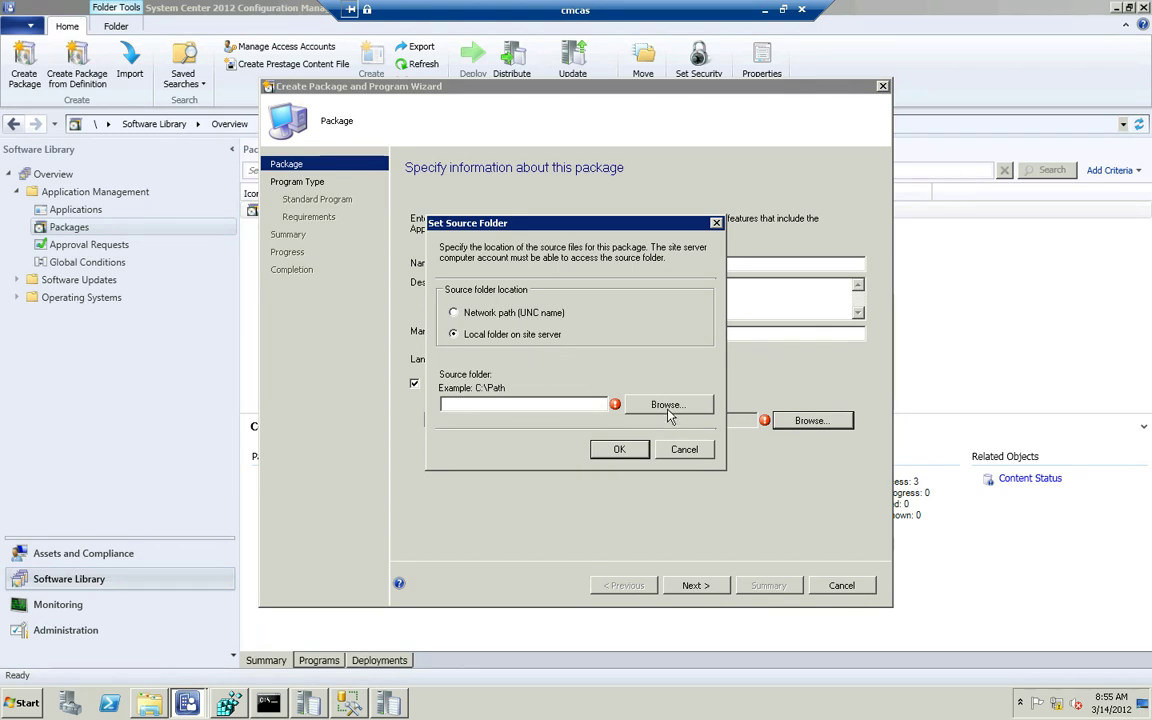
{"action": "left_click", "coordinate": [647, 406]}
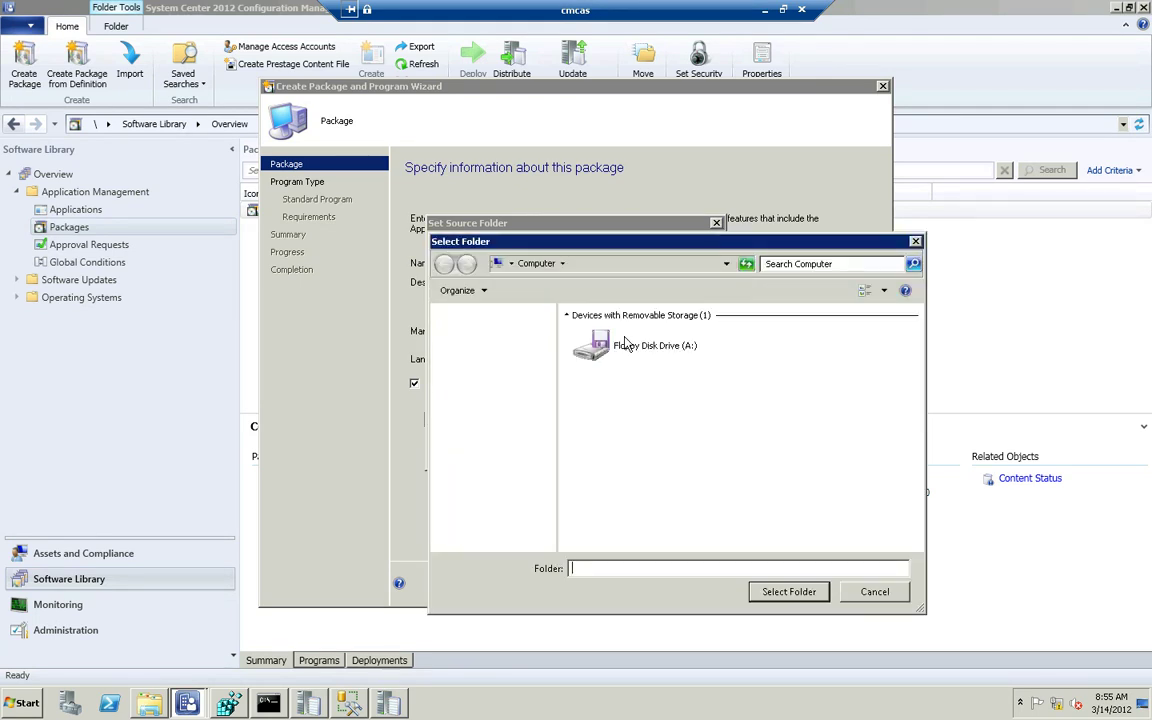
{"action": "double_click", "coordinate": [630, 345]}
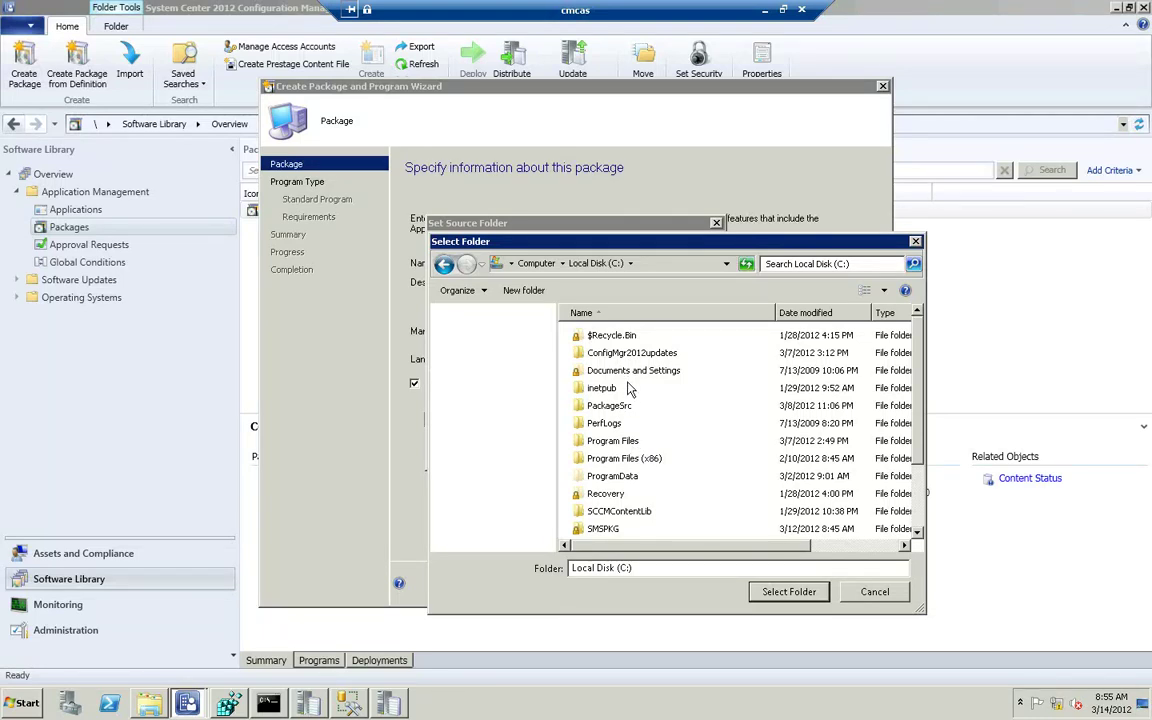
{"action": "left_click", "coordinate": [620, 409]}
{"action": "double_click", "coordinate": [620, 407]}
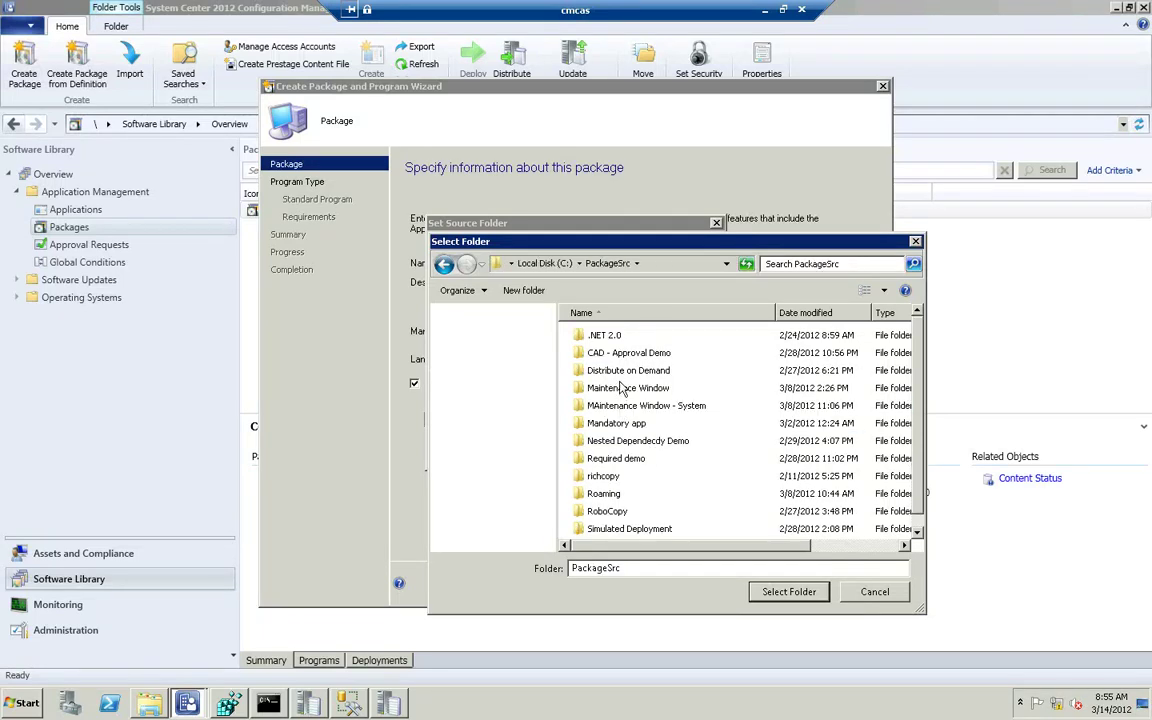
{"action": "left_click", "coordinate": [622, 374]}
{"action": "double_click", "coordinate": [622, 375]}
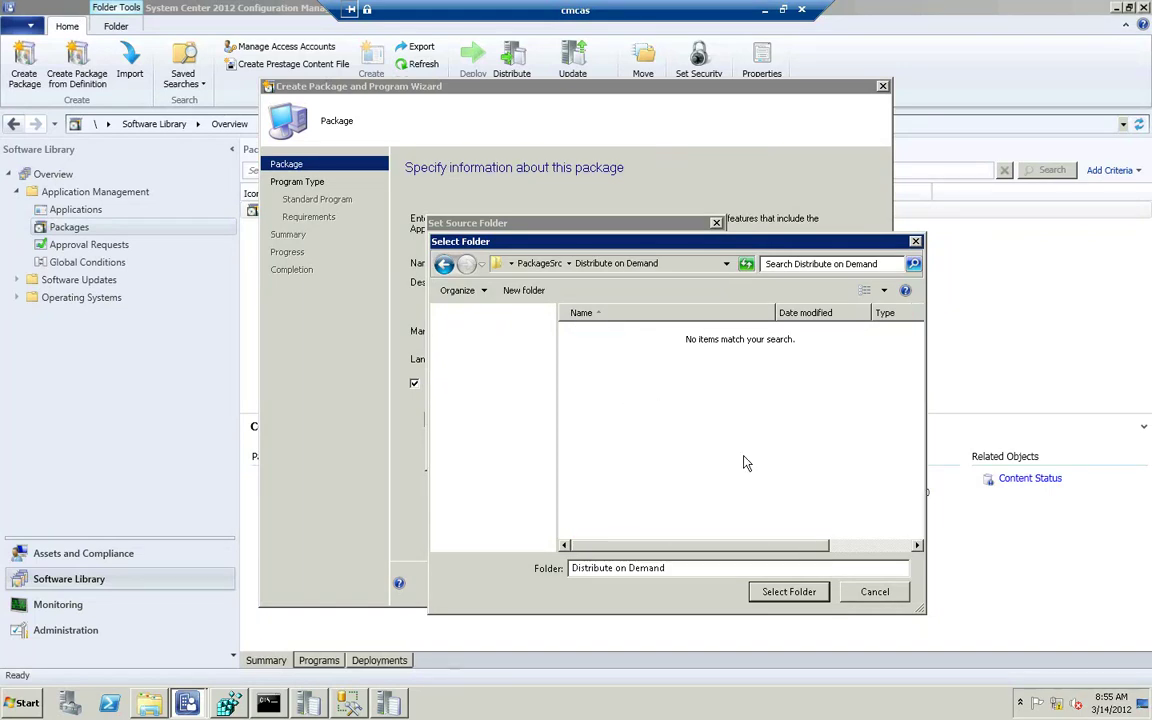
{"action": "left_click", "coordinate": [776, 593]}
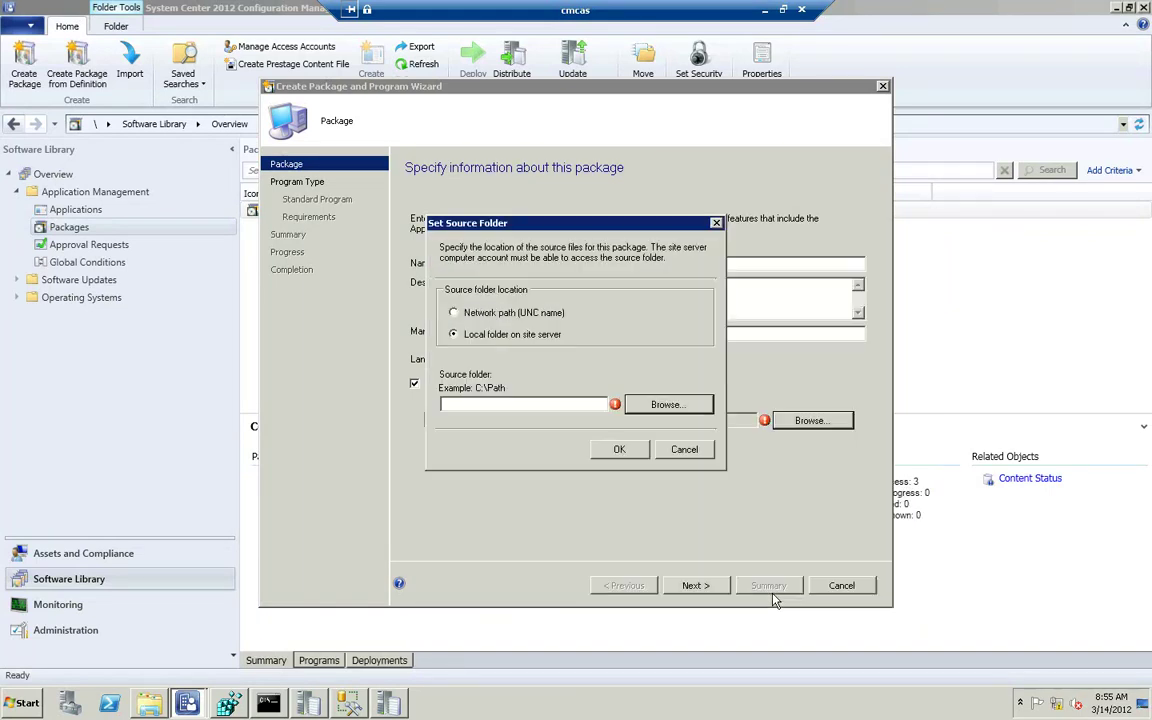
{"action": "left_click", "coordinate": [620, 450]}
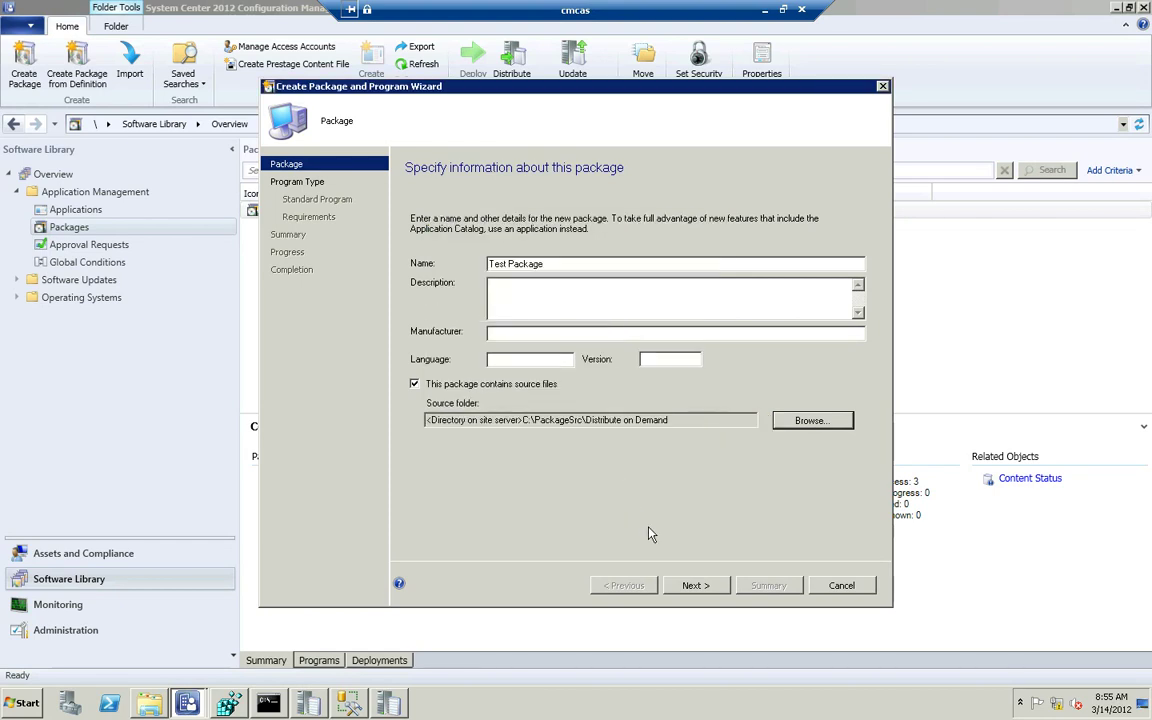
Define a standard program named "test program" with TESTAPP.EXE as its command line.
{"action": "left_click", "coordinate": [704, 589]}
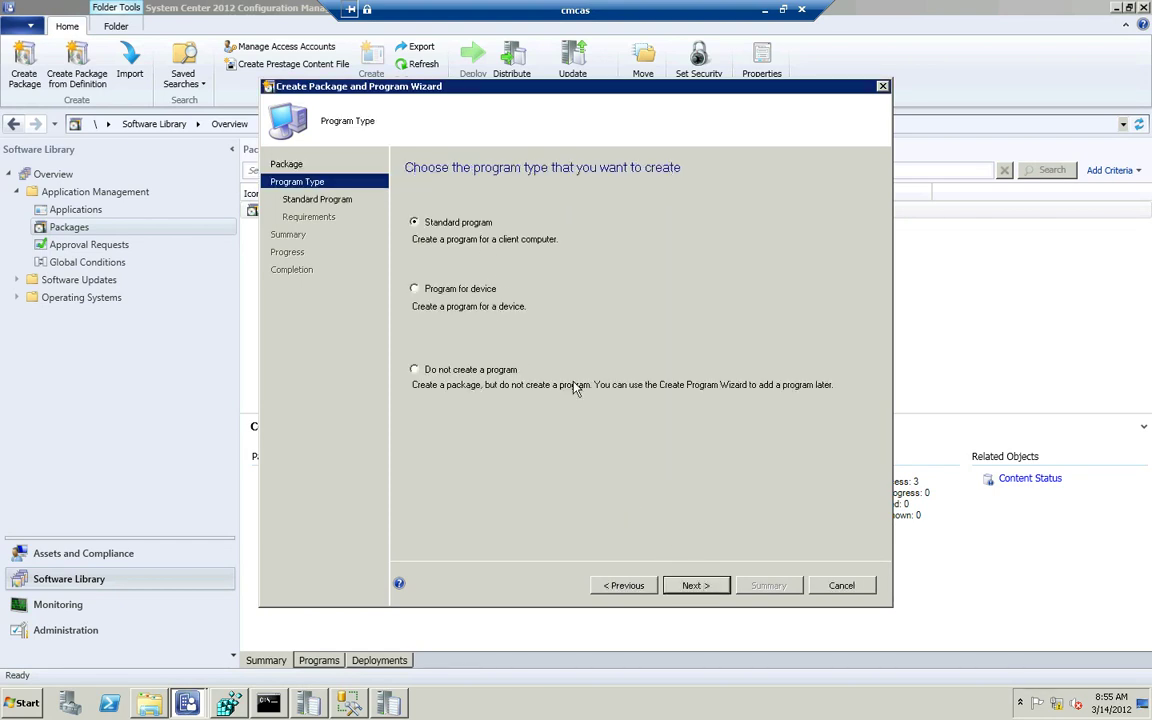
{"action": "left_click", "coordinate": [704, 590]}
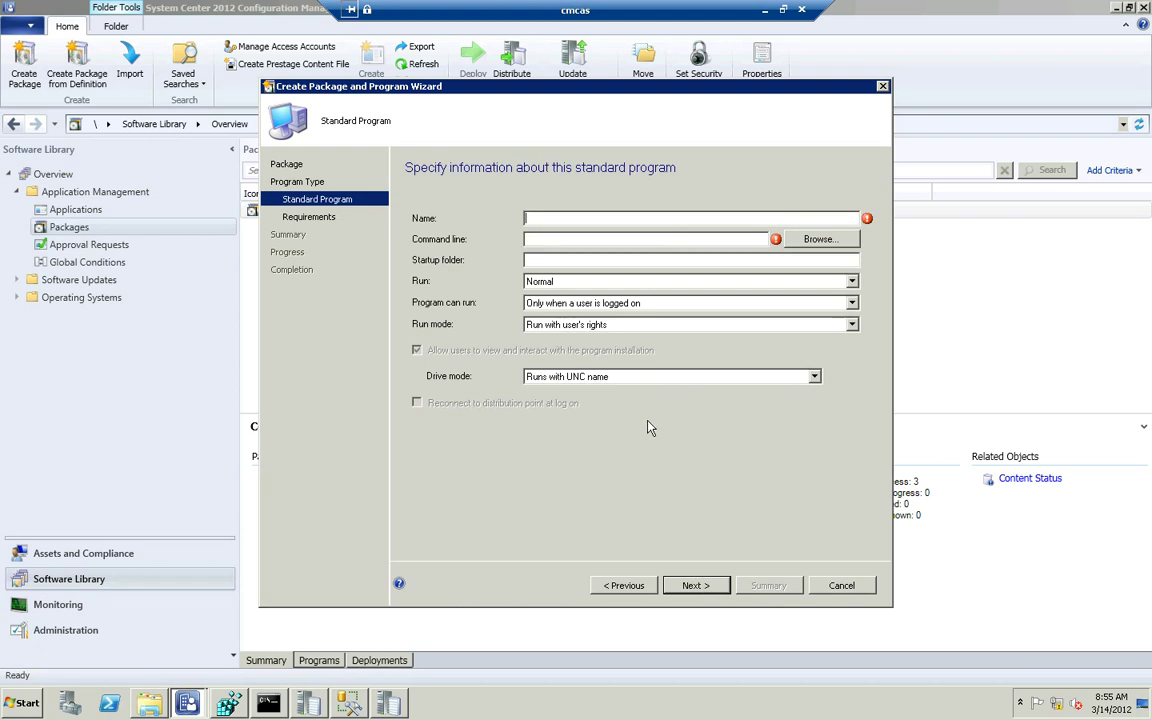
{"action": "type", "text": "test program"}
{"action": "left_click", "coordinate": [826, 242]}
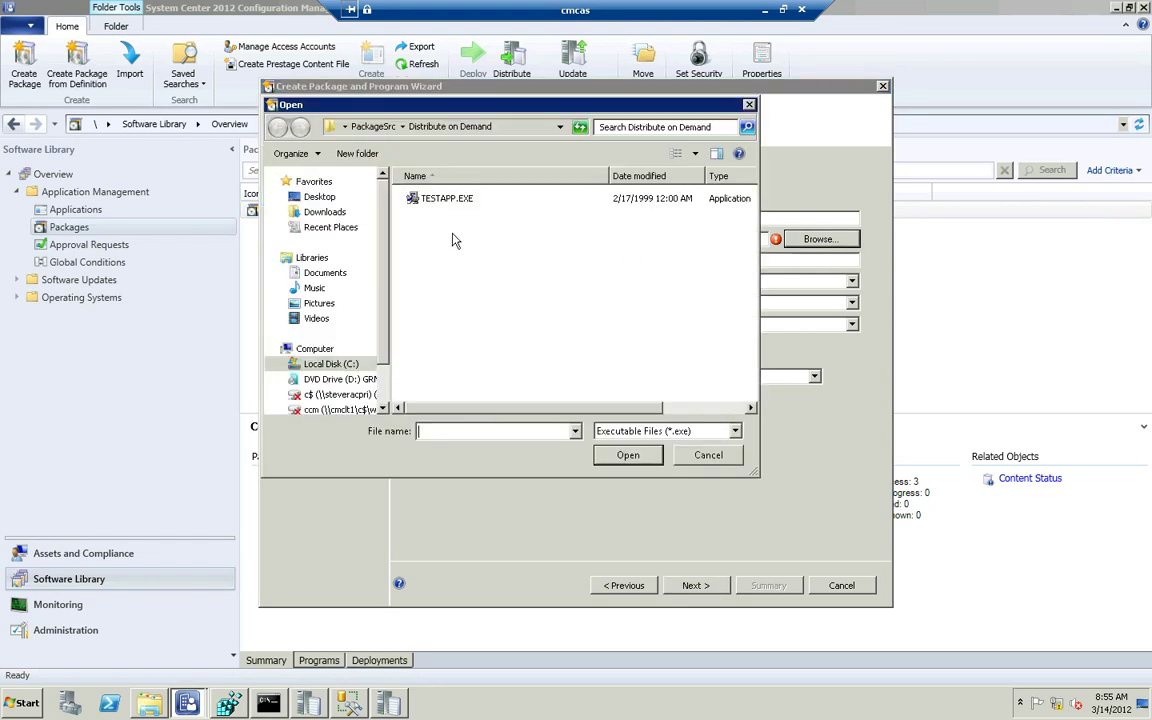
{"action": "left_click", "coordinate": [430, 198]}
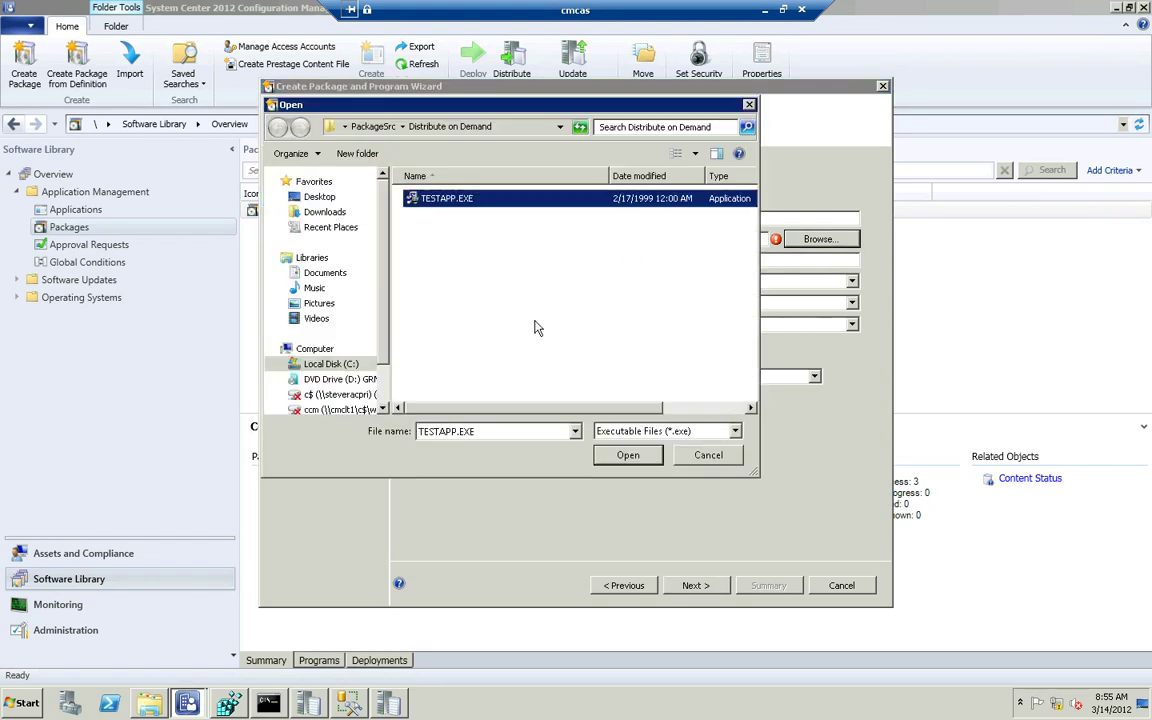
{"action": "left_click", "coordinate": [628, 456]}
Accept the default program requirements and summary, create the package and close the wizard.
{"action": "left_click", "coordinate": [693, 586]}
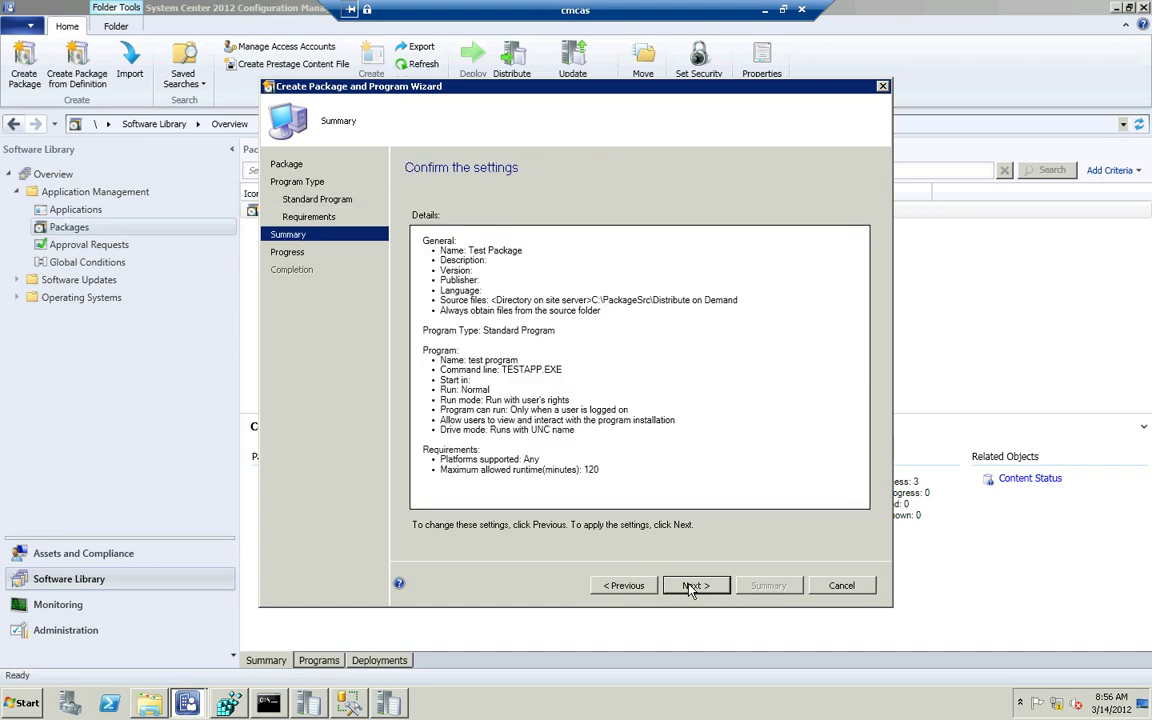
{"action": "left_click", "coordinate": [693, 586]}
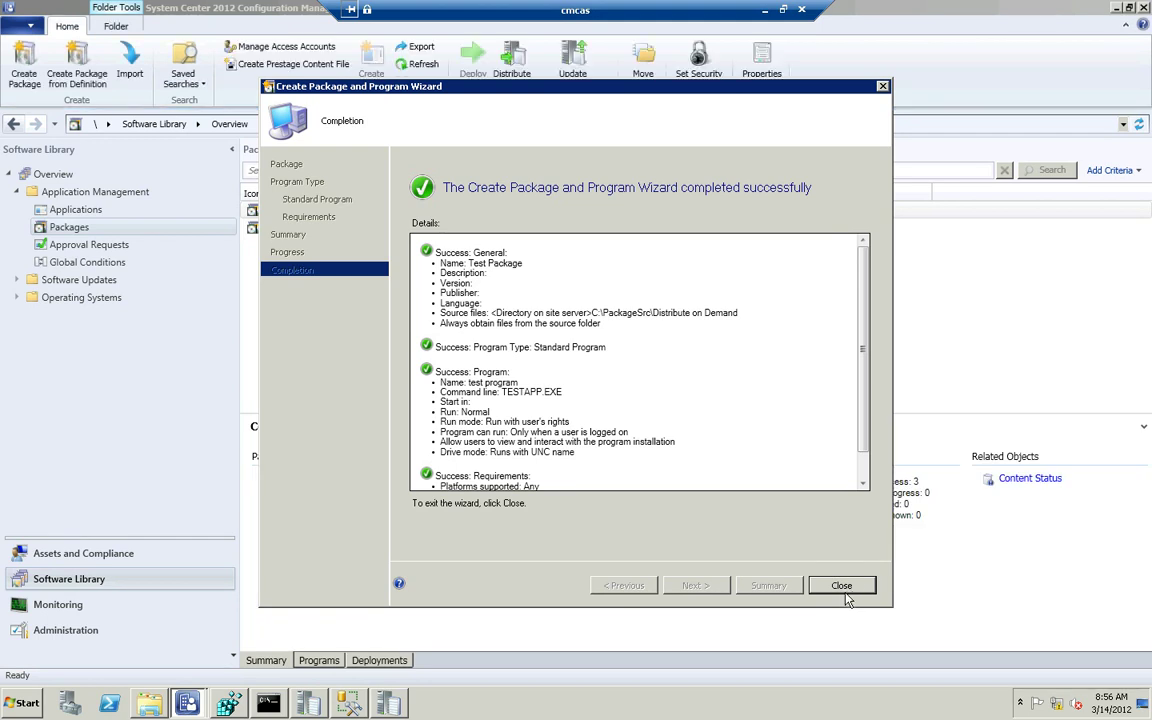
{"action": "left_click", "coordinate": [843, 592]}
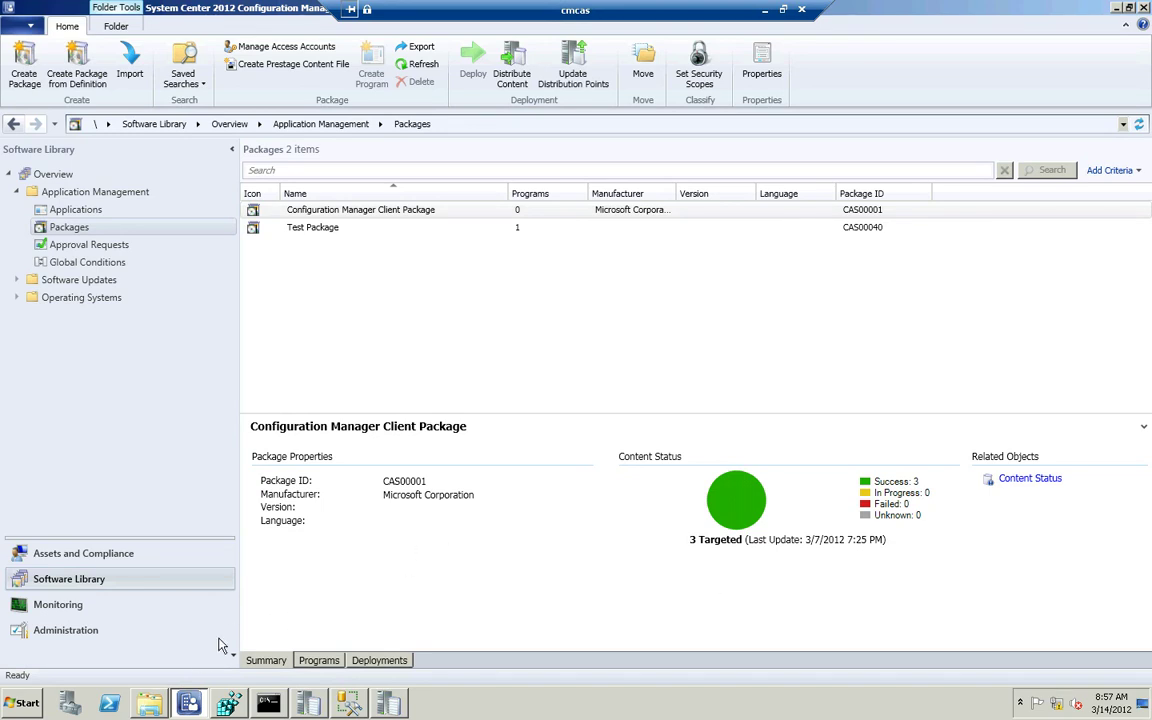
Switch to the Configuration Manager Logs folder in Windows Explorer and sort the logs by date modified, newest first.
{"action": "left_click", "coordinate": [182, 690]}
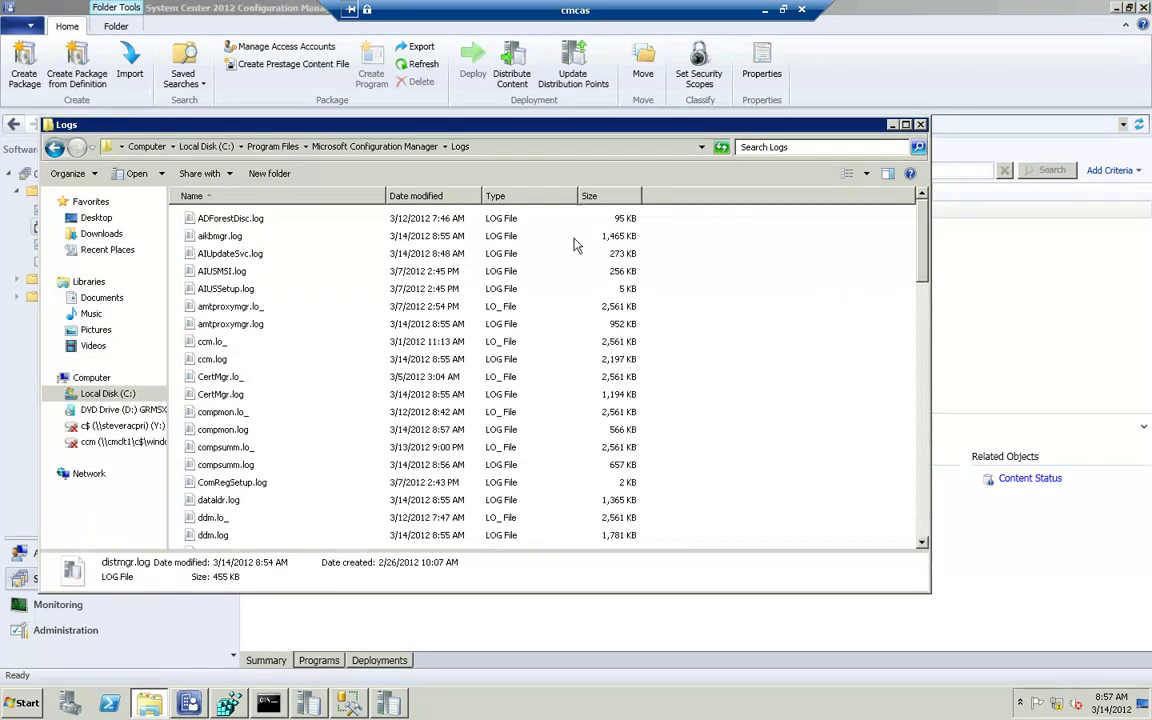
{"action": "left_click", "coordinate": [445, 197]}
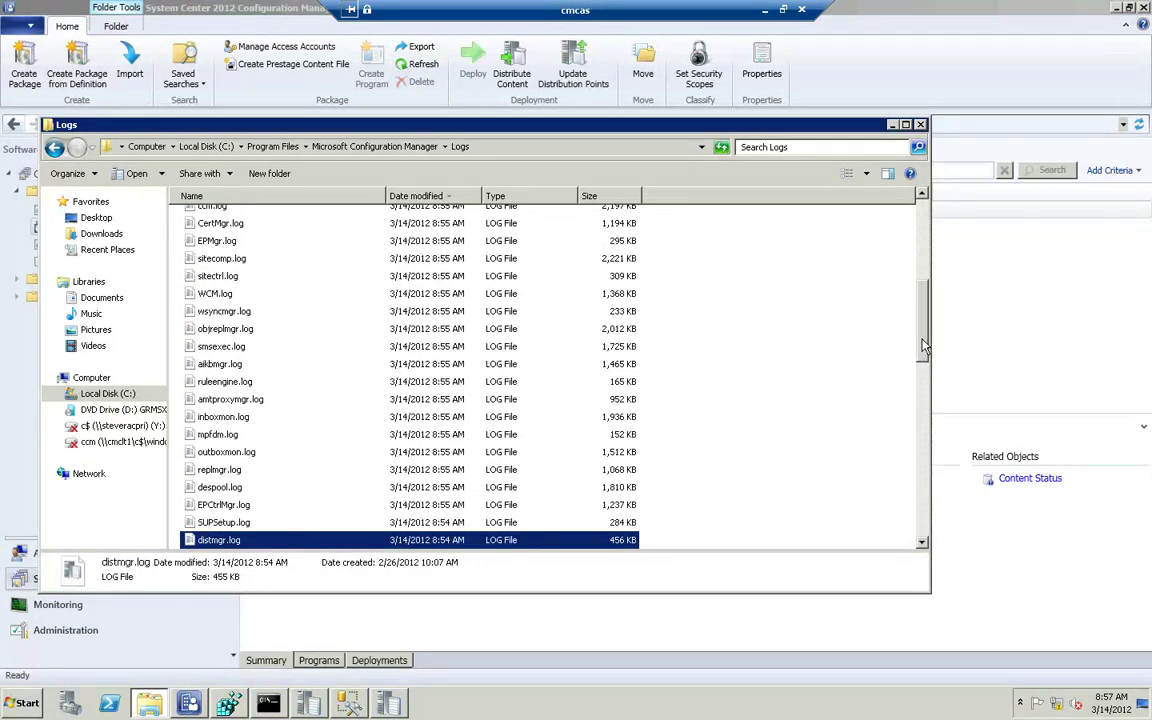
{"action": "scroll", "coordinate": [835, 312], "scroll_direction": "up", "scroll_amount": 6}
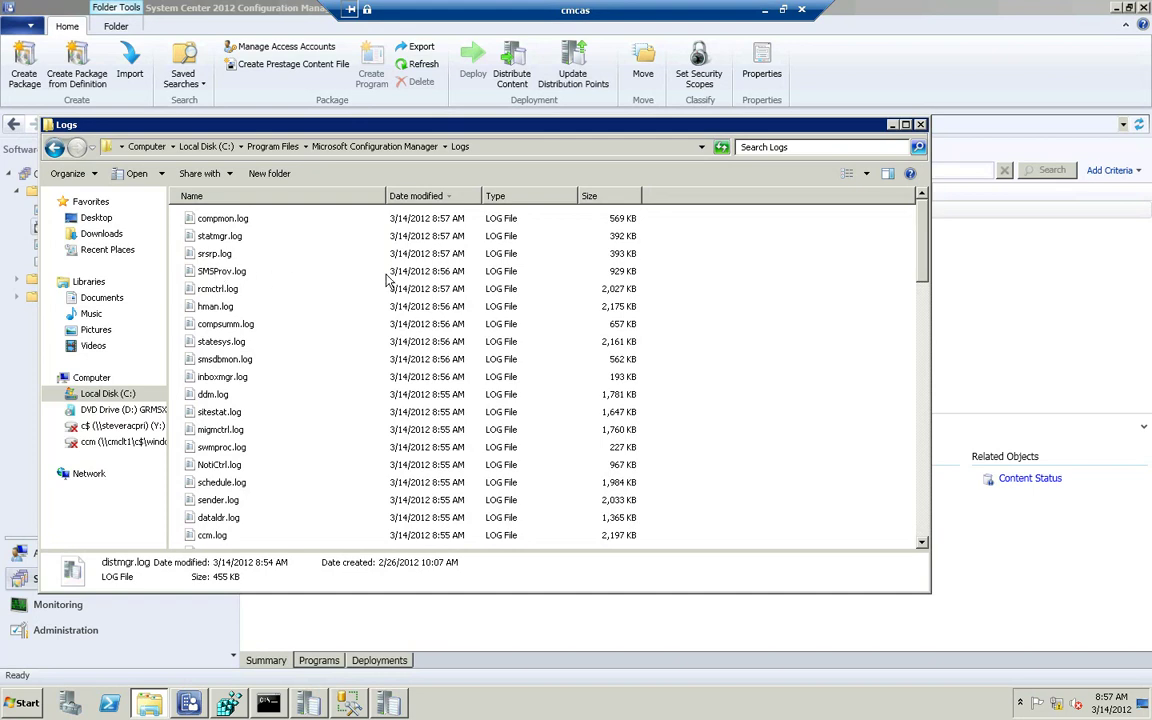
Open SMSProv.log and locate the first entries of the package creation, logged at 8:56:01 AM.
{"action": "left_click", "coordinate": [226, 281]}
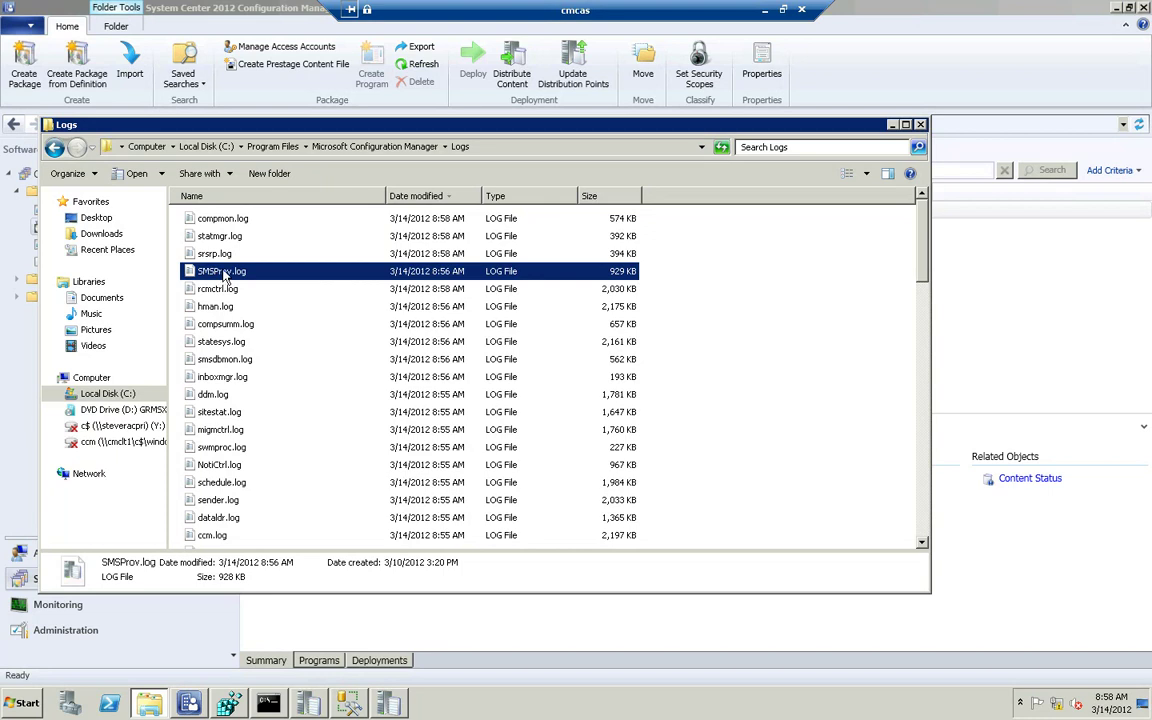
{"action": "double_click", "coordinate": [220, 272]}
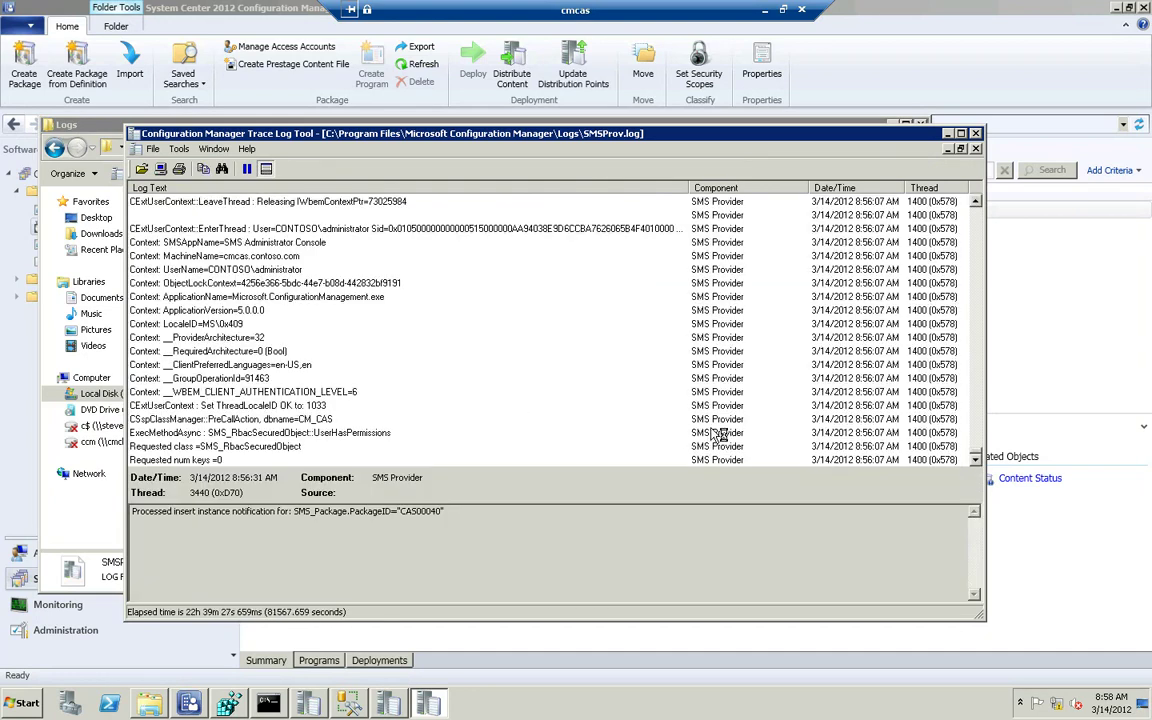
{"action": "scroll", "coordinate": [865, 350], "scroll_direction": "up", "scroll_amount": 3}
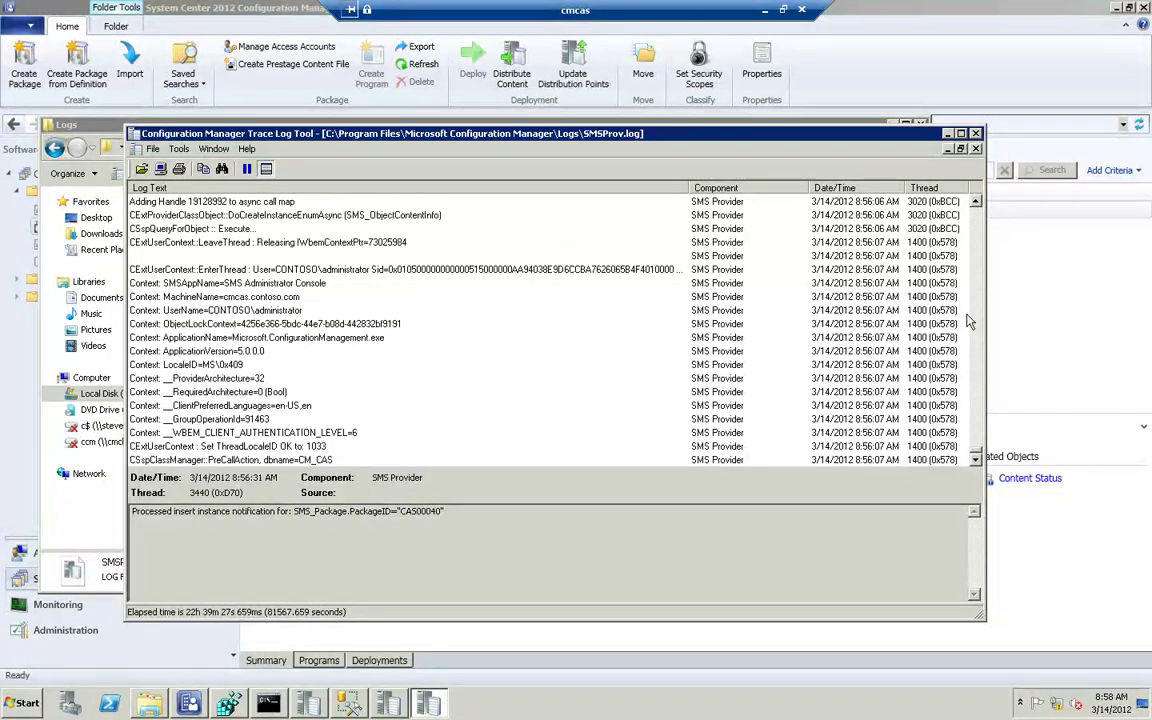
{"action": "scroll", "coordinate": [982, 256], "scroll_direction": "up", "scroll_amount": 3}
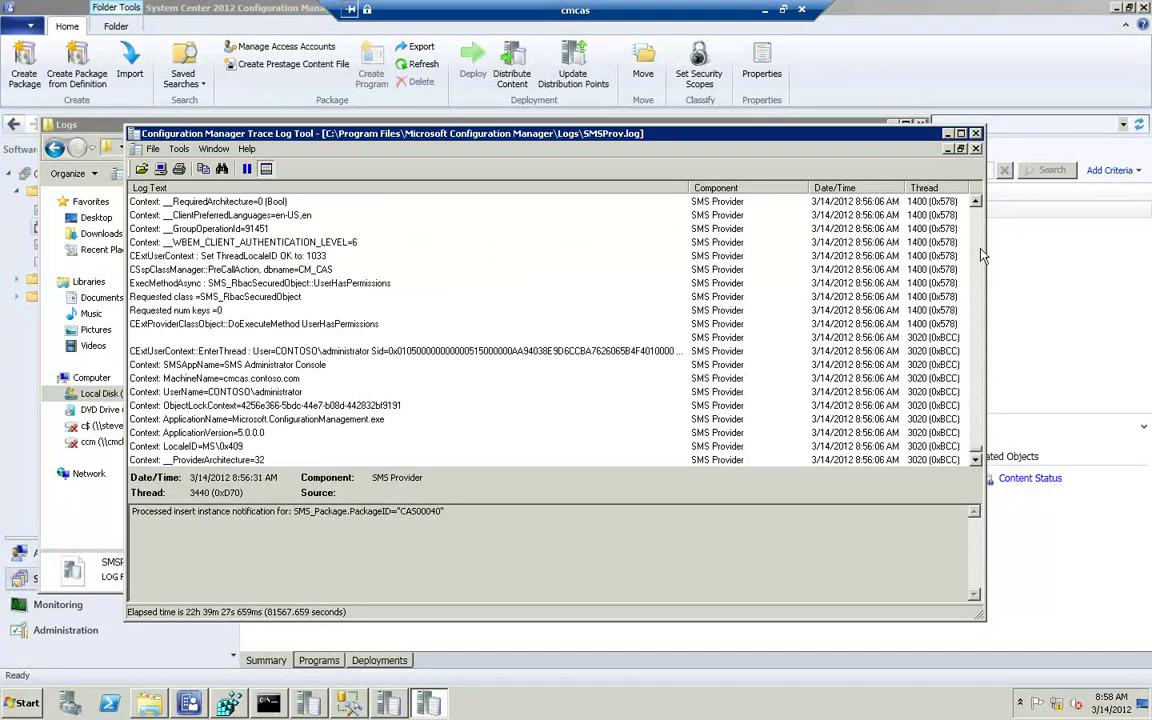
{"action": "scroll", "coordinate": [982, 256], "scroll_direction": "up", "scroll_amount": 3}
{"action": "scroll", "coordinate": [982, 256], "scroll_direction": "up", "scroll_amount": 3}
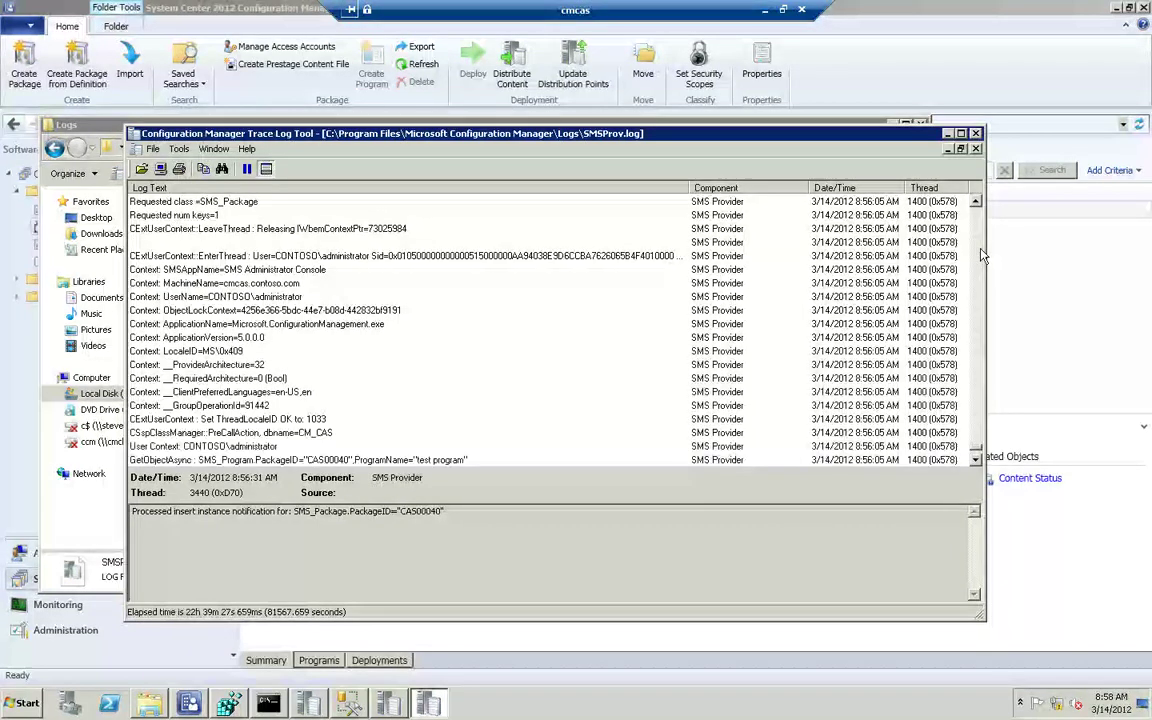
{"action": "scroll", "coordinate": [982, 256], "scroll_direction": "up", "scroll_amount": 5}
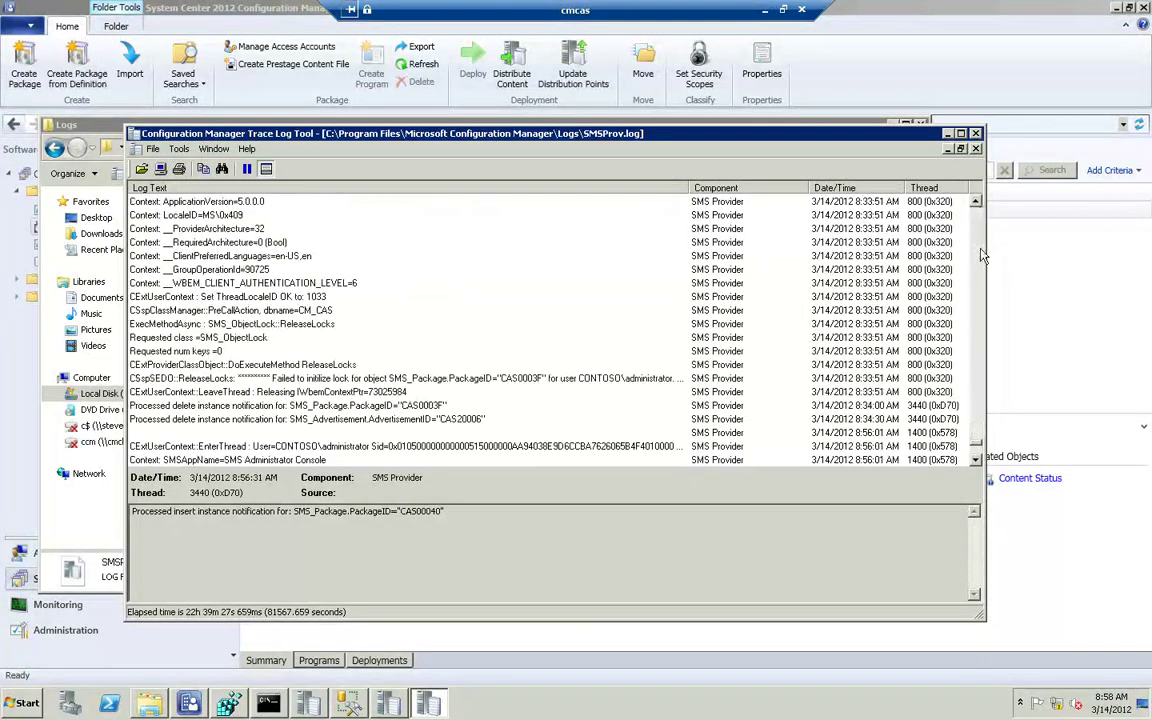
{"action": "scroll", "coordinate": [757, 322], "scroll_direction": "up", "scroll_amount": 6}
{"action": "scroll", "coordinate": [757, 322], "scroll_direction": "down", "scroll_amount": 5}
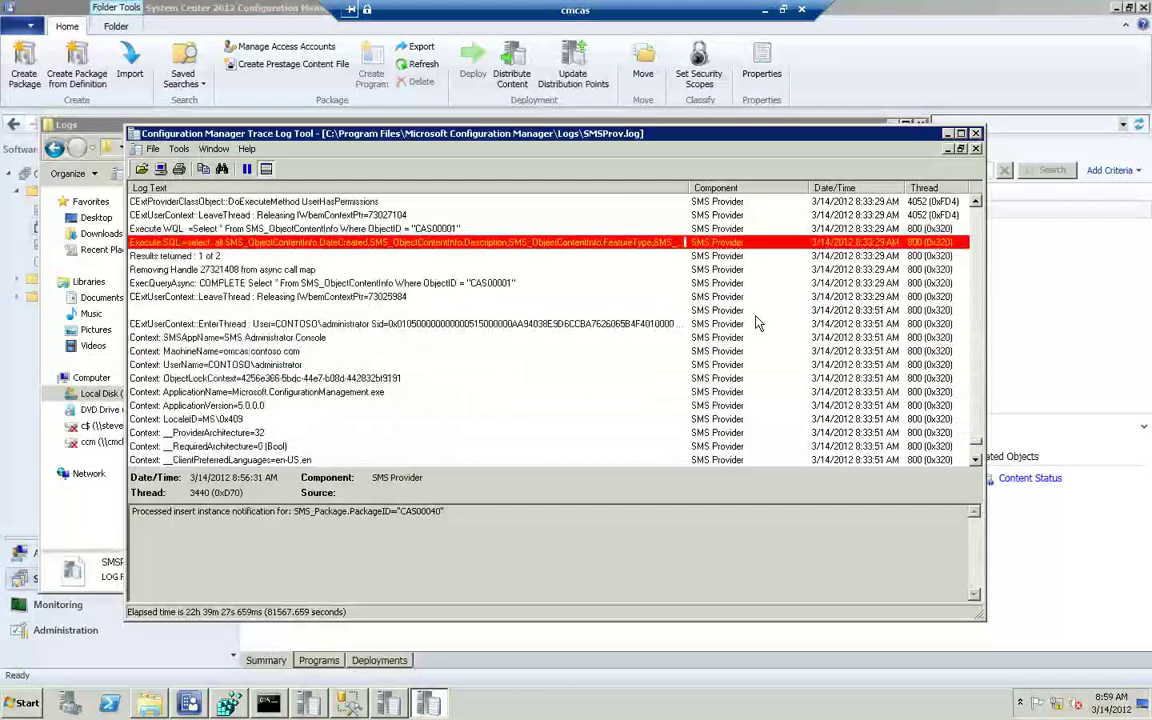
{"action": "scroll", "coordinate": [757, 322], "scroll_direction": "down", "scroll_amount": 6}
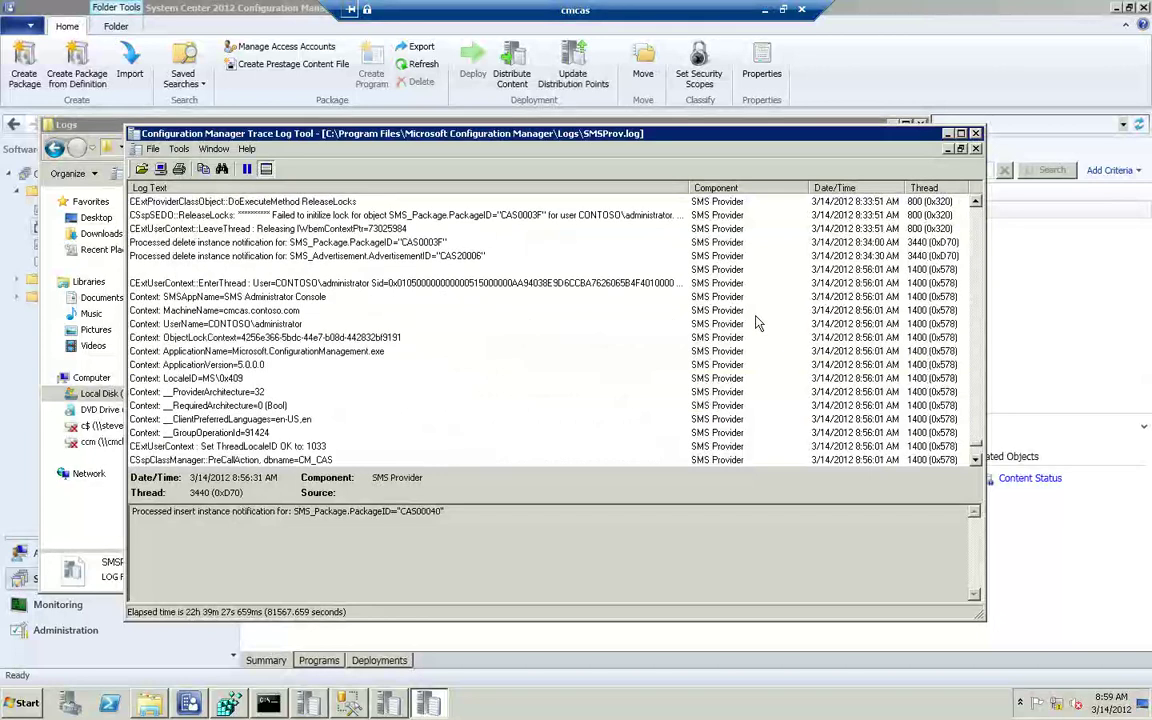
{"action": "scroll", "coordinate": [757, 322], "scroll_direction": "up", "scroll_amount": 2}
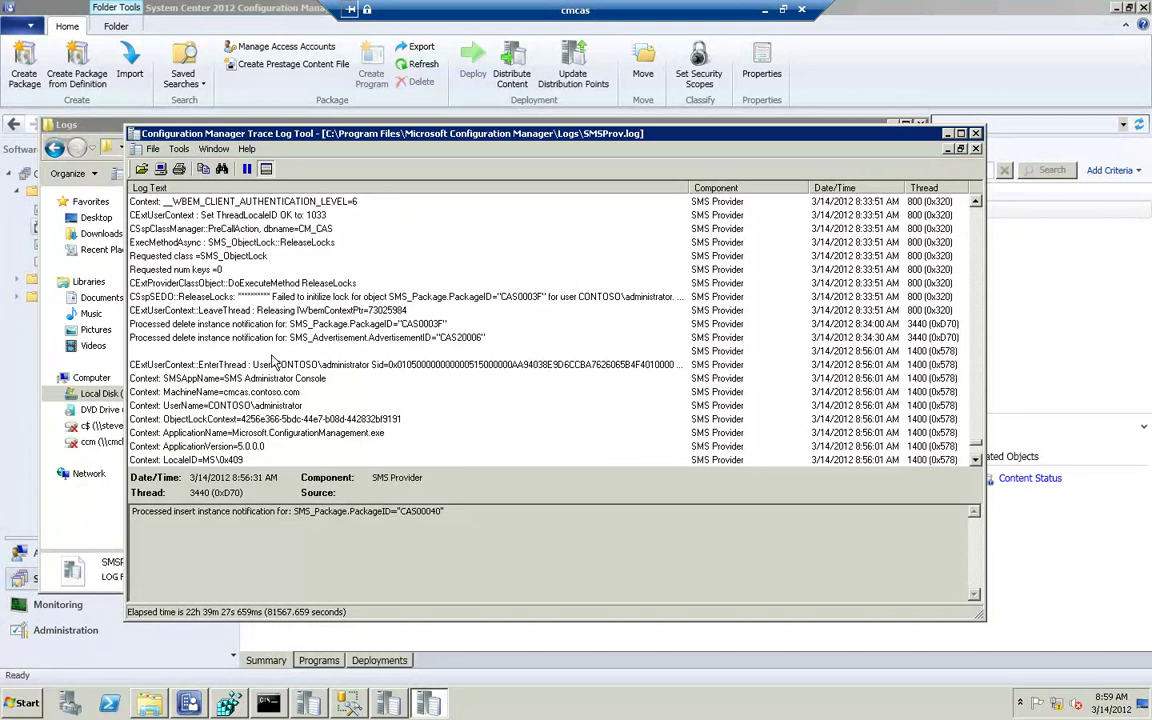
{"action": "left_click", "coordinate": [271, 352]}
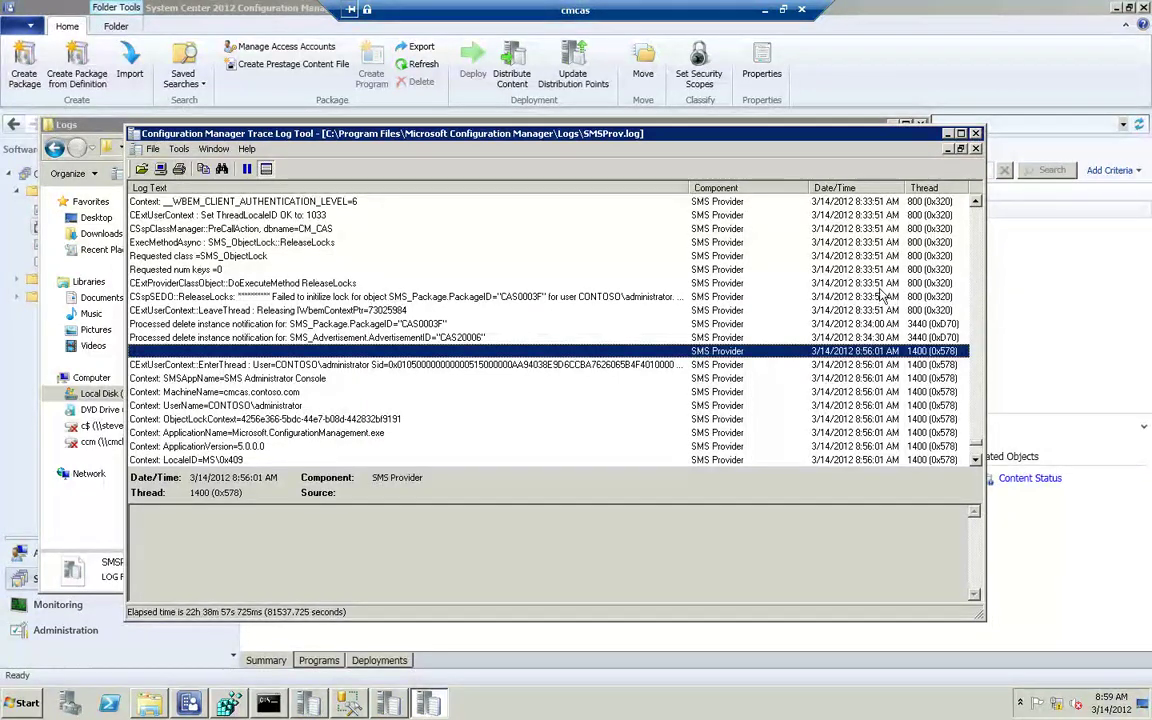
{"action": "left_click", "coordinate": [461, 366]}
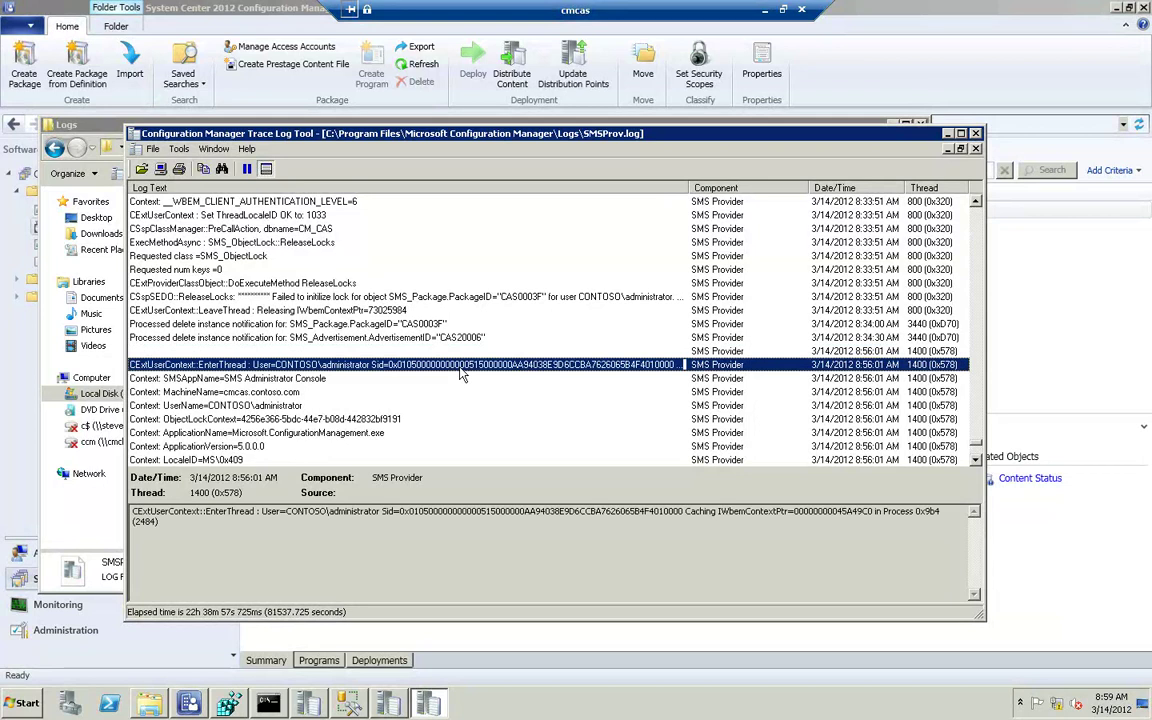
Examine the provider entries that follow, from the SMS_SupportedPlatforms query to the GetObjectAsync entry for SMS_Package CAS00040.
{"action": "scroll", "coordinate": [461, 372], "scroll_direction": "down", "scroll_amount": 1}
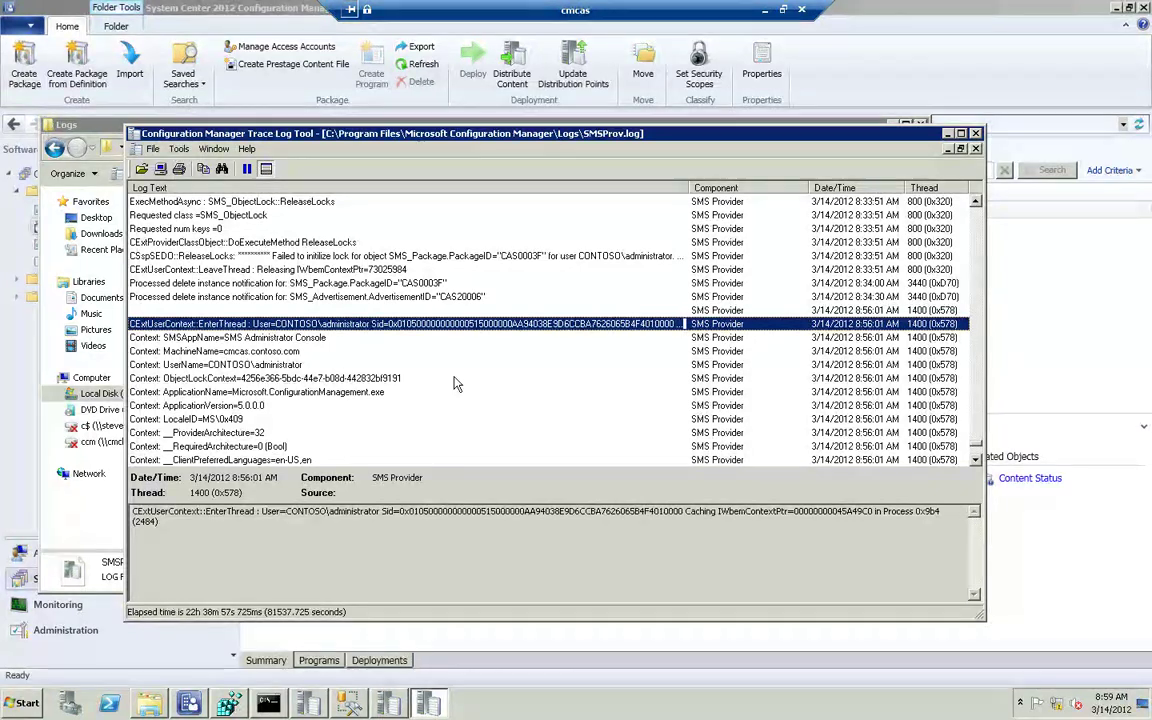
{"action": "scroll", "coordinate": [455, 385], "scroll_direction": "down", "scroll_amount": 3}
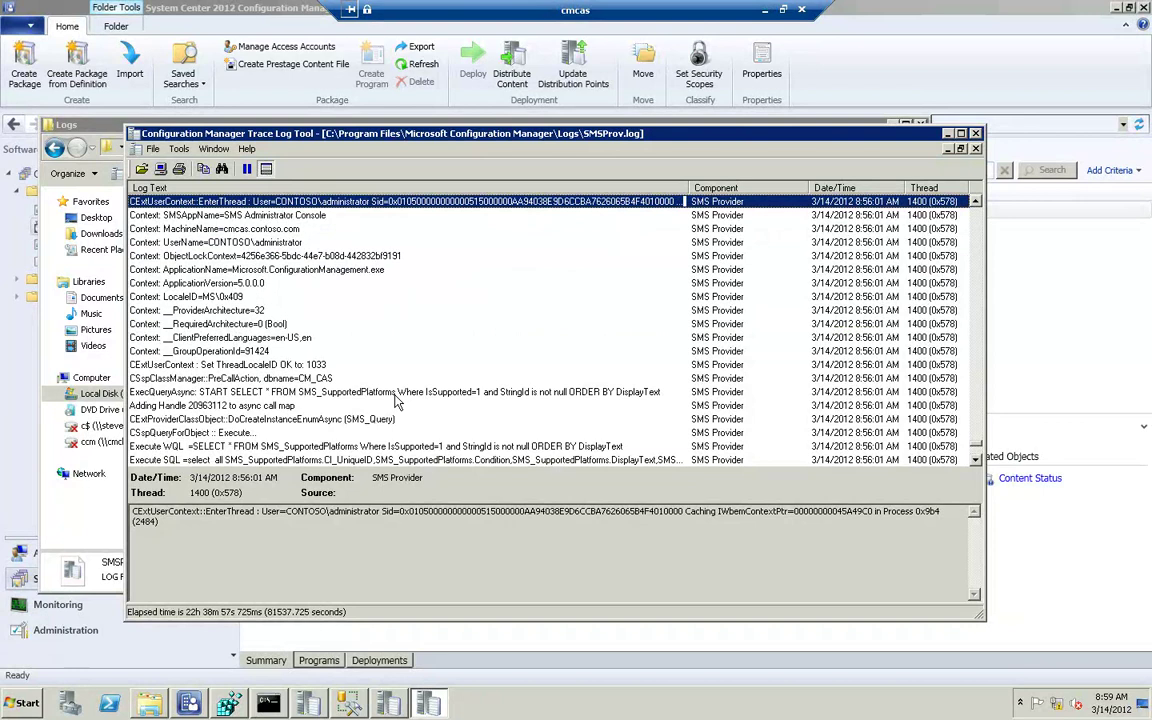
{"action": "left_click", "coordinate": [396, 393]}
{"action": "scroll", "coordinate": [396, 398], "scroll_direction": "down", "scroll_amount": 3}
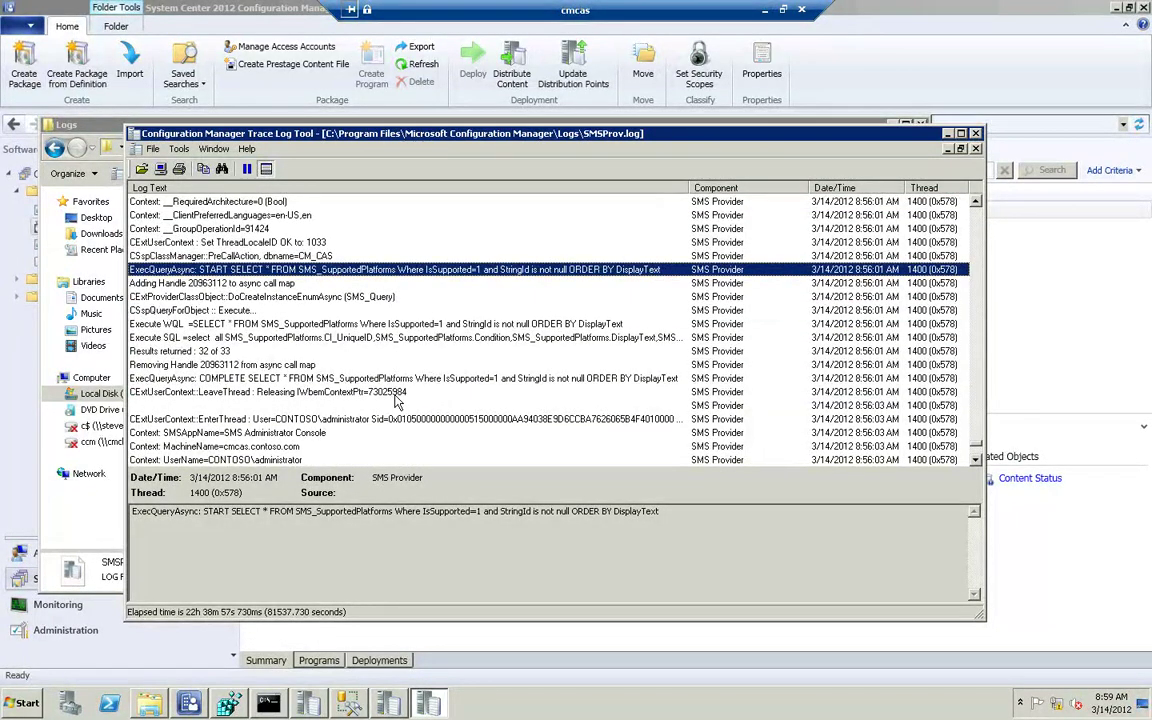
{"action": "scroll", "coordinate": [396, 401], "scroll_direction": "down", "scroll_amount": 3}
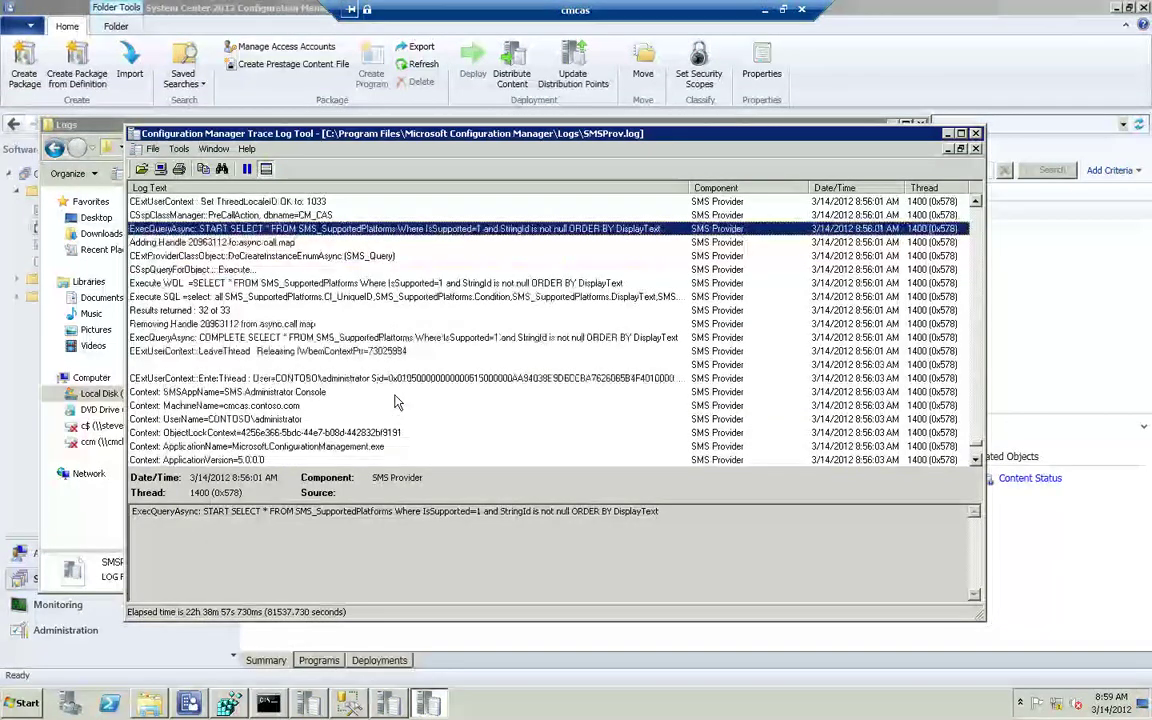
{"action": "scroll", "coordinate": [396, 401], "scroll_direction": "down", "scroll_amount": 4}
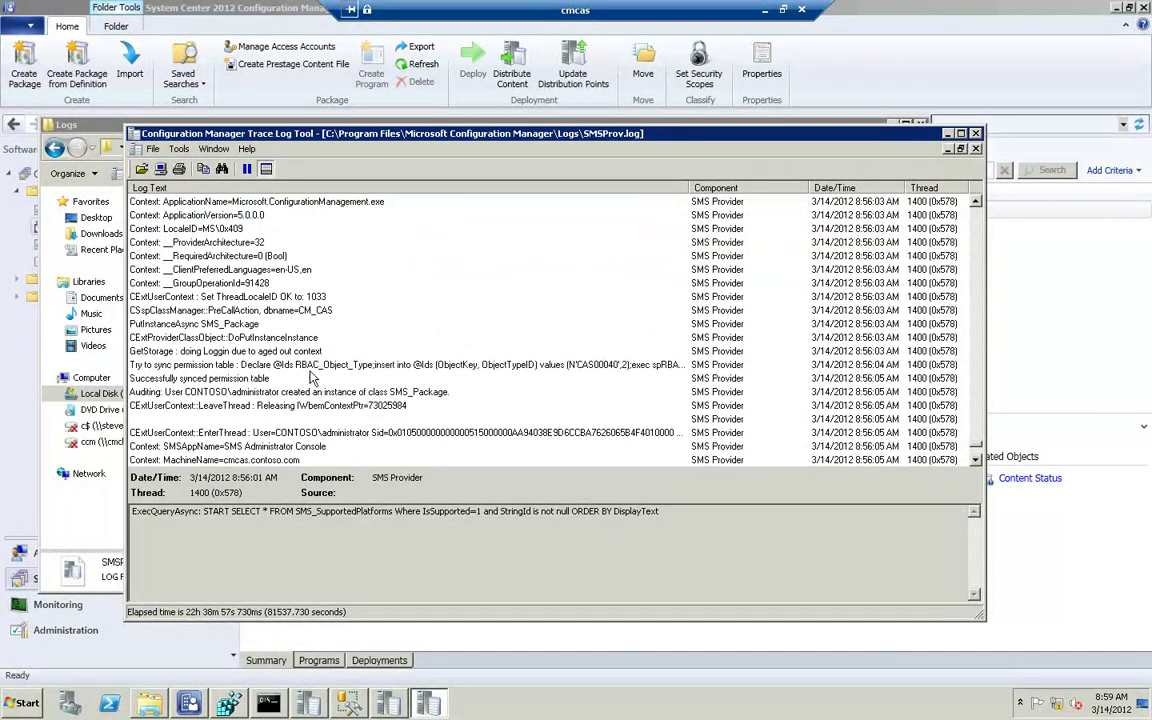
{"action": "scroll", "coordinate": [340, 404], "scroll_direction": "down", "scroll_amount": 3}
{"action": "scroll", "coordinate": [340, 404], "scroll_direction": "down", "scroll_amount": 3}
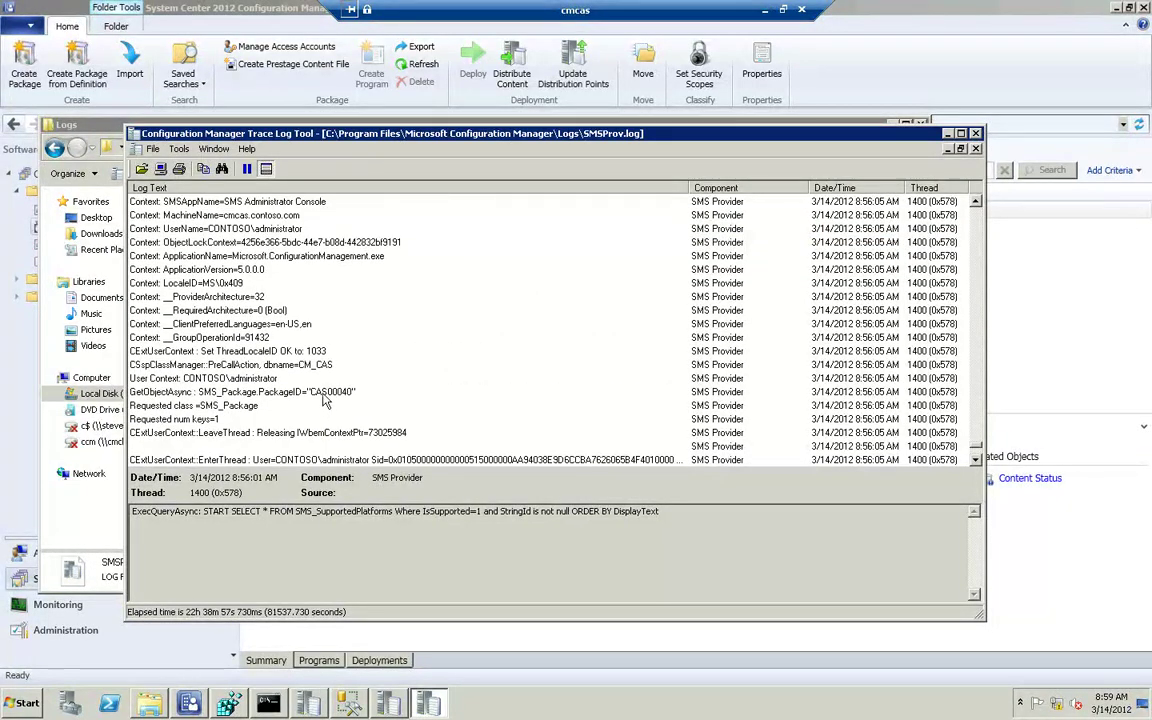
{"action": "left_click", "coordinate": [324, 392]}
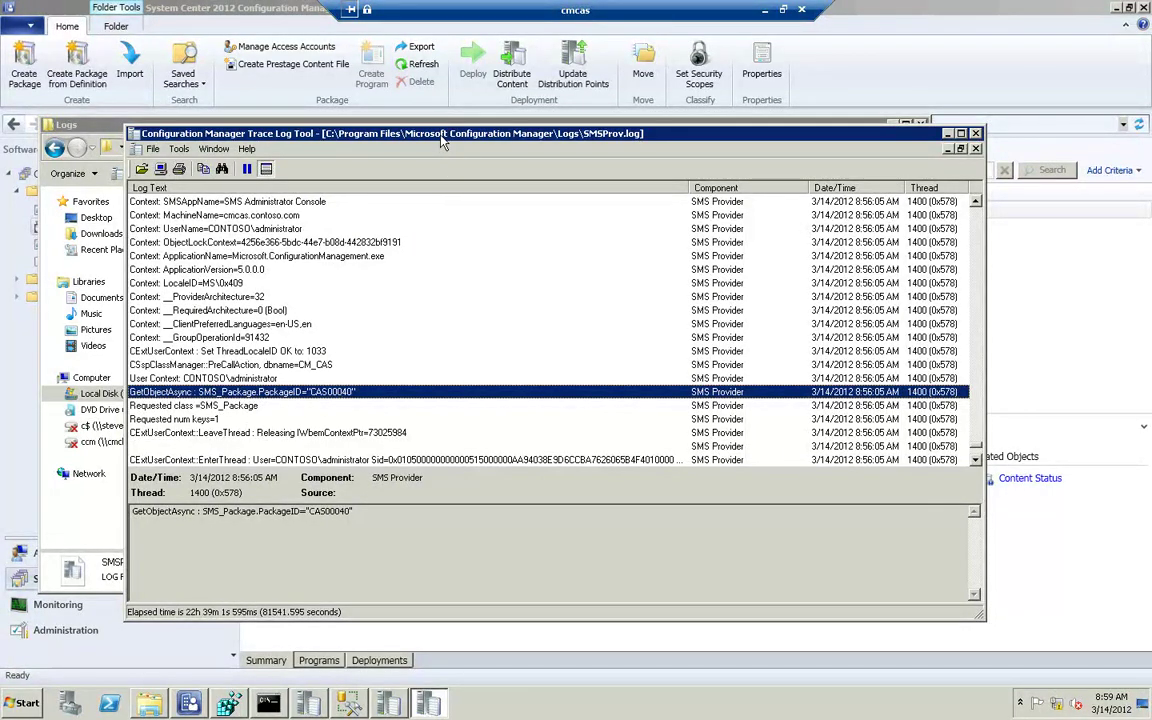
Uncover the console's package list behind the log, minimizing the Logs folder, and compare Test Package's ID with the selected entry.
{"action": "left_click_drag", "start_coordinate": [443, 143], "coordinate": [435, 344]}
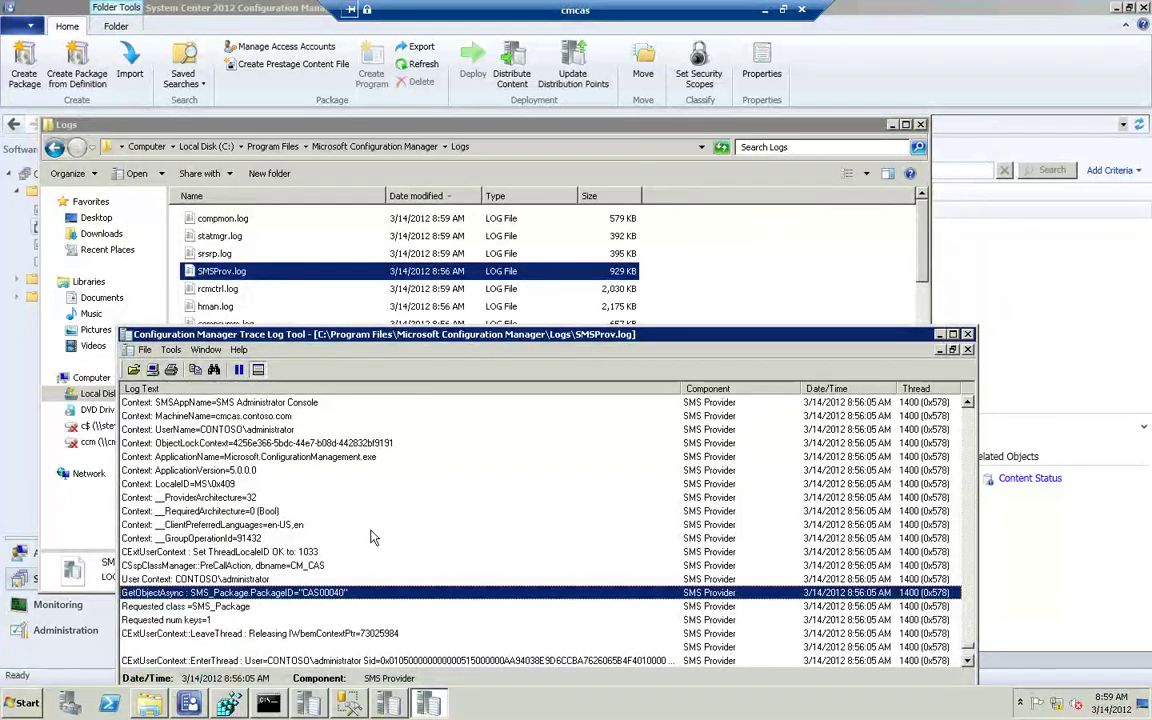
{"action": "left_click", "coordinate": [893, 126]}
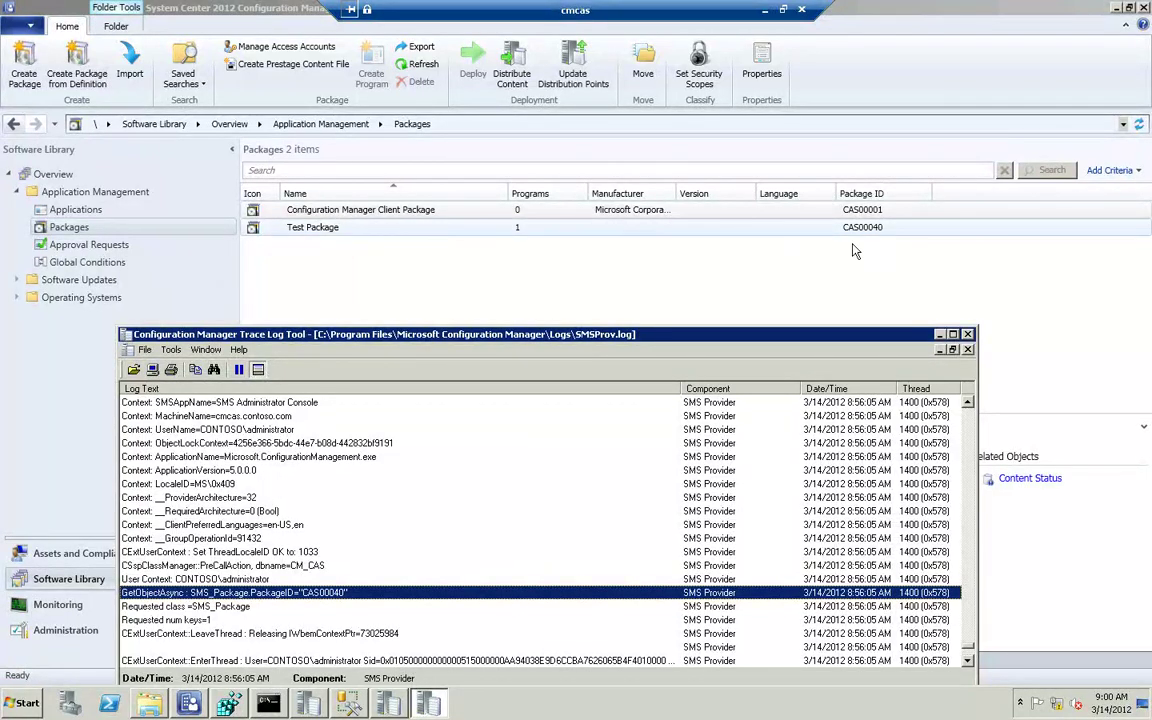
{"action": "left_click_drag", "start_coordinate": [420, 334], "coordinate": [376, 77]}
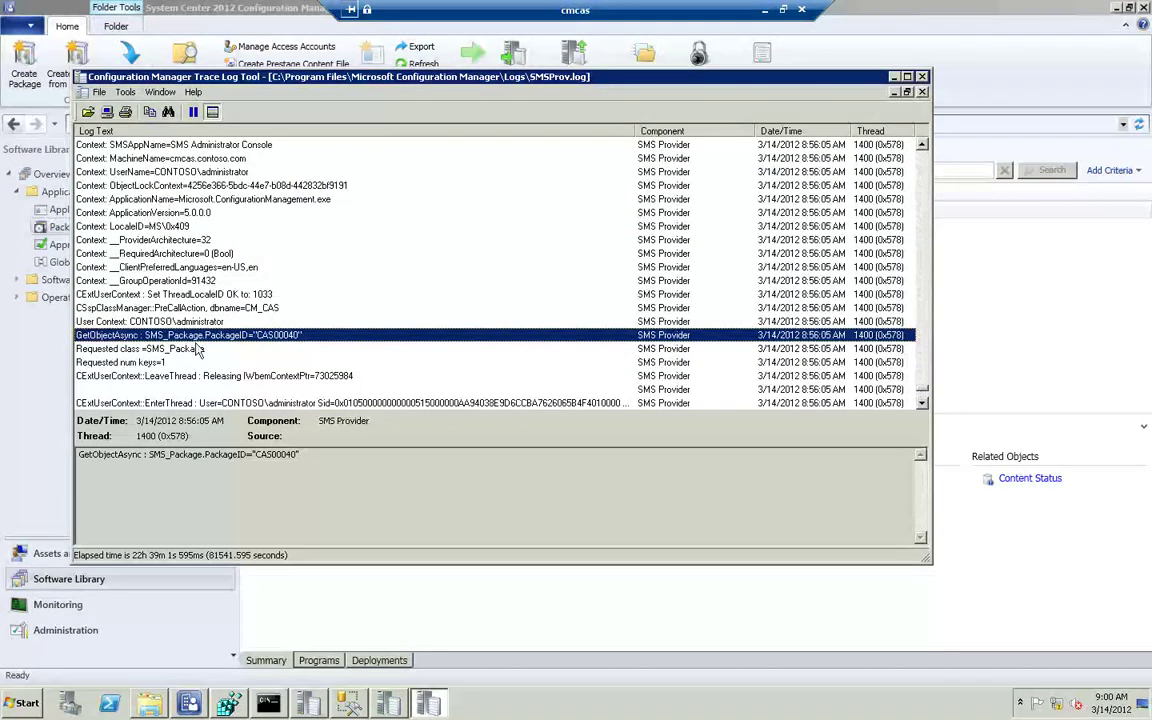
Review the SMS_Program creation entries and select the auditing entry for the created instance of class SMS_Package.
{"action": "left_click", "coordinate": [315, 378]}
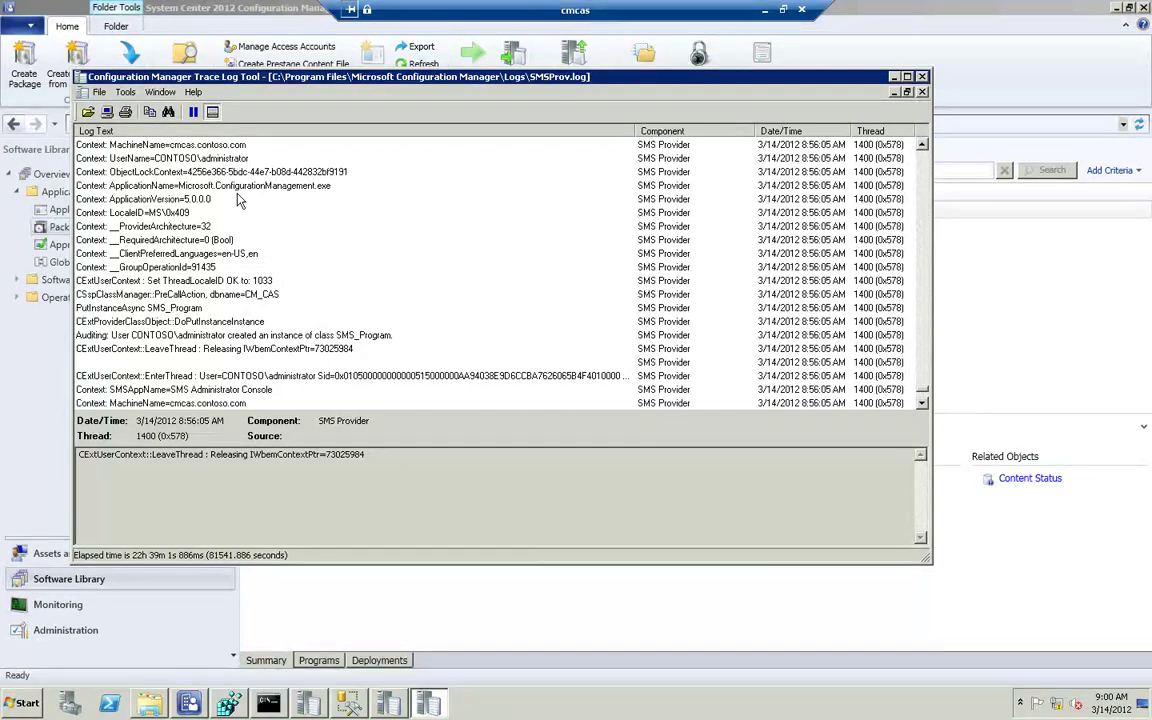
{"action": "left_click", "coordinate": [308, 269]}
{"action": "scroll", "coordinate": [300, 260], "scroll_direction": "up", "scroll_amount": 3}
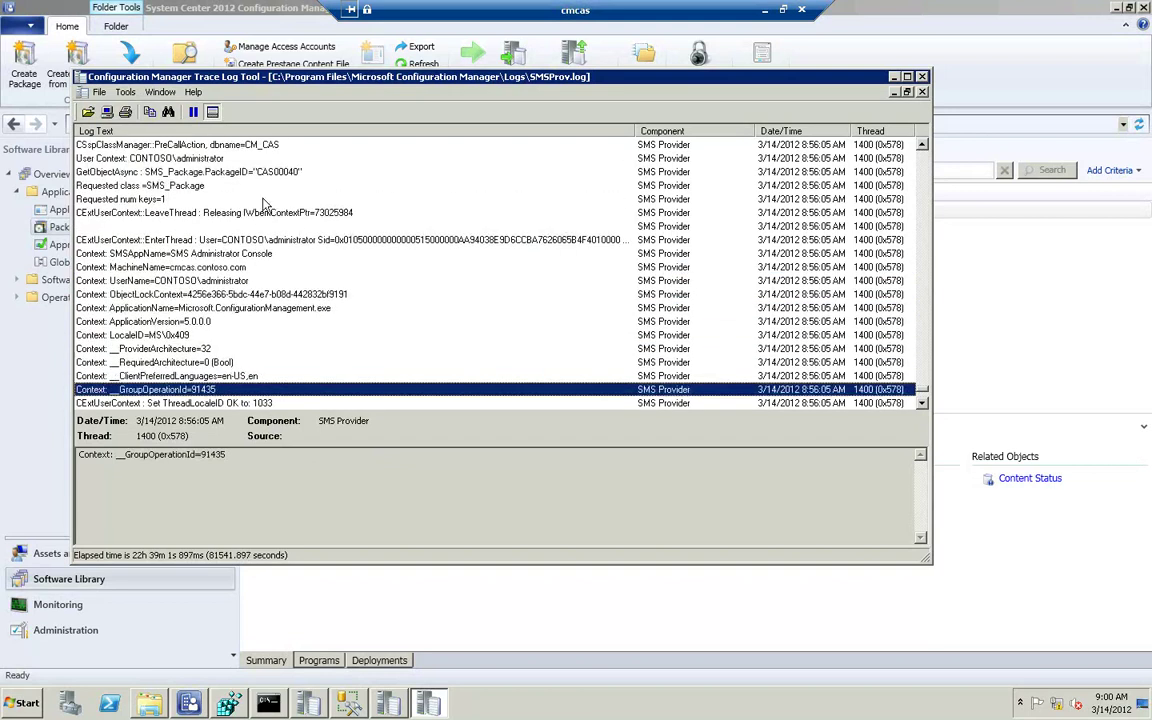
{"action": "scroll", "coordinate": [258, 192], "scroll_direction": "up", "scroll_amount": 4}
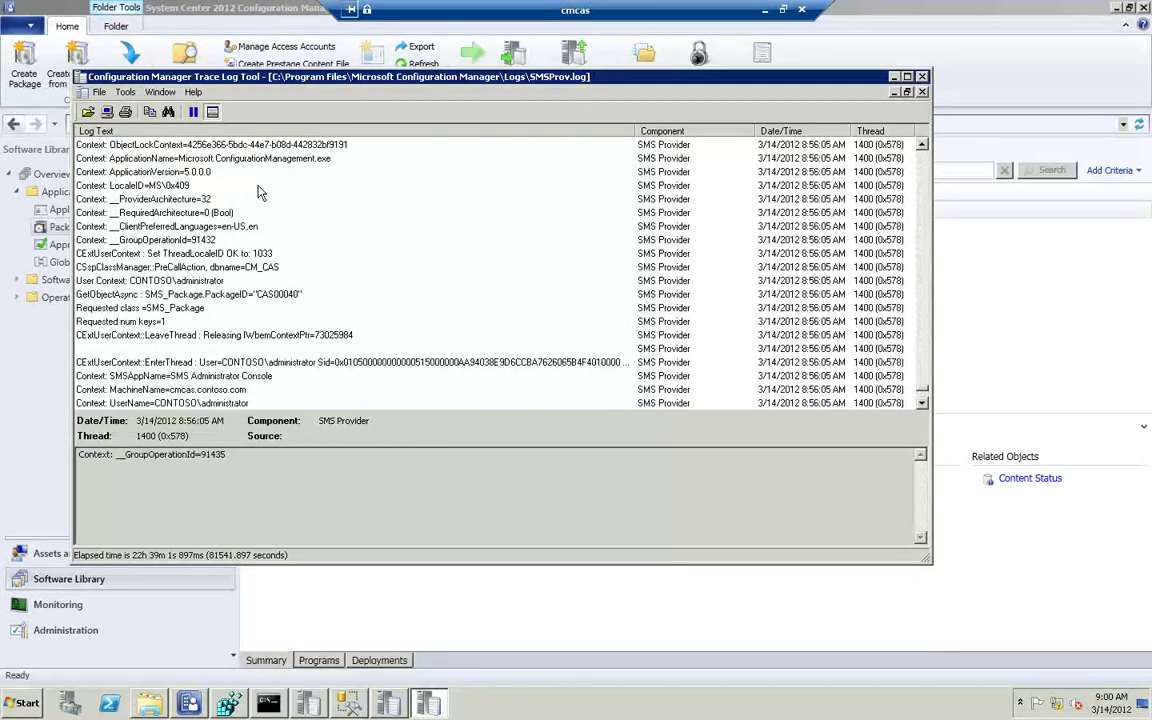
{"action": "scroll", "coordinate": [262, 192], "scroll_direction": "up", "scroll_amount": 2}
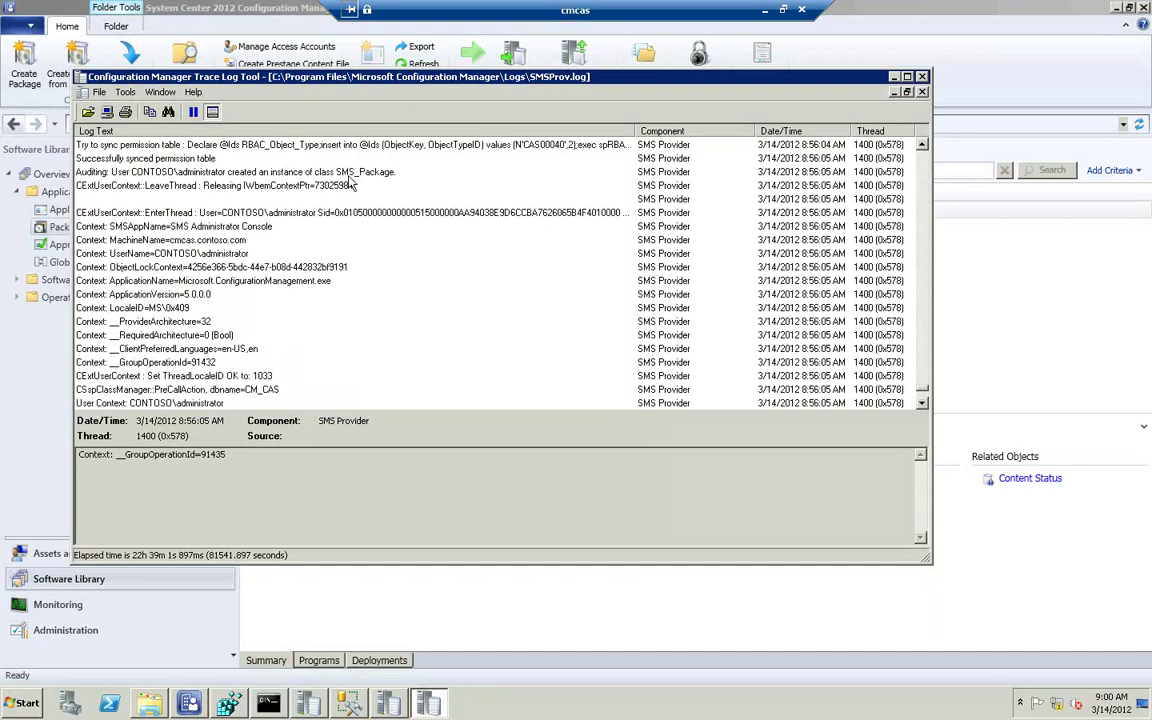
{"action": "left_click", "coordinate": [369, 173]}
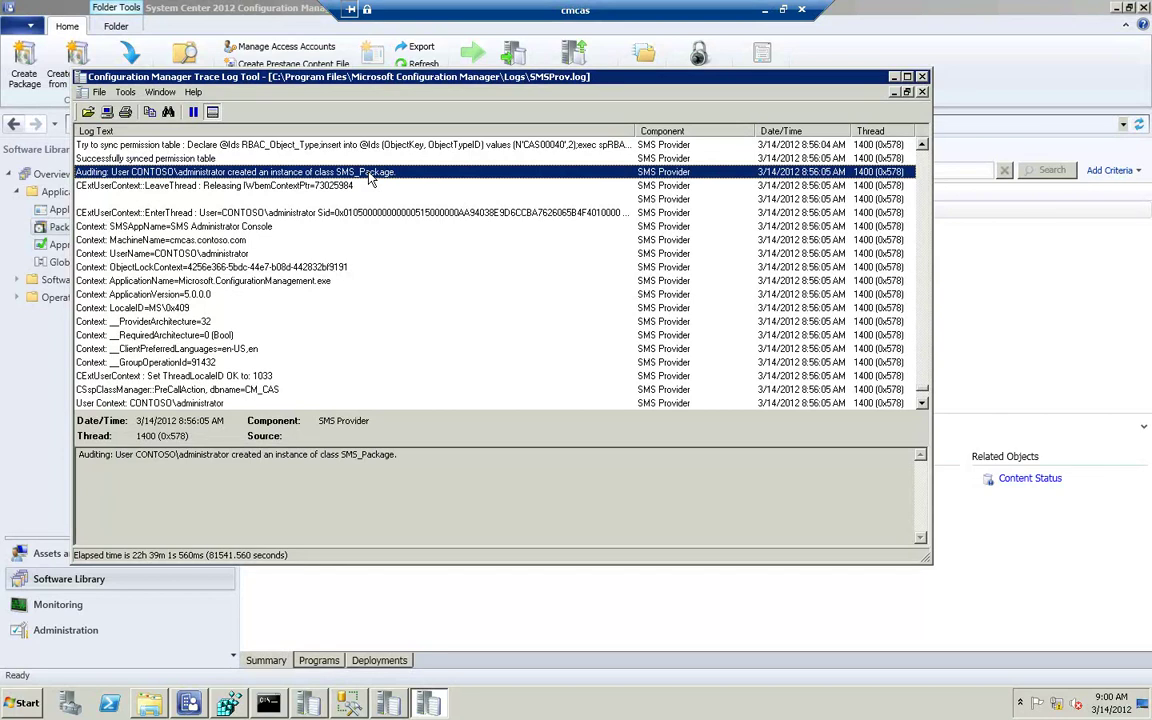
Run wbemtest and connect to the root\sms\site_cas namespace.
{"action": "left_click", "coordinate": [28, 704]}
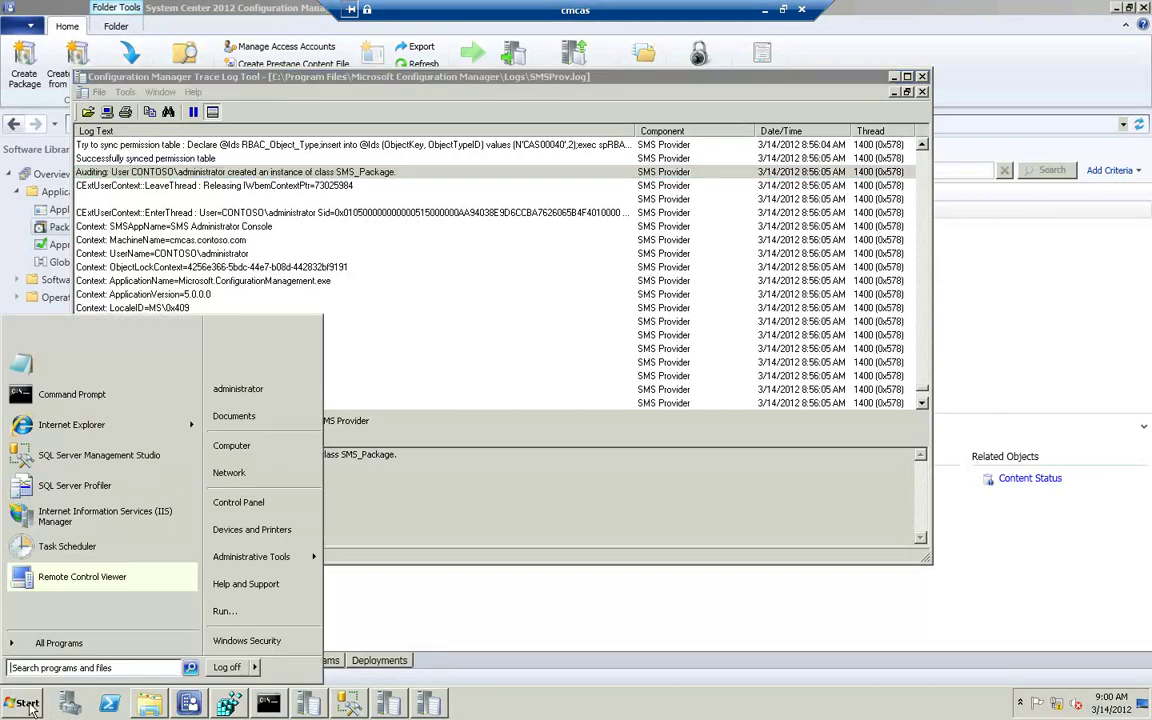
{"action": "left_click", "coordinate": [222, 611]}
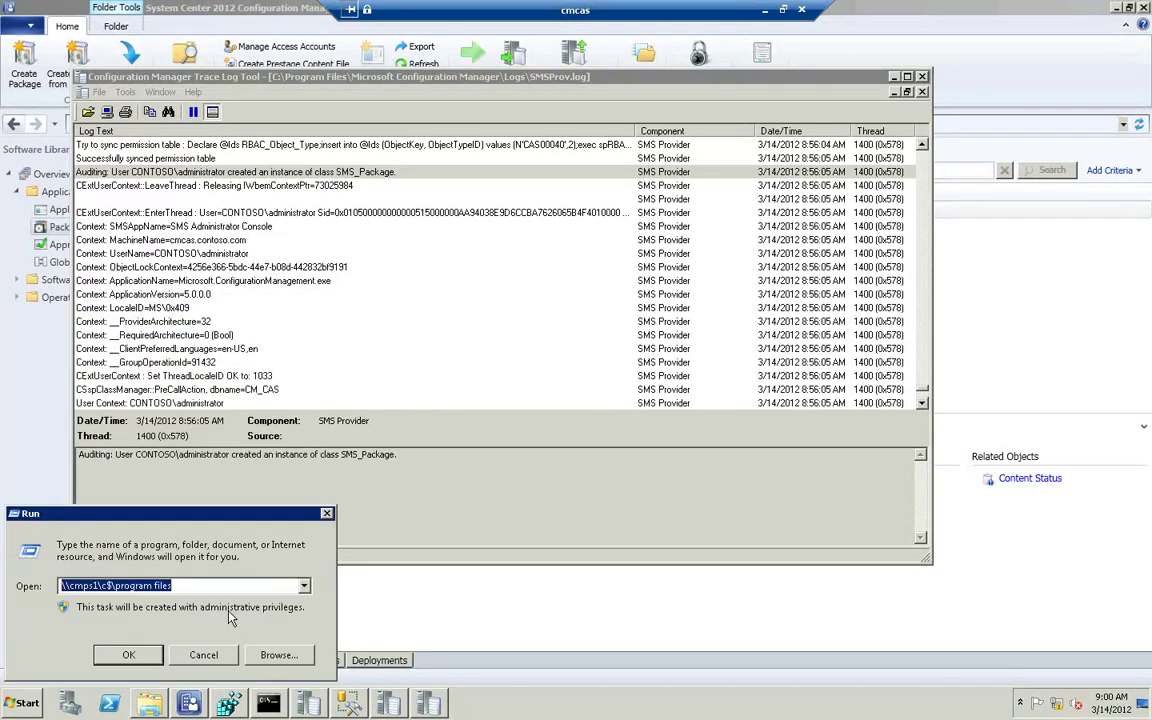
{"action": "type", "text": "wbemt"}
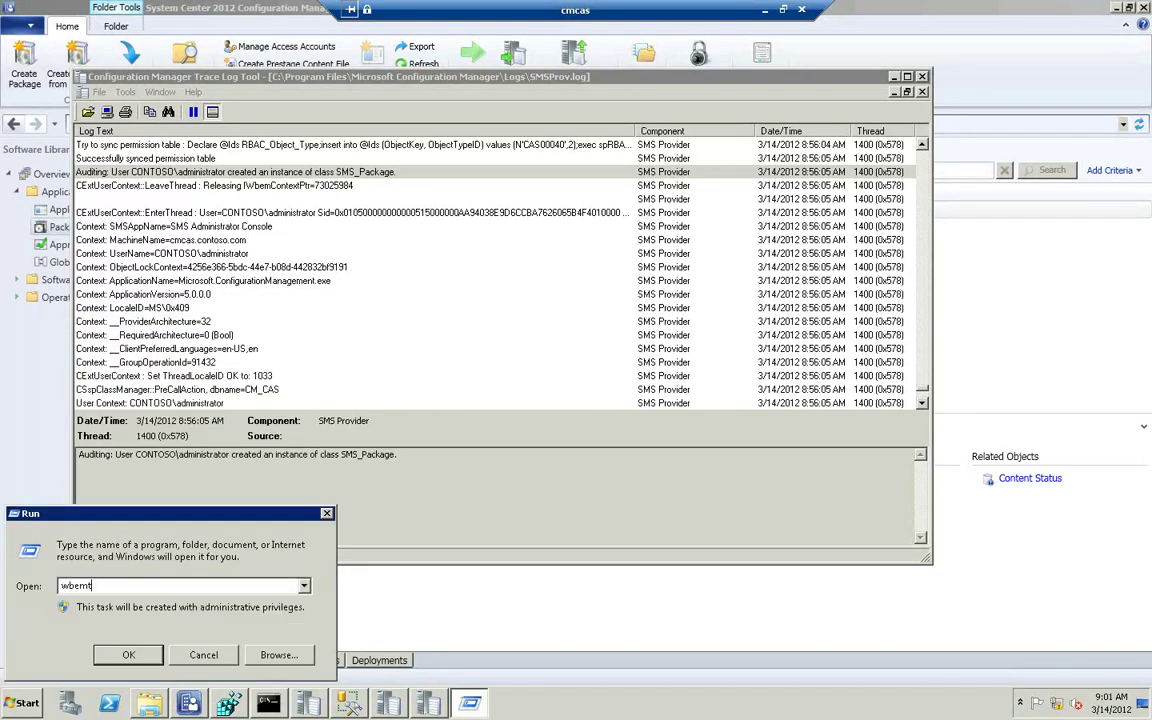
{"action": "type", "text": "est"}
{"action": "key", "text": "Return"}
{"action": "key", "text": "Return"}
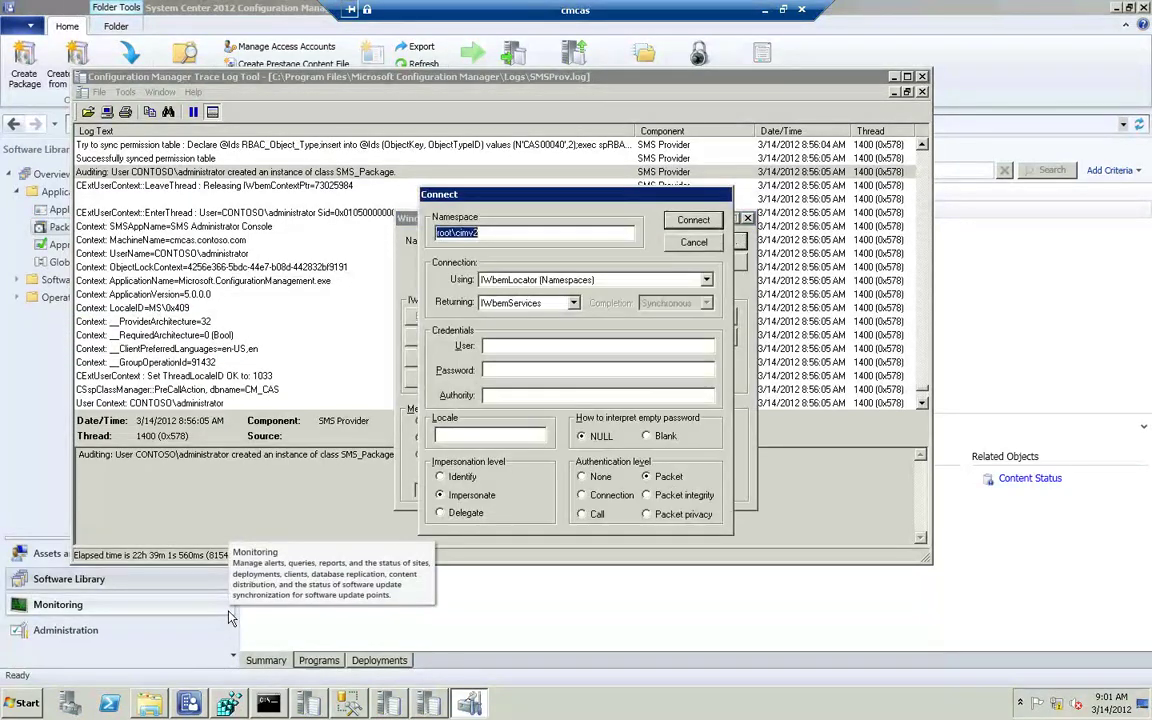
{"action": "type", "text": "root\\sms\\site_cas"}
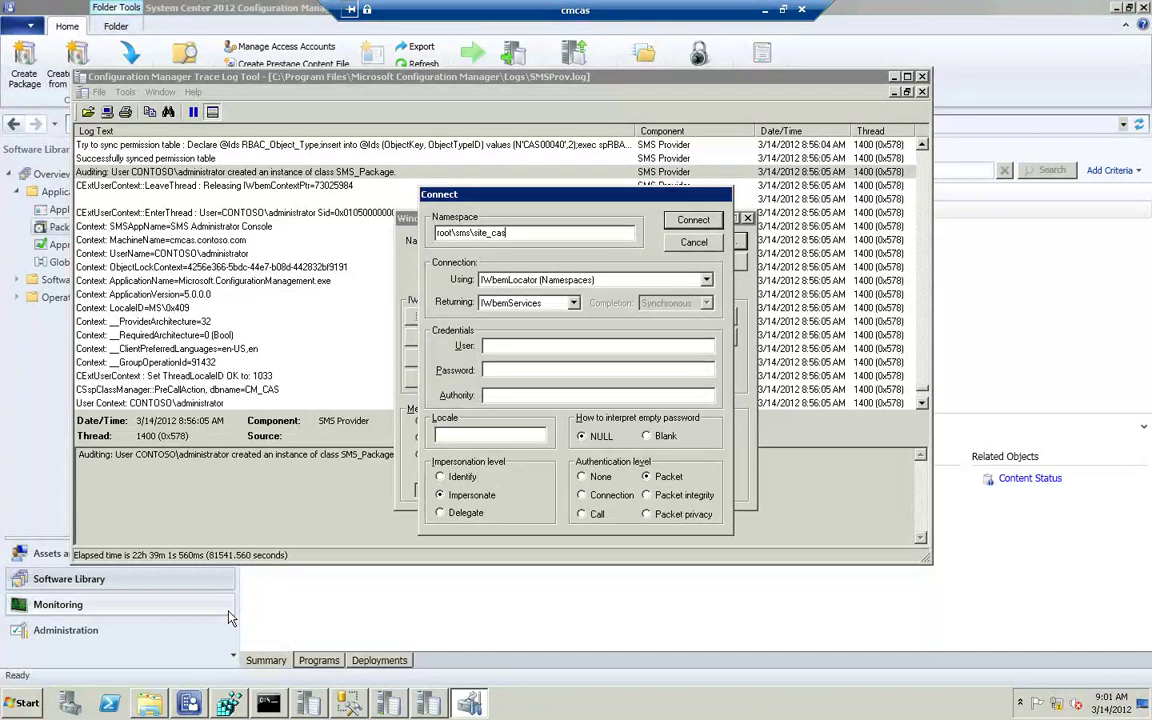
{"action": "key", "text": "Return"}
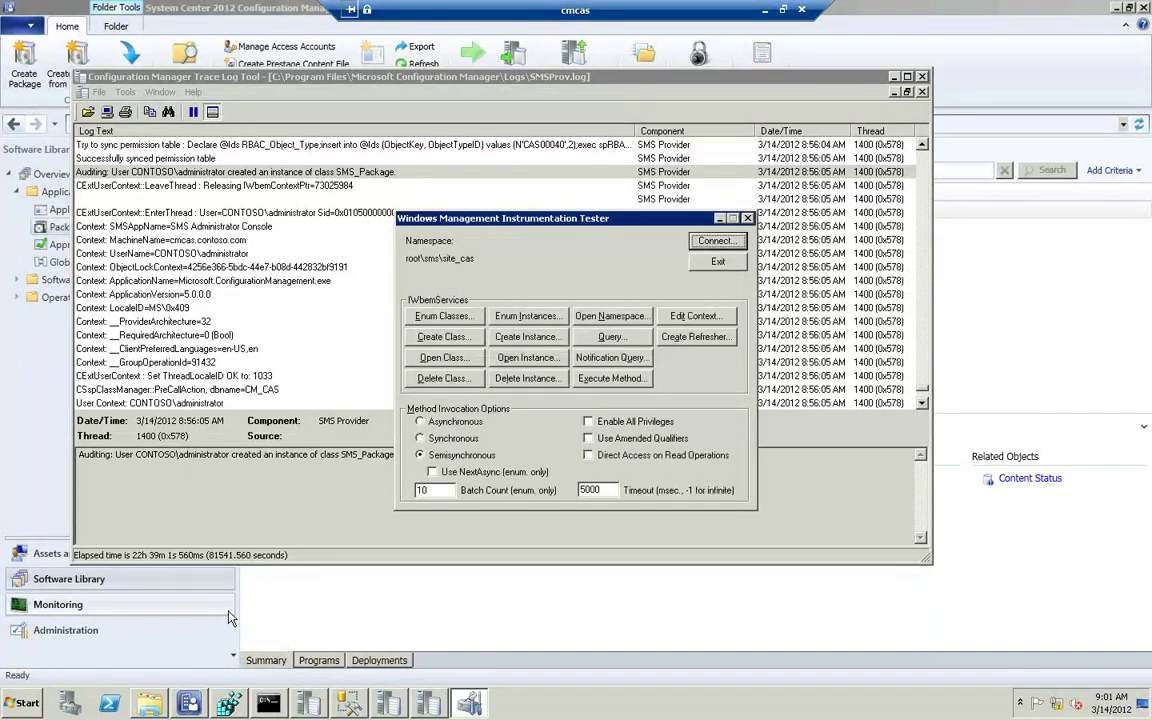
Enumerate all classes in the connected namespace recursively, leaving the superclass name empty.
{"action": "left_click", "coordinate": [443, 316]}
{"action": "left_click", "coordinate": [466, 412]}
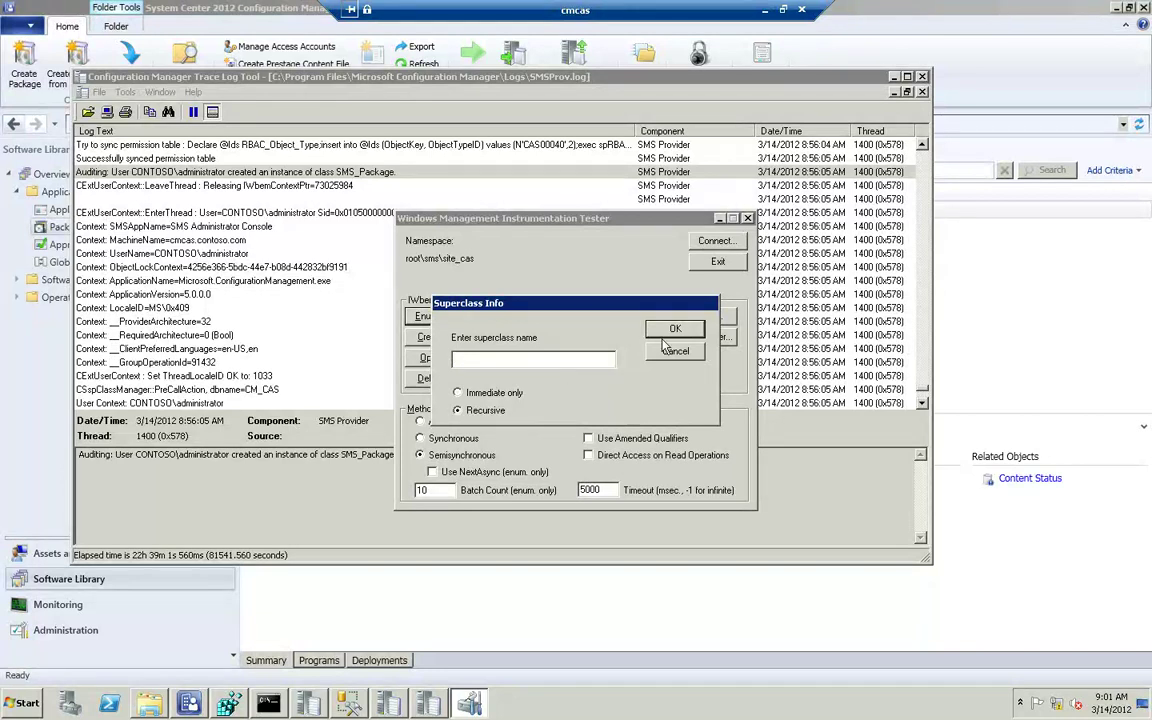
{"action": "left_click", "coordinate": [675, 328]}
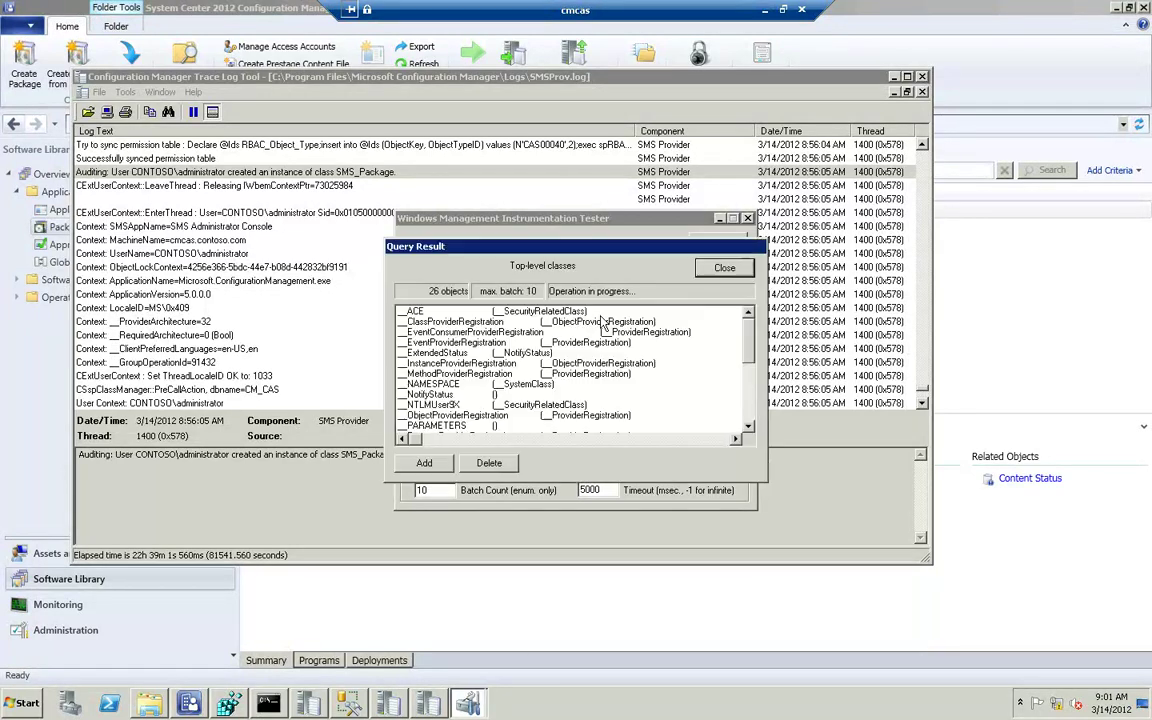
Find the SMS_Package class in the enumerated class list and open it in the object editor.
{"action": "left_click", "coordinate": [751, 410]}
{"action": "left_click", "coordinate": [751, 410]}
{"action": "left_click", "coordinate": [751, 410]}
{"action": "left_click", "coordinate": [751, 415]}
{"action": "left_click", "coordinate": [751, 415]}
{"action": "left_click", "coordinate": [751, 415]}
{"action": "left_click", "coordinate": [751, 415]}
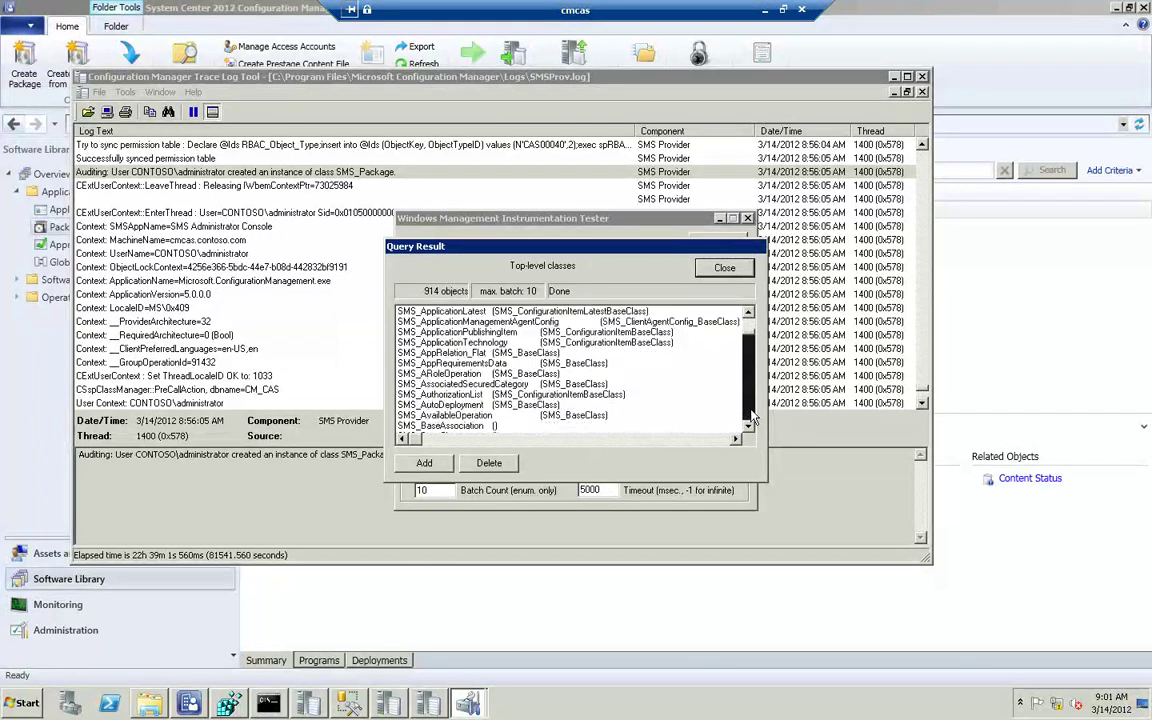
{"action": "left_click", "coordinate": [751, 415]}
{"action": "left_click", "coordinate": [751, 415]}
{"action": "left_click", "coordinate": [751, 415]}
{"action": "left_click", "coordinate": [751, 415]}
{"action": "left_click", "coordinate": [751, 415]}
{"action": "left_click", "coordinate": [751, 415]}
{"action": "left_click", "coordinate": [751, 415]}
{"action": "left_click", "coordinate": [751, 415]}
{"action": "left_click", "coordinate": [751, 415]}
{"action": "left_click", "coordinate": [751, 415]}
{"action": "left_click", "coordinate": [751, 415]}
{"action": "left_click", "coordinate": [751, 415]}
{"action": "left_click", "coordinate": [751, 415]}
{"action": "left_click", "coordinate": [751, 415]}
{"action": "left_click", "coordinate": [751, 415]}
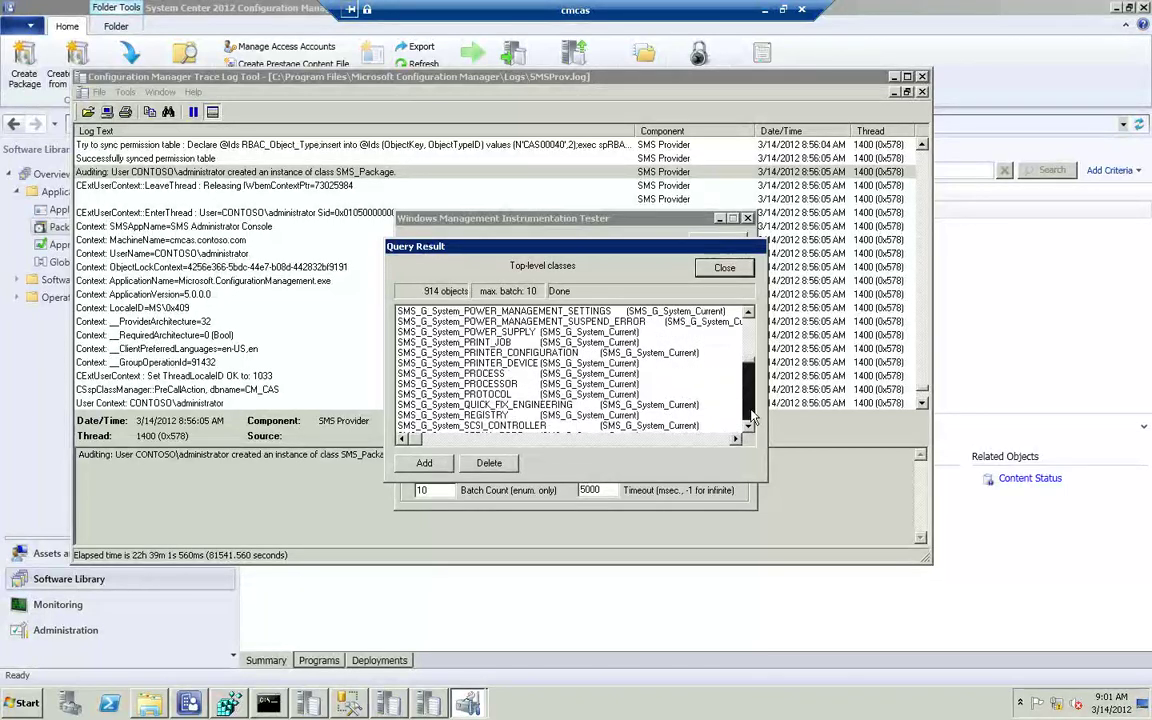
{"action": "left_click", "coordinate": [751, 415]}
{"action": "left_click", "coordinate": [751, 415]}
{"action": "left_click", "coordinate": [751, 415]}
{"action": "left_click", "coordinate": [751, 415]}
{"action": "left_click", "coordinate": [751, 415]}
{"action": "left_click", "coordinate": [751, 415]}
{"action": "left_click_drag", "start_coordinate": [751, 415], "coordinate": [752, 352]}
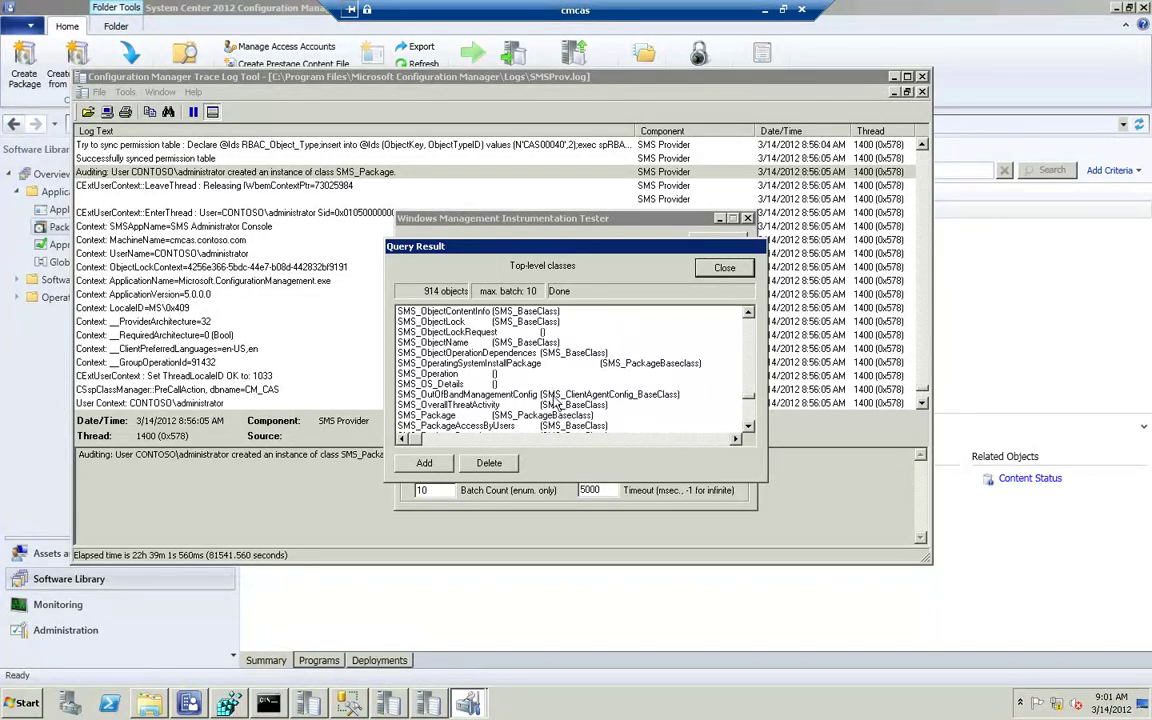
{"action": "double_click", "coordinate": [460, 416]}
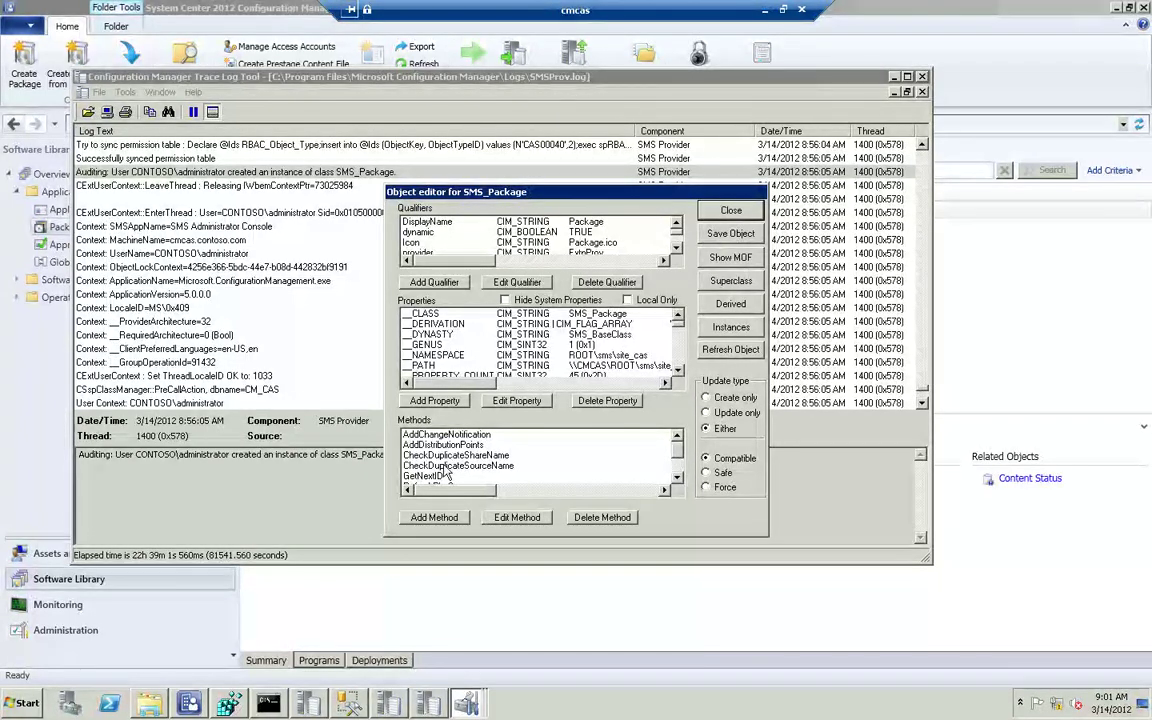
Review the full method list of the SMS_Package class and exit the WMI tester.
{"action": "left_click", "coordinate": [677, 479]}
{"action": "left_click", "coordinate": [677, 479]}
{"action": "left_click", "coordinate": [677, 479]}
{"action": "left_click", "coordinate": [677, 479]}
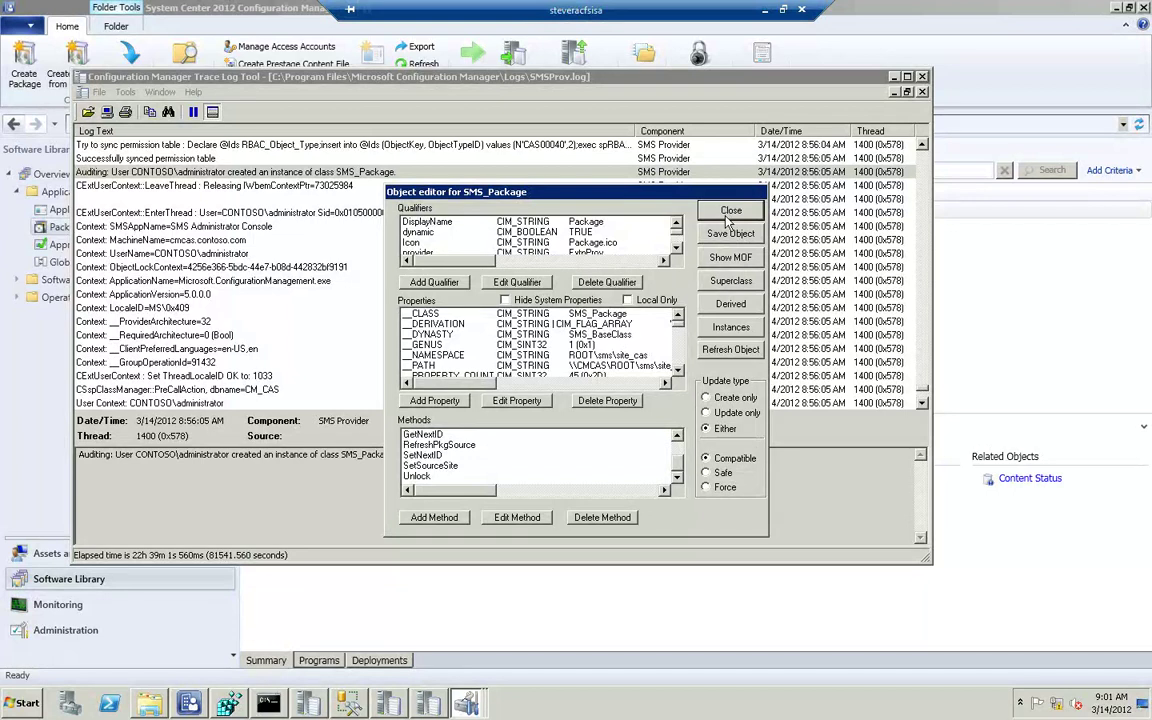
{"action": "left_click", "coordinate": [703, 233]}
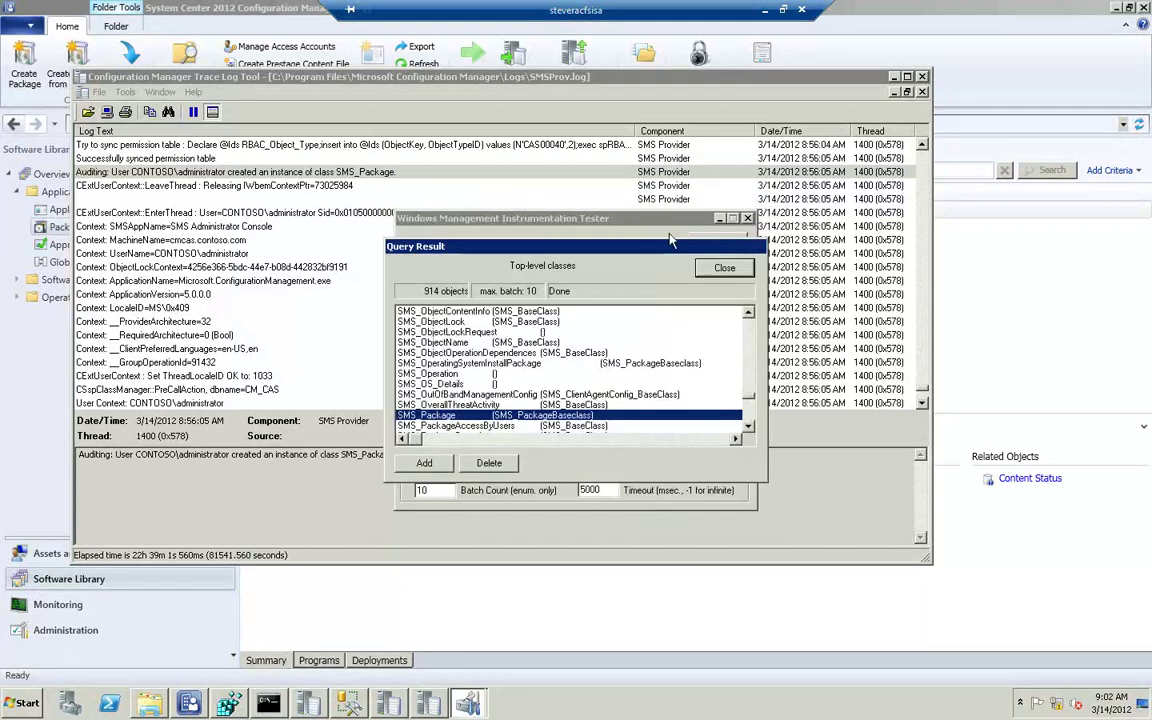
{"action": "left_click", "coordinate": [726, 269]}
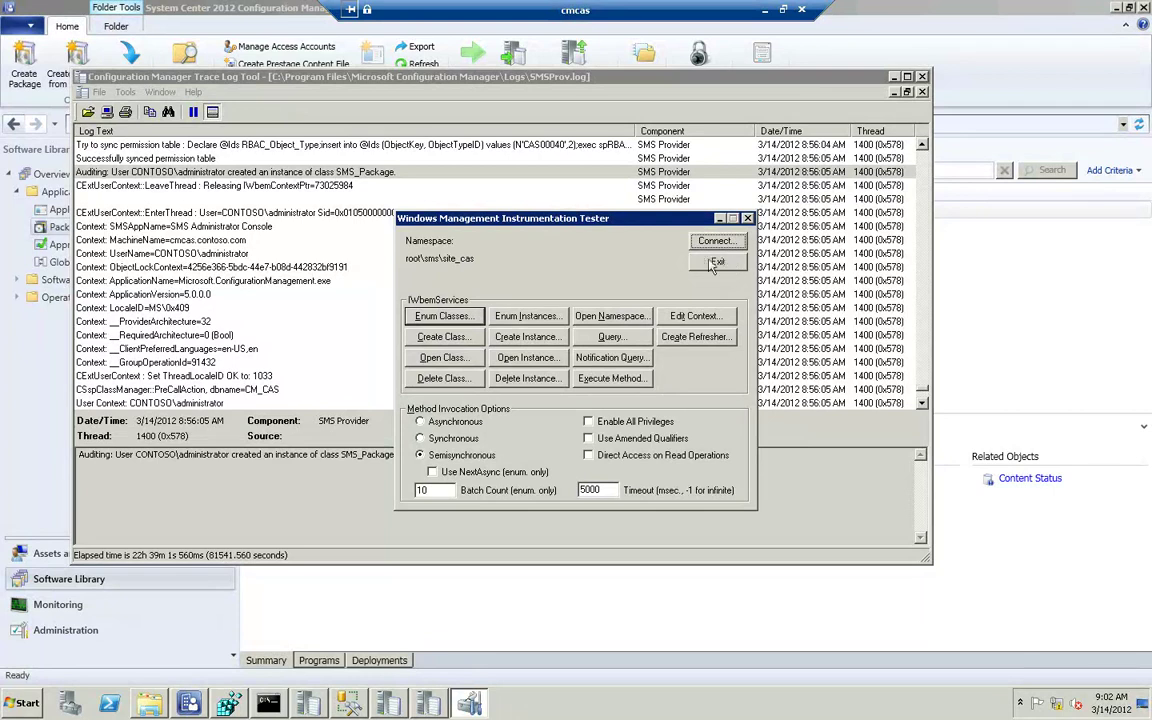
{"action": "left_click", "coordinate": [714, 264]}
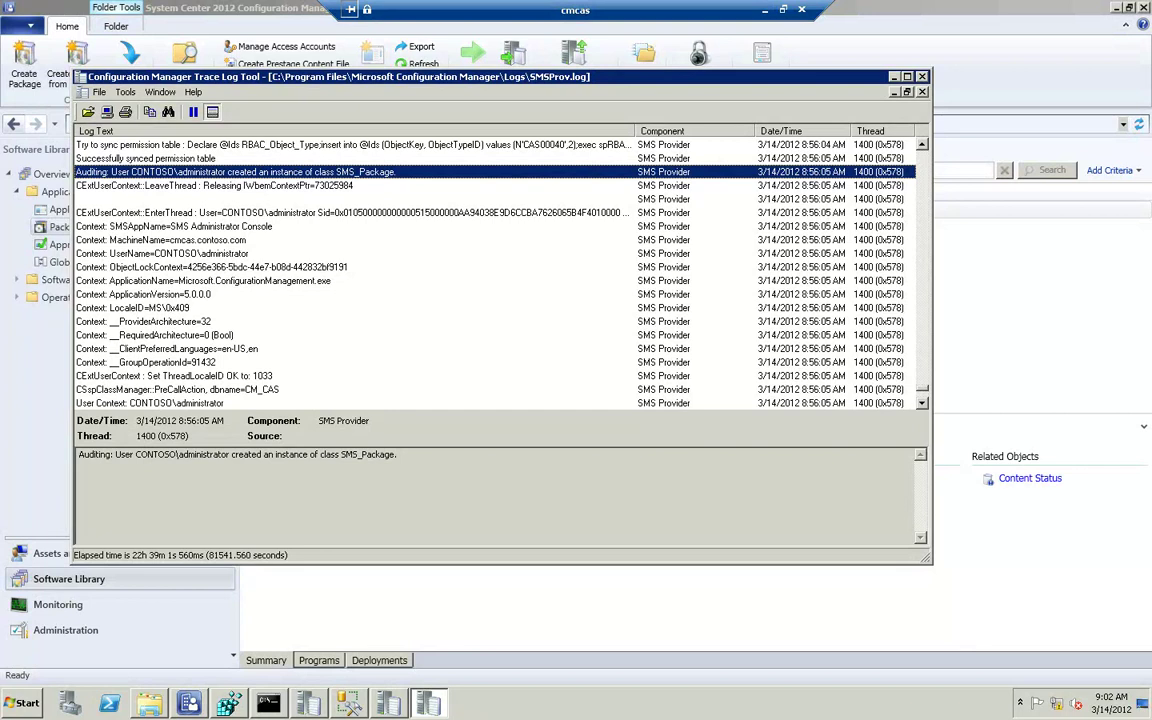
Close SMSProv.log and open smsdbmon.log from the Logs folder to read its entries for CAS00040.
{"action": "left_click", "coordinate": [923, 77]}
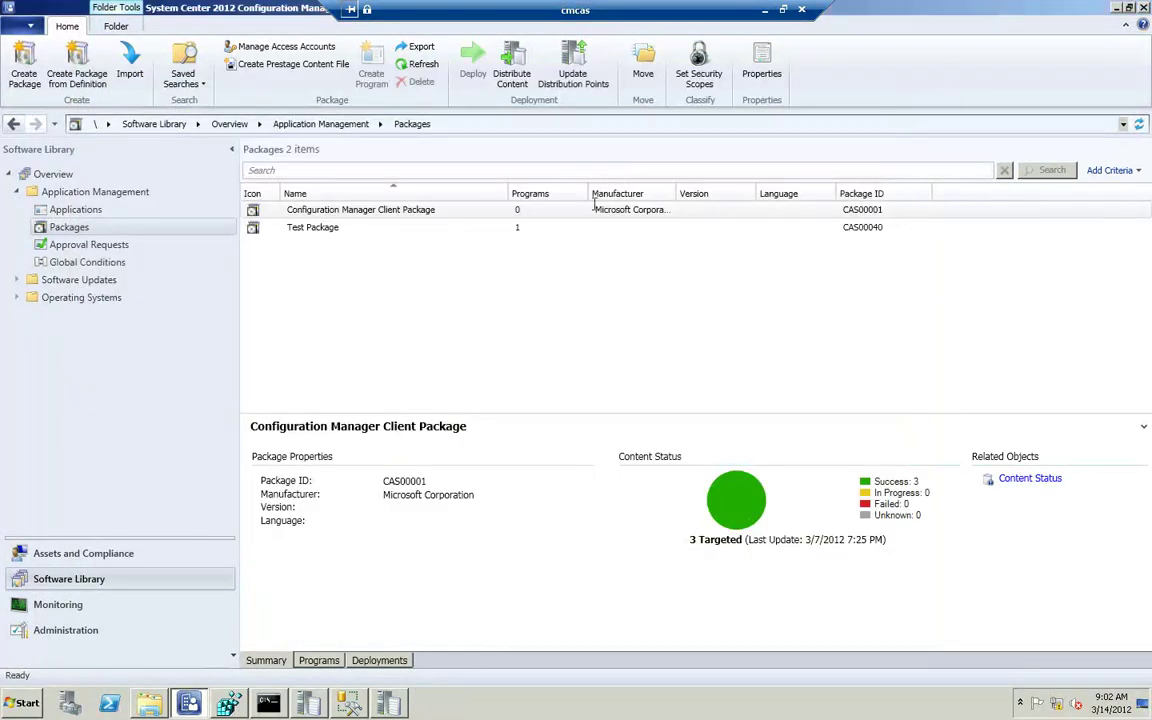
{"action": "left_click", "coordinate": [149, 706]}
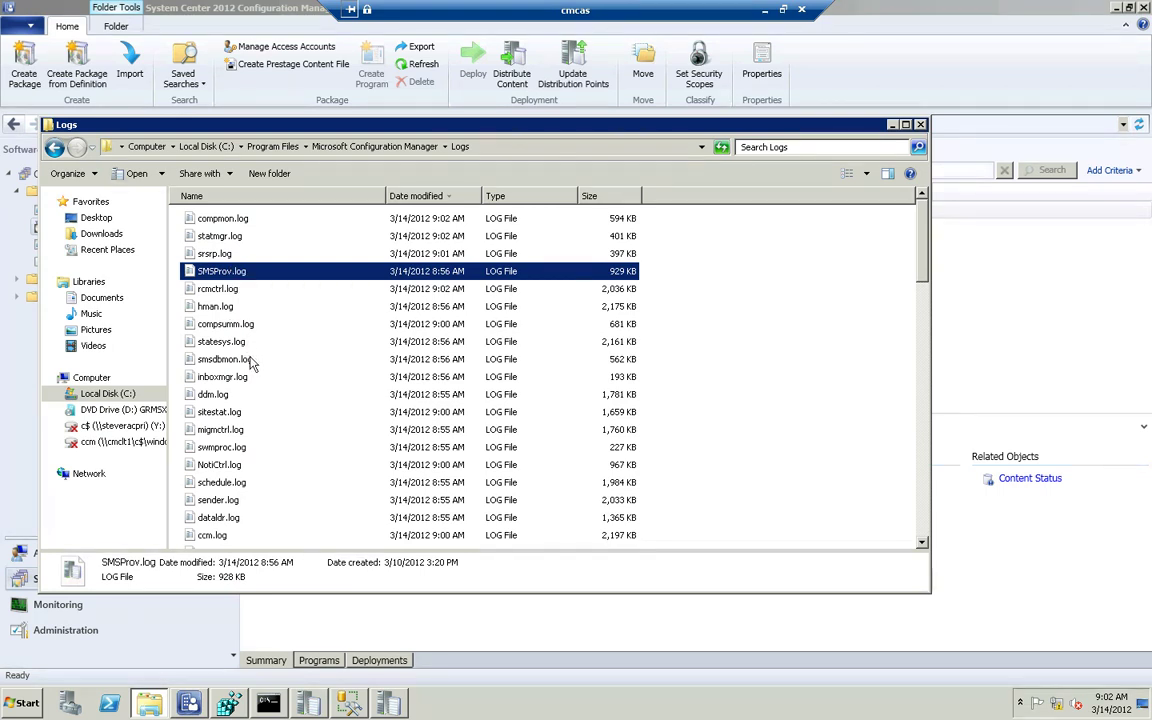
{"action": "left_click", "coordinate": [218, 363]}
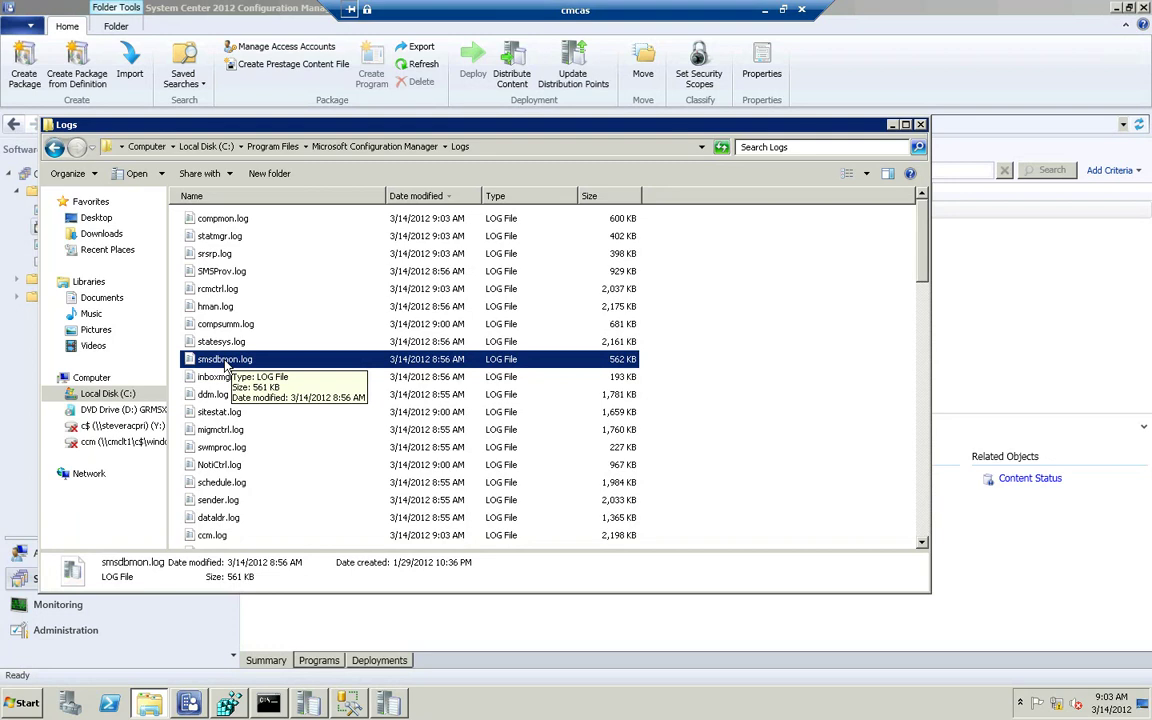
{"action": "left_click", "coordinate": [231, 296]}
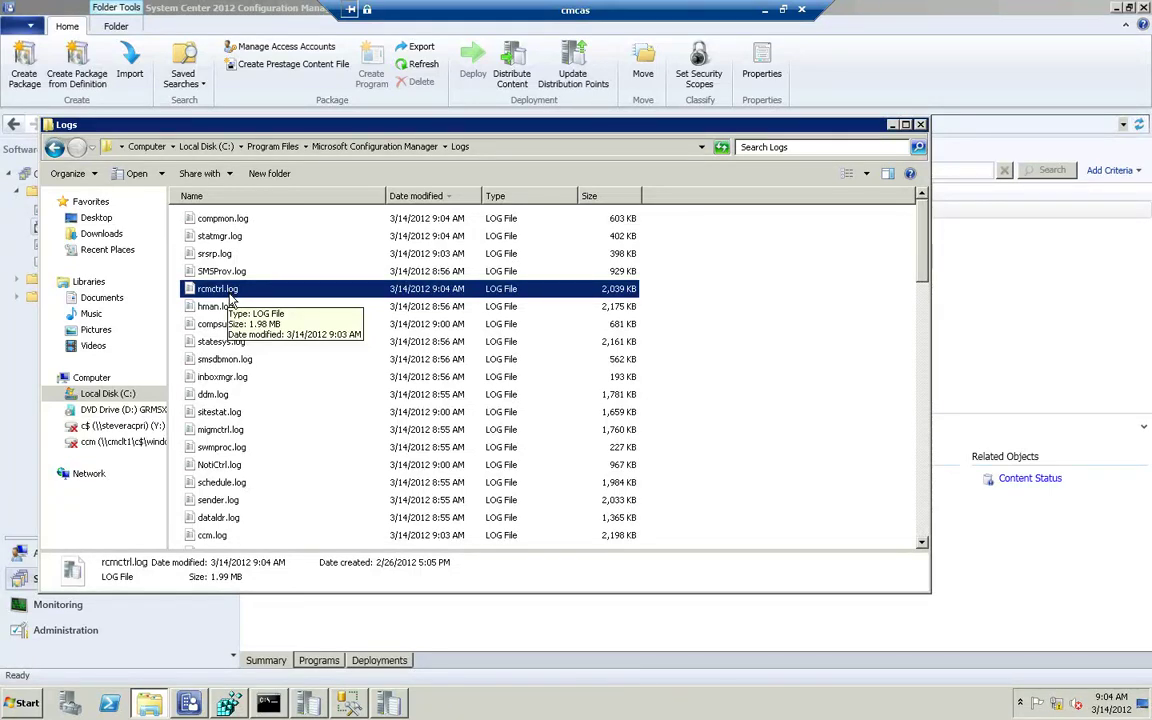
{"action": "left_click", "coordinate": [226, 362]}
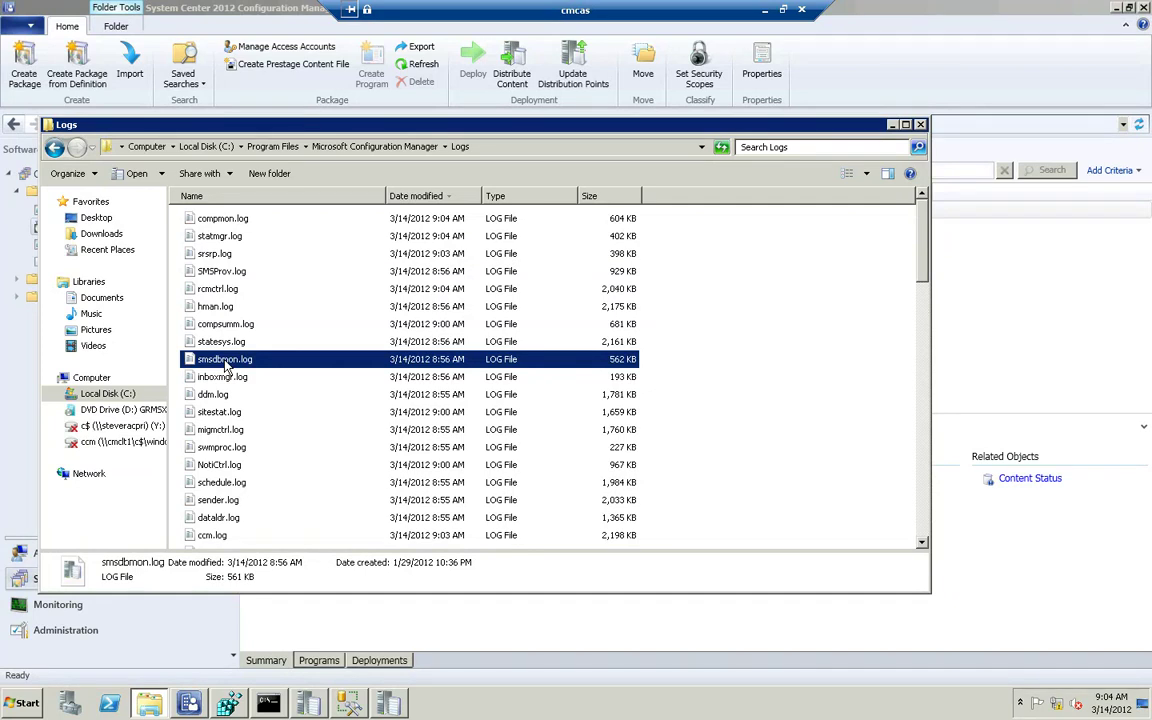
{"action": "double_click", "coordinate": [226, 362]}
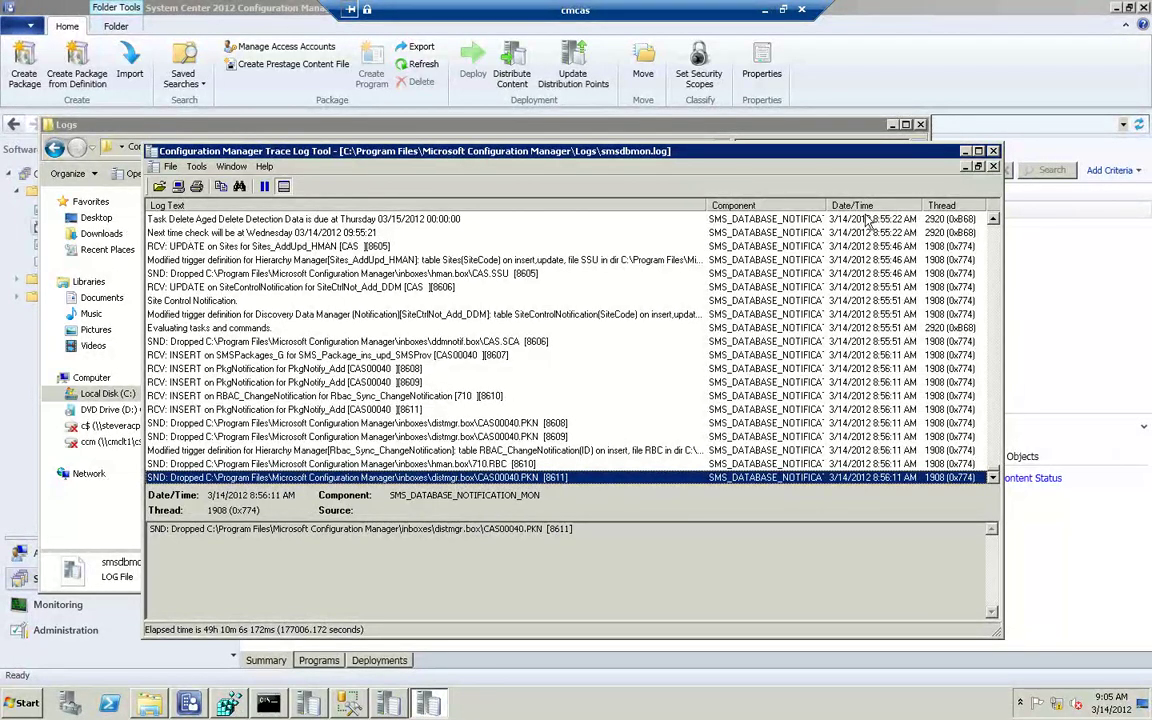
Close smsdbmon.log and select CAS00040.PKN in the inboxes\distmgr.box folder of Microsoft Configuration Manager.
{"action": "left_click", "coordinate": [993, 152]}
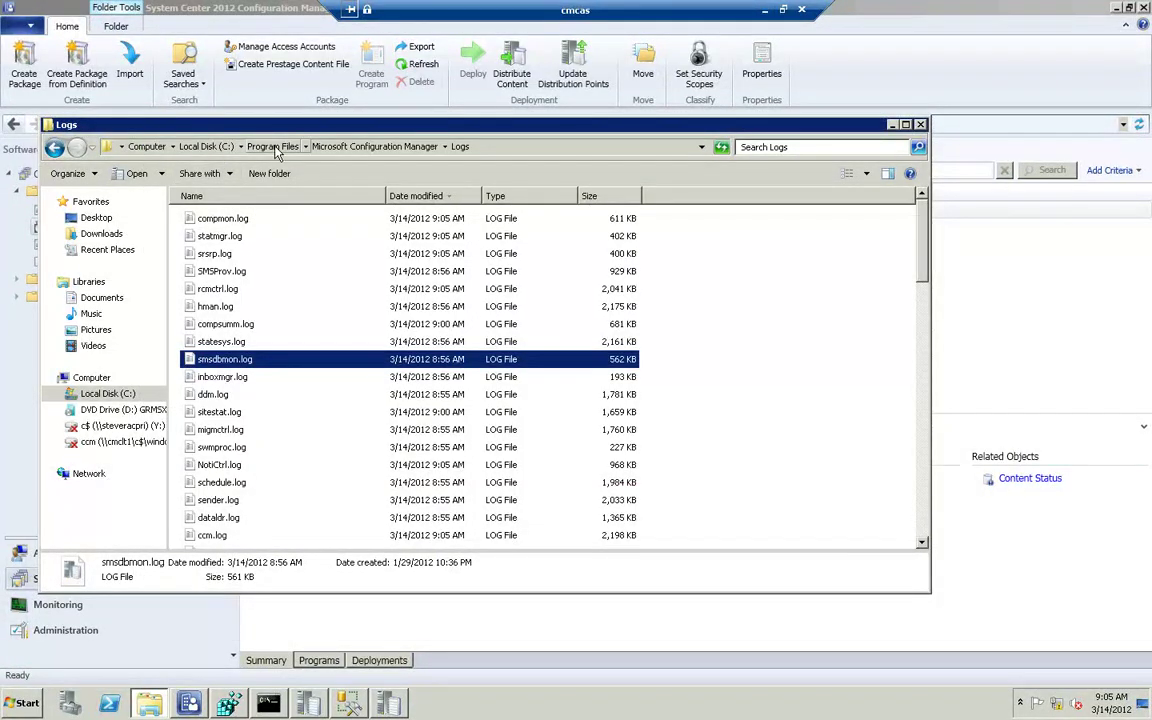
{"action": "left_click", "coordinate": [320, 150]}
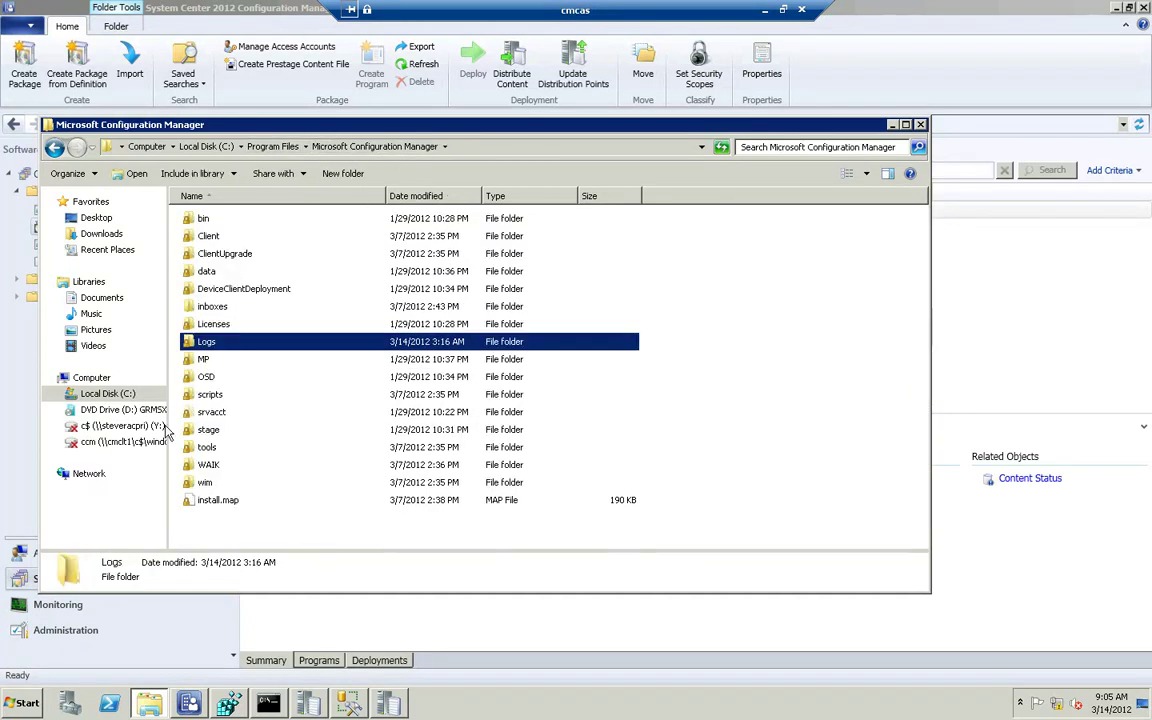
{"action": "double_click", "coordinate": [210, 306]}
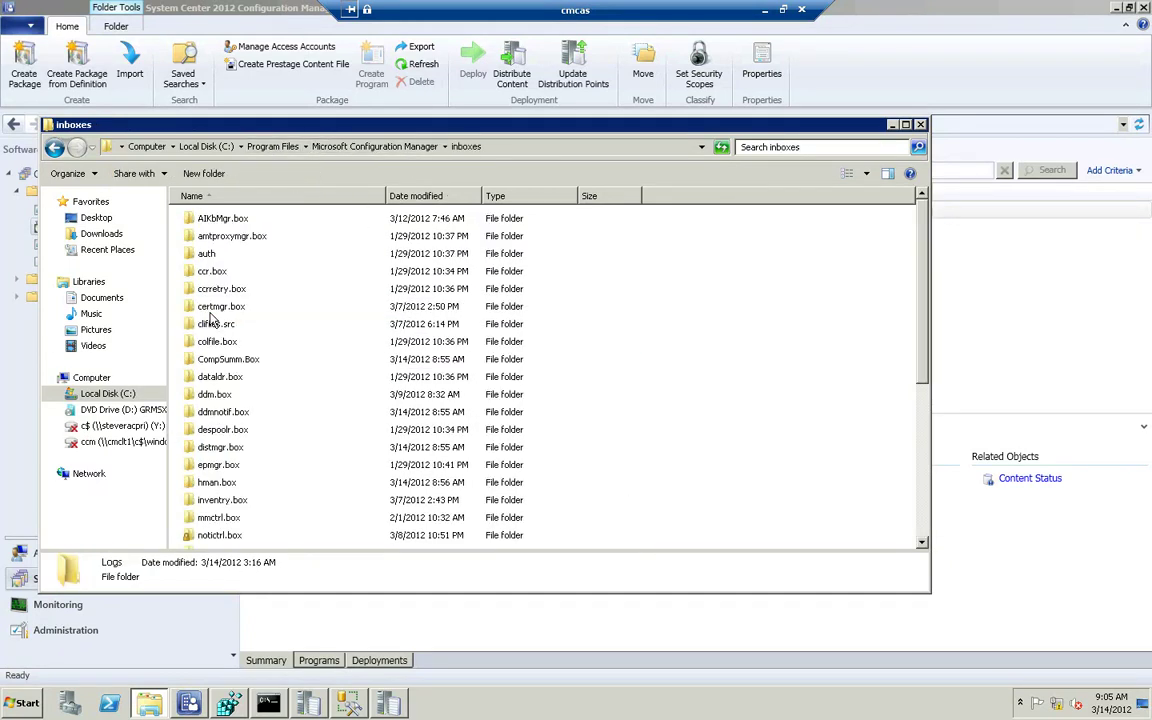
{"action": "double_click", "coordinate": [222, 448]}
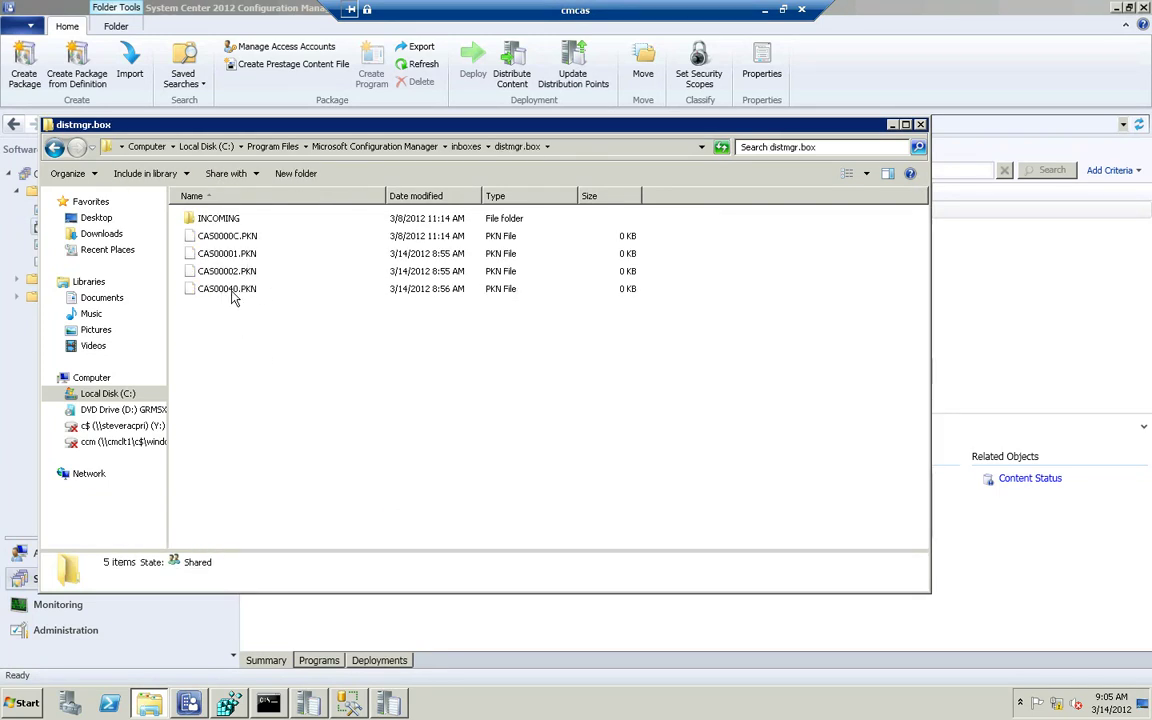
{"action": "left_click", "coordinate": [231, 292]}
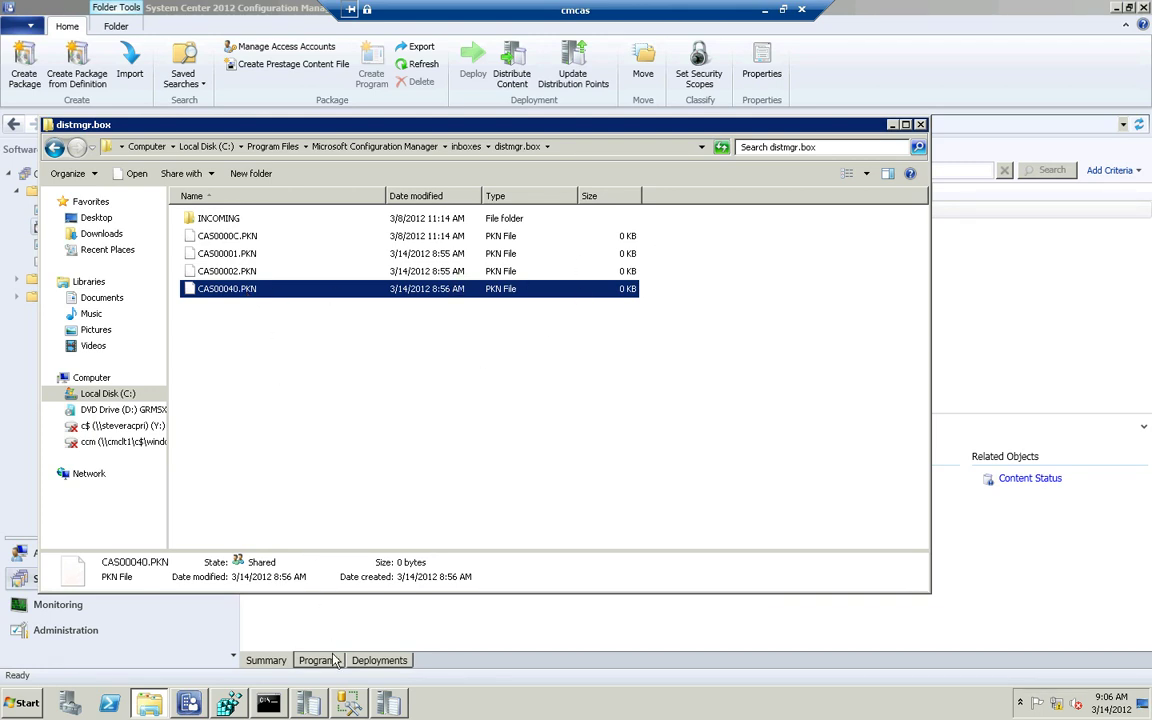
Switch to SQL Server Management Studio and open the design of the dbo.PkgNotification table.
{"action": "mouse_move", "coordinate": [347, 708]}
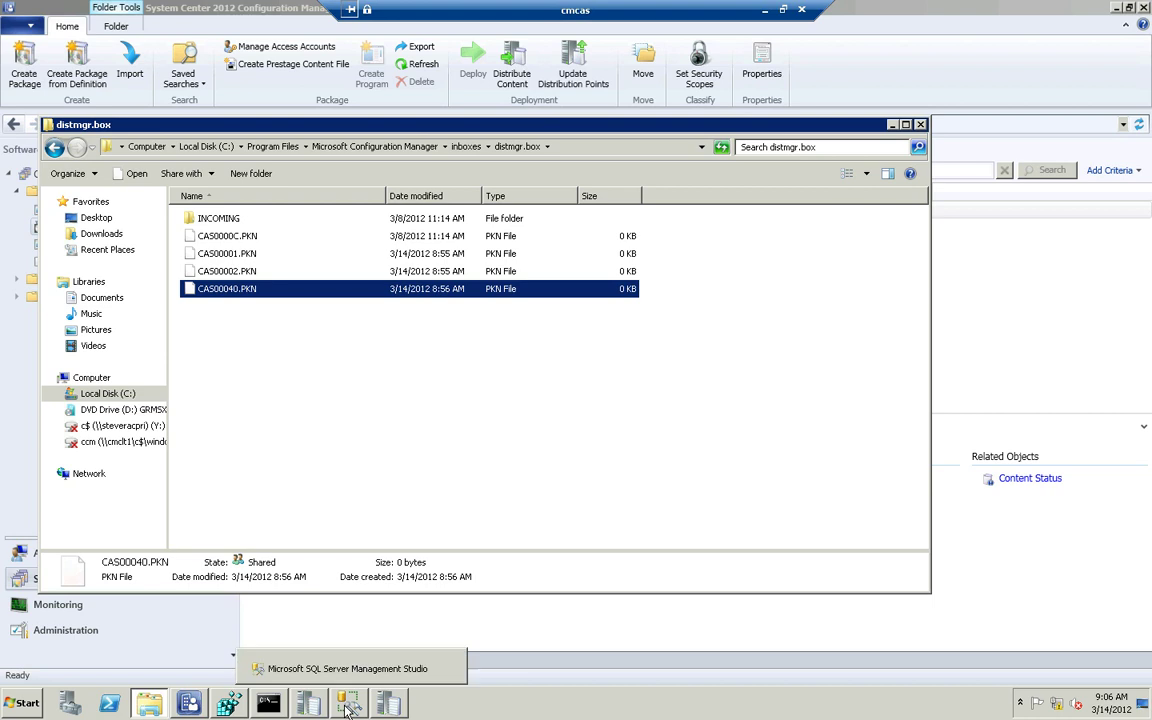
{"action": "left_click", "coordinate": [347, 708]}
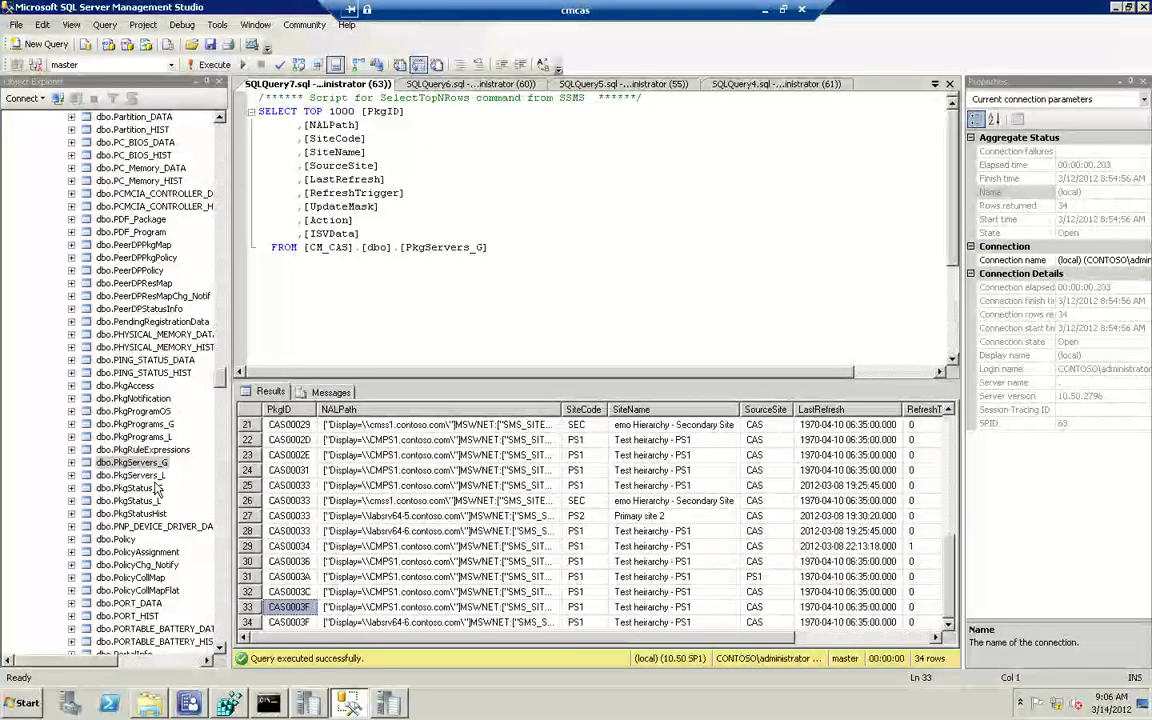
{"action": "left_click", "coordinate": [145, 404]}
{"action": "left_click", "coordinate": [140, 399]}
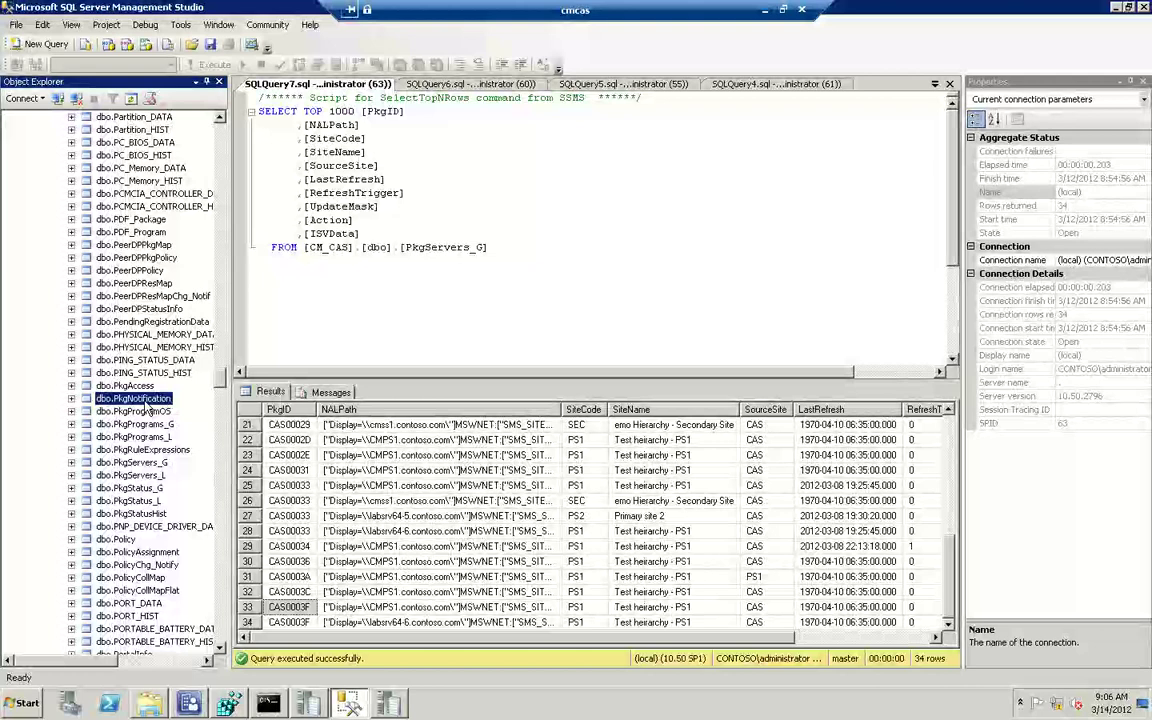
{"action": "right_click", "coordinate": [155, 398]}
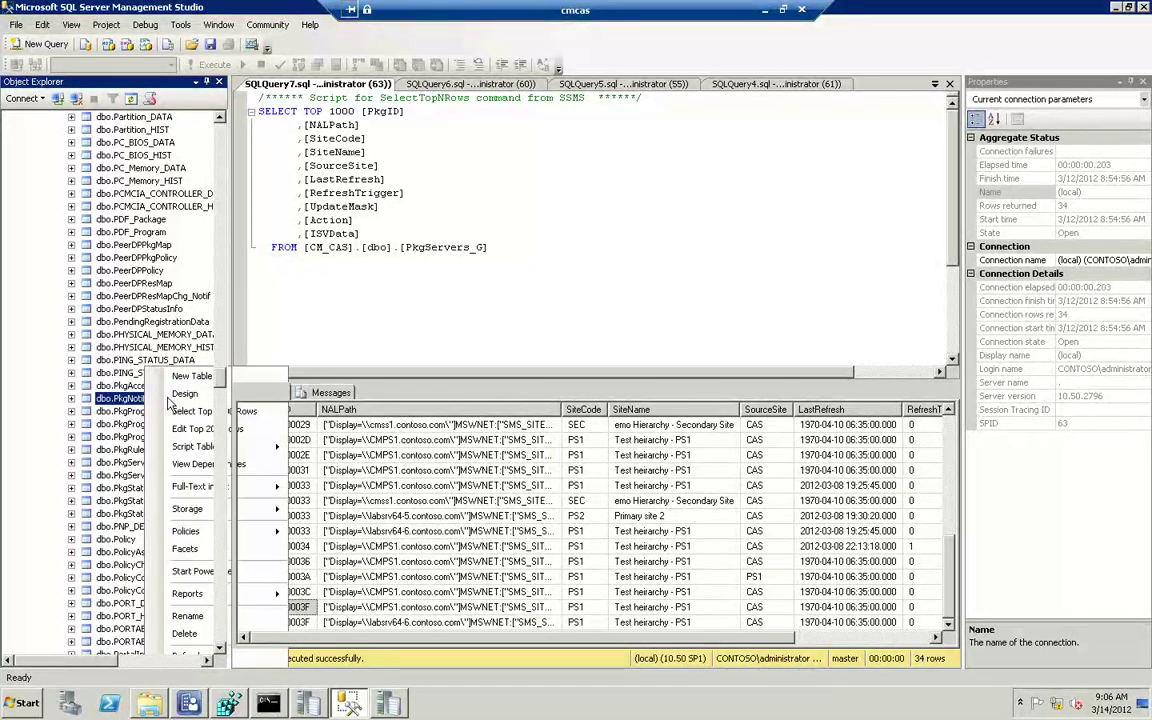
{"action": "left_click", "coordinate": [128, 404]}
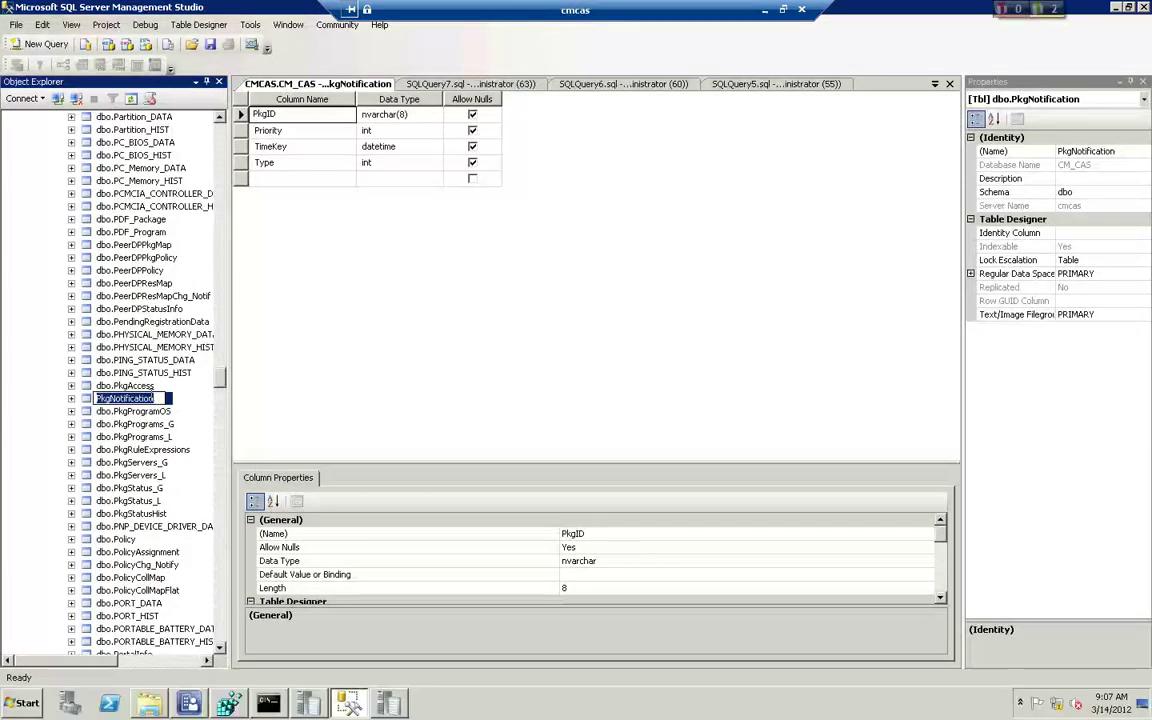
{"action": "key", "text": "End"}
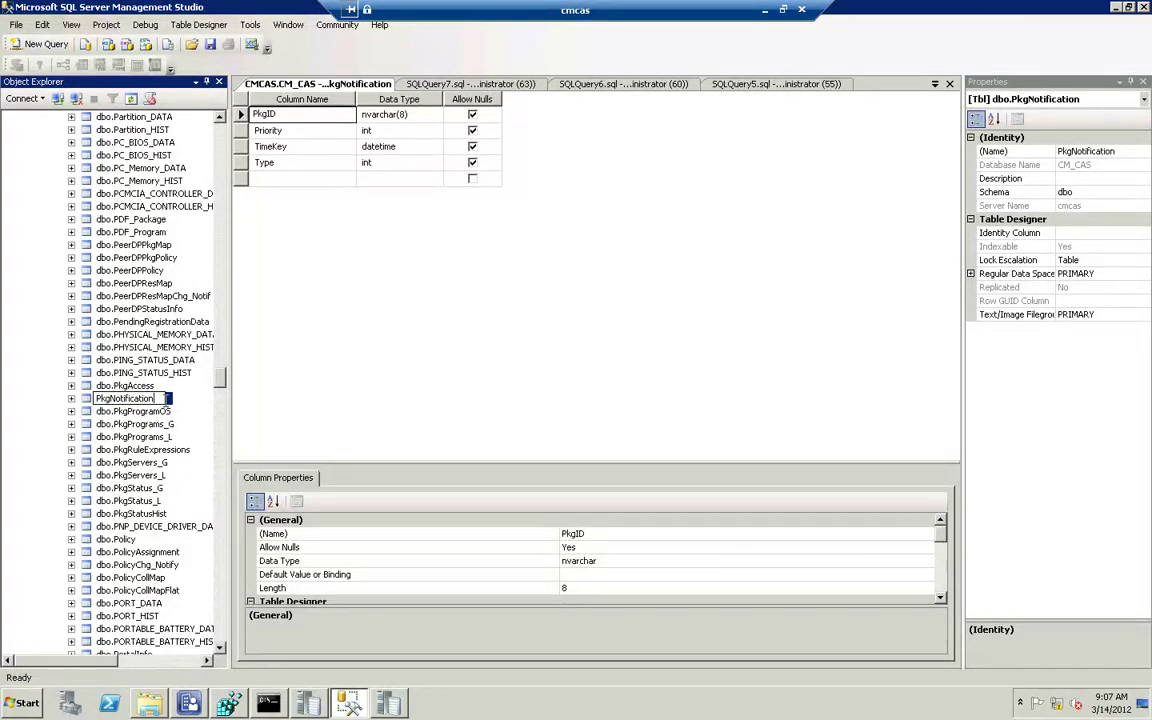
{"action": "right_click", "coordinate": [167, 401]}
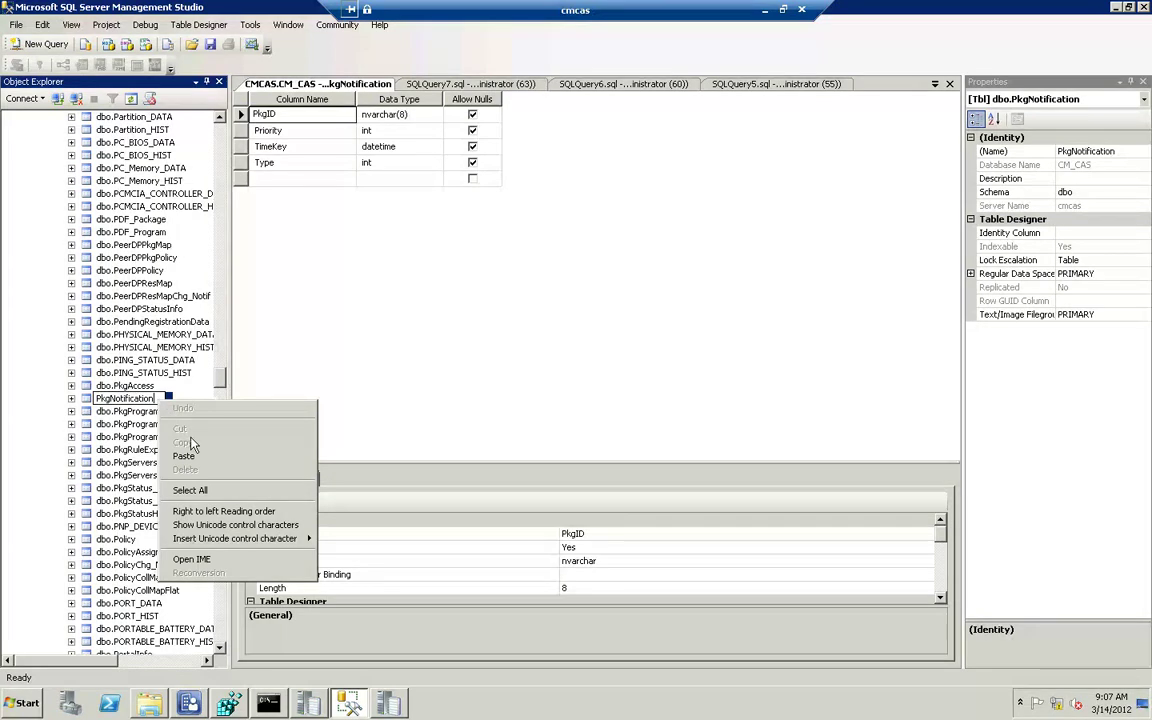
{"action": "left_click", "coordinate": [298, 330]}
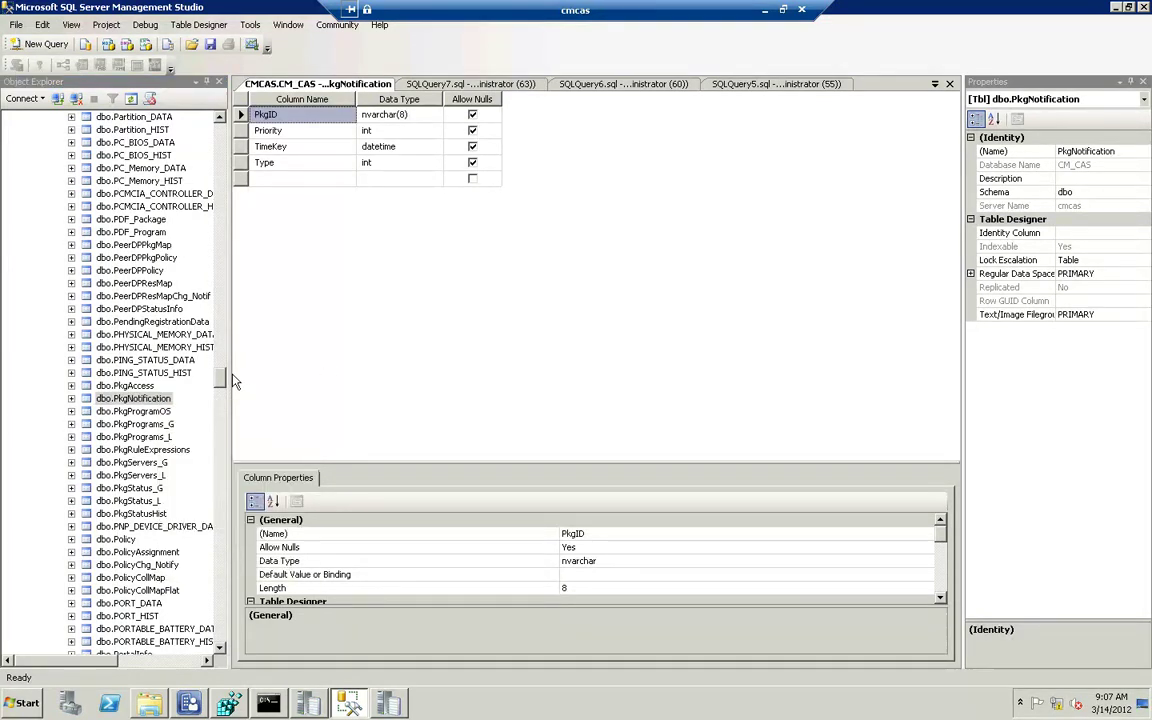
Query the top 1000 rows of the dbo.PkgNotification table.
{"action": "right_click", "coordinate": [167, 399]}
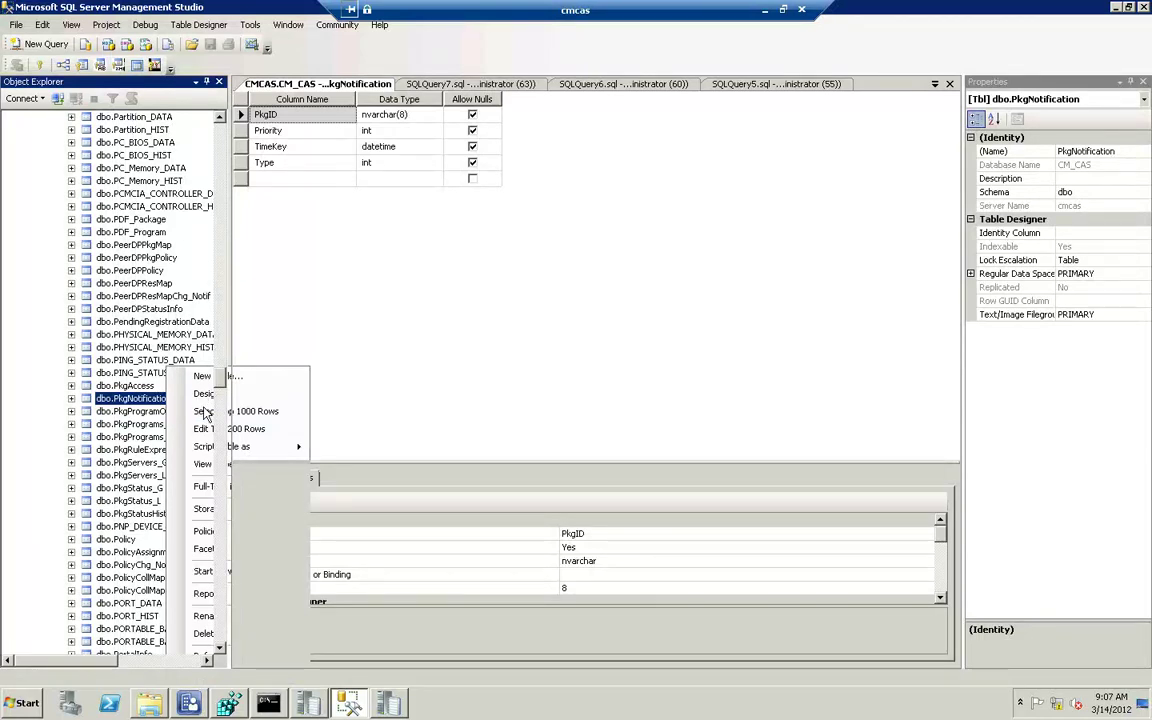
{"action": "left_click", "coordinate": [204, 411]}
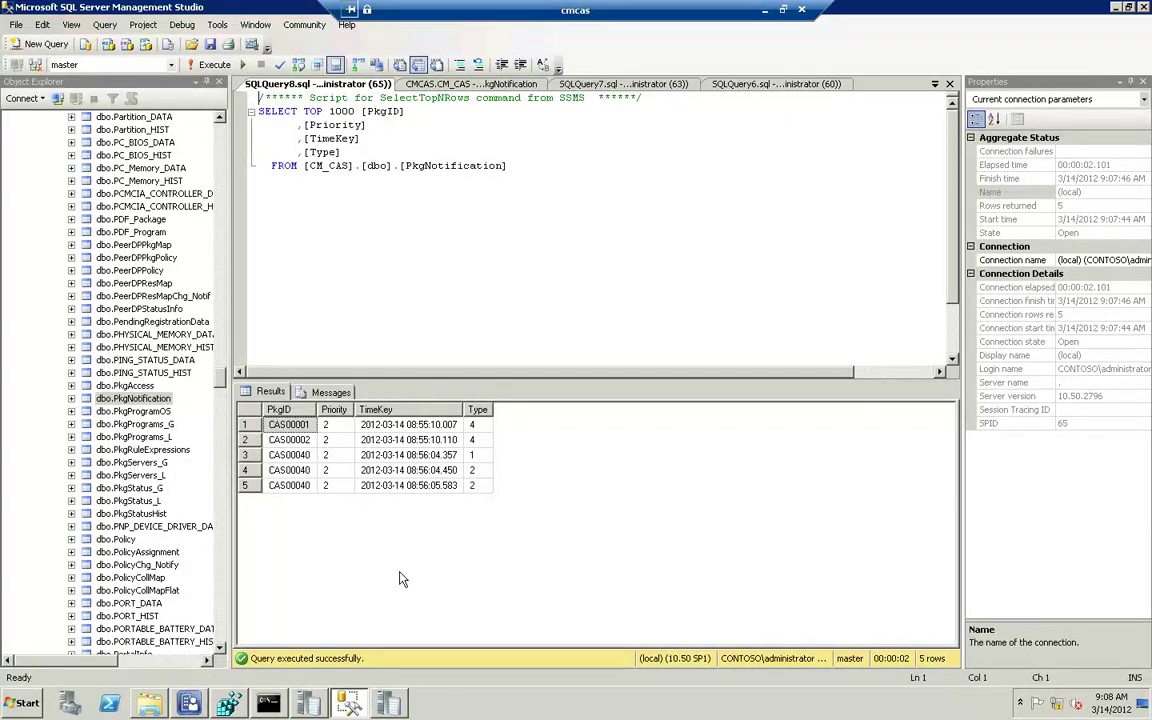
Switch to the Command Prompt and rename distrmgr.dl_ to distrmgr.dll.
{"action": "left_click", "coordinate": [268, 705]}
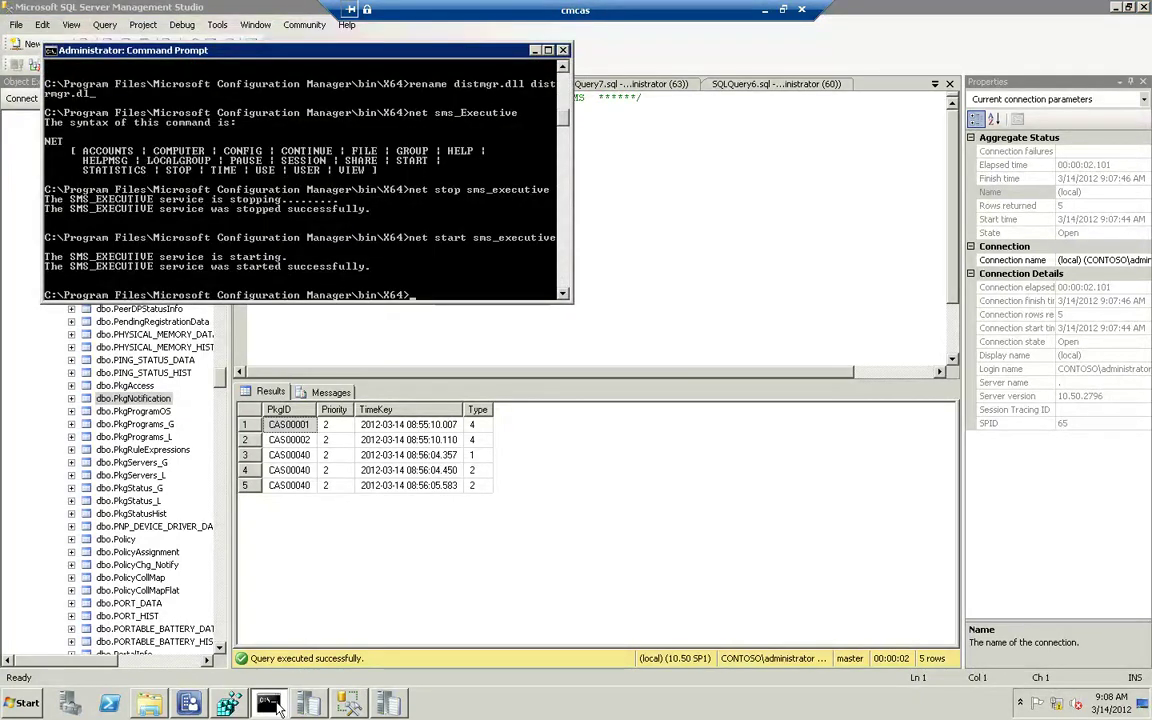
{"action": "type", "text": "rename dist"}
{"action": "key", "text": "Tab"}
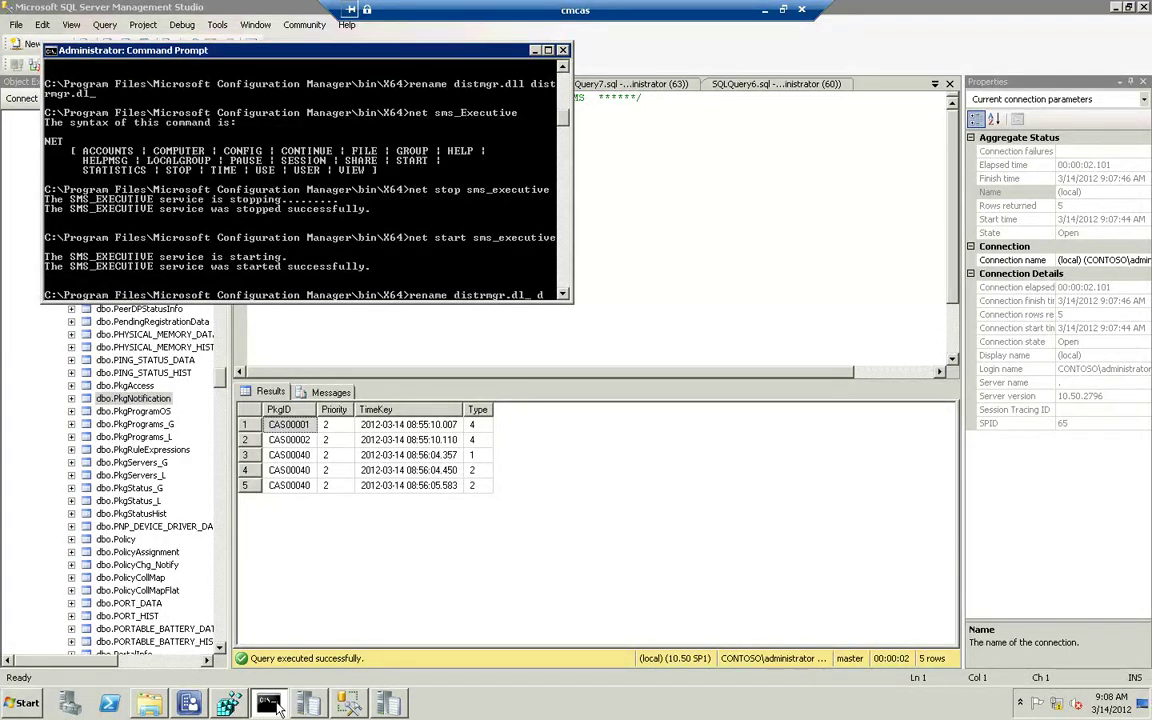
{"action": "key", "text": "Tab"}
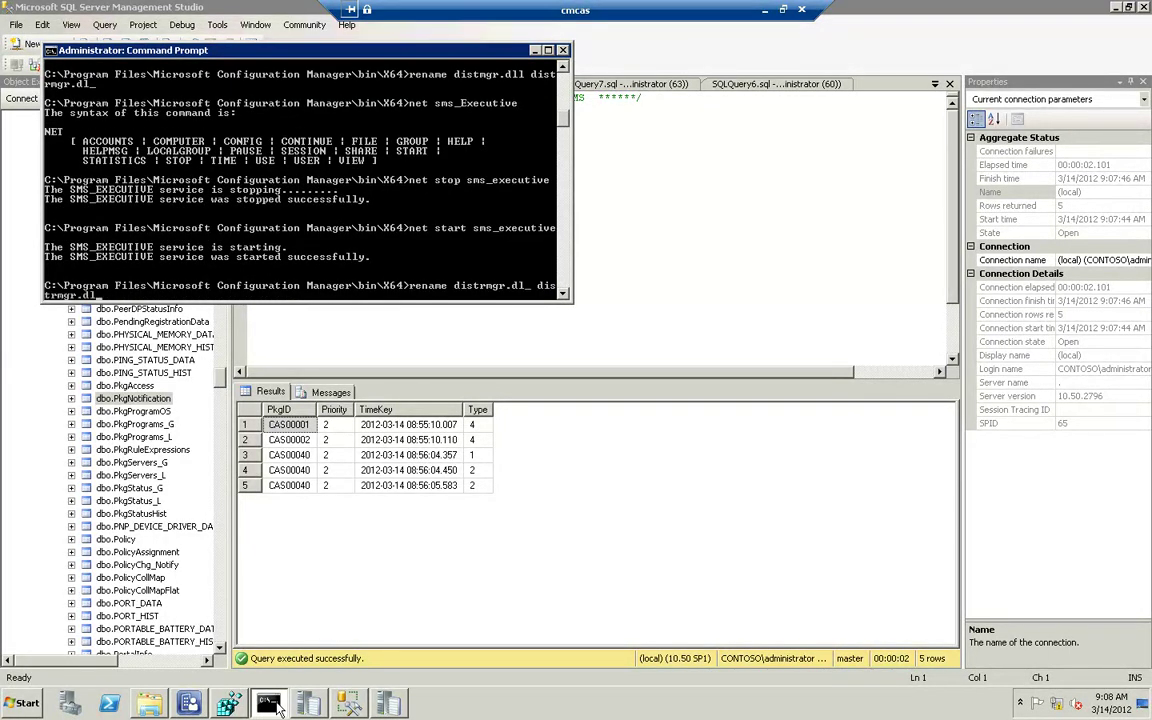
{"action": "key", "text": "BackSpace"}
{"action": "type", "text": "l"}
{"action": "key", "text": "Return"}
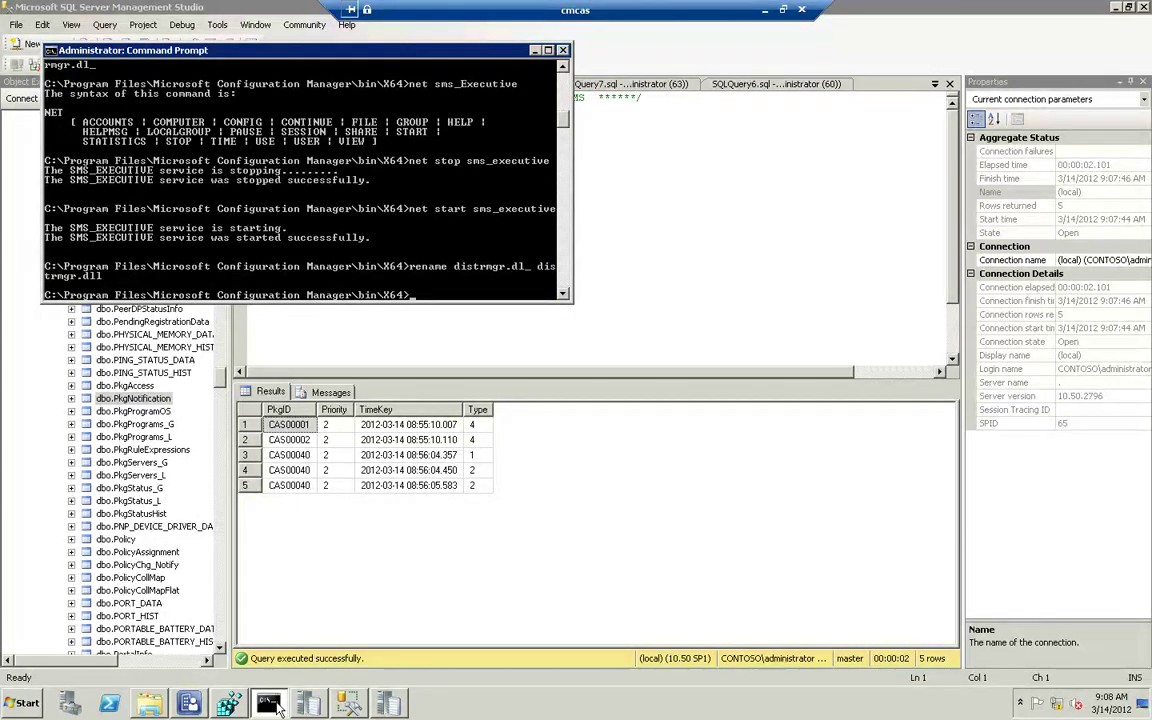
Stop the sms_executive service using net stop at the Command Prompt.
{"action": "type", "text": "net stop sms-executive"}
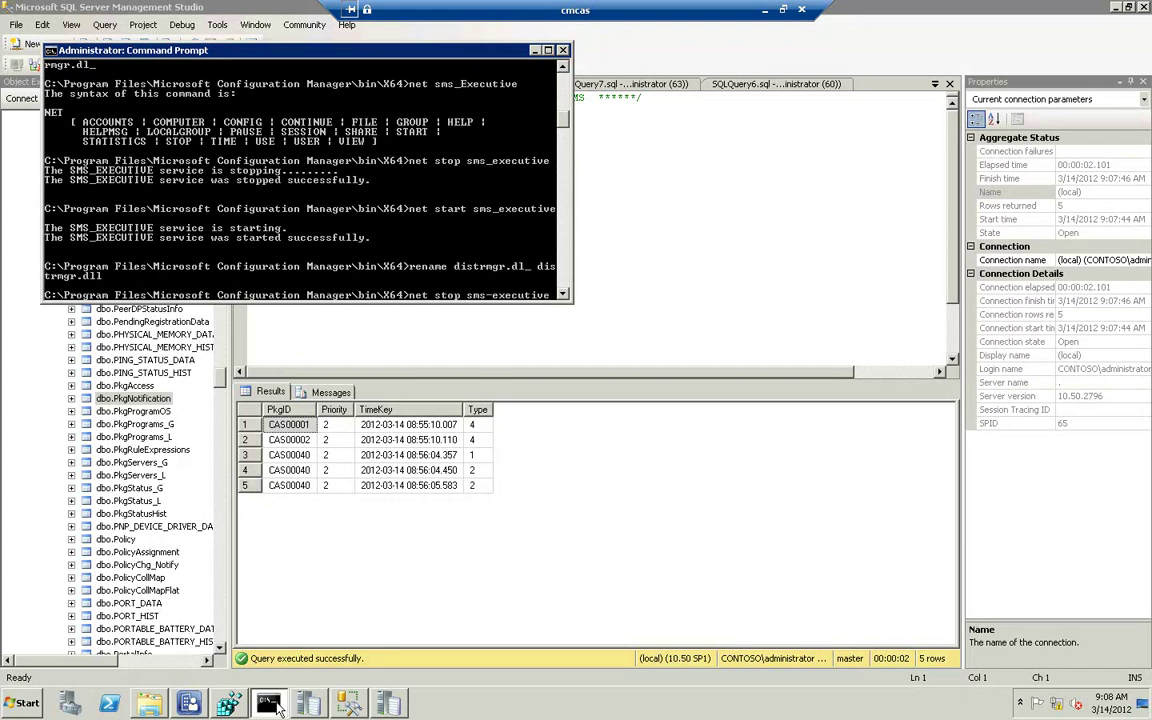
{"action": "key", "text": "BackSpace"}
{"action": "key", "text": "BackSpace"}
{"action": "key", "text": "BackSpace"}
{"action": "key", "text": "BackSpace"}
{"action": "key", "text": "BackSpace"}
{"action": "key", "text": "BackSpace"}
{"action": "key", "text": "BackSpace"}
{"action": "key", "text": "BackSpace"}
{"action": "type", "text": "_executive"}
{"action": "key", "text": "Return"}
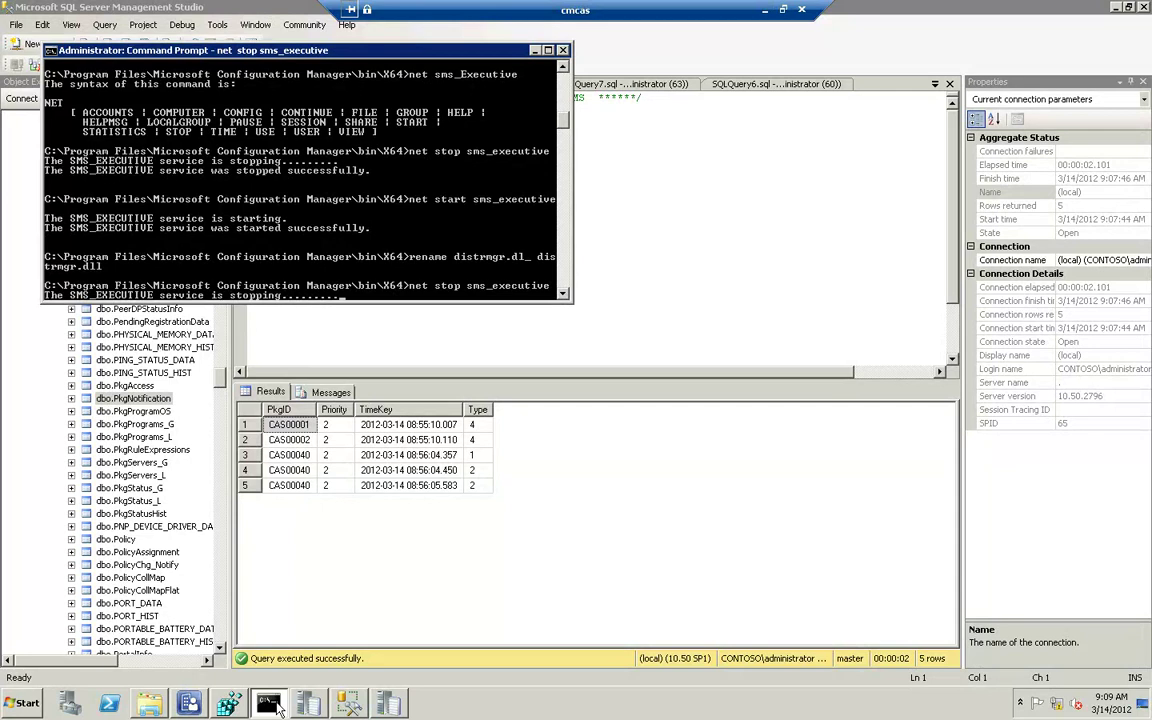
Start the sms_executive service again using net start and minimize the Command Prompt.
{"action": "key", "text": "Up"}
{"action": "key", "text": "Up"}
{"action": "key", "text": "Up"}
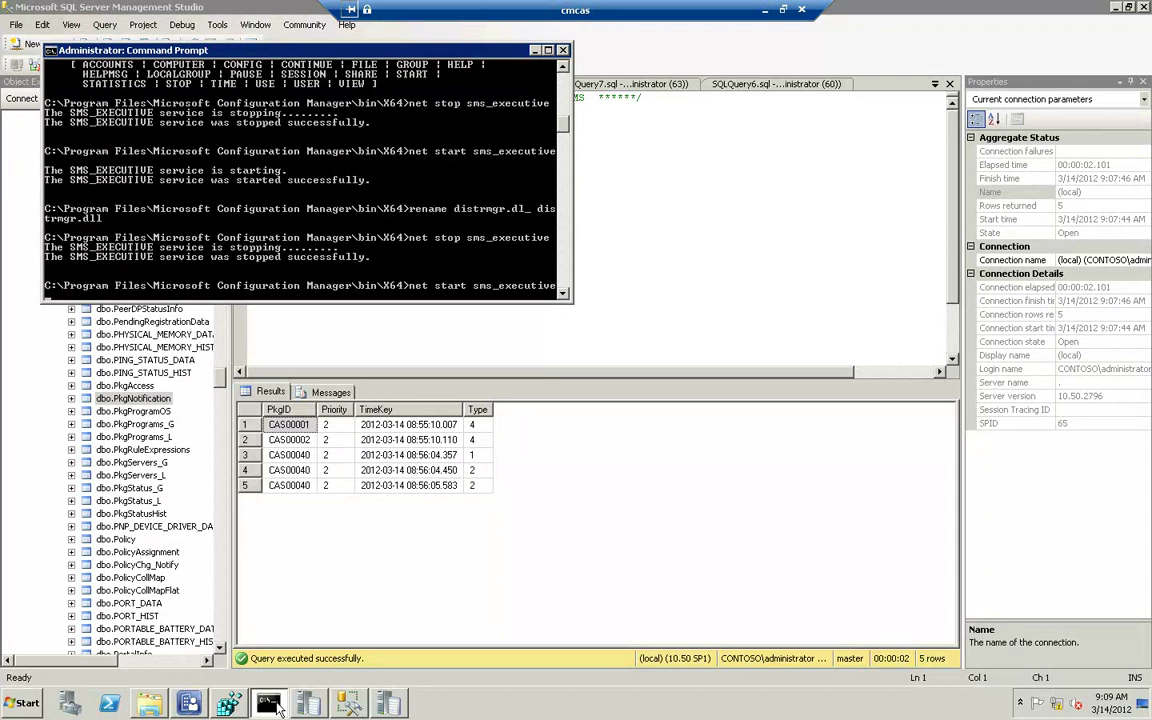
{"action": "key", "text": "Return"}
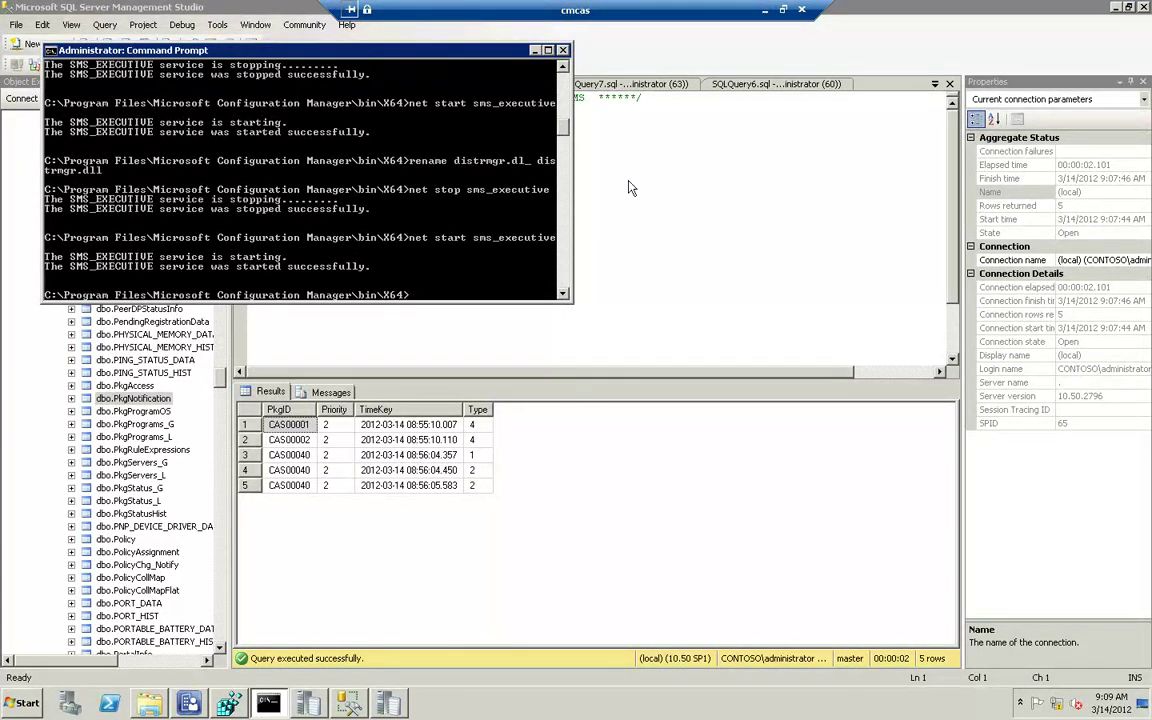
{"action": "left_click", "coordinate": [536, 51]}
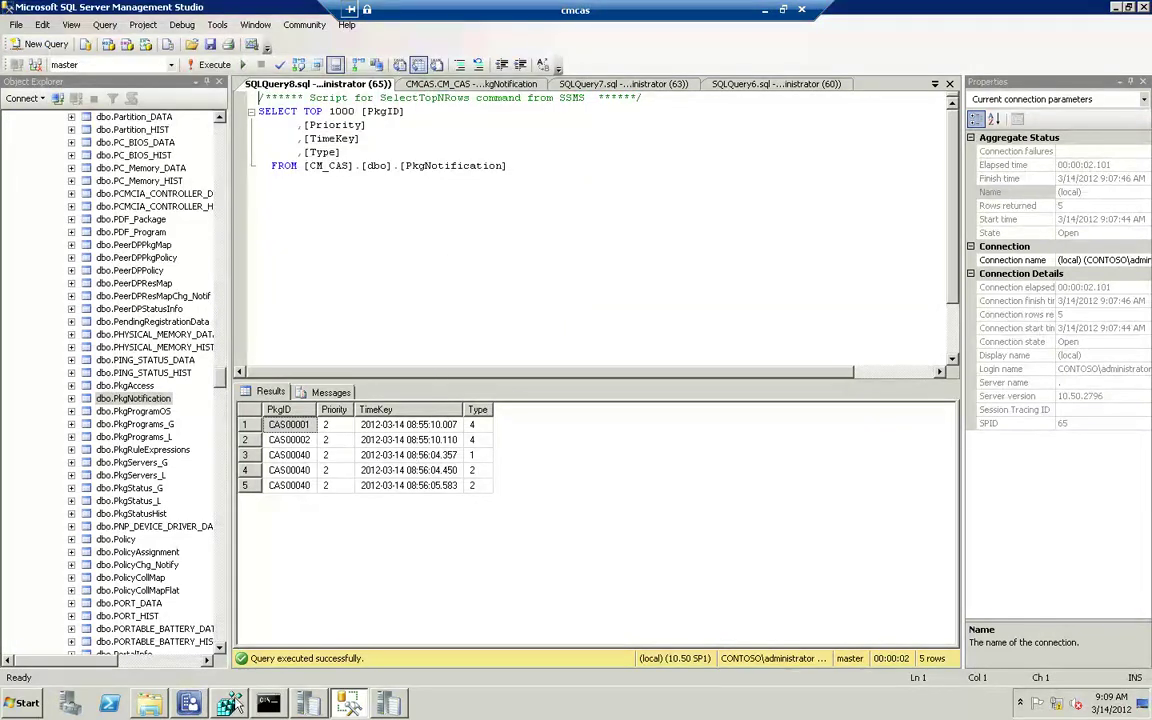
Switch to Registry Editor and inspect the SMS_DISTRIBUTION_MANAGER thread values under SMS_EXECUTIVE\Threads, leaving the editor minimized.
{"action": "left_click", "coordinate": [230, 703]}
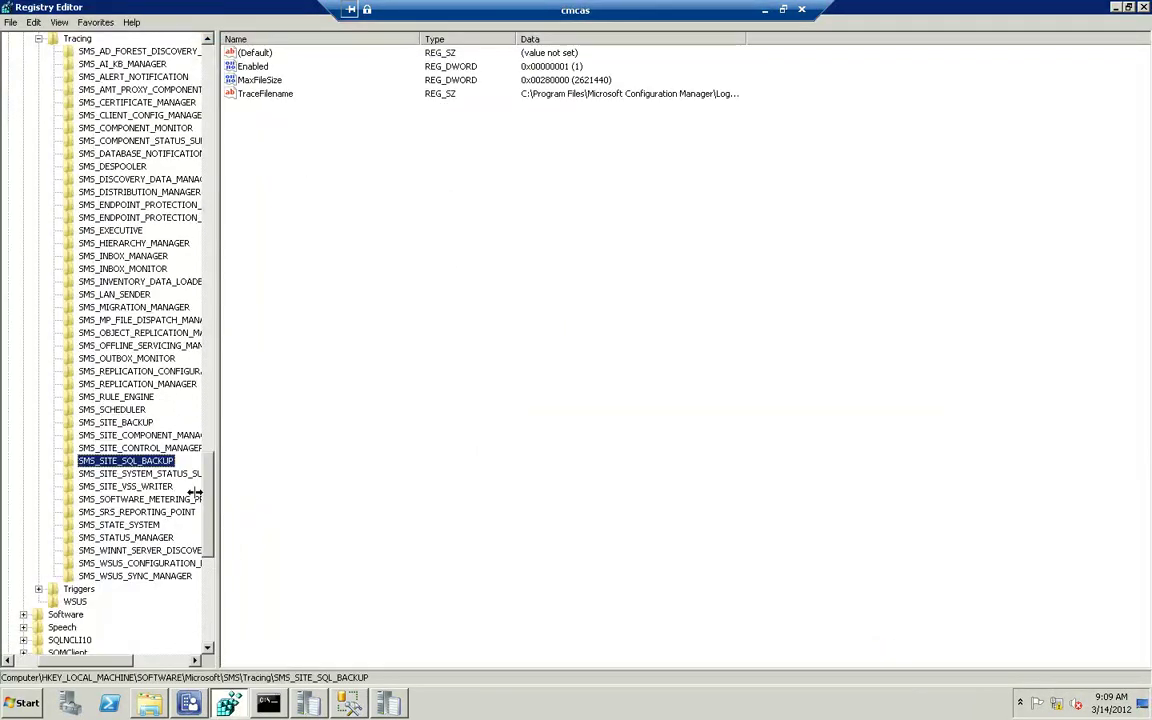
{"action": "left_click_drag", "start_coordinate": [214, 490], "coordinate": [226, 338]}
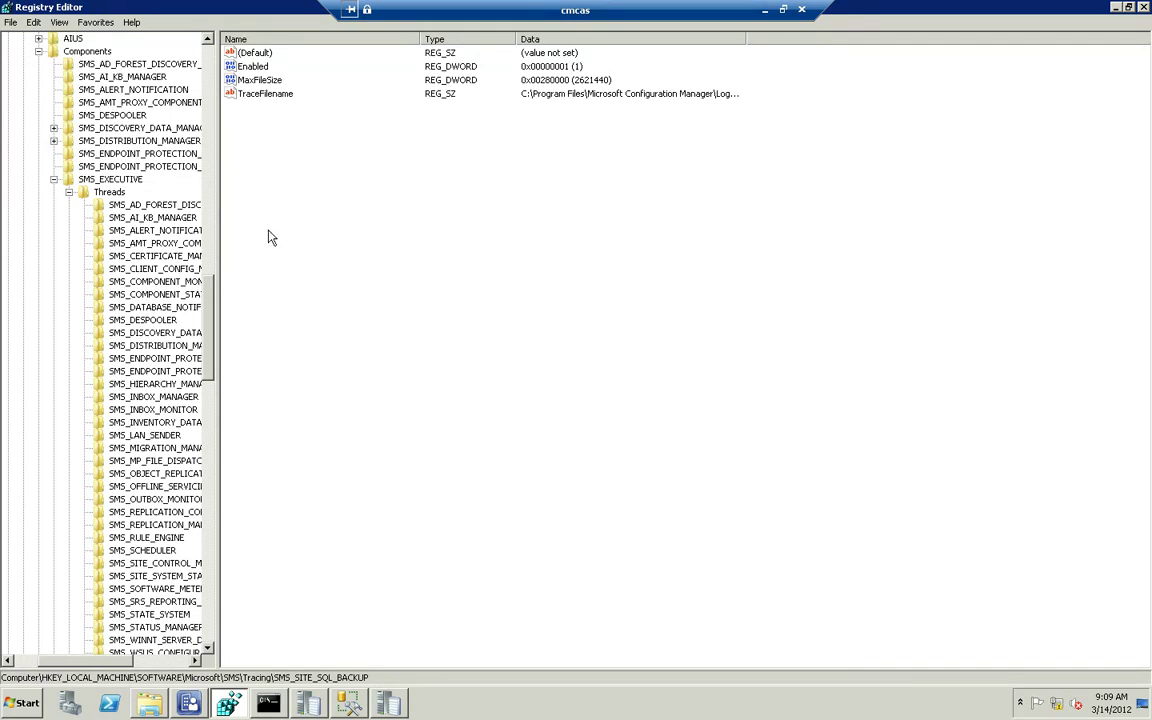
{"action": "left_click", "coordinate": [160, 346]}
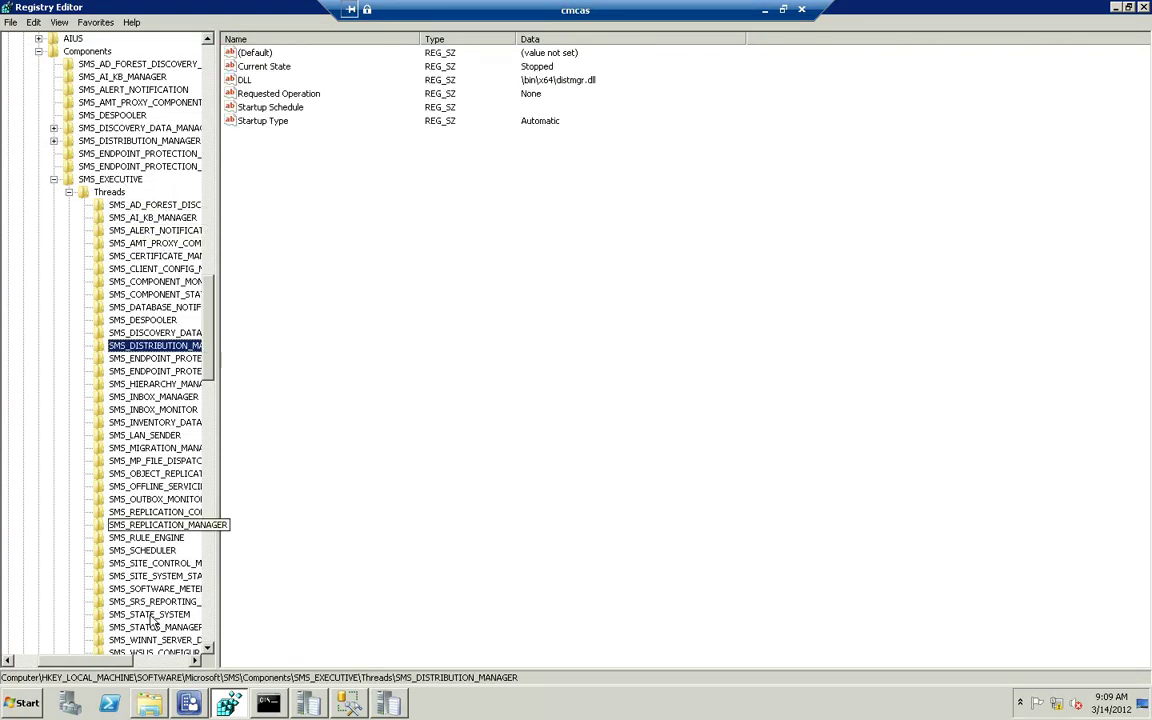
{"action": "left_click", "coordinate": [1116, 7]}
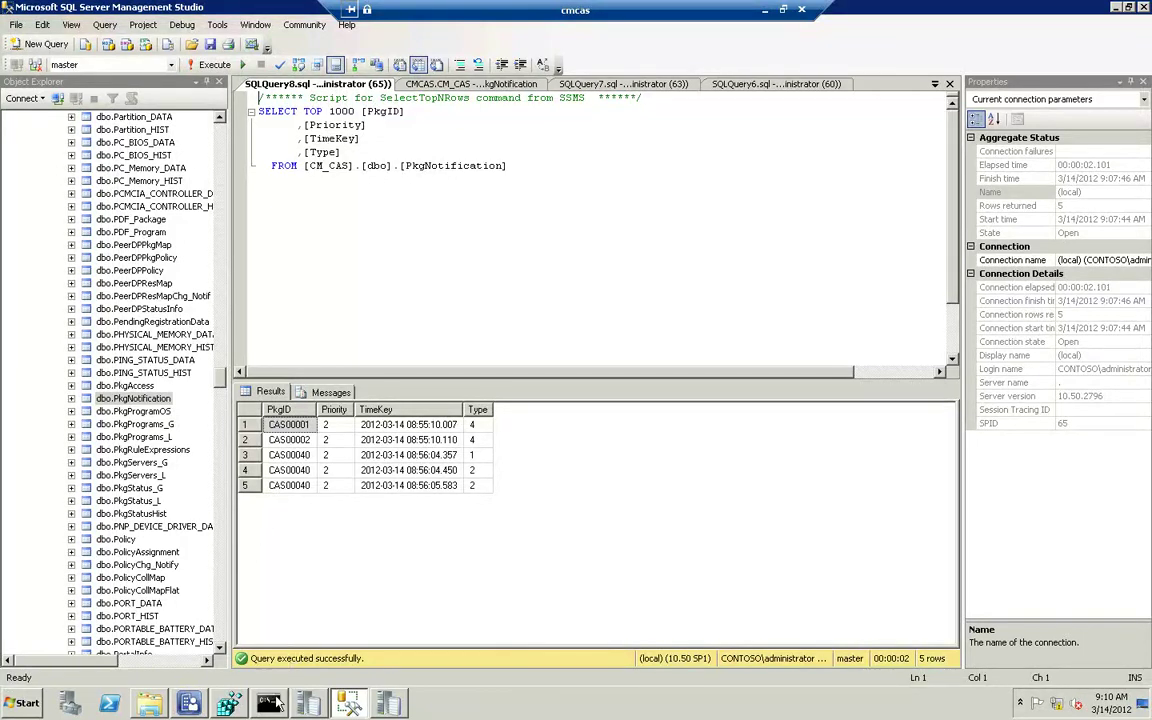
Query the top 1000 rows of the dbo.PkgNotification table twice more in SQL Server Management Studio.
{"action": "left_click", "coordinate": [168, 400]}
{"action": "right_click", "coordinate": [168, 399]}
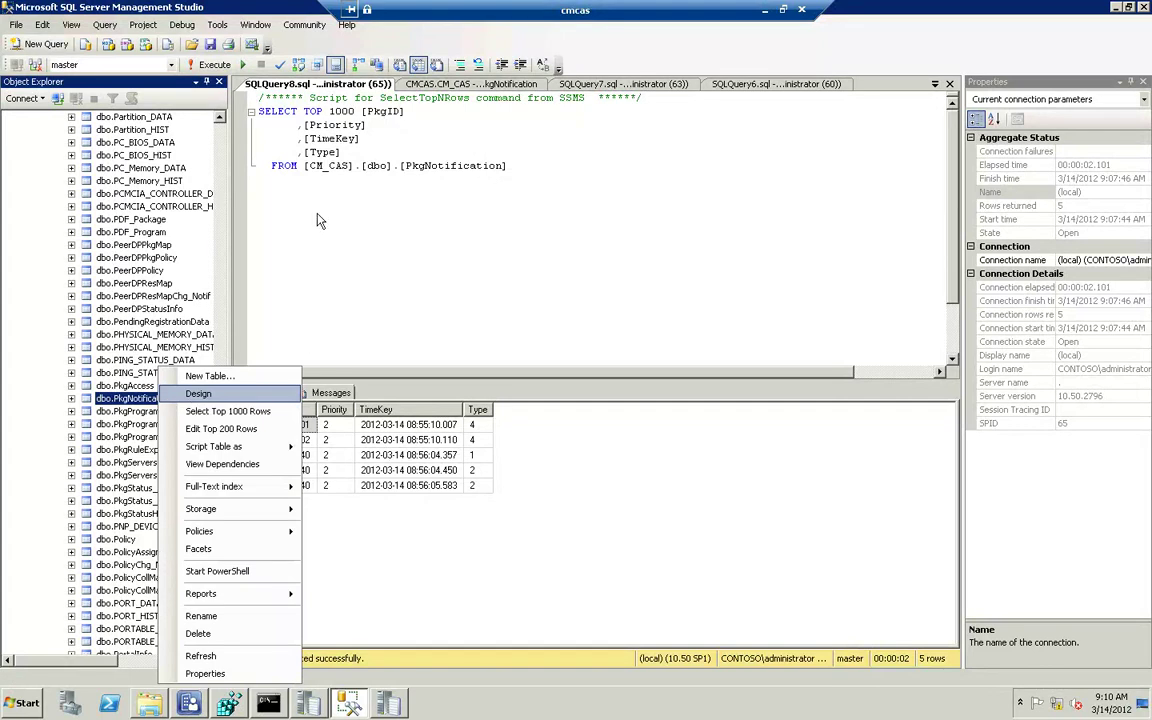
{"action": "left_click", "coordinate": [191, 60]}
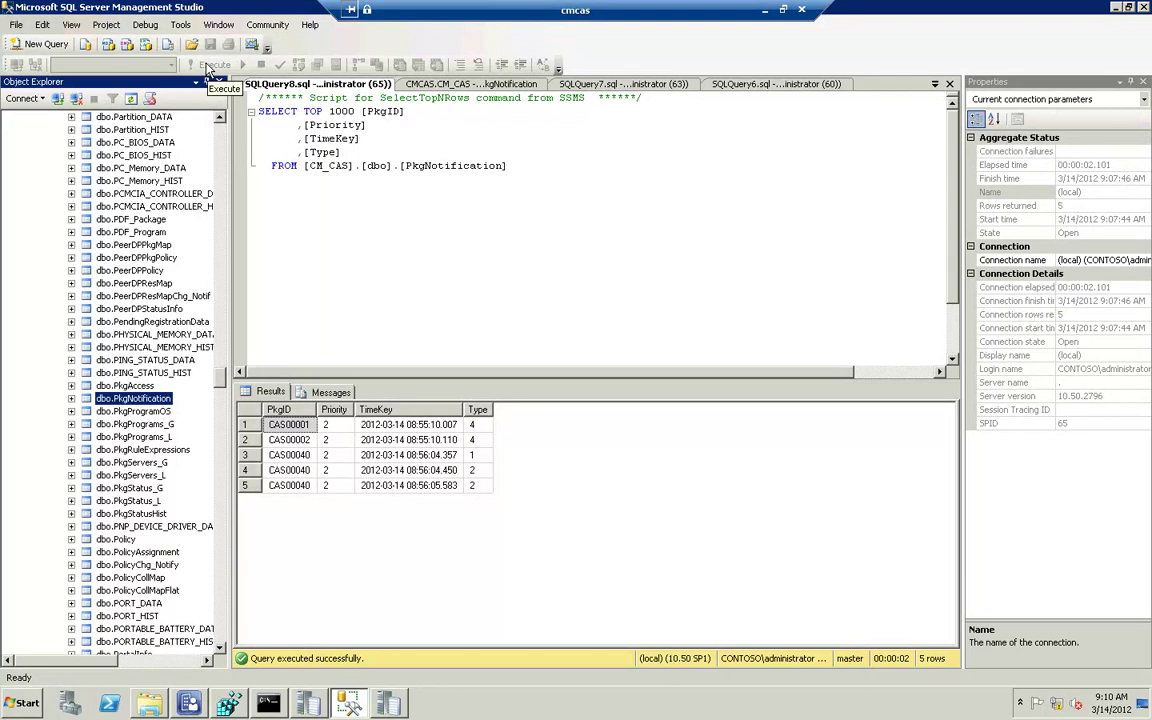
{"action": "right_click", "coordinate": [152, 398]}
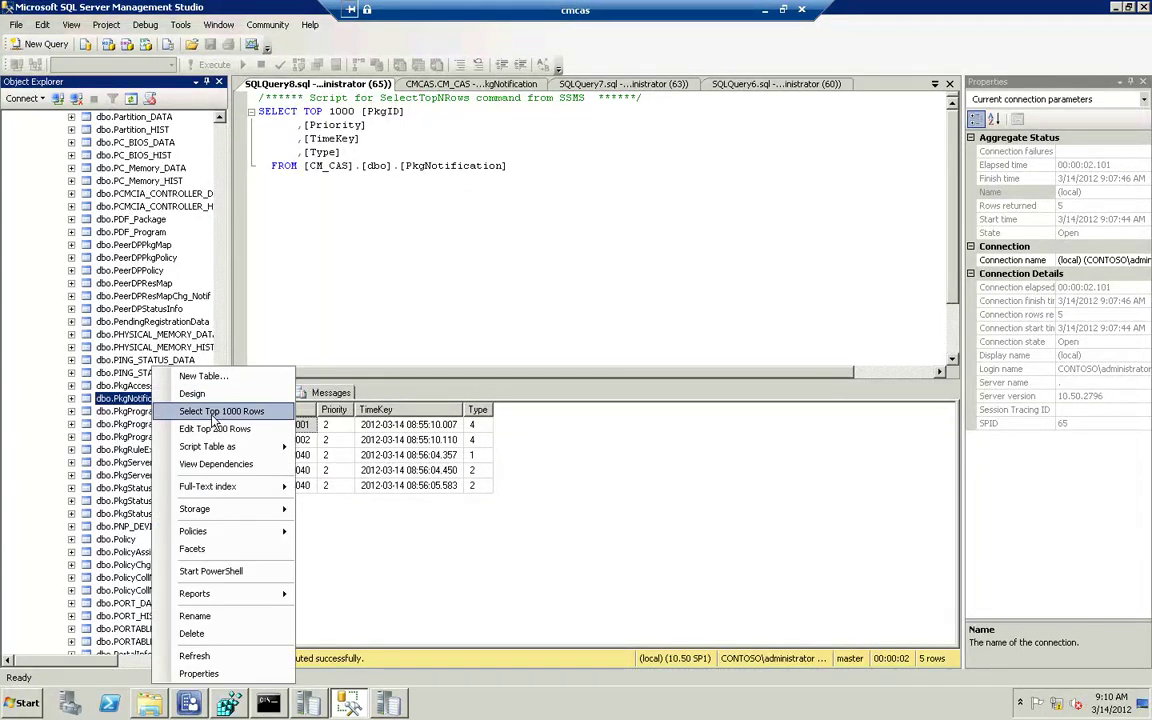
{"action": "left_click", "coordinate": [212, 413]}
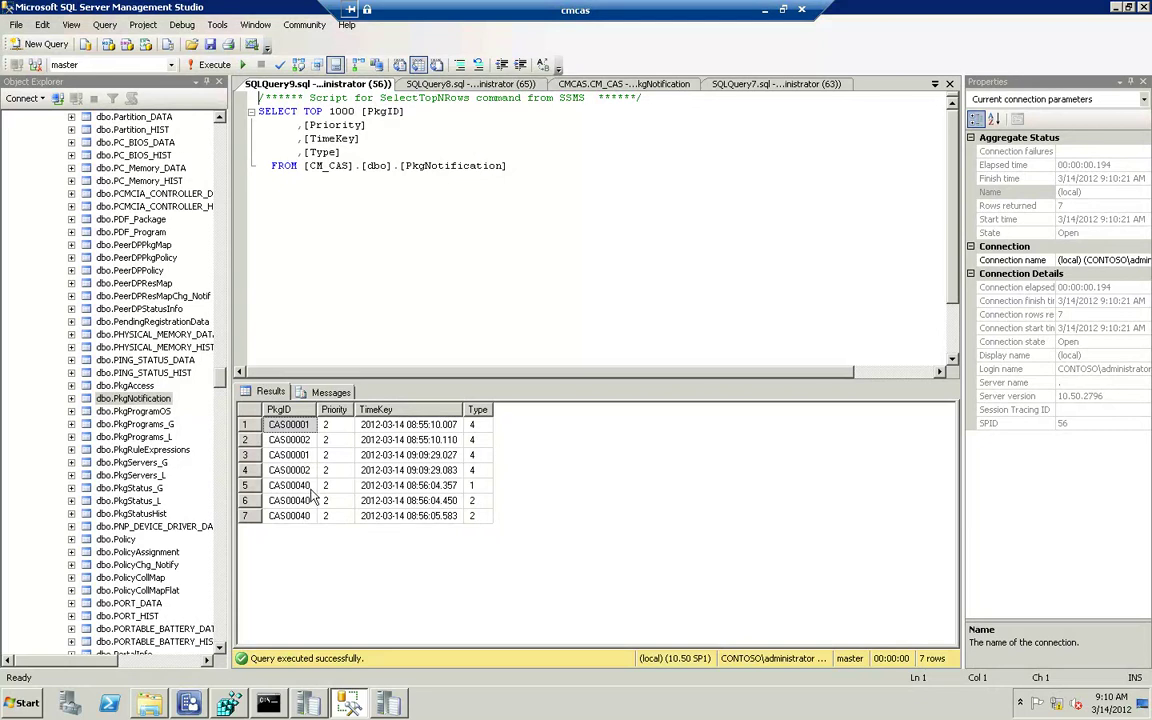
{"action": "right_click", "coordinate": [155, 400]}
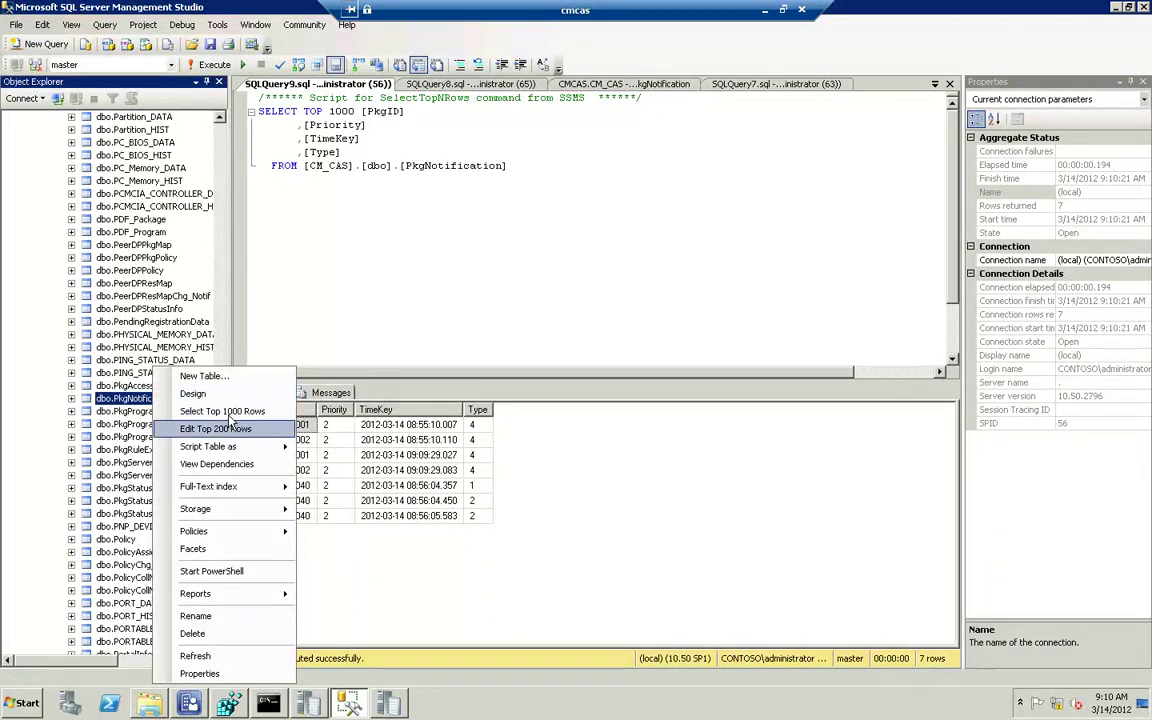
{"action": "left_click", "coordinate": [229, 411]}
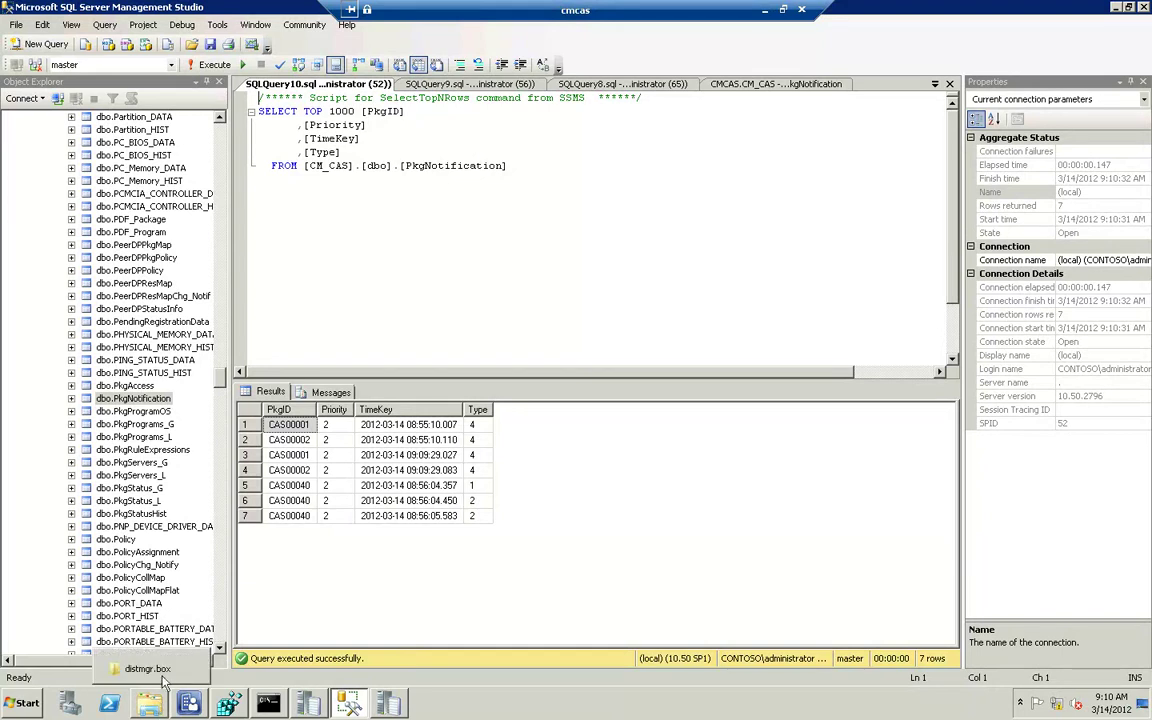
Bring up the distmgr.box folder to check its PKN files and open a new Computer window.
{"action": "left_click", "coordinate": [166, 603]}
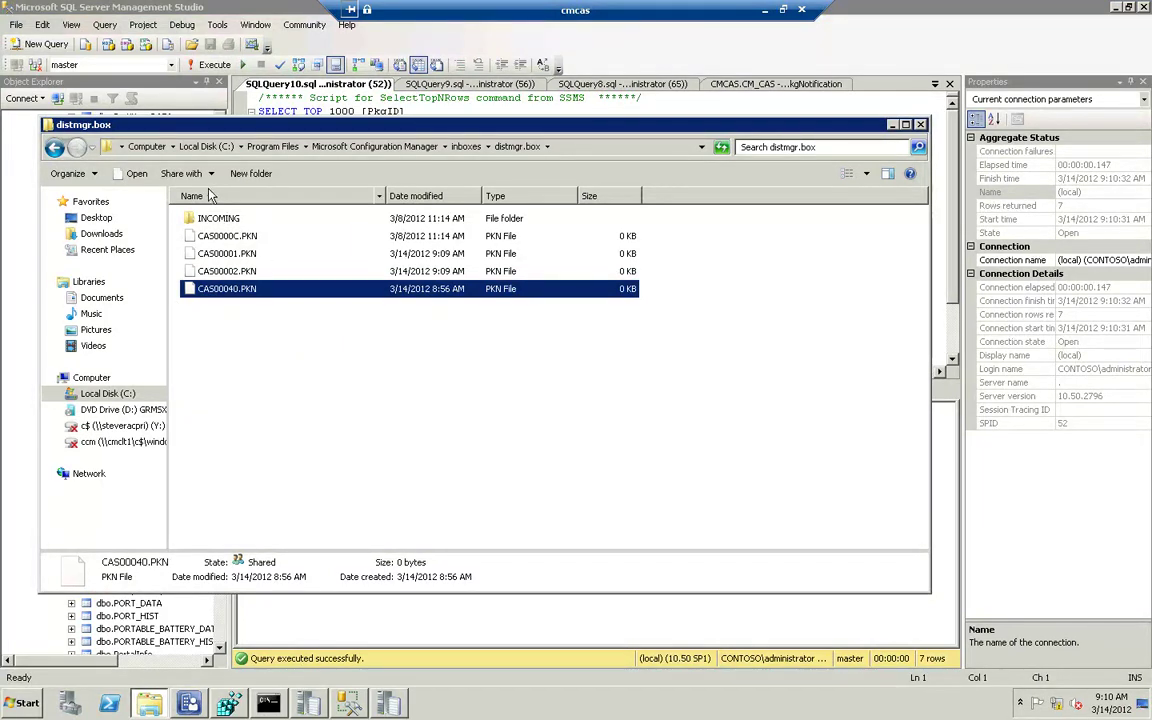
{"action": "left_click", "coordinate": [27, 705]}
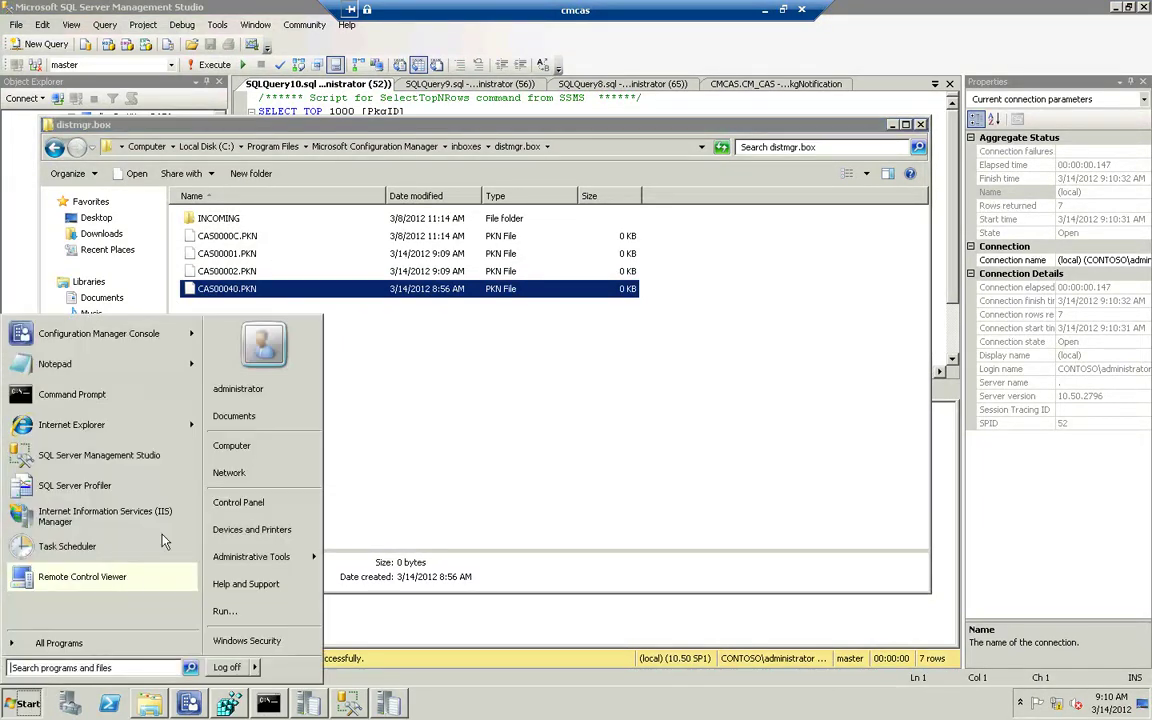
{"action": "left_click", "coordinate": [249, 456]}
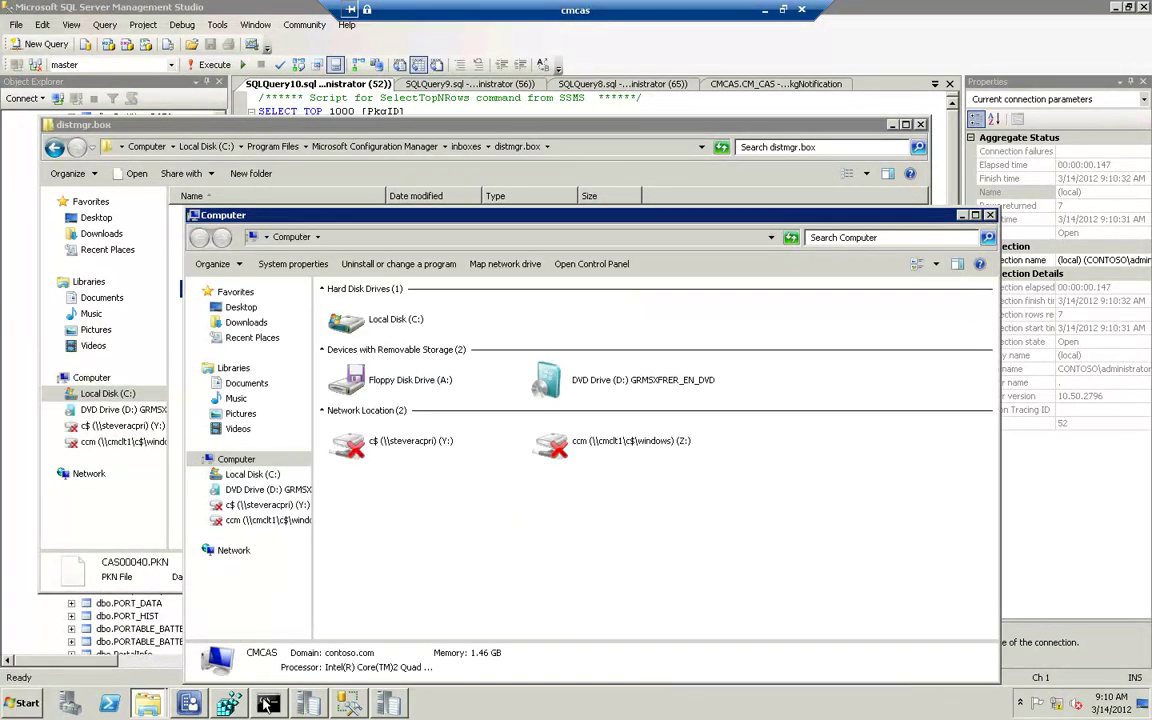
Switch to the Command Prompt, rename distrmgr.dll to distmgr.dll, and restart the sms_executive service.
{"action": "left_click", "coordinate": [268, 705]}
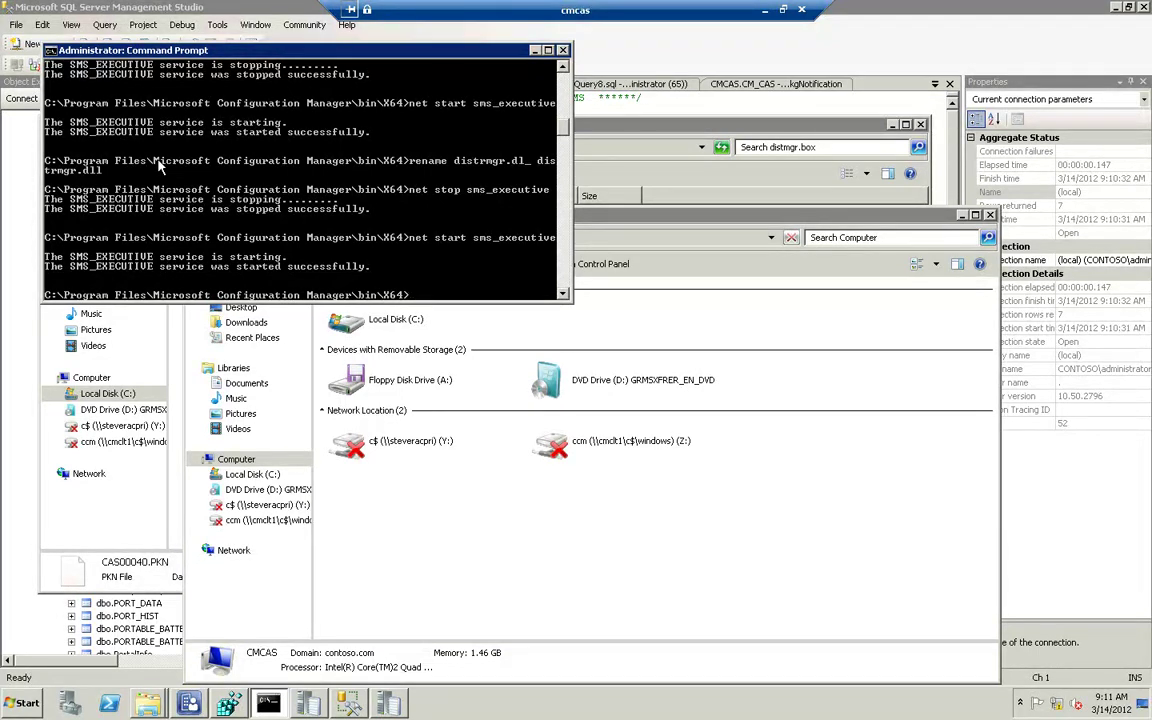
{"action": "key", "text": "Tab"}
{"action": "type", "text": "distrm"}
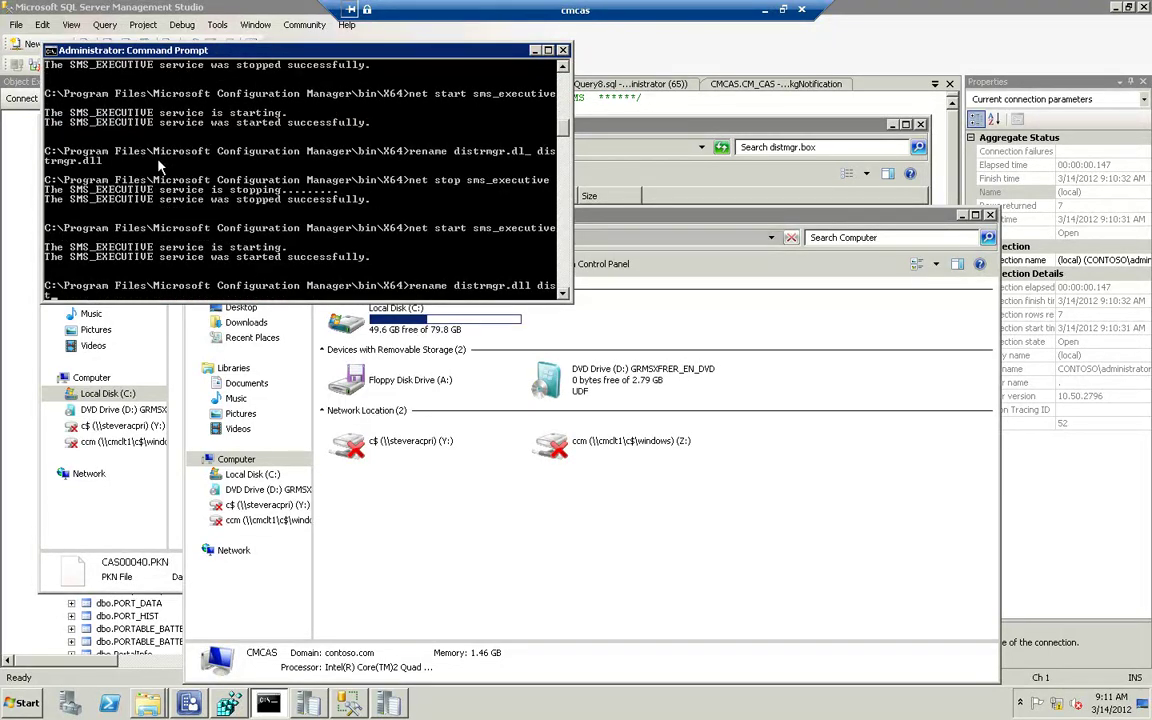
{"action": "type", "text": "gr.dll"}
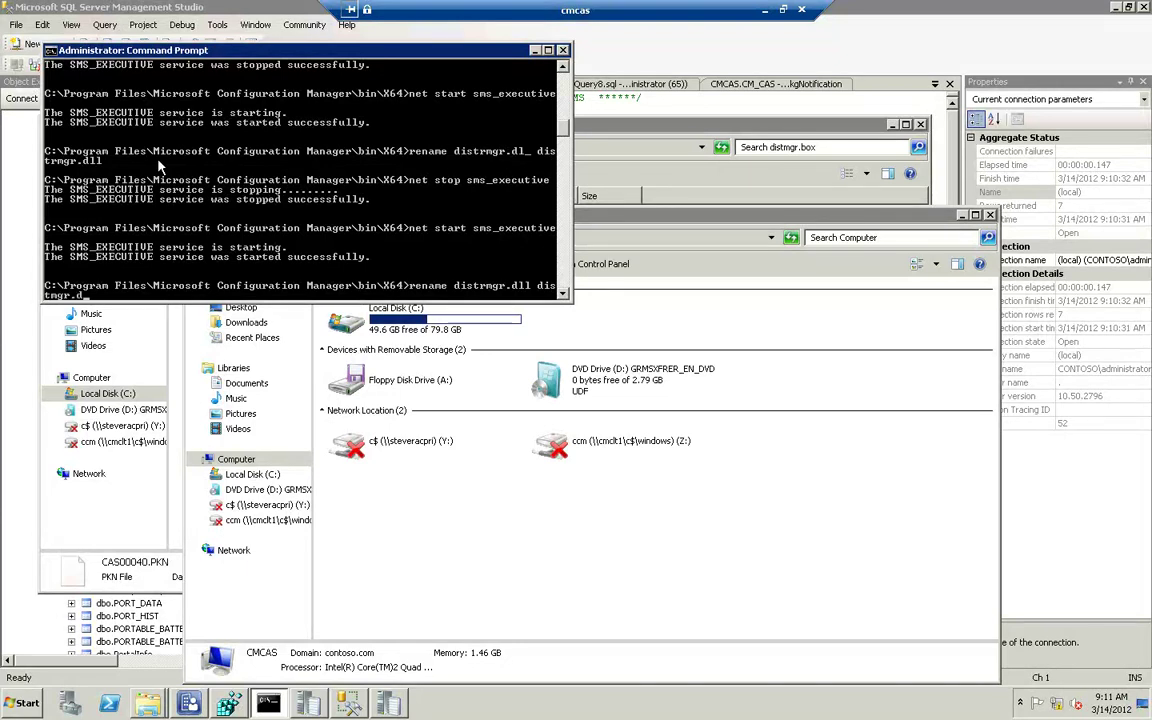
{"action": "key", "text": "Return"}
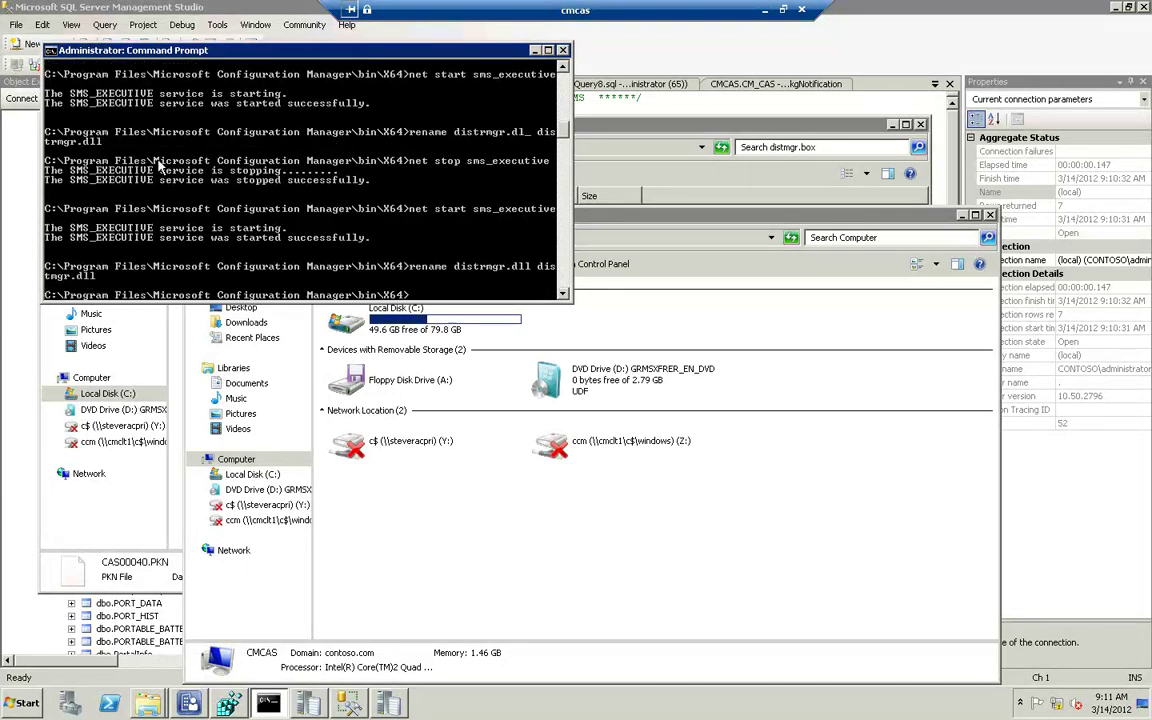
{"action": "type", "text": "net stop sms_executive"}
{"action": "key", "text": "Return"}
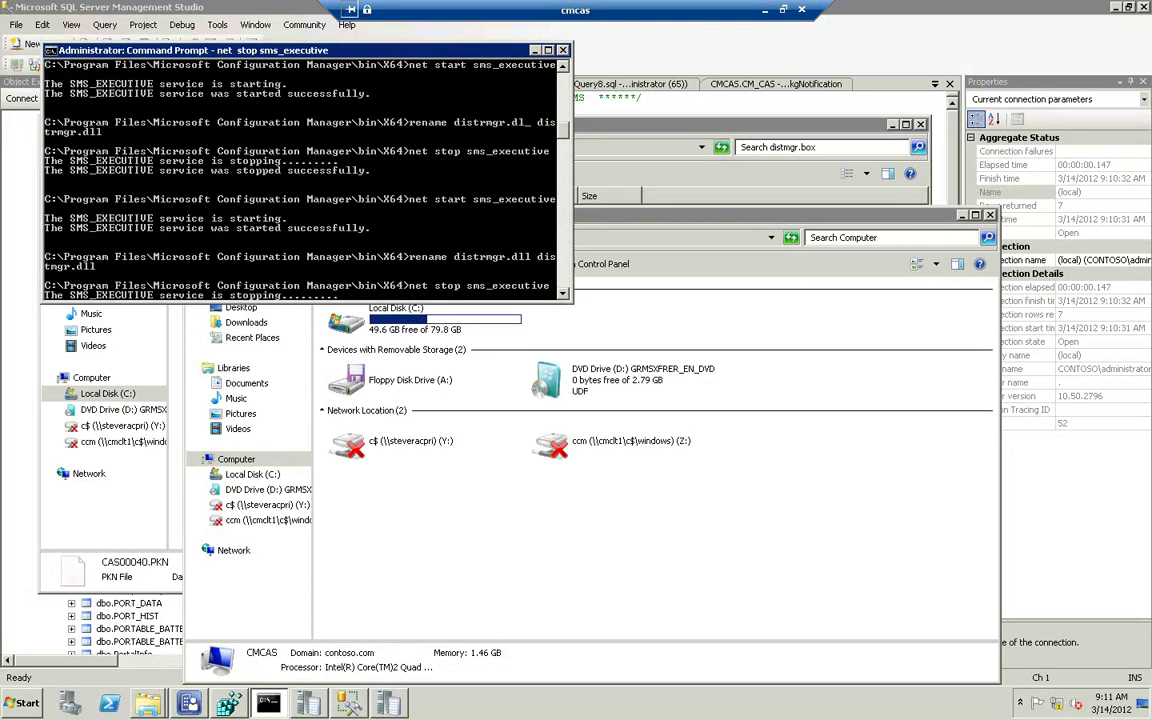
Browse the Computer window to C:\Program Files\Microsoft Configuration Manager\Logs and select distmgr.log.
{"action": "left_click", "coordinate": [640, 222]}
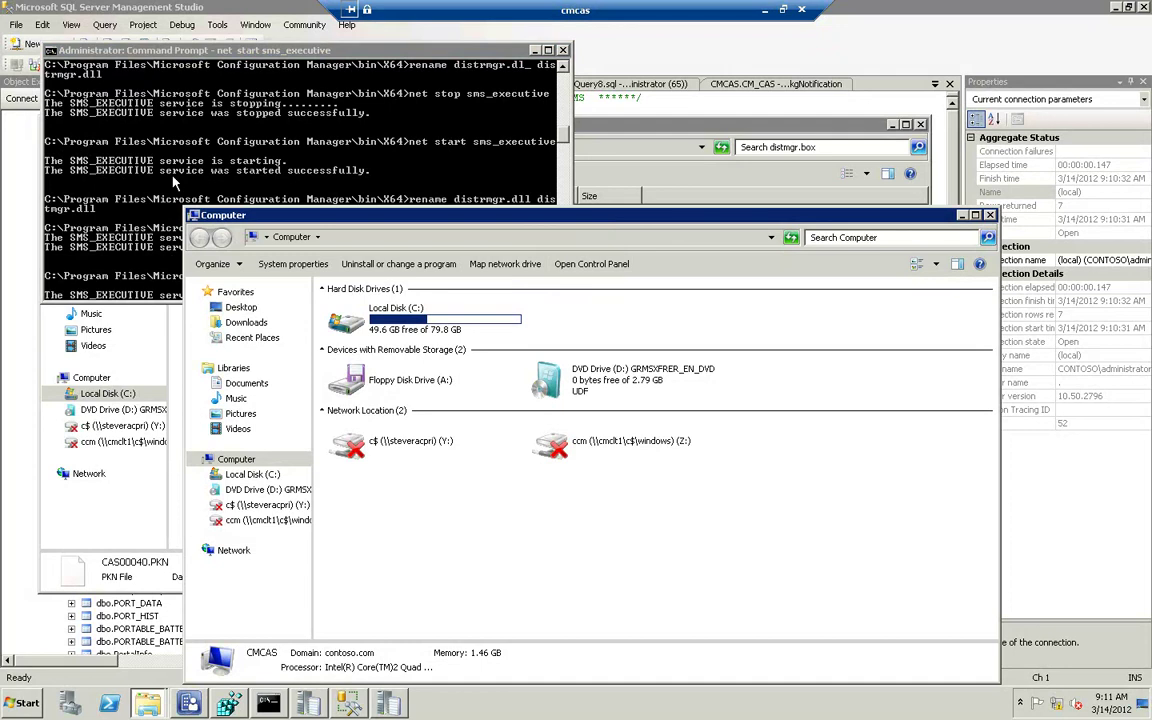
{"action": "double_click", "coordinate": [400, 328]}
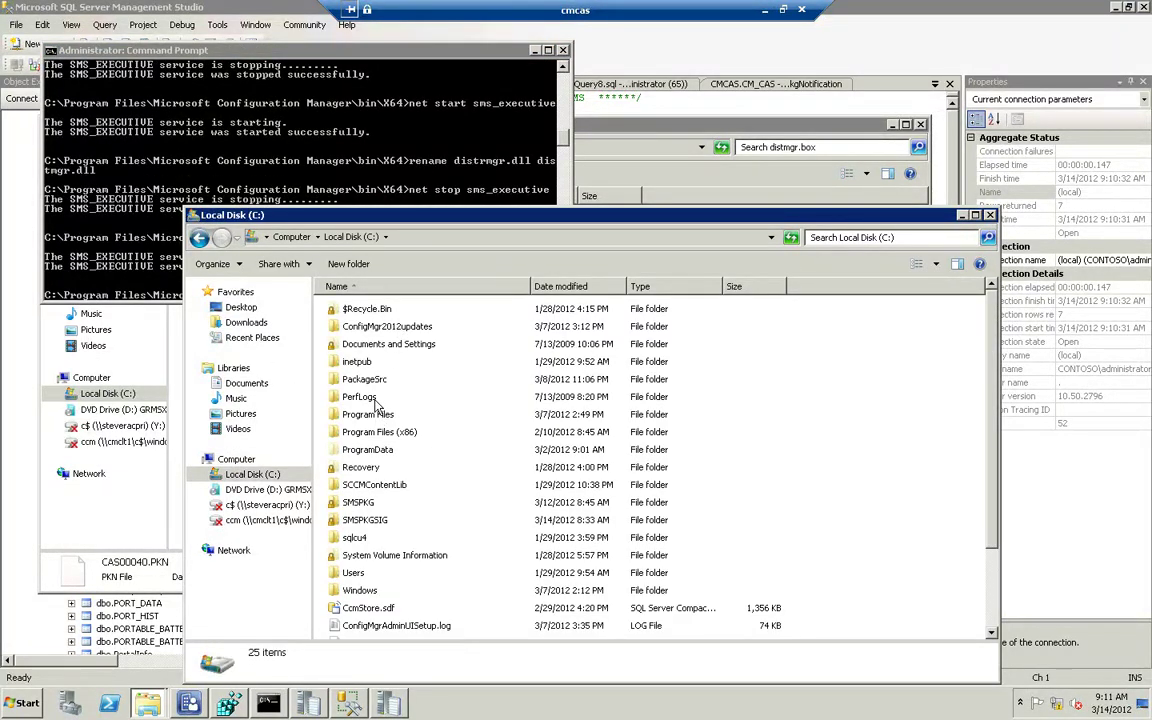
{"action": "double_click", "coordinate": [376, 416]}
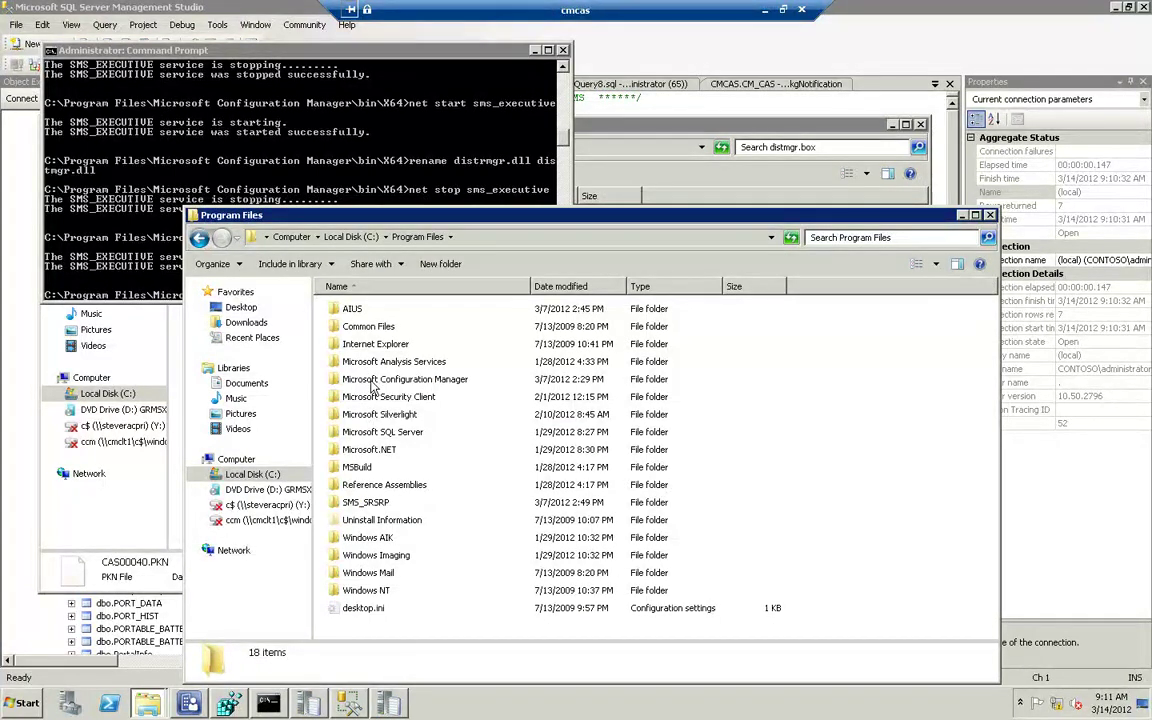
{"action": "double_click", "coordinate": [372, 380]}
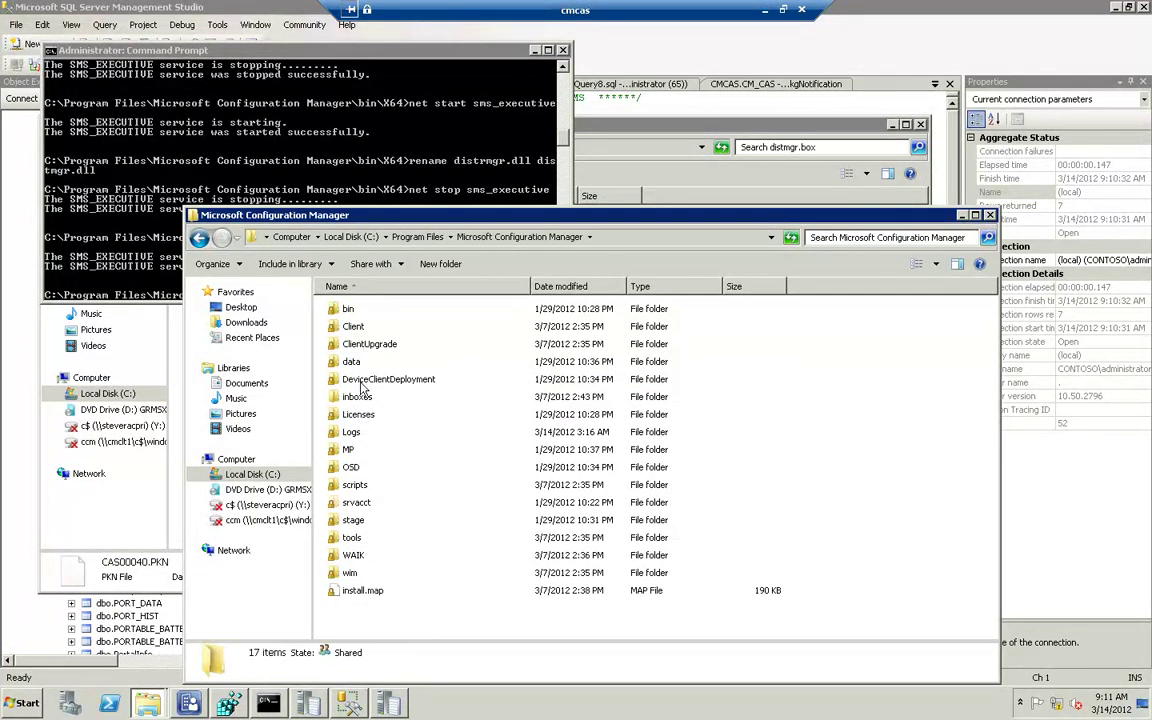
{"action": "double_click", "coordinate": [358, 432]}
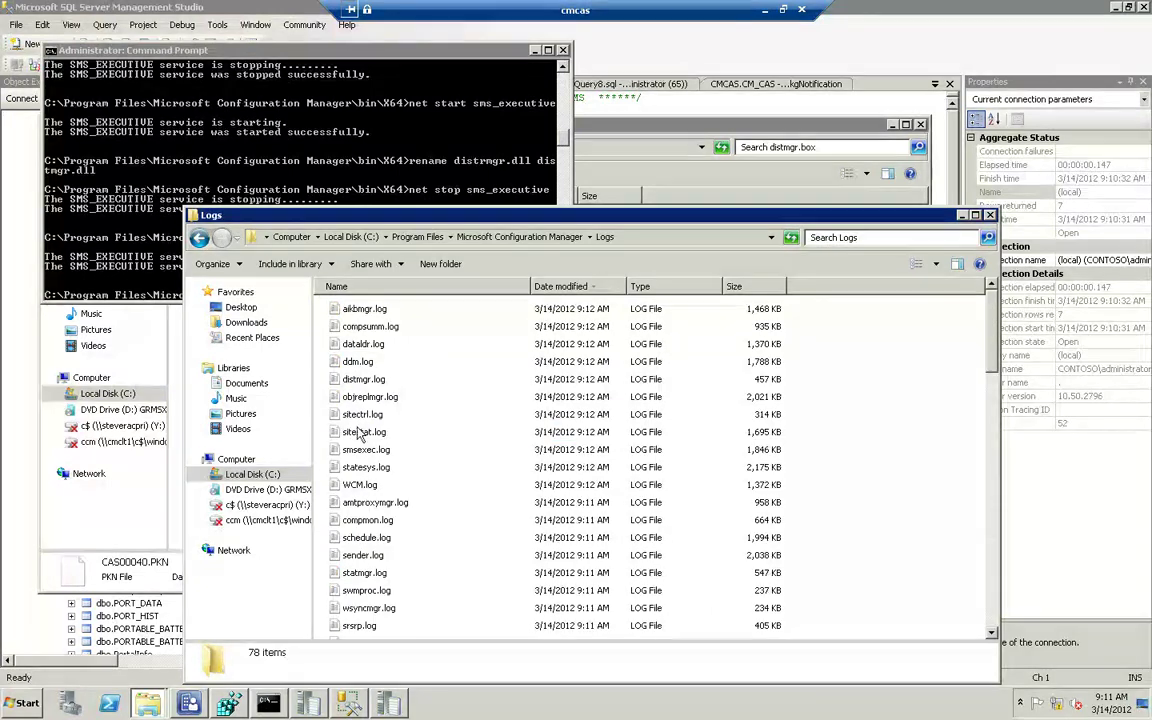
{"action": "left_click", "coordinate": [380, 380]}
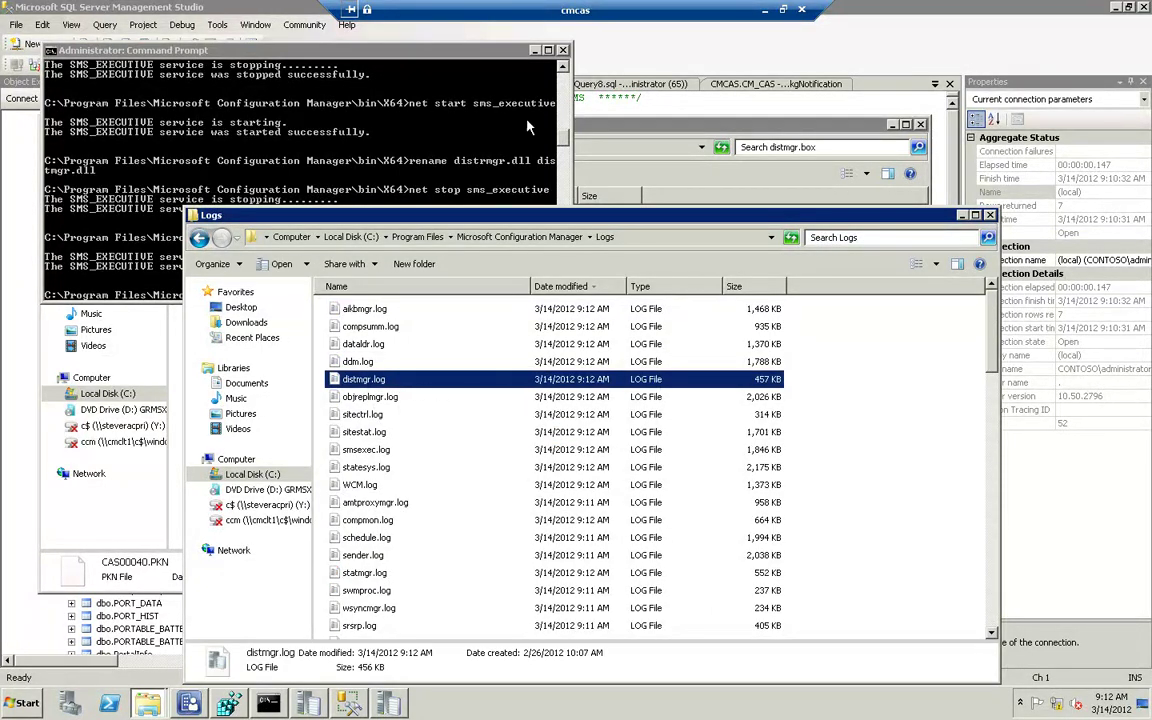
Check the PKN files in distmgr.box and rerun the PkgNotification query in SQL Server Management Studio.
{"action": "left_click", "coordinate": [595, 133]}
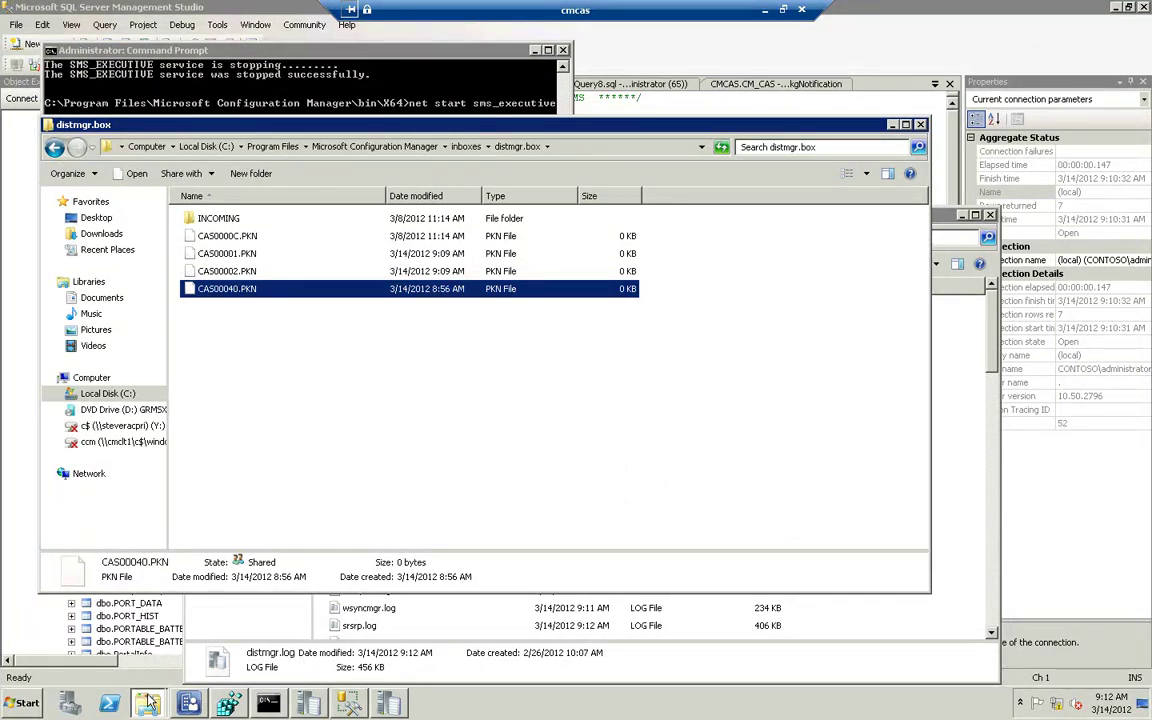
{"action": "mouse_move", "coordinate": [147, 704]}
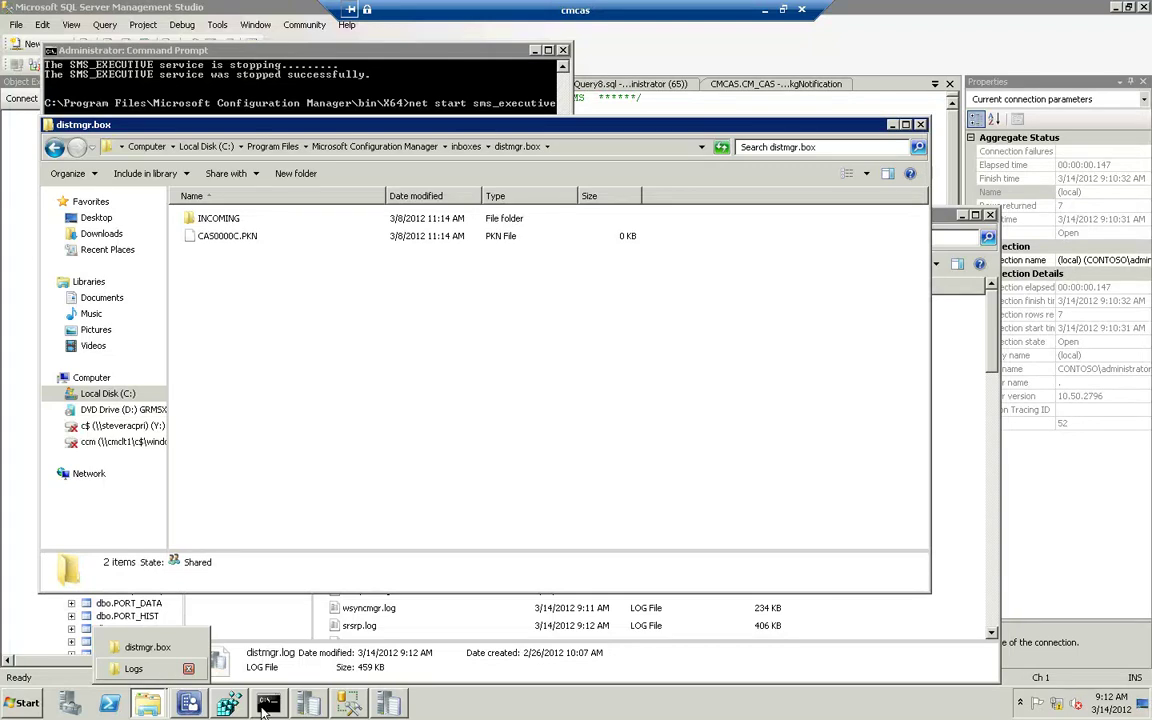
{"action": "left_click", "coordinate": [349, 704]}
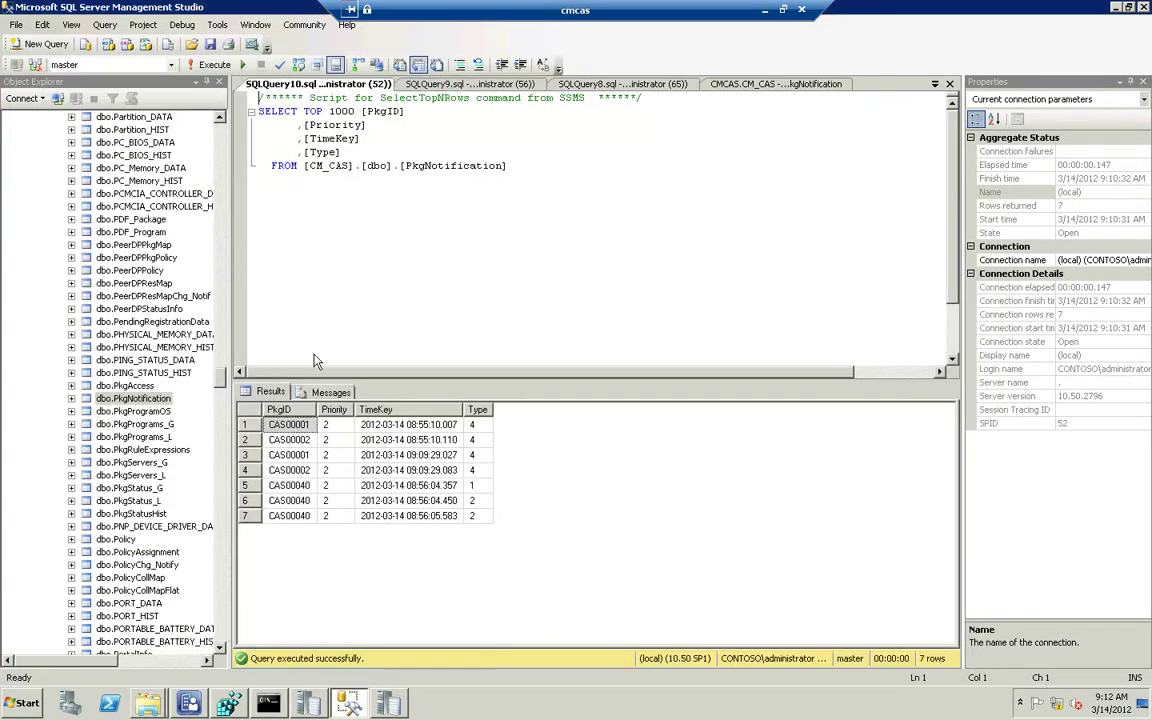
{"action": "left_click", "coordinate": [212, 65]}
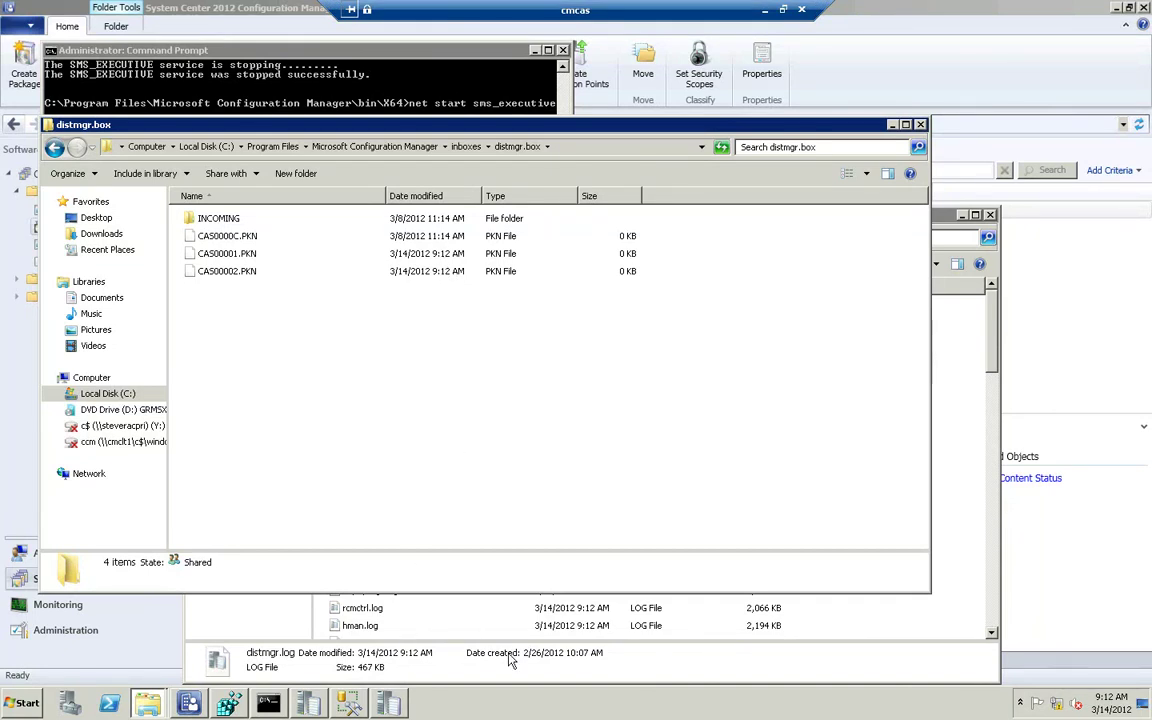
Return to the Logs folder and open distmgr.log in the Configuration Manager Trace Log Tool.
{"action": "left_click", "coordinate": [524, 600]}
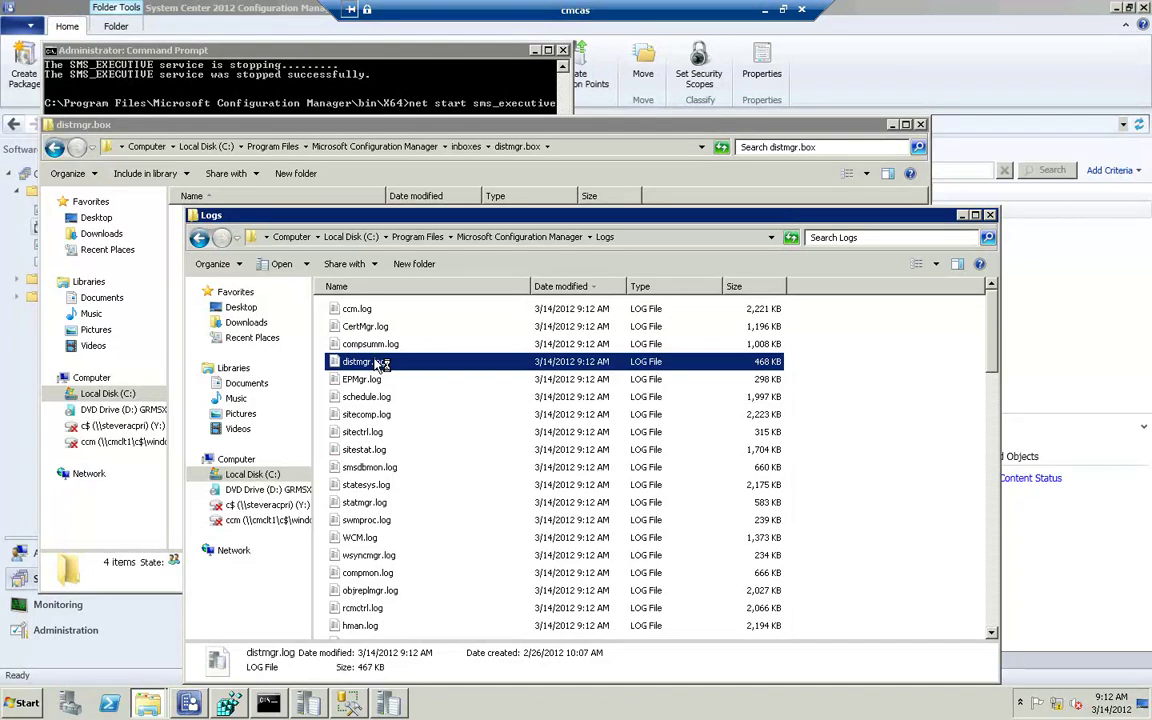
{"action": "double_click", "coordinate": [380, 362]}
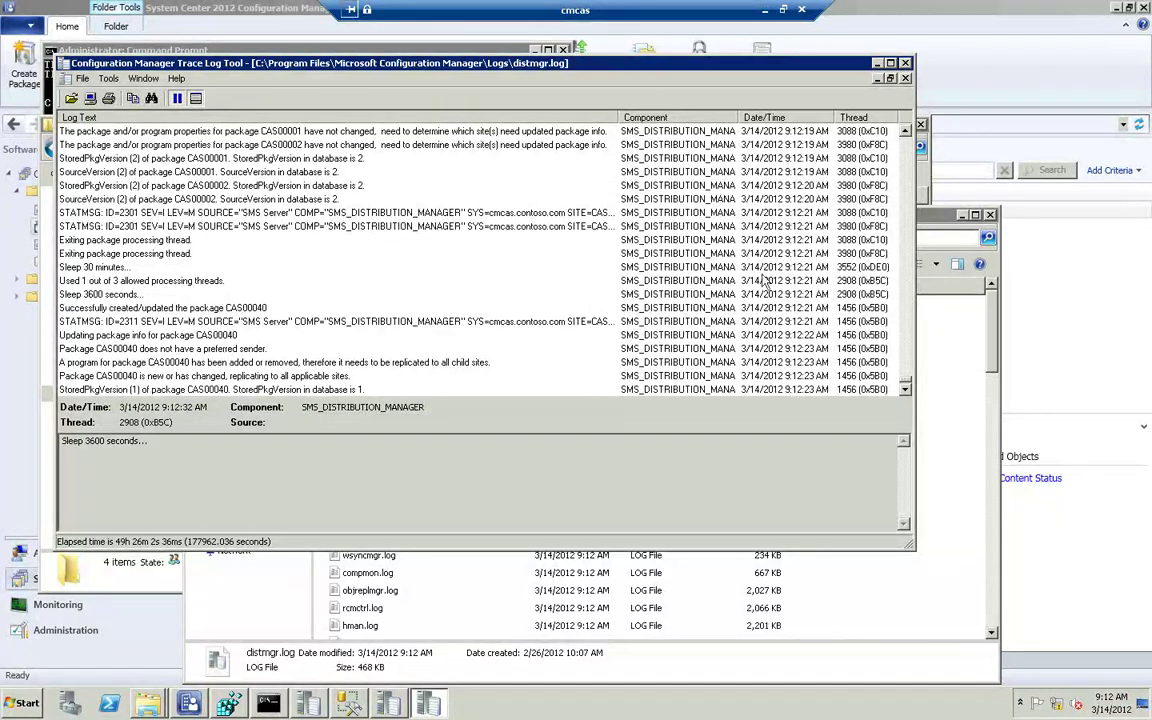
Find and select the entry in distmgr.log where SMS_EXECUTIVE started SMS_DISTRIBUTION_MANAGER after the service restart.
{"action": "left_click", "coordinate": [906, 132]}
{"action": "left_click", "coordinate": [907, 133]}
{"action": "left_click", "coordinate": [907, 133]}
{"action": "left_click", "coordinate": [907, 133]}
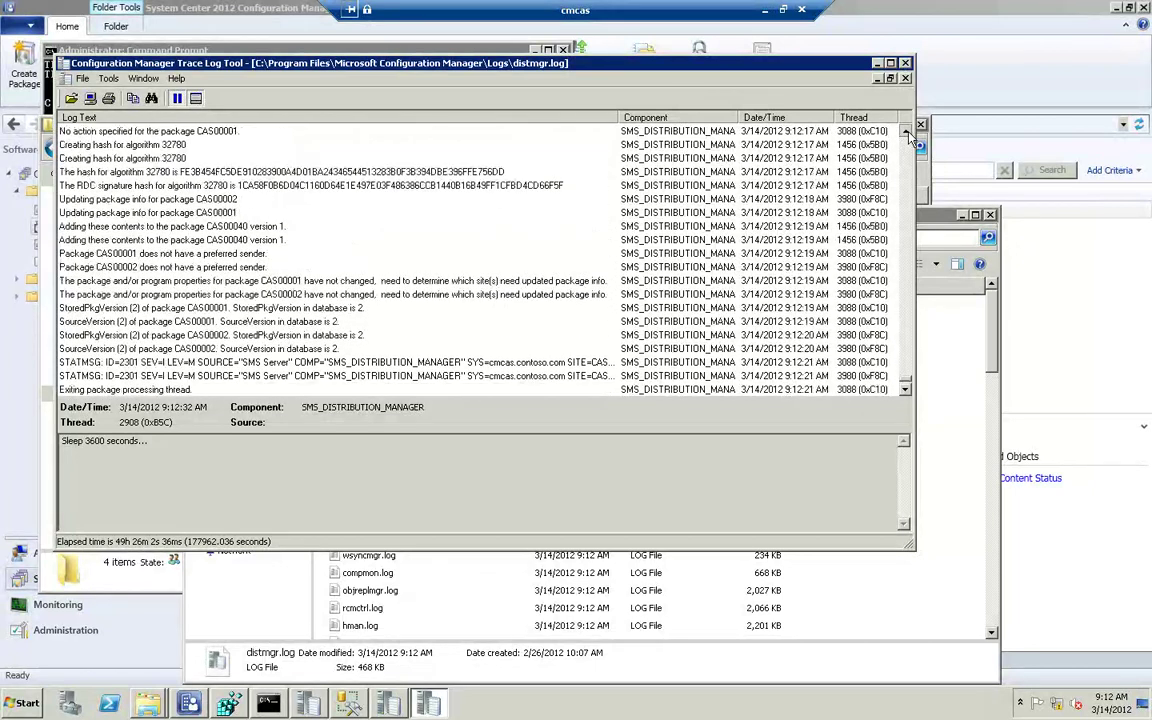
{"action": "left_click", "coordinate": [907, 133]}
{"action": "left_click", "coordinate": [907, 133]}
{"action": "left_click", "coordinate": [907, 133]}
{"action": "left_click", "coordinate": [907, 133]}
{"action": "left_click", "coordinate": [907, 133]}
{"action": "left_click", "coordinate": [907, 133]}
{"action": "left_click", "coordinate": [910, 137]}
{"action": "left_click_drag", "start_coordinate": [910, 140], "coordinate": [913, 155]}
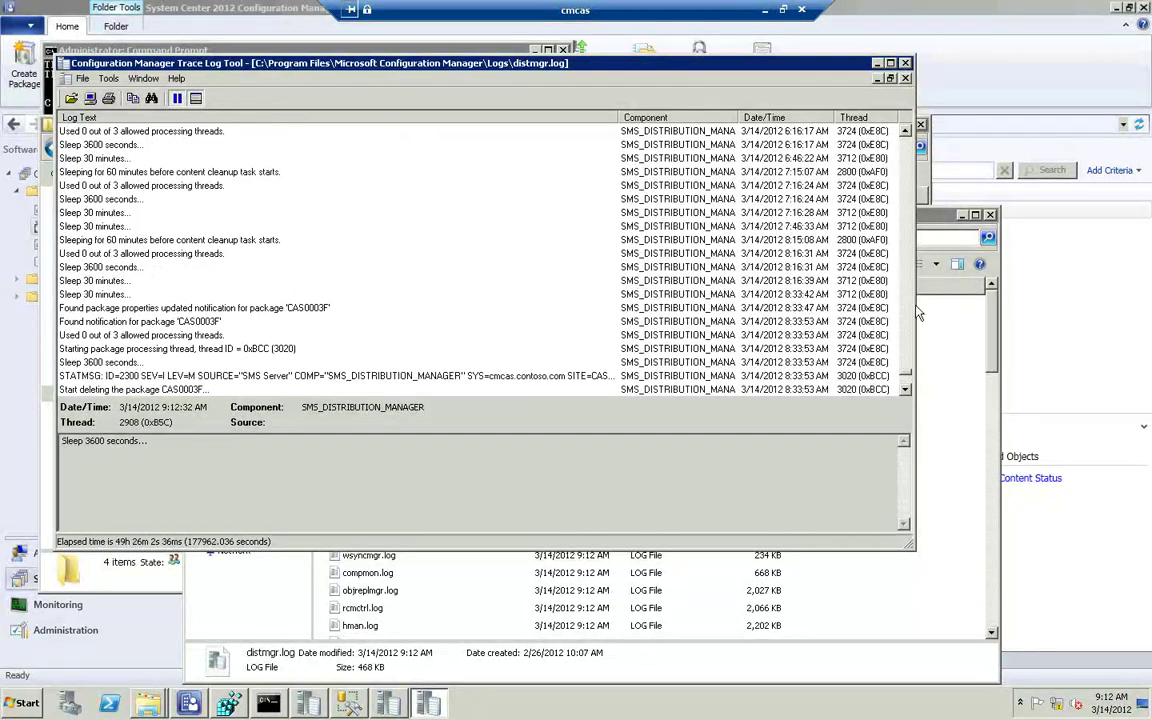
{"action": "left_click", "coordinate": [907, 389]}
{"action": "left_click", "coordinate": [907, 389]}
{"action": "left_click", "coordinate": [907, 389]}
{"action": "left_click", "coordinate": [907, 389]}
{"action": "left_click", "coordinate": [907, 389]}
{"action": "left_click", "coordinate": [907, 389]}
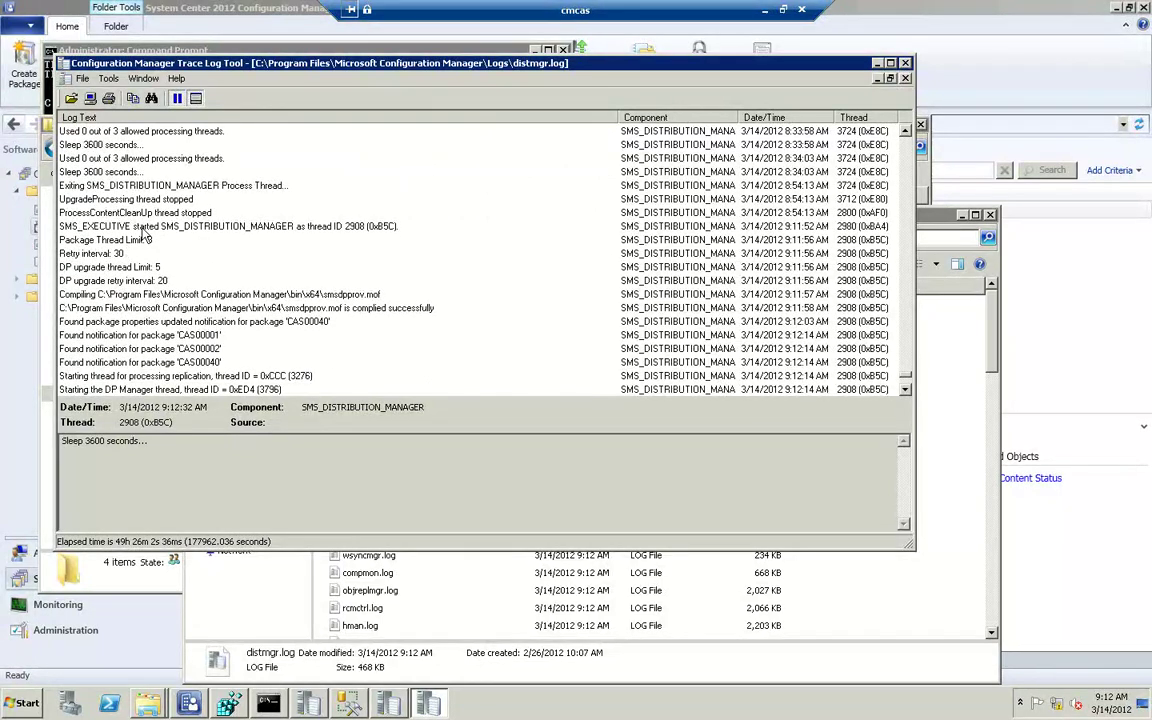
{"action": "left_click", "coordinate": [143, 228]}
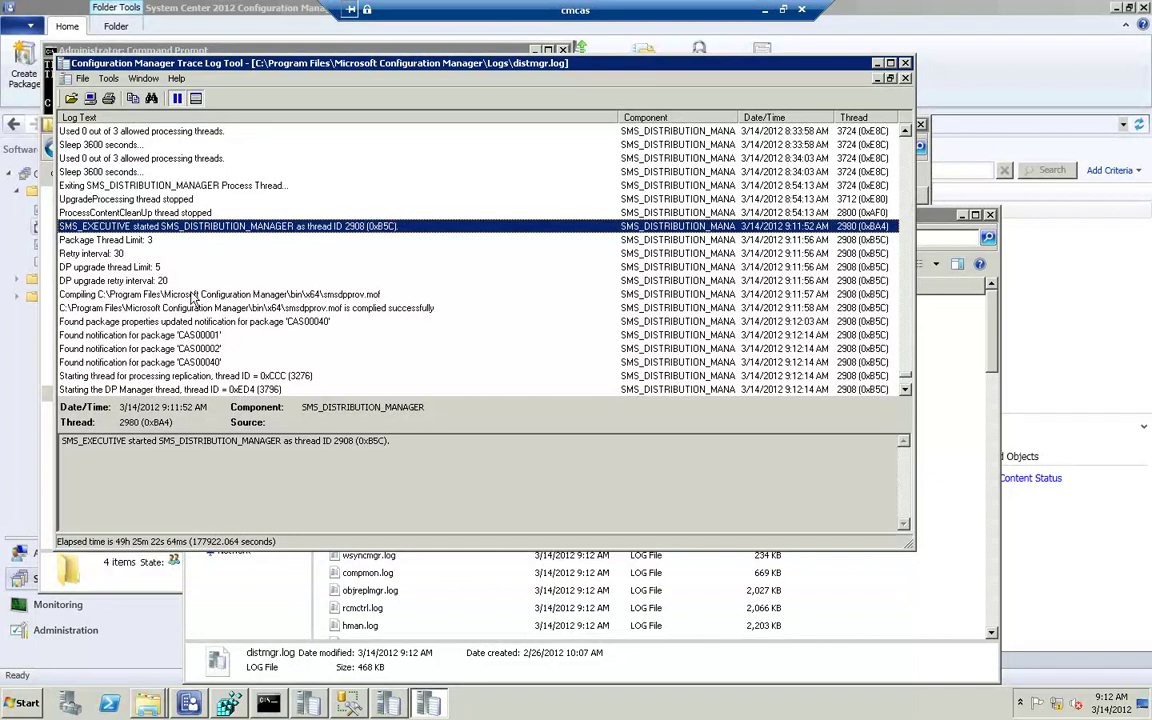
Follow the log entries on package notifications and processing of CAS00040, and select its CreatePackageSignature() entry.
{"action": "scroll", "coordinate": [193, 300], "scroll_direction": "down", "scroll_amount": 2}
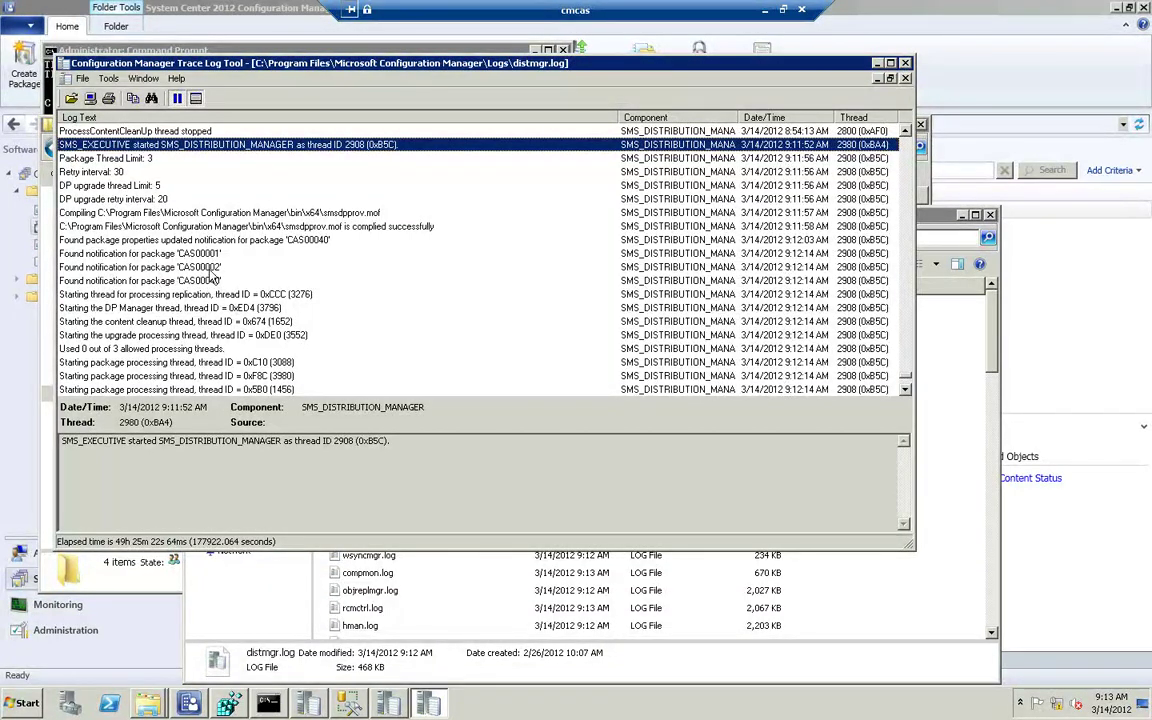
{"action": "scroll", "coordinate": [305, 277], "scroll_direction": "down", "scroll_amount": 1}
{"action": "scroll", "coordinate": [305, 277], "scroll_direction": "down", "scroll_amount": 2}
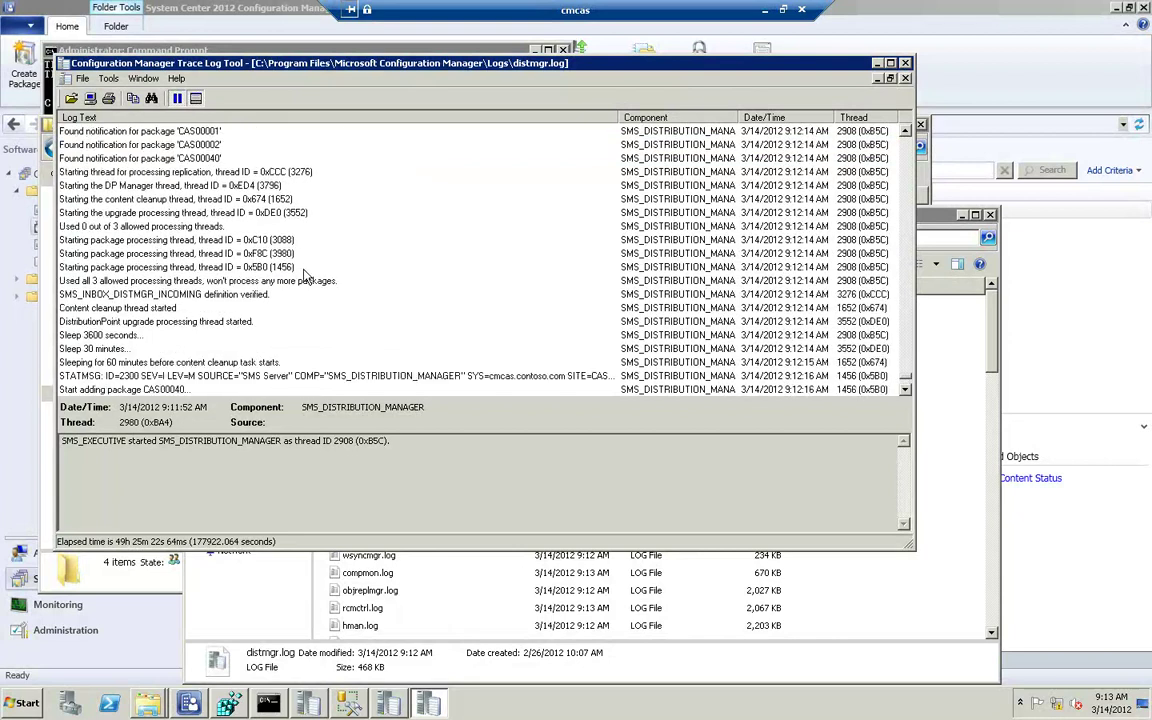
{"action": "scroll", "coordinate": [305, 277], "scroll_direction": "down", "scroll_amount": 4}
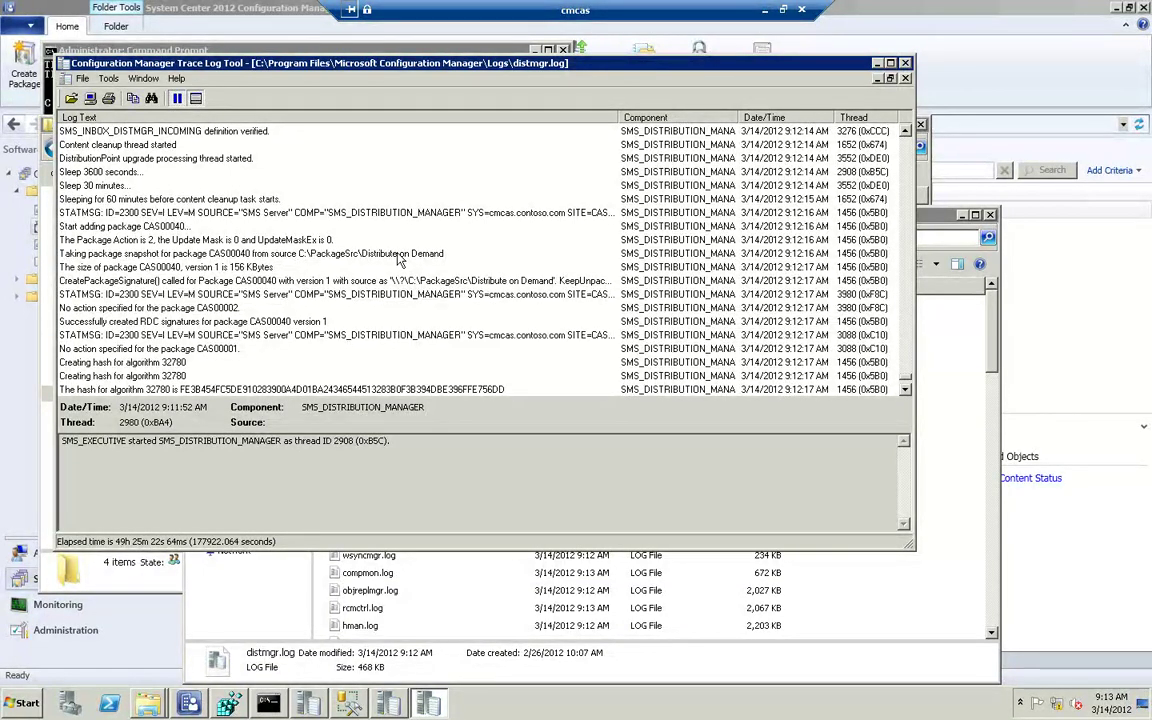
{"action": "left_click", "coordinate": [218, 281]}
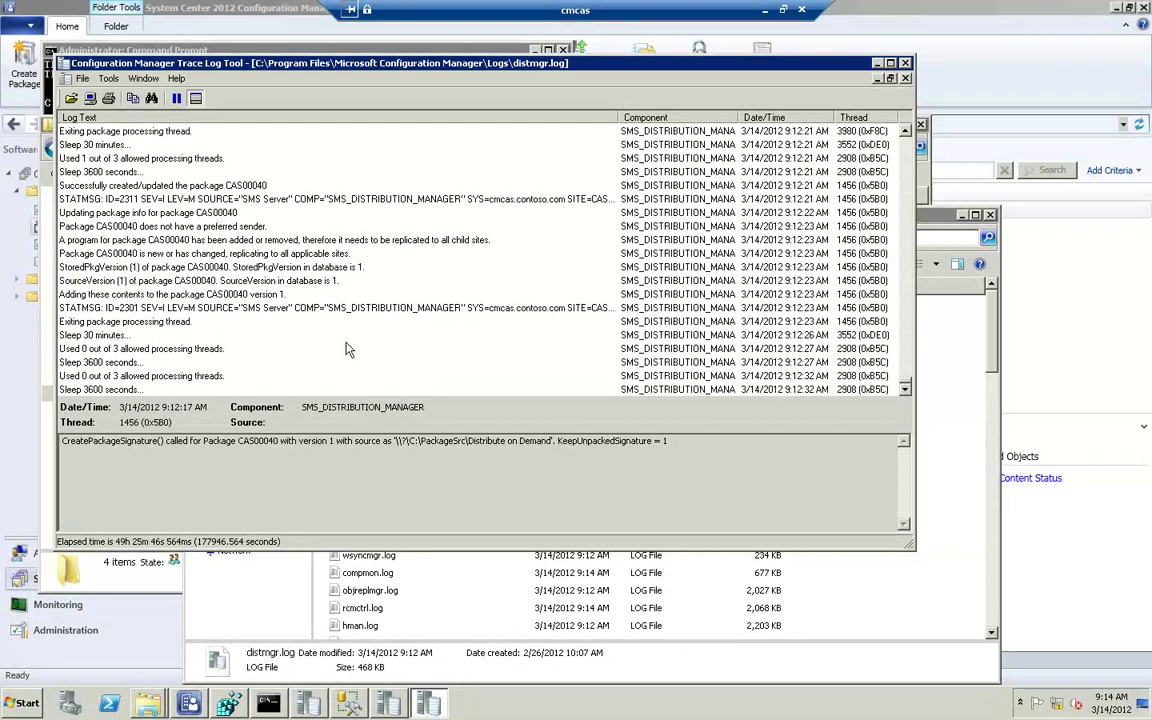
Switch to SQL Server Management Studio and select the top 1000 rows of the dbo.SMSPackages_G table.
{"action": "left_click", "coordinate": [350, 705]}
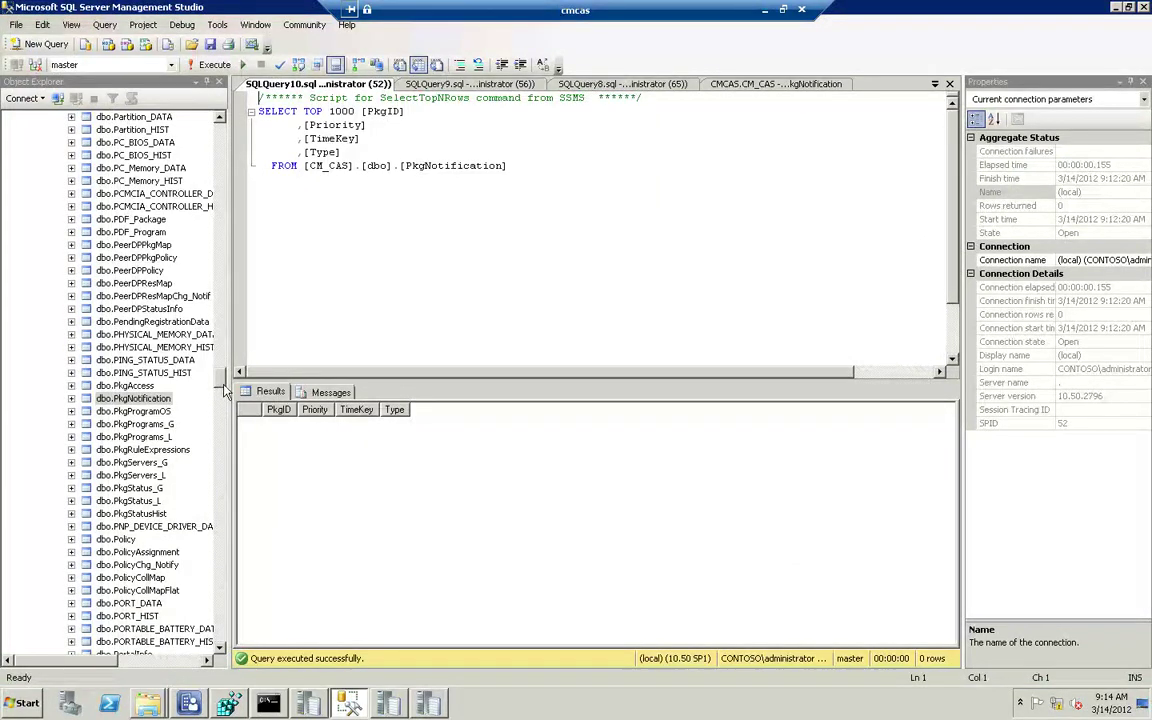
{"action": "left_click_drag", "start_coordinate": [224, 388], "coordinate": [224, 405]}
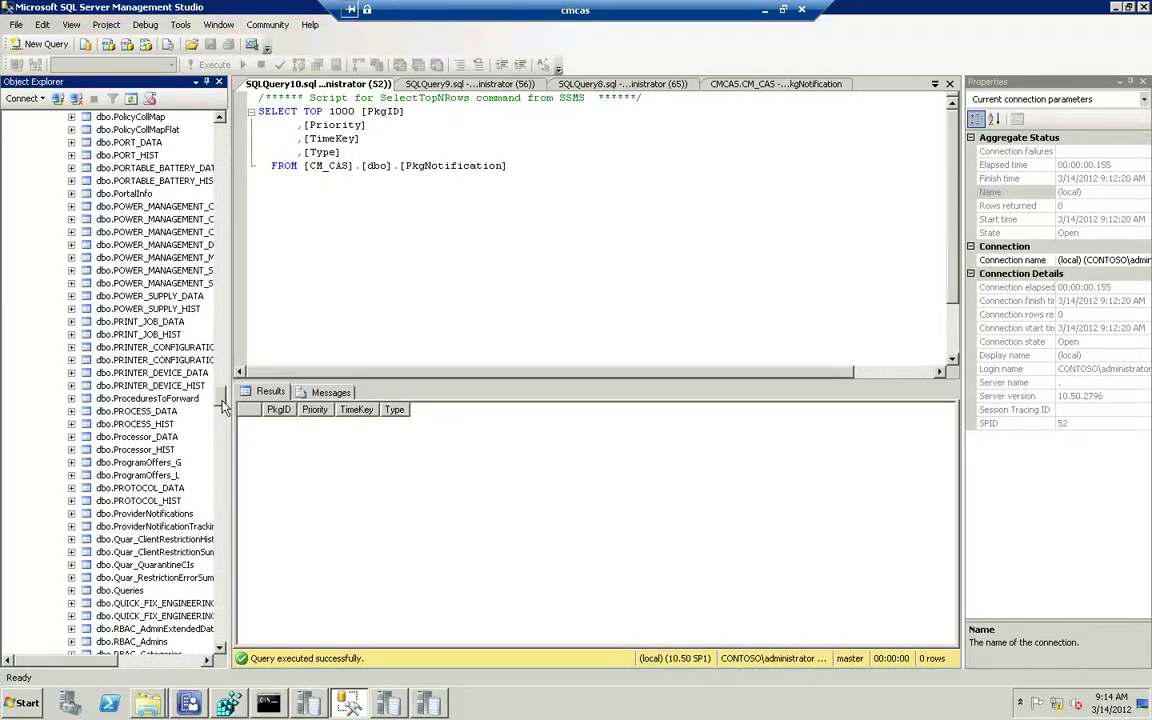
{"action": "left_click_drag", "start_coordinate": [224, 405], "coordinate": [222, 478]}
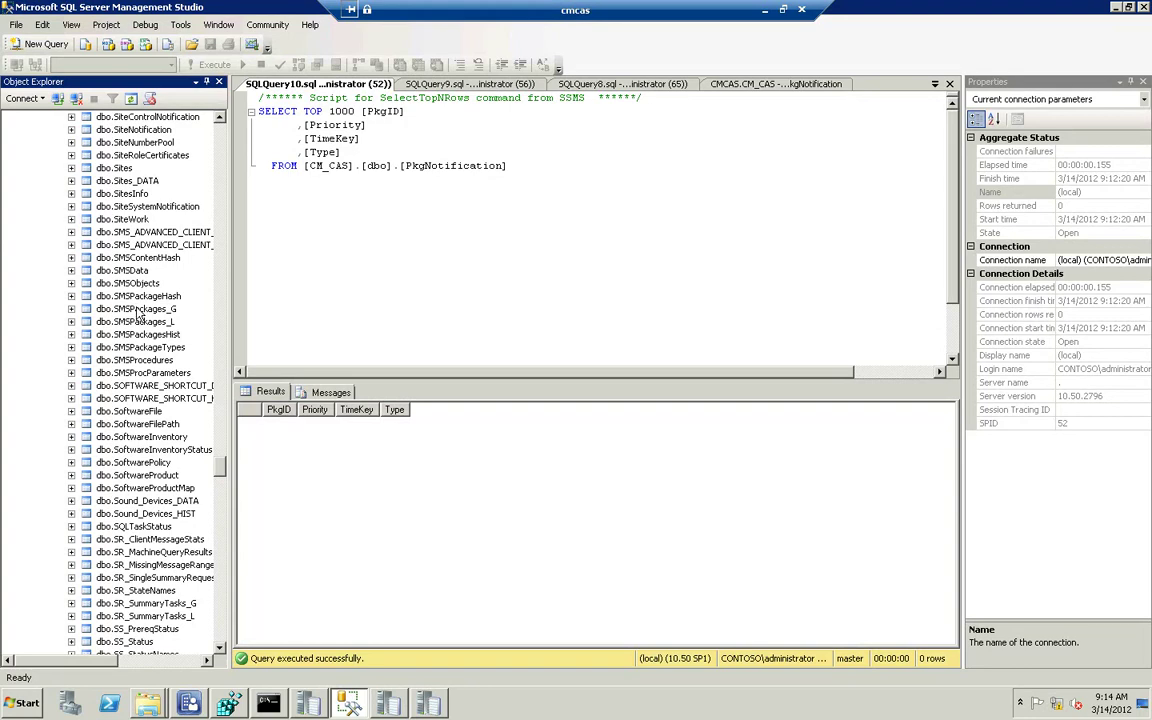
{"action": "left_click", "coordinate": [135, 309]}
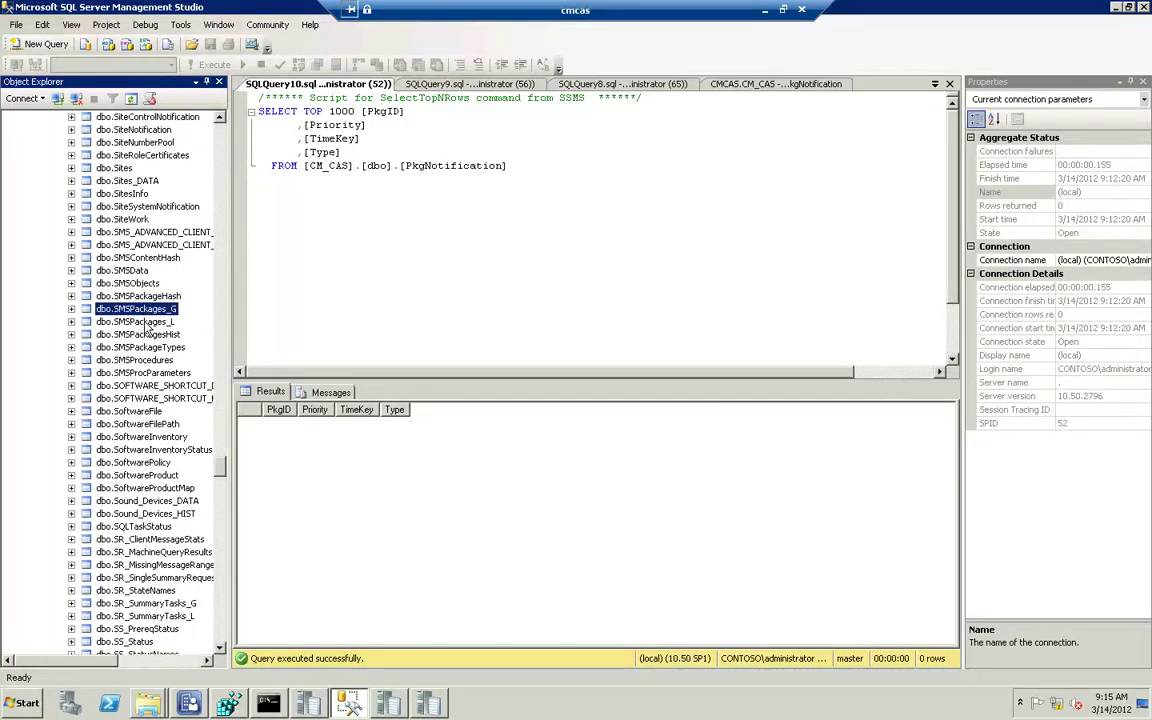
{"action": "left_click", "coordinate": [145, 321]}
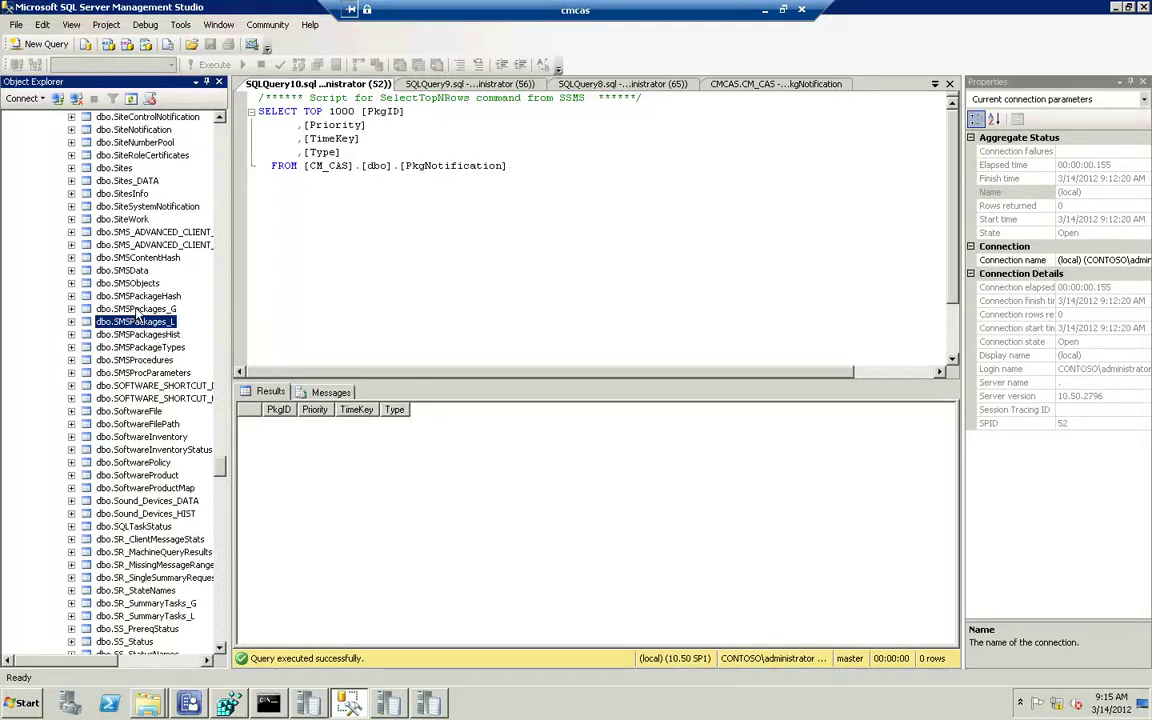
{"action": "left_click", "coordinate": [139, 309]}
{"action": "right_click", "coordinate": [139, 311]}
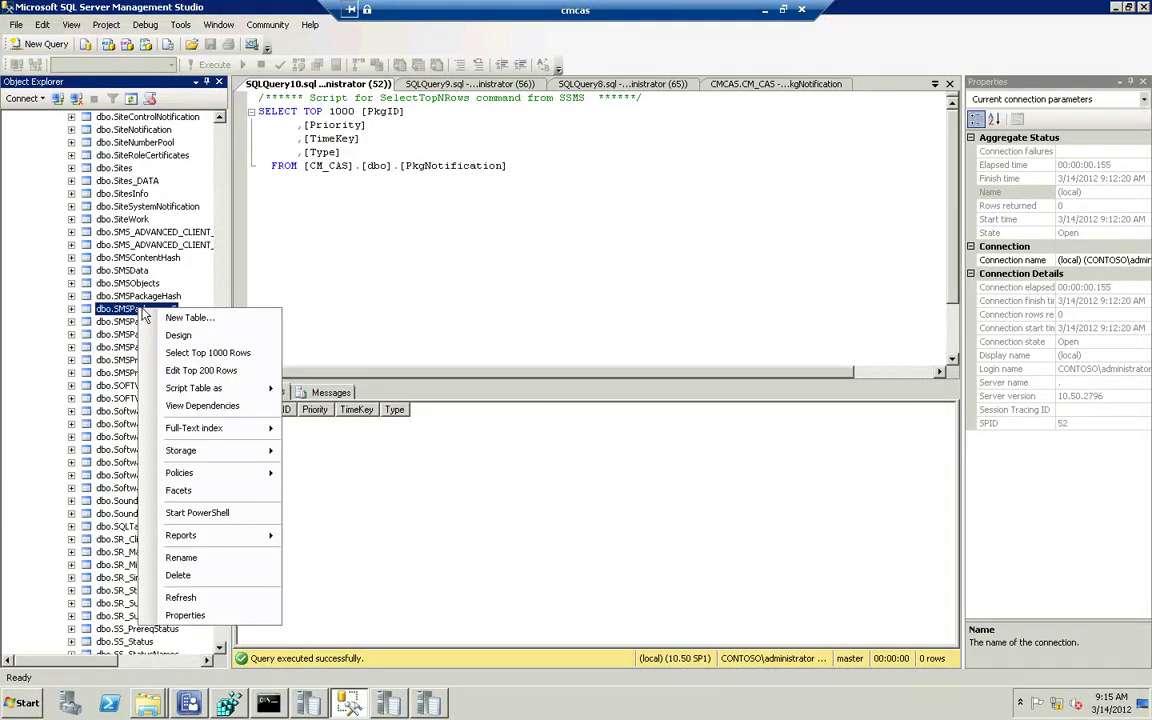
{"action": "left_click", "coordinate": [207, 353]}
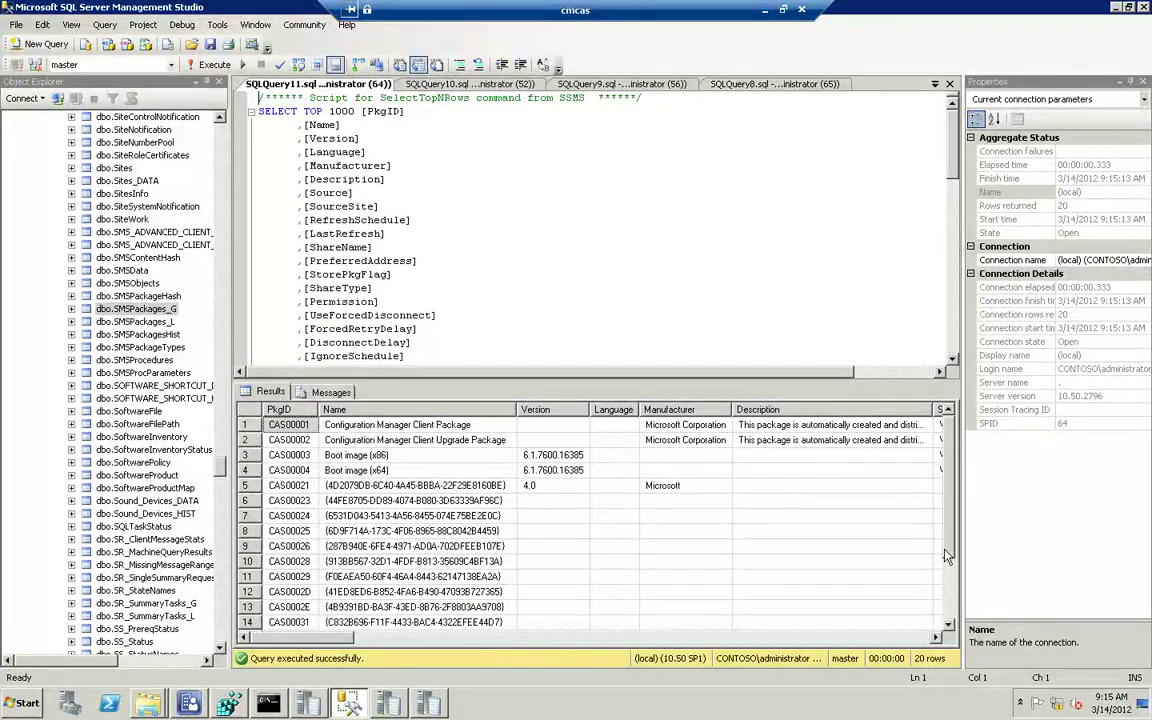
Examine the Test Package row (CAS00040) across all result columns, including source, version, size, hash and package type.
{"action": "scroll", "coordinate": [948, 546], "scroll_direction": "down", "scroll_amount": 2}
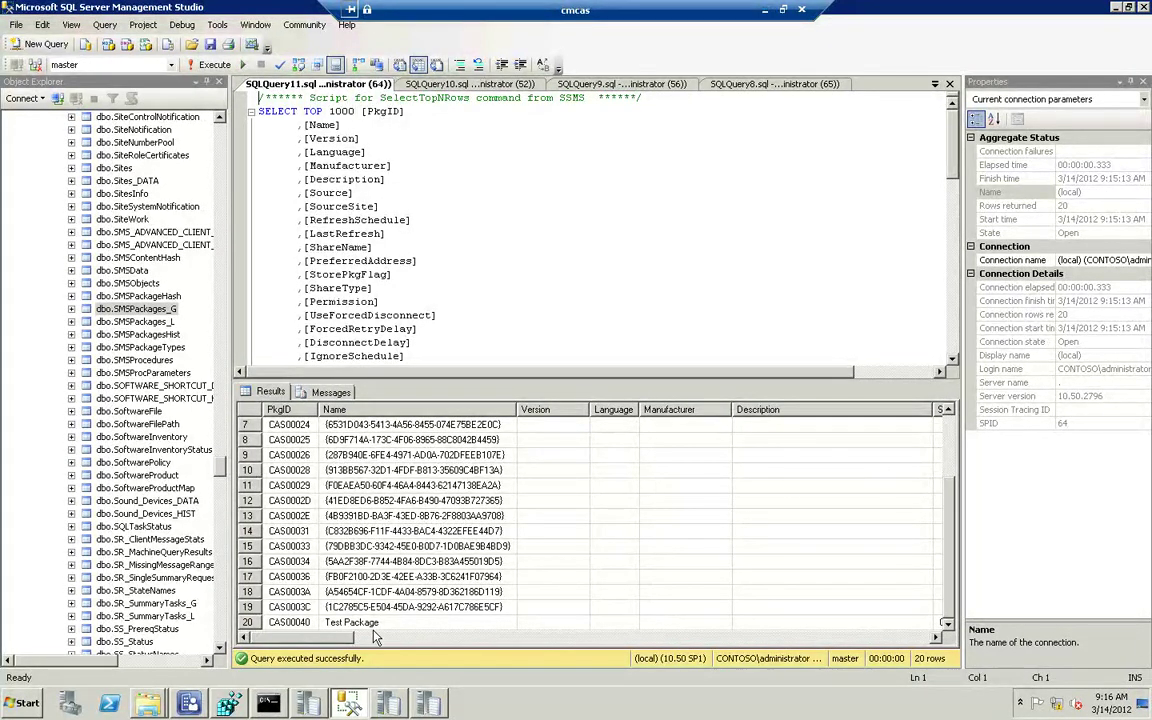
{"action": "left_click_drag", "start_coordinate": [340, 640], "coordinate": [413, 645]}
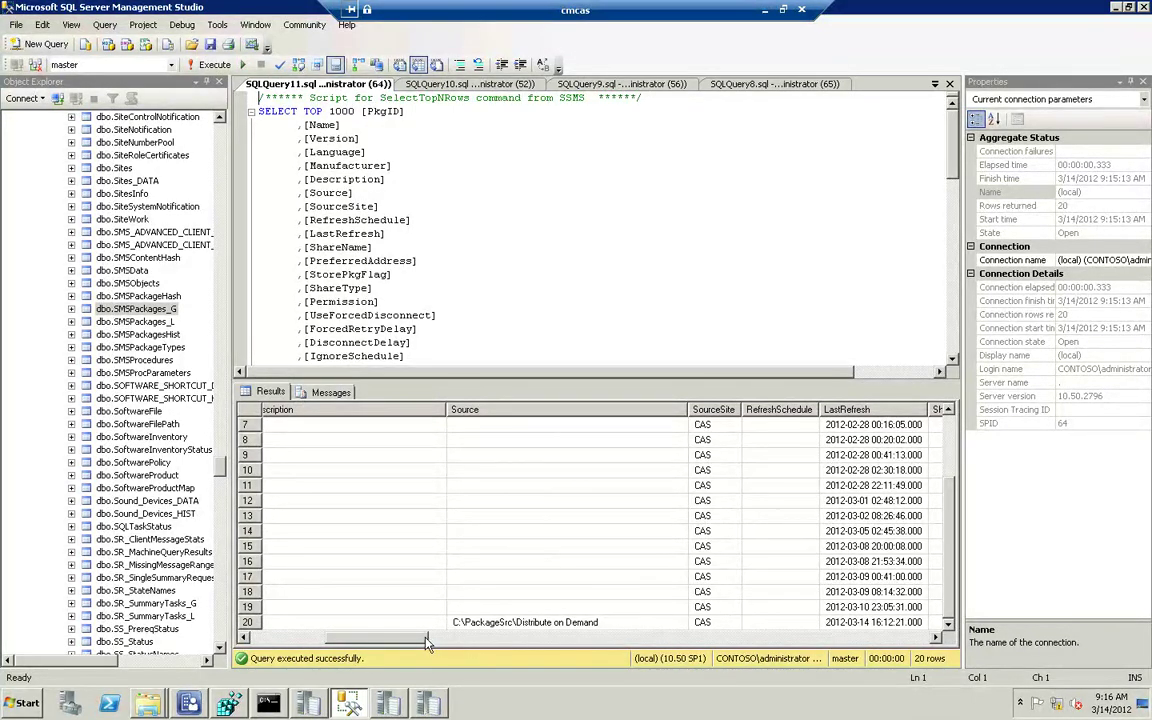
{"action": "left_click_drag", "start_coordinate": [429, 642], "coordinate": [490, 651]}
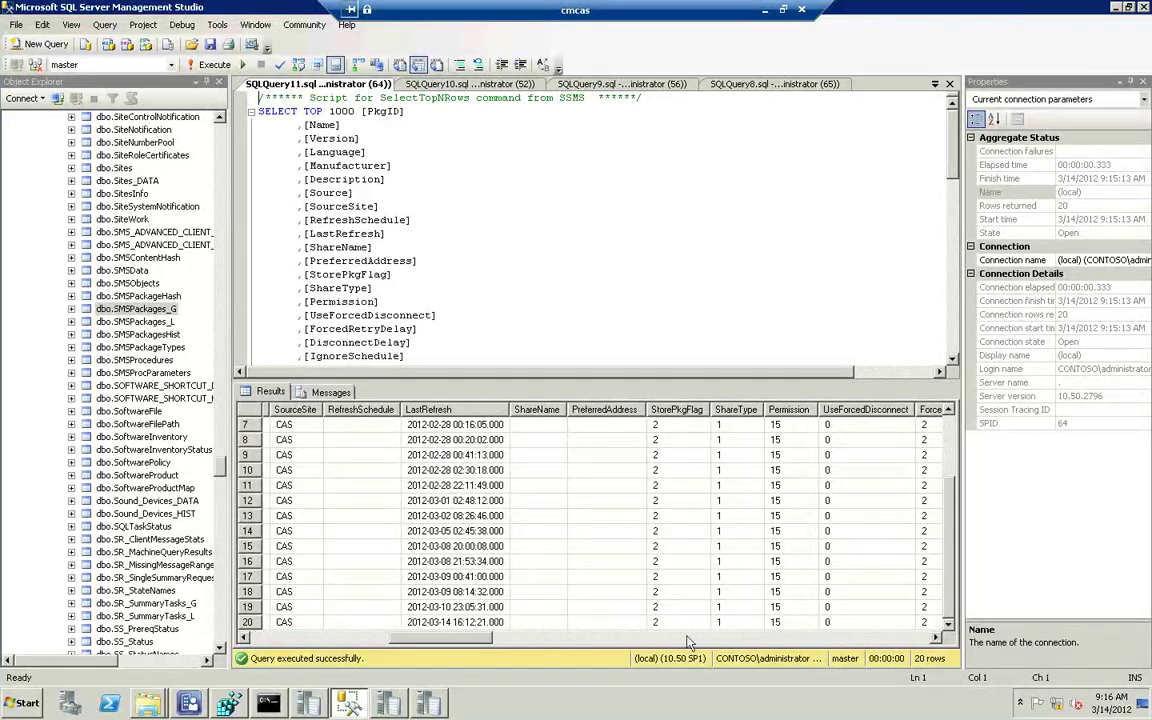
{"action": "left_click_drag", "start_coordinate": [426, 643], "coordinate": [604, 656]}
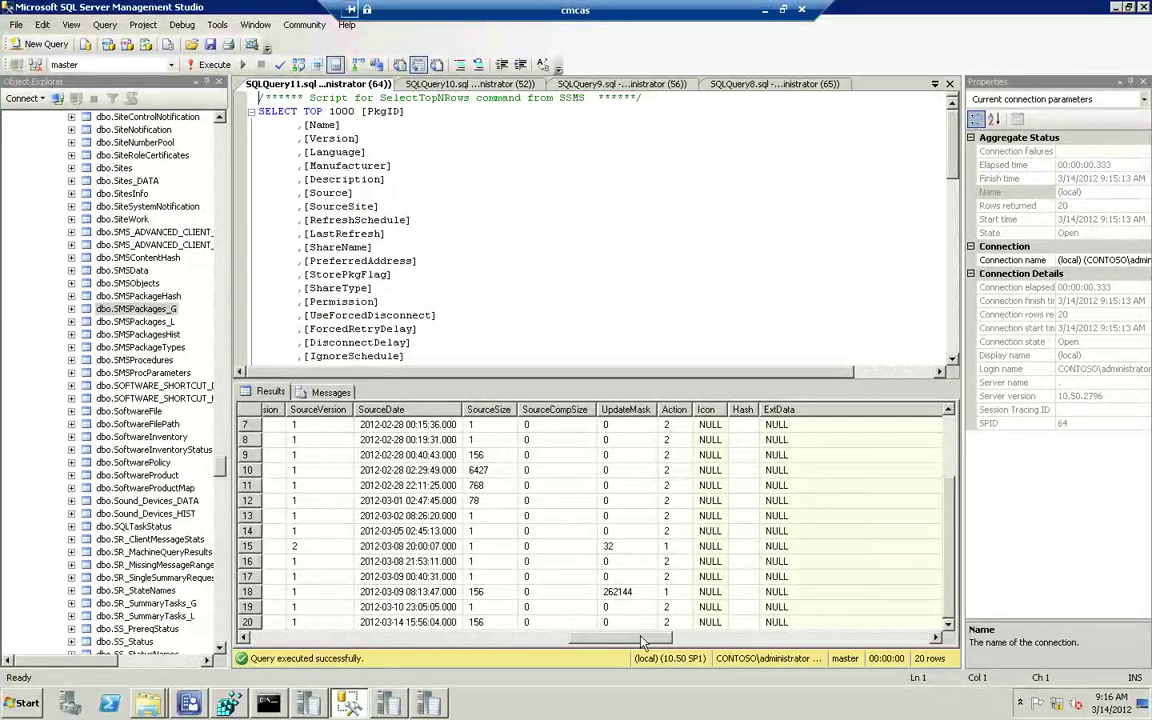
{"action": "left_click_drag", "start_coordinate": [644, 647], "coordinate": [792, 650]}
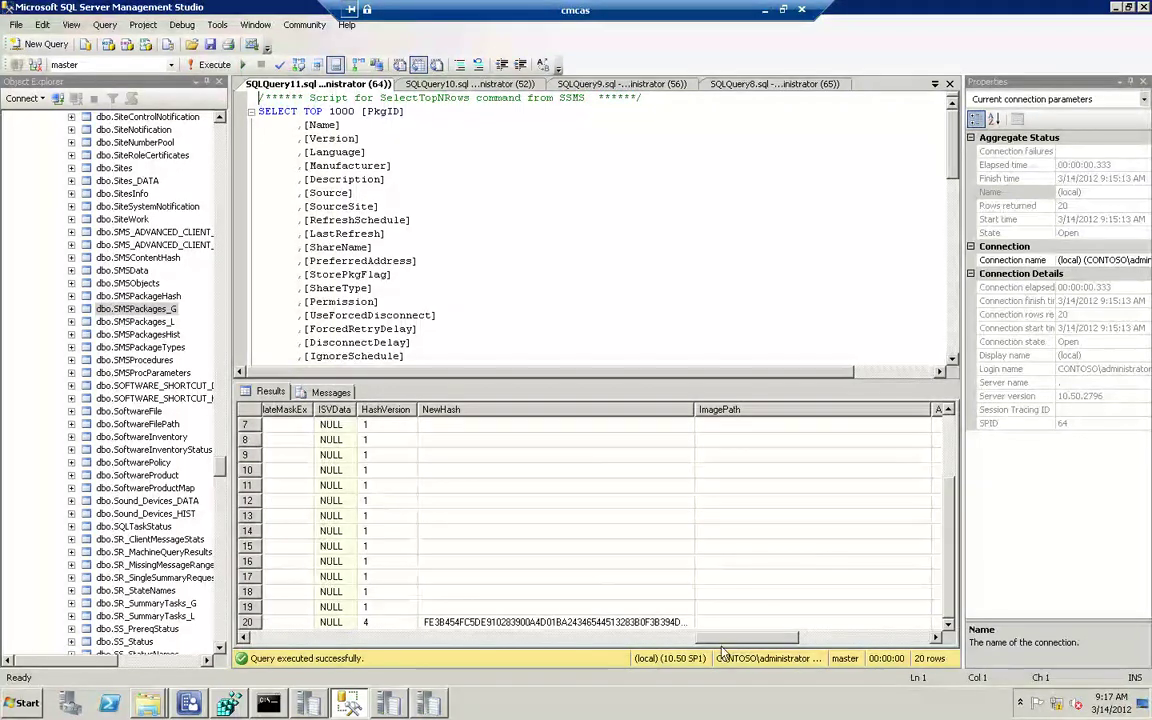
{"action": "left_click_drag", "start_coordinate": [755, 648], "coordinate": [910, 645]}
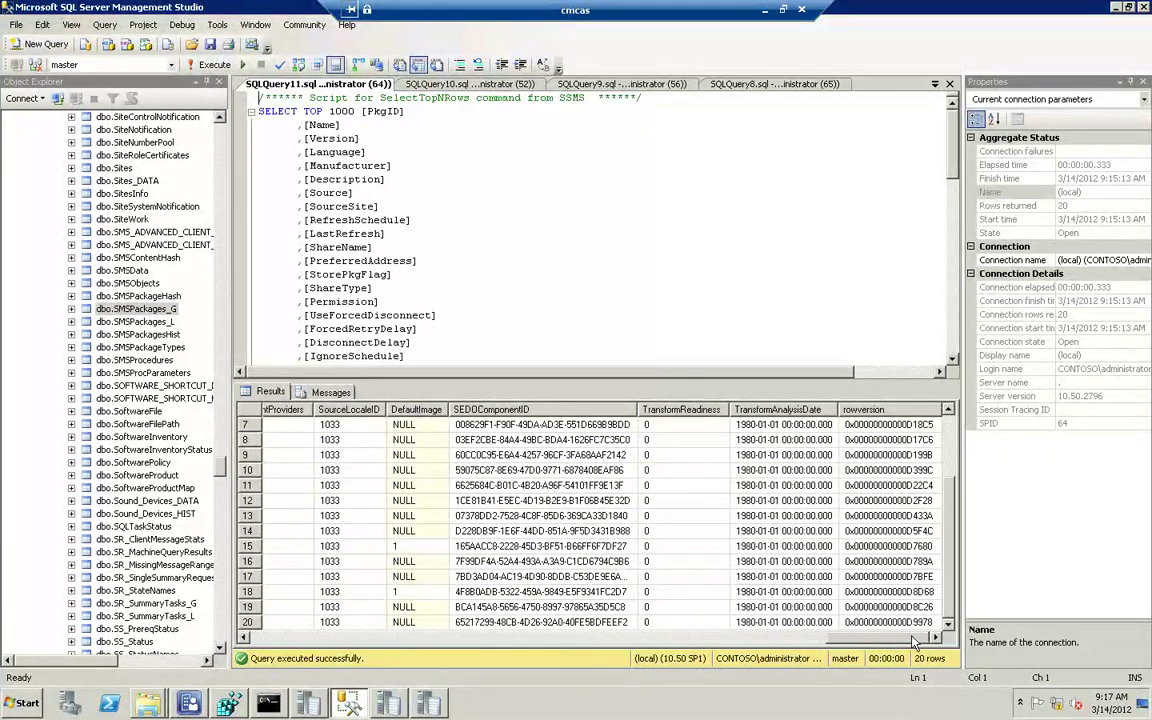
{"action": "left_click_drag", "start_coordinate": [845, 640], "coordinate": [795, 640]}
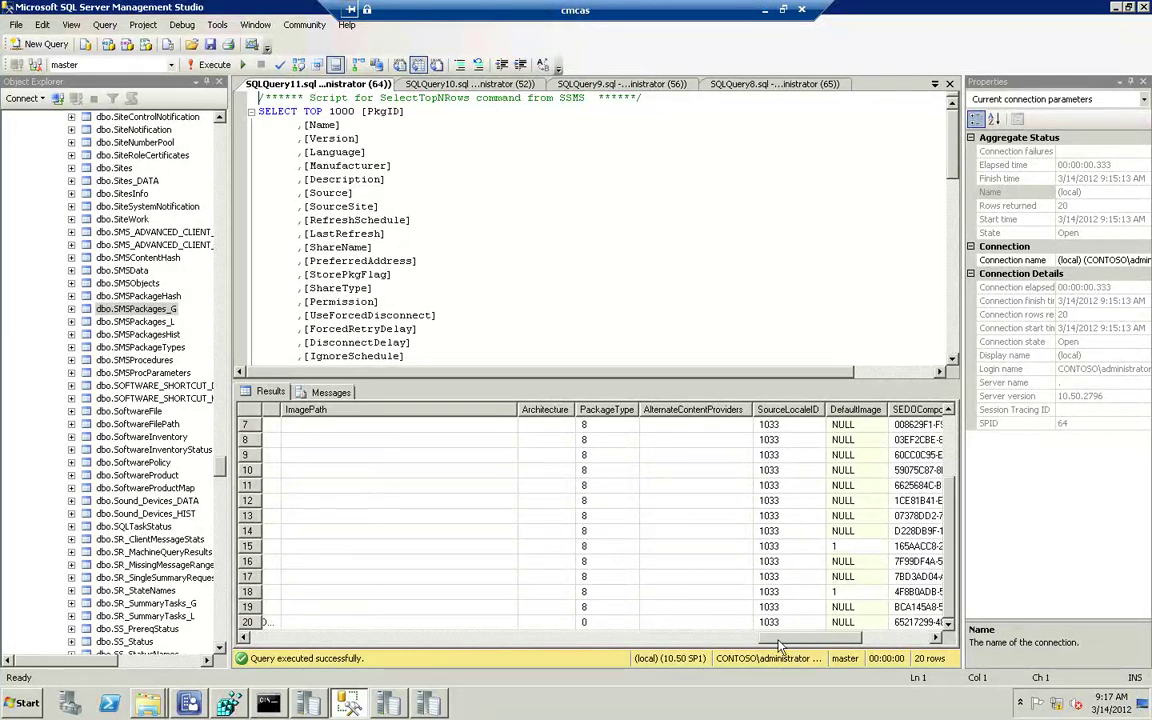
{"action": "left_click_drag", "start_coordinate": [535, 637], "coordinate": [262, 637]}
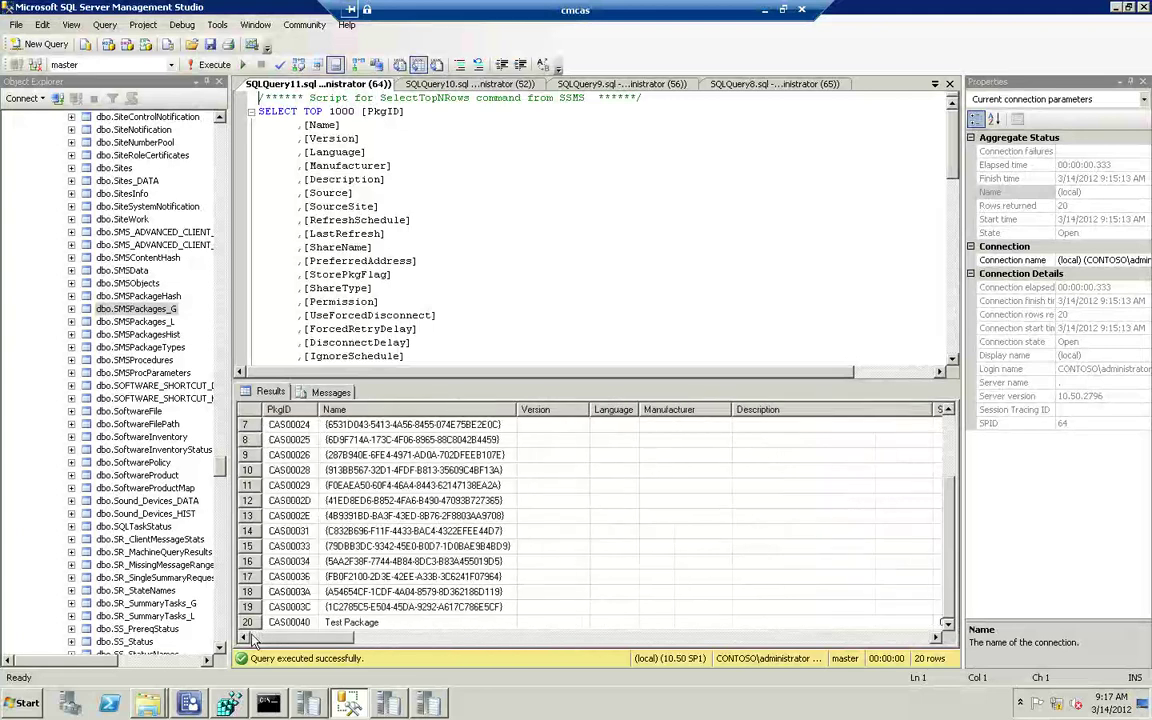
Select the top 1000 rows of dbo.SMSPackages_L and review the CAS00040 row through its PackageType column.
{"action": "right_click", "coordinate": [170, 323]}
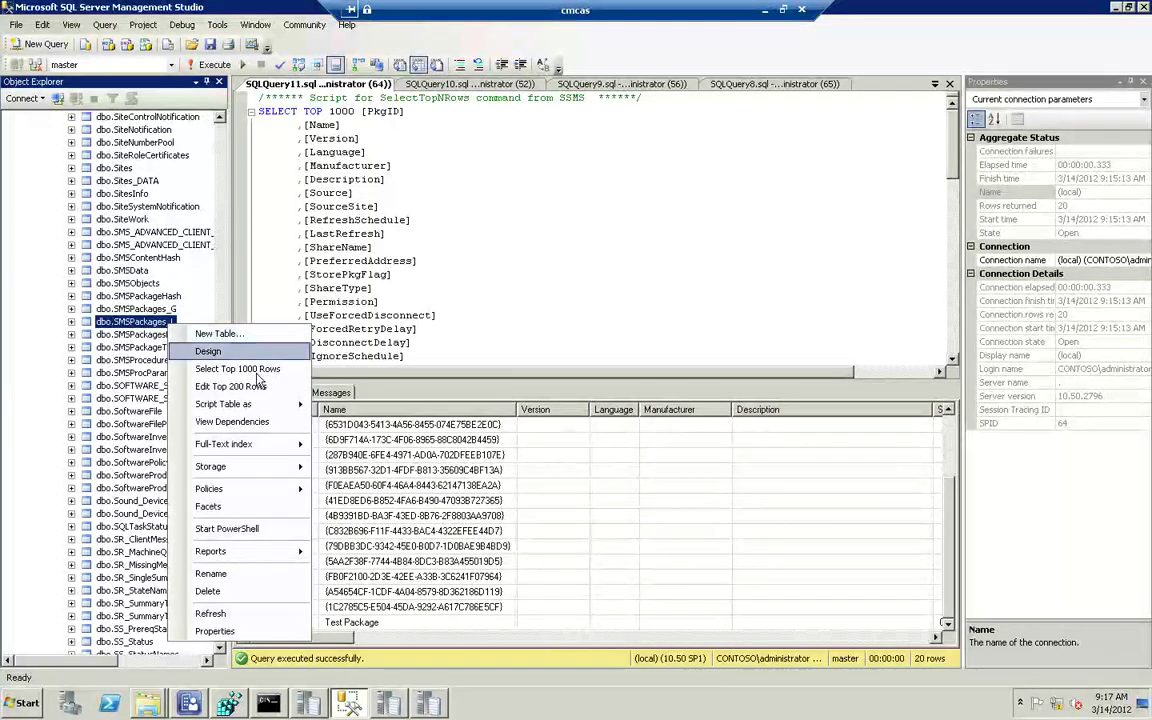
{"action": "left_click", "coordinate": [240, 369]}
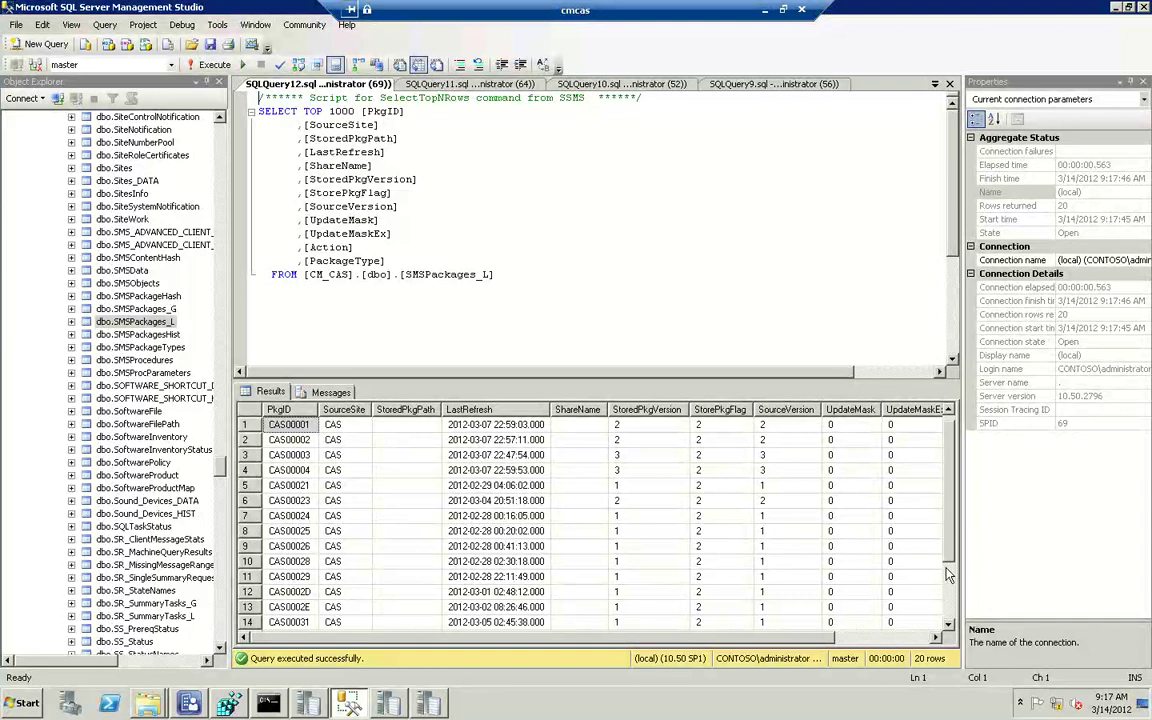
{"action": "scroll", "coordinate": [946, 605], "scroll_direction": "down", "scroll_amount": 2}
{"action": "scroll", "coordinate": [946, 605], "scroll_direction": "down", "scroll_amount": 1}
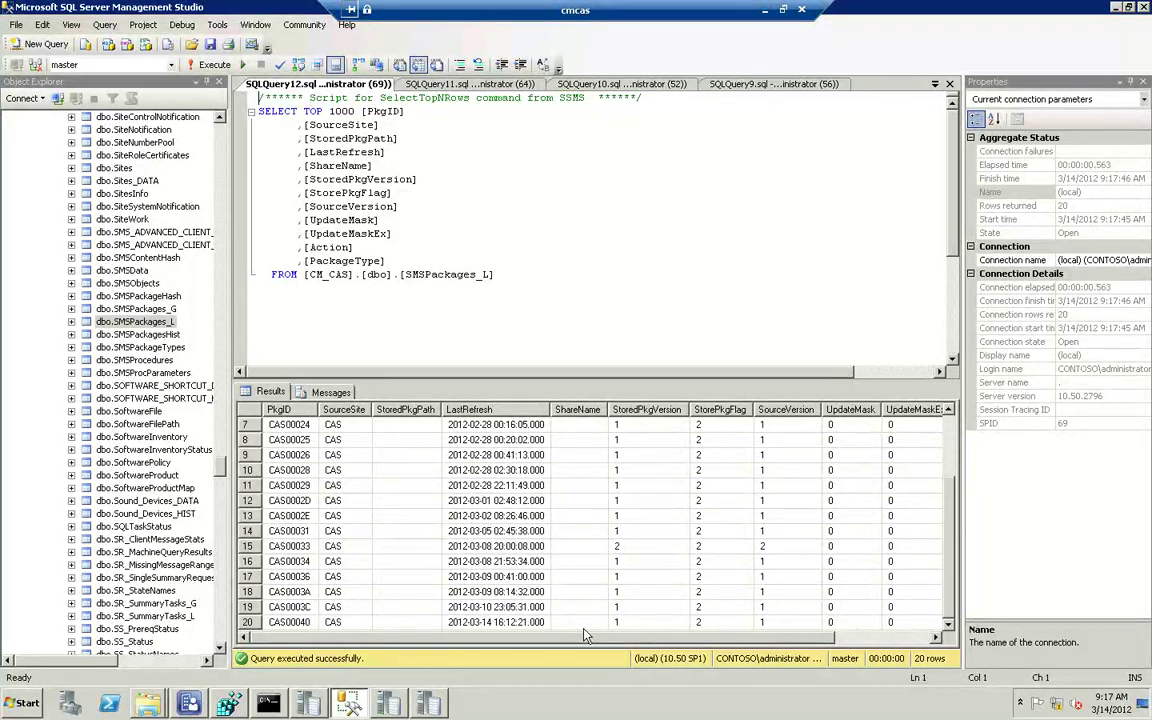
{"action": "scroll", "coordinate": [610, 640], "scroll_direction": "right", "scroll_amount": 3}
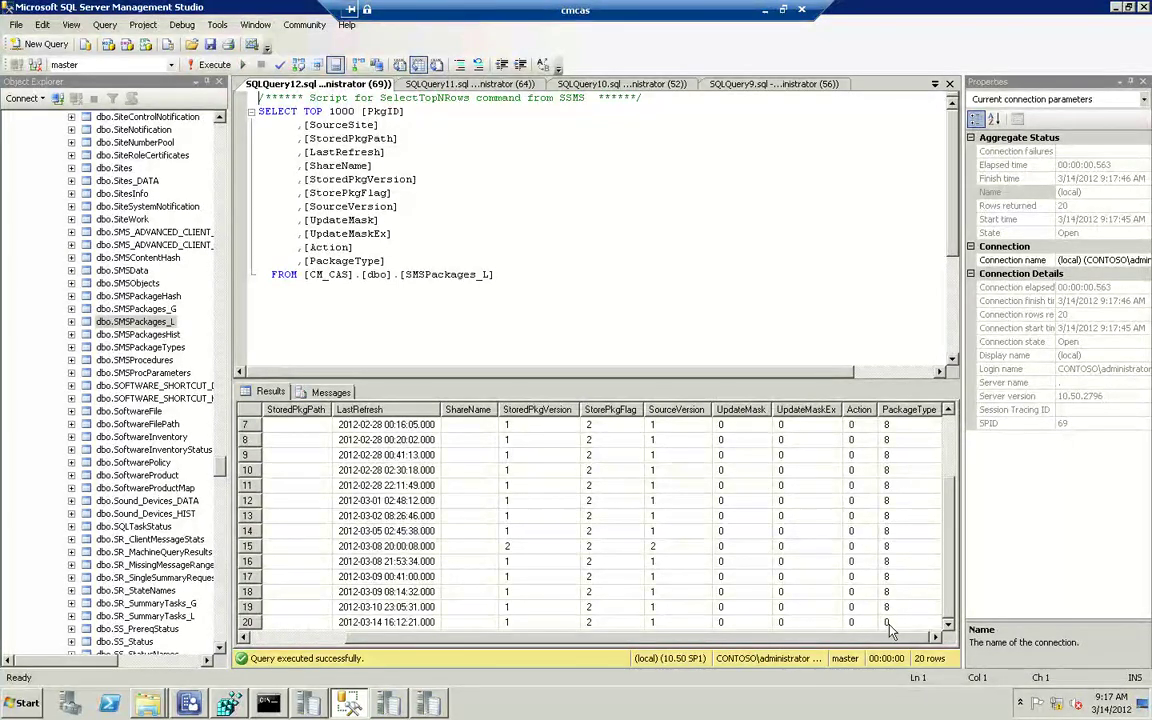
Select the top 1000 rows of the dbo.SMSPackageTypes table to look up the package type IDs.
{"action": "left_click", "coordinate": [135, 348]}
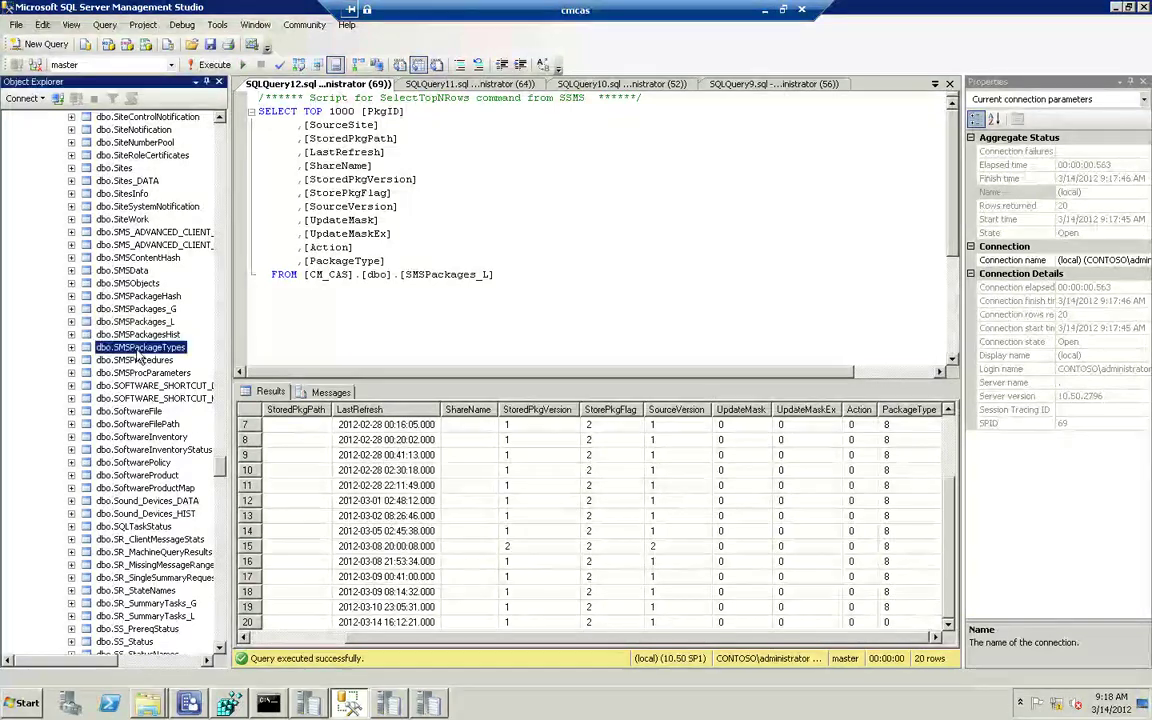
{"action": "right_click", "coordinate": [138, 350]}
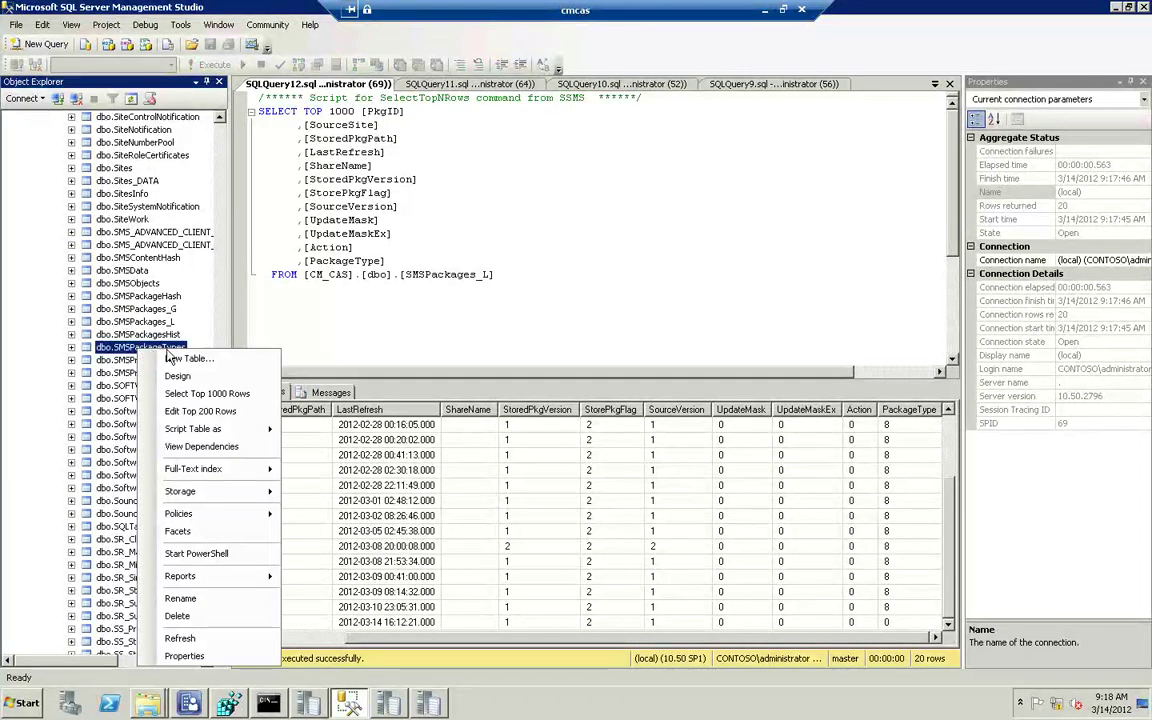
{"action": "left_click", "coordinate": [214, 396]}
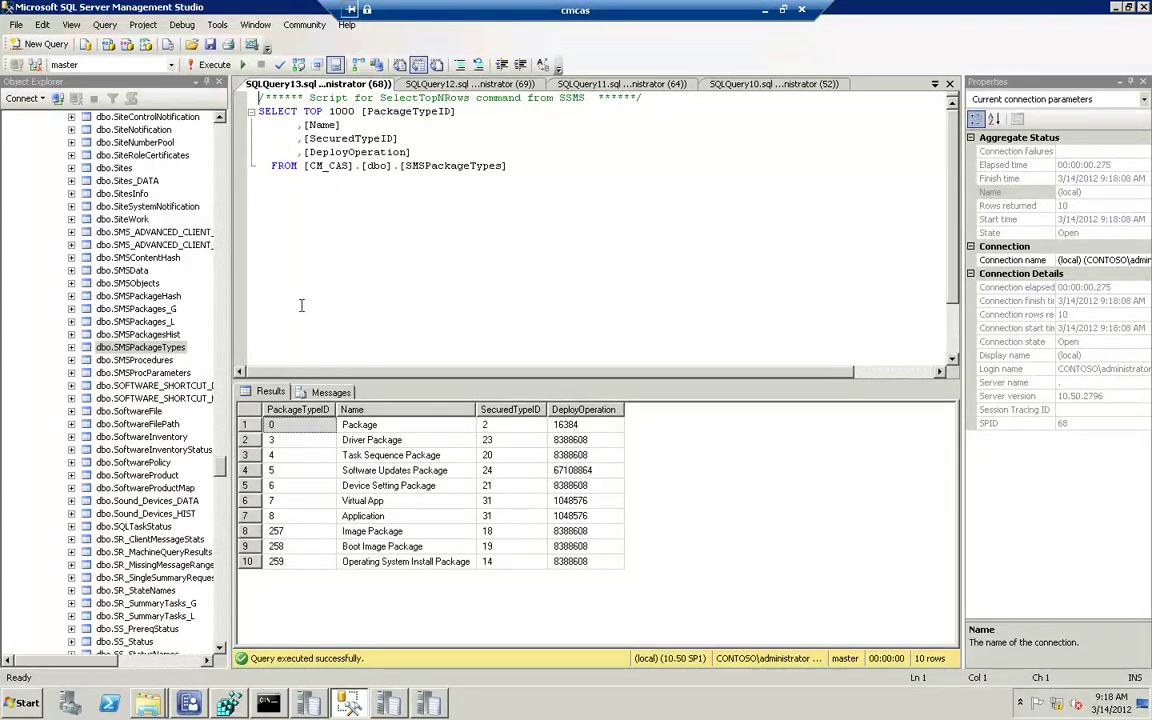
Locate the dbo.PkgPrograms_G table among the CM_CAS tables and select its top 1000 rows.
{"action": "left_click", "coordinate": [145, 297]}
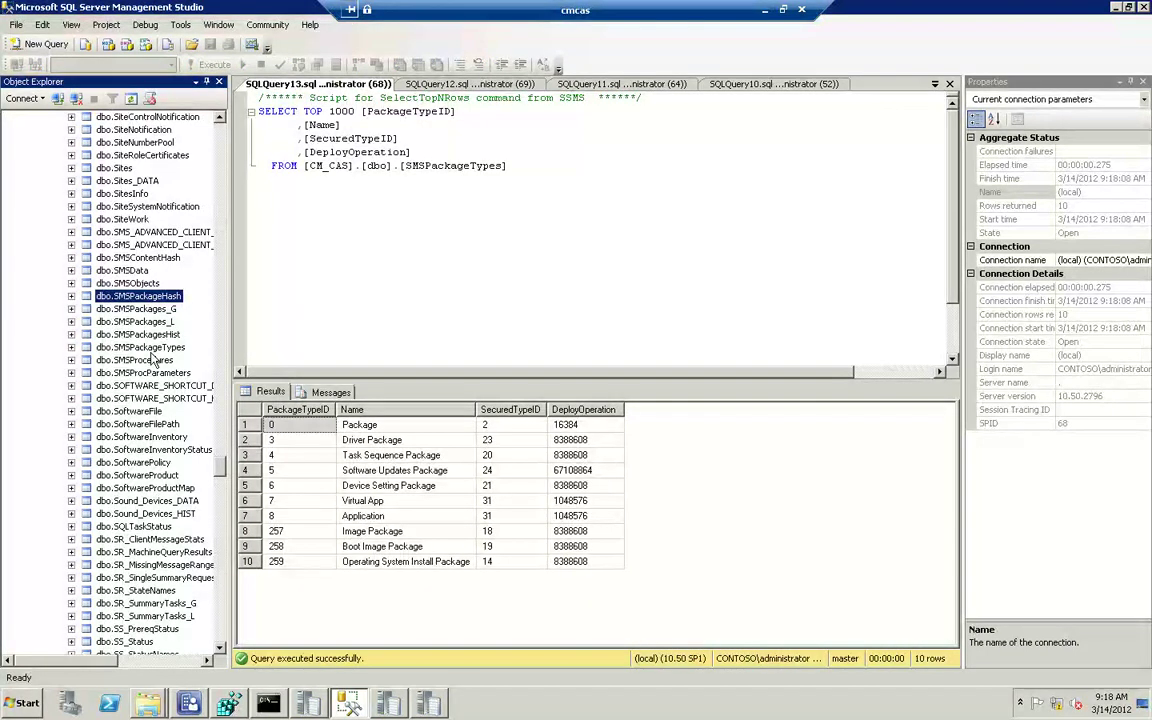
{"action": "left_click", "coordinate": [140, 334]}
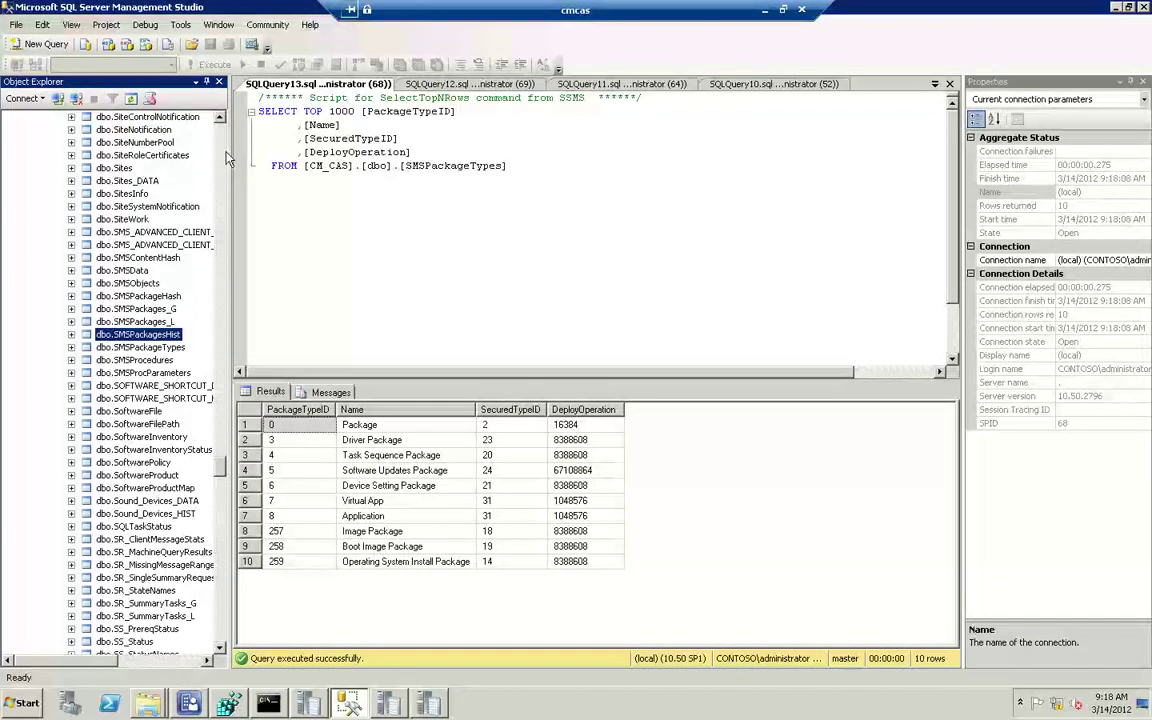
{"action": "scroll", "coordinate": [228, 158], "scroll_direction": "up", "scroll_amount": 20}
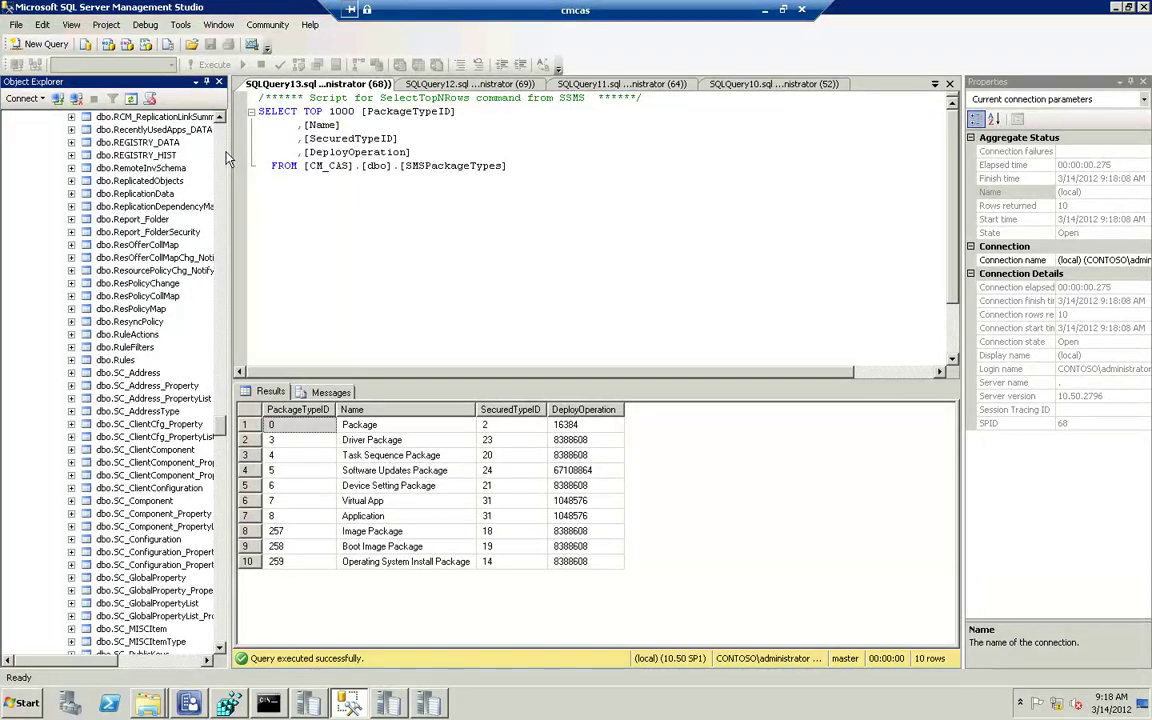
{"action": "scroll", "coordinate": [228, 158], "scroll_direction": "up", "scroll_amount": 13}
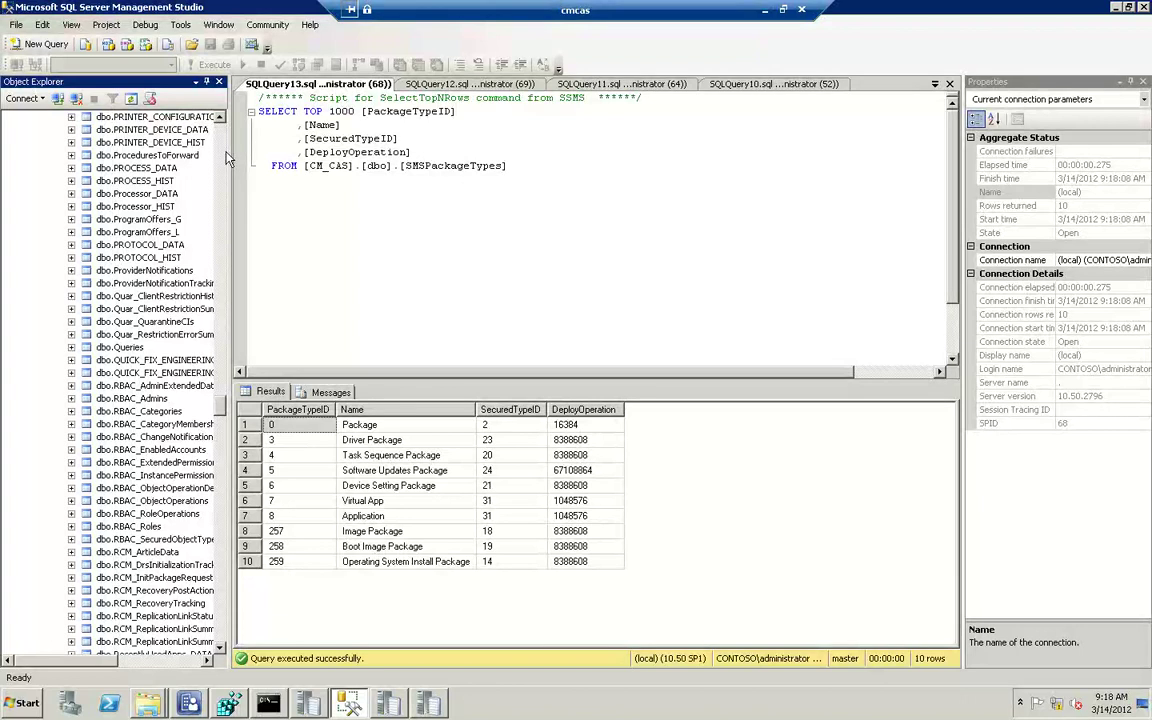
{"action": "scroll", "coordinate": [228, 158], "scroll_direction": "up", "scroll_amount": 13}
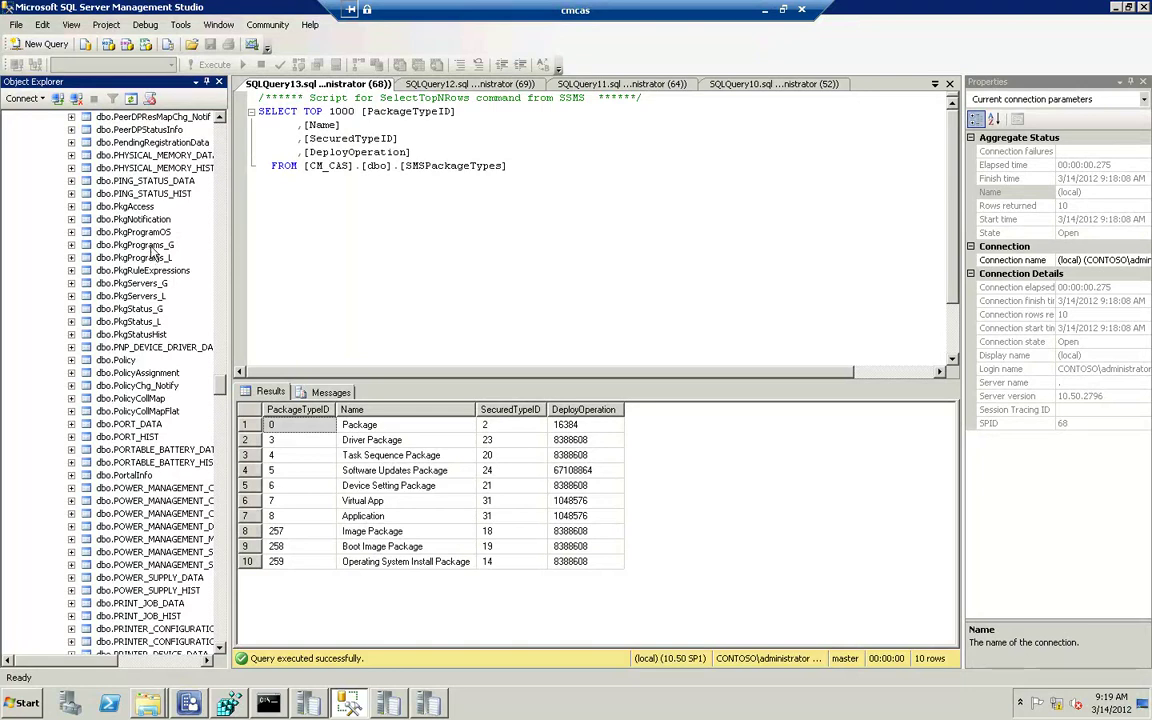
{"action": "left_click", "coordinate": [135, 221]}
{"action": "left_click", "coordinate": [168, 246]}
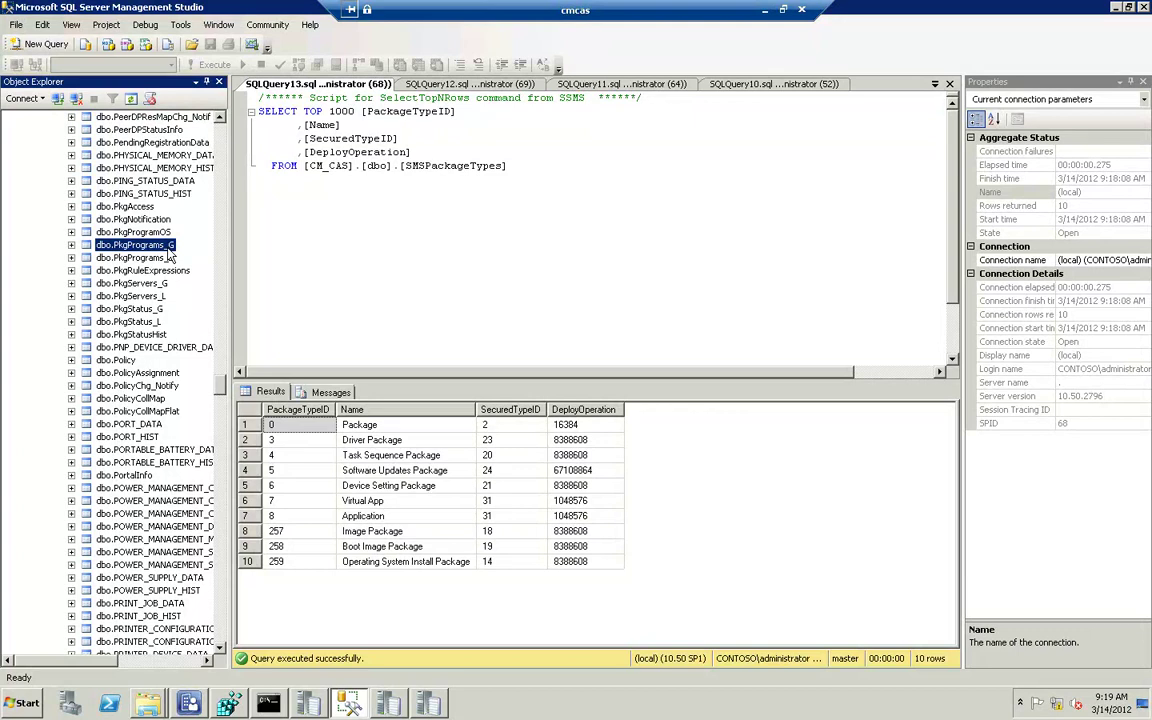
{"action": "right_click", "coordinate": [168, 249]}
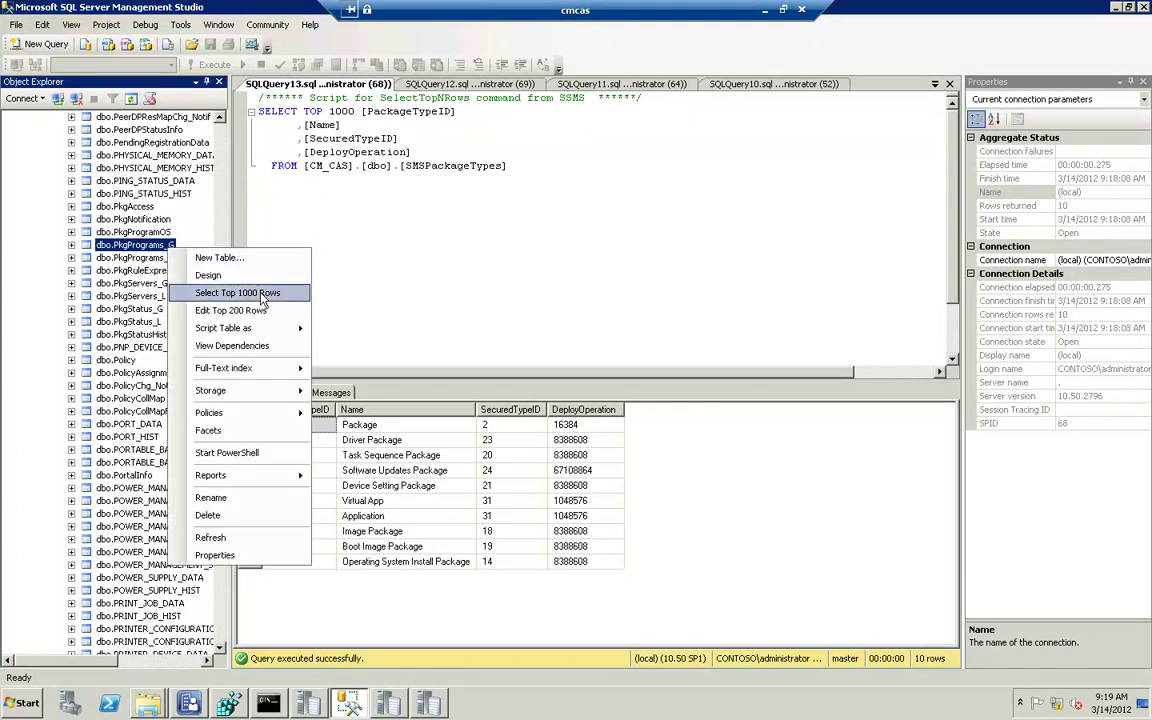
{"action": "left_click", "coordinate": [238, 293]}
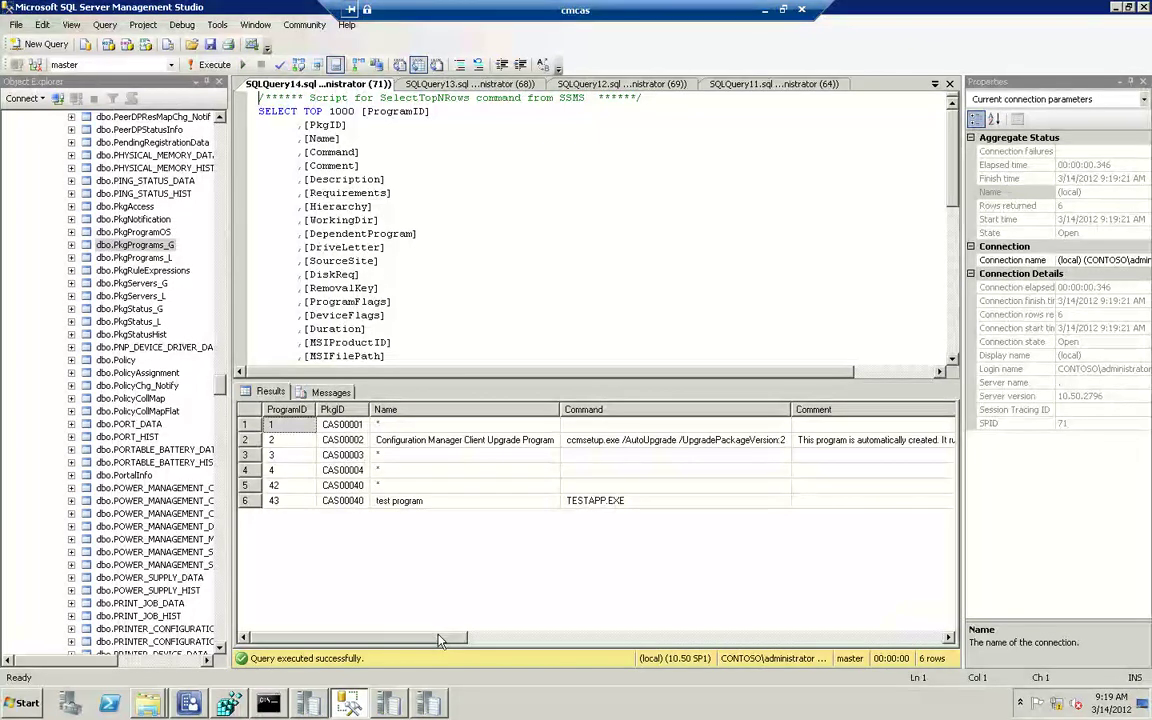
Examine the CAS00040 test program row across the remaining result columns, from Requirements and ProgramFlags through rowversion.
{"action": "left_click_drag", "start_coordinate": [442, 648], "coordinate": [677, 655]}
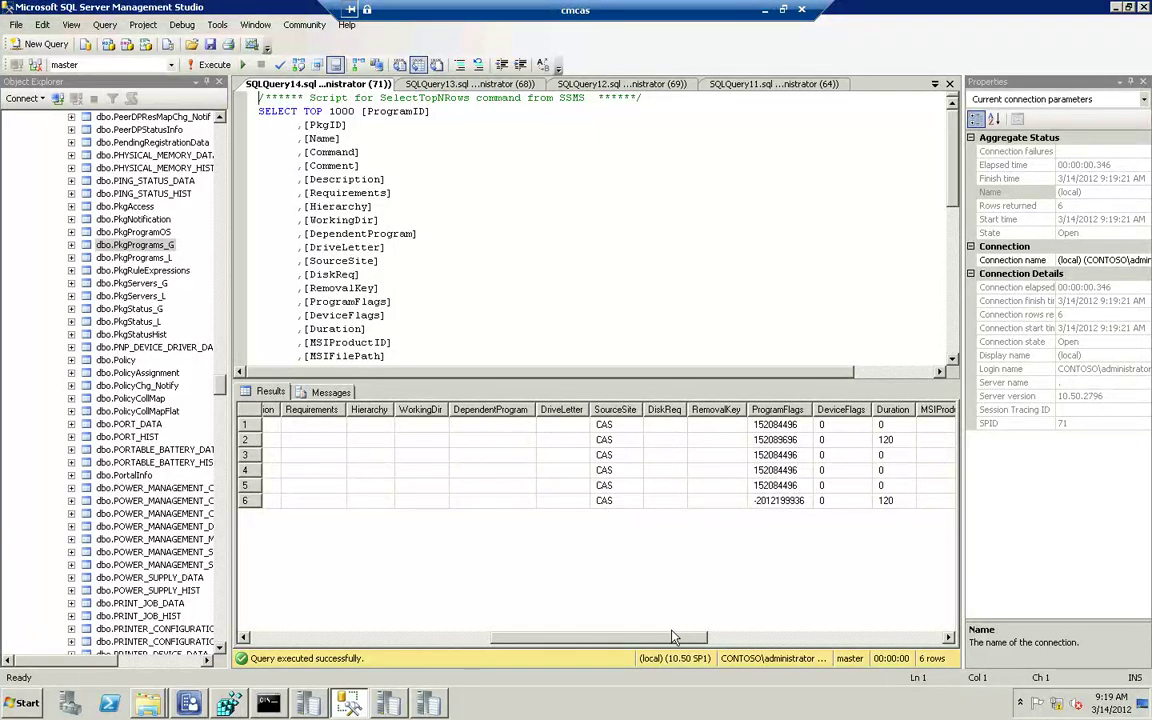
{"action": "left_click_drag", "start_coordinate": [705, 640], "coordinate": [890, 650]}
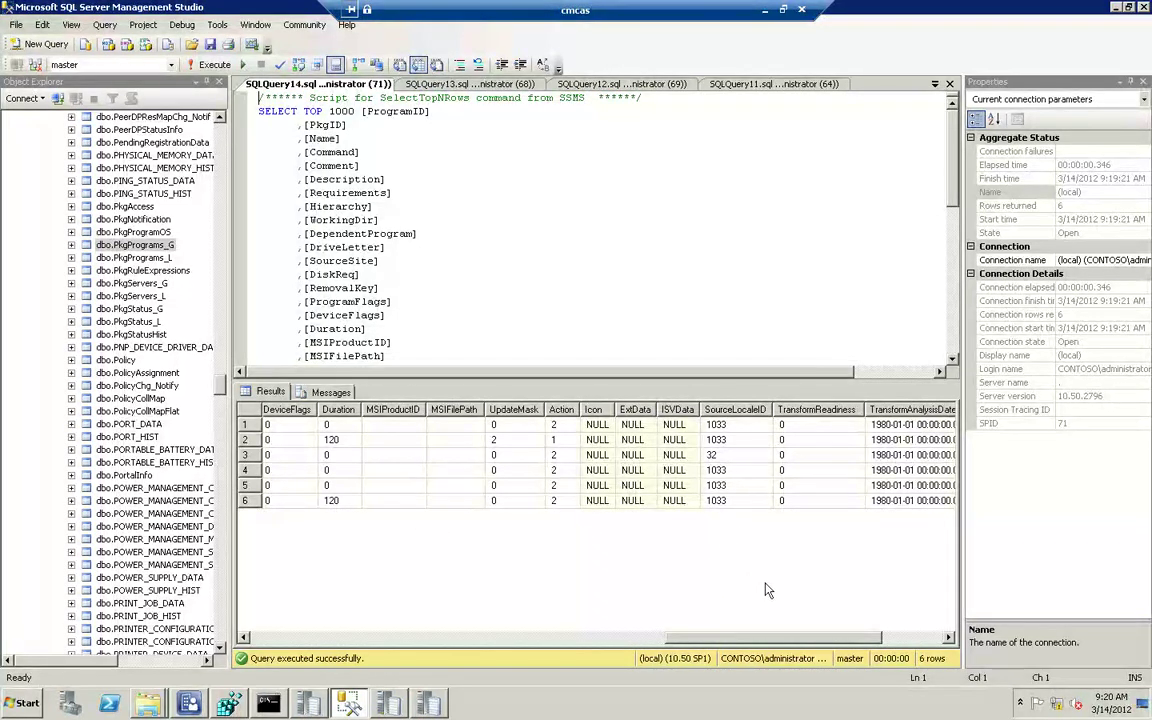
{"action": "left_click_drag", "start_coordinate": [812, 645], "coordinate": [872, 643]}
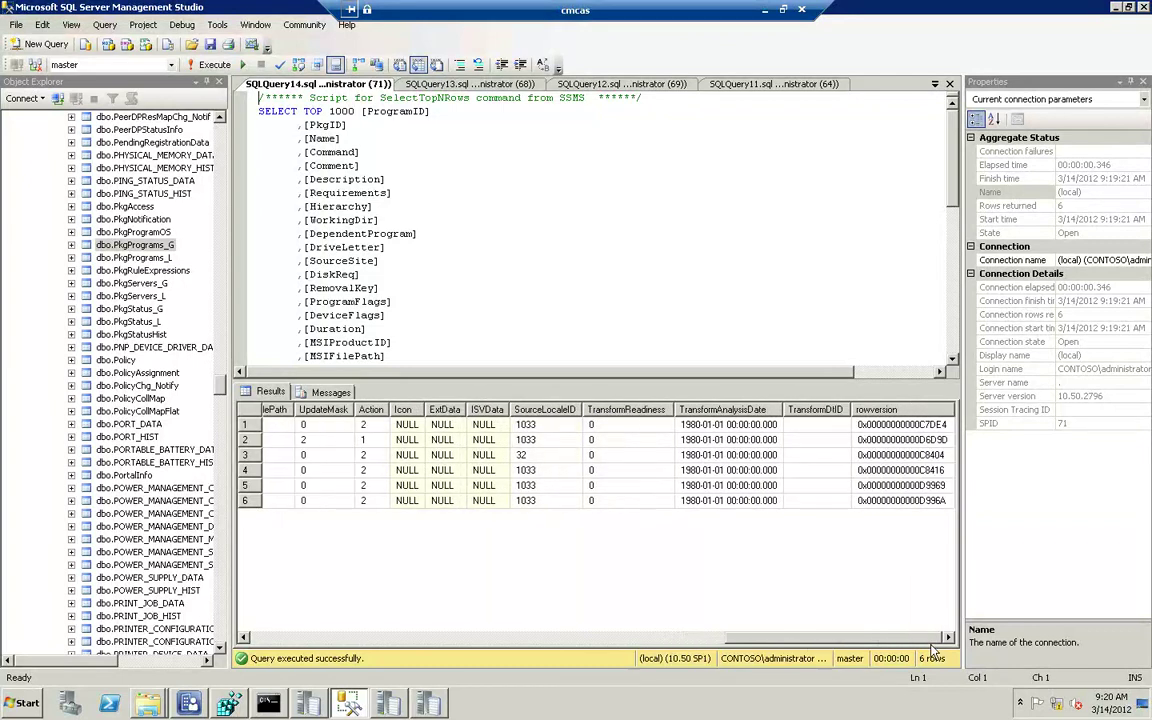
Select the top 1000 rows of dbo.PkgPrograms_L to review the CAS00040 program entries.
{"action": "left_click", "coordinate": [145, 257]}
{"action": "right_click", "coordinate": [162, 262]}
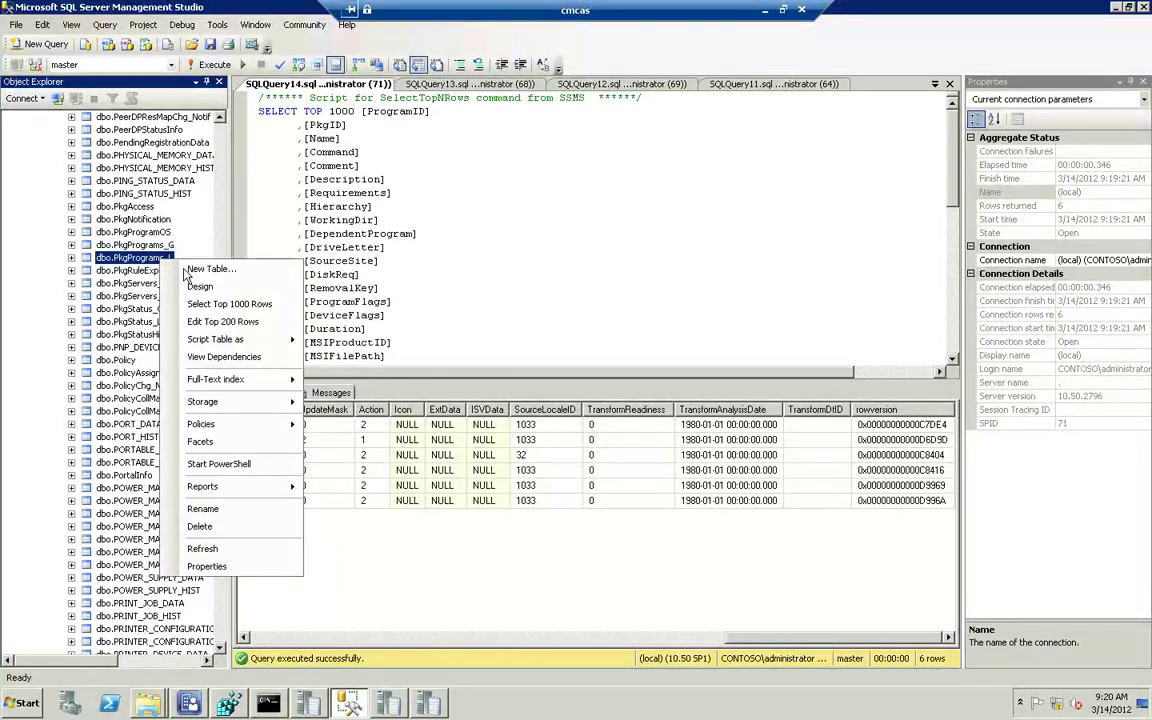
{"action": "left_click", "coordinate": [208, 303]}
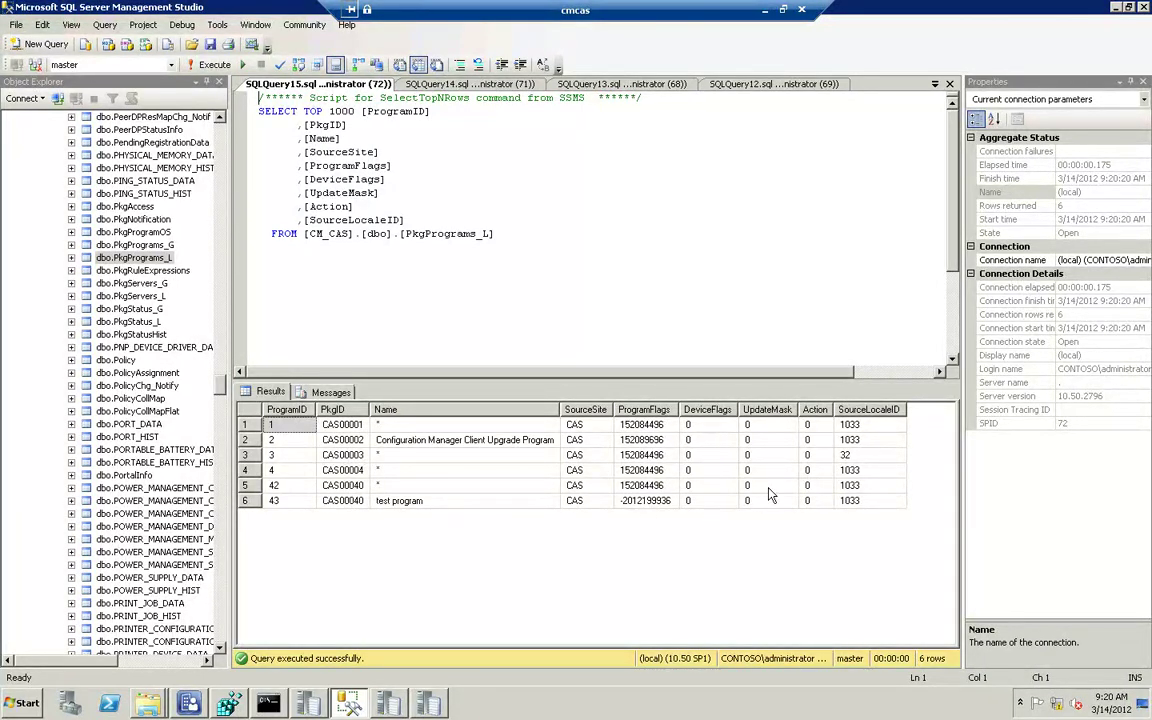
Select the top 1000 rows of dbo.PkgServers_G and check the last rows for the test package's ID.
{"action": "left_click", "coordinate": [164, 285]}
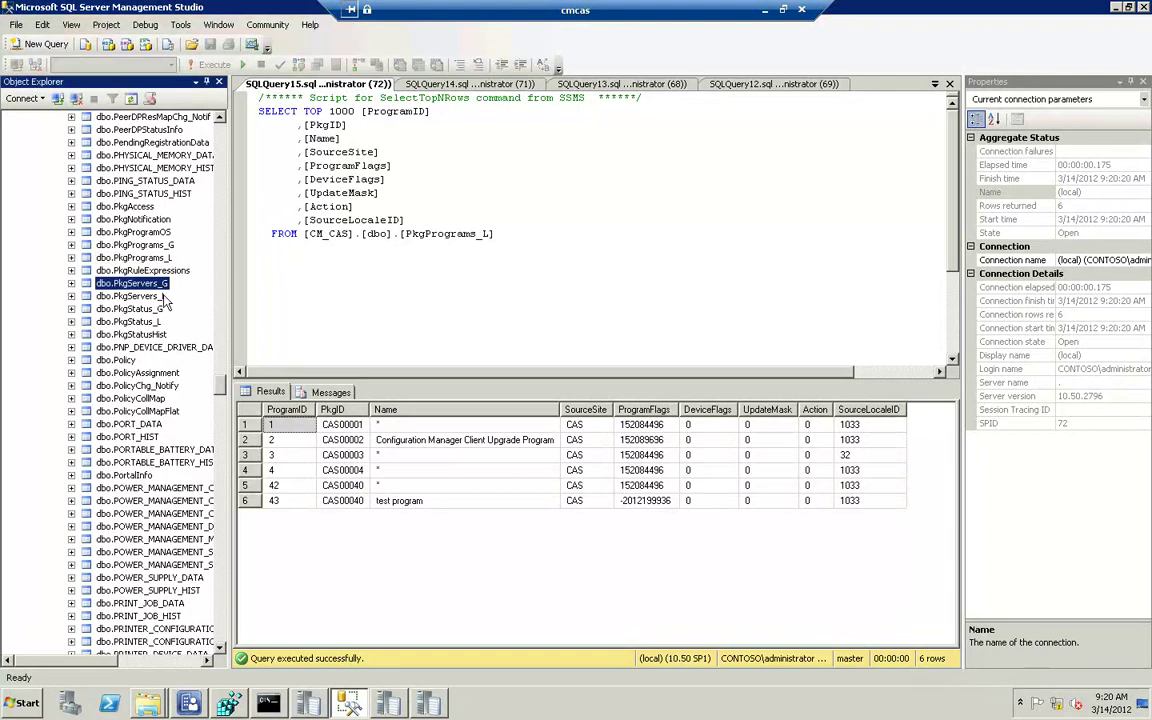
{"action": "left_click", "coordinate": [160, 297]}
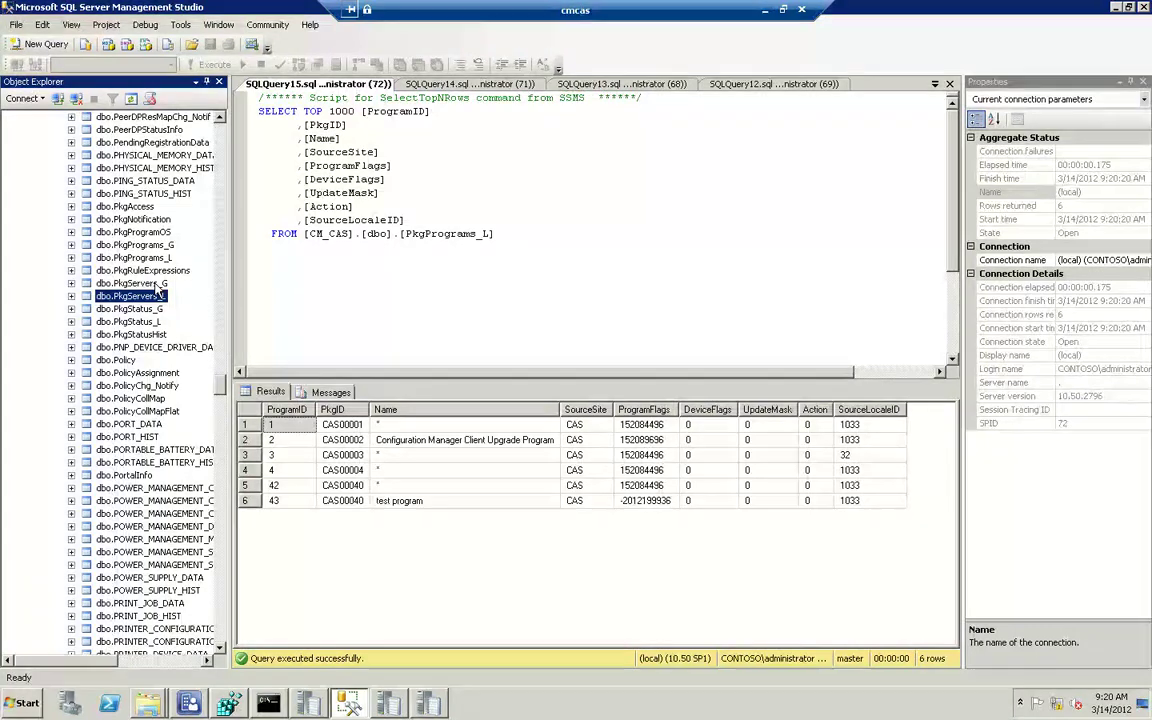
{"action": "left_click", "coordinate": [156, 285]}
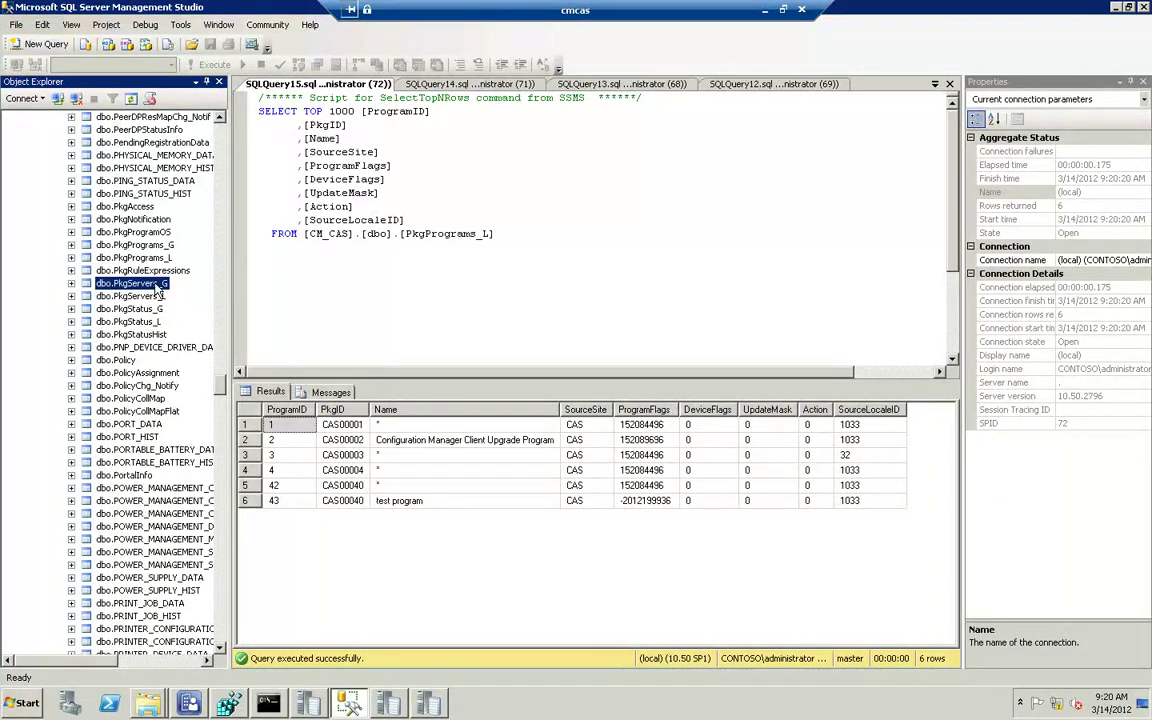
{"action": "right_click", "coordinate": [156, 287]}
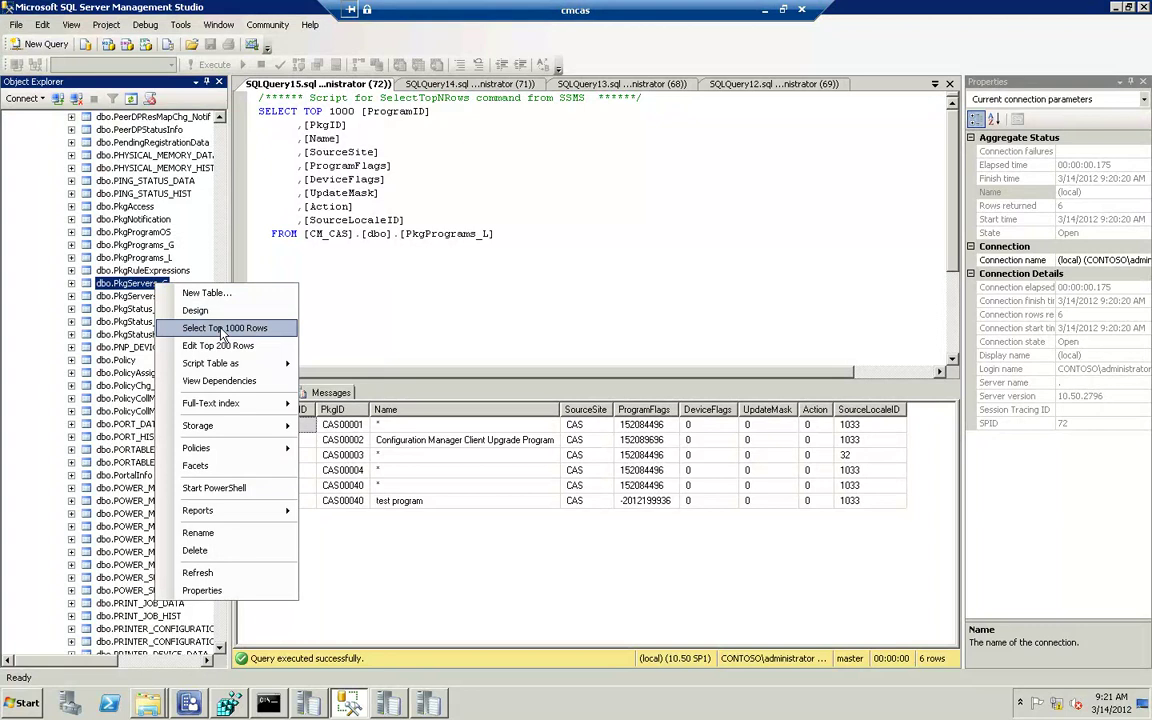
{"action": "left_click", "coordinate": [222, 329]}
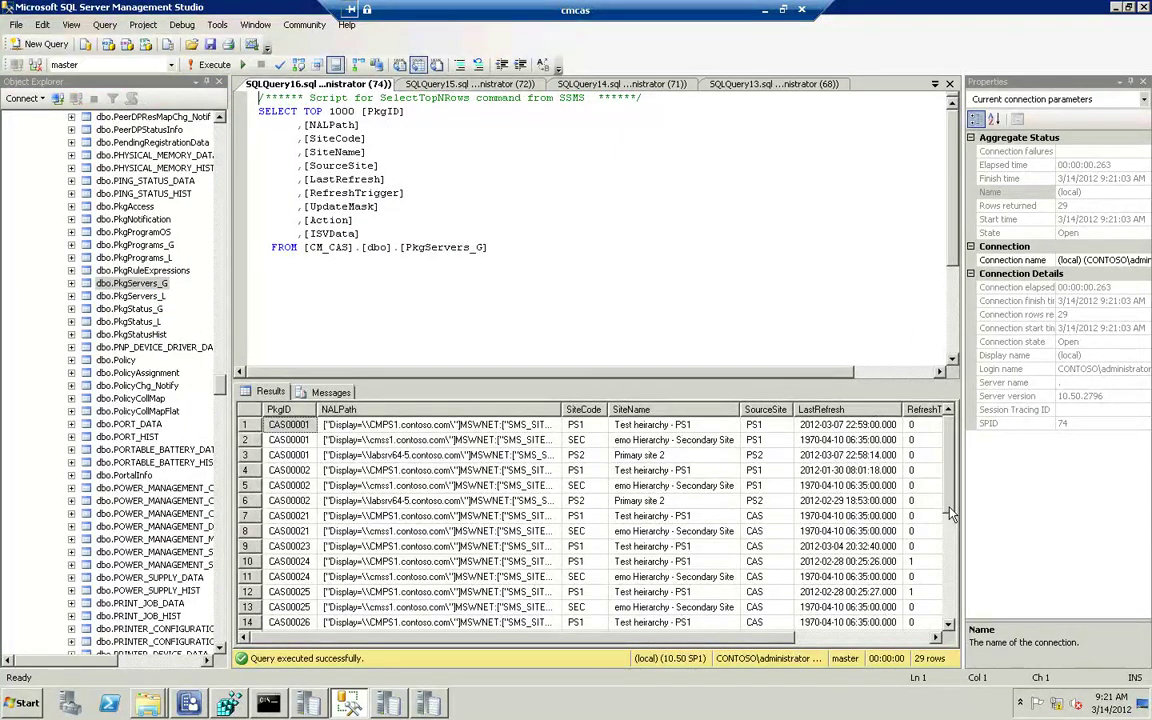
{"action": "left_click", "coordinate": [950, 594]}
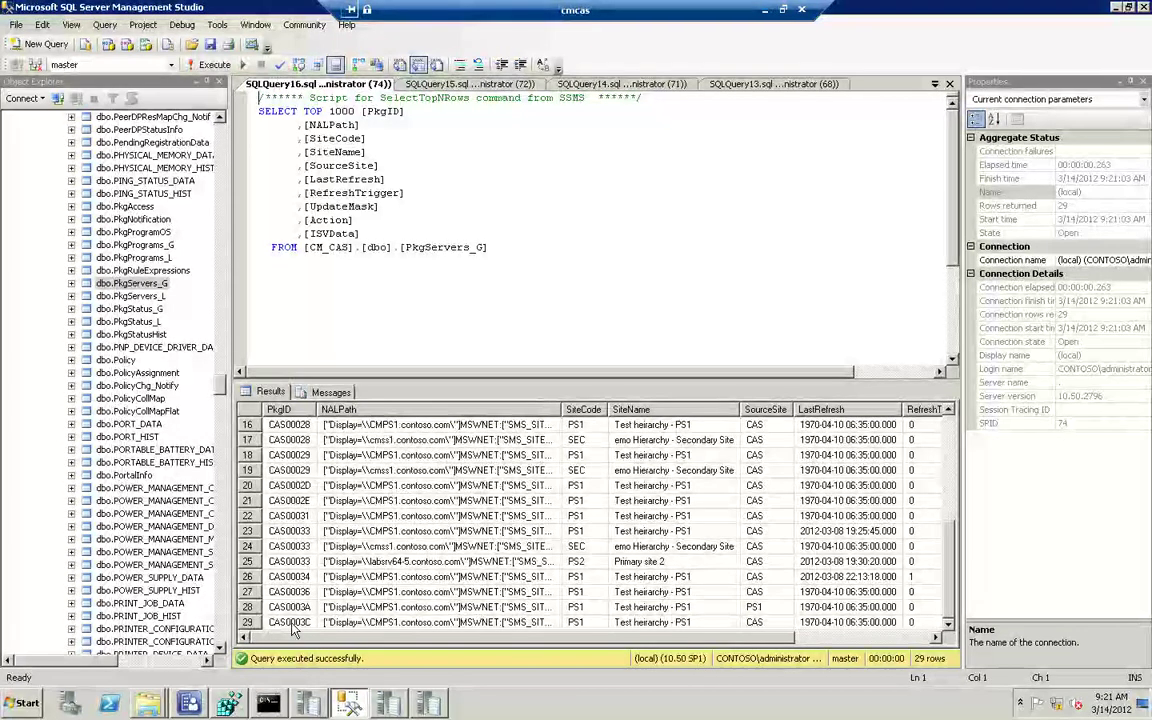
Select the top 1000 rows of dbo.PkgAccess and review the user group access entries for CAS00040.
{"action": "left_click", "coordinate": [137, 209]}
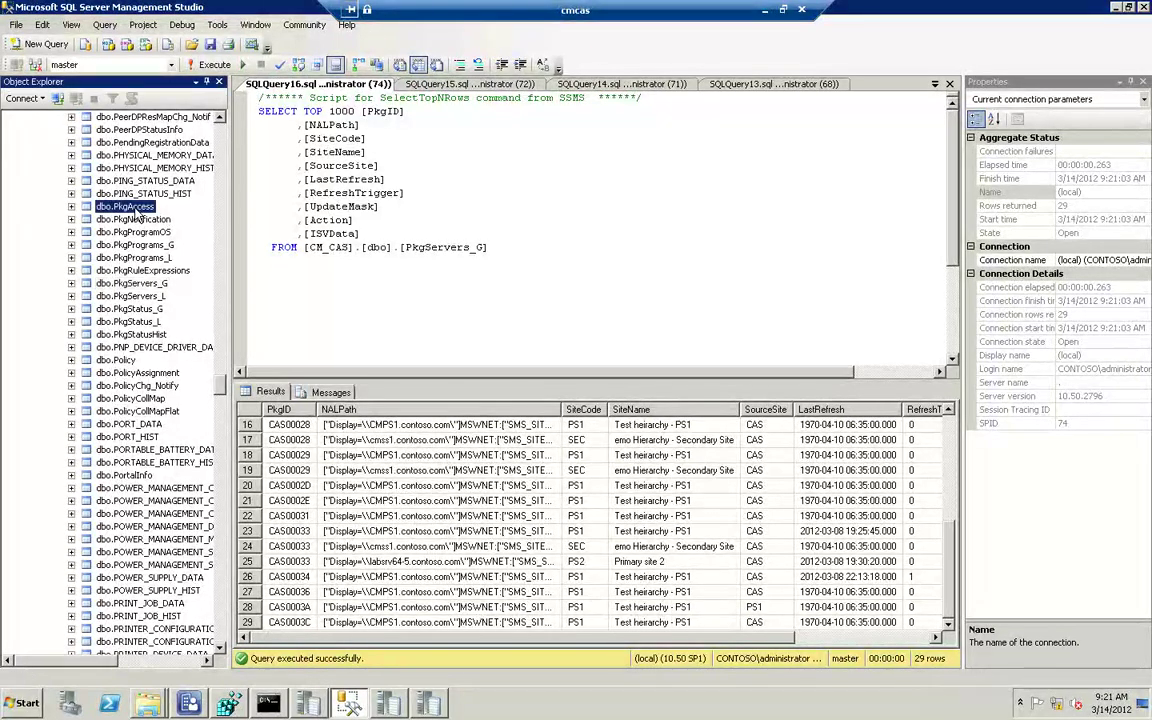
{"action": "right_click", "coordinate": [138, 210]}
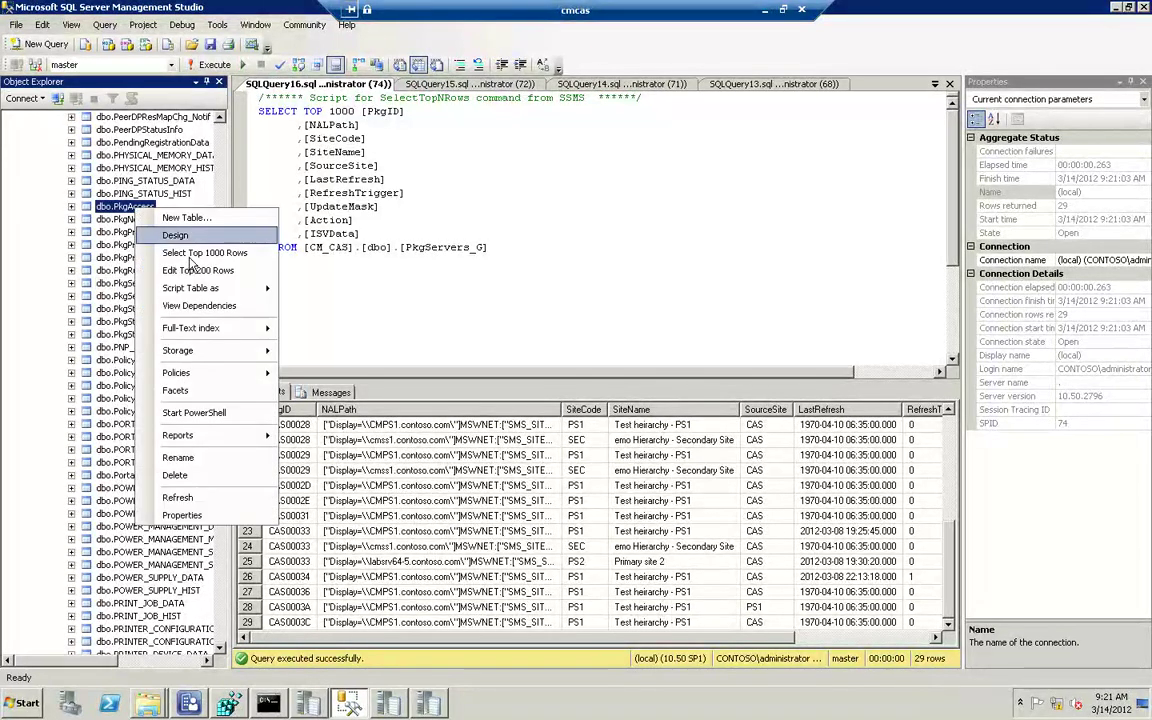
{"action": "left_click", "coordinate": [190, 252]}
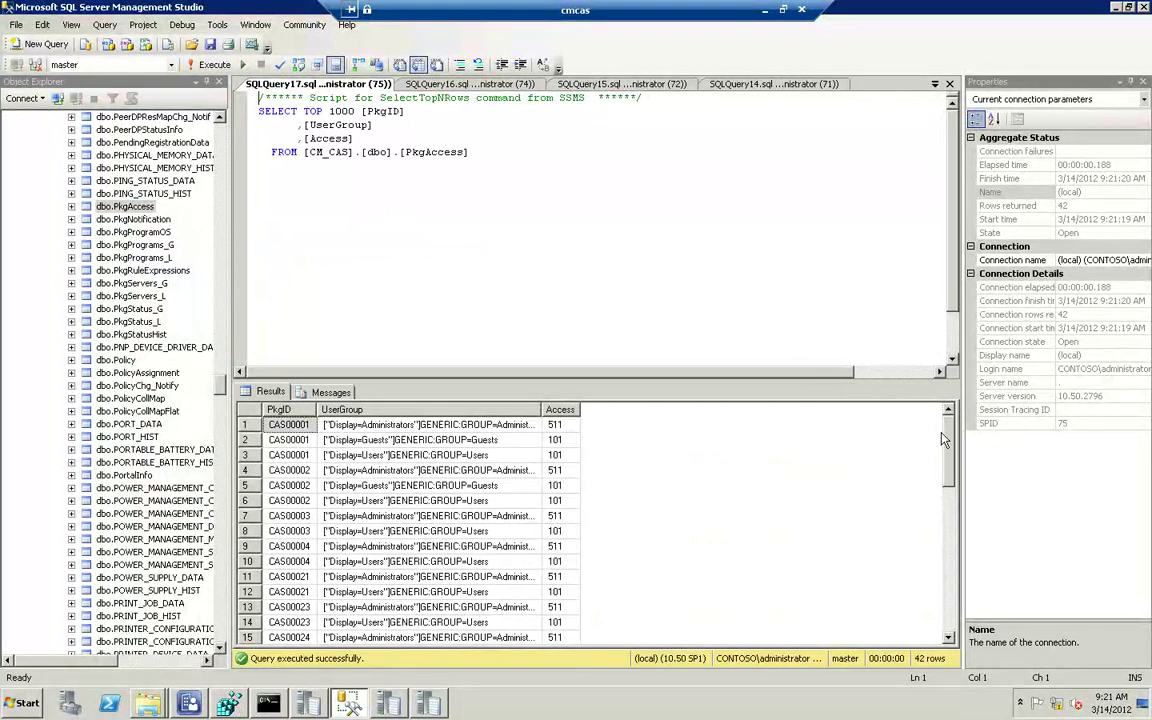
{"action": "scroll", "coordinate": [850, 525], "scroll_direction": "down", "scroll_amount": 9}
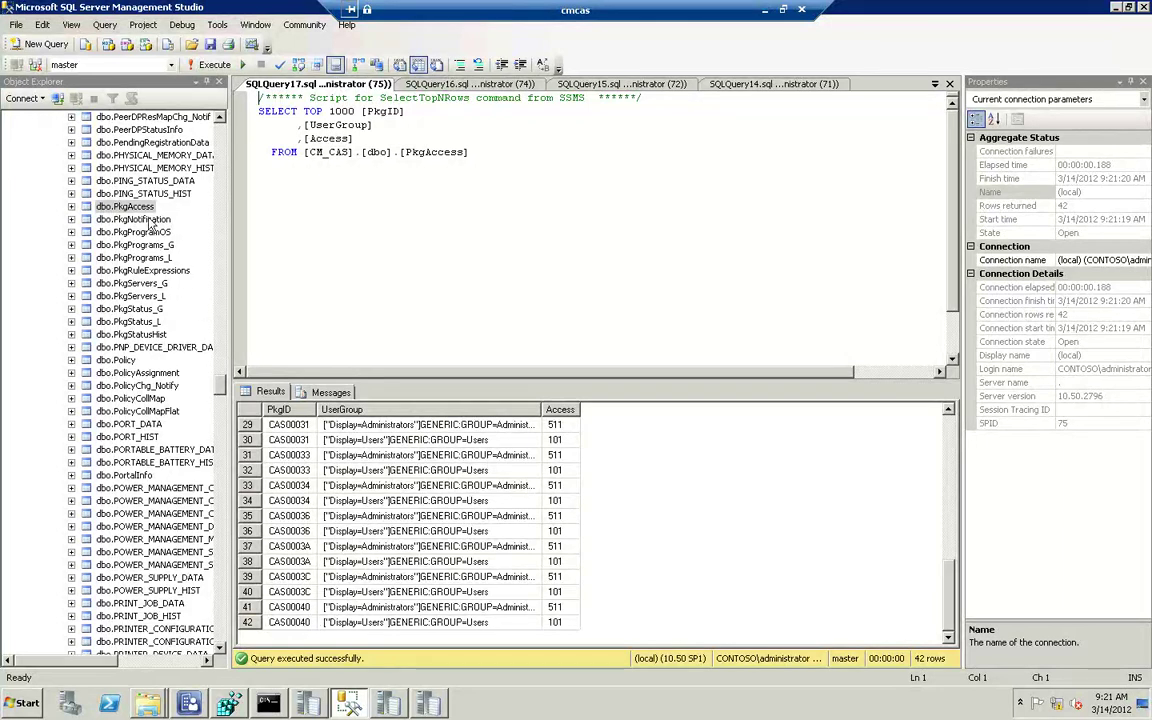
Select the top 1000 rows of dbo.PkgProgramOS to check for program operating system requirements.
{"action": "left_click", "coordinate": [145, 232]}
{"action": "right_click", "coordinate": [145, 232]}
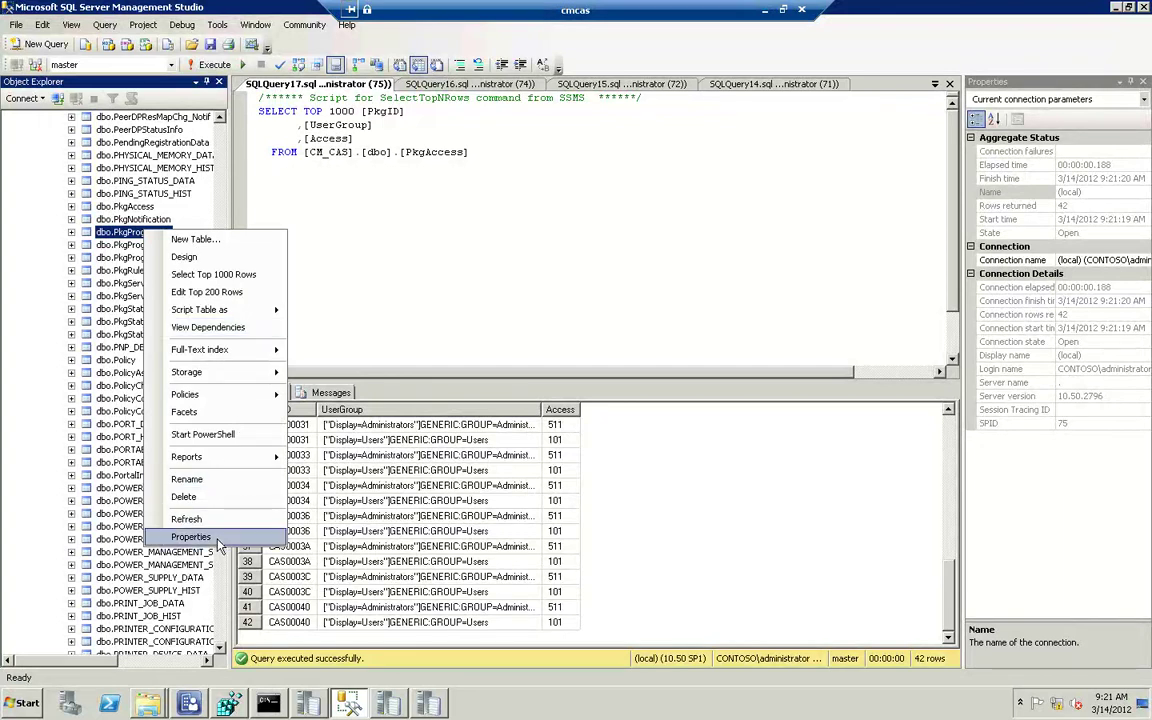
{"action": "left_click", "coordinate": [228, 278]}
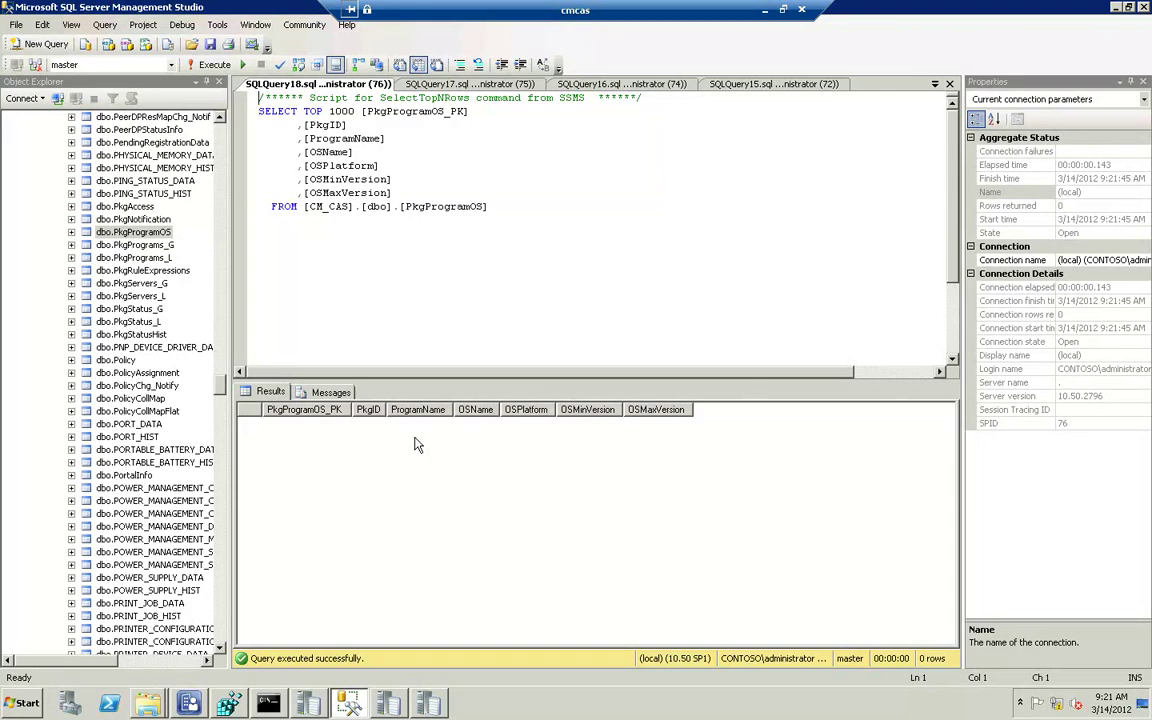
Select the top 1000 rows of dbo.PkgStatus_G and review the package status entries through the last row.
{"action": "right_click", "coordinate": [163, 310]}
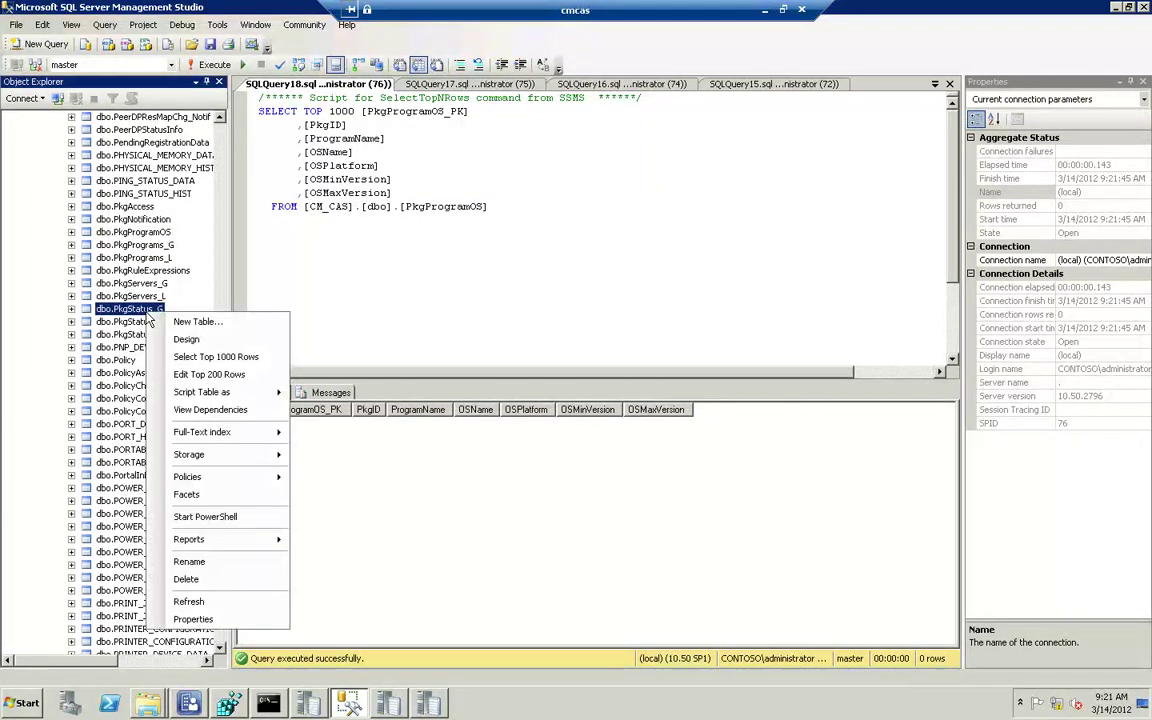
{"action": "left_click", "coordinate": [197, 358]}
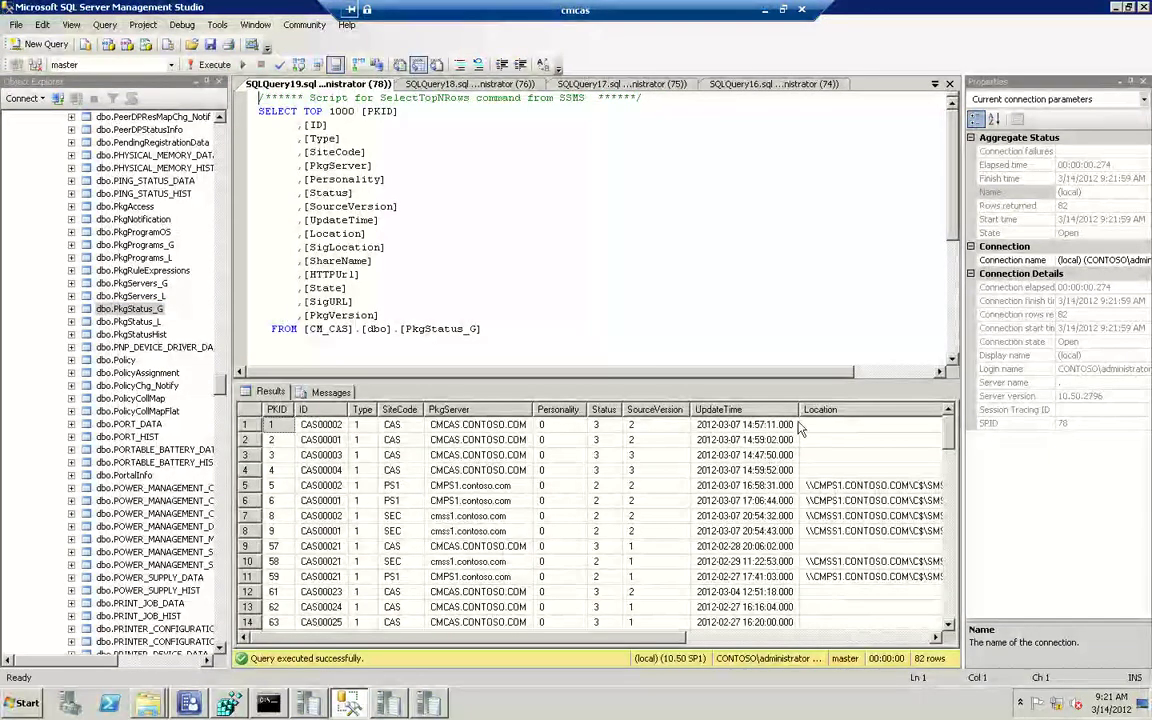
{"action": "left_click_drag", "start_coordinate": [950, 435], "coordinate": [960, 624]}
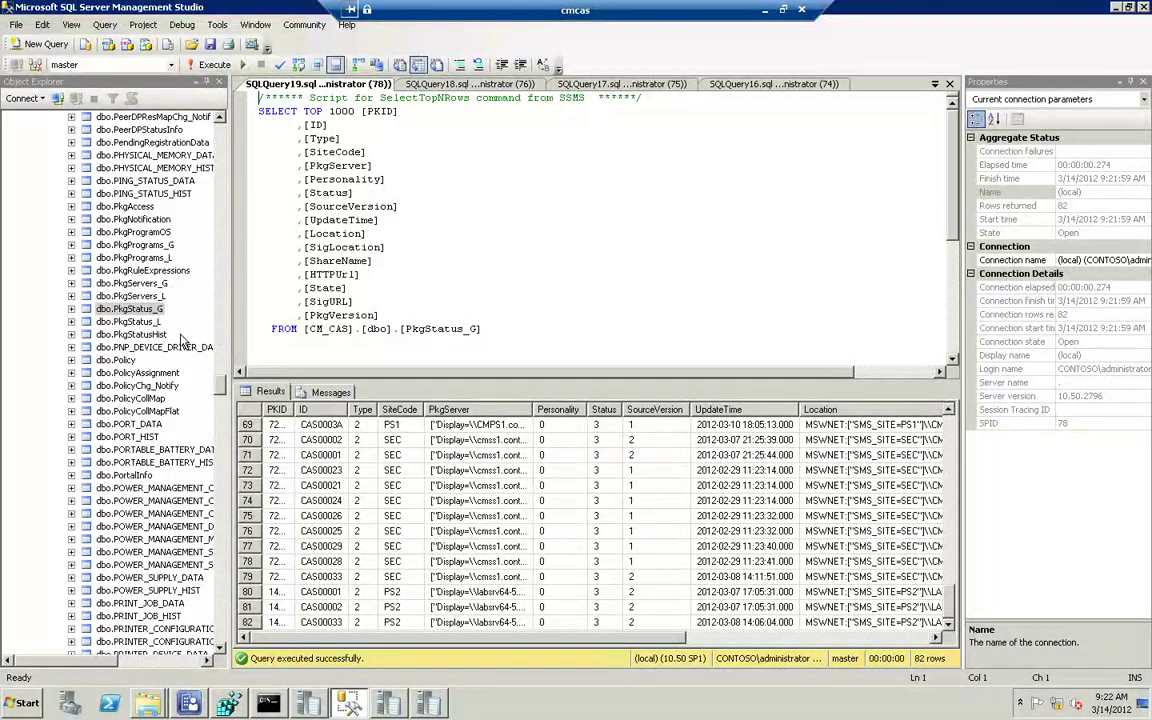
Switch to the Configuration Manager console and add the comment "test" to the Test Package's properties, saving the change.
{"action": "left_click", "coordinate": [187, 704]}
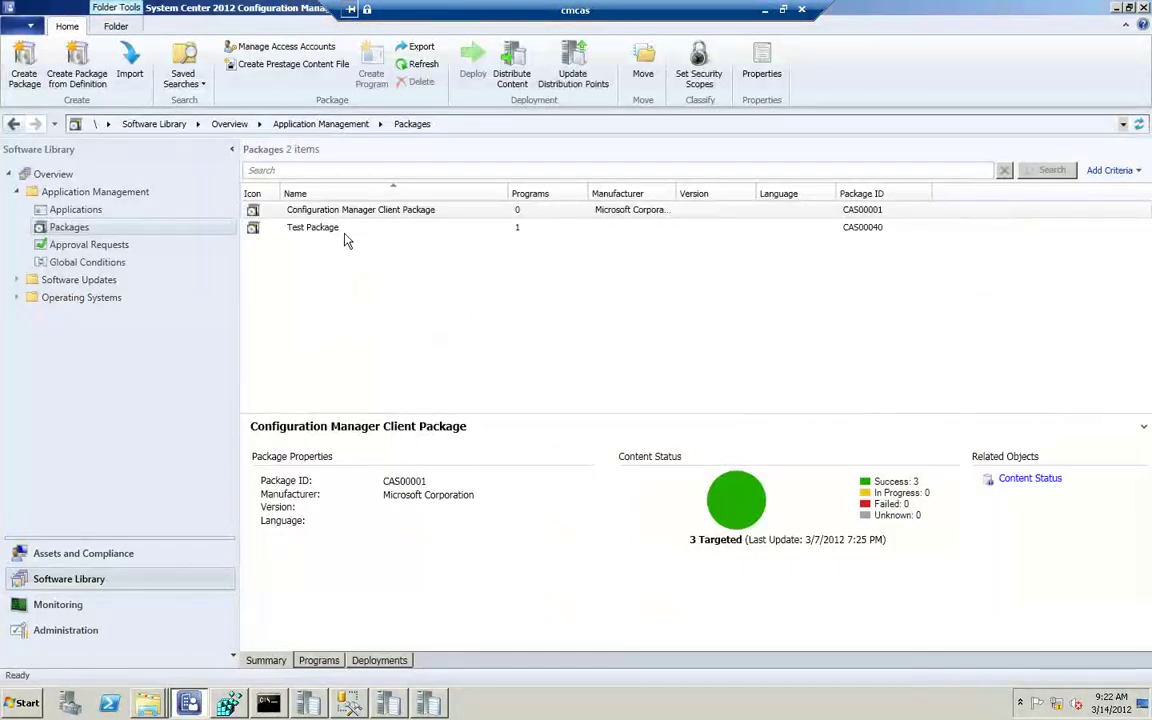
{"action": "left_click", "coordinate": [334, 239]}
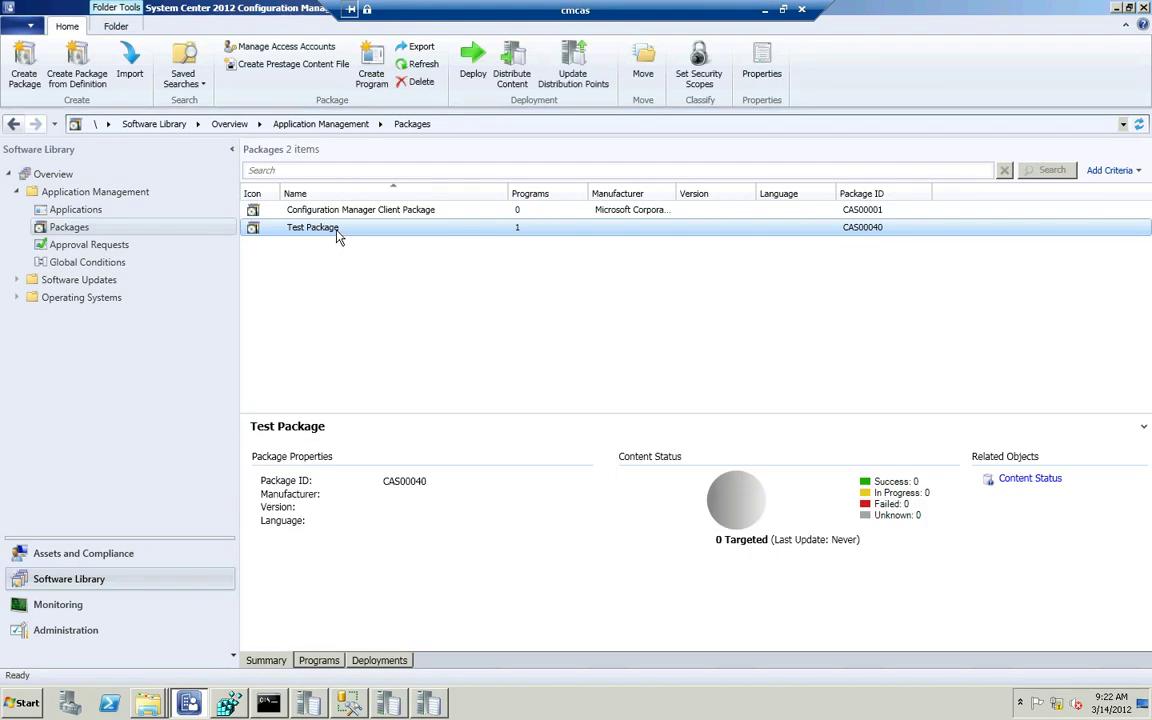
{"action": "right_click", "coordinate": [338, 232]}
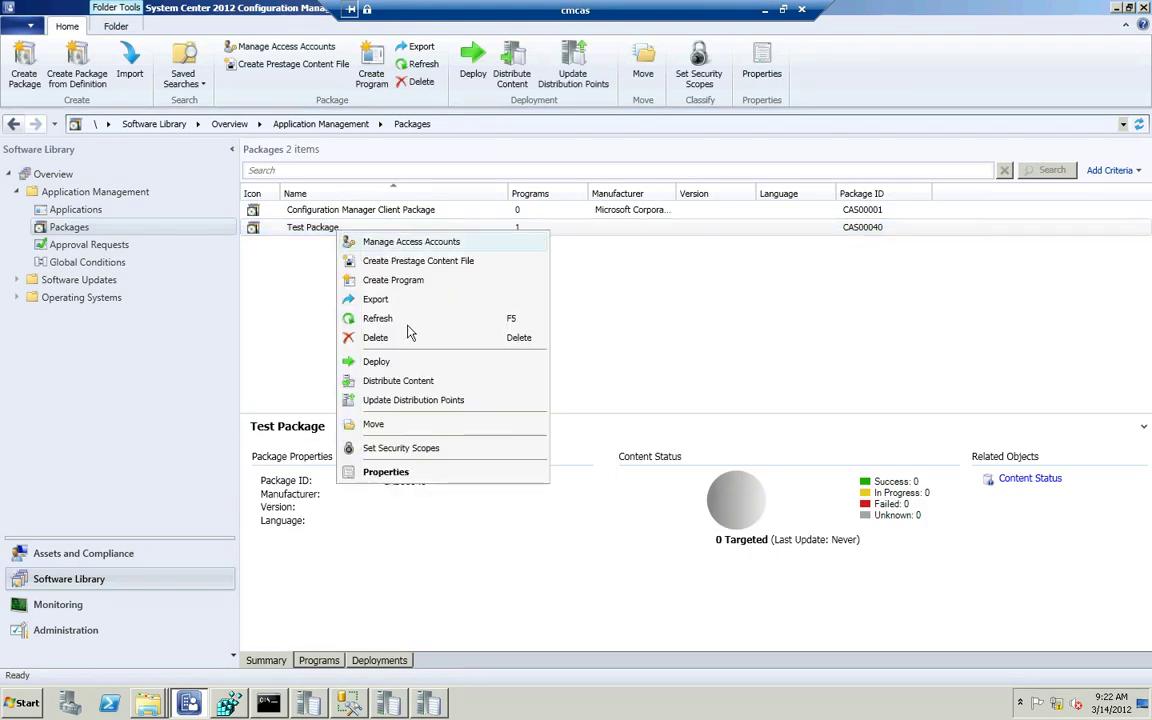
{"action": "left_click", "coordinate": [386, 472]}
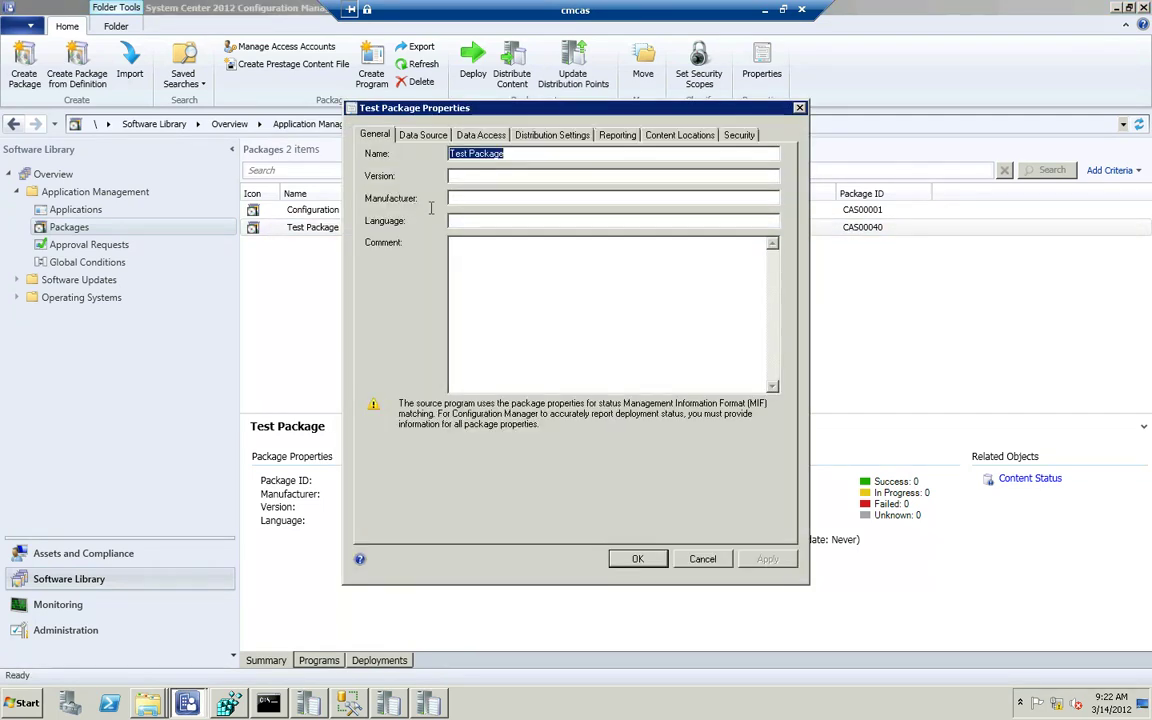
{"action": "left_click", "coordinate": [457, 258]}
{"action": "type", "text": "test"}
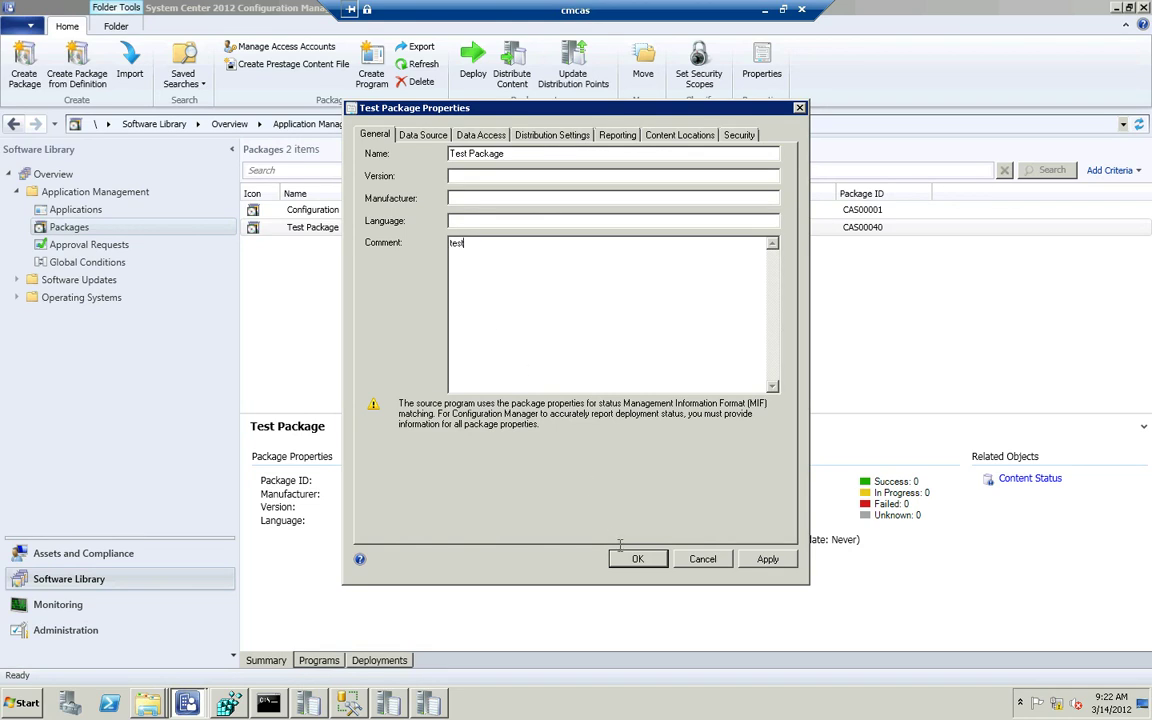
{"action": "left_click", "coordinate": [635, 559]}
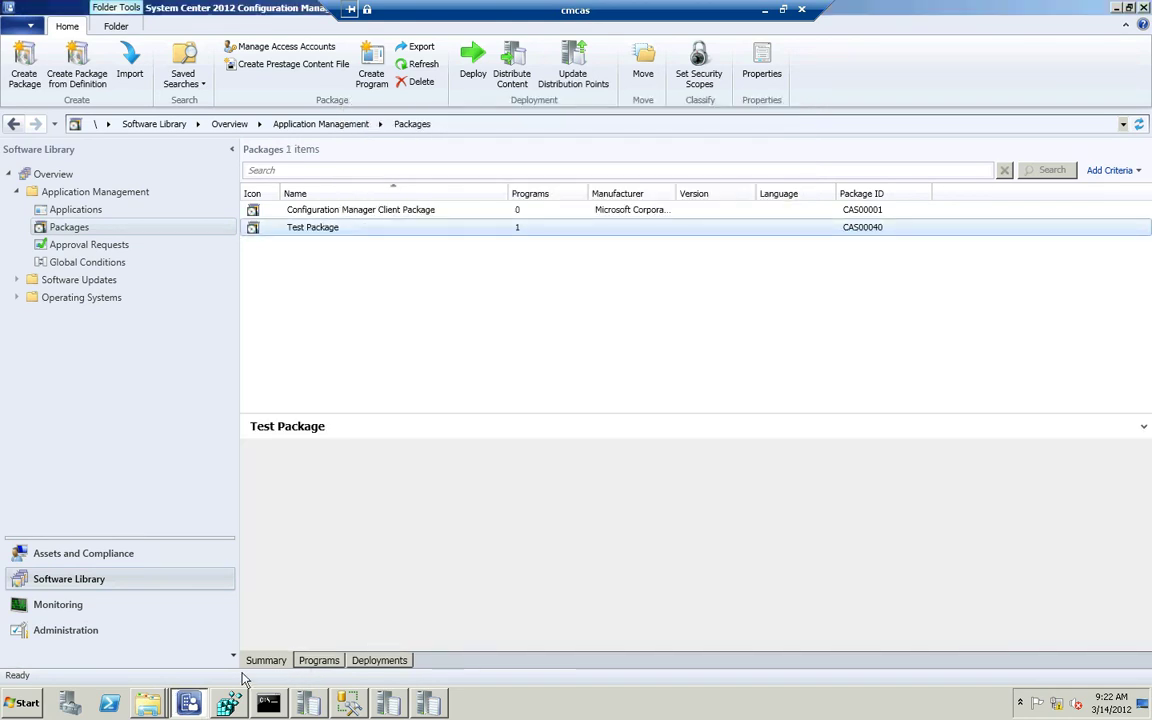
Open the site server's Logs folder, list the most recently modified logs first, and check the SMSProv.log and smsdbmon.log entries.
{"action": "mouse_move", "coordinate": [147, 700]}
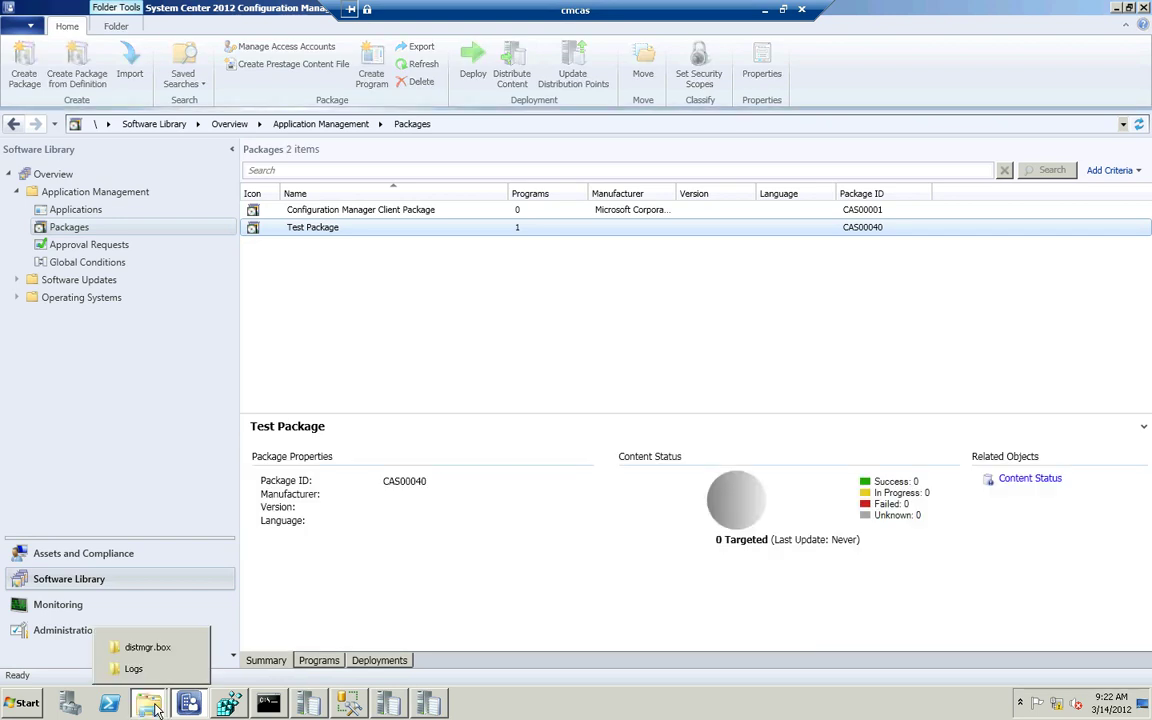
{"action": "left_click", "coordinate": [157, 670]}
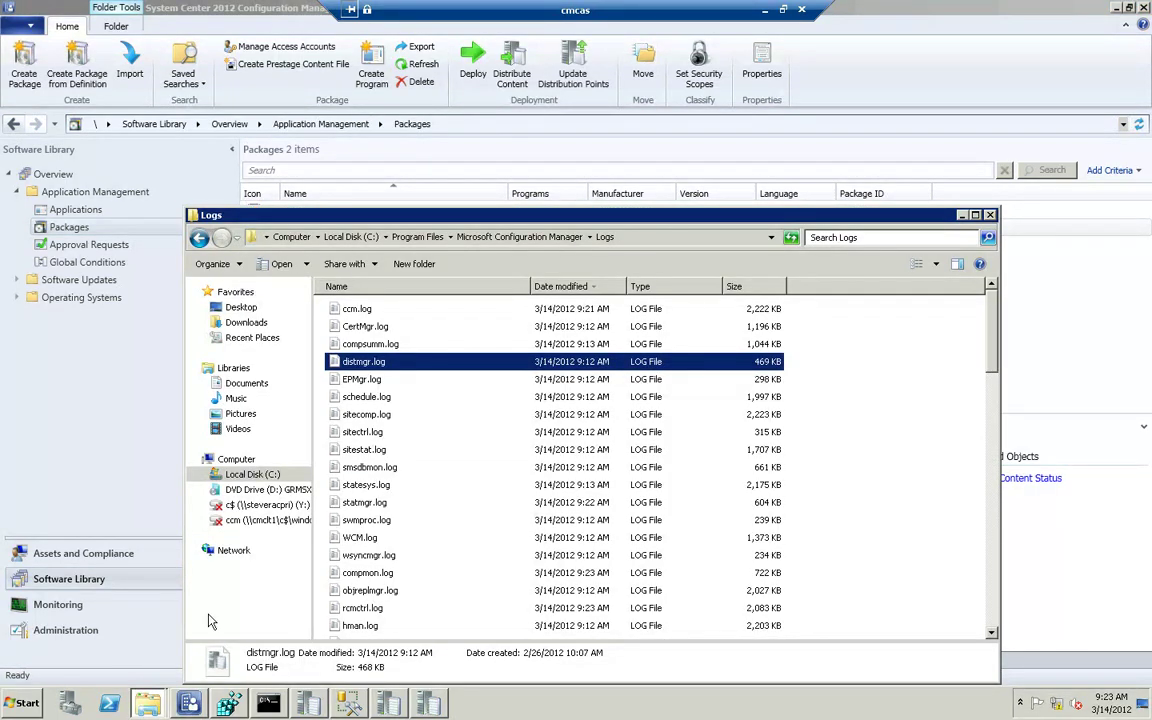
{"action": "left_click", "coordinate": [572, 290]}
{"action": "left_click", "coordinate": [572, 290]}
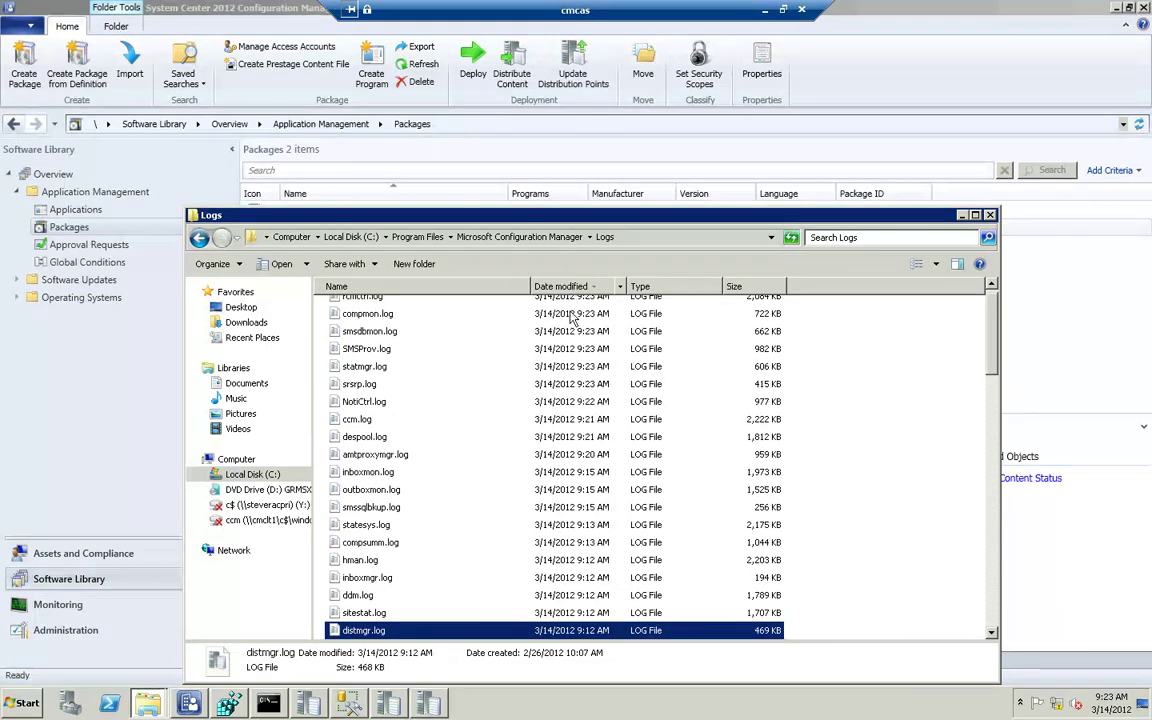
{"action": "left_click", "coordinate": [377, 351]}
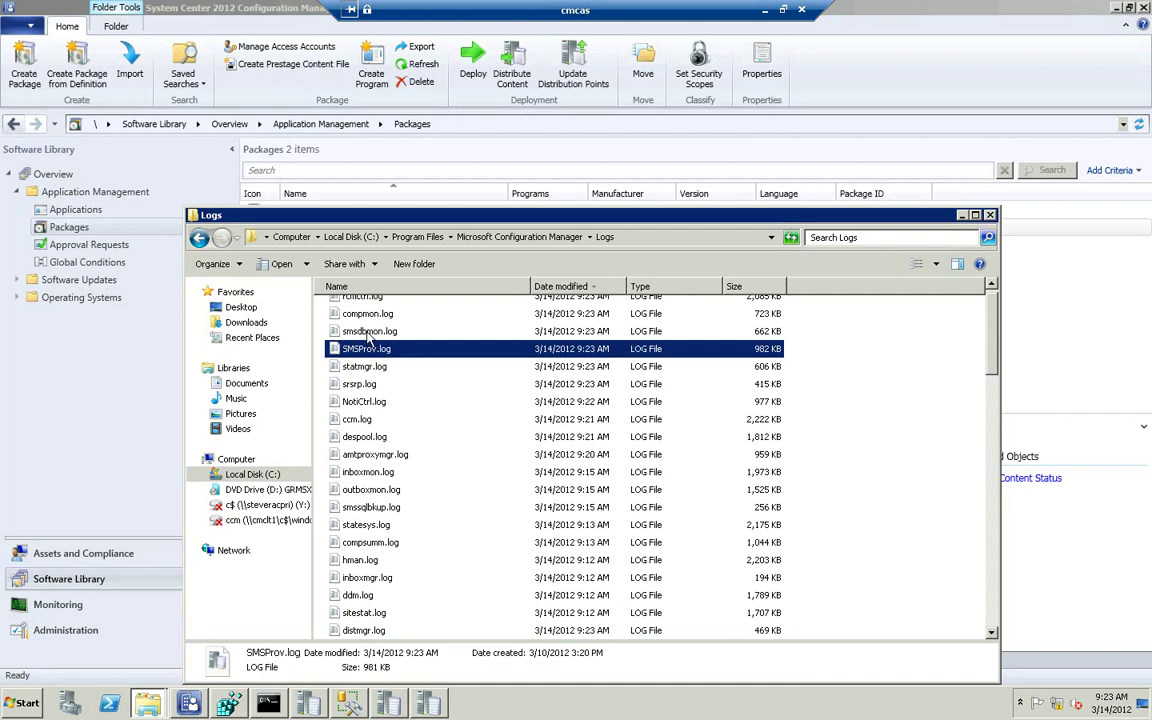
{"action": "left_click", "coordinate": [369, 333]}
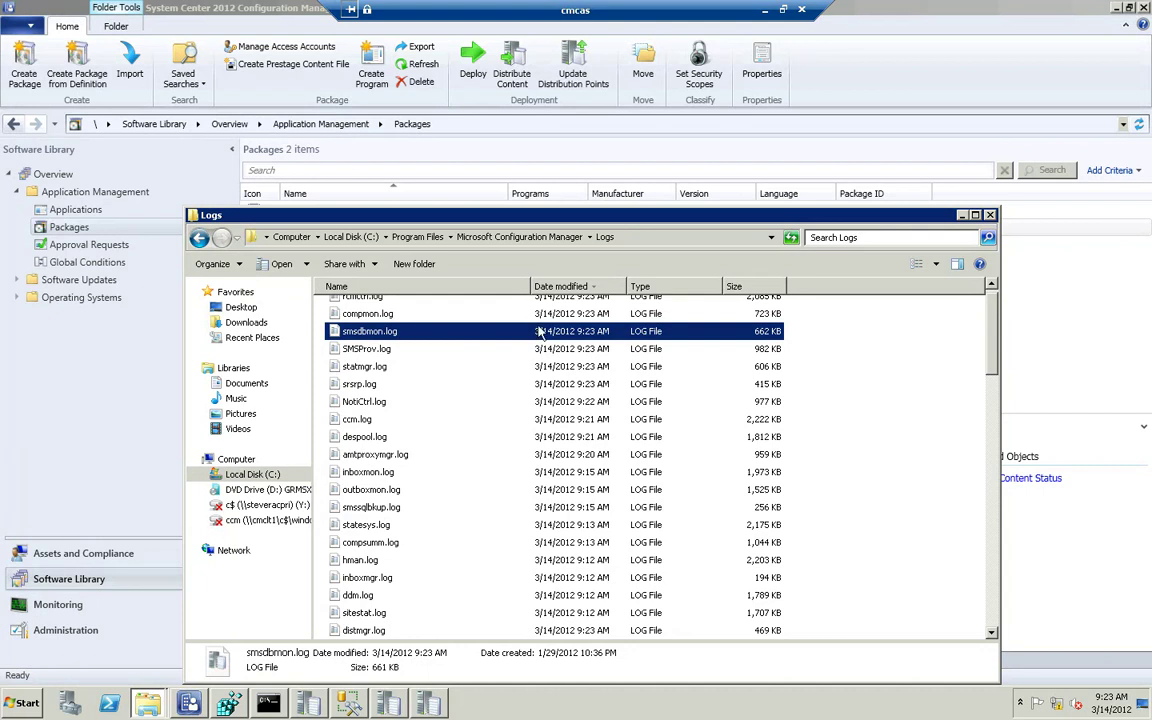
Re-sort the Logs folder by newest modification date, check the distmgr.log and rcmctrl.log entries, and minimize the folder.
{"action": "left_click", "coordinate": [572, 287]}
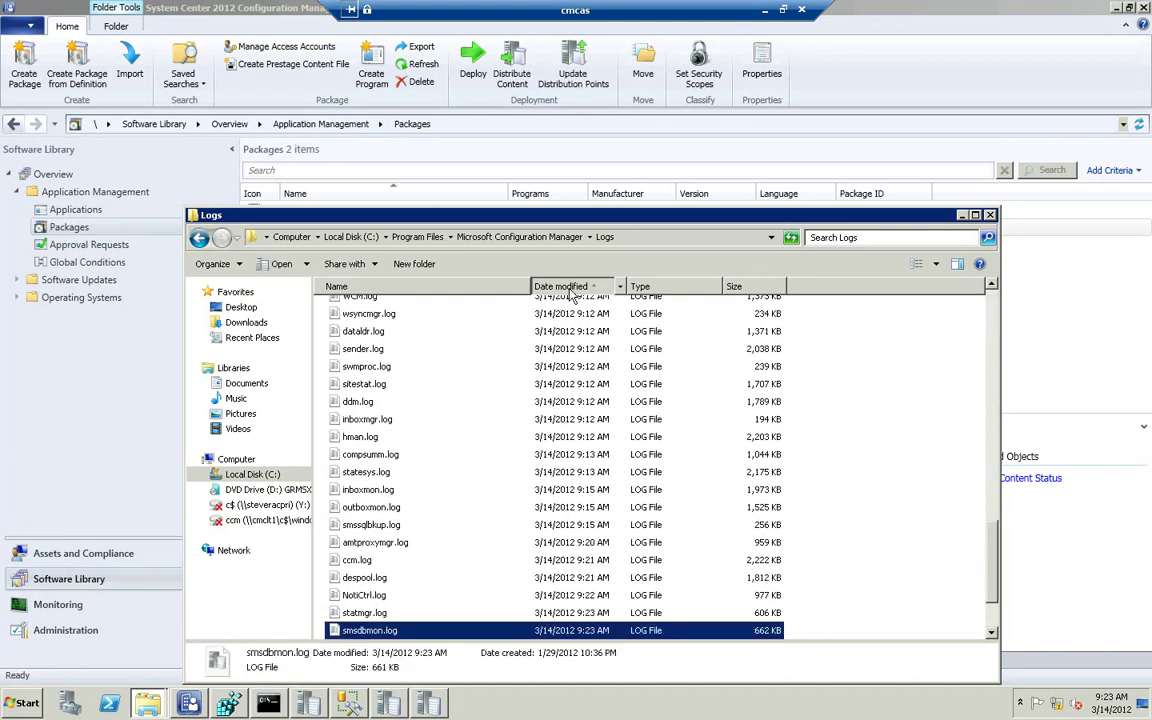
{"action": "left_click", "coordinate": [572, 287]}
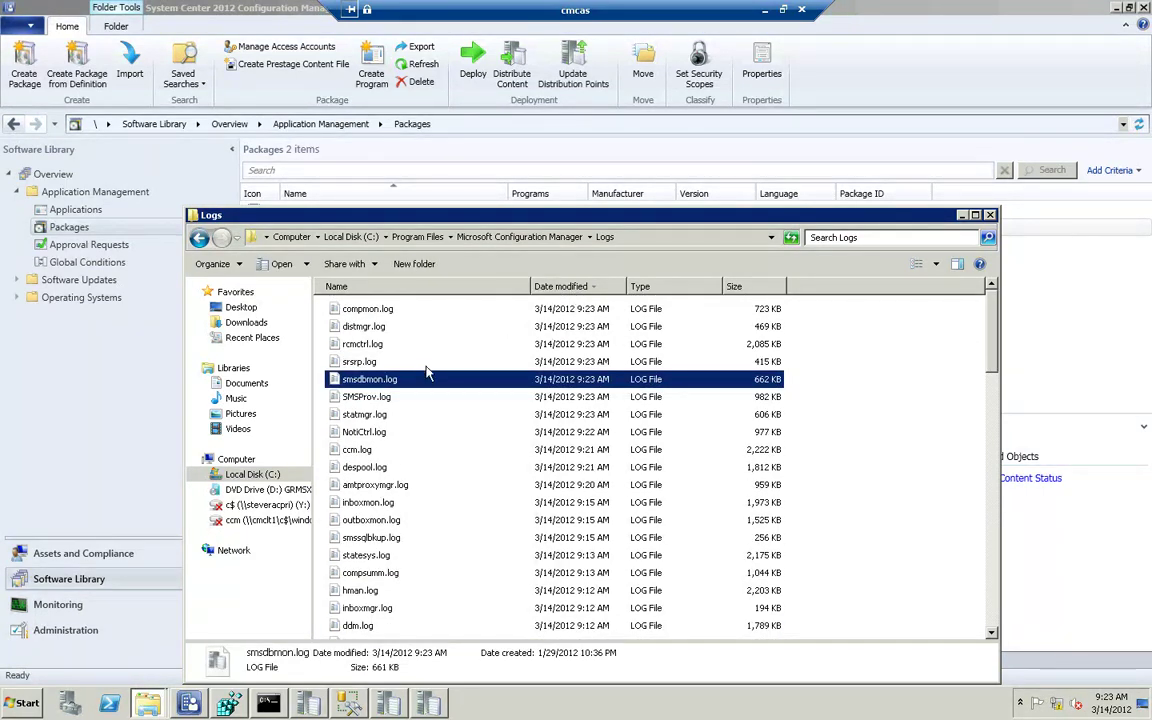
{"action": "left_click", "coordinate": [365, 327]}
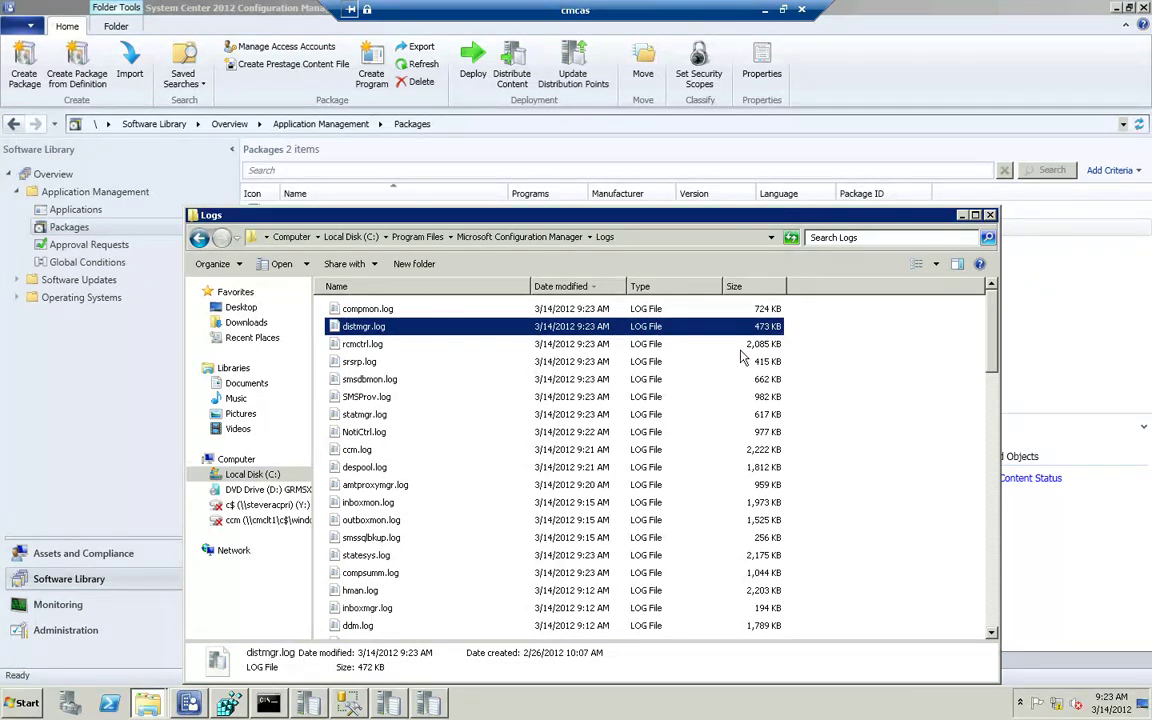
{"action": "left_click", "coordinate": [362, 344]}
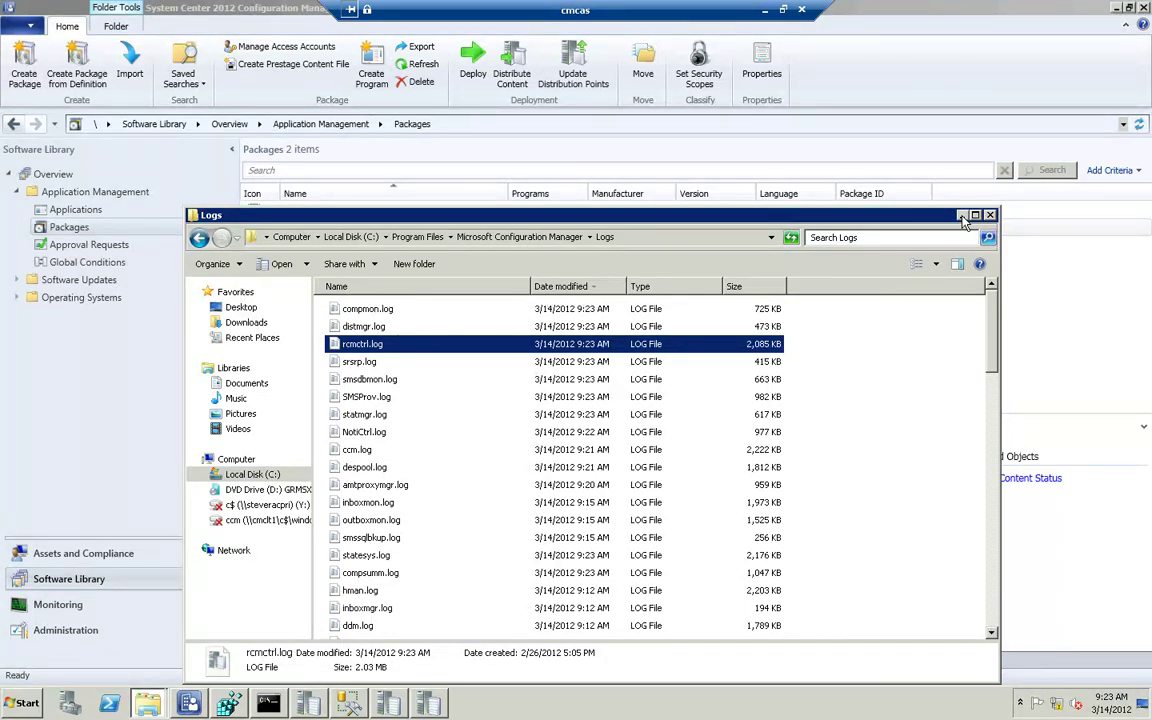
{"action": "left_click", "coordinate": [962, 216]}
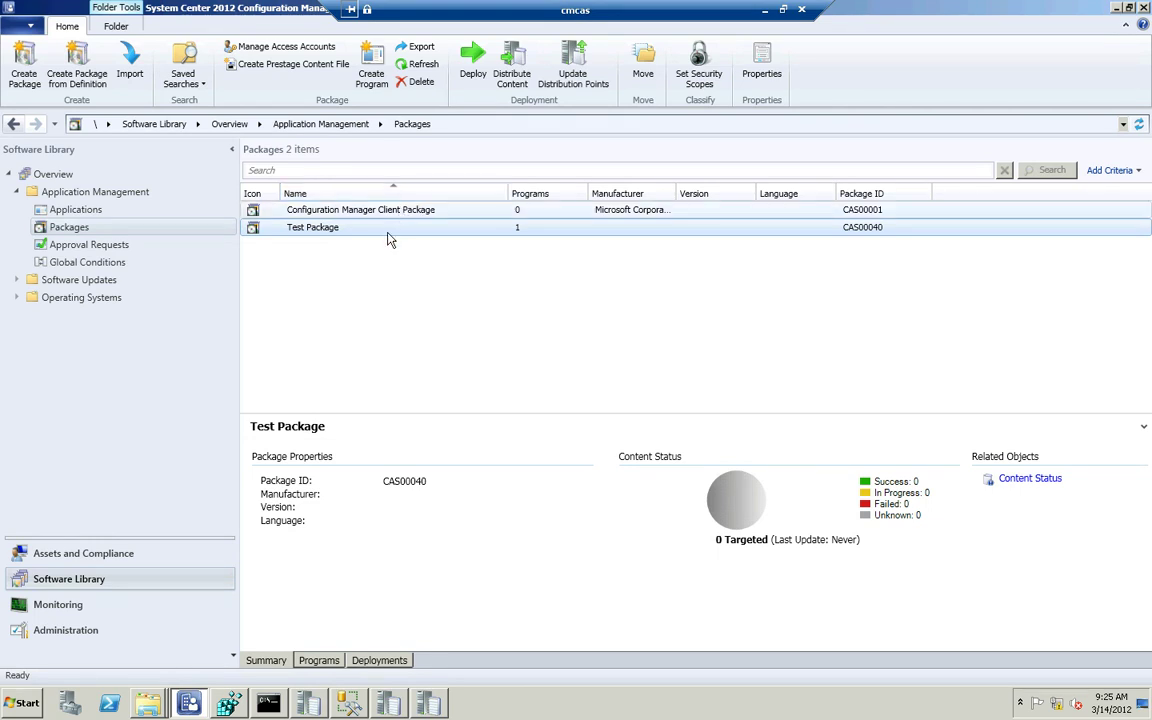
Start a deployment of Test Package and target it at the All Systems device collection.
{"action": "right_click", "coordinate": [389, 236]}
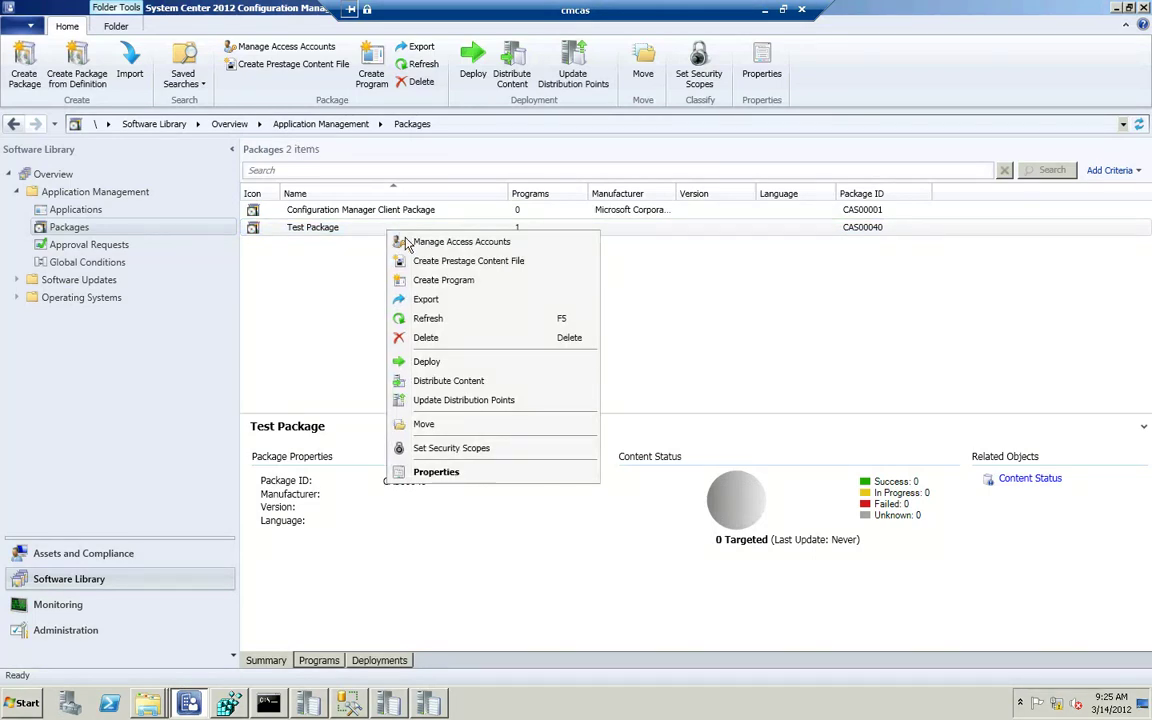
{"action": "left_click", "coordinate": [427, 362]}
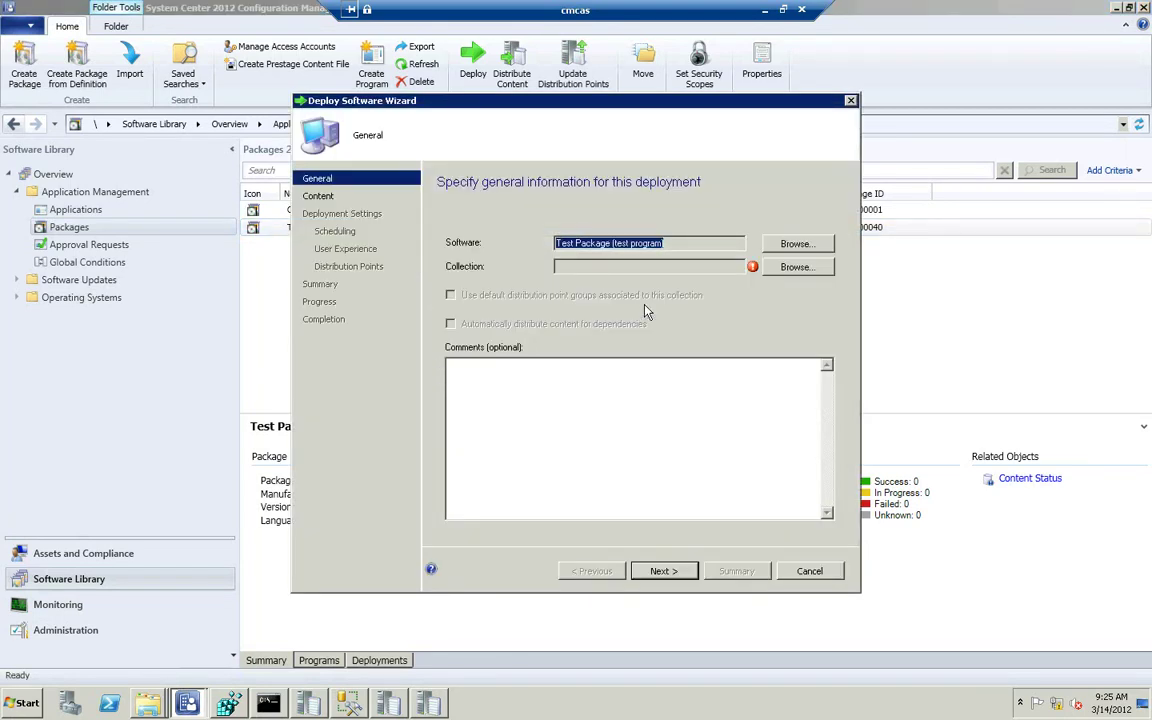
{"action": "left_click", "coordinate": [784, 270]}
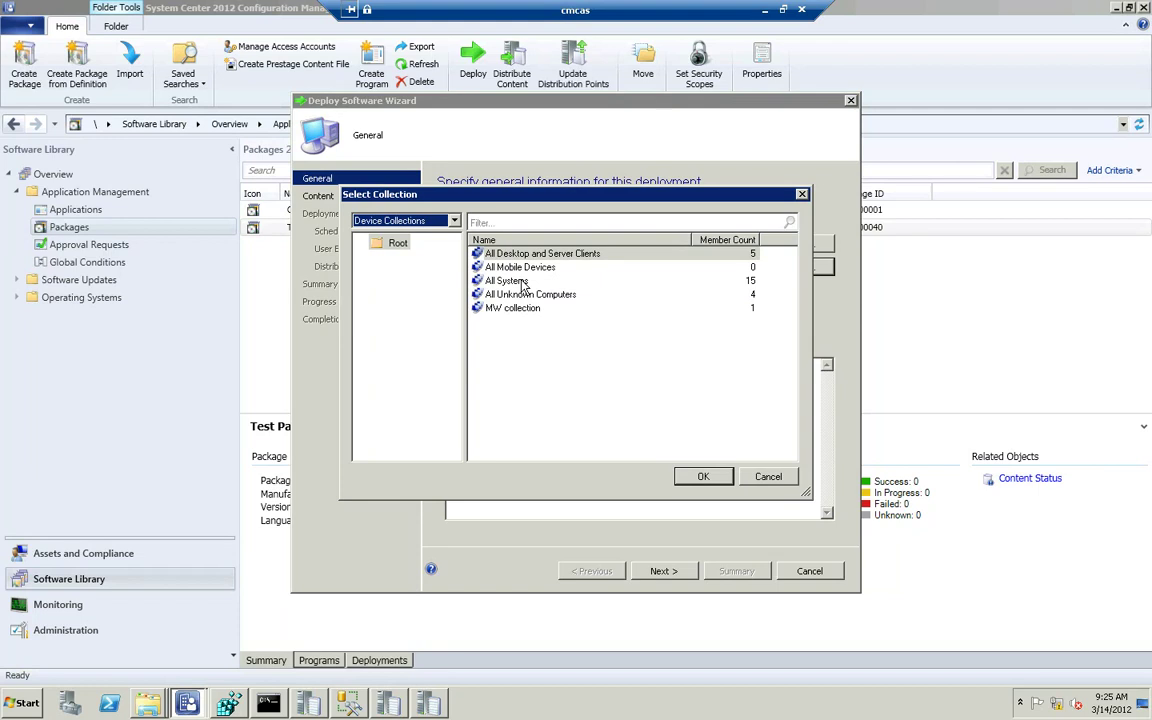
{"action": "left_click", "coordinate": [510, 281]}
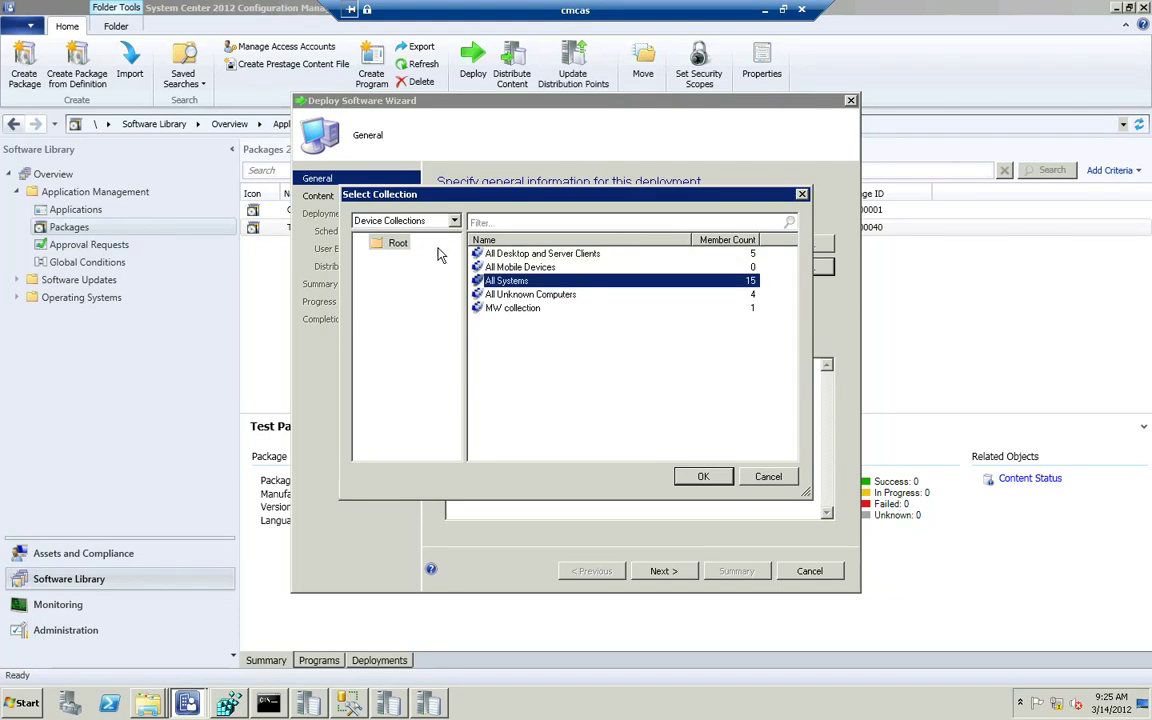
{"action": "left_click", "coordinate": [700, 476]}
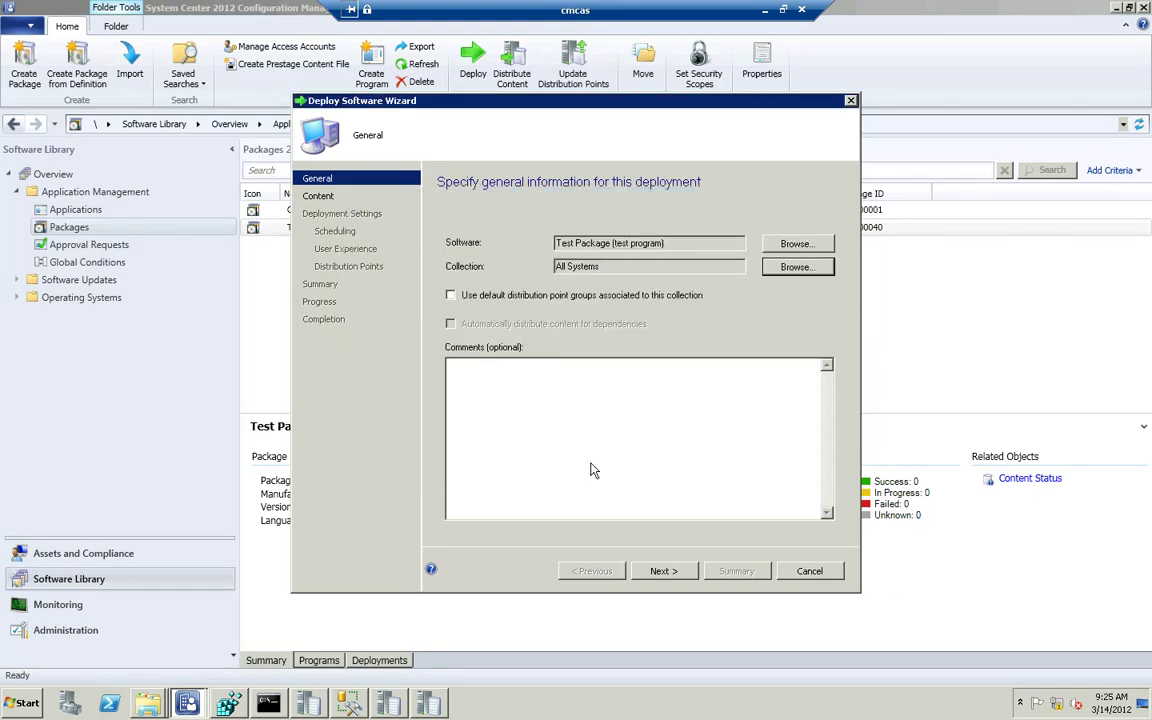
{"action": "left_click", "coordinate": [665, 572]}
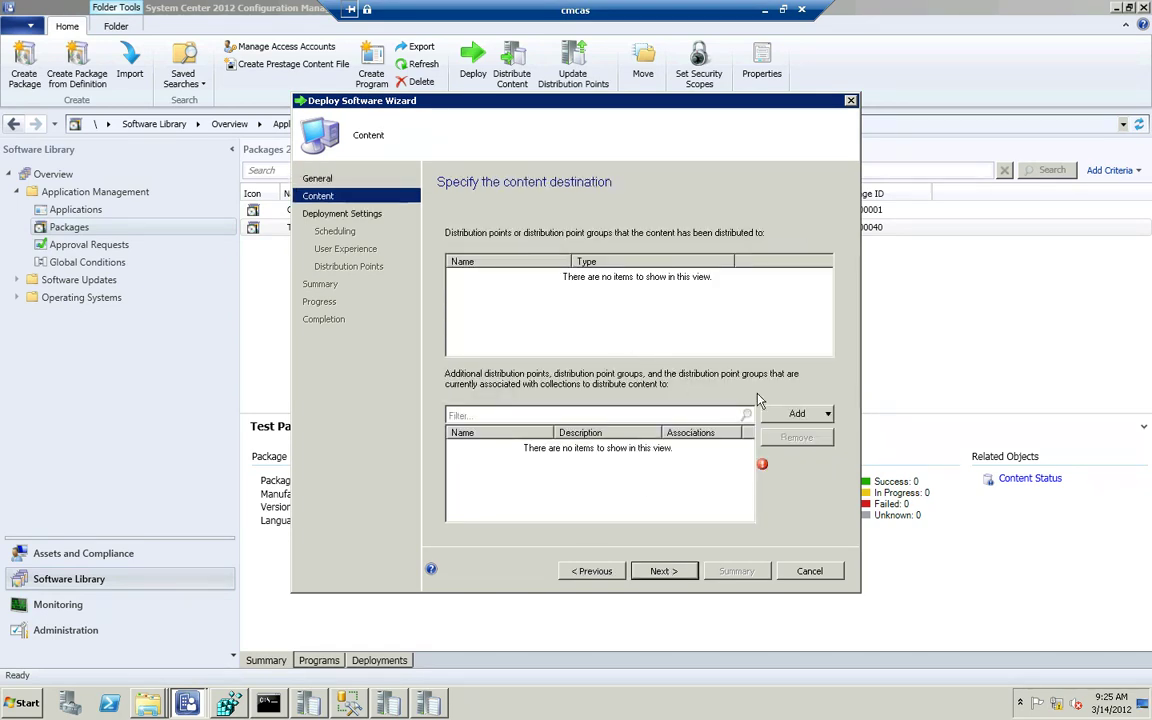
Add the distribution point \\CMPS1.contoso.com as the deployment's content destination.
{"action": "left_click", "coordinate": [826, 415]}
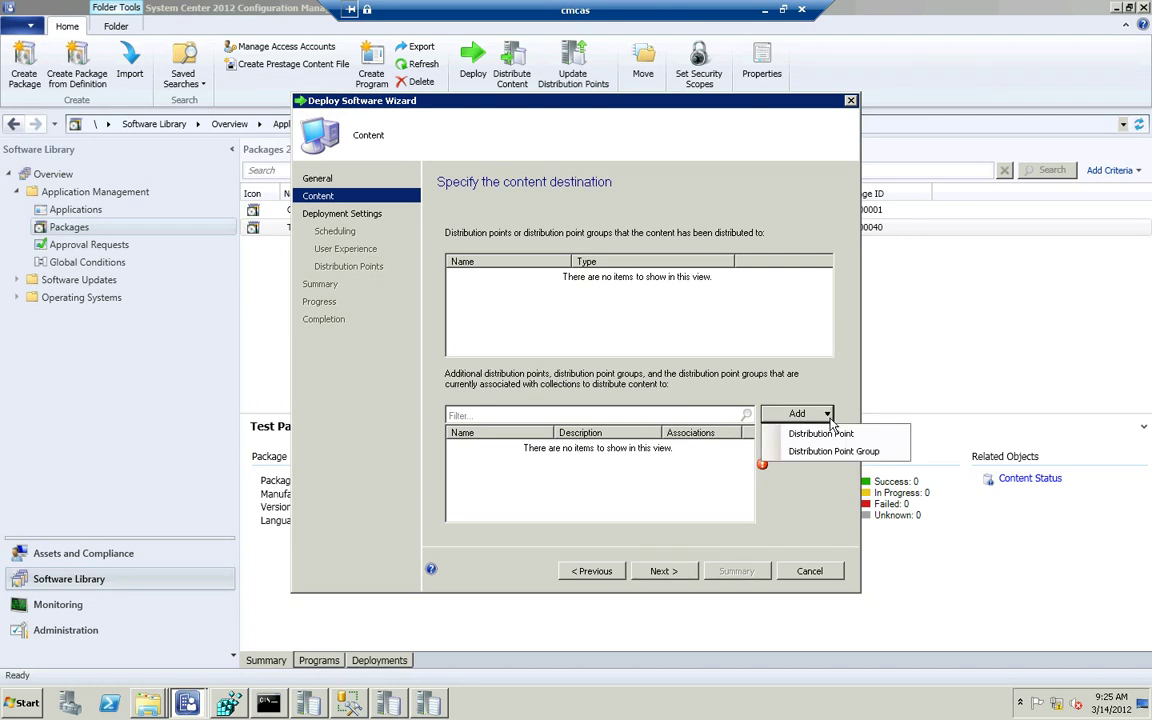
{"action": "left_click", "coordinate": [822, 434]}
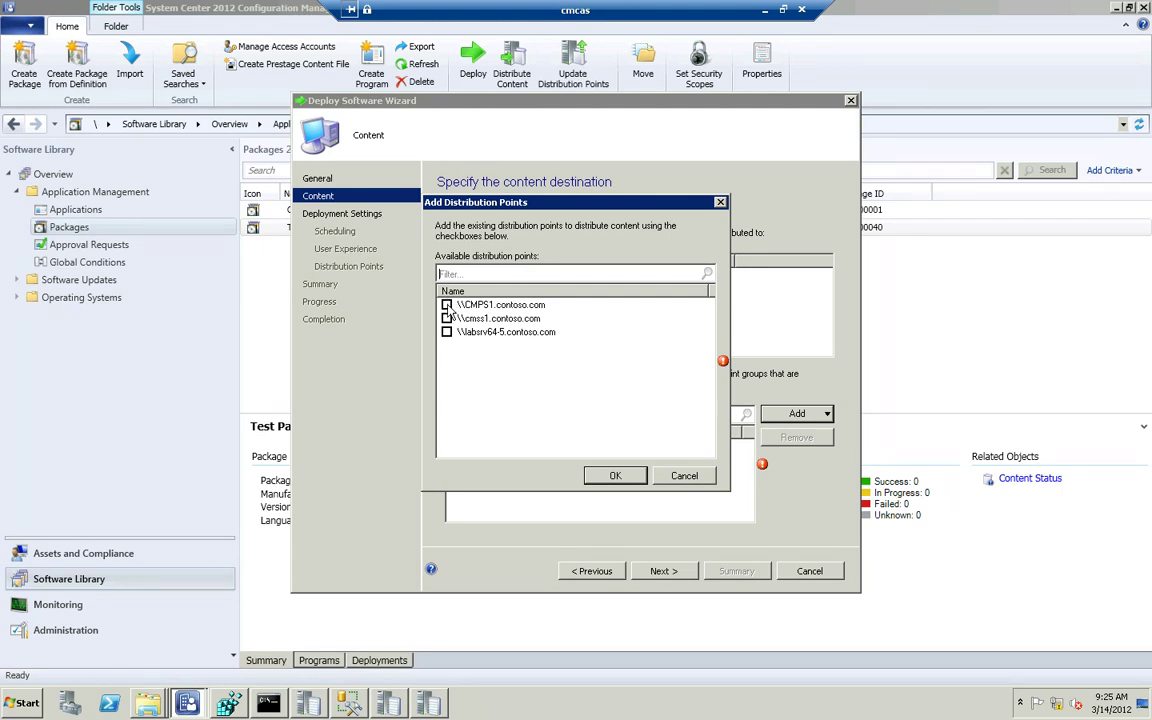
{"action": "left_click", "coordinate": [447, 305]}
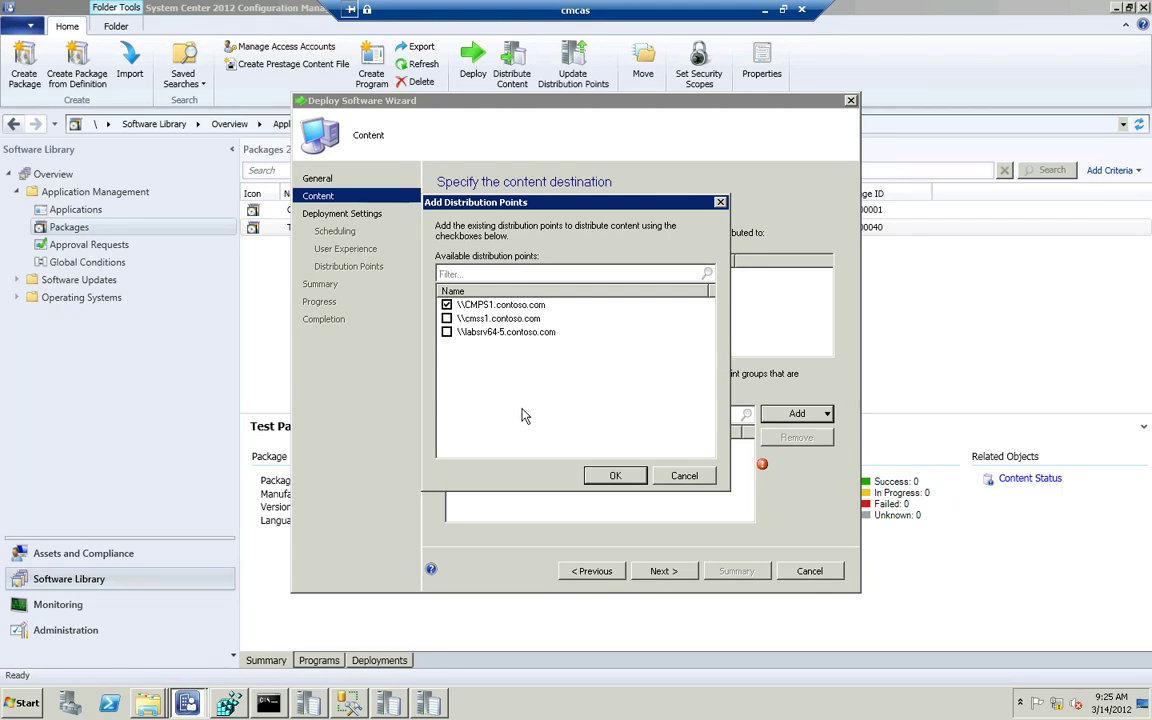
{"action": "left_click", "coordinate": [614, 476]}
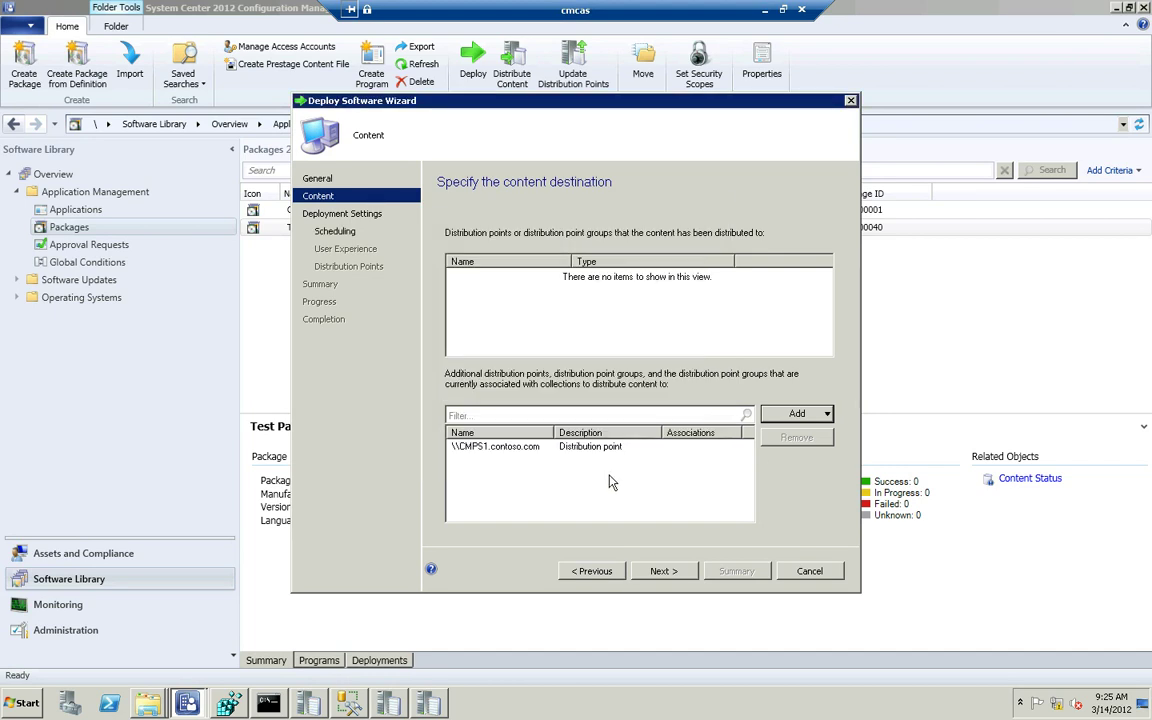
{"action": "left_click", "coordinate": [676, 571]}
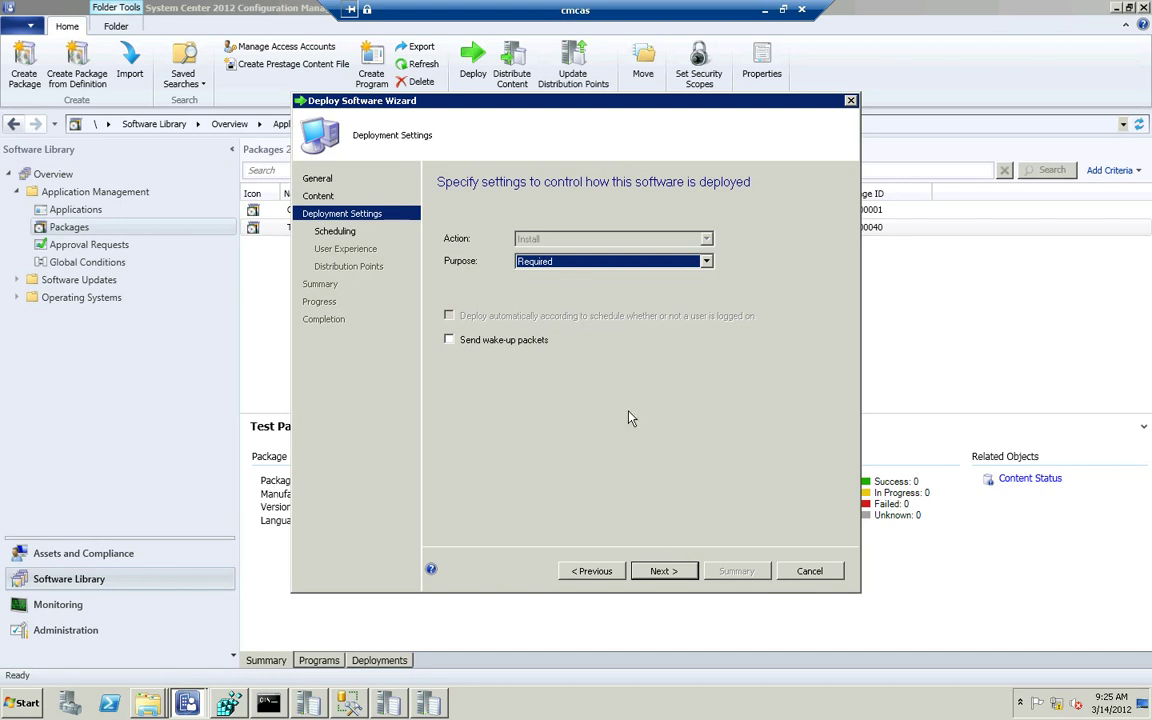
Set the deployment purpose to Available.
{"action": "left_click", "coordinate": [595, 266]}
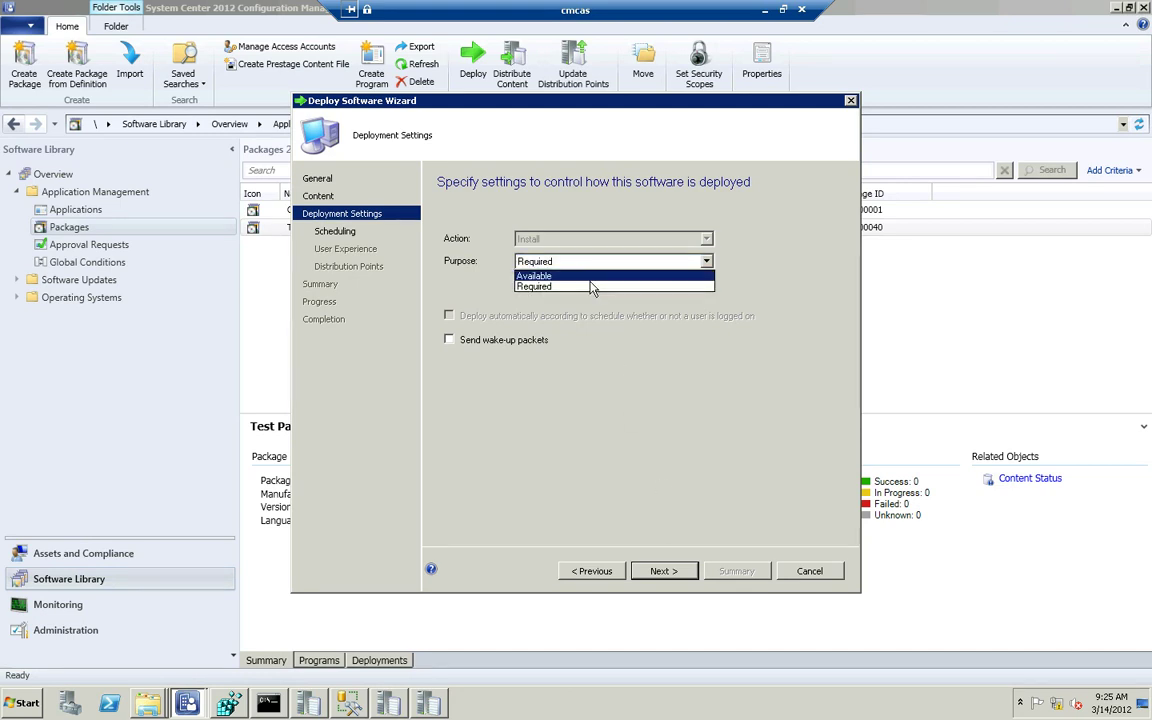
{"action": "left_click", "coordinate": [590, 288]}
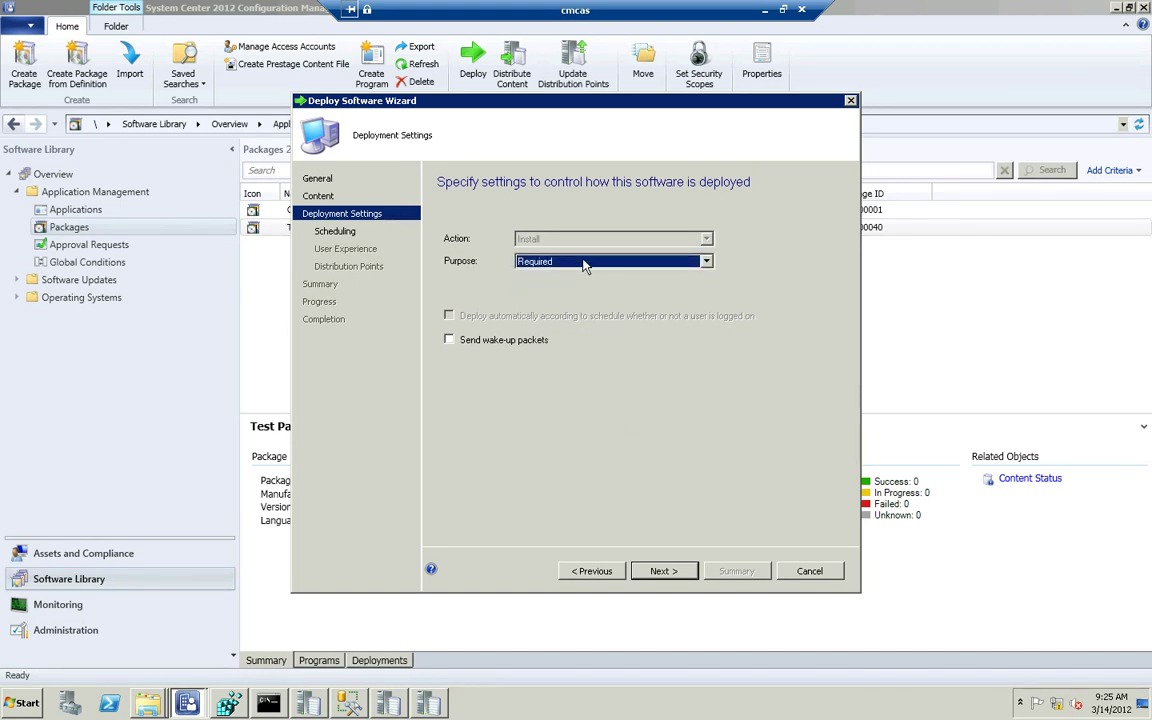
{"action": "left_click", "coordinate": [586, 262]}
{"action": "left_click", "coordinate": [584, 276]}
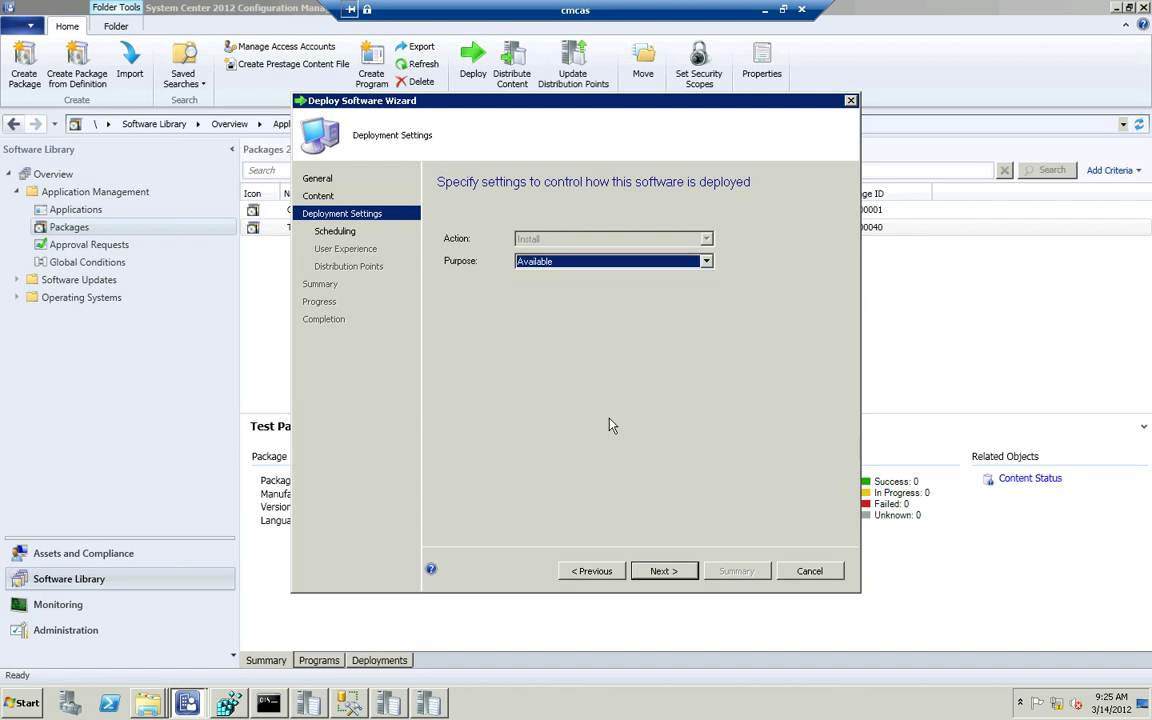
{"action": "left_click", "coordinate": [655, 570]}
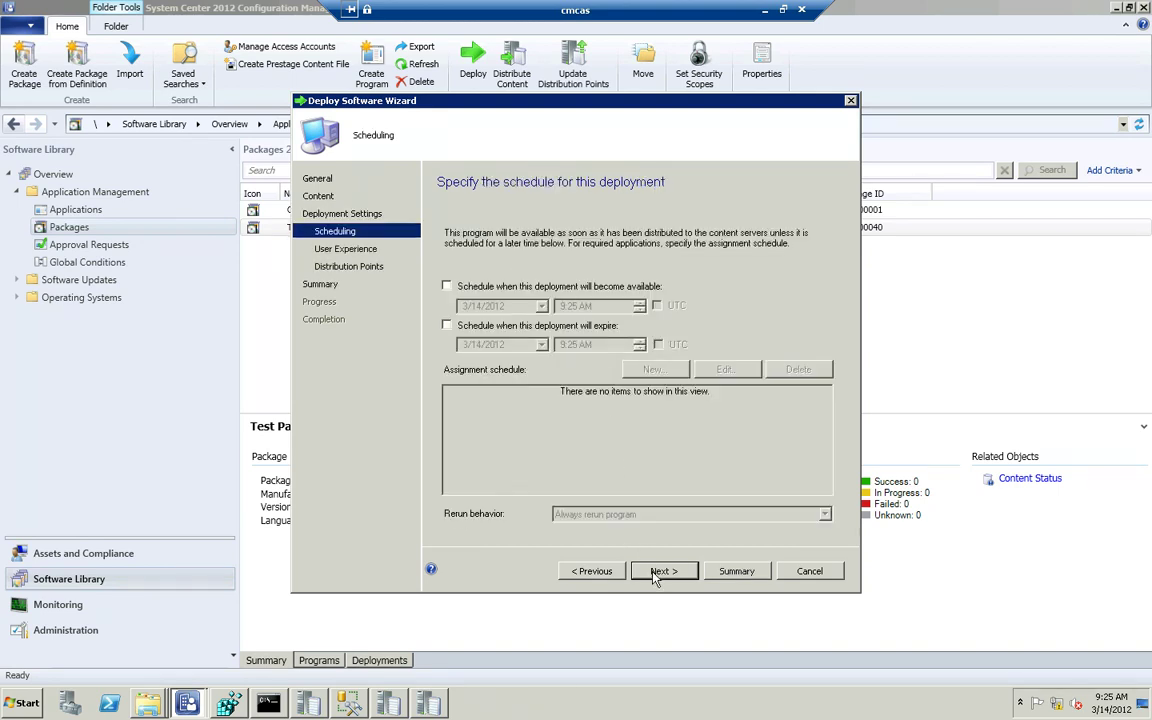
Accept the default scheduling, user experience and distribution point settings, complete the deployment, and close the wizard.
{"action": "left_click", "coordinate": [655, 574]}
{"action": "left_click", "coordinate": [660, 574]}
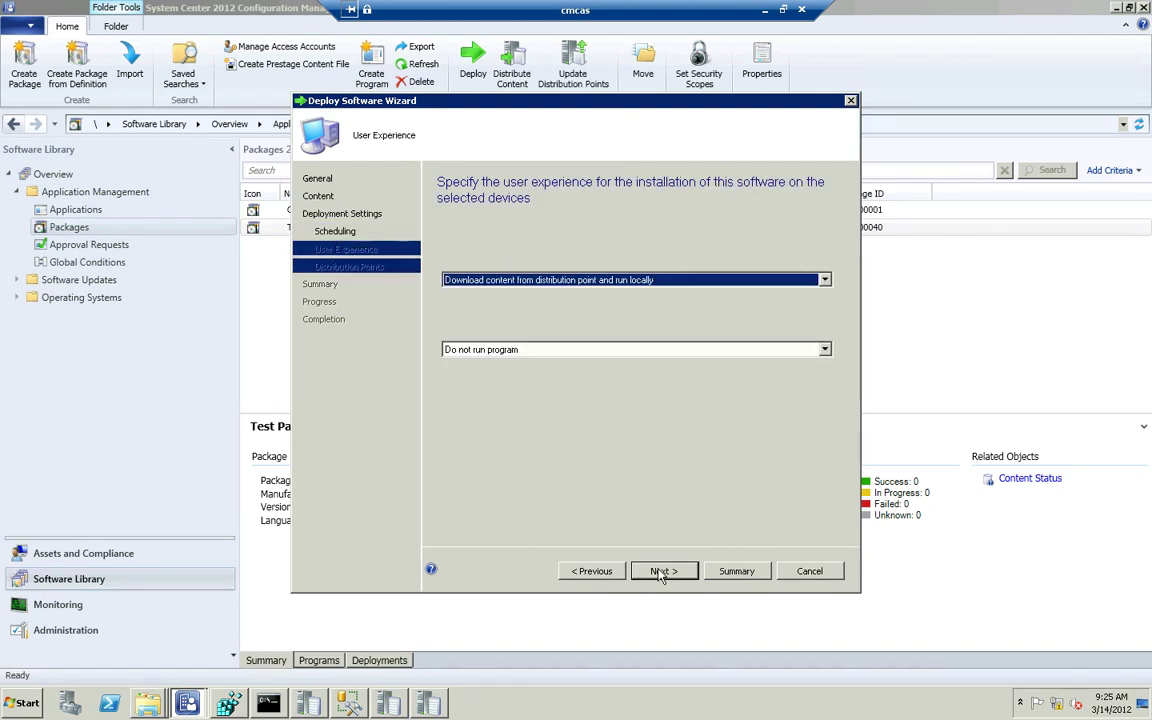
{"action": "left_click", "coordinate": [660, 572]}
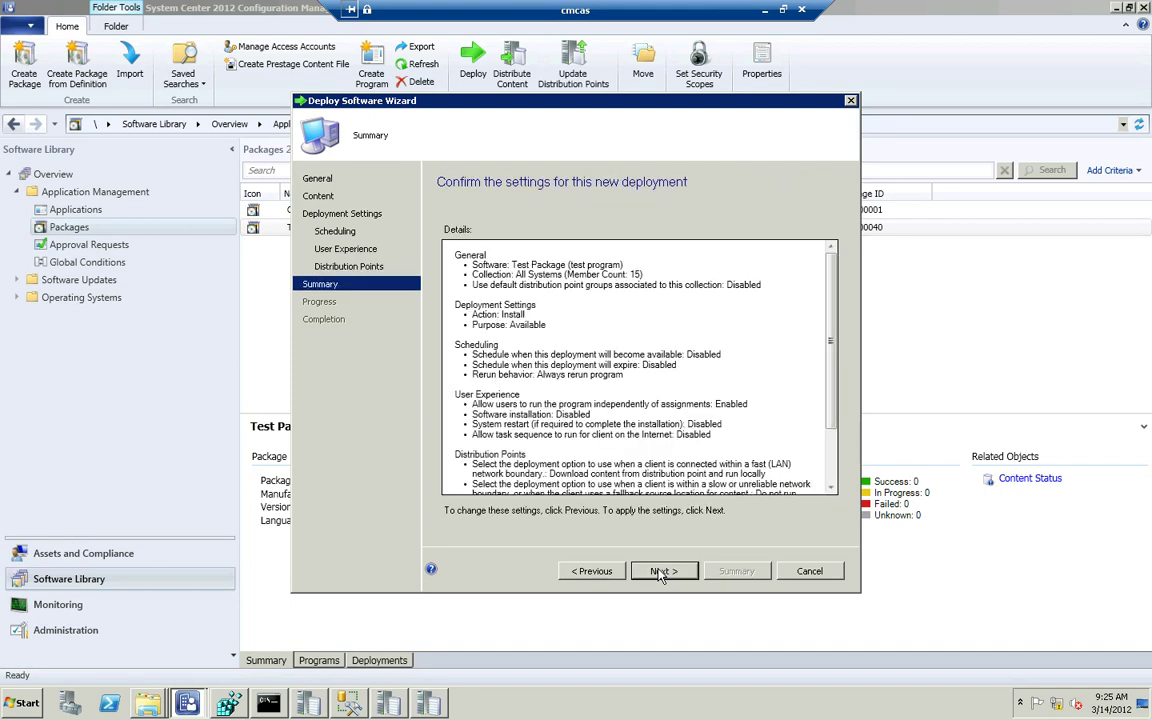
{"action": "left_click", "coordinate": [660, 573]}
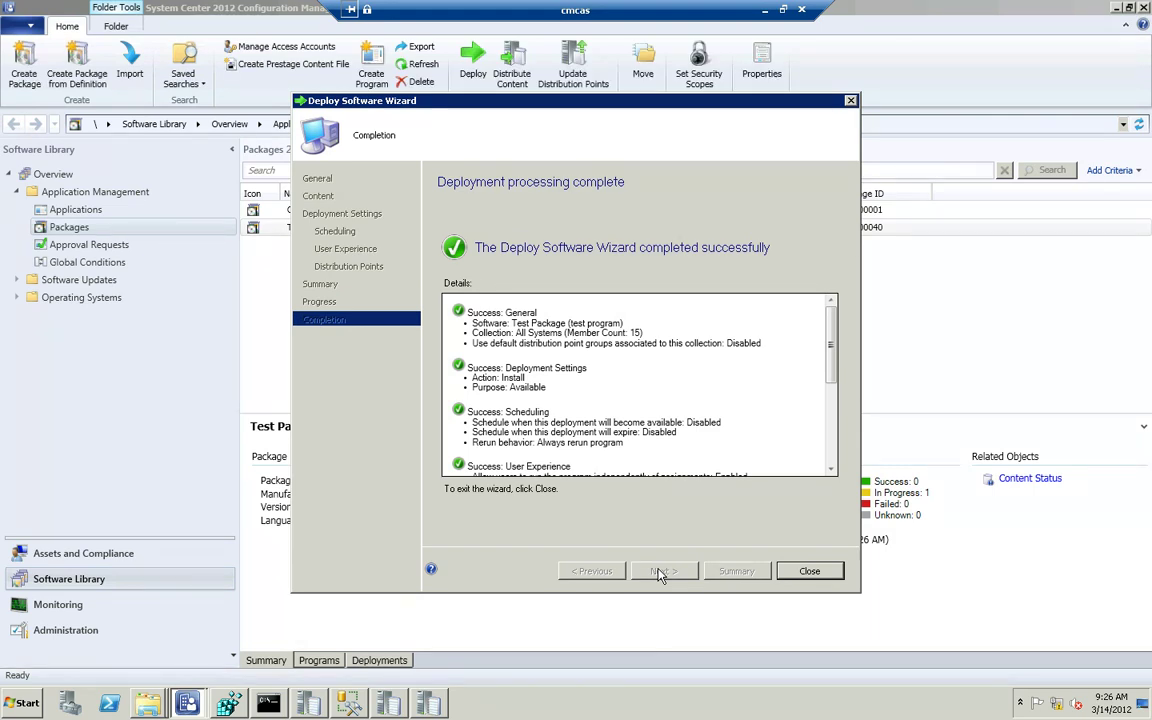
{"action": "left_click", "coordinate": [809, 572]}
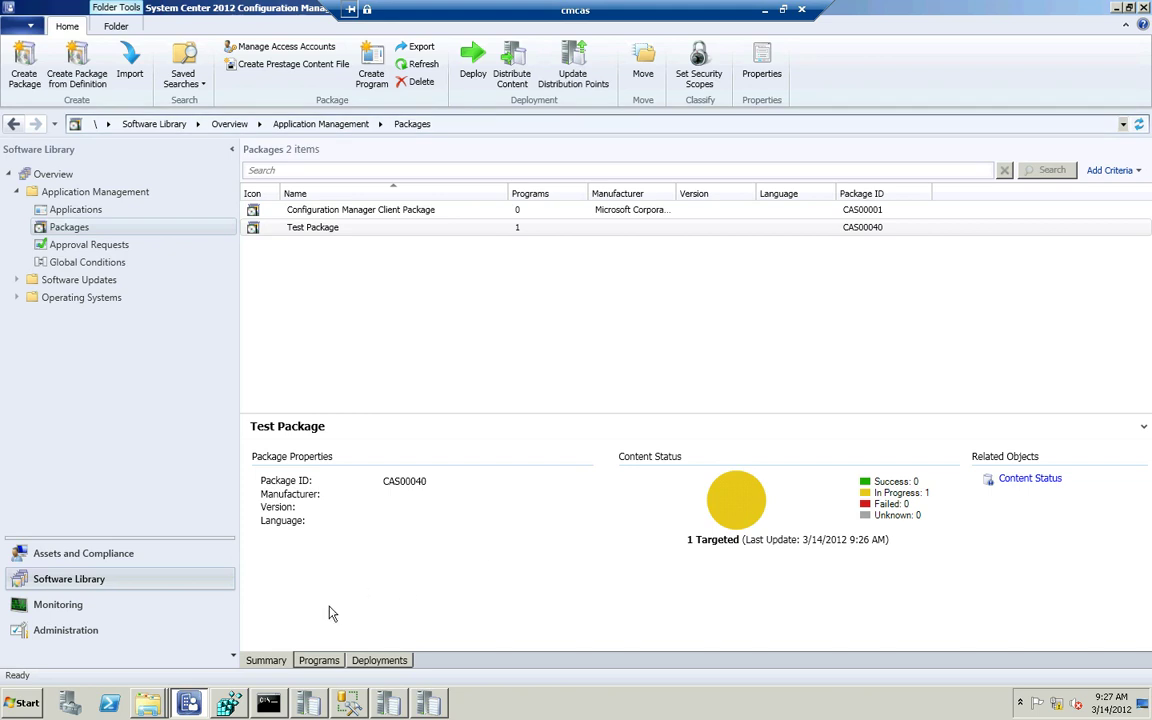
Reopen the Logs folder, sort it again by newest modification date, and look up the logs starting with "r".
{"action": "left_click", "coordinate": [152, 704]}
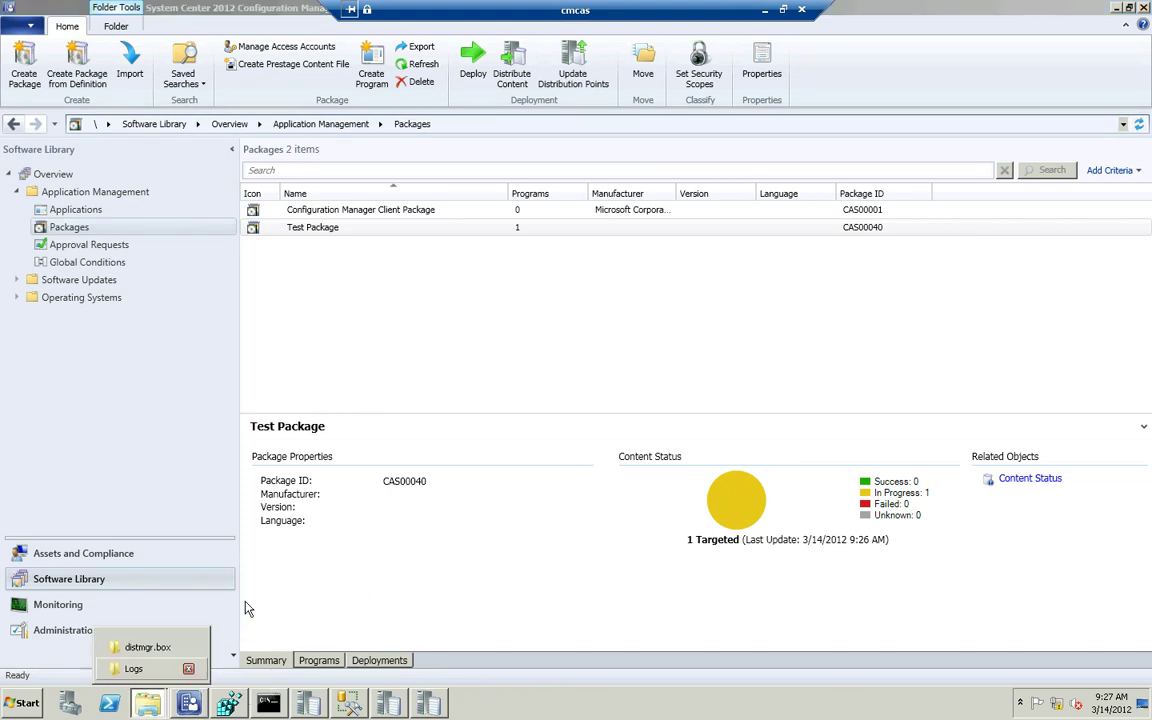
{"action": "left_click", "coordinate": [168, 670]}
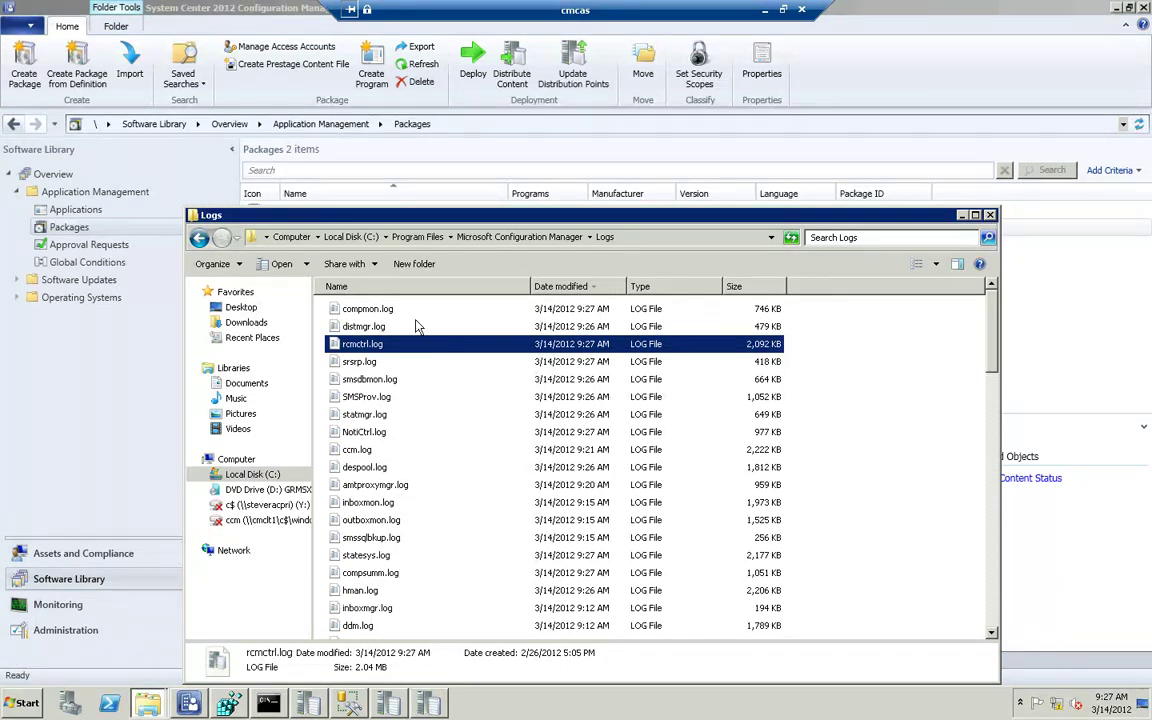
{"action": "left_click", "coordinate": [574, 287]}
{"action": "left_click", "coordinate": [574, 288]}
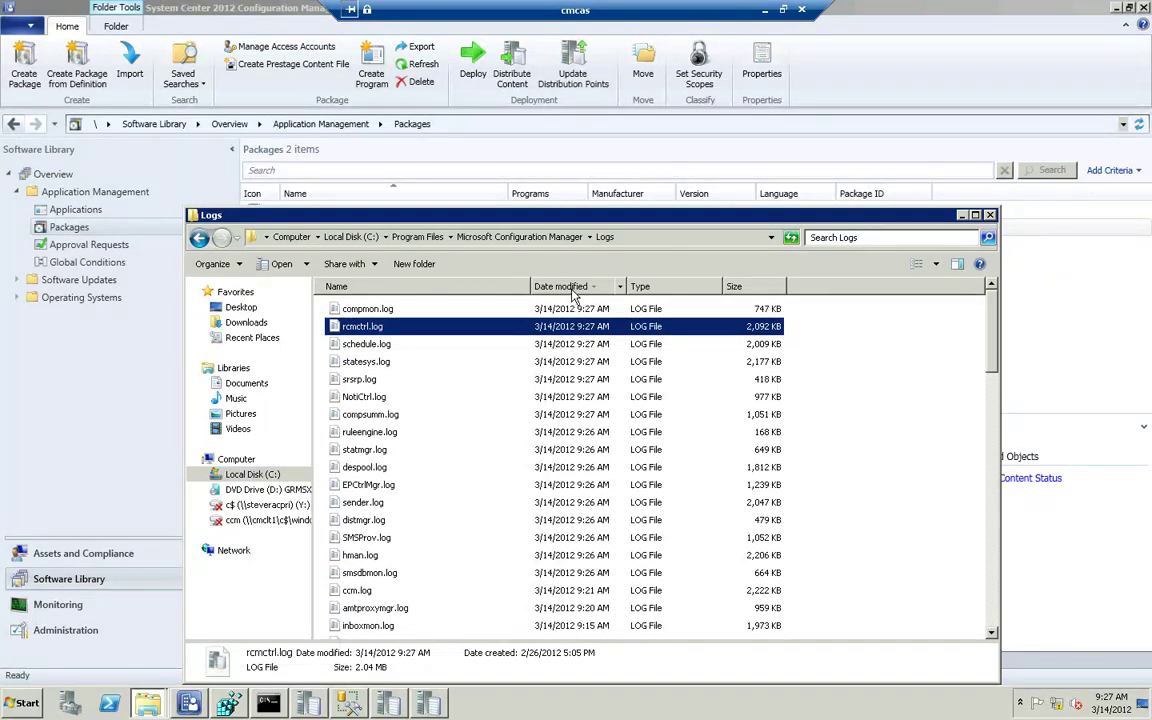
{"action": "left_click", "coordinate": [573, 288]}
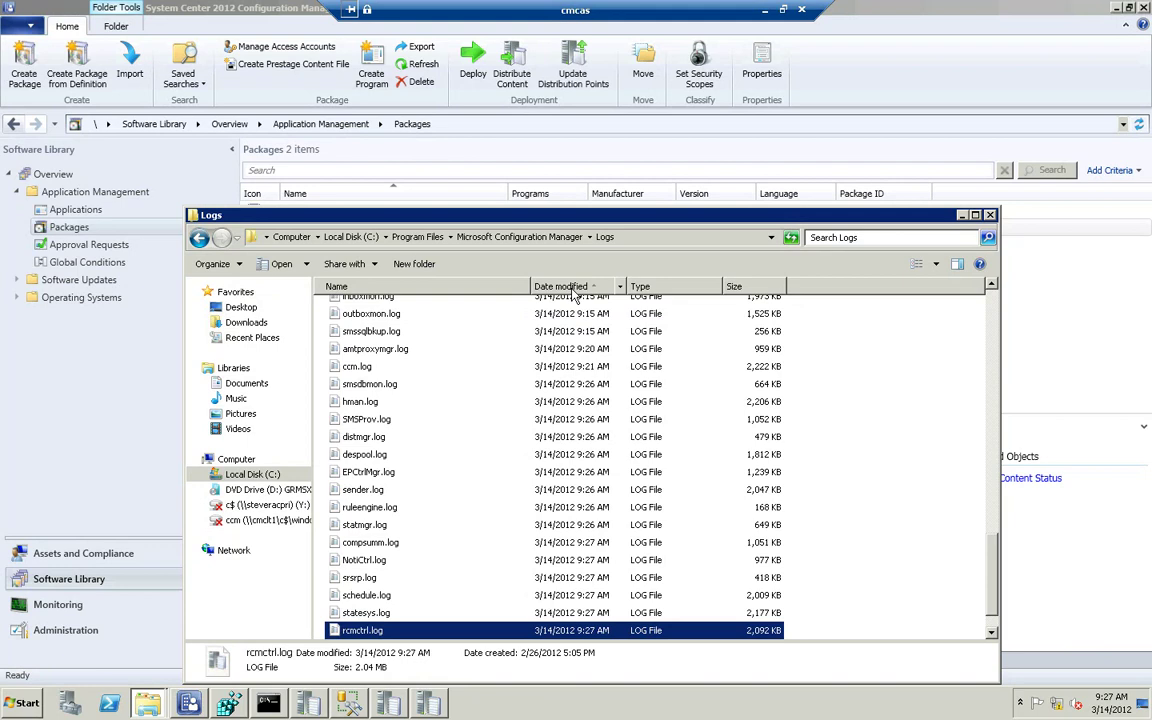
{"action": "left_click", "coordinate": [573, 290]}
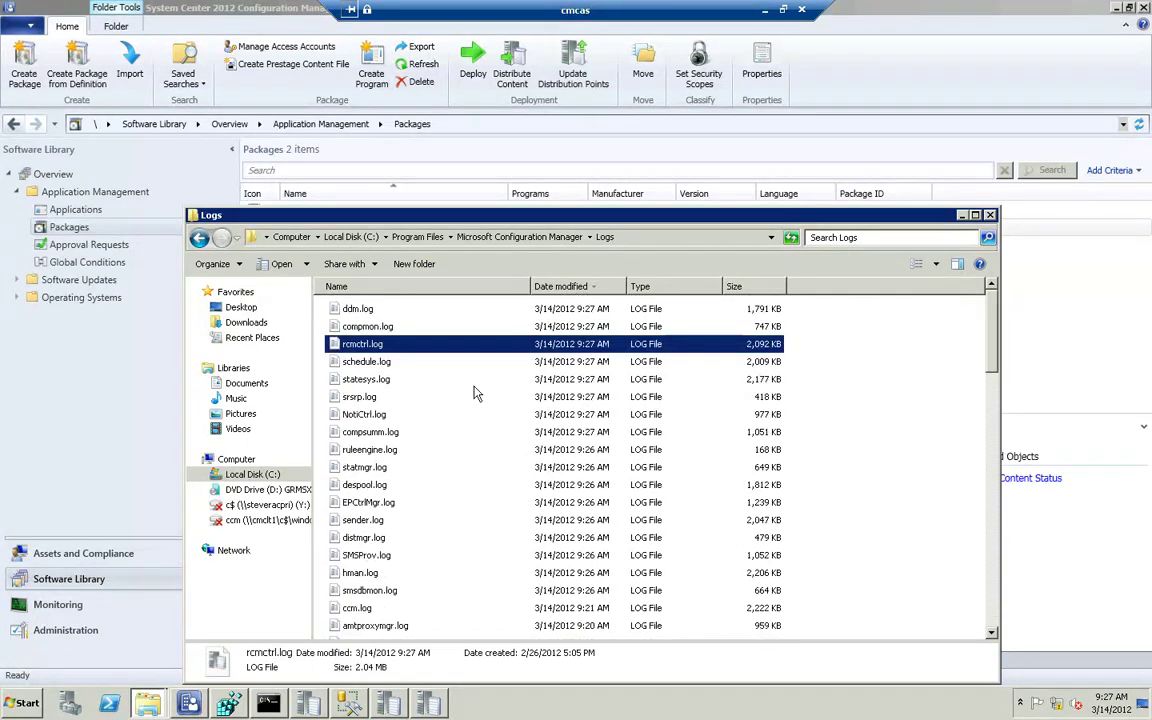
{"action": "key", "text": "r"}
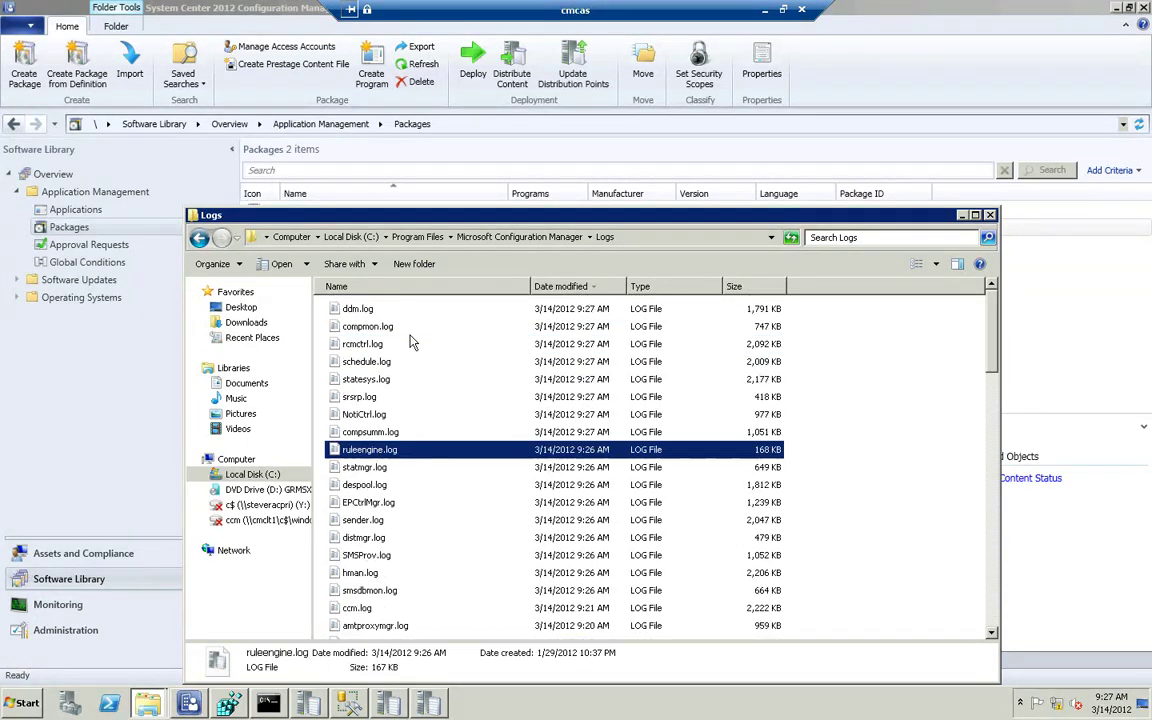
Sort the Logs folder by name and locate SMSProv.log to check its modification date.
{"action": "left_click", "coordinate": [362, 290]}
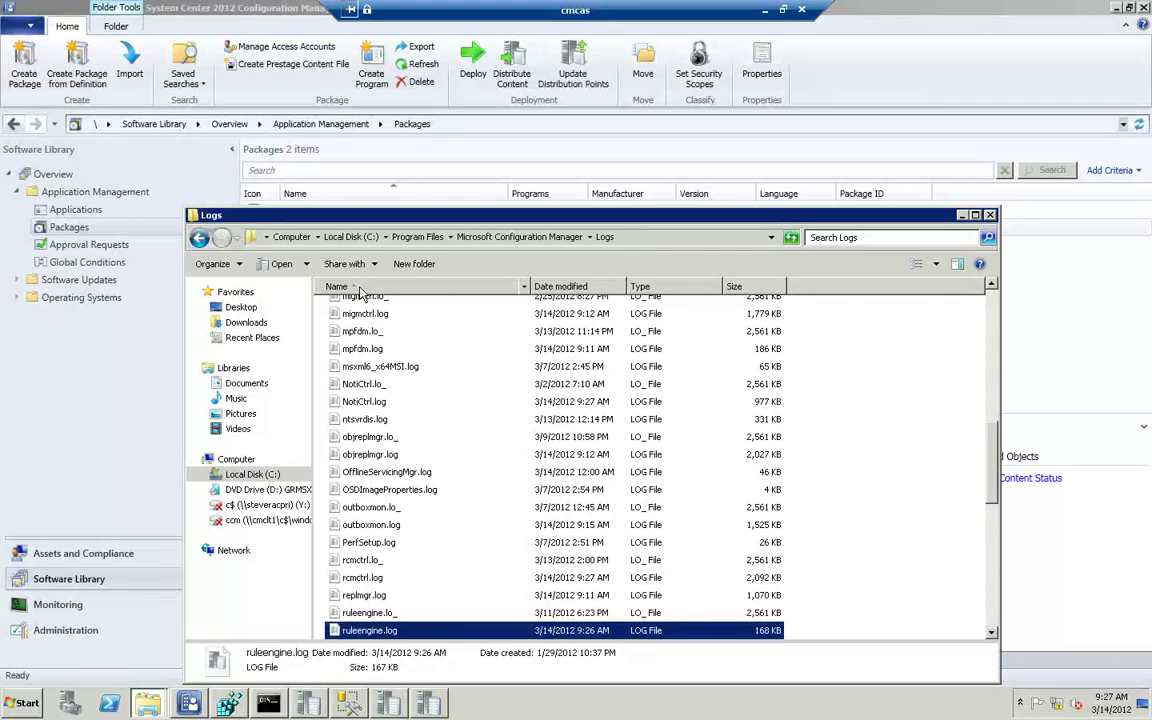
{"action": "type", "text": "smsp"}
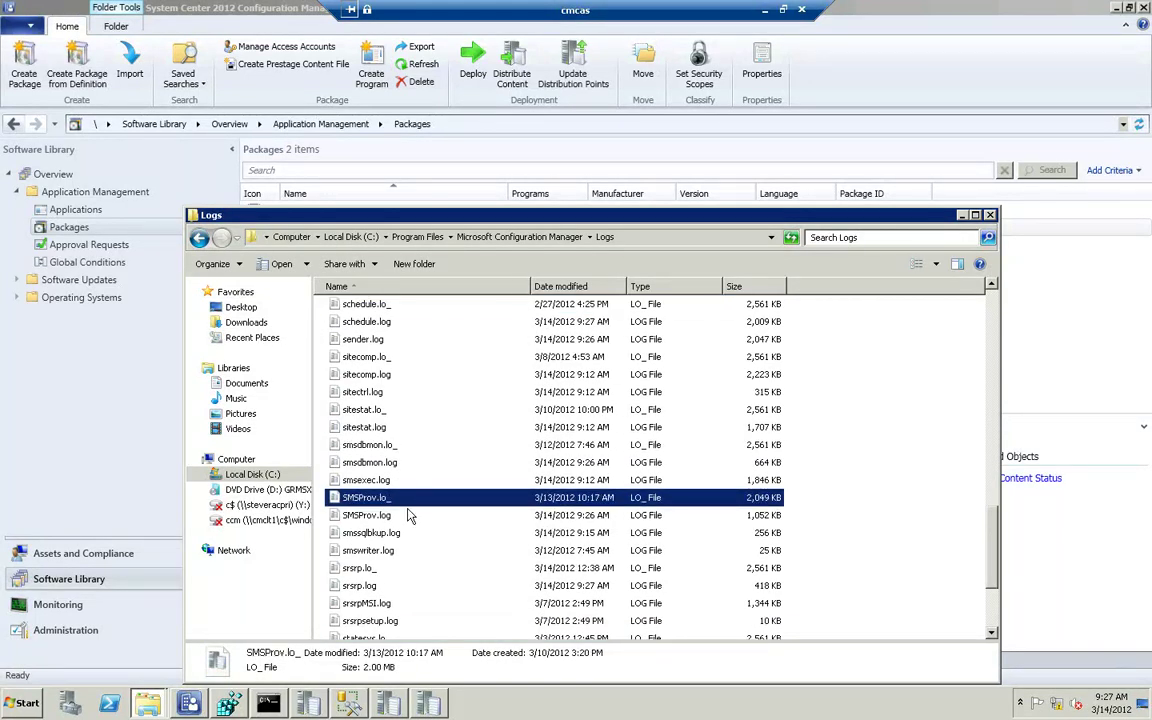
{"action": "left_click", "coordinate": [598, 520]}
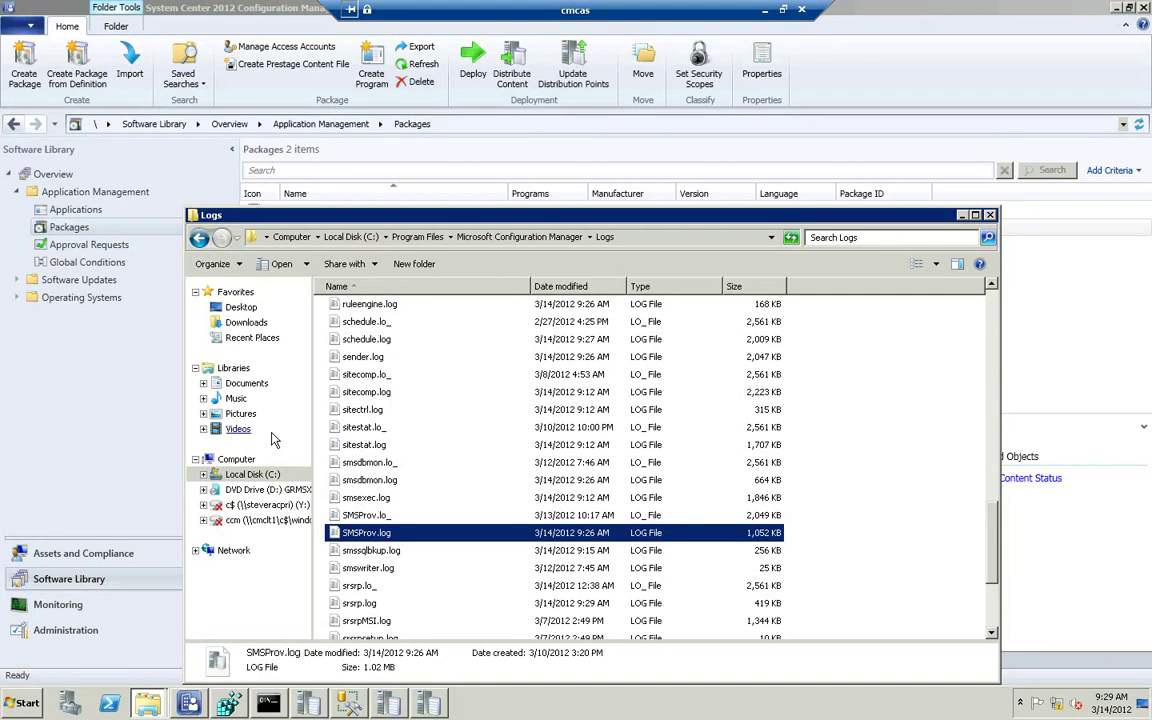
Minimize the cmcas remote session, then switch to the cmps1 Remote Desktop Connection and maximize it.
{"action": "left_click", "coordinate": [764, 16]}
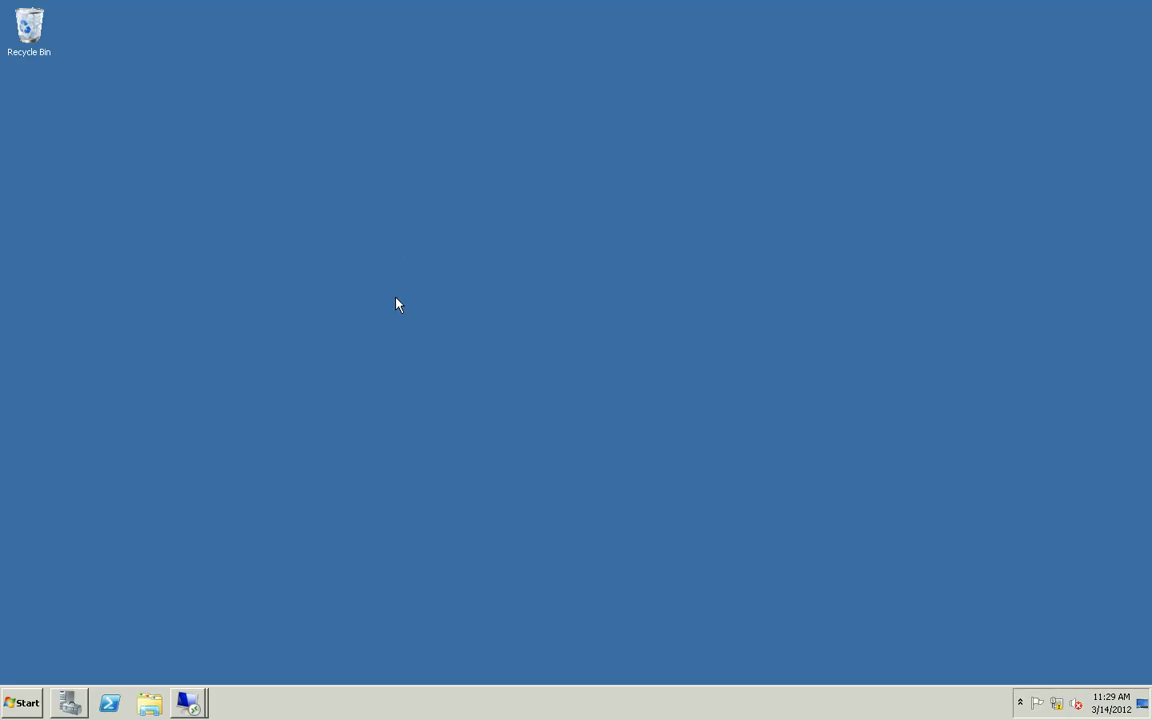
{"action": "left_click", "coordinate": [188, 703]}
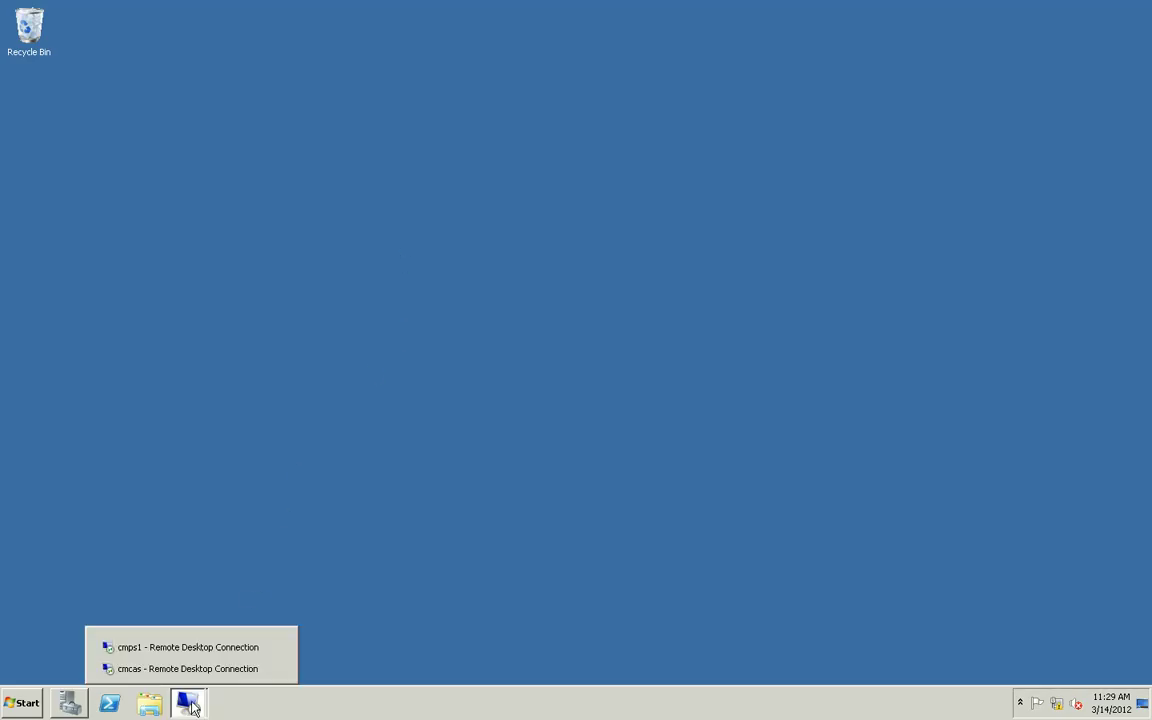
{"action": "left_click", "coordinate": [195, 648]}
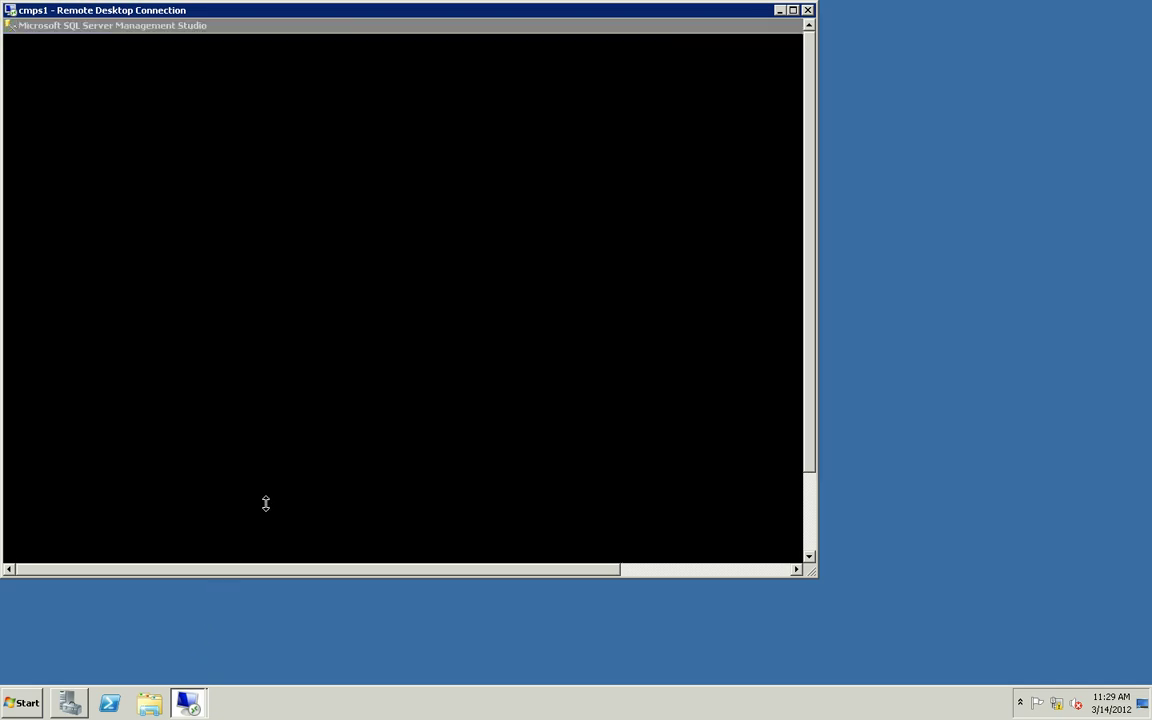
{"action": "double_click", "coordinate": [550, 15]}
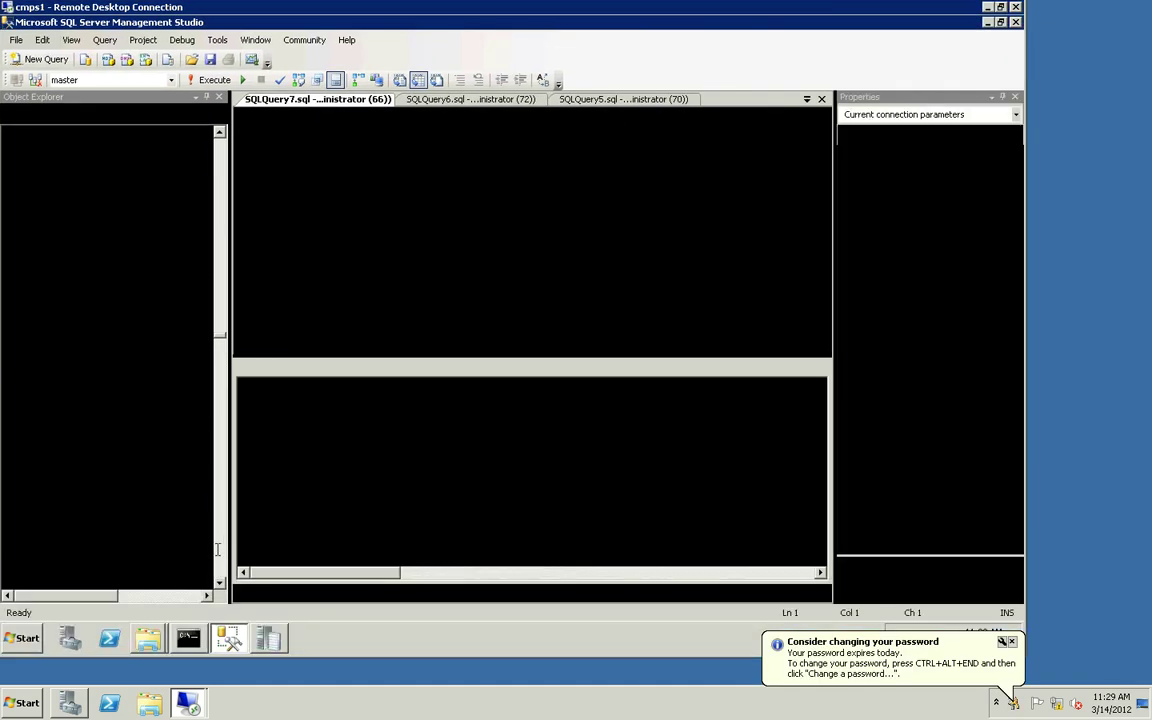
Stop the SMS Executive service on cmps1 by running "net stop sms_executive" in the Command Prompt.
{"action": "left_click", "coordinate": [192, 641]}
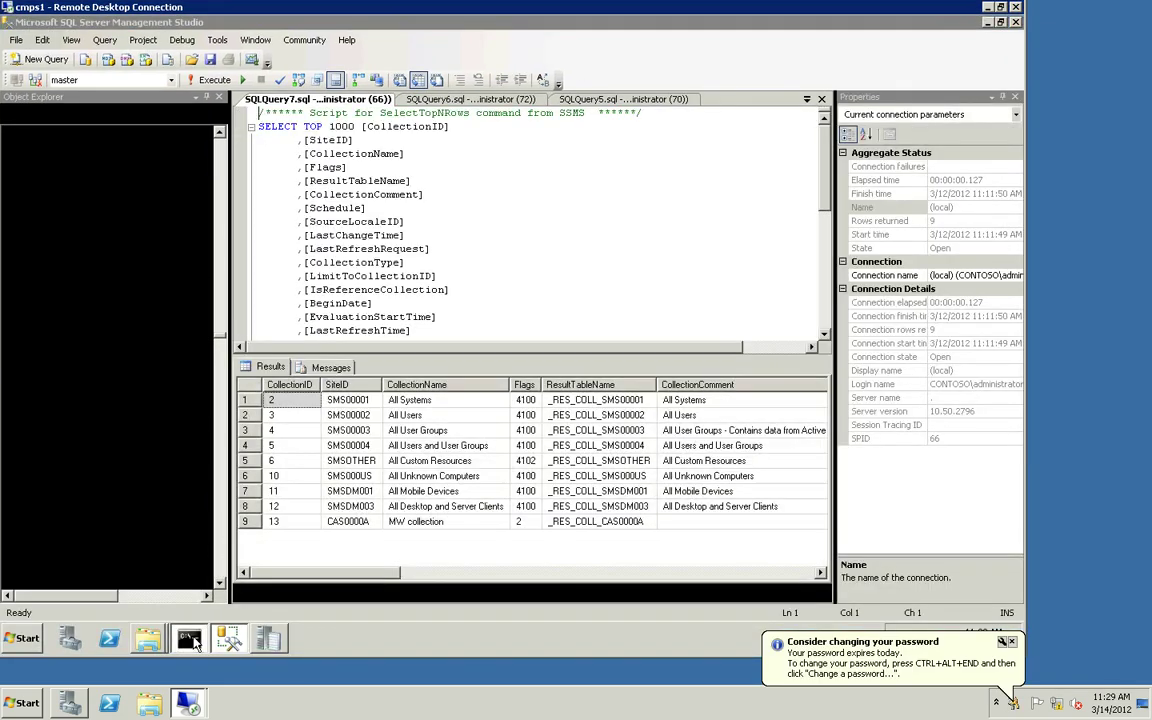
{"action": "type", "text": "net stop sms"}
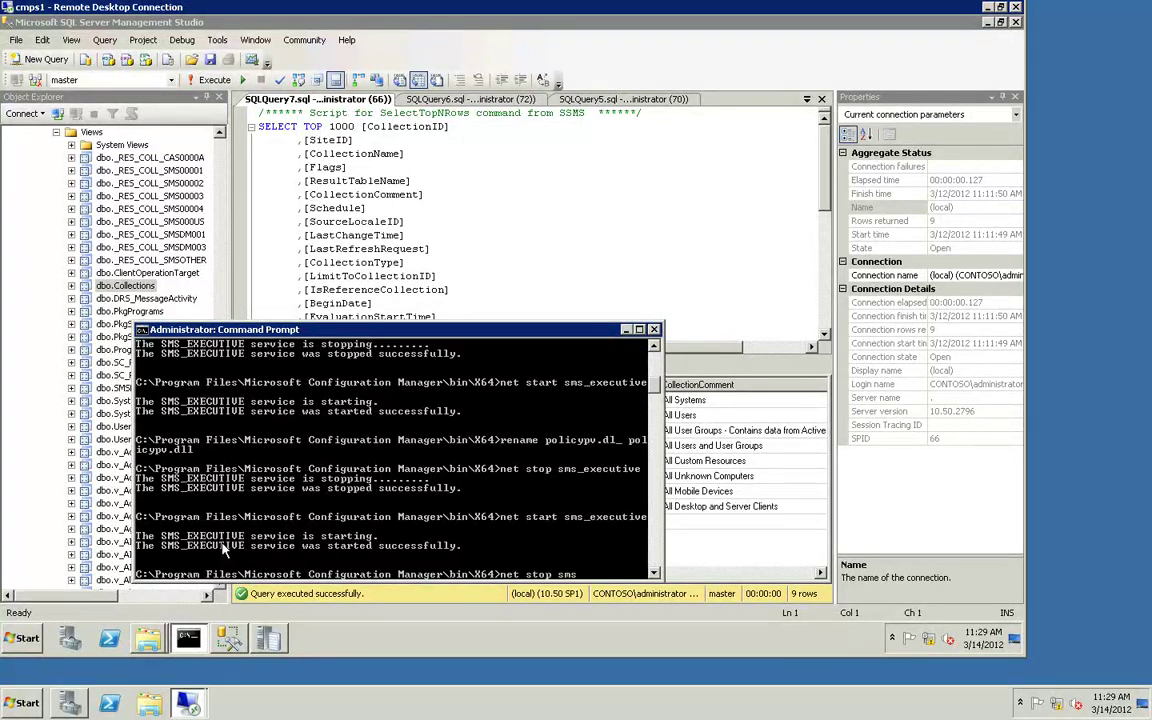
{"action": "type", "text": "_executive"}
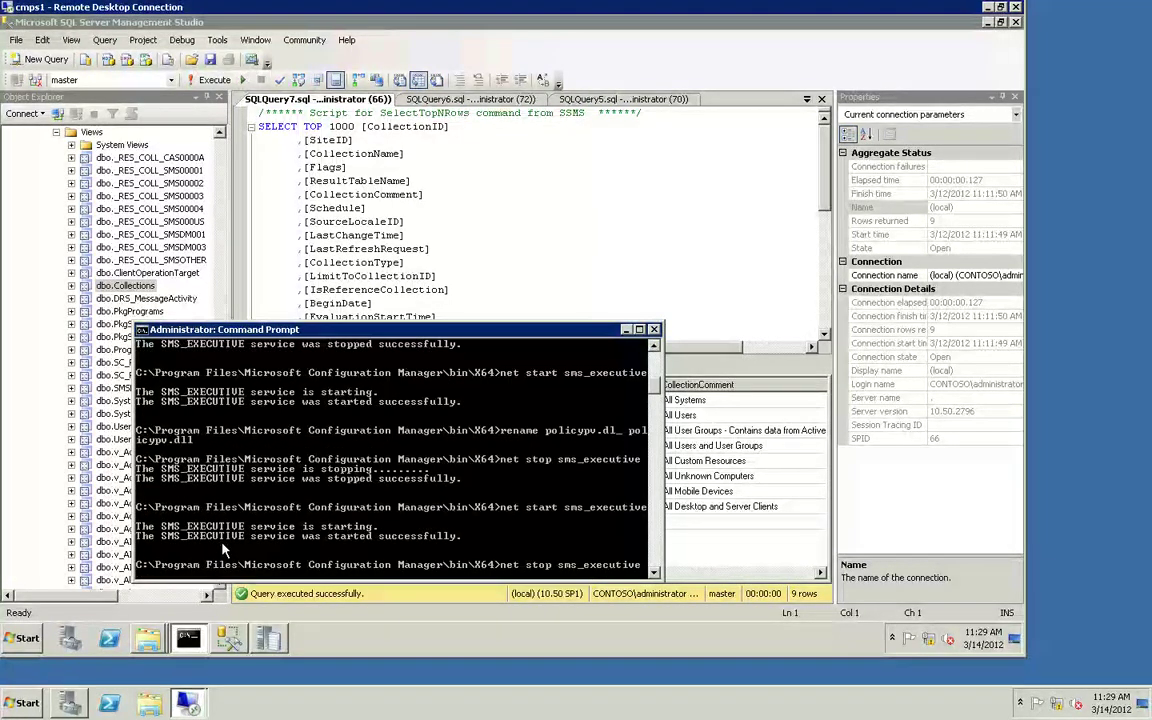
{"action": "key", "text": "Return"}
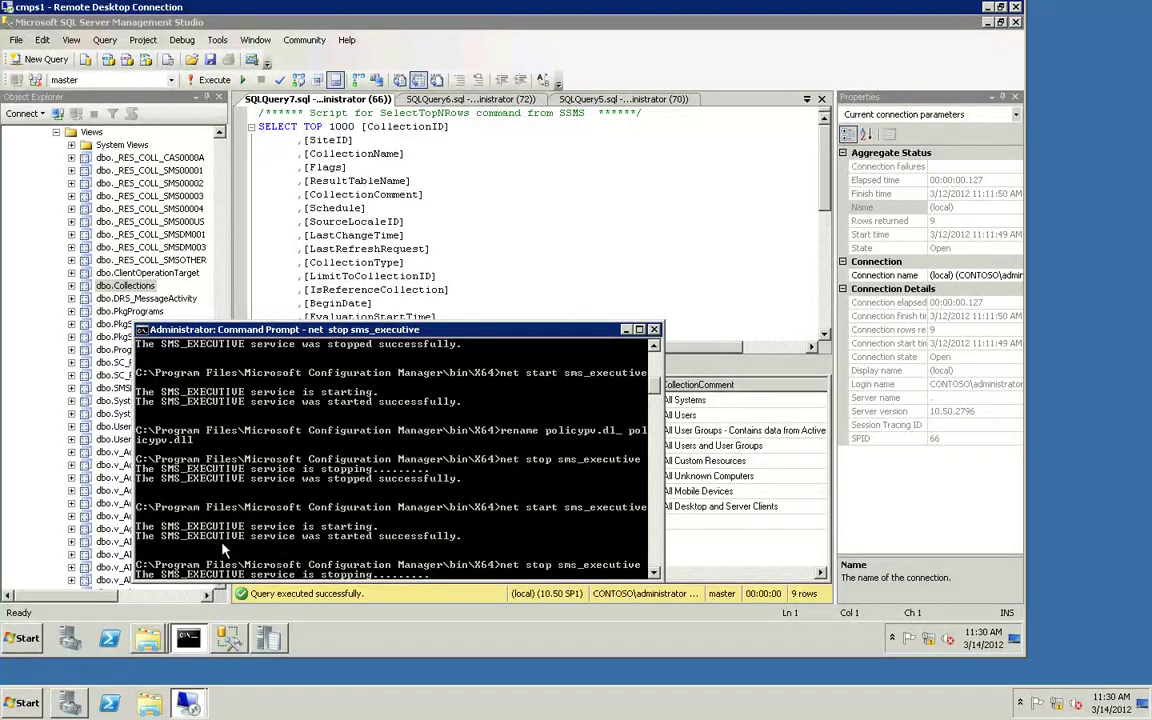
Rename offermgr.dll to offermgr.dl_ in the Configuration Manager bin\X64 folder and start the sms_executive service.
{"action": "type", "text": "rename offermgr.dll offermgr.dl_"}
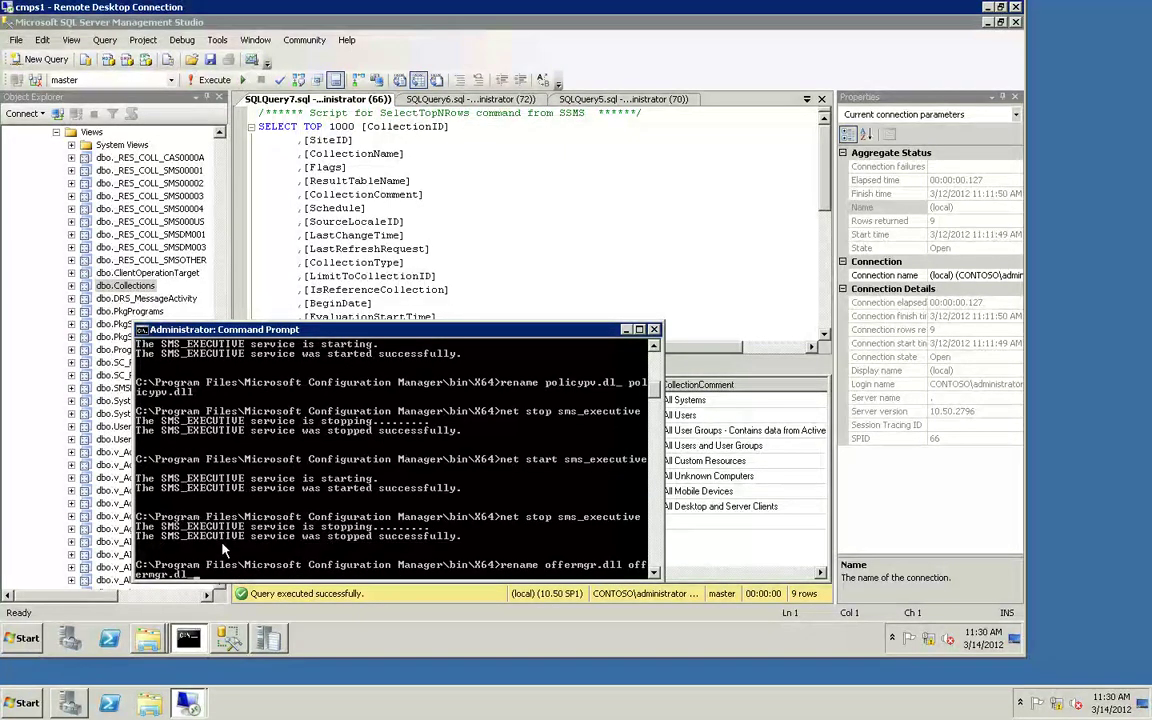
{"action": "key", "text": "Return"}
{"action": "type", "text": "net start sms_executive"}
{"action": "key", "text": "Return"}
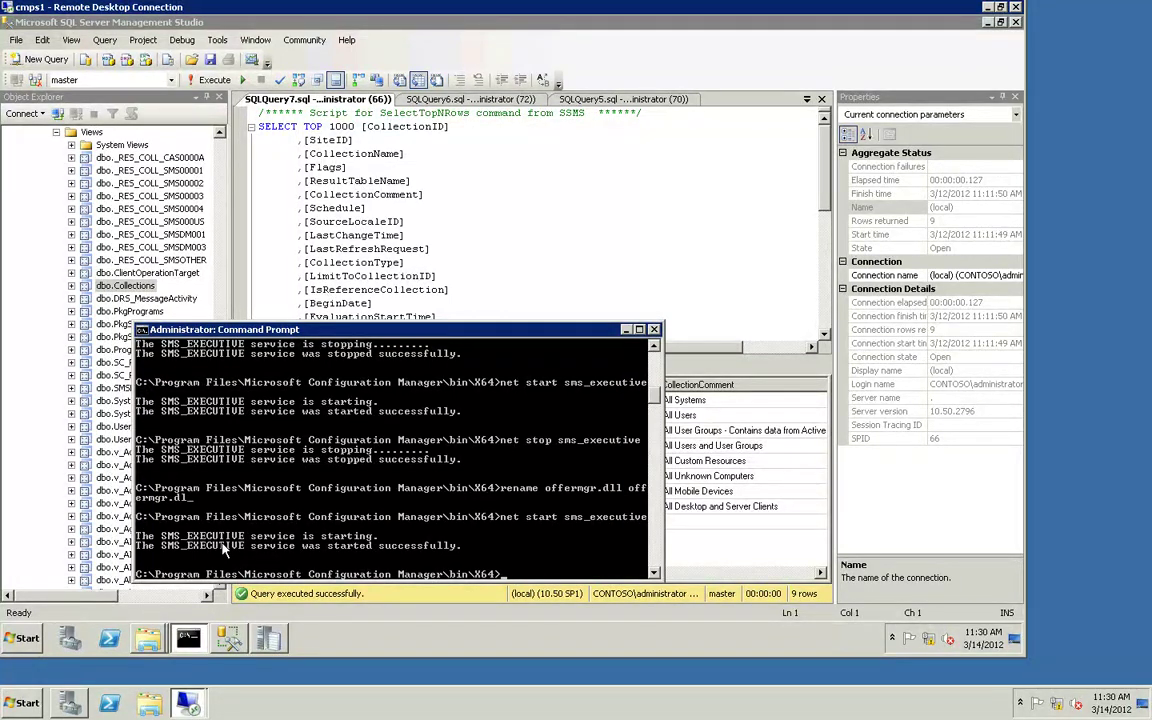
Stop the sms_executive service and rename policypv.dll to policypv.dl_ in the same bin\X64 folder.
{"action": "key", "text": "Up"}
{"action": "key", "text": "Up"}
{"action": "key", "text": "Up"}
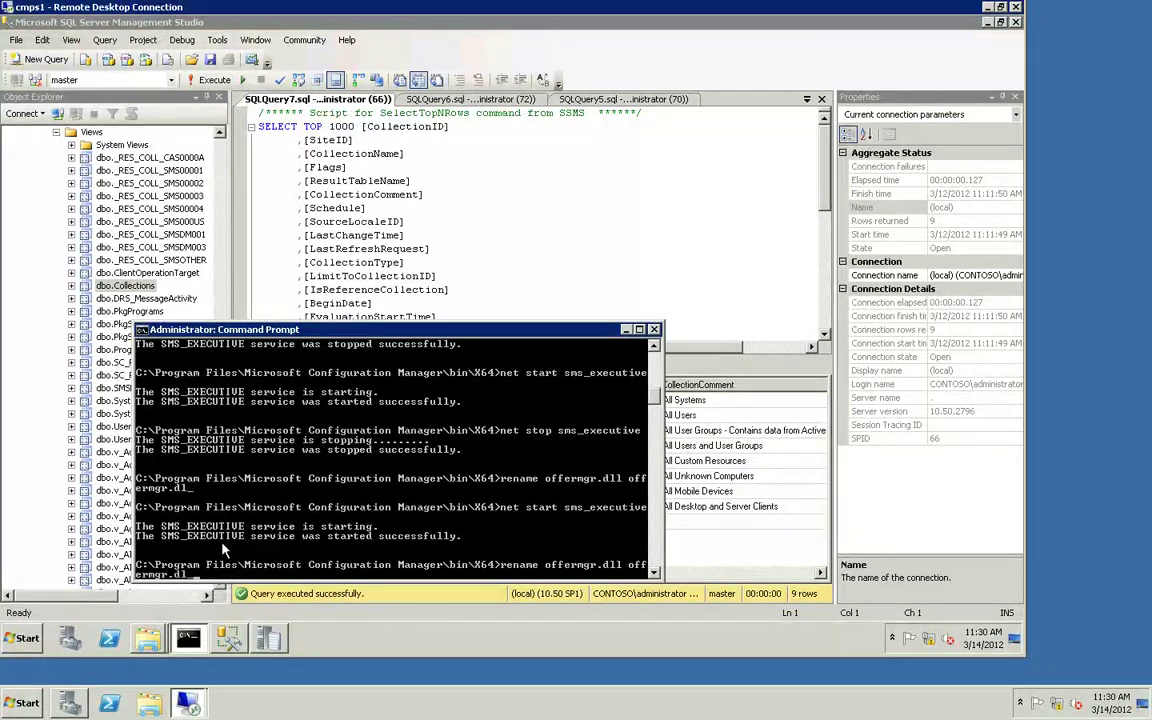
{"action": "key", "text": "Return"}
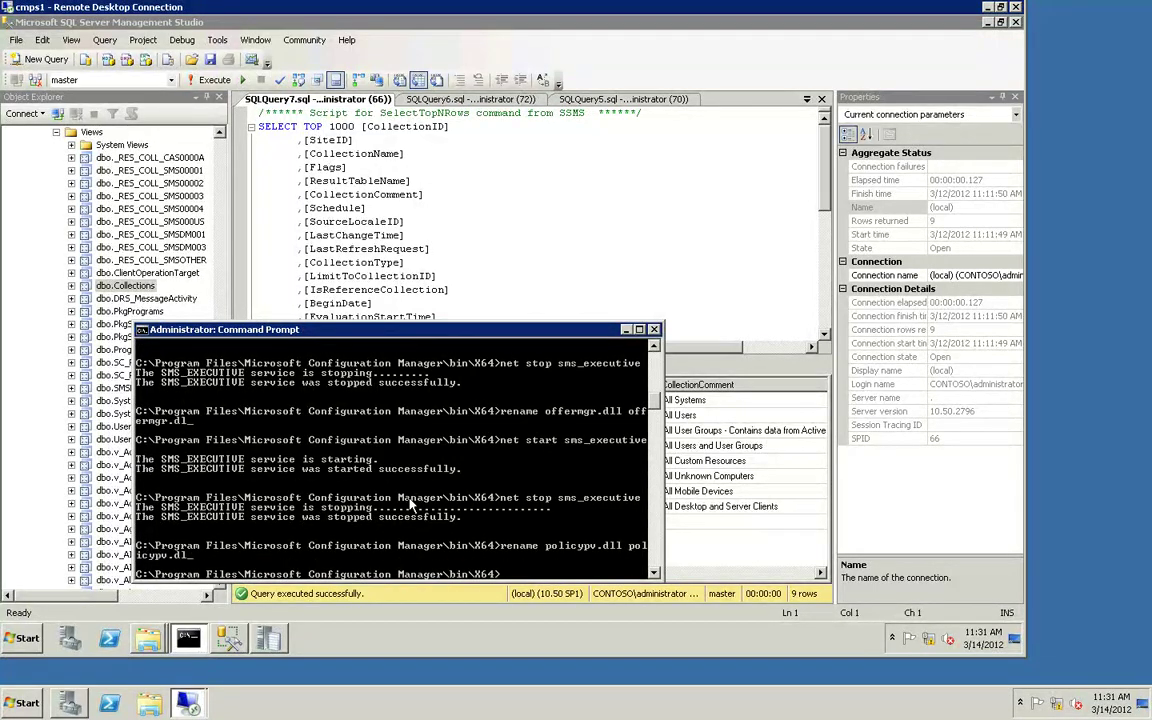
Start the sms_executive service again from the command prompt.
{"action": "key", "text": "Up"}
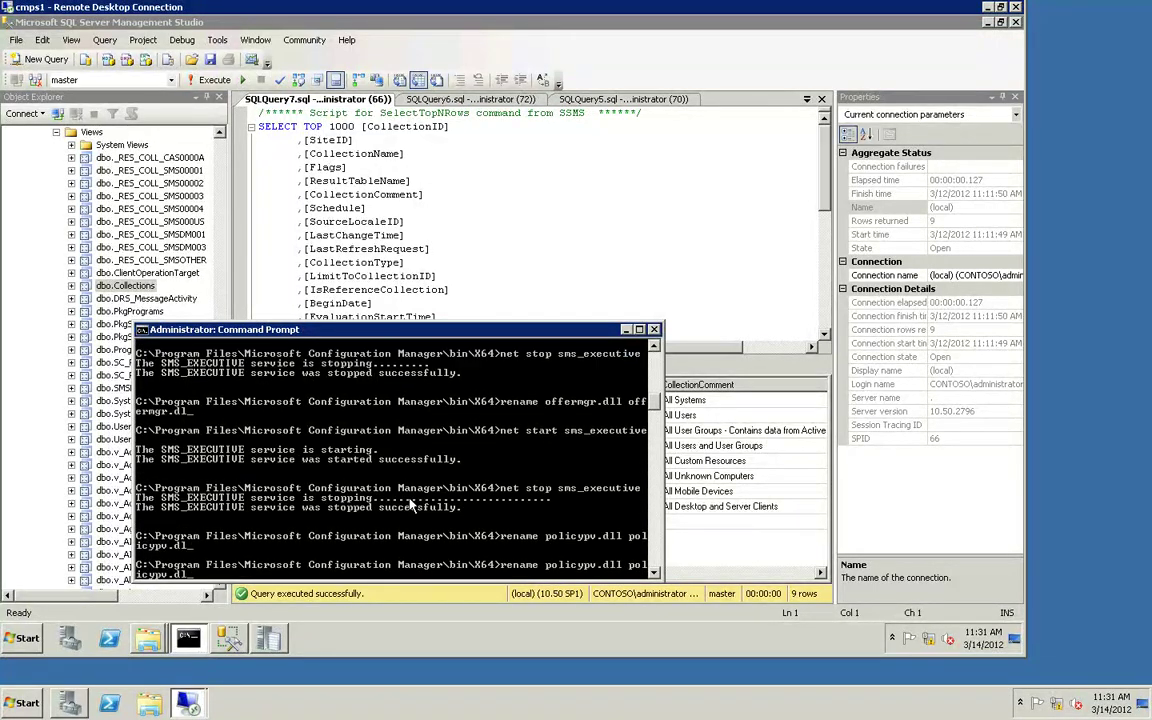
{"action": "key", "text": "Up"}
{"action": "key", "text": "Up"}
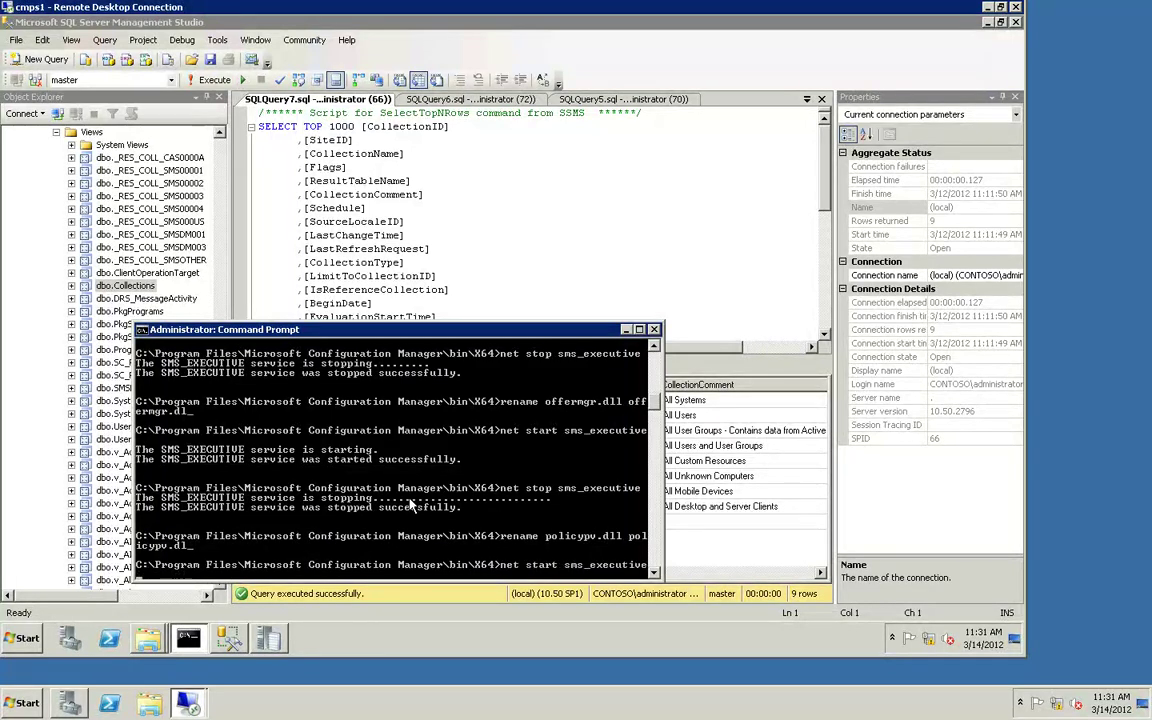
{"action": "key", "text": "Return"}
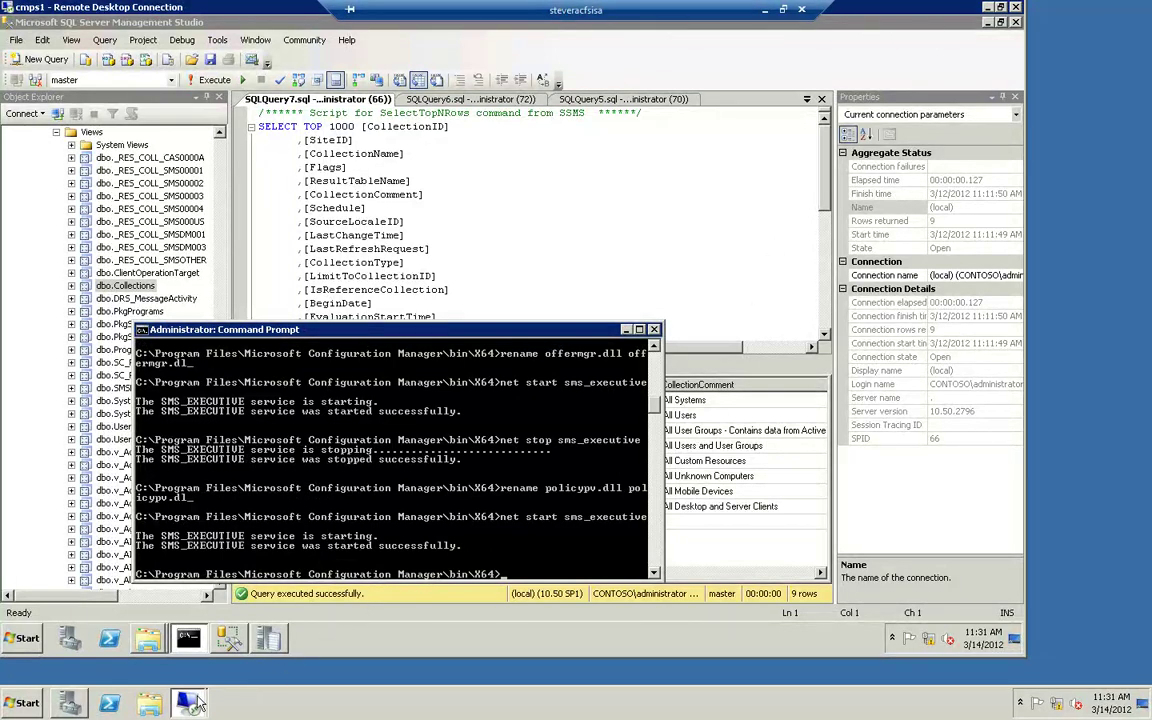
Switch to the cmcas remote desktop session and bring its Configuration Manager console to the front.
{"action": "mouse_move", "coordinate": [193, 705]}
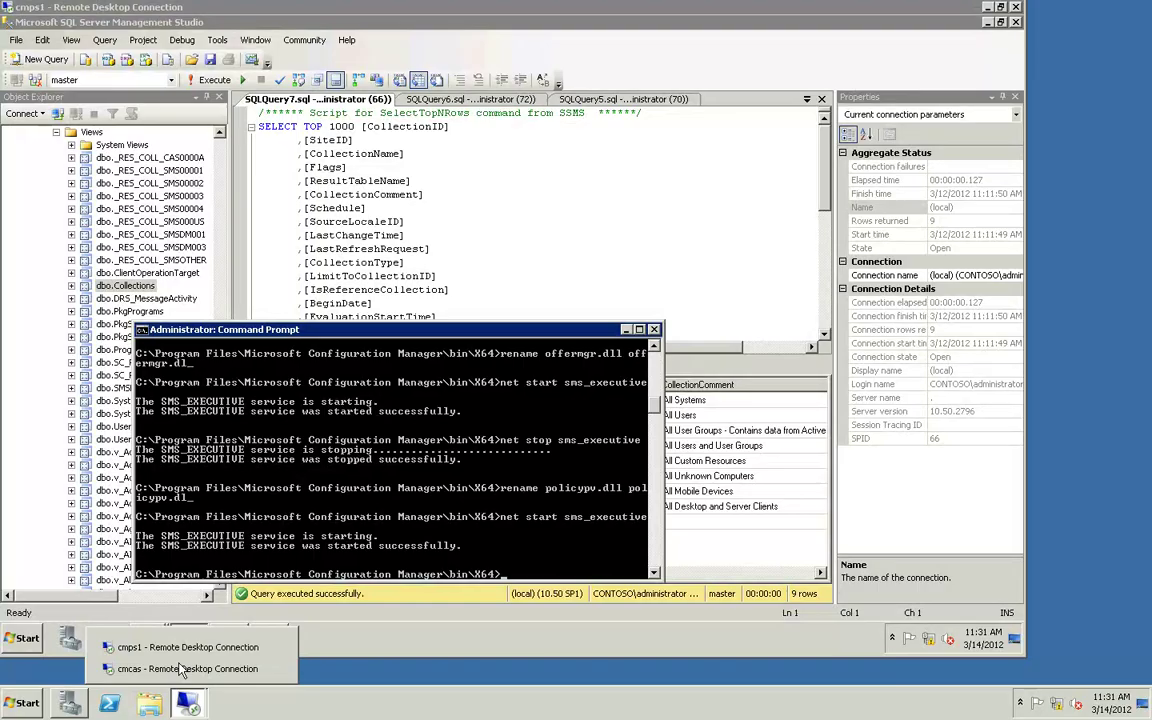
{"action": "left_click", "coordinate": [178, 672]}
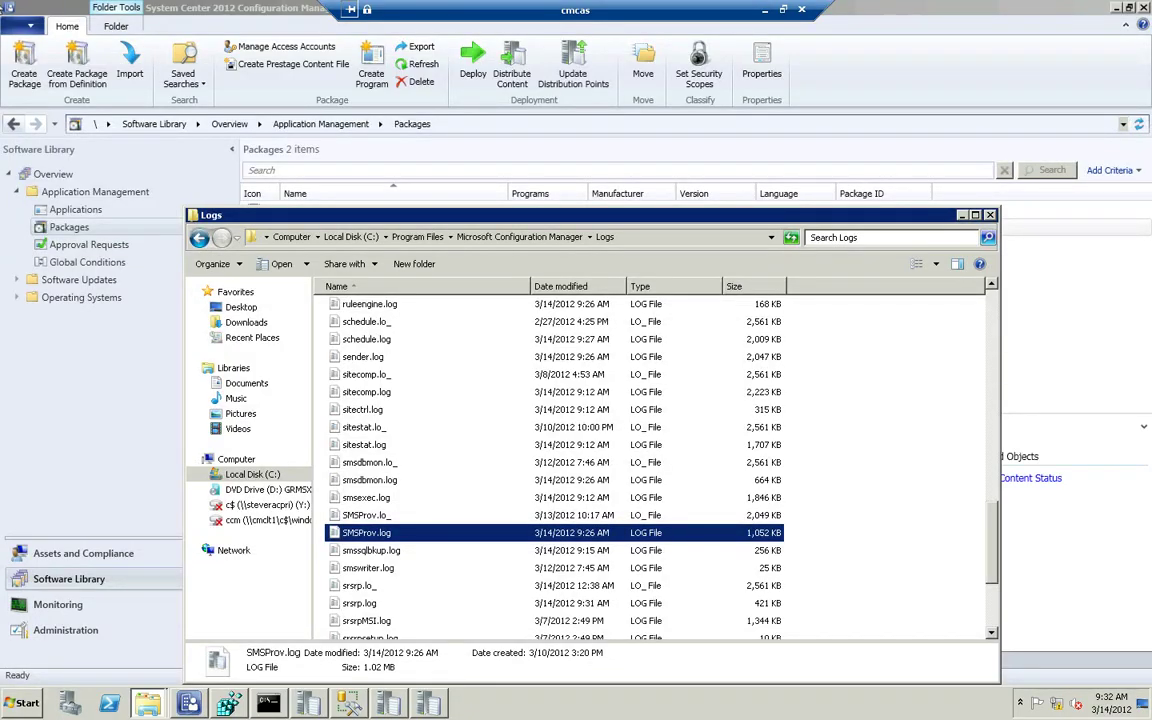
{"action": "left_click", "coordinate": [172, 18]}
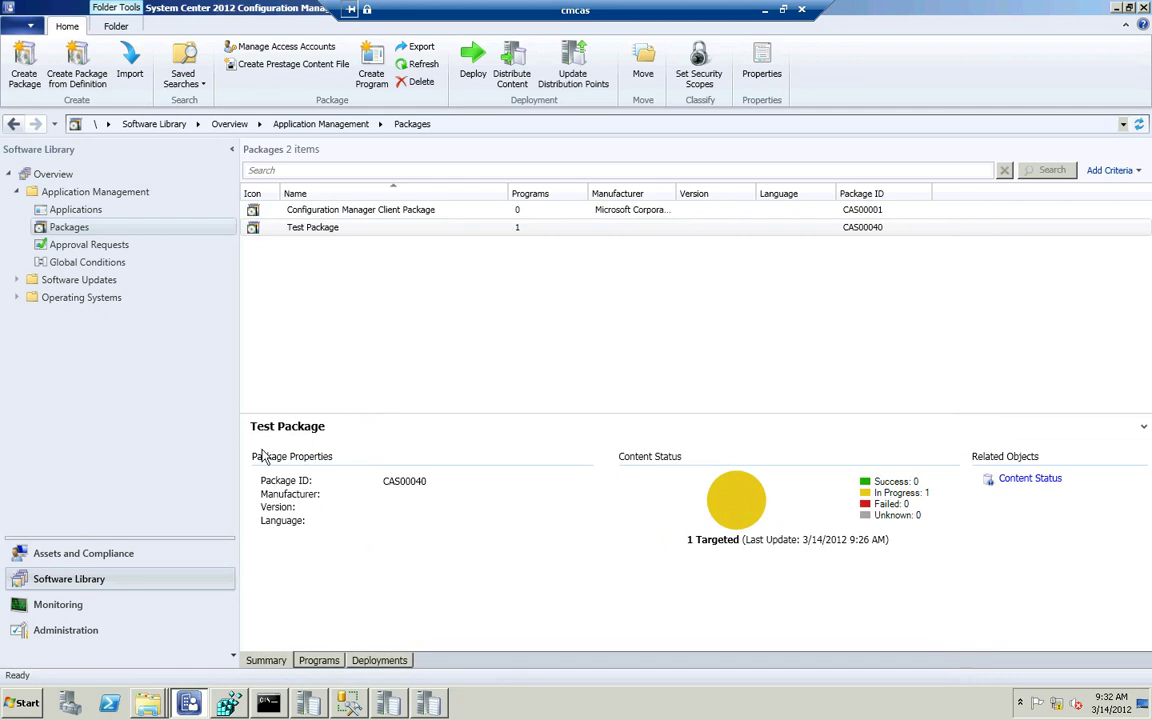
Delete Test Package's deployment of test program to the All Systems collection.
{"action": "left_click", "coordinate": [372, 660]}
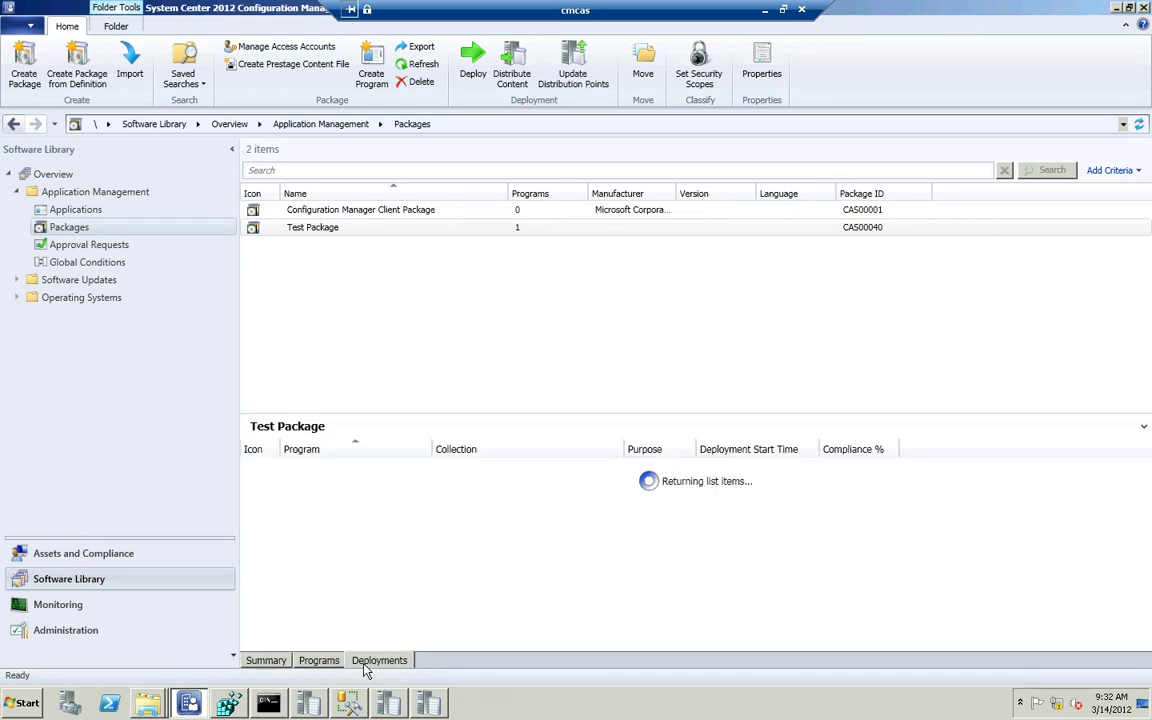
{"action": "left_click", "coordinate": [308, 475]}
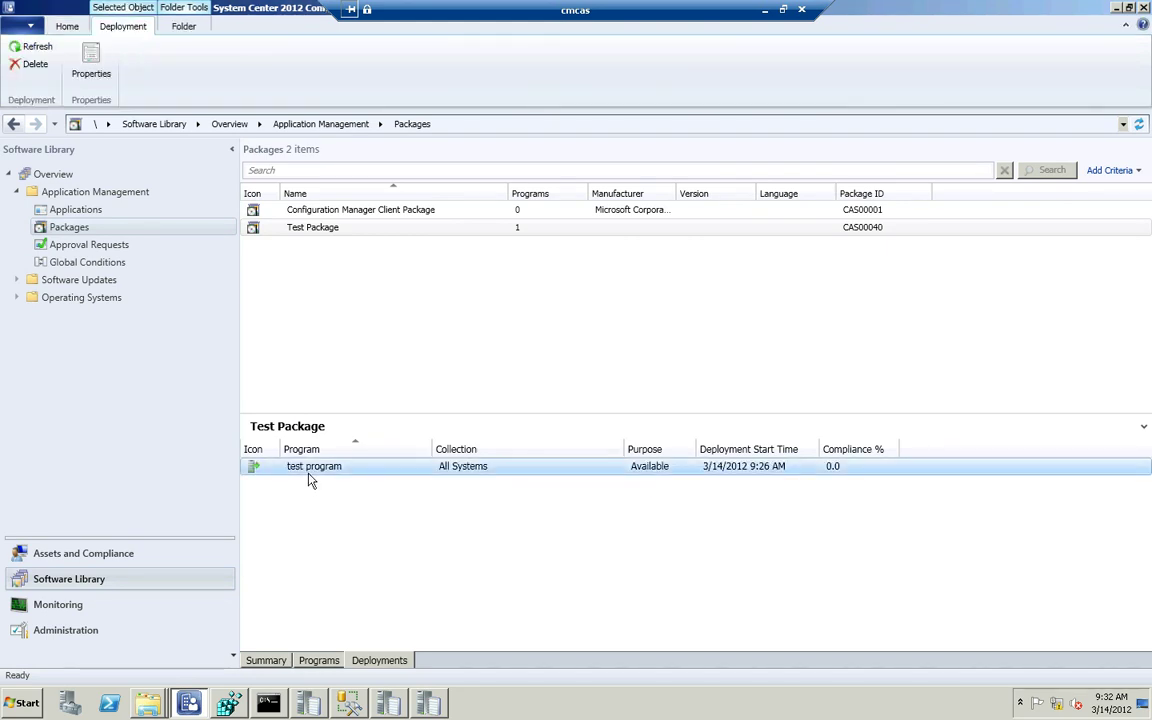
{"action": "right_click", "coordinate": [309, 477]}
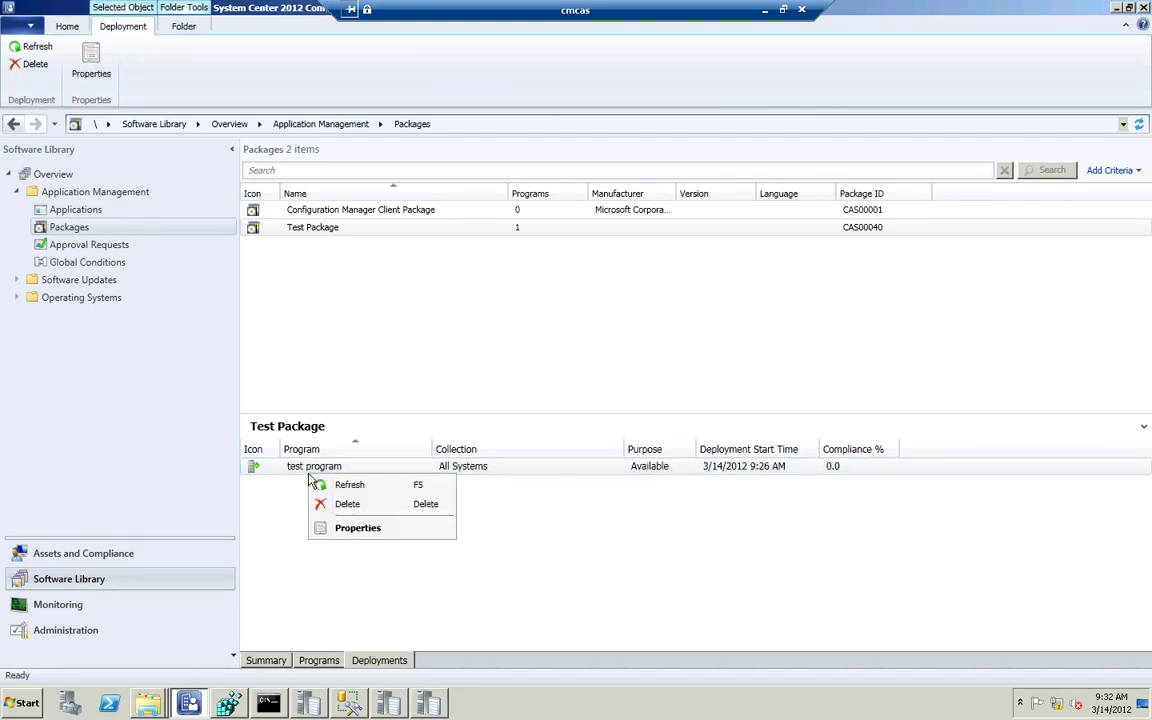
{"action": "left_click", "coordinate": [349, 504]}
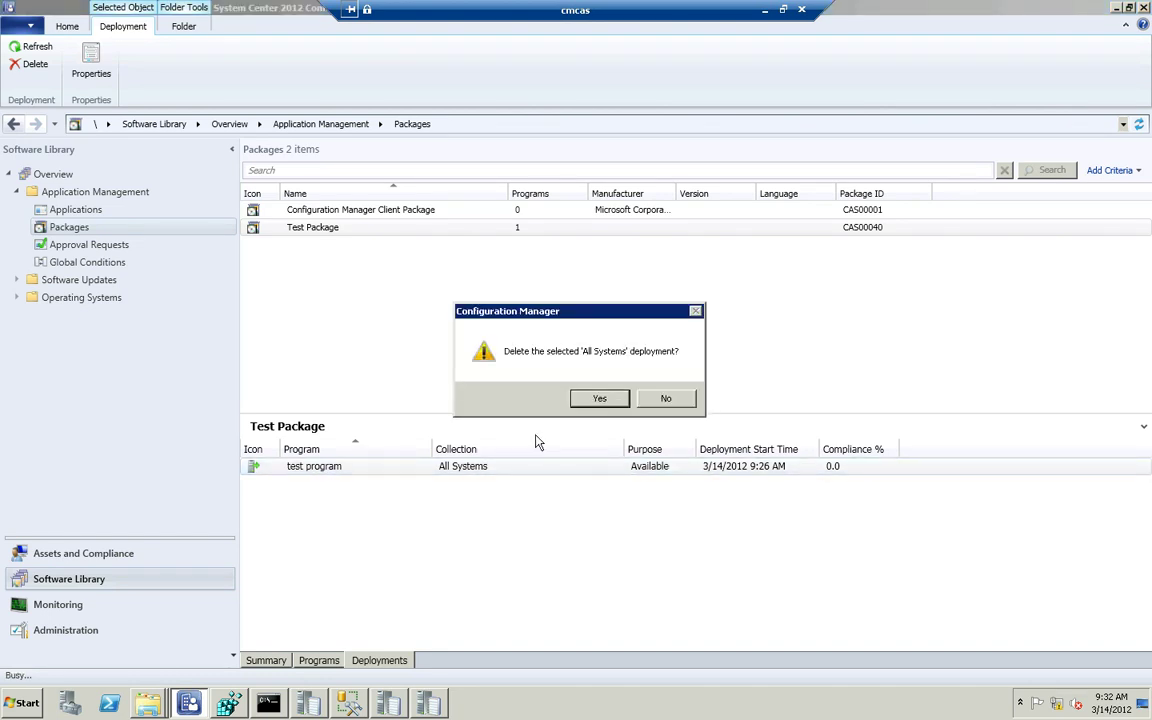
{"action": "left_click", "coordinate": [599, 399]}
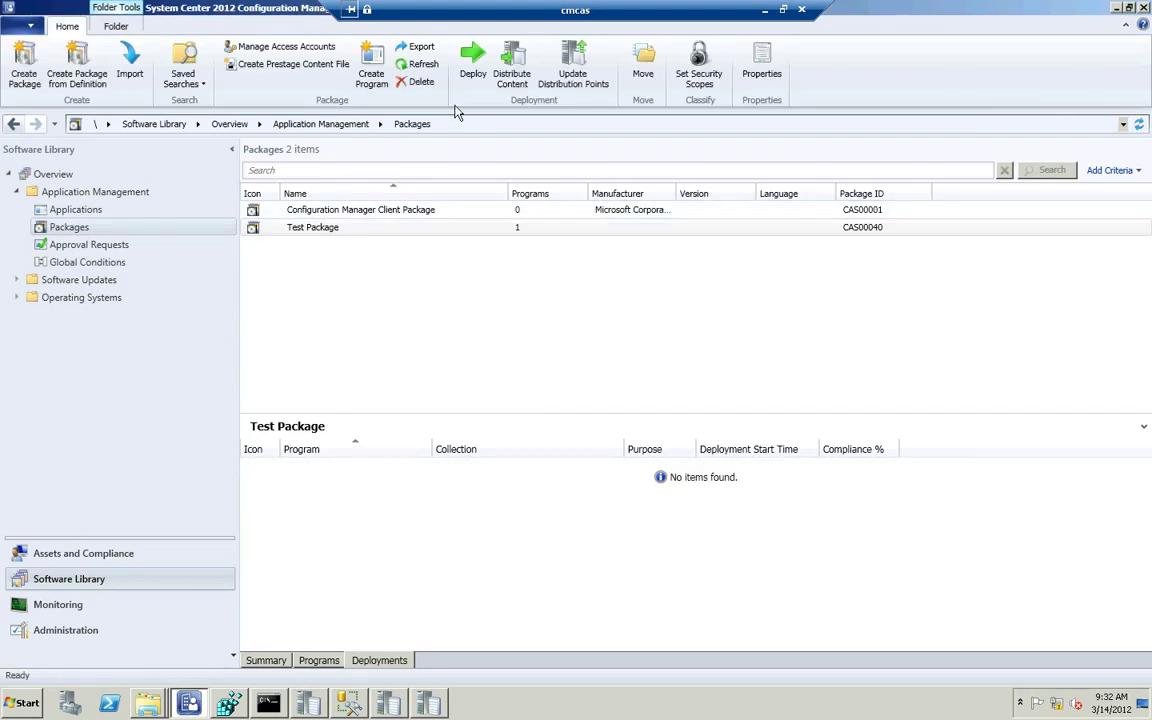
Start a new deployment of Test Package (test program) targeting the MW collection device collection.
{"action": "left_click", "coordinate": [472, 72]}
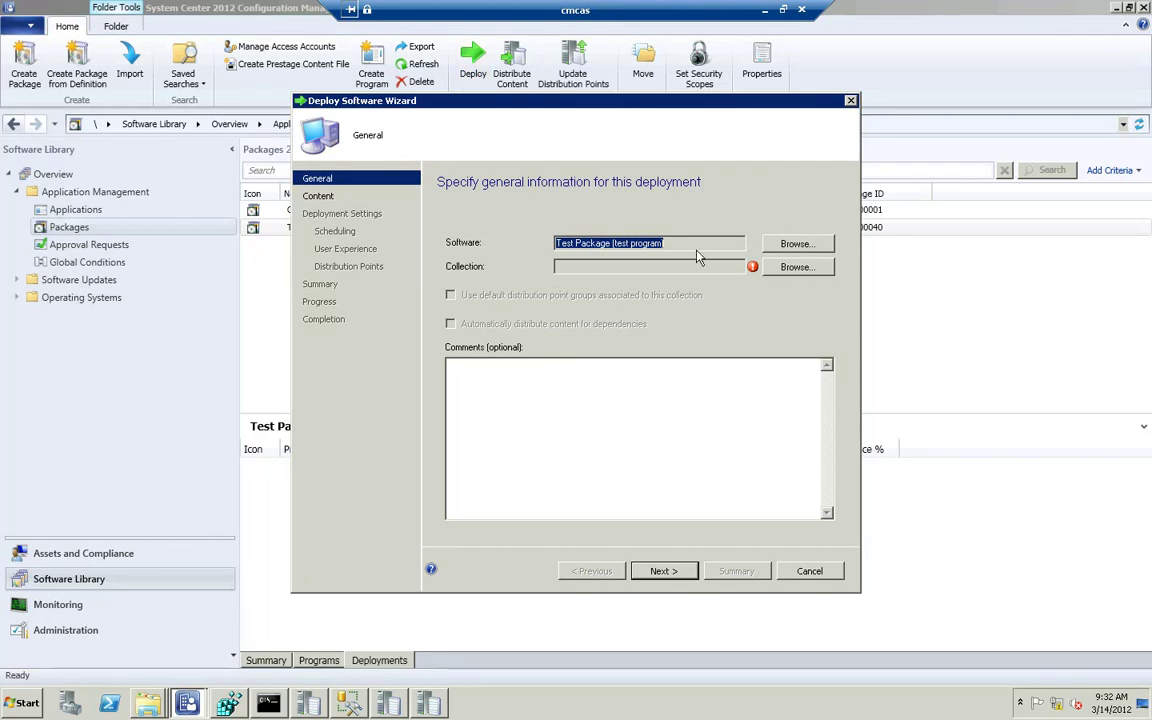
{"action": "left_click", "coordinate": [778, 268]}
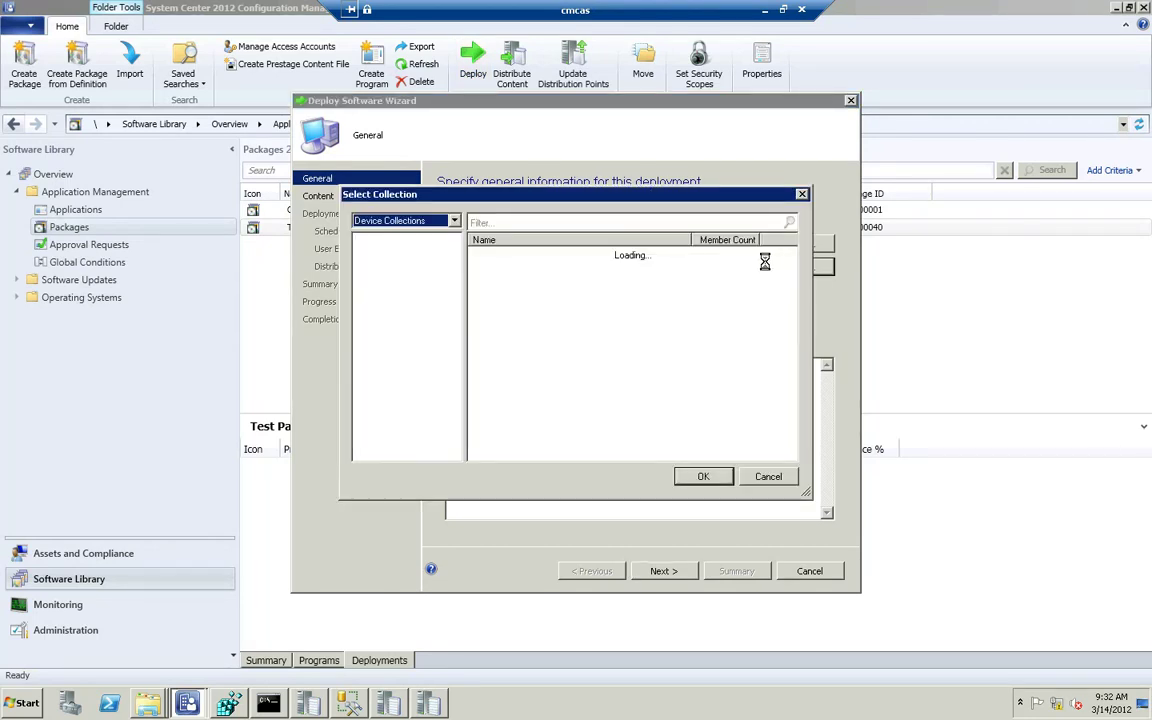
{"action": "left_click", "coordinate": [515, 309]}
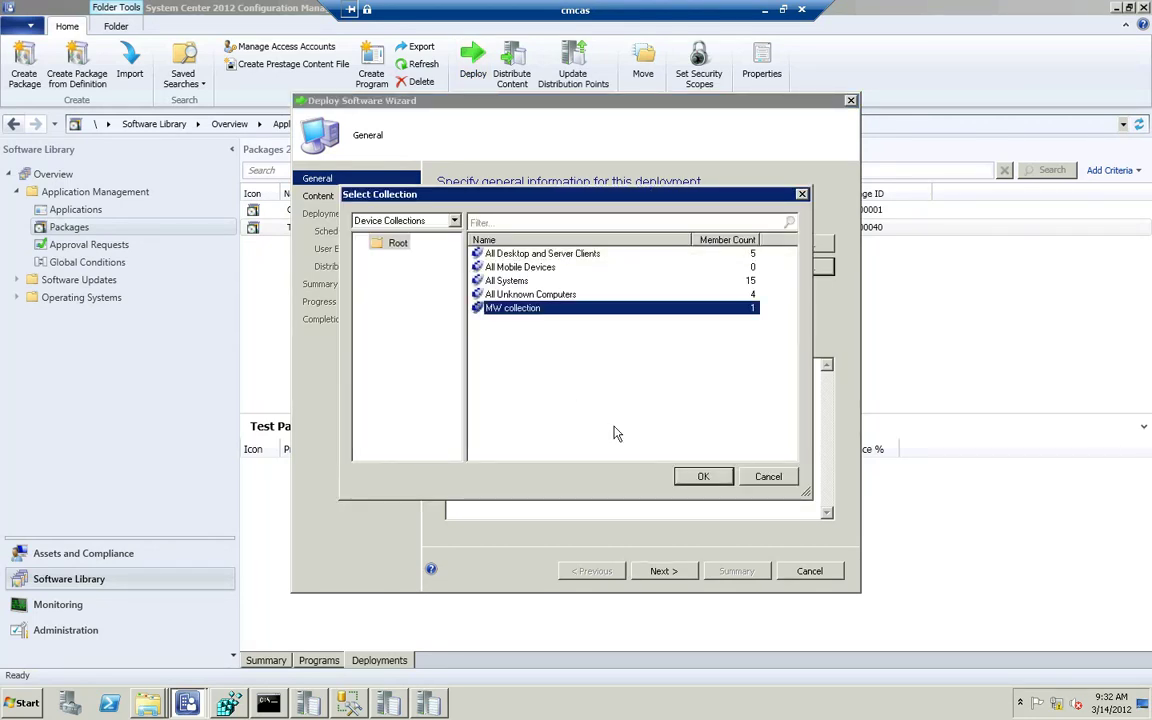
{"action": "left_click", "coordinate": [700, 477]}
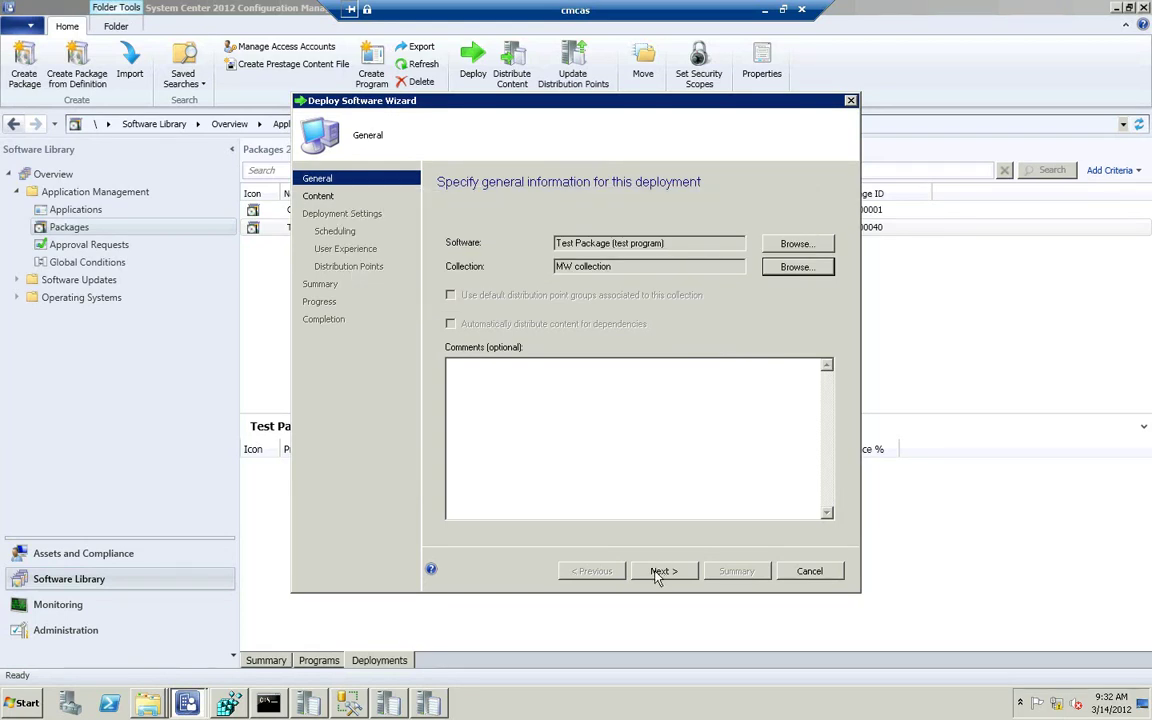
{"action": "left_click", "coordinate": [662, 572]}
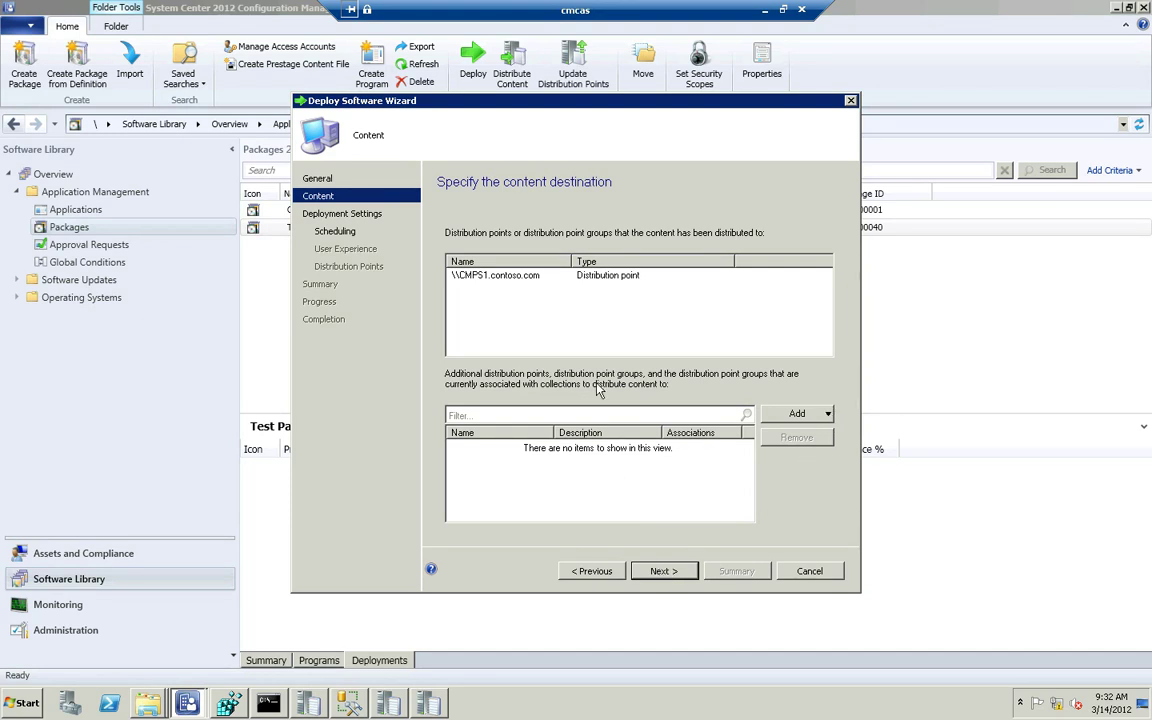
Set the deployment purpose to Available and complete the wizard with the default content, scheduling, user experience and distribution point settings.
{"action": "left_click", "coordinate": [655, 578]}
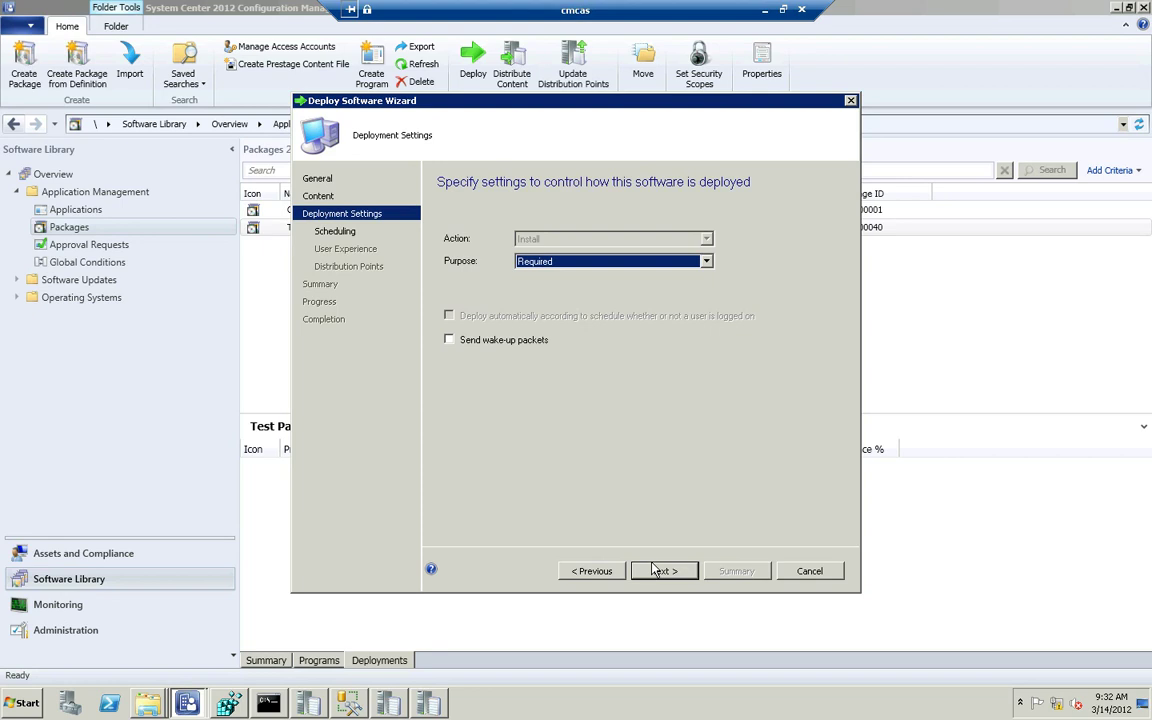
{"action": "left_click", "coordinate": [563, 263]}
{"action": "left_click", "coordinate": [568, 276]}
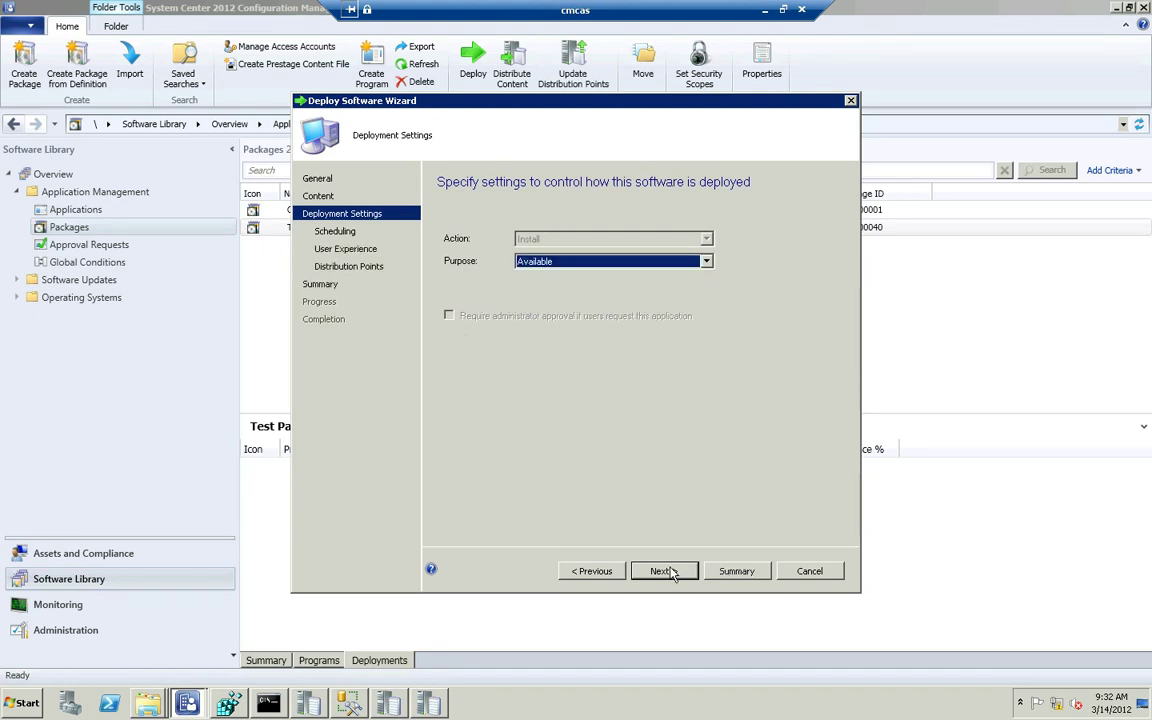
{"action": "left_click", "coordinate": [665, 572]}
{"action": "left_click", "coordinate": [672, 573]}
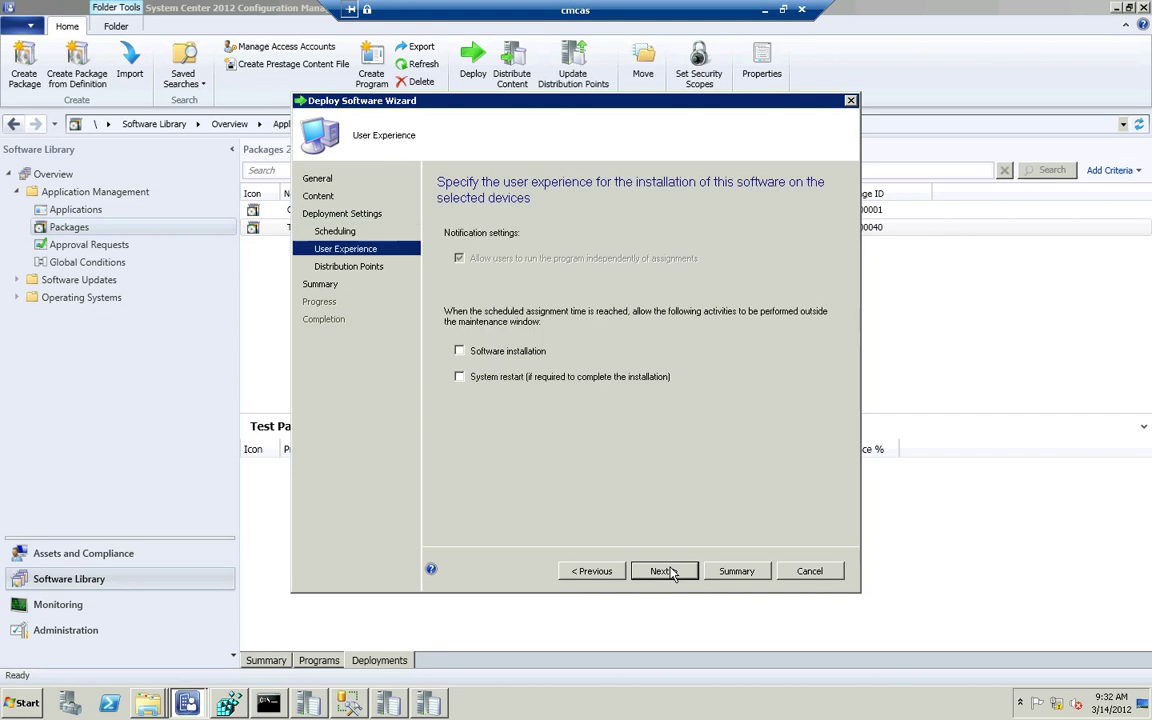
{"action": "left_click", "coordinate": [672, 573]}
{"action": "left_click", "coordinate": [672, 573]}
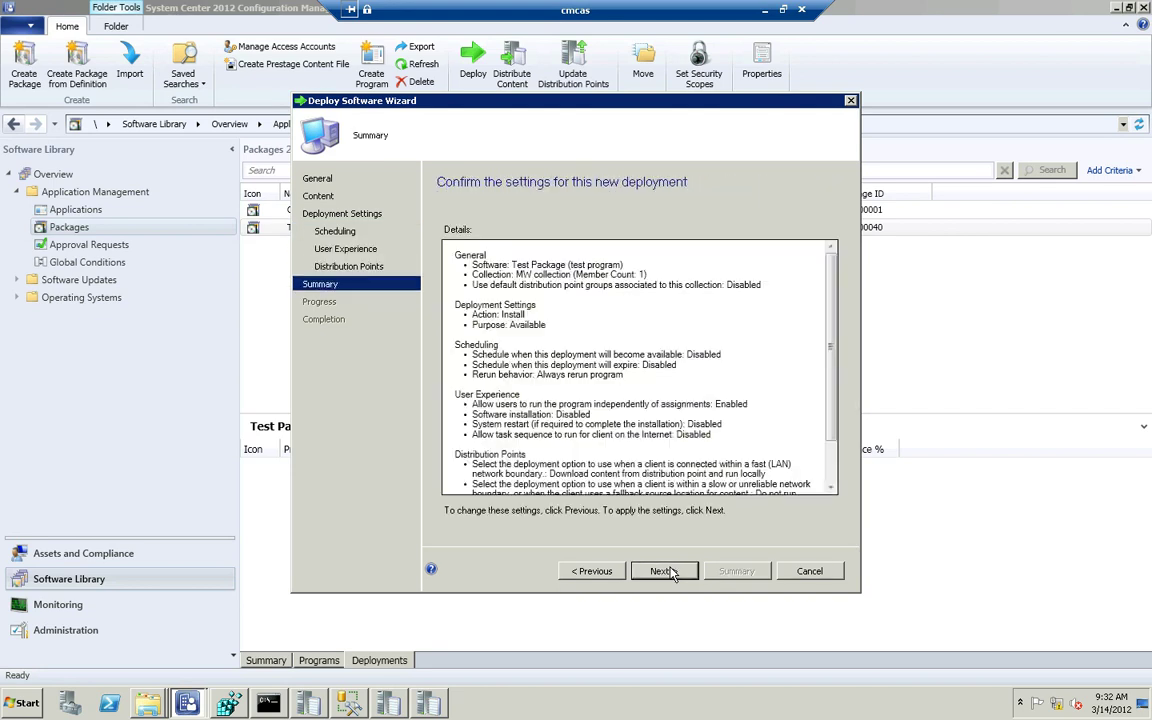
{"action": "left_click", "coordinate": [672, 573]}
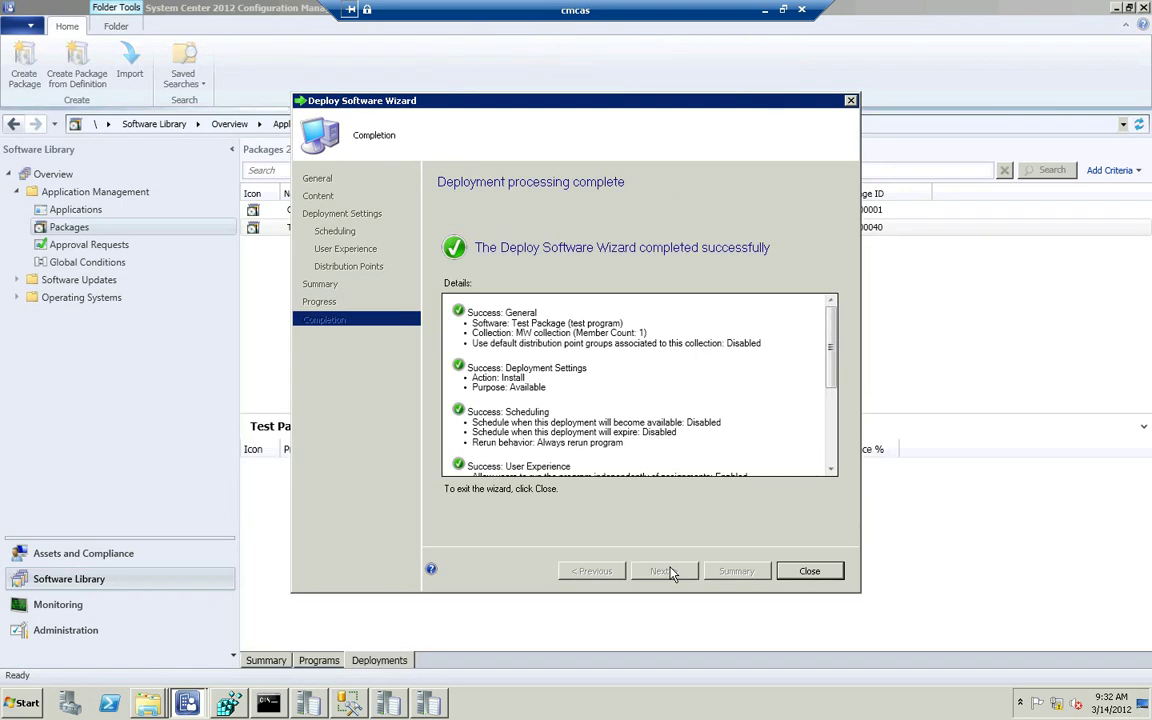
{"action": "left_click", "coordinate": [808, 572]}
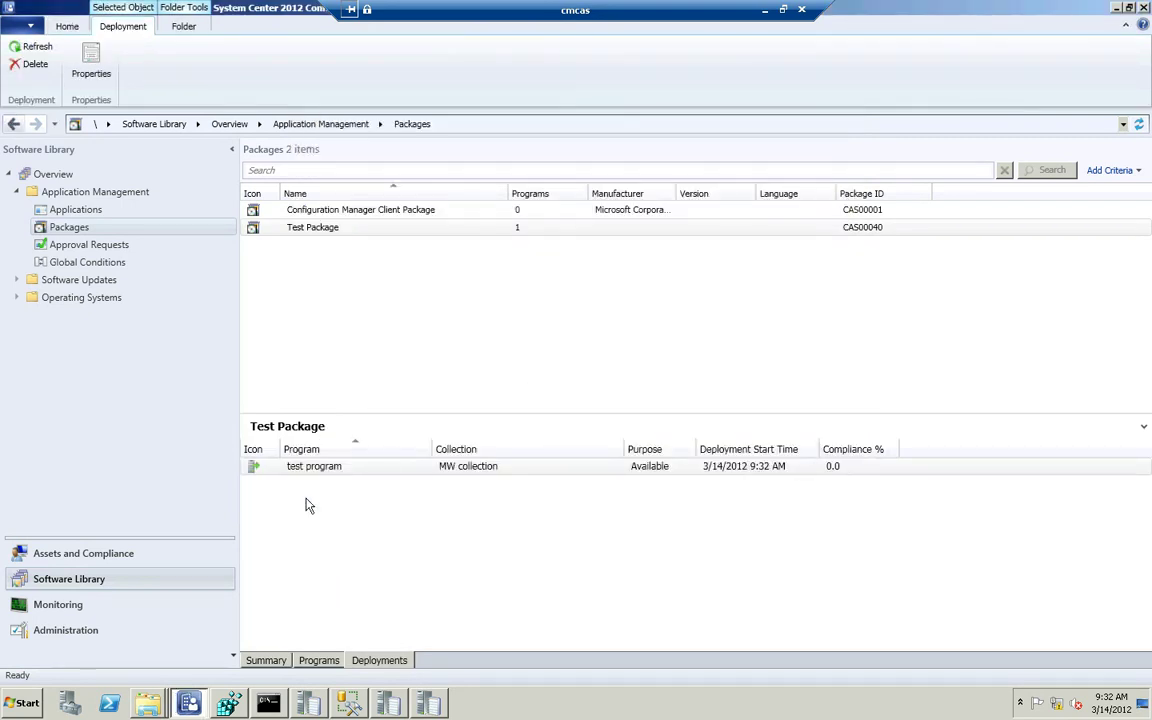
Bring up the Configuration Manager Logs folder and sort the log files by date modified, newest first.
{"action": "mouse_move", "coordinate": [151, 706]}
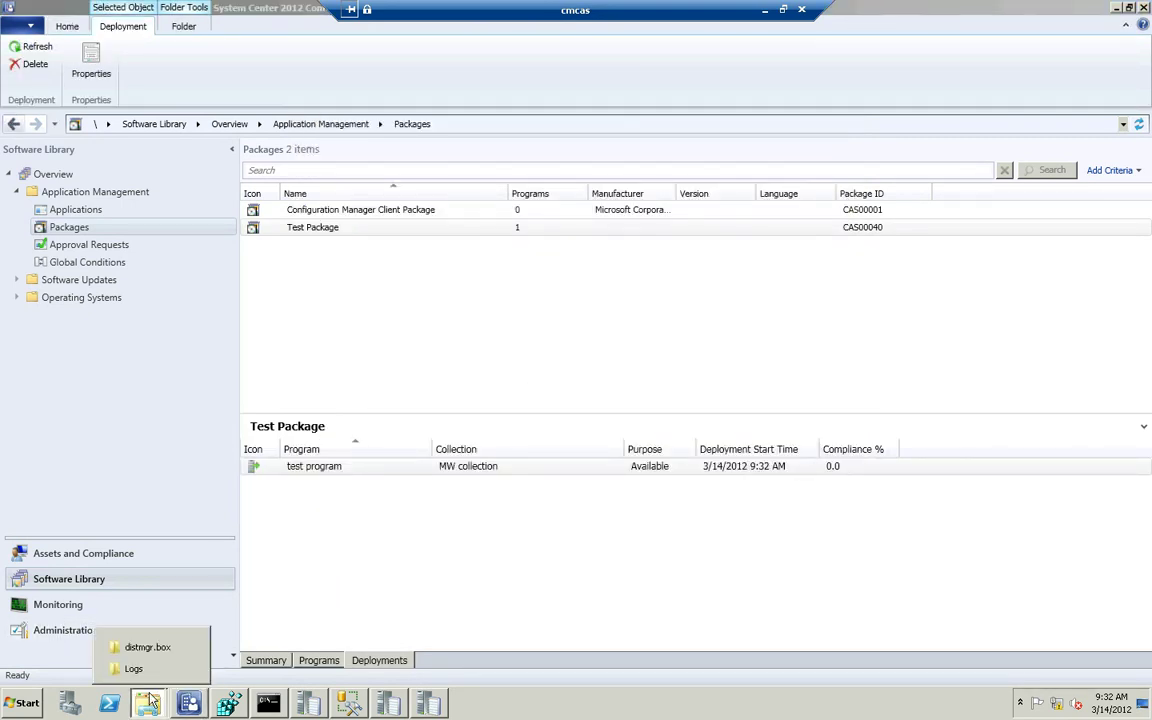
{"action": "left_click", "coordinate": [141, 677]}
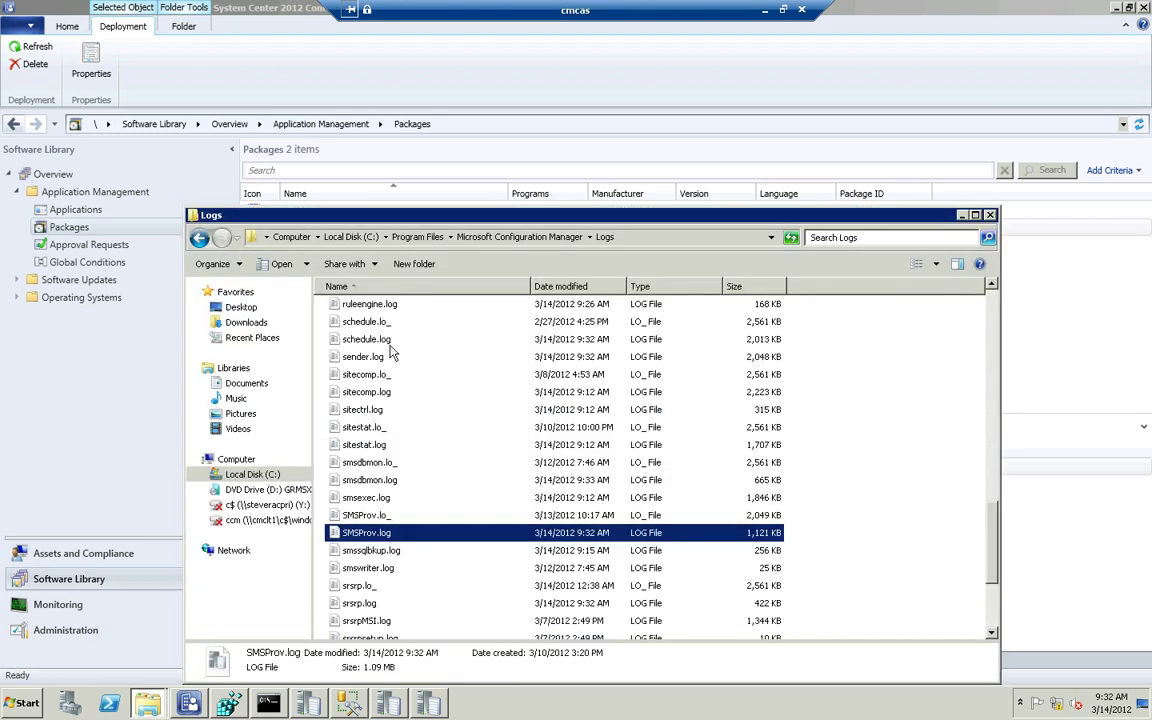
{"action": "left_click", "coordinate": [455, 288]}
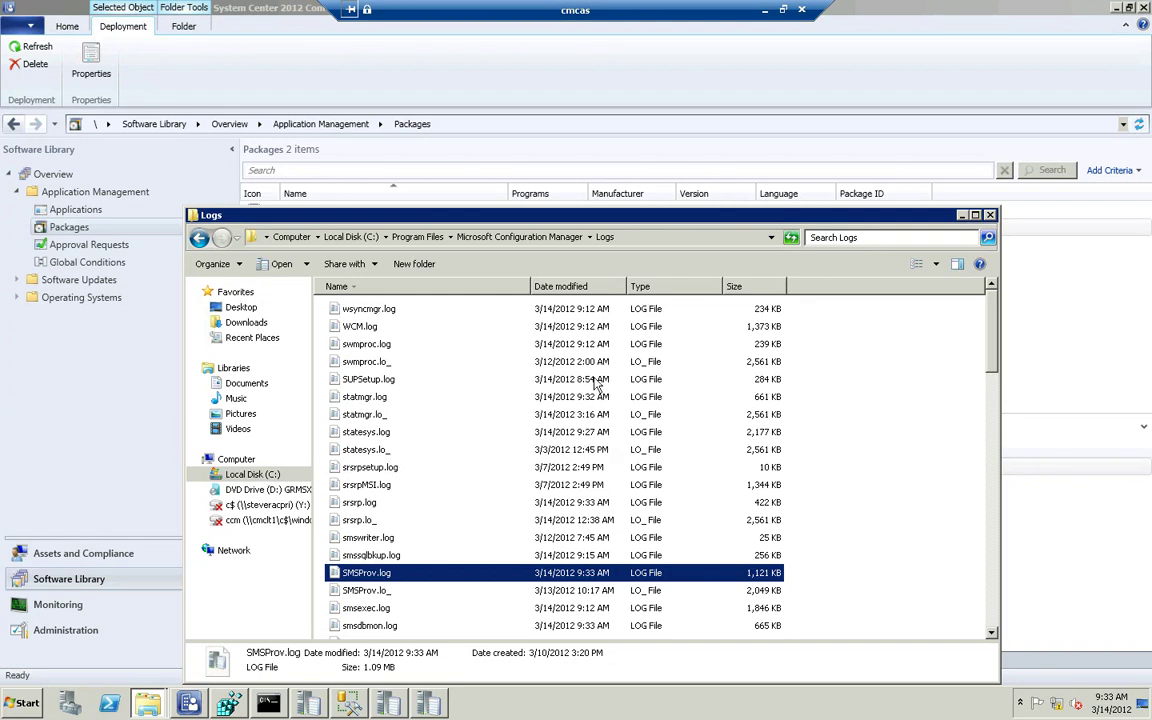
{"action": "left_click", "coordinate": [586, 288]}
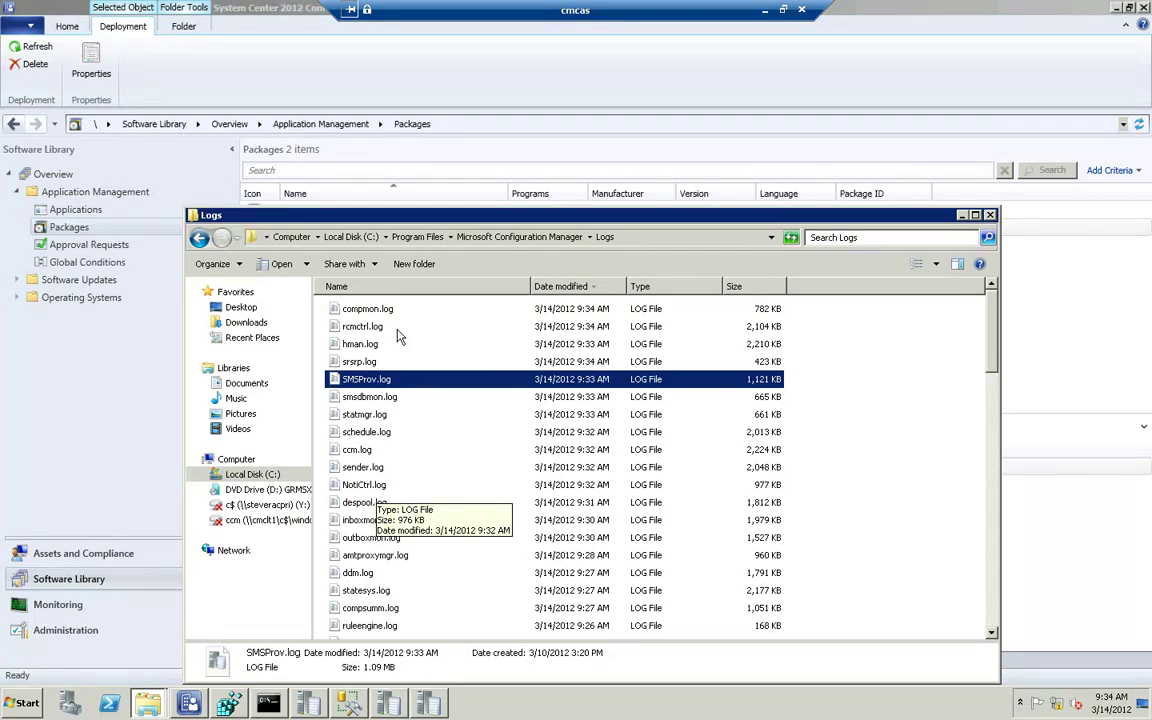
Sort the logs by name, open distmgr.log and examine its recent entries for package CAS00040.
{"action": "left_click", "coordinate": [390, 287]}
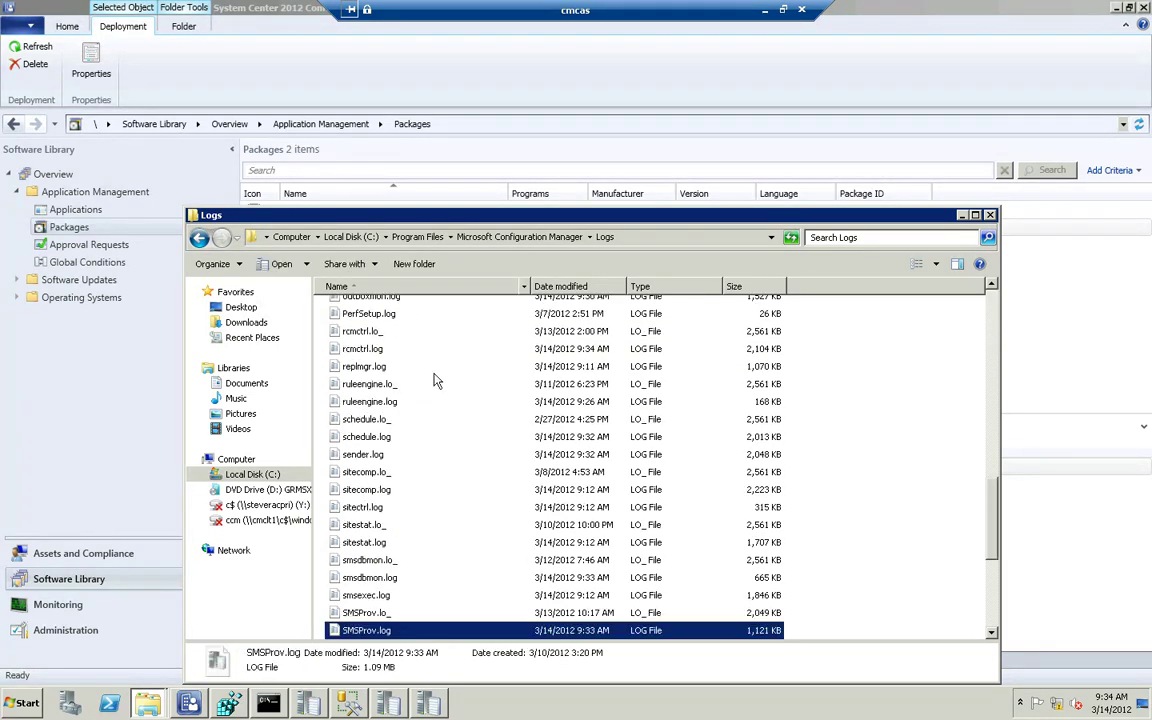
{"action": "left_click_drag", "start_coordinate": [993, 545], "coordinate": [985, 362]}
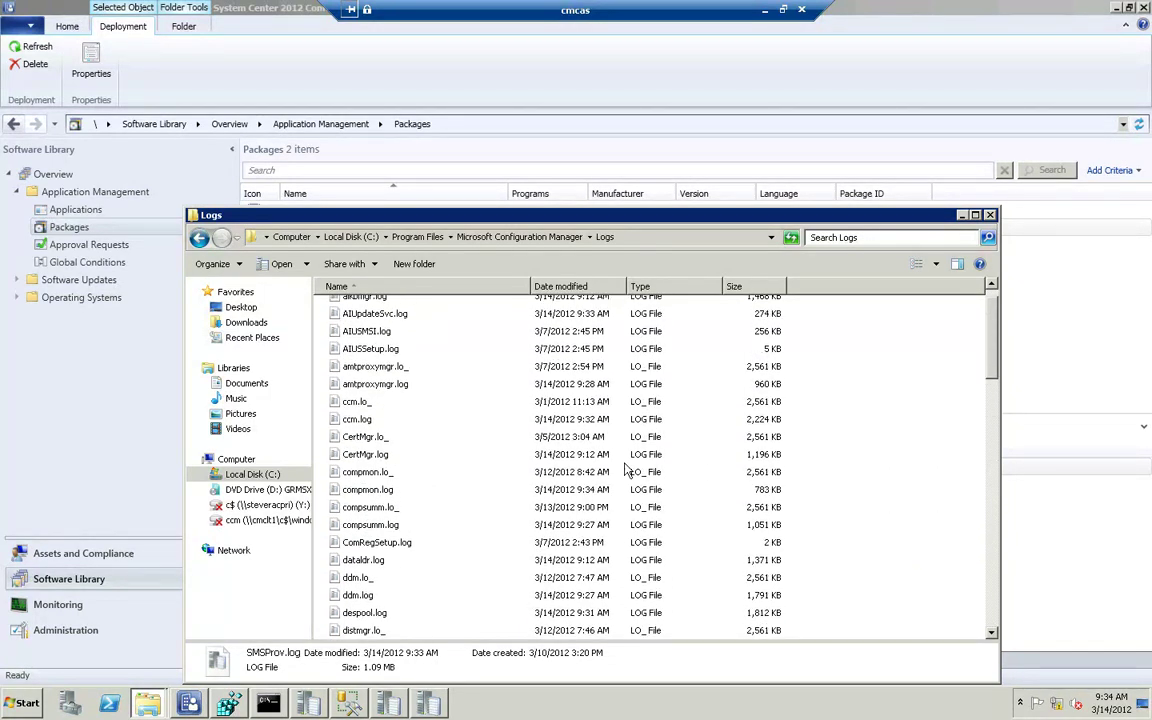
{"action": "left_click", "coordinate": [386, 632]}
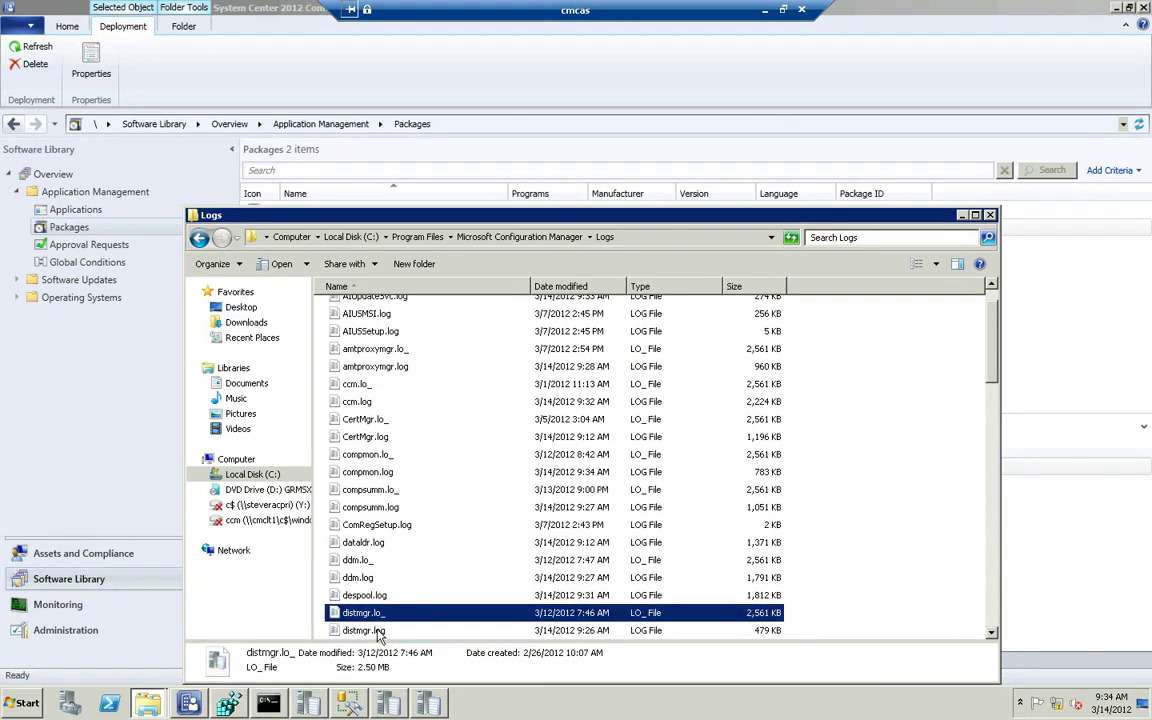
{"action": "left_click", "coordinate": [381, 631]}
{"action": "double_click", "coordinate": [381, 631]}
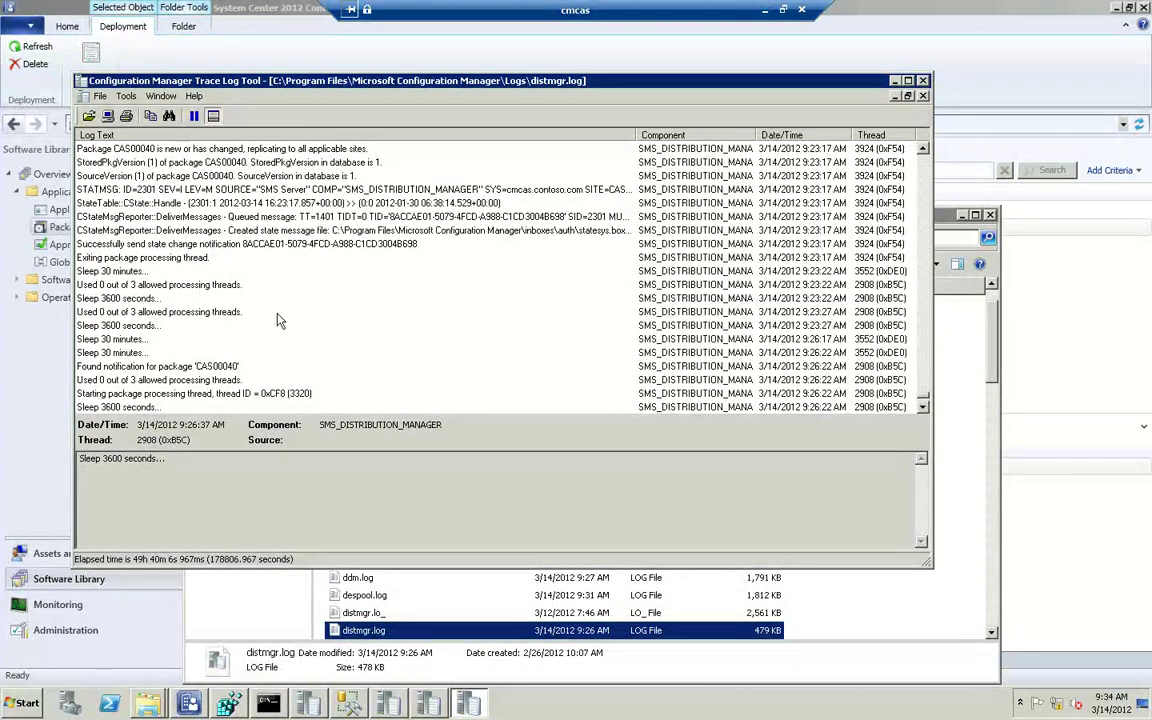
{"action": "scroll", "coordinate": [284, 322], "scroll_direction": "up", "scroll_amount": 3}
{"action": "scroll", "coordinate": [275, 313], "scroll_direction": "up", "scroll_amount": 2}
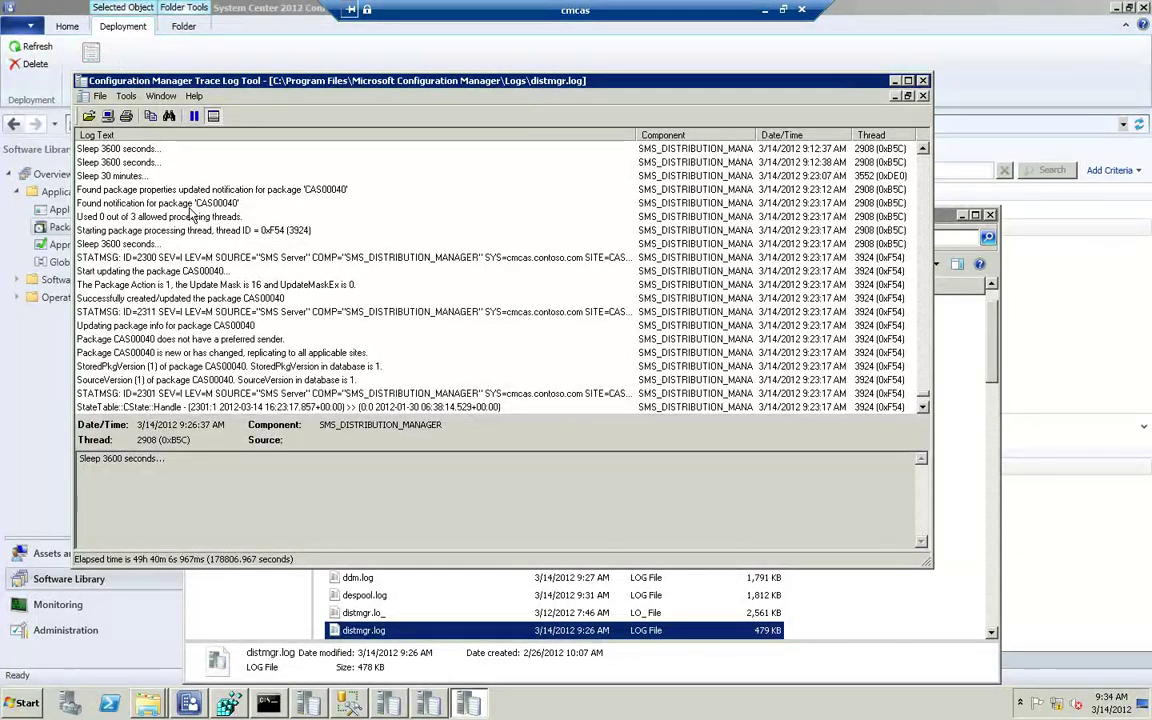
Examine the distmgr.log entries on the CAS00040 package update, including the earlier entries about its creation and content.
{"action": "left_click", "coordinate": [217, 189]}
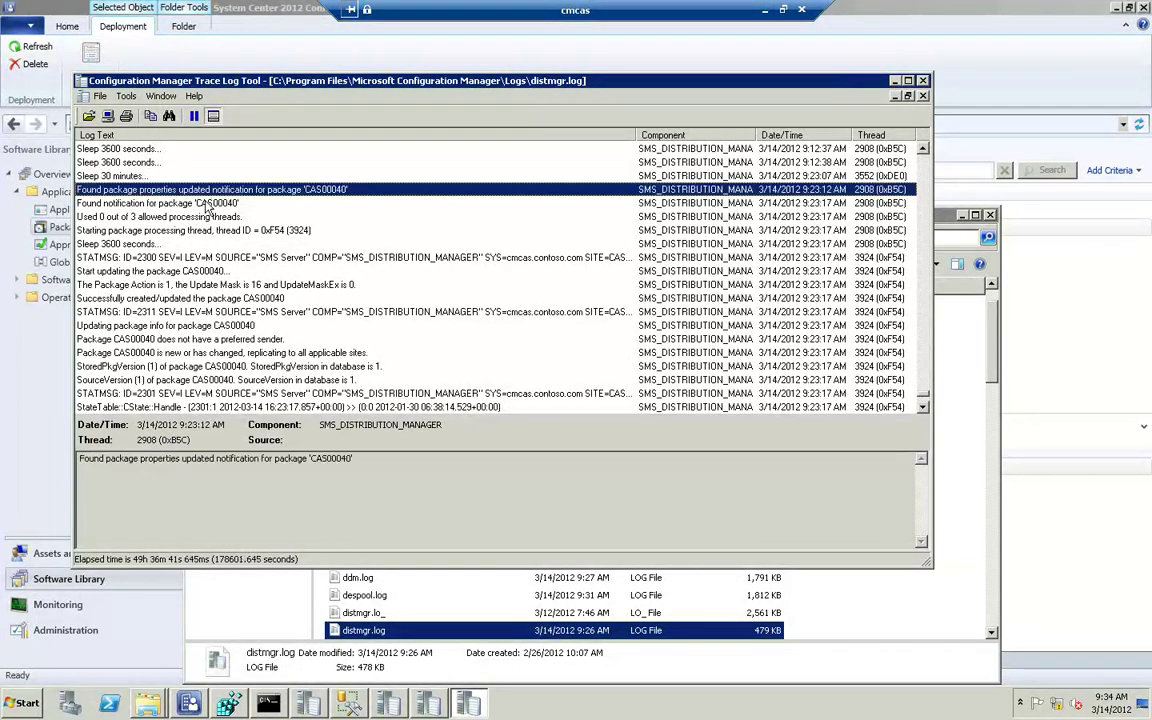
{"action": "left_click", "coordinate": [176, 204]}
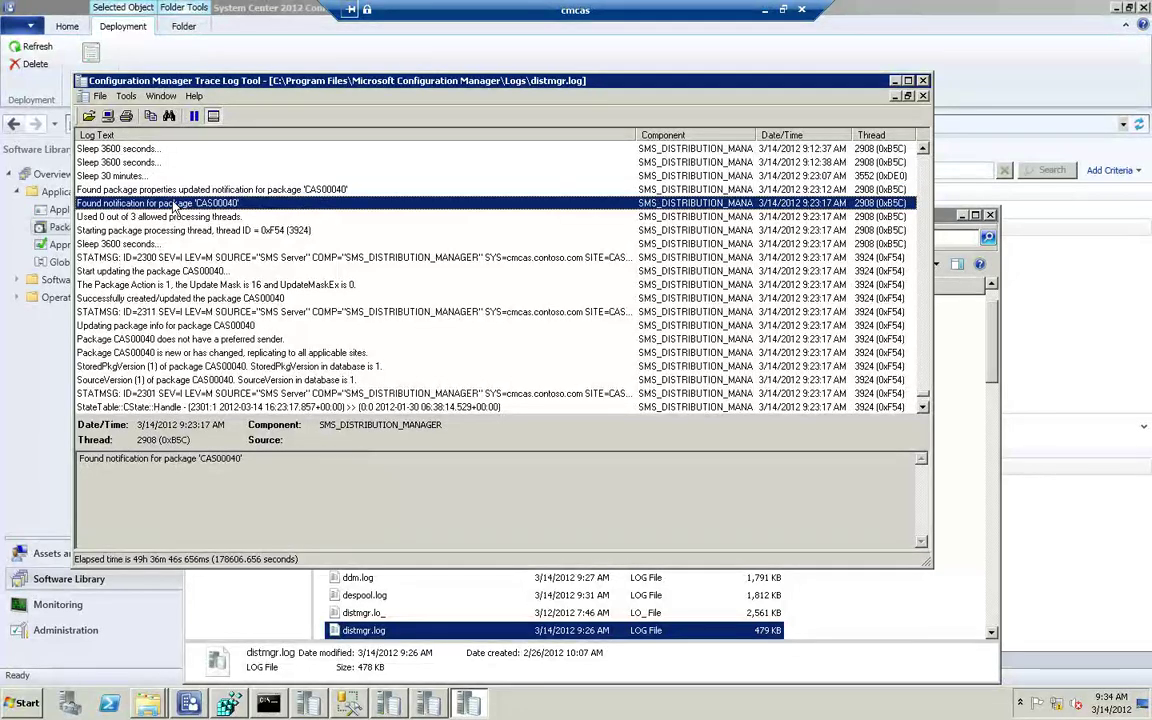
{"action": "left_click", "coordinate": [157, 274]}
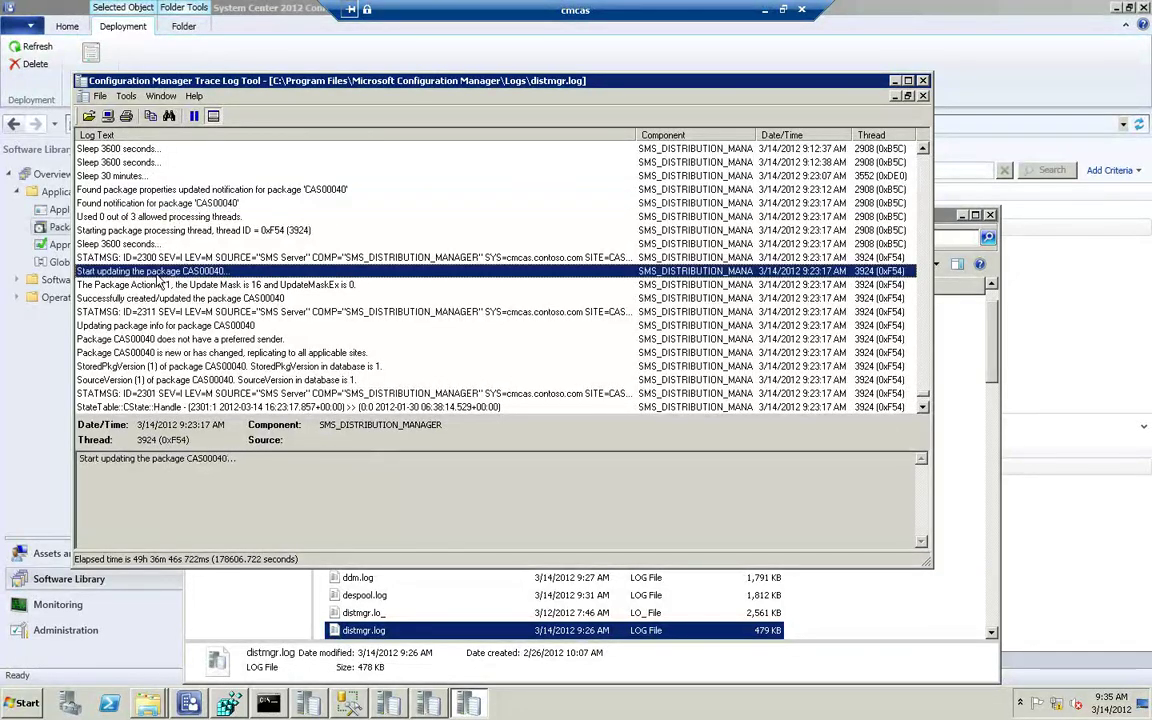
{"action": "scroll", "coordinate": [226, 320], "scroll_direction": "down", "scroll_amount": 3}
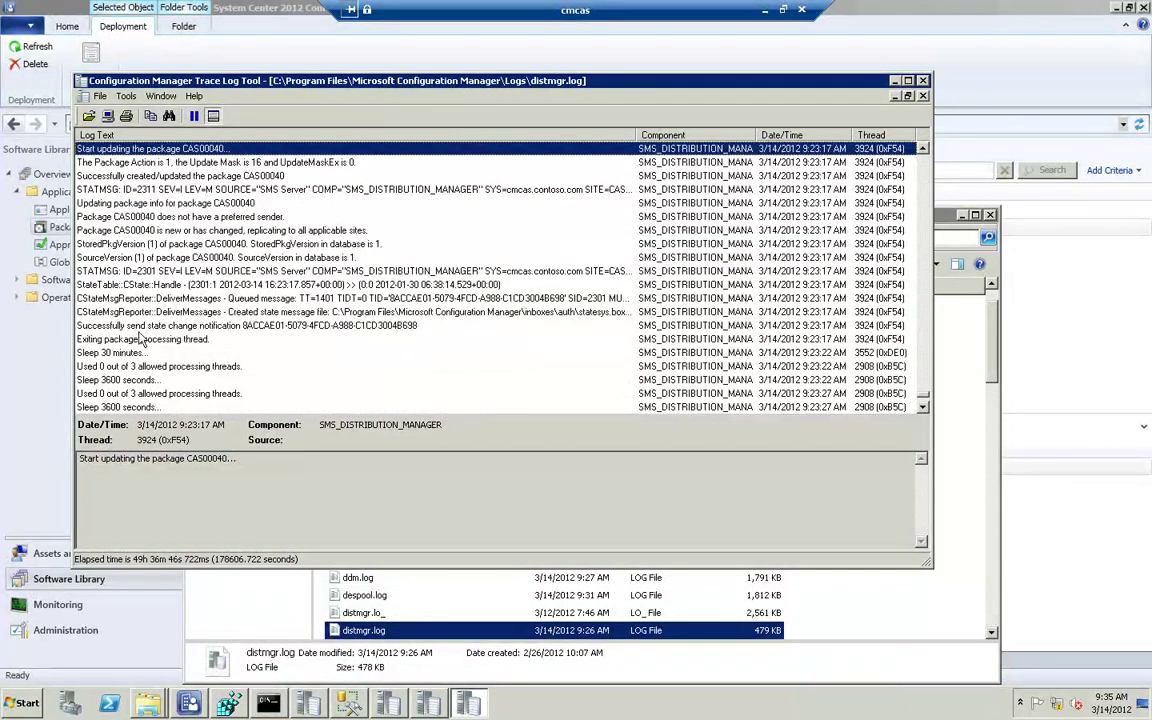
{"action": "scroll", "coordinate": [130, 307], "scroll_direction": "up", "scroll_amount": 8}
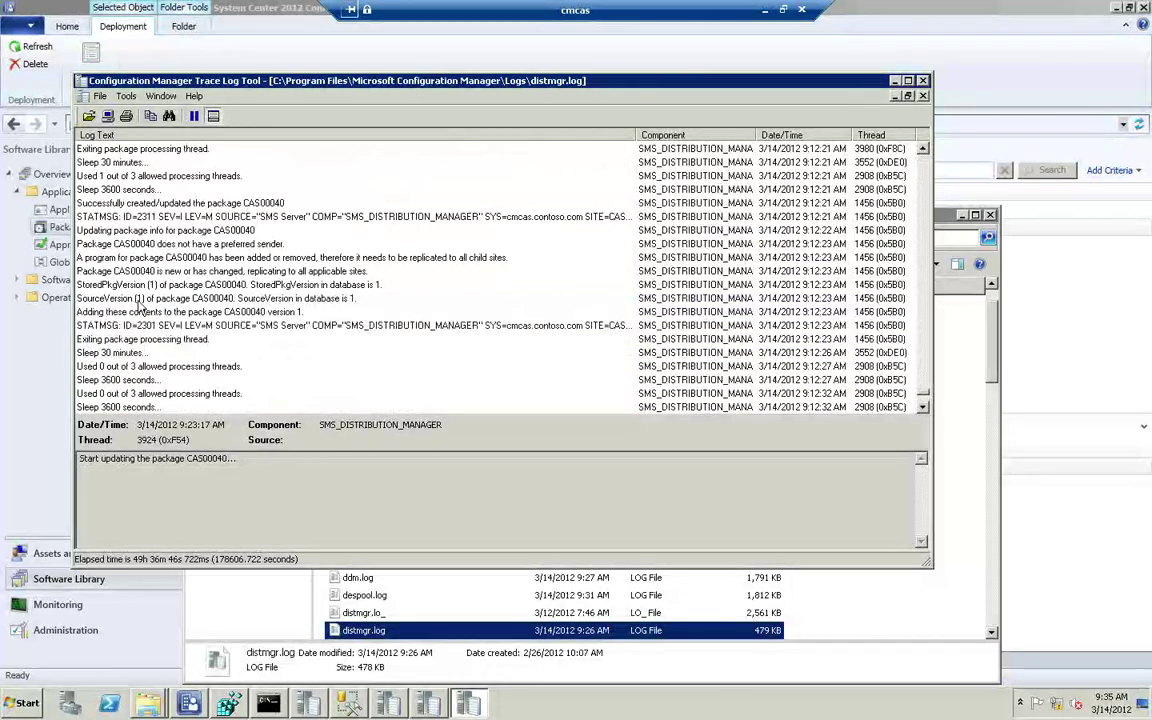
{"action": "scroll", "coordinate": [140, 308], "scroll_direction": "up", "scroll_amount": 3}
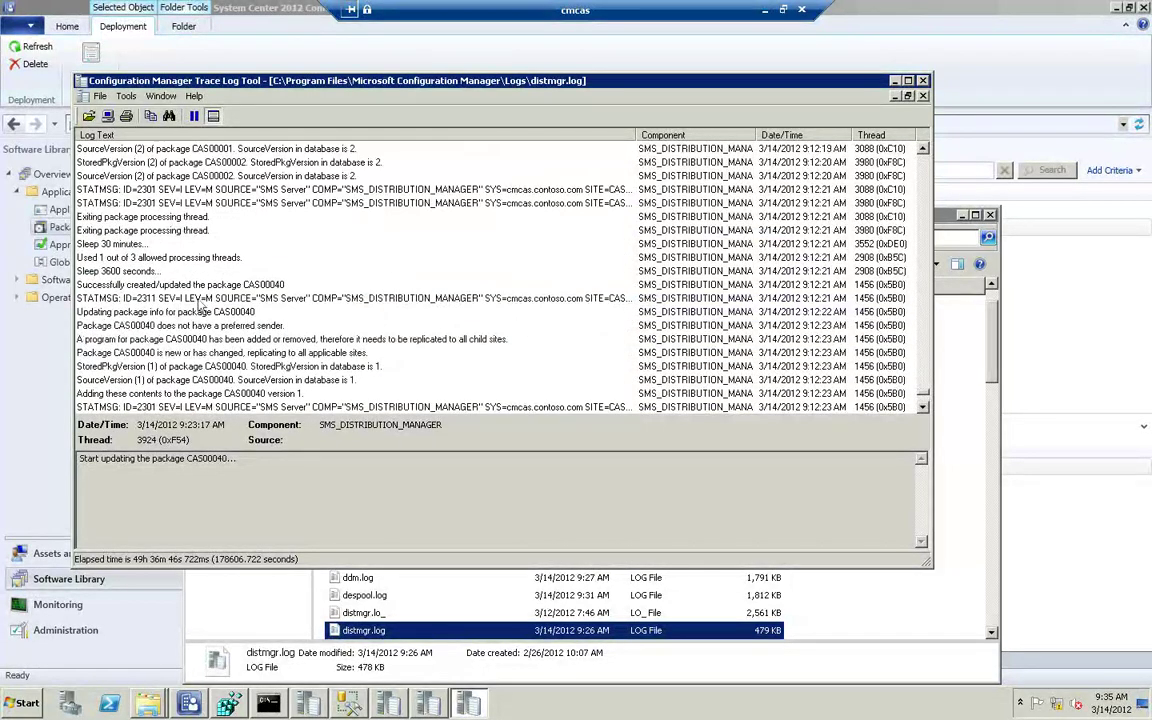
{"action": "scroll", "coordinate": [253, 293], "scroll_direction": "up", "scroll_amount": 3}
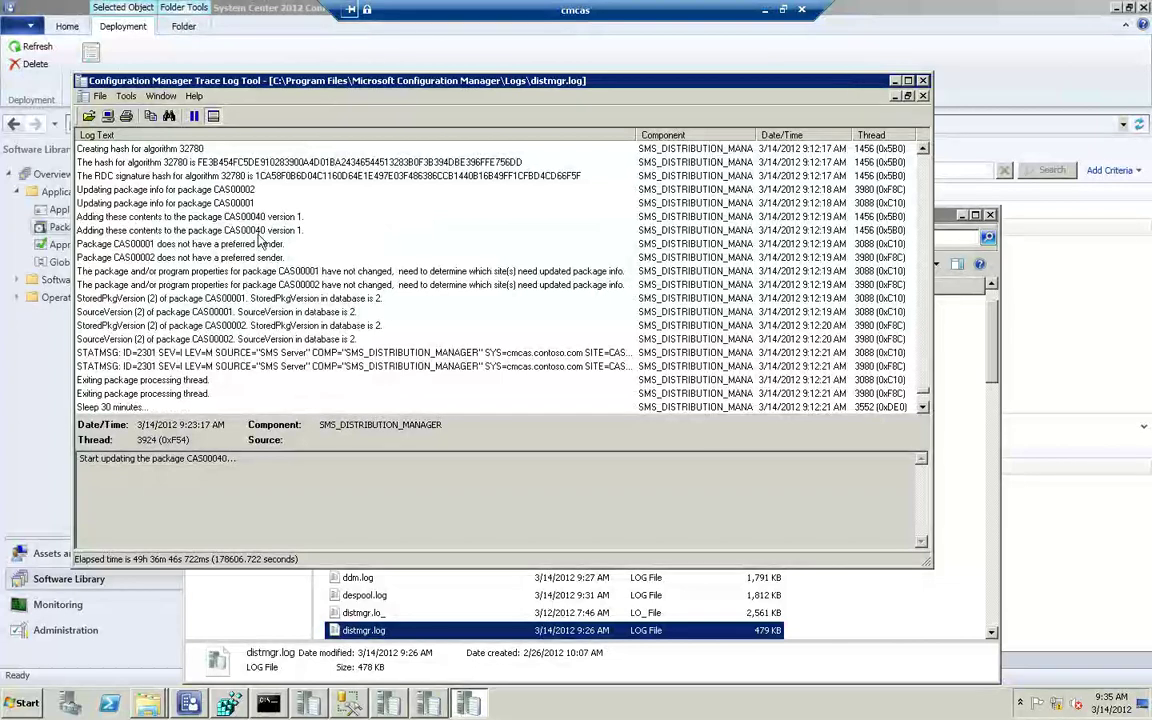
{"action": "scroll", "coordinate": [258, 232], "scroll_direction": "down", "scroll_amount": 6}
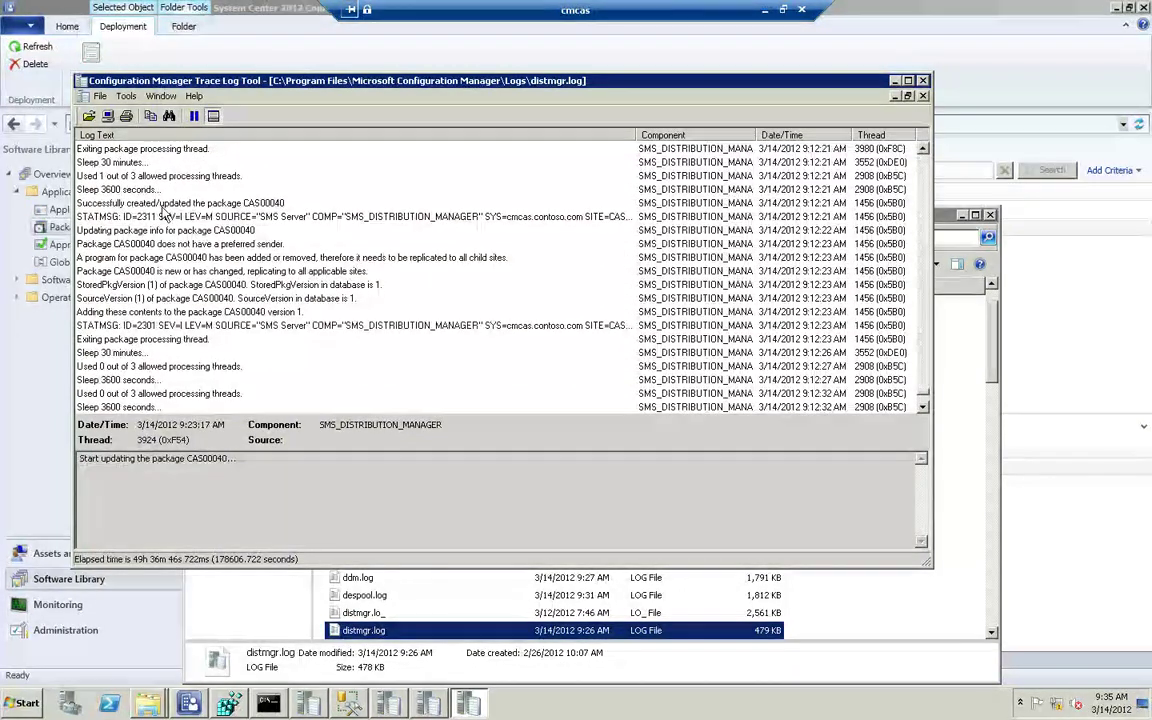
{"action": "left_click", "coordinate": [130, 205]}
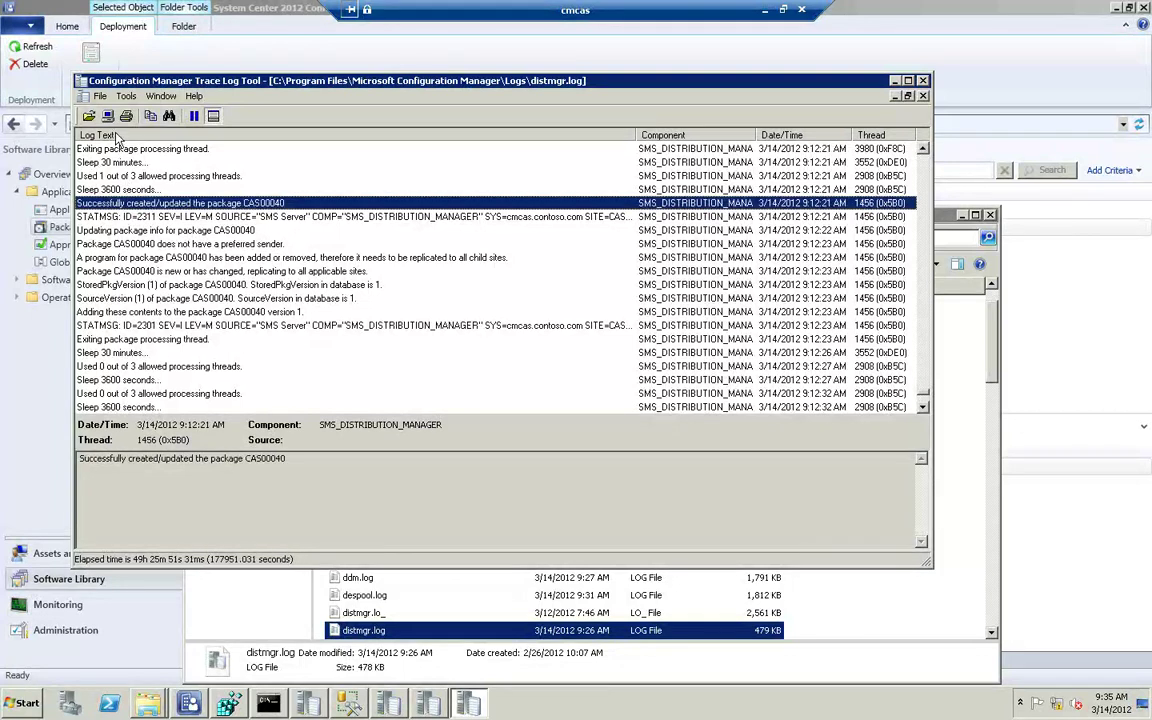
Search distmgr.log downward for the text "compre".
{"action": "left_click", "coordinate": [127, 97]}
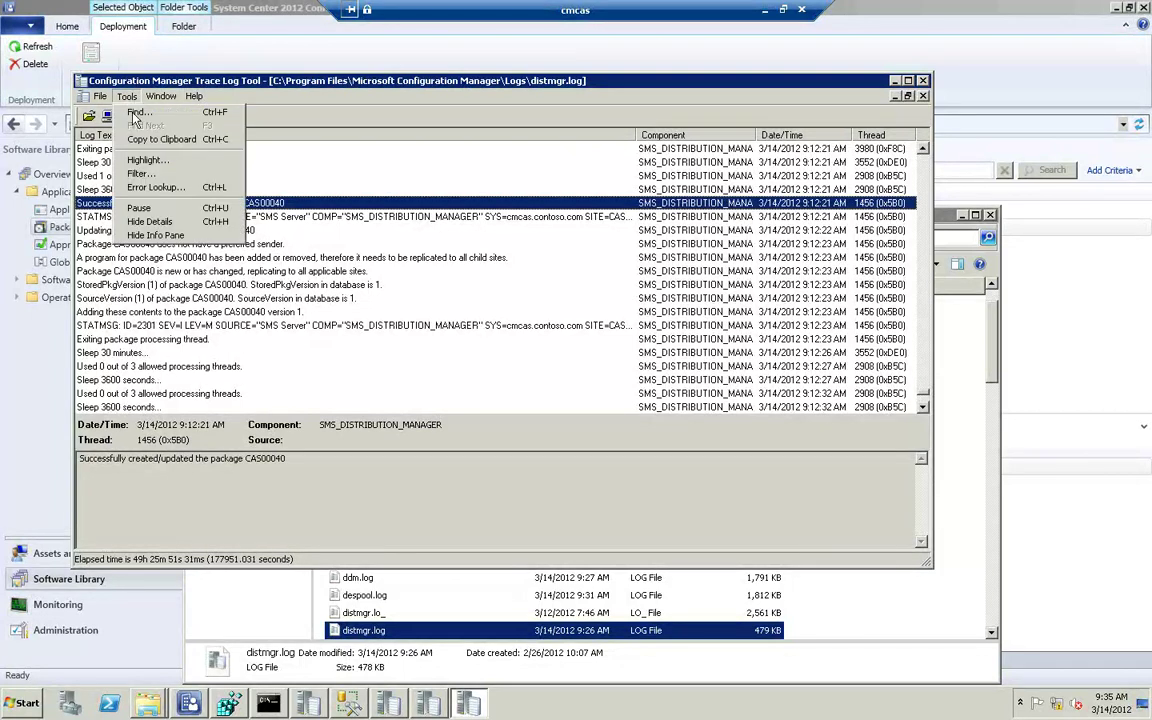
{"action": "left_click", "coordinate": [135, 112]}
{"action": "type", "text": "compre"}
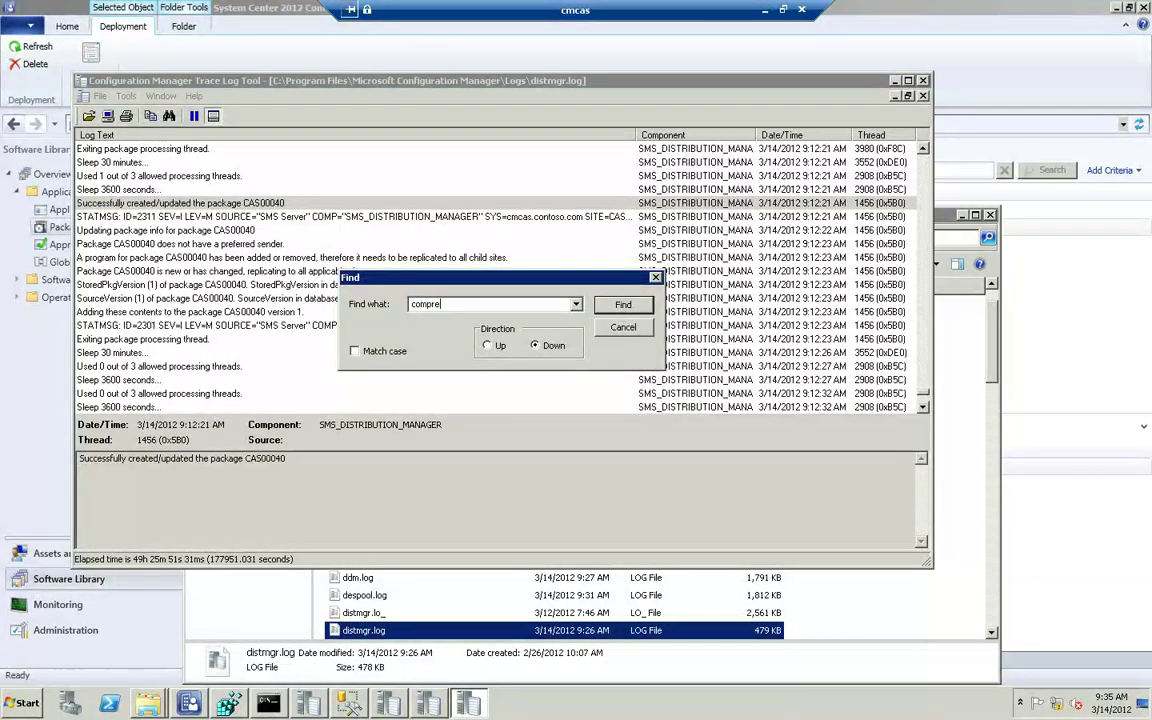
{"action": "key", "text": "Return"}
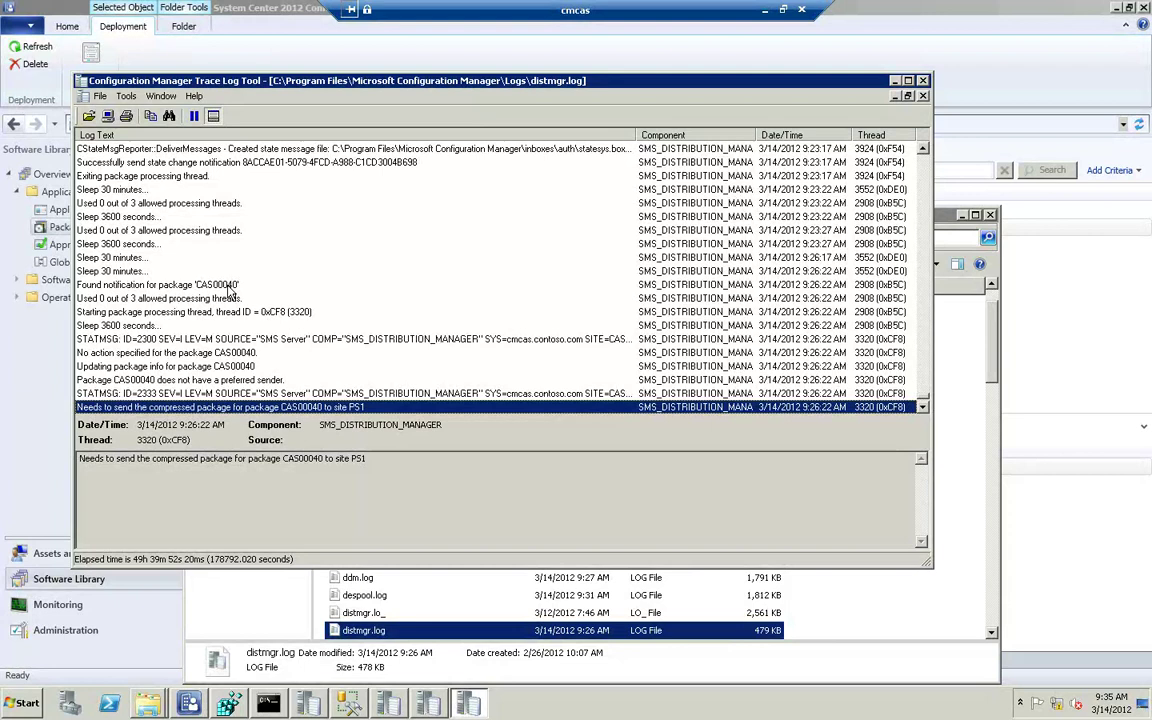
Examine the entries from the CAS00040 notification through sending the compressed copy to site PS1 and the minijob transfer root, and close distmgr.log.
{"action": "left_click", "coordinate": [230, 285]}
{"action": "scroll", "coordinate": [214, 240], "scroll_direction": "down", "scroll_amount": 1}
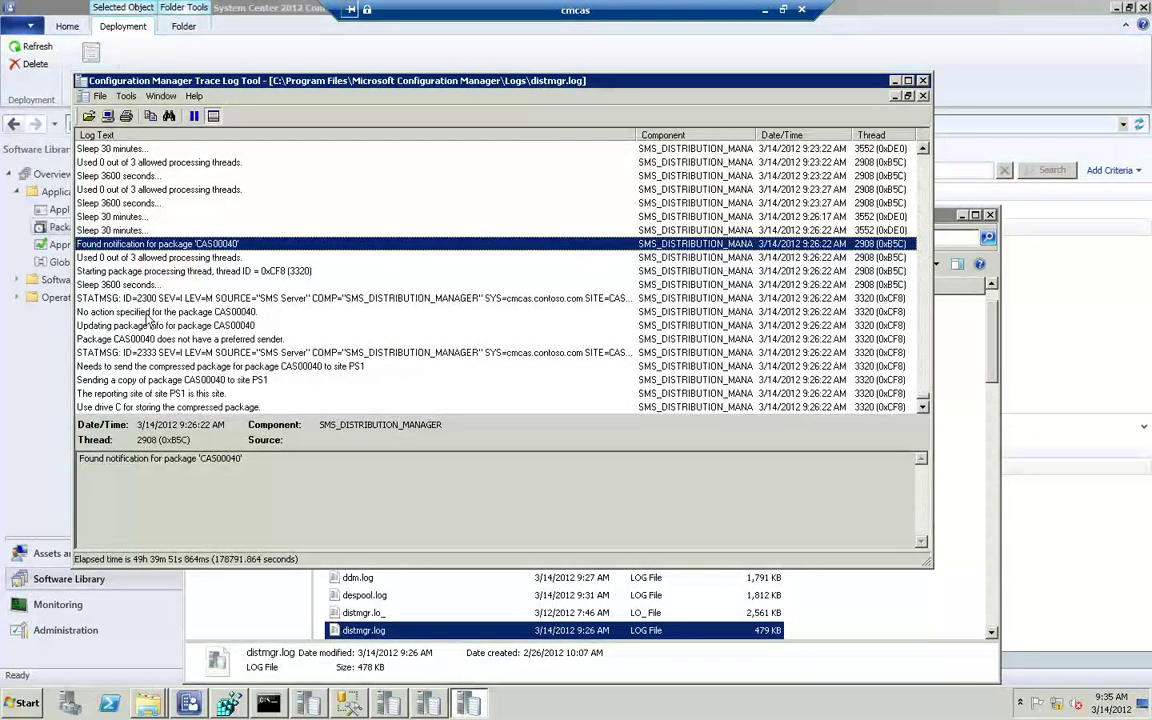
{"action": "scroll", "coordinate": [205, 312], "scroll_direction": "down", "scroll_amount": 1}
{"action": "scroll", "coordinate": [205, 312], "scroll_direction": "down", "scroll_amount": 1}
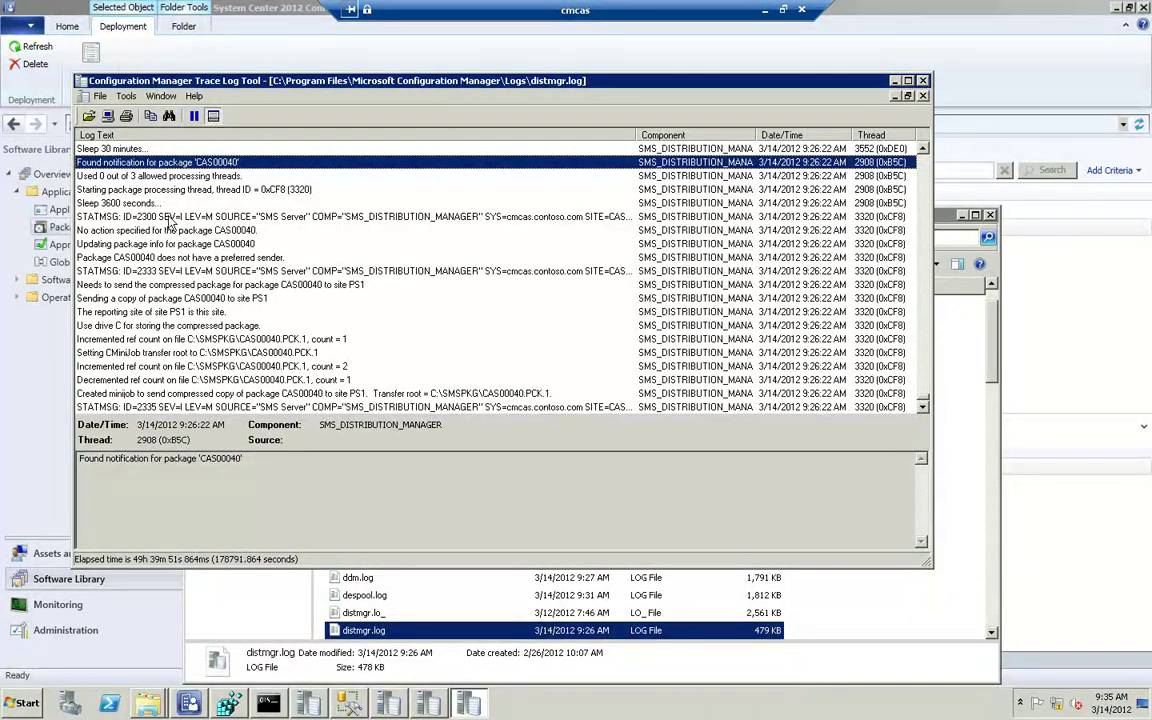
{"action": "left_click", "coordinate": [150, 299]}
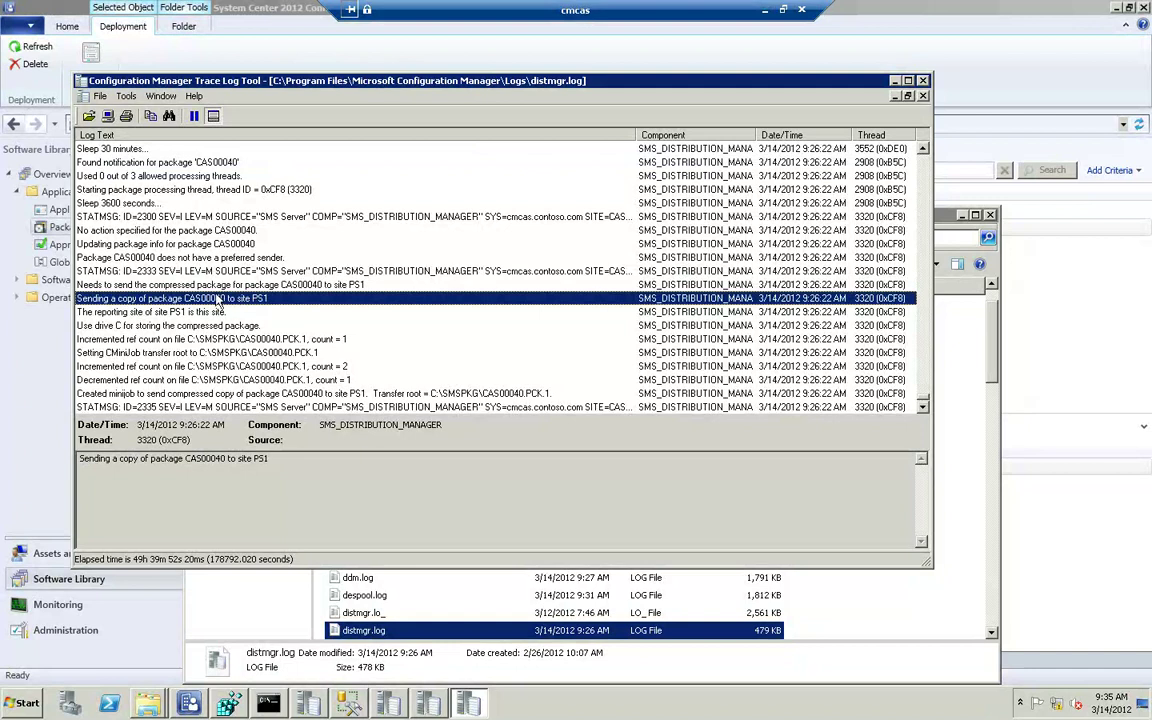
{"action": "left_click", "coordinate": [213, 285]}
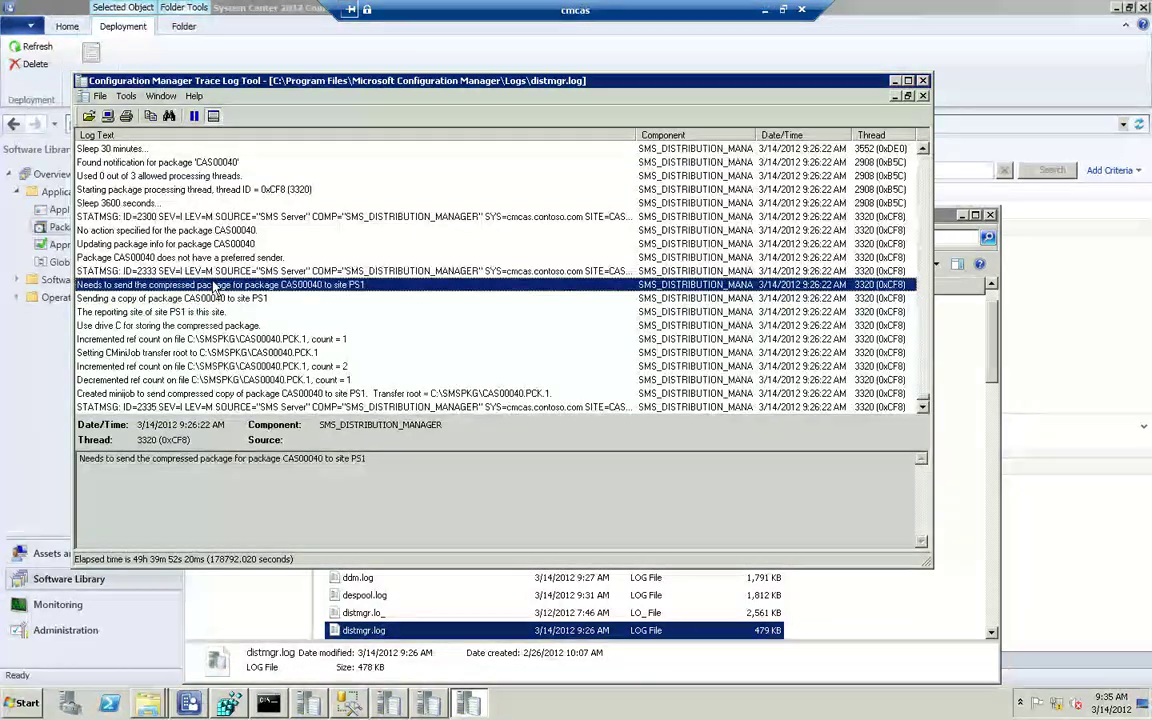
{"action": "left_click", "coordinate": [155, 326]}
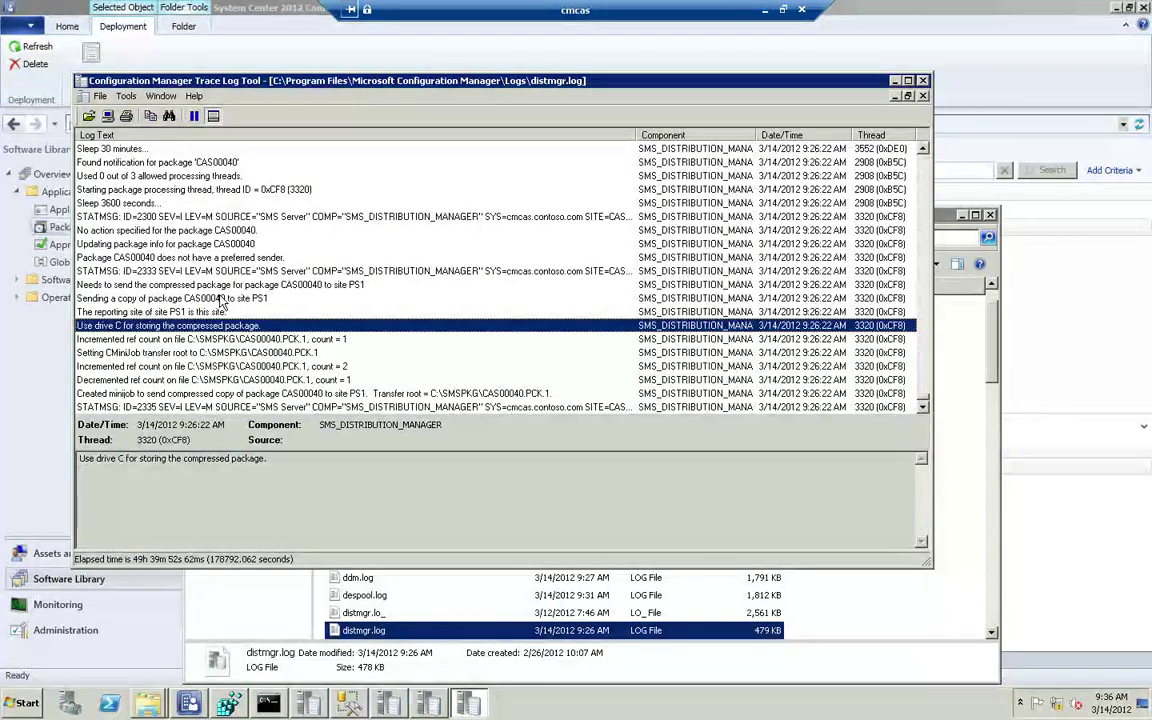
{"action": "scroll", "coordinate": [203, 280], "scroll_direction": "down", "scroll_amount": 1}
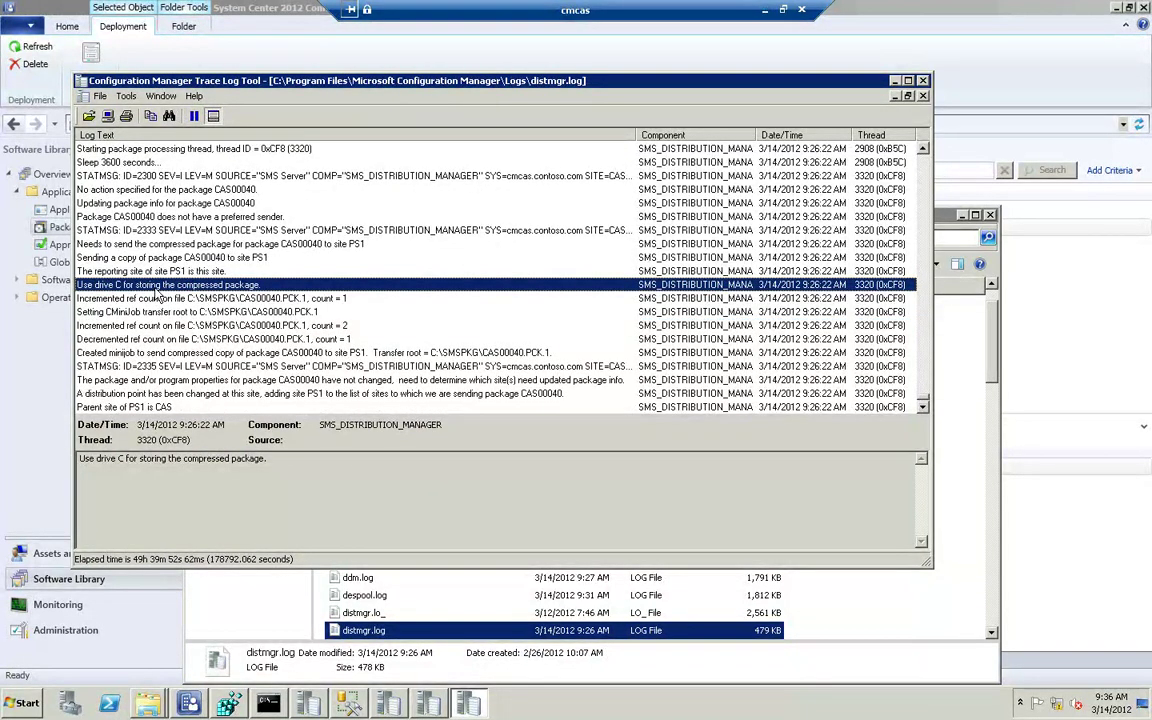
{"action": "left_click", "coordinate": [140, 313]}
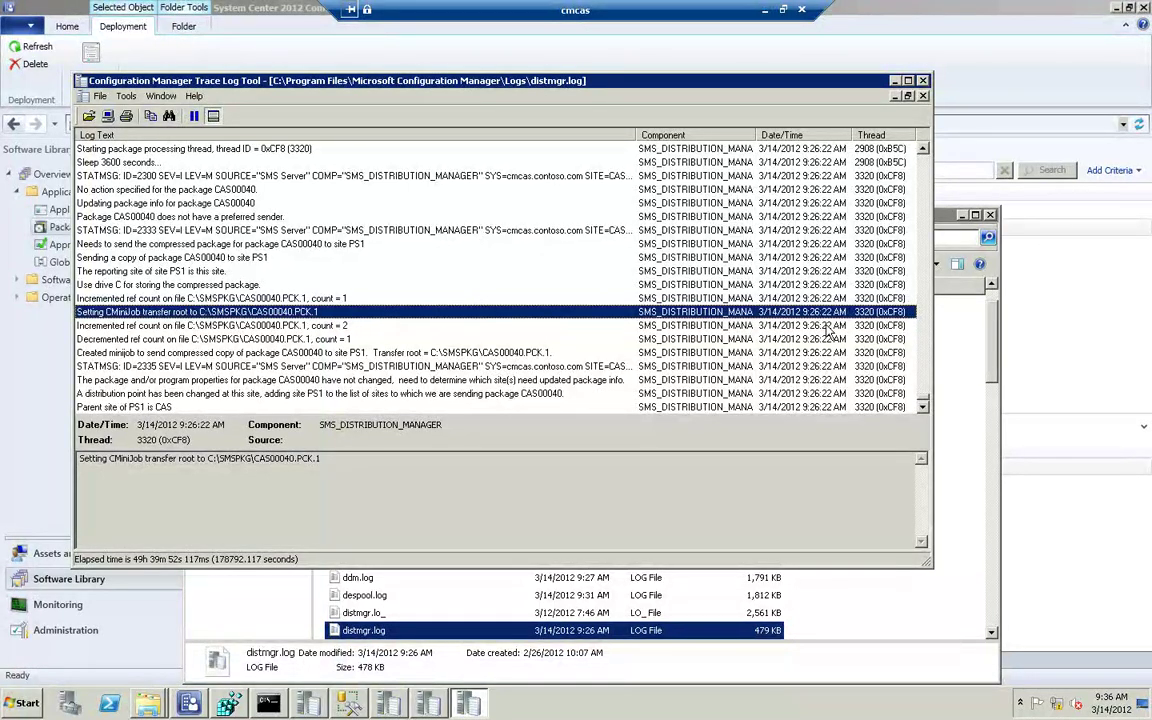
{"action": "left_click", "coordinate": [922, 82]}
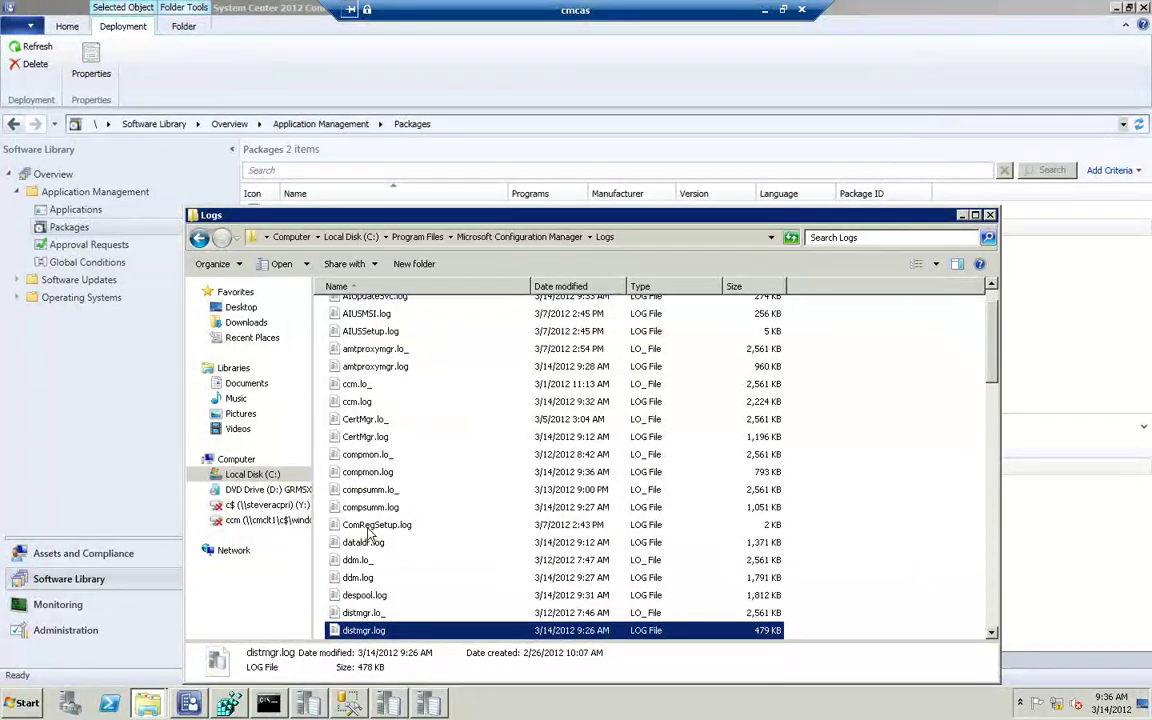
Open replmgr.log from the Logs folder, check its latest replication entries, and close it.
{"action": "scroll", "coordinate": [370, 535], "scroll_direction": "down", "scroll_amount": 1}
{"action": "scroll", "coordinate": [368, 533], "scroll_direction": "down", "scroll_amount": 2}
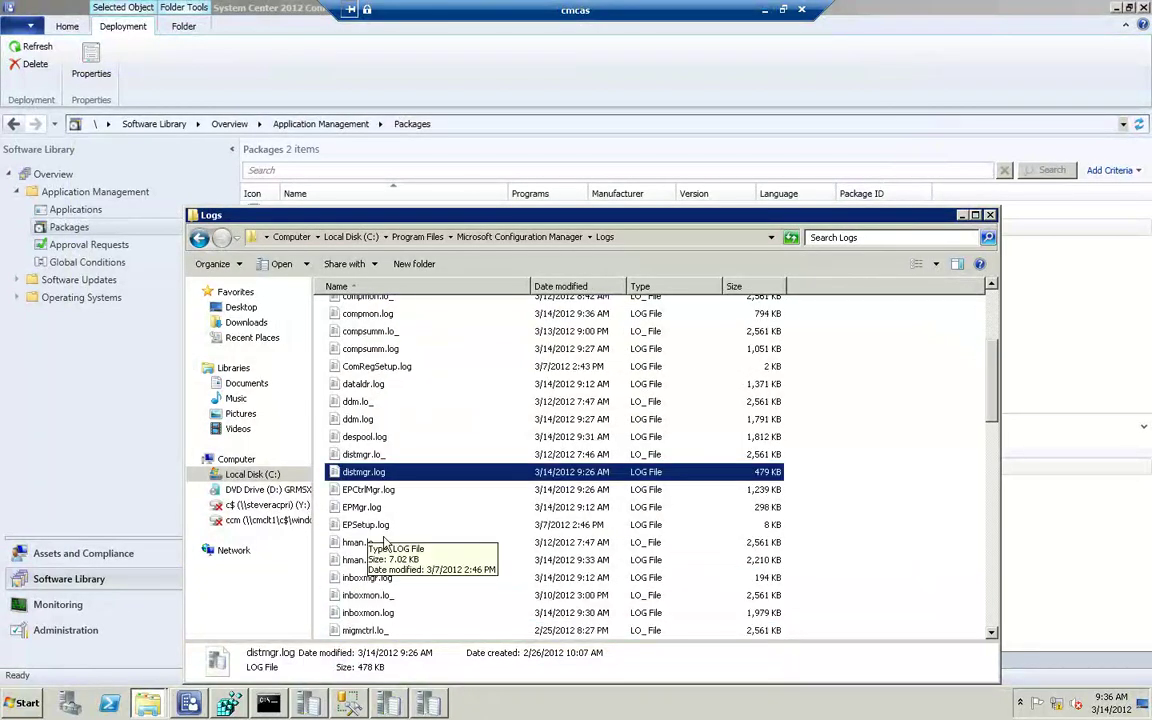
{"action": "scroll", "coordinate": [383, 543], "scroll_direction": "down", "scroll_amount": 1}
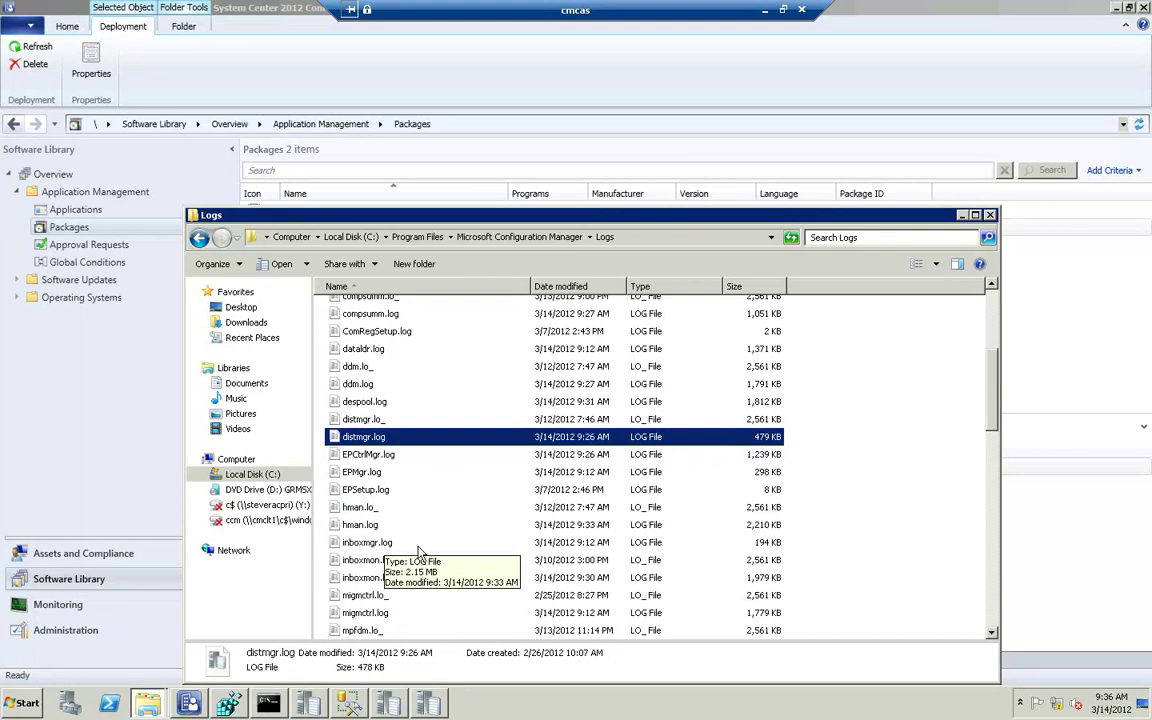
{"action": "scroll", "coordinate": [420, 553], "scroll_direction": "down", "scroll_amount": 1}
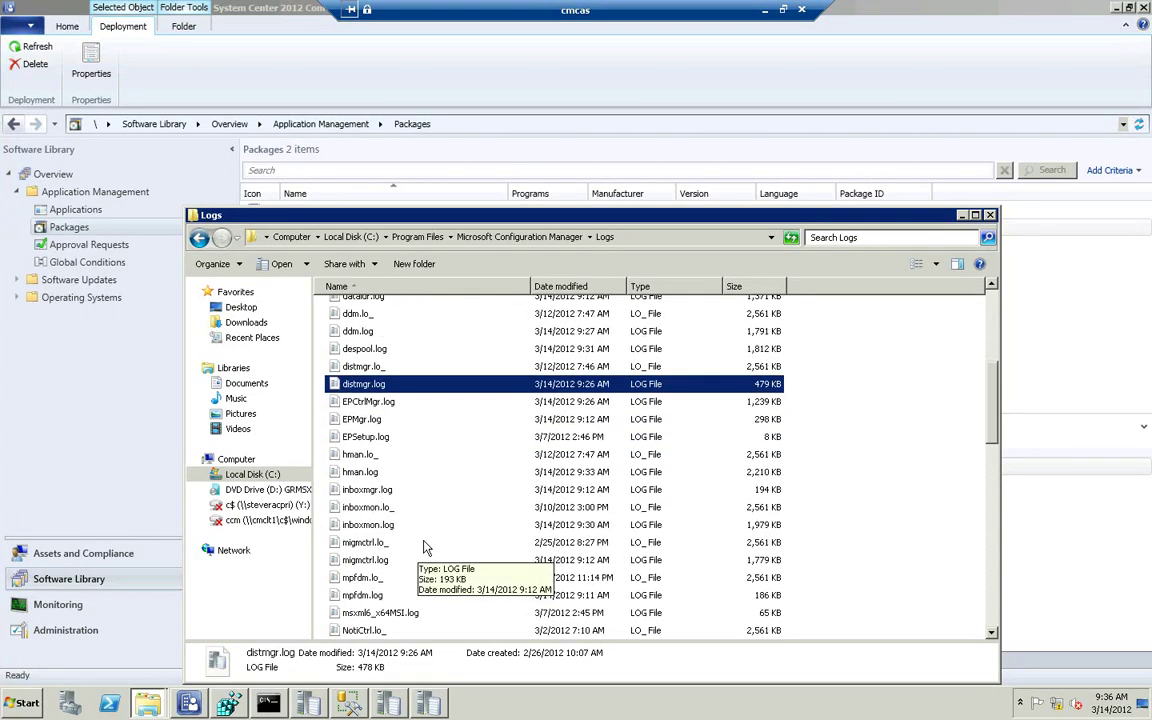
{"action": "scroll", "coordinate": [425, 543], "scroll_direction": "down", "scroll_amount": 5}
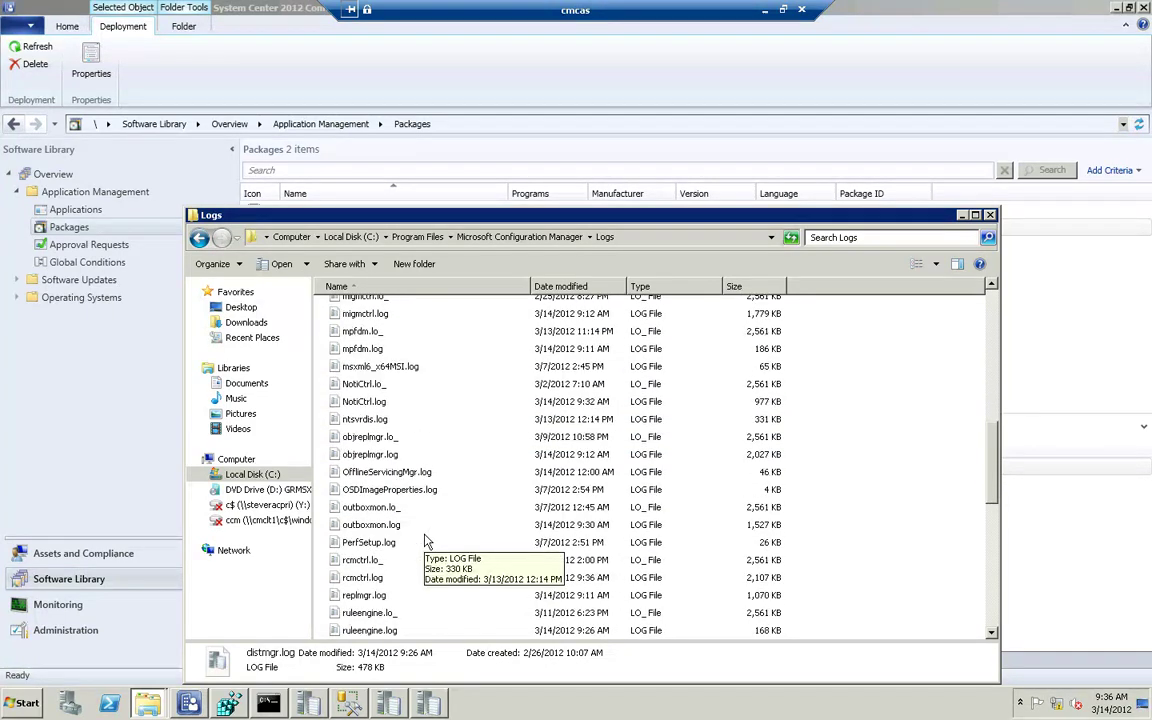
{"action": "scroll", "coordinate": [425, 541], "scroll_direction": "down", "scroll_amount": 1}
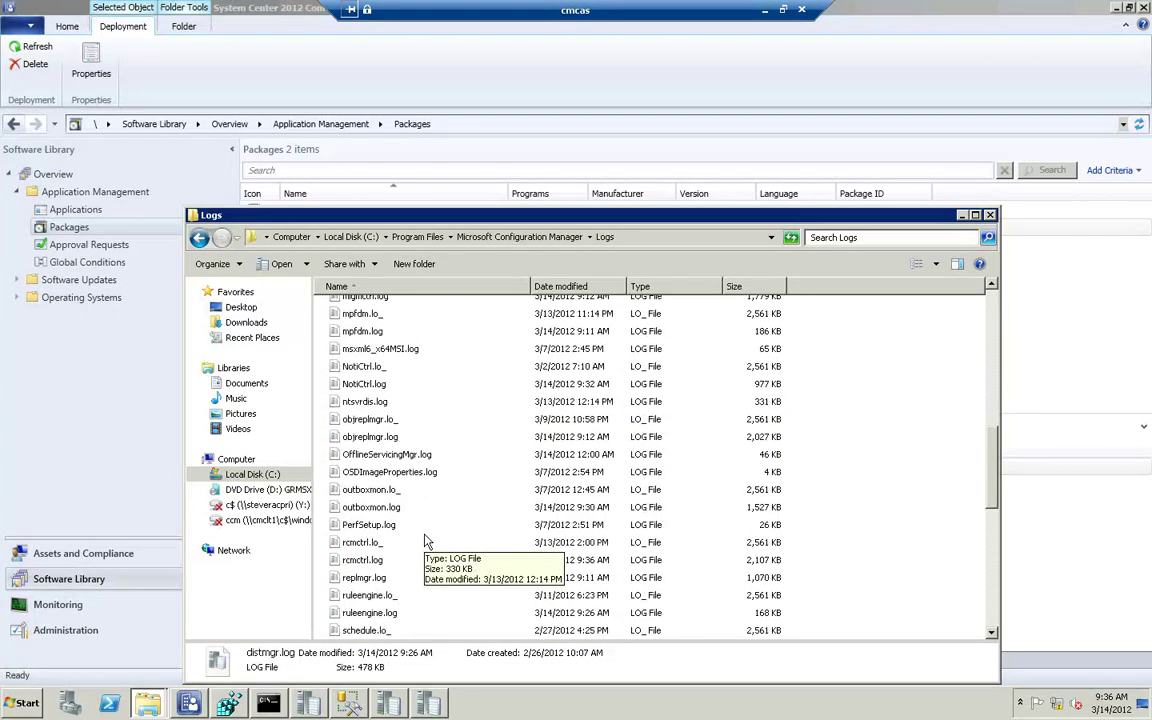
{"action": "double_click", "coordinate": [388, 580]}
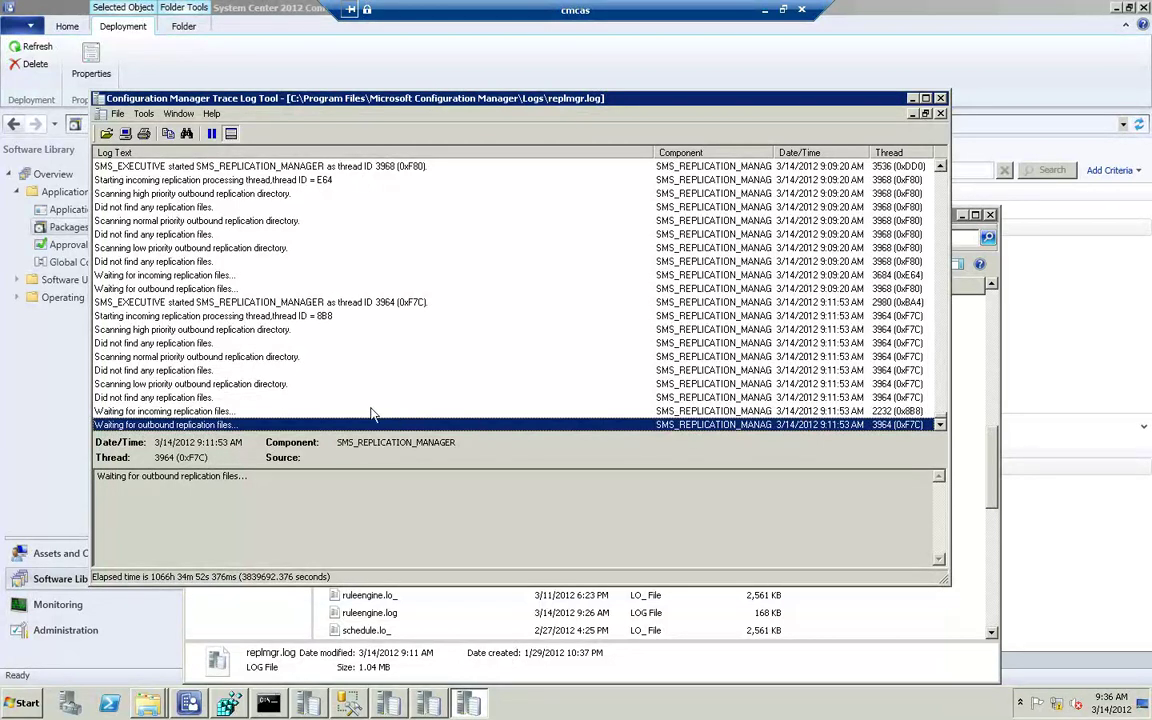
{"action": "left_click", "coordinate": [940, 100]}
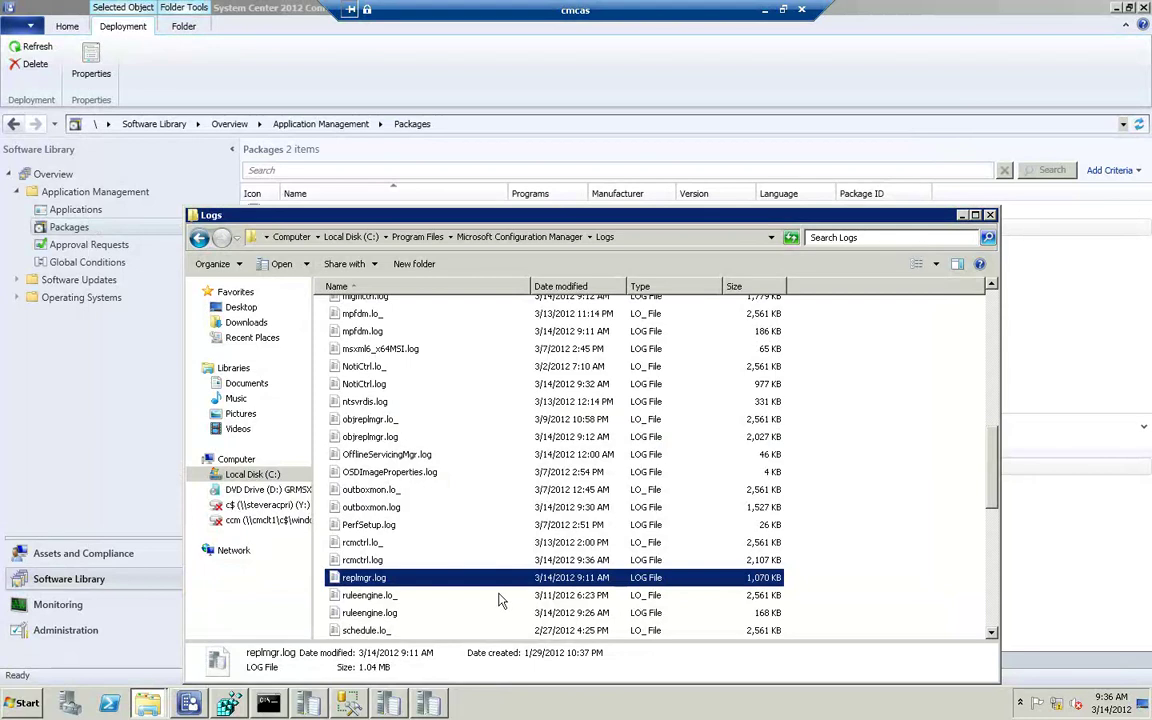
Open replmgr.log in Notepad, check the entries at the end of the file, and close it.
{"action": "double_click", "coordinate": [378, 578]}
{"action": "right_click", "coordinate": [378, 578]}
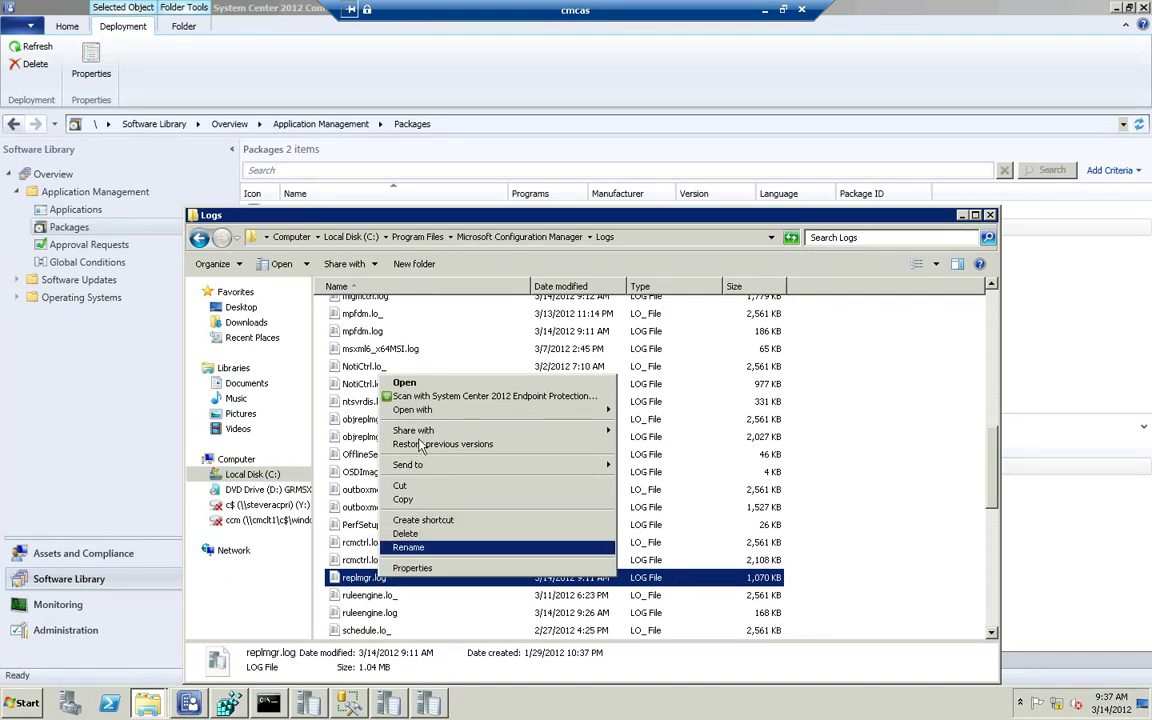
{"action": "mouse_move", "coordinate": [575, 410]}
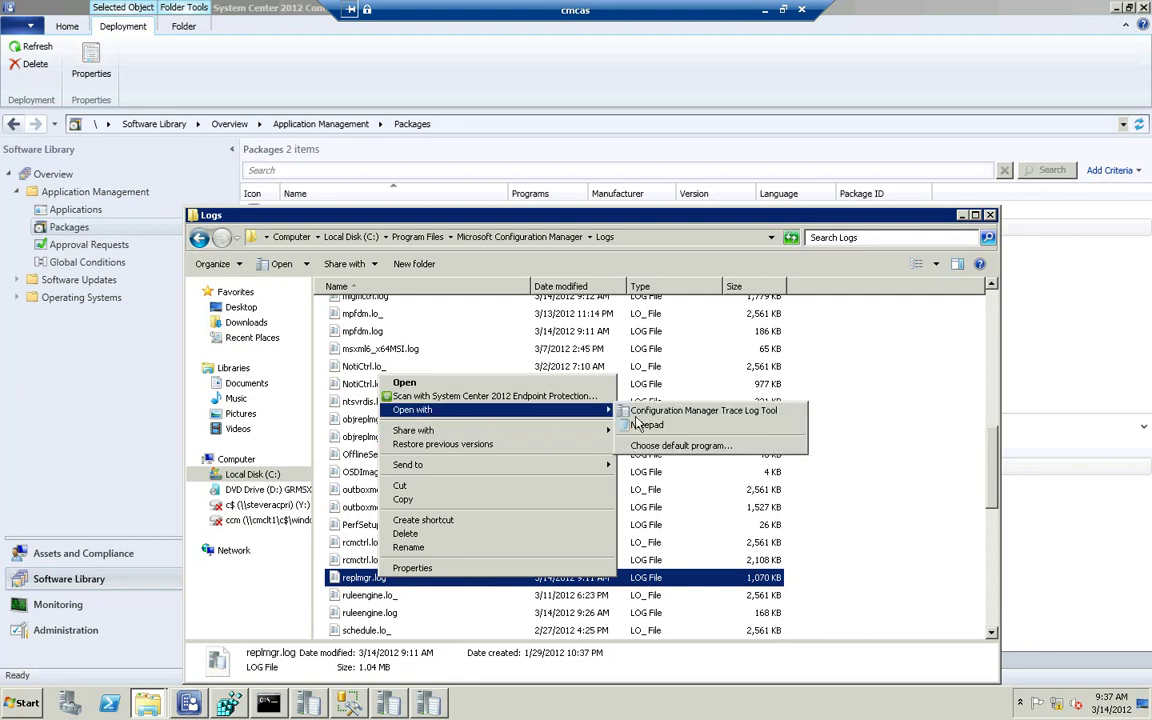
{"action": "left_click", "coordinate": [665, 425]}
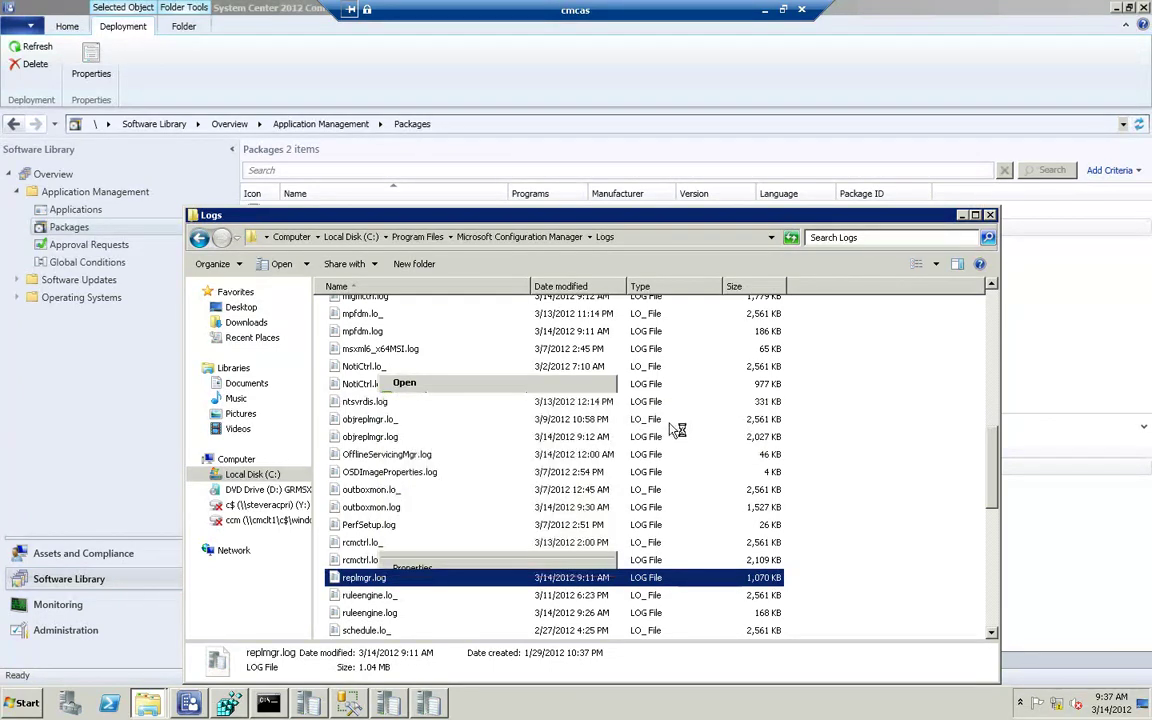
{"action": "scroll", "coordinate": [529, 262], "scroll_direction": "down", "scroll_amount": 10}
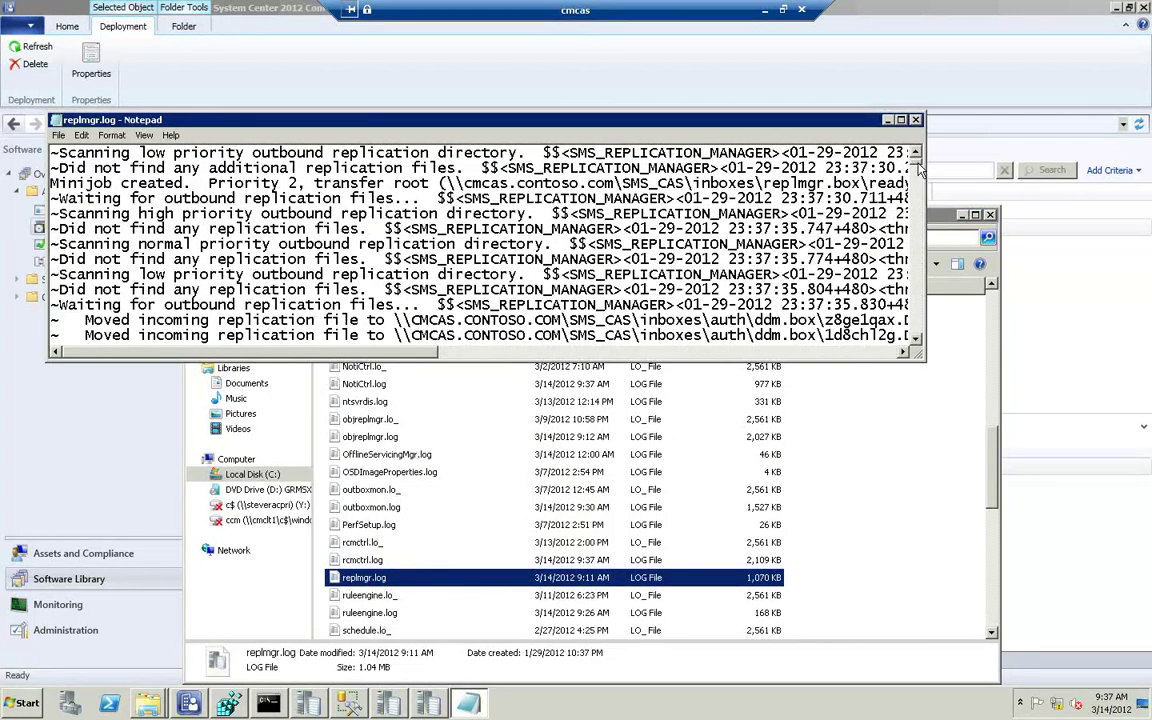
{"action": "left_click_drag", "start_coordinate": [919, 170], "coordinate": [919, 356]}
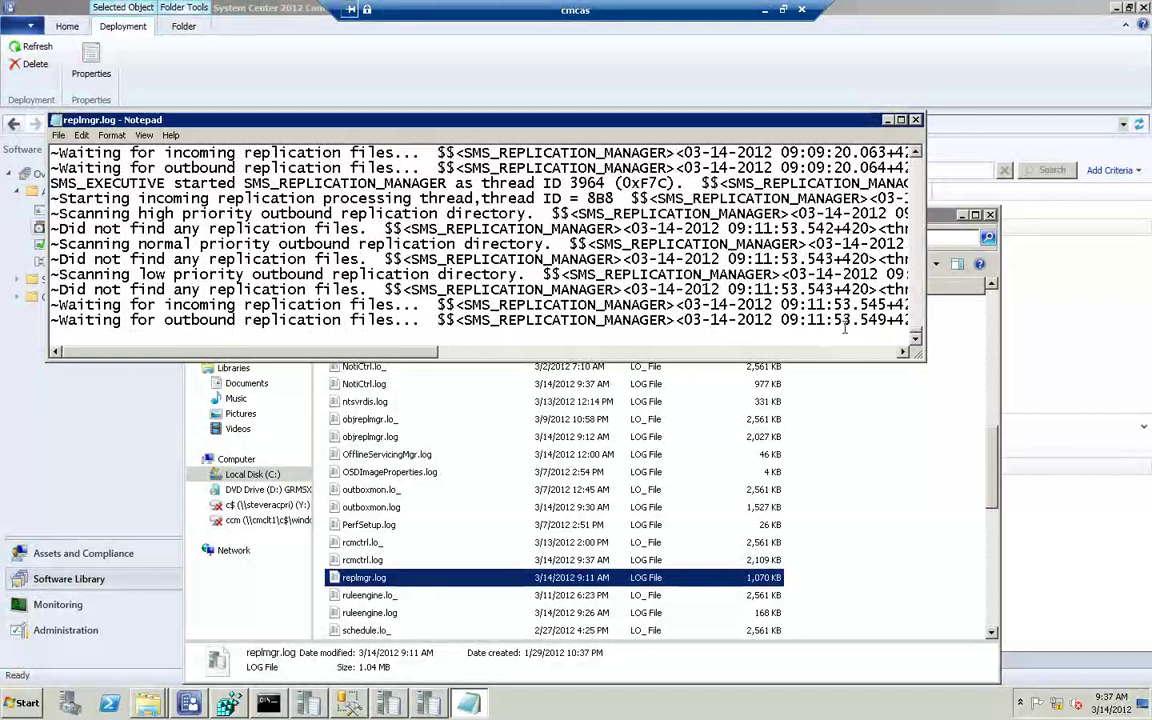
{"action": "left_click", "coordinate": [915, 121]}
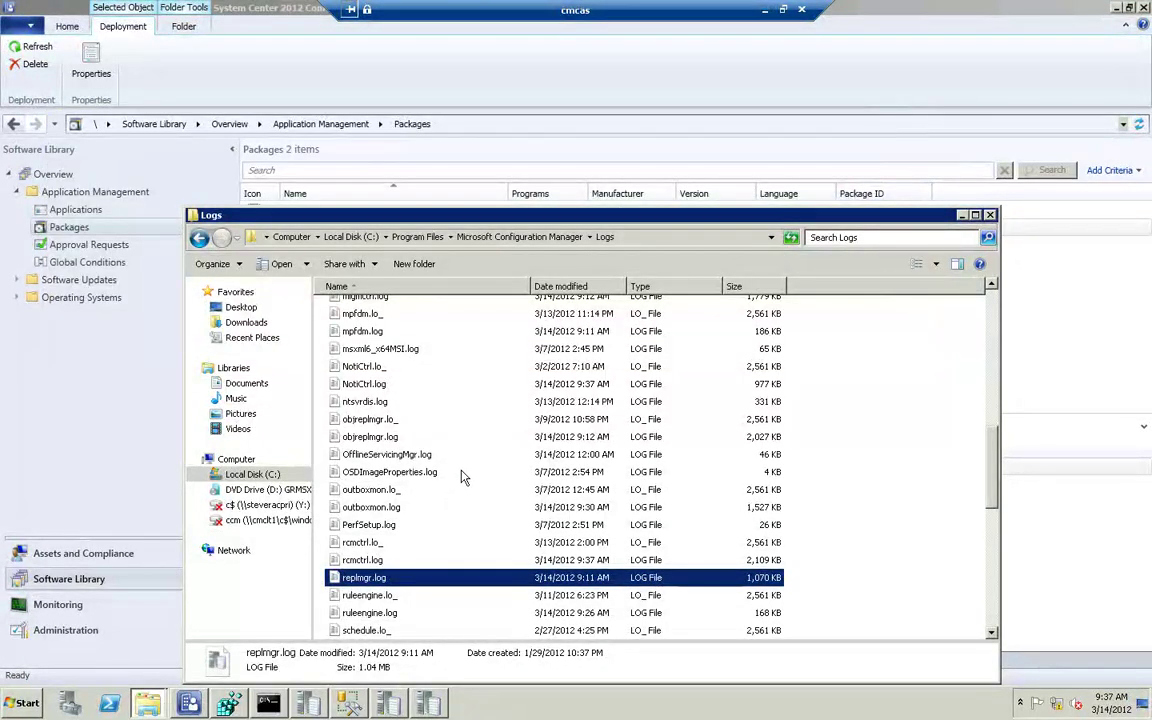
Open distmgr.log from the Logs folder and examine the CAS00040 notification and the entry on sending its compressed package to site PS1.
{"action": "scroll", "coordinate": [457, 482], "scroll_direction": "down", "scroll_amount": 5}
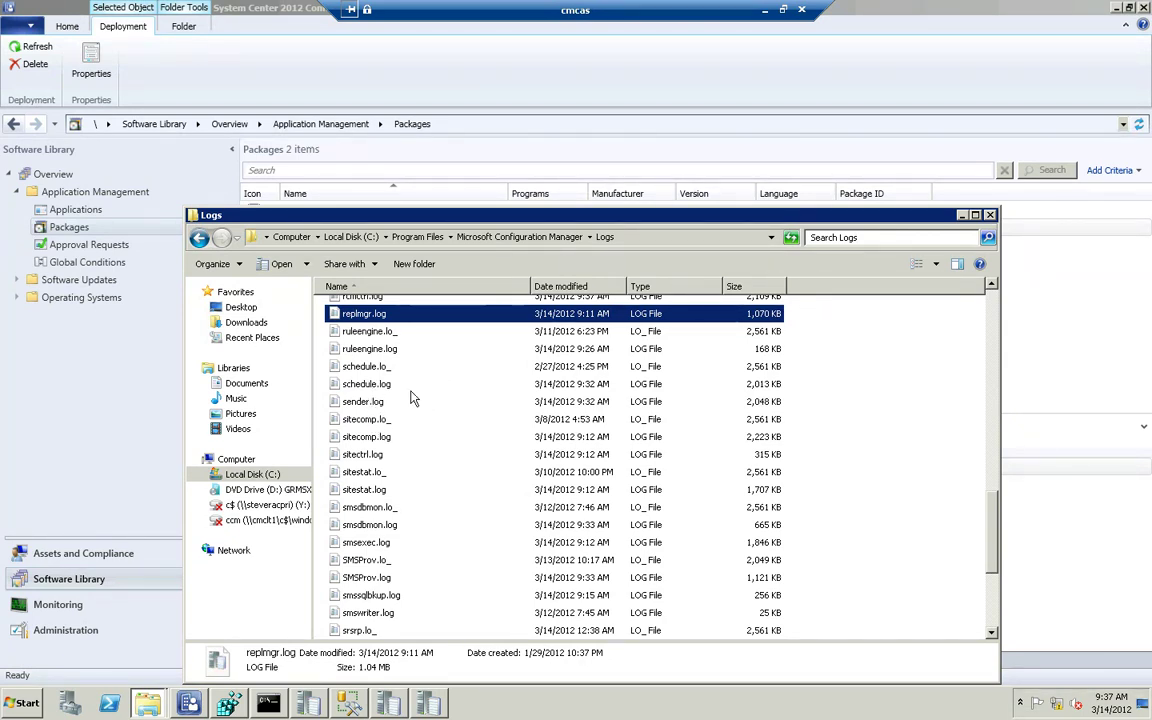
{"action": "scroll", "coordinate": [450, 418], "scroll_direction": "up", "scroll_amount": 4}
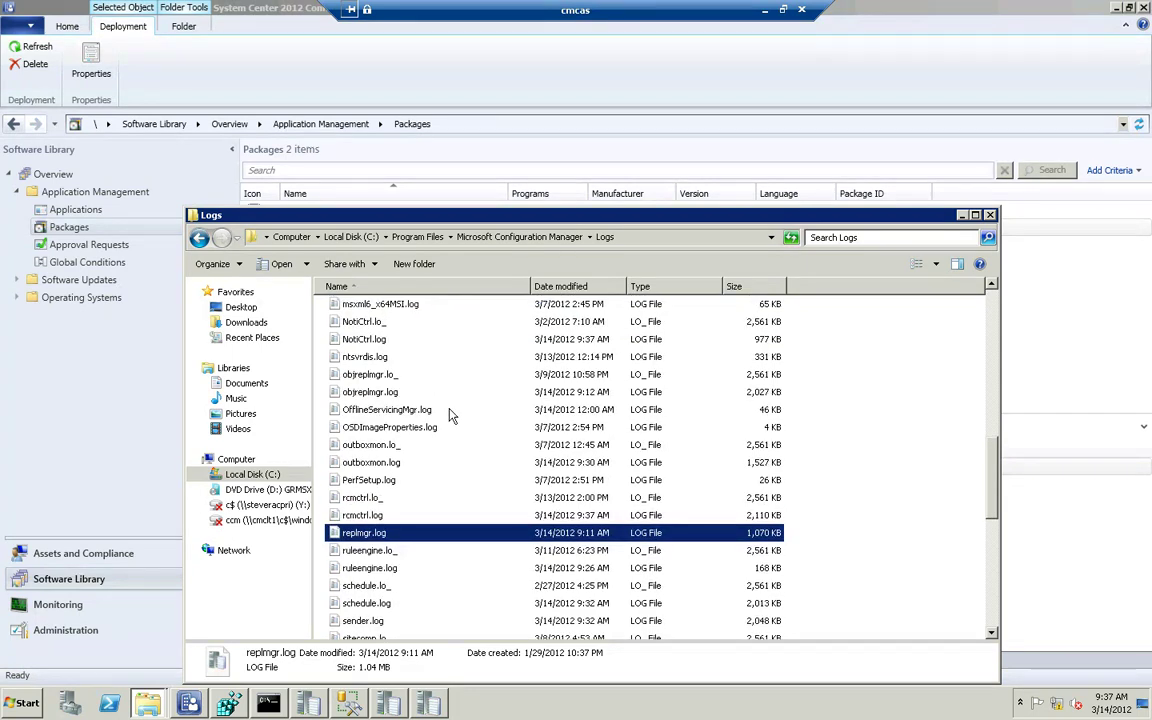
{"action": "scroll", "coordinate": [450, 416], "scroll_direction": "up", "scroll_amount": 1}
{"action": "scroll", "coordinate": [450, 416], "scroll_direction": "up", "scroll_amount": 3}
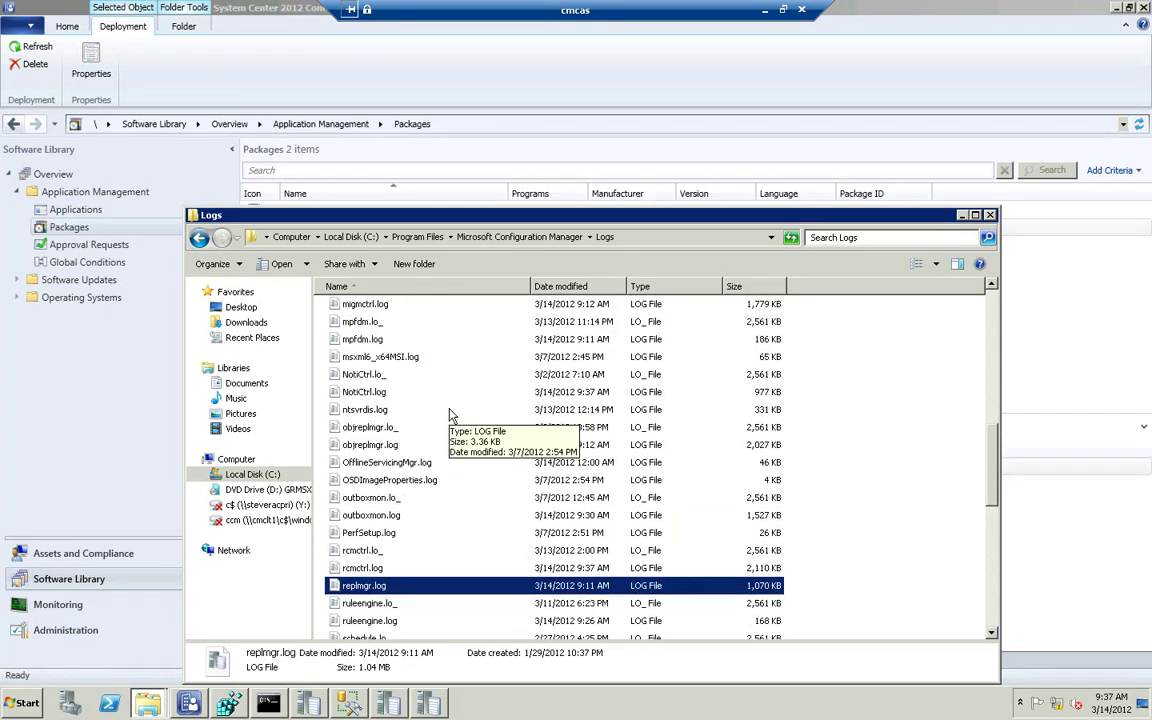
{"action": "scroll", "coordinate": [450, 416], "scroll_direction": "up", "scroll_amount": 3}
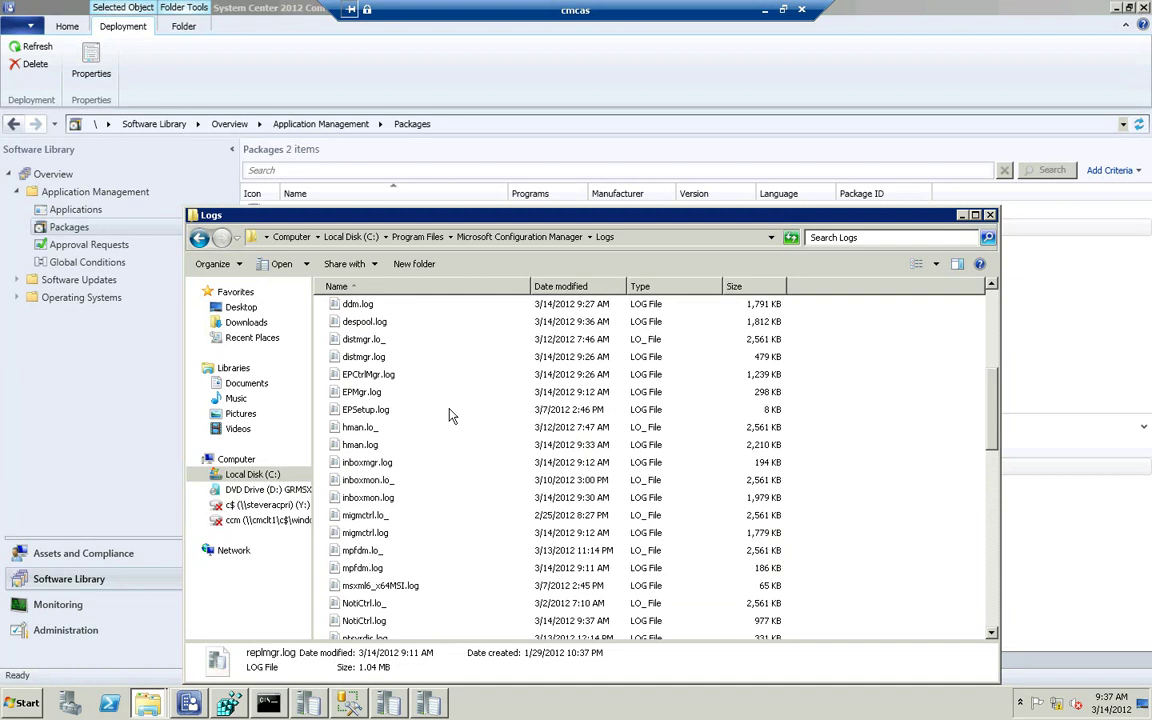
{"action": "double_click", "coordinate": [378, 356]}
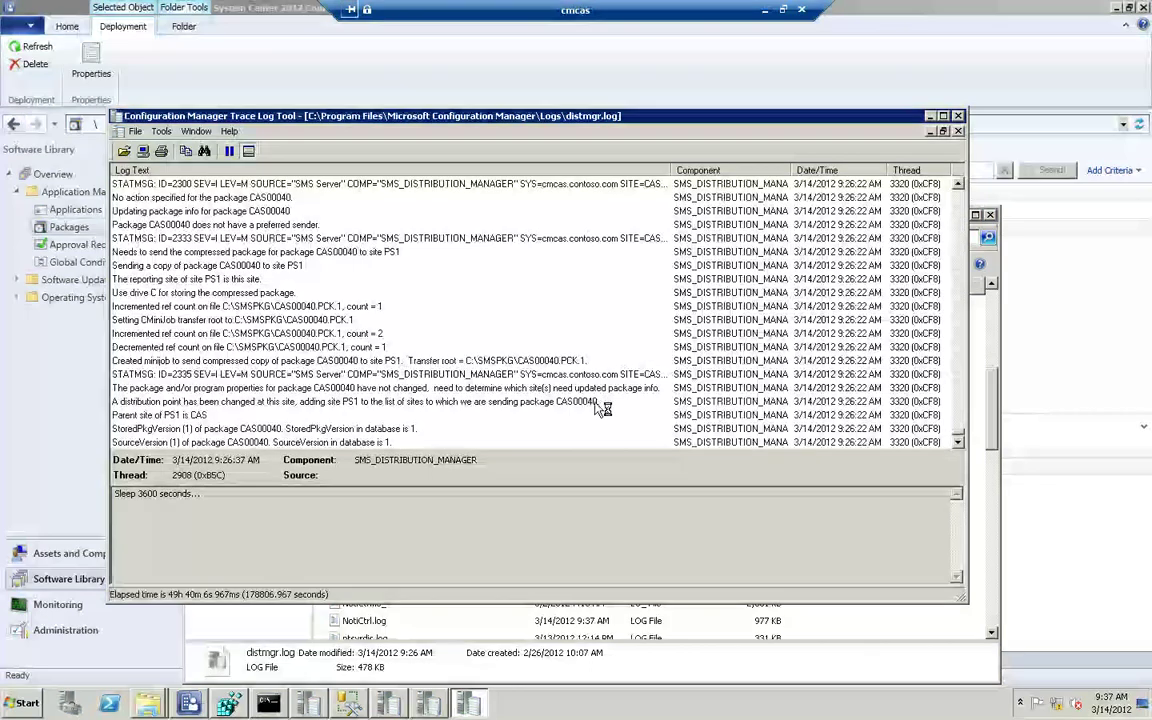
{"action": "scroll", "coordinate": [600, 408], "scroll_direction": "up", "scroll_amount": 4}
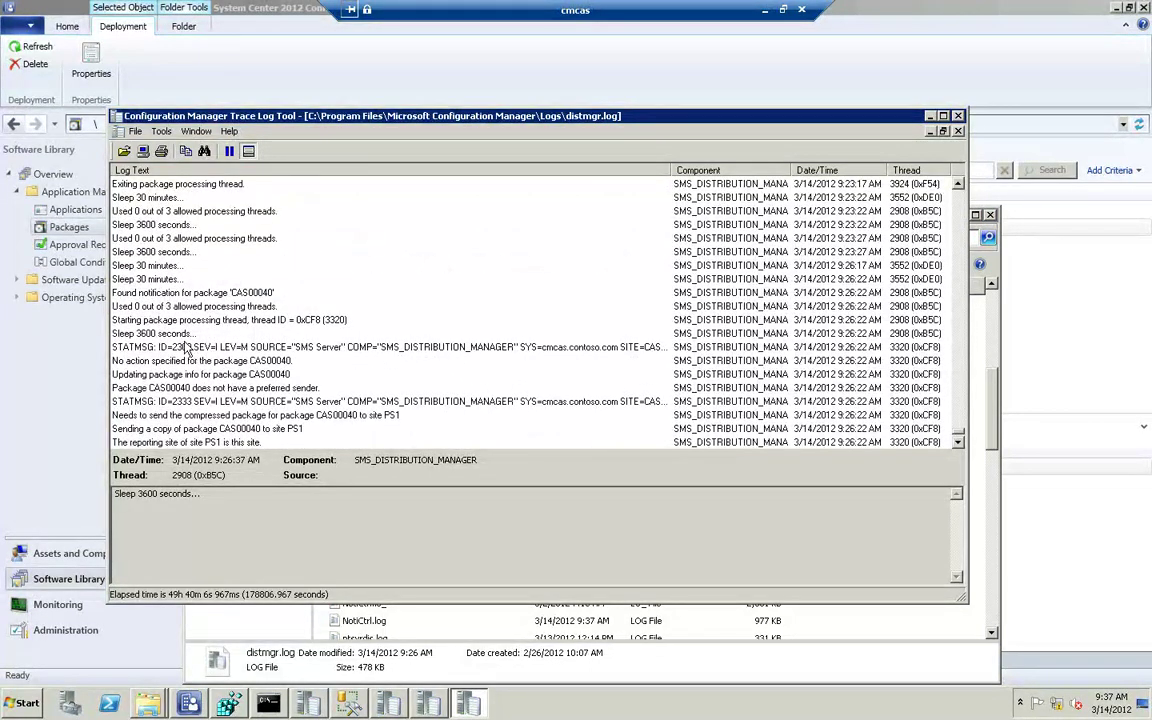
{"action": "left_click", "coordinate": [173, 295]}
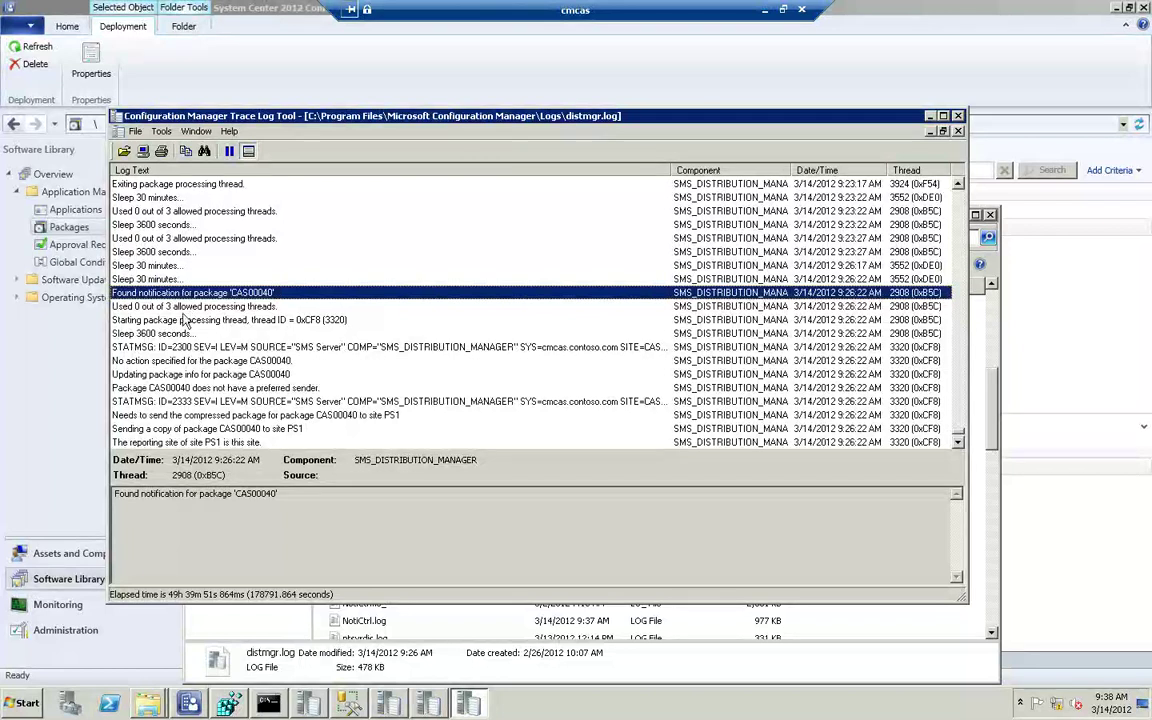
{"action": "left_click", "coordinate": [201, 416]}
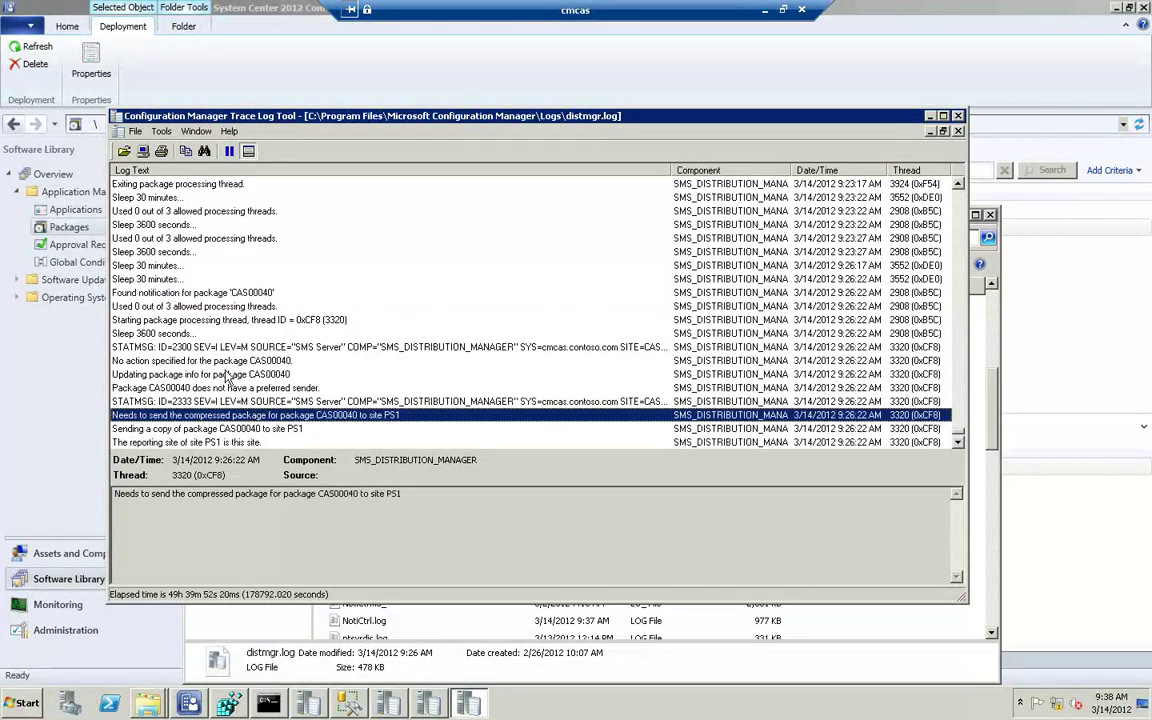
Examine the distmgr.log entries on the compressed package's storage drive, minijob transfer root and minijob creation, and close the log.
{"action": "scroll", "coordinate": [228, 376], "scroll_direction": "down", "scroll_amount": 2}
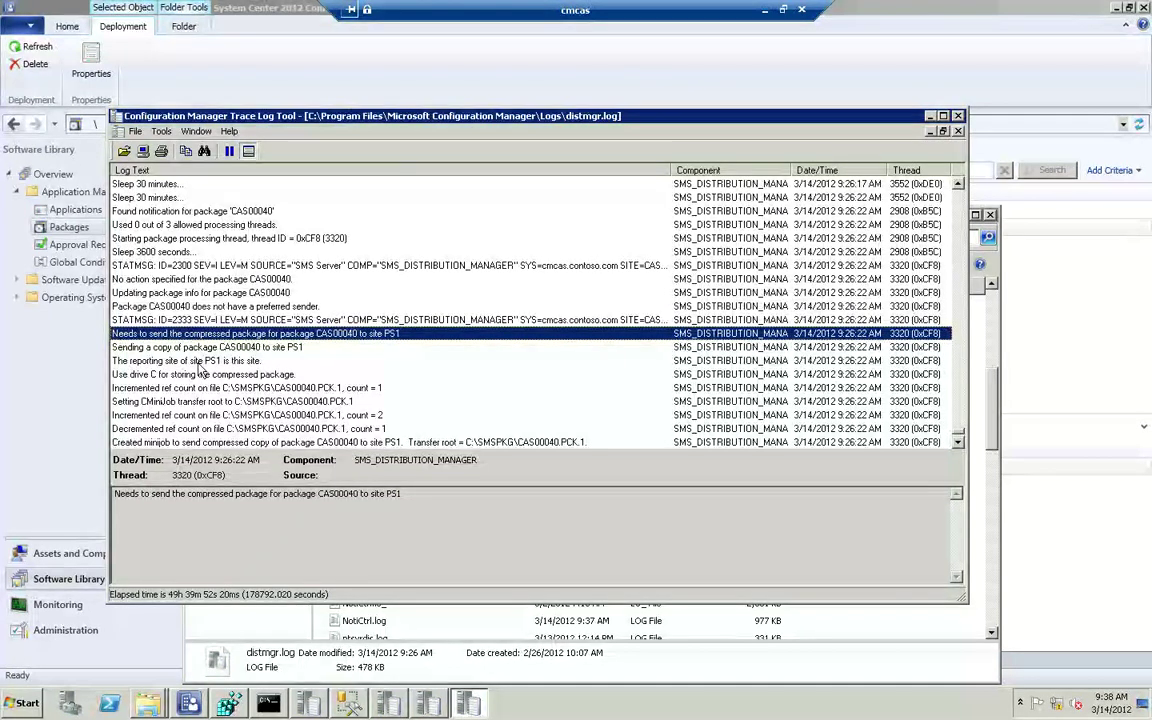
{"action": "left_click", "coordinate": [195, 375]}
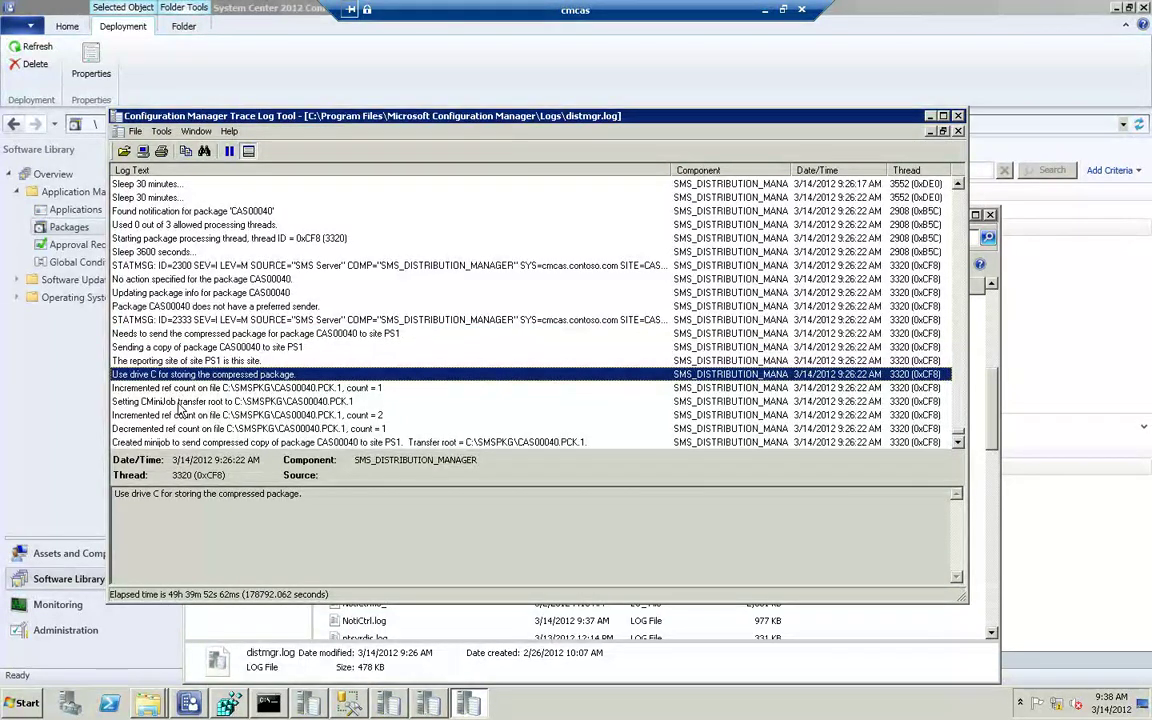
{"action": "left_click", "coordinate": [180, 403]}
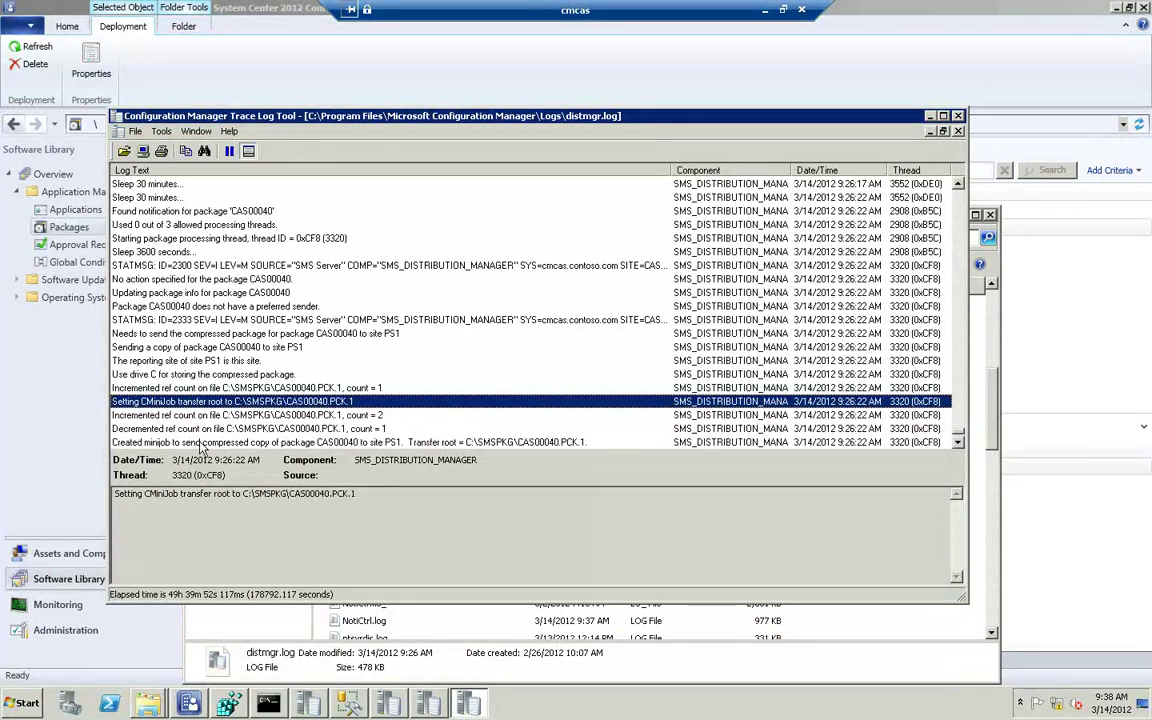
{"action": "left_click", "coordinate": [200, 443]}
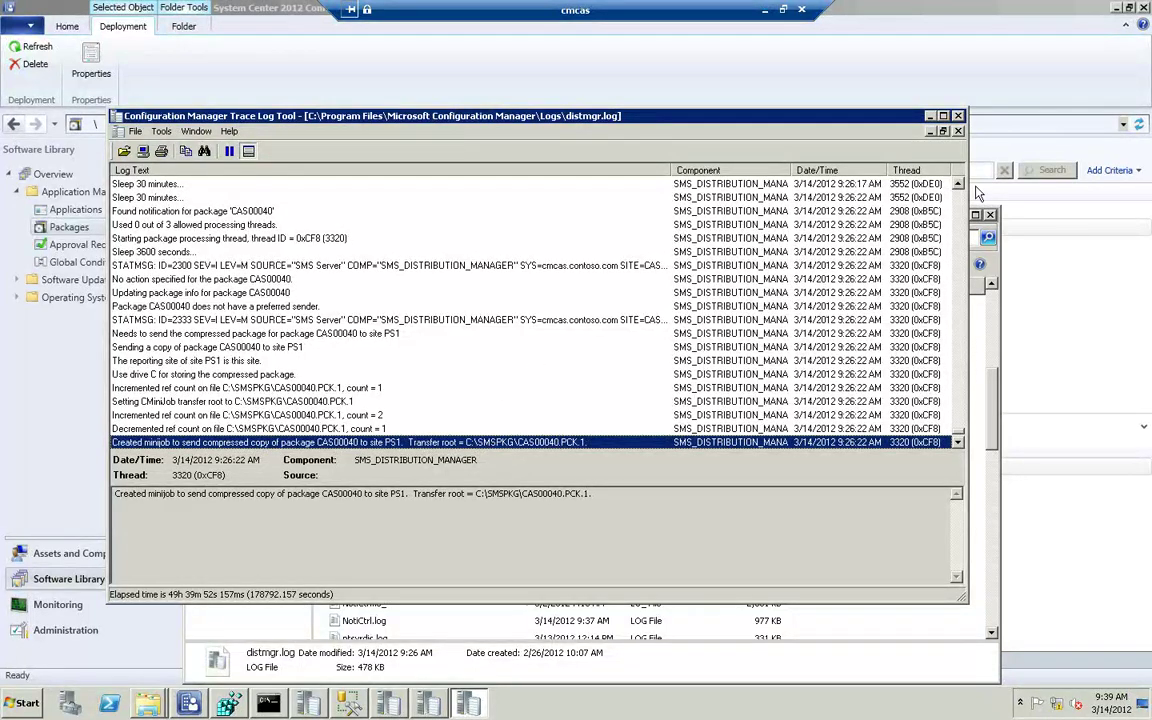
{"action": "left_click", "coordinate": [958, 116]}
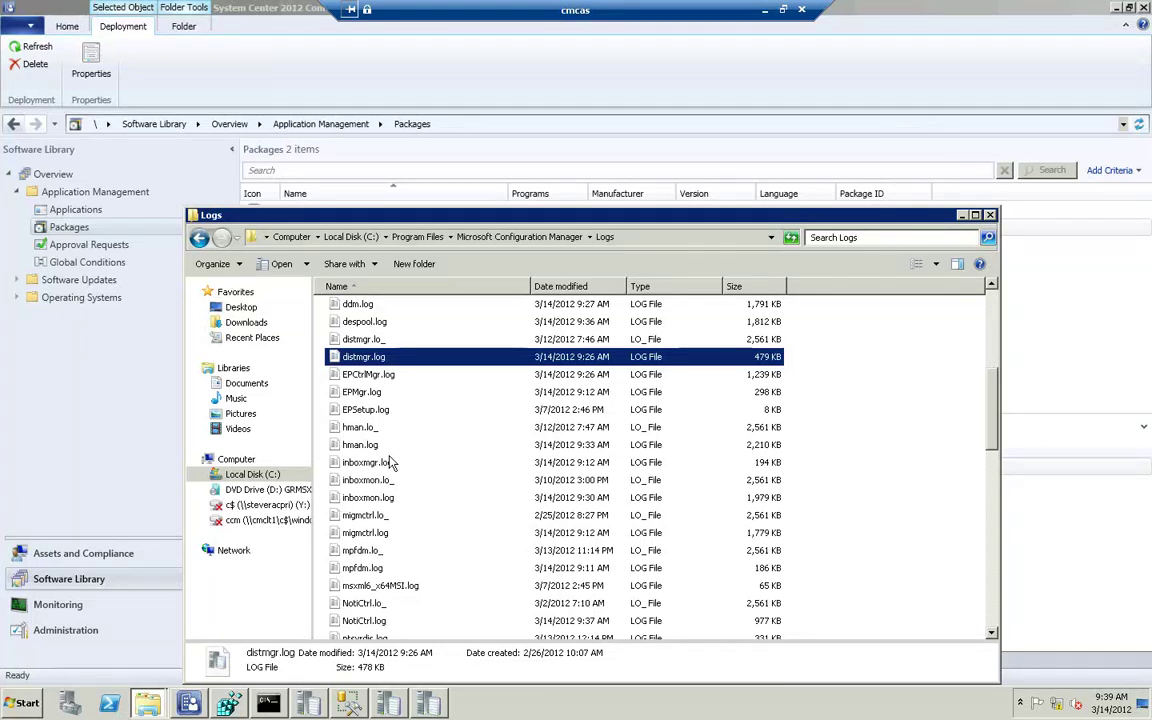
Open schedule.log from the Logs folder and locate the processing cycle that activates the Test Package distribution job.
{"action": "key", "text": "s"}
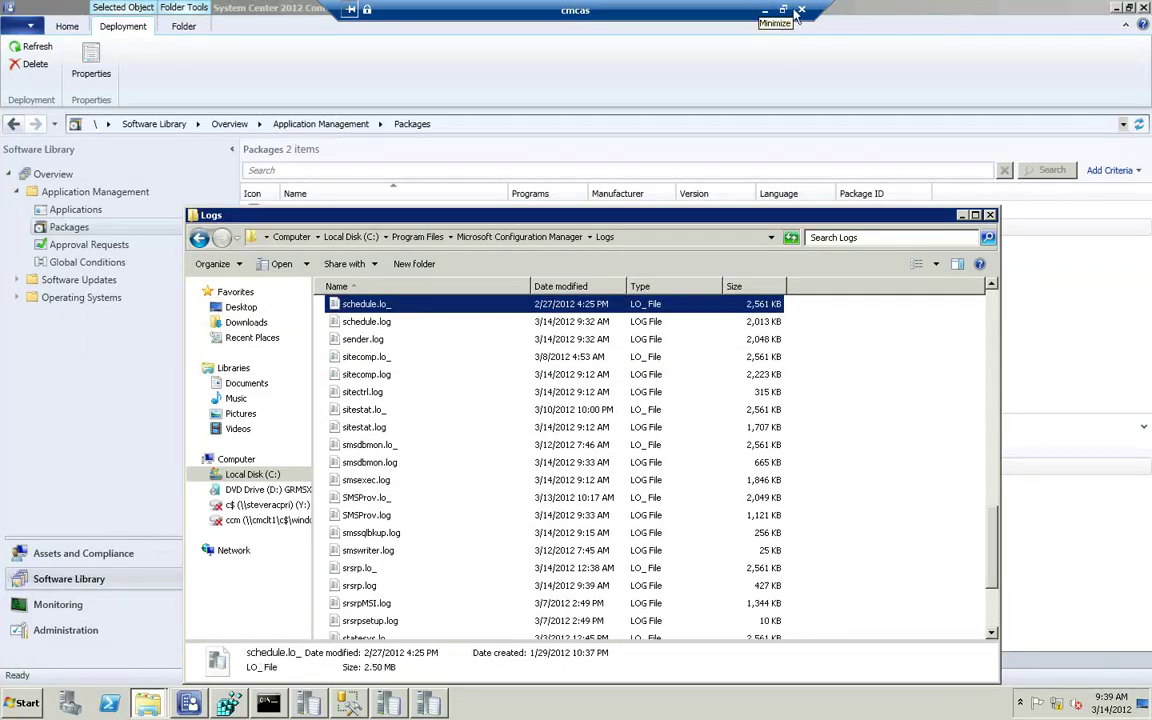
{"action": "double_click", "coordinate": [391, 323]}
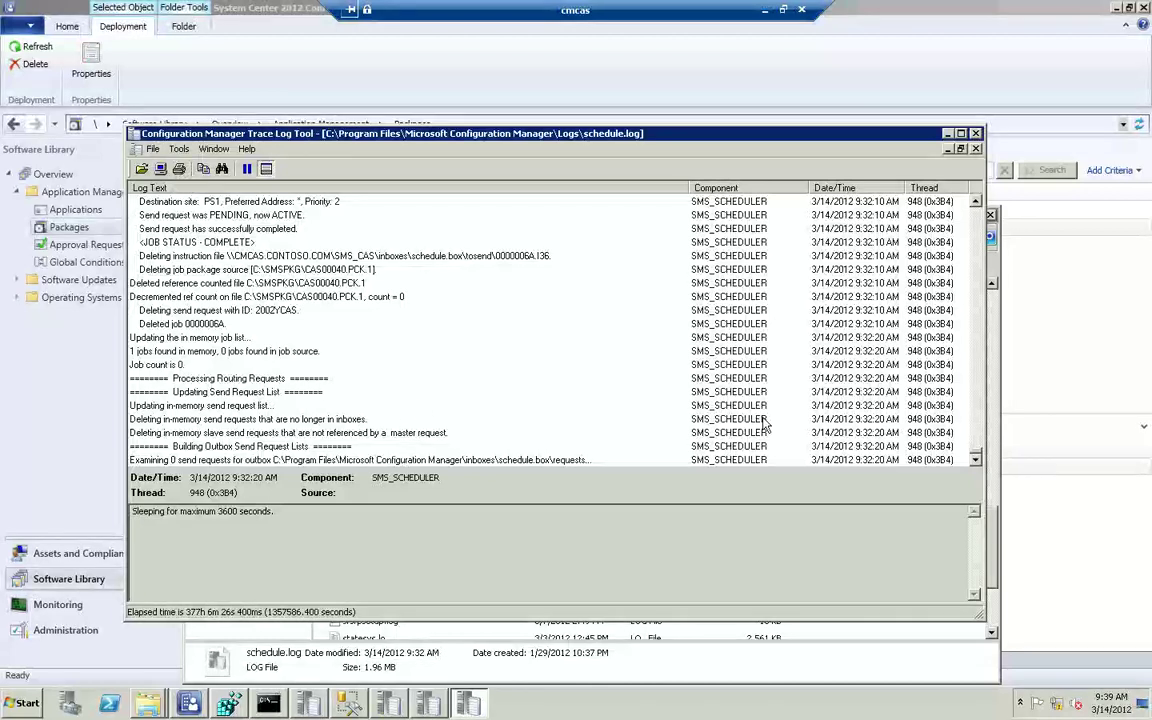
{"action": "scroll", "coordinate": [808, 388], "scroll_direction": "up", "scroll_amount": 1}
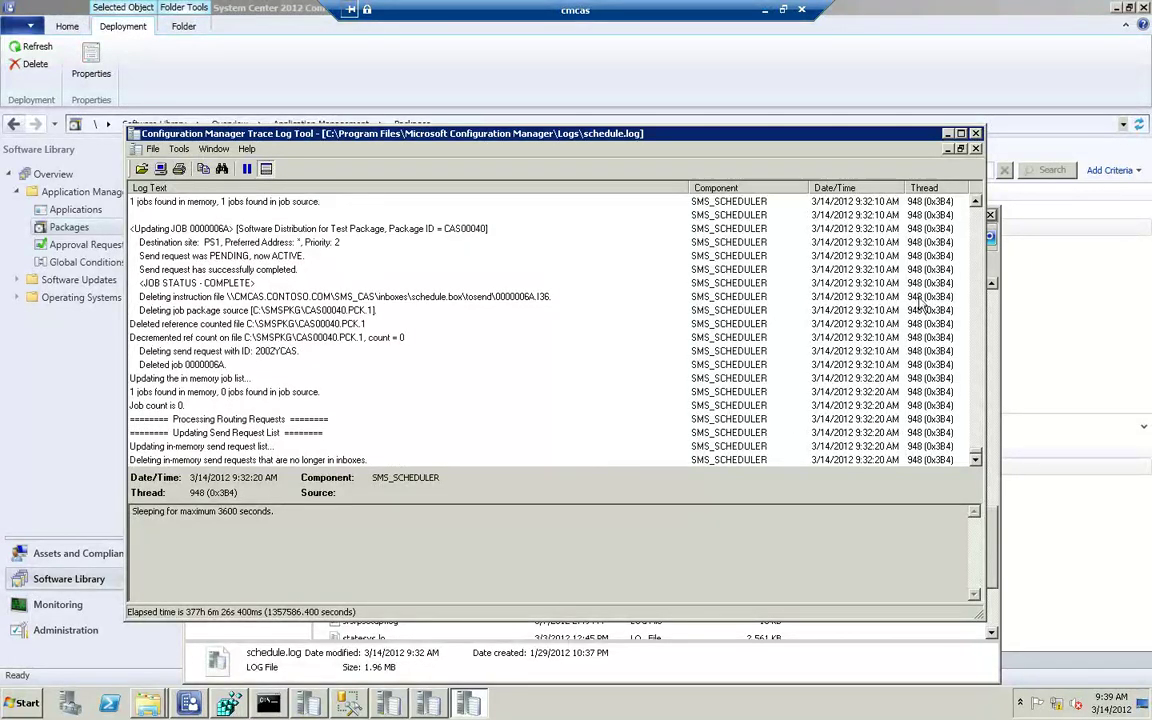
{"action": "left_click", "coordinate": [979, 238]}
{"action": "left_click", "coordinate": [979, 238]}
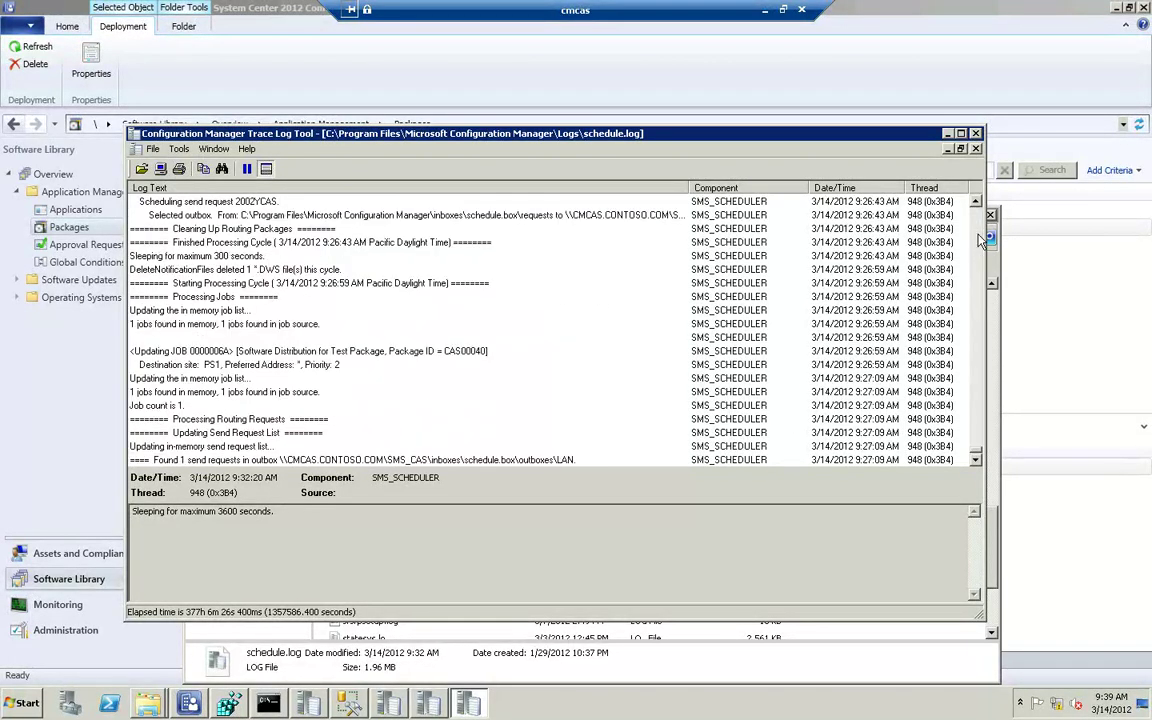
{"action": "left_click", "coordinate": [982, 240]}
{"action": "left_click", "coordinate": [982, 240]}
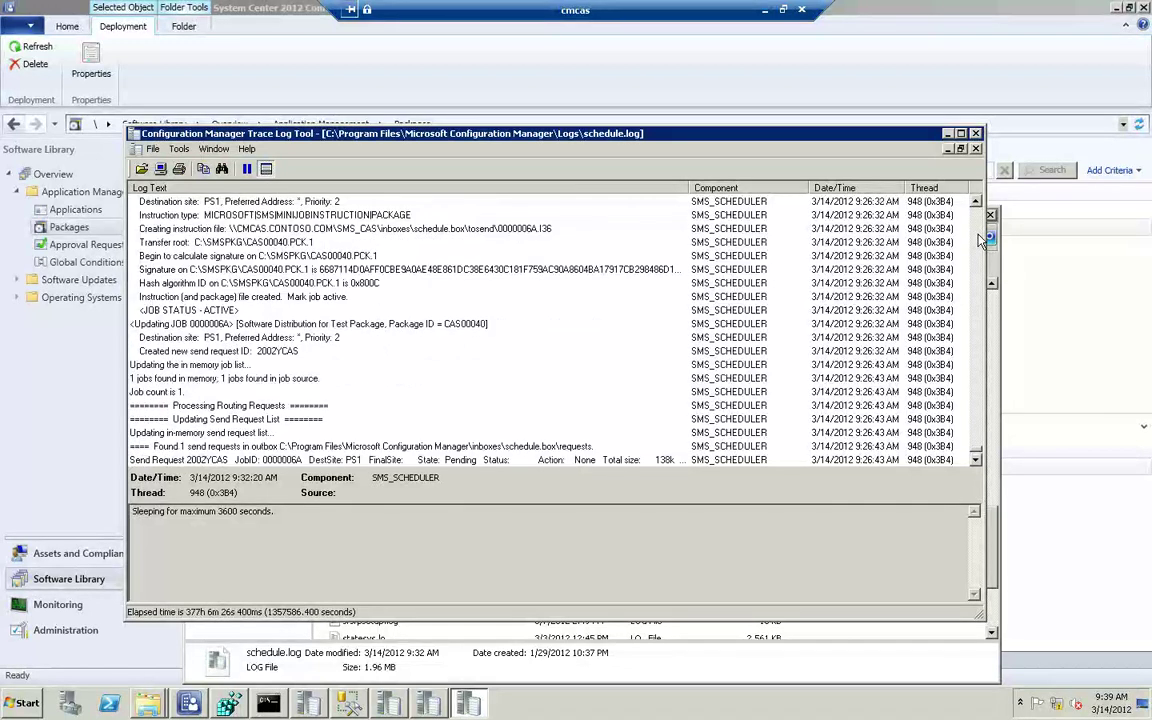
{"action": "left_click", "coordinate": [979, 240]}
{"action": "left_click", "coordinate": [979, 240]}
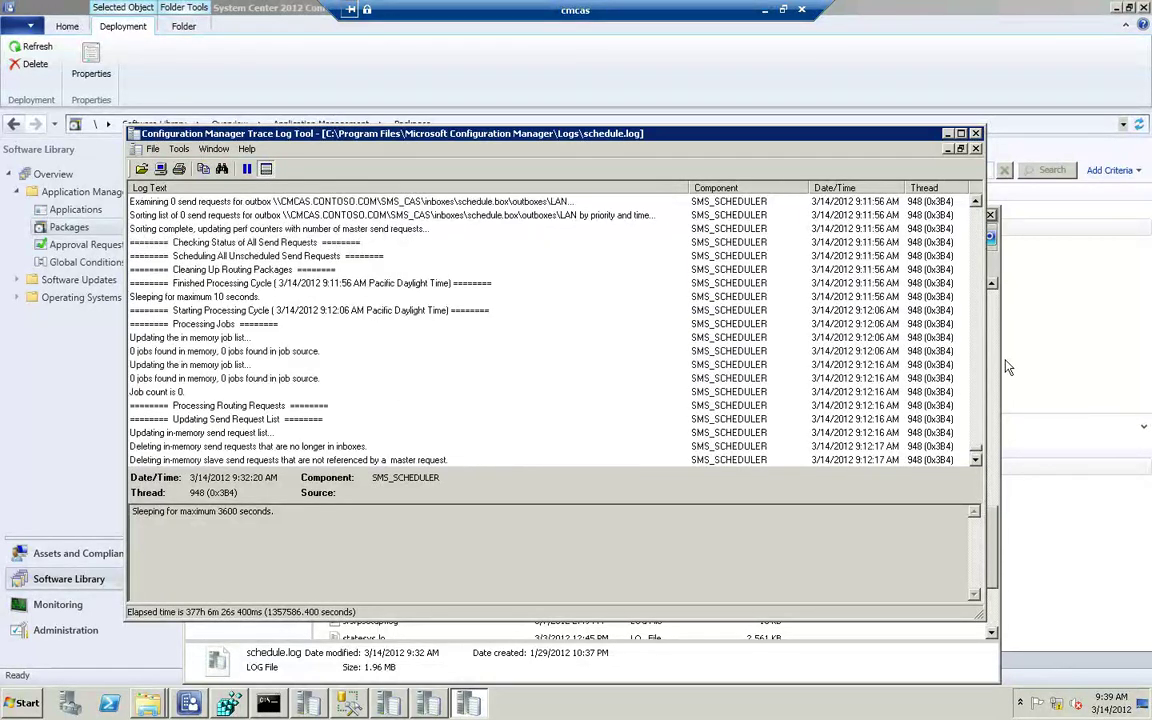
{"action": "left_click", "coordinate": [978, 461]}
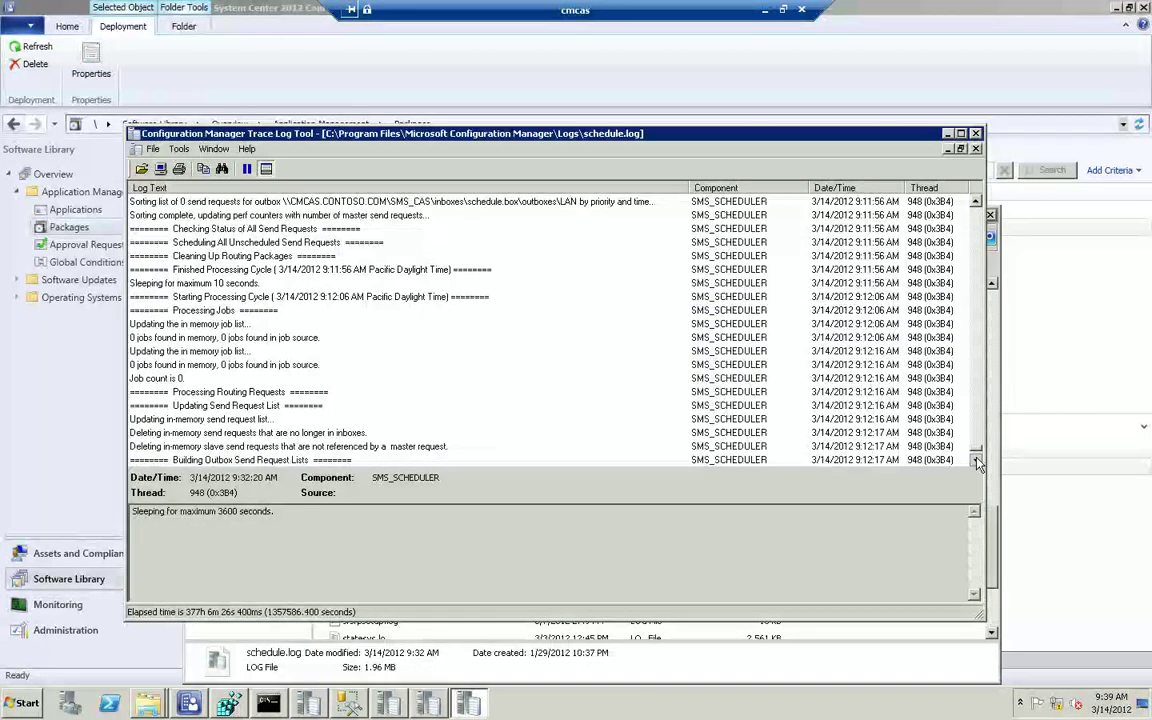
{"action": "left_click", "coordinate": [978, 461]}
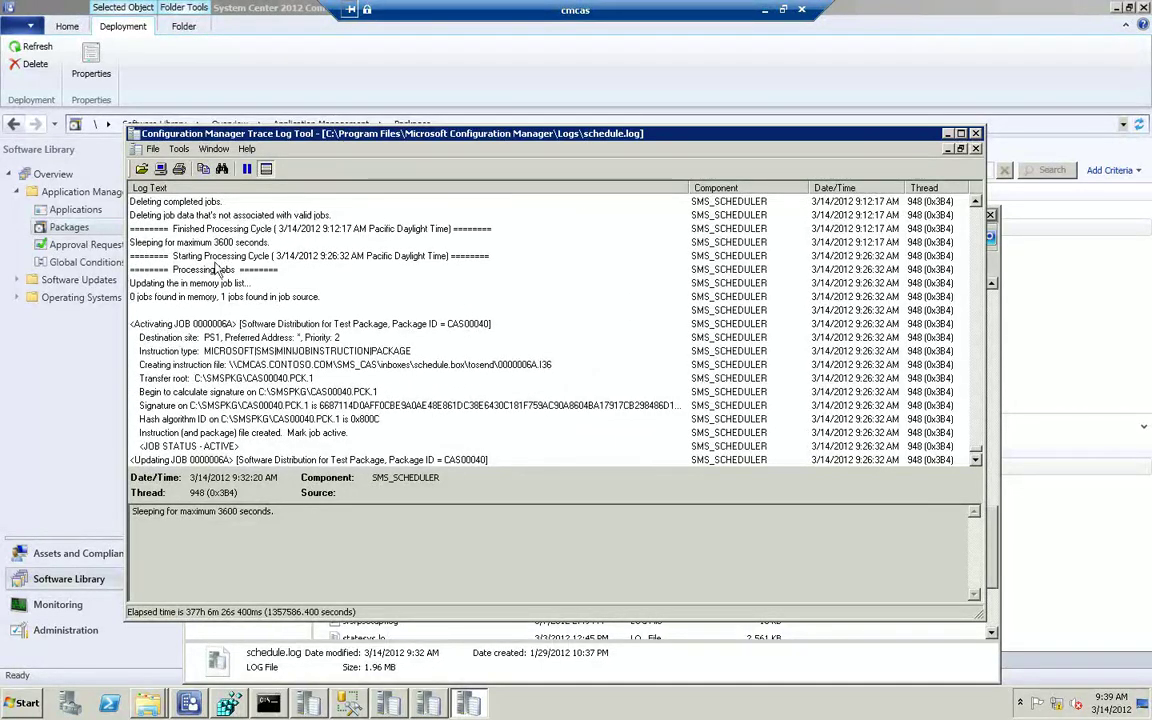
Examine the job activation entries for package CAS00040: destination site, instruction file, transfer root, signature calculation and job status.
{"action": "left_click", "coordinate": [215, 326]}
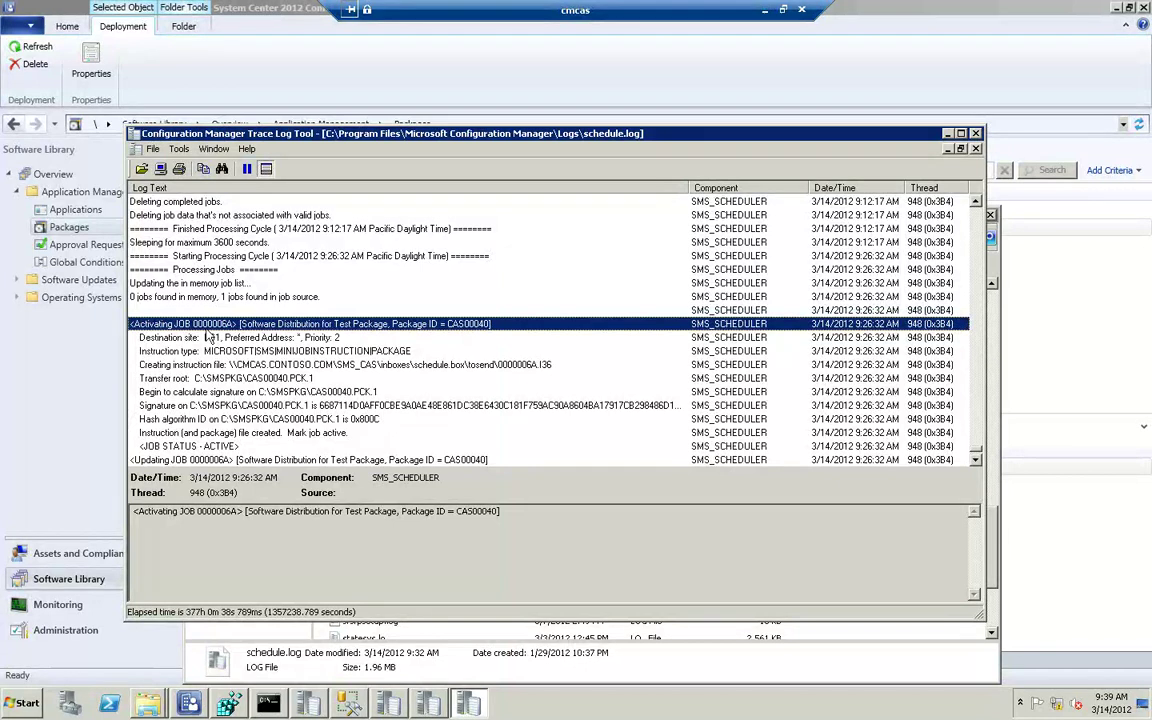
{"action": "left_click", "coordinate": [207, 339]}
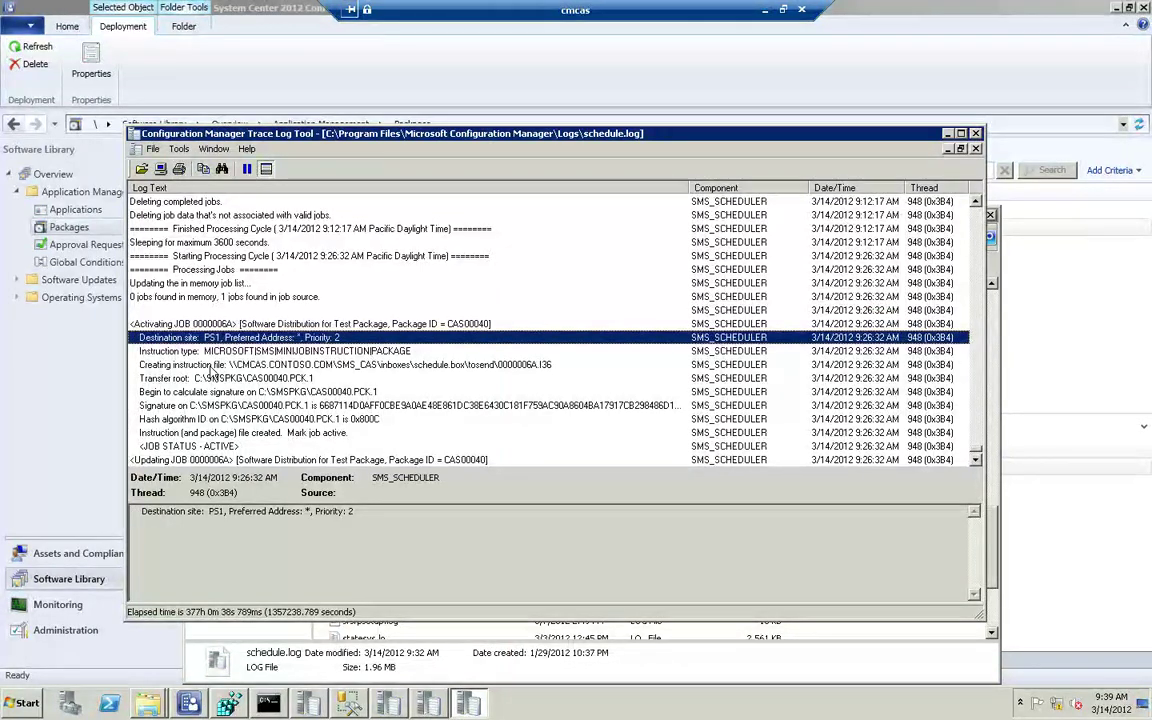
{"action": "left_click", "coordinate": [205, 365]}
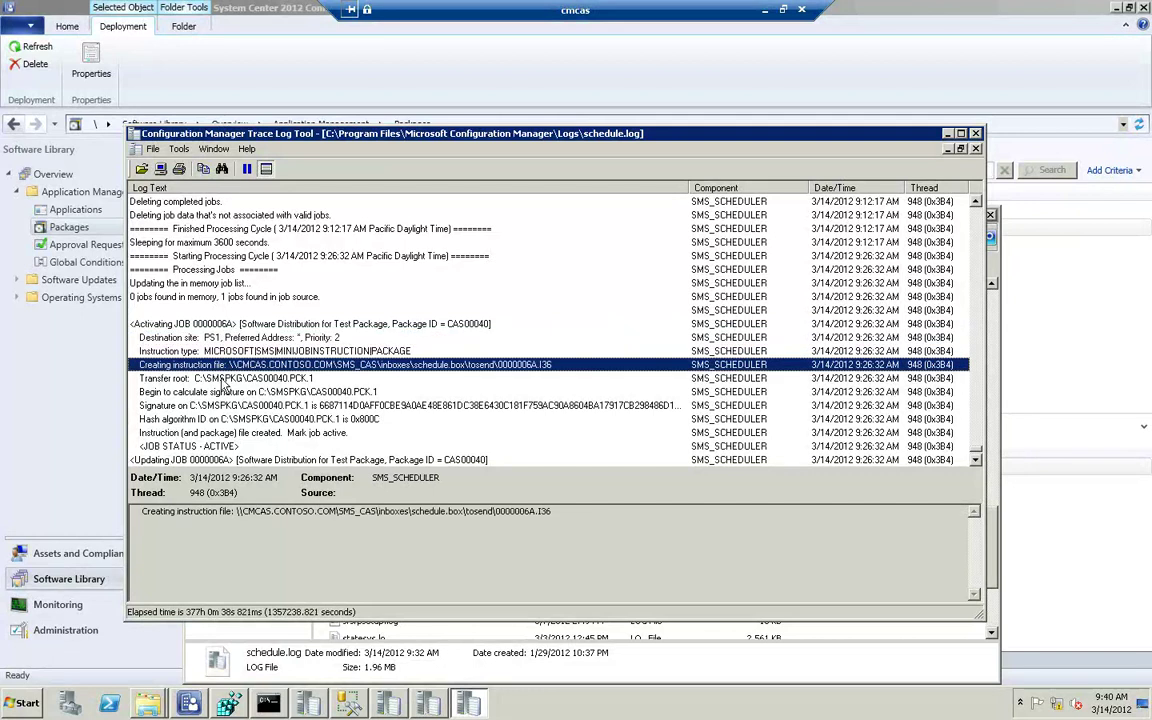
{"action": "left_click", "coordinate": [262, 379]}
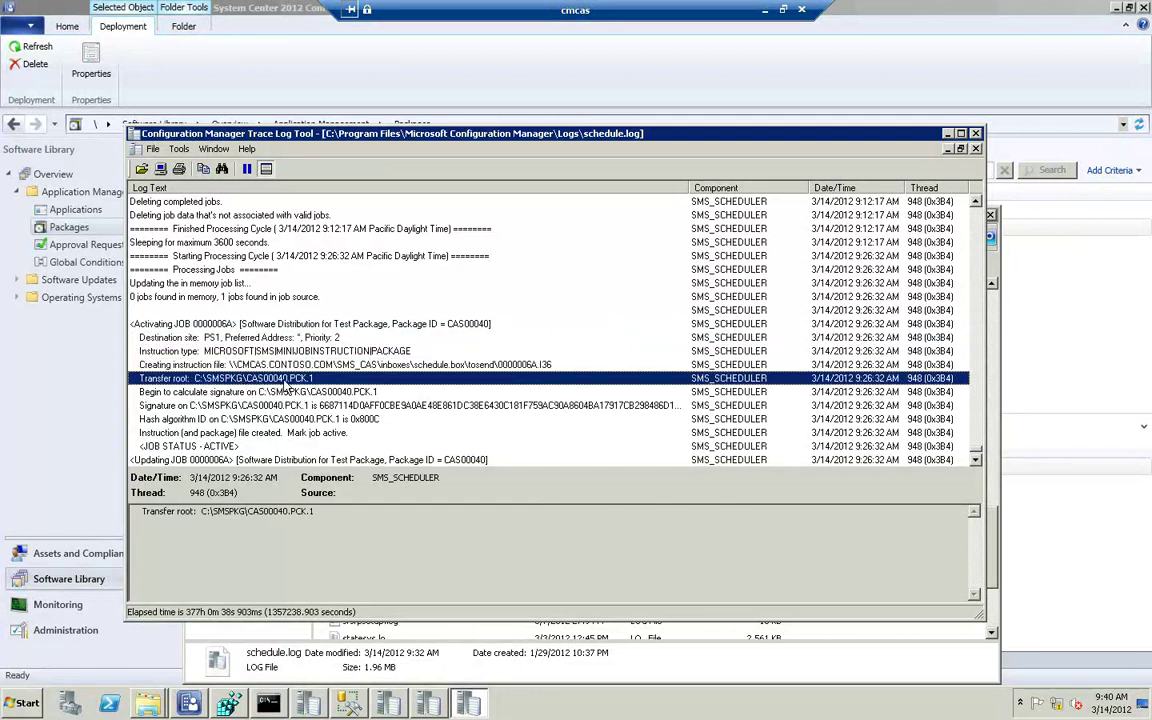
{"action": "left_click", "coordinate": [209, 395]}
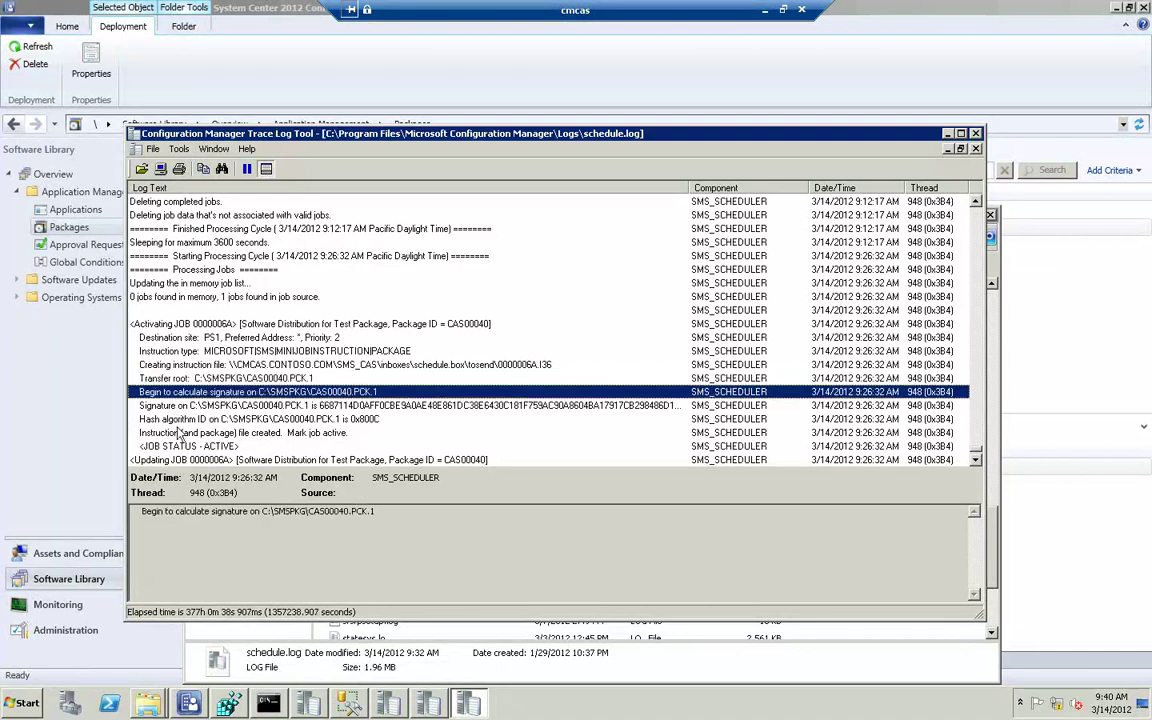
{"action": "left_click", "coordinate": [188, 447]}
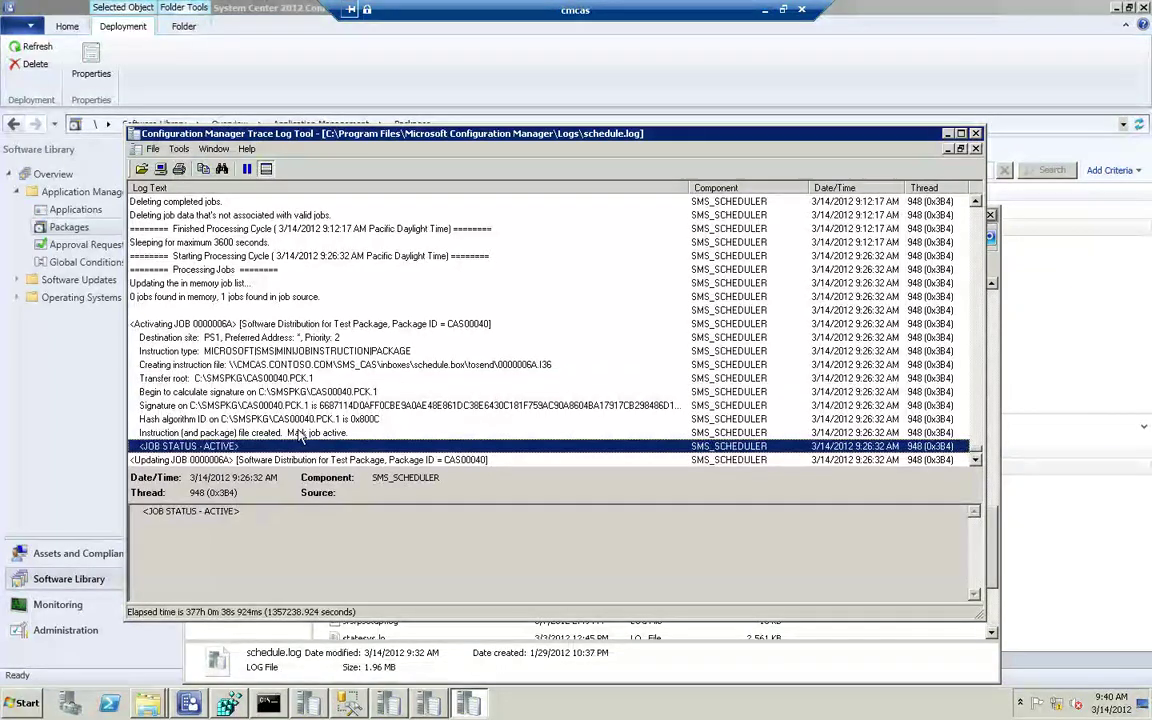
Examine the creation and details of the job's send request 2002YCAS in schedule.log, and close the log.
{"action": "scroll", "coordinate": [285, 437], "scroll_direction": "down", "scroll_amount": 5}
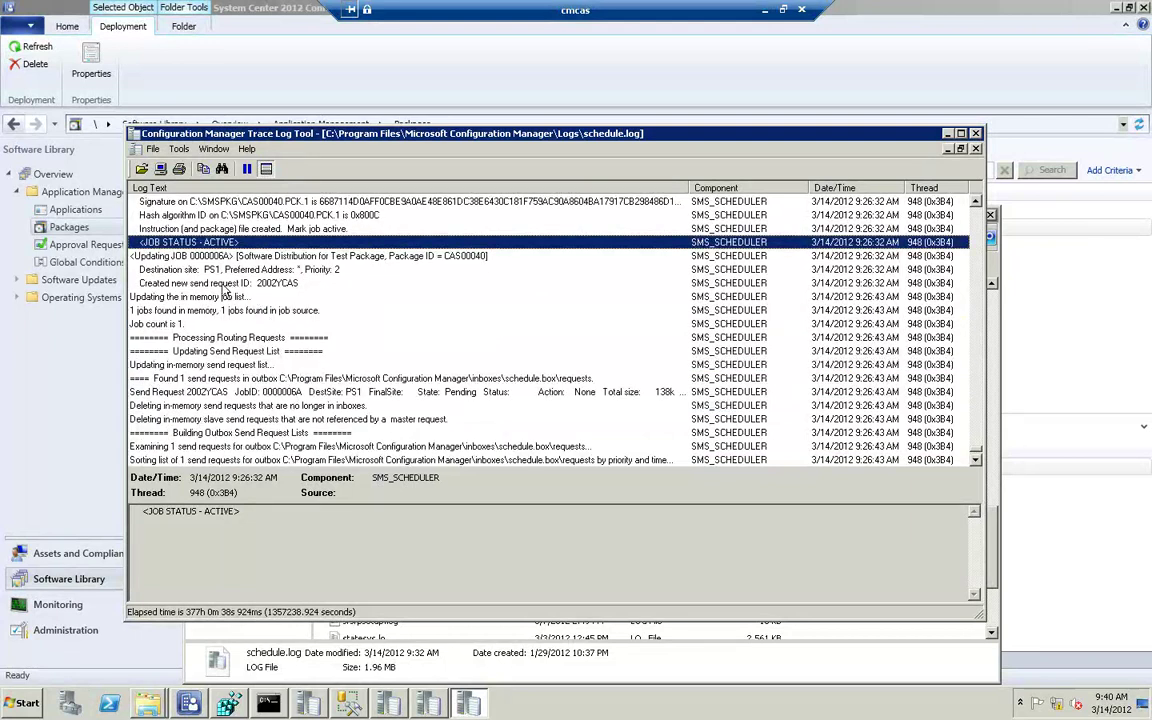
{"action": "left_click", "coordinate": [230, 286]}
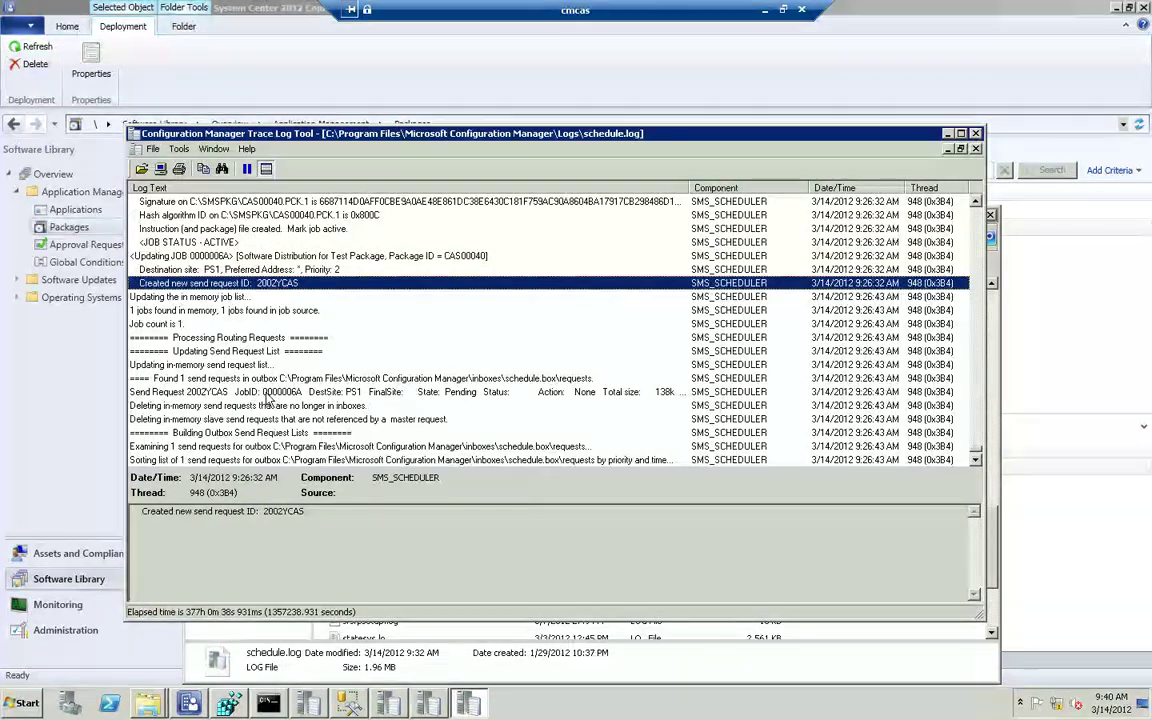
{"action": "left_click", "coordinate": [268, 392]}
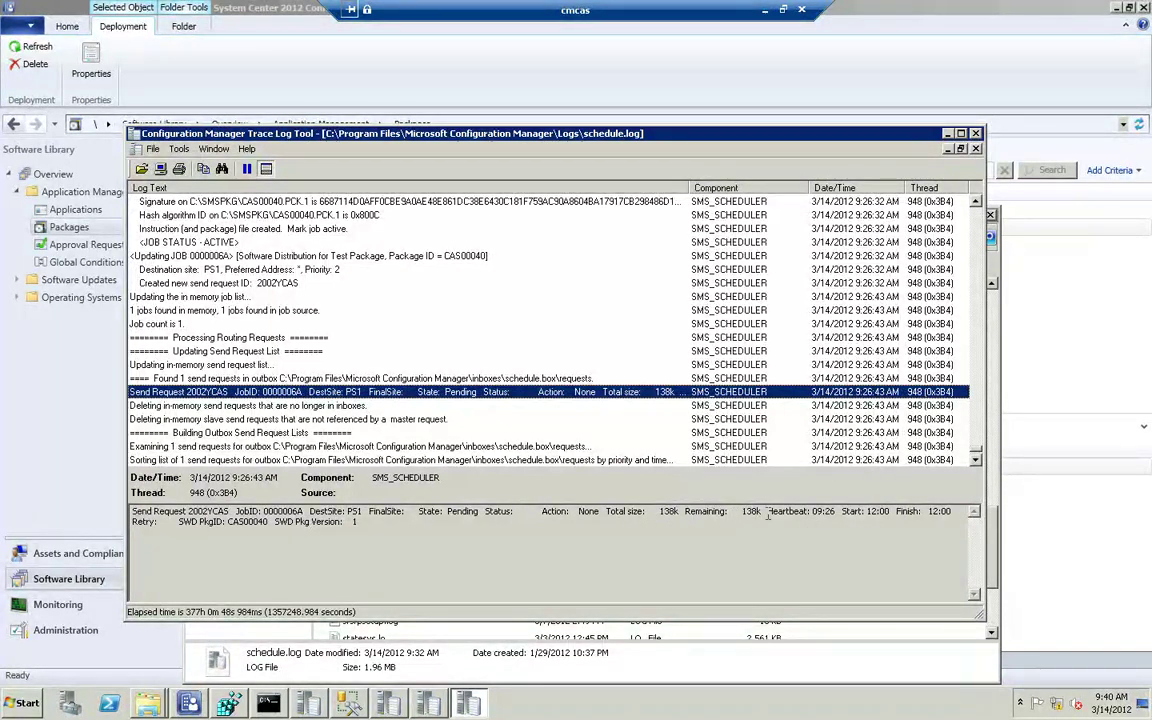
{"action": "scroll", "coordinate": [405, 427], "scroll_direction": "down", "scroll_amount": 2}
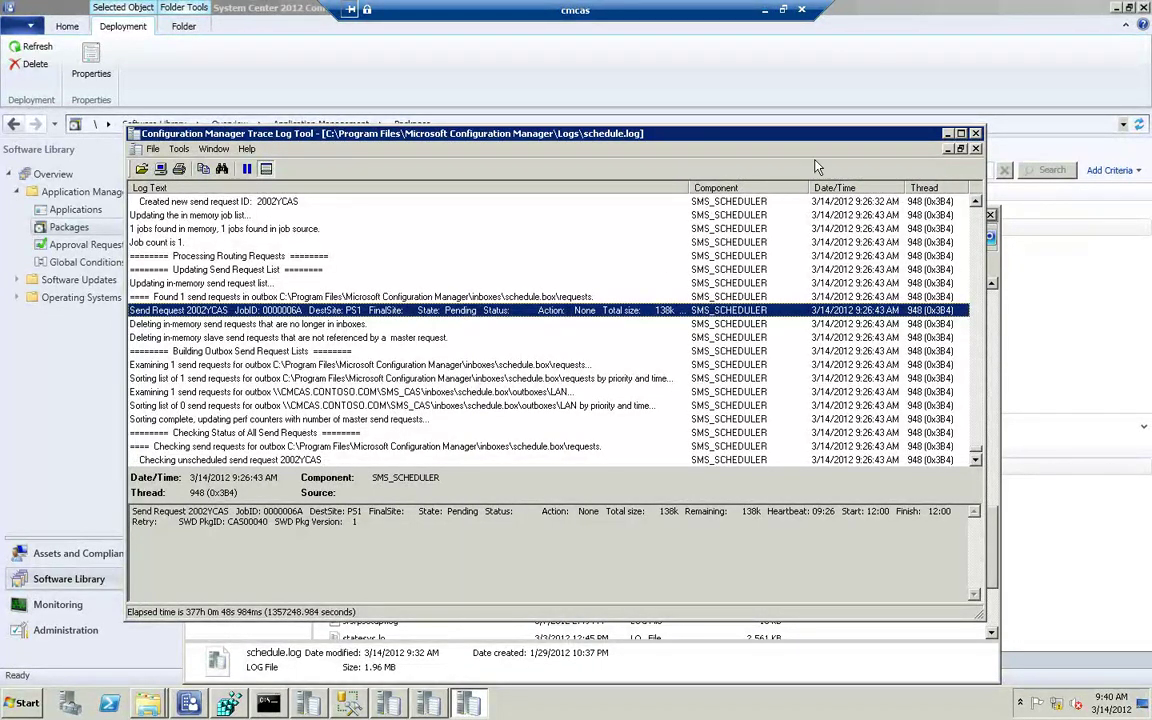
{"action": "left_click", "coordinate": [977, 134]}
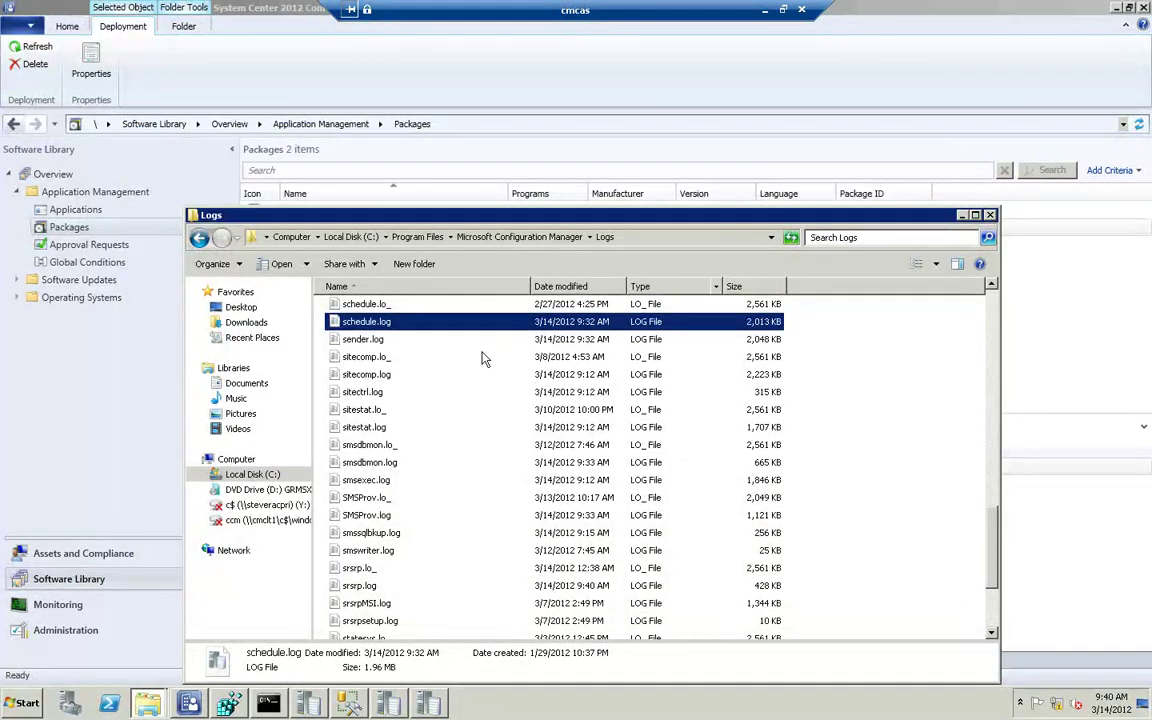
Open sender.log, examine the transfer of package CAS00040 and its instruction file to site PS1, and close the log and the Logs folder.
{"action": "double_click", "coordinate": [360, 339]}
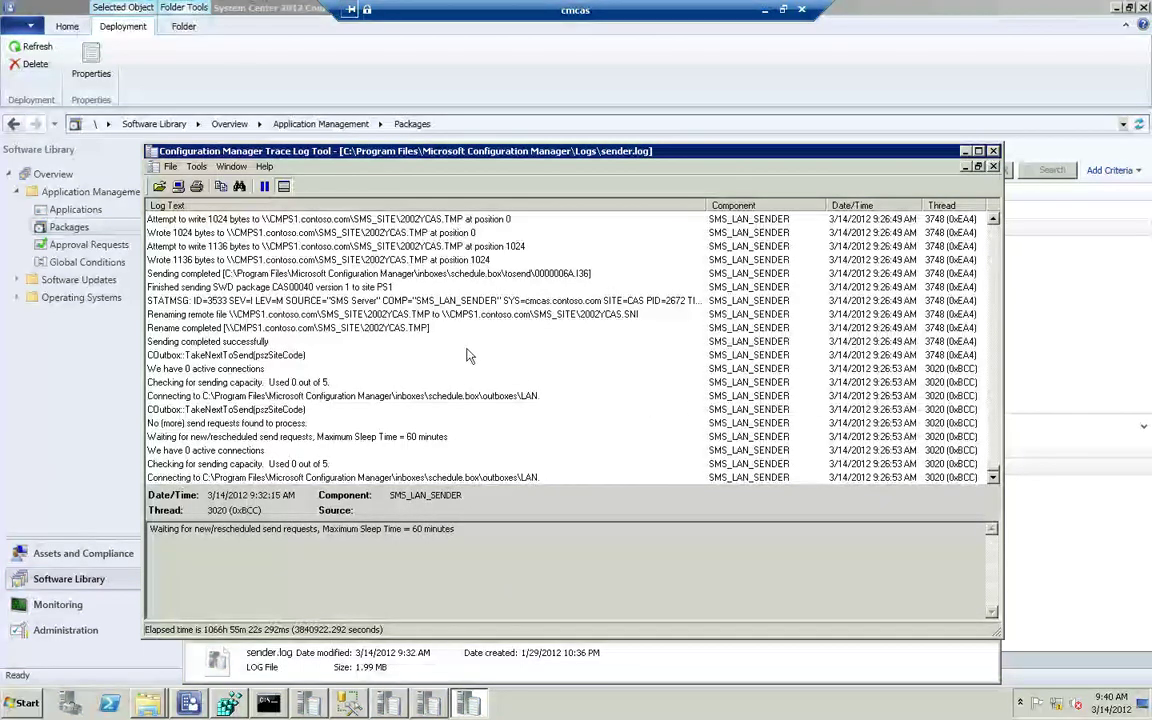
{"action": "left_click", "coordinate": [442, 316]}
{"action": "scroll", "coordinate": [430, 318], "scroll_direction": "up", "scroll_amount": 4}
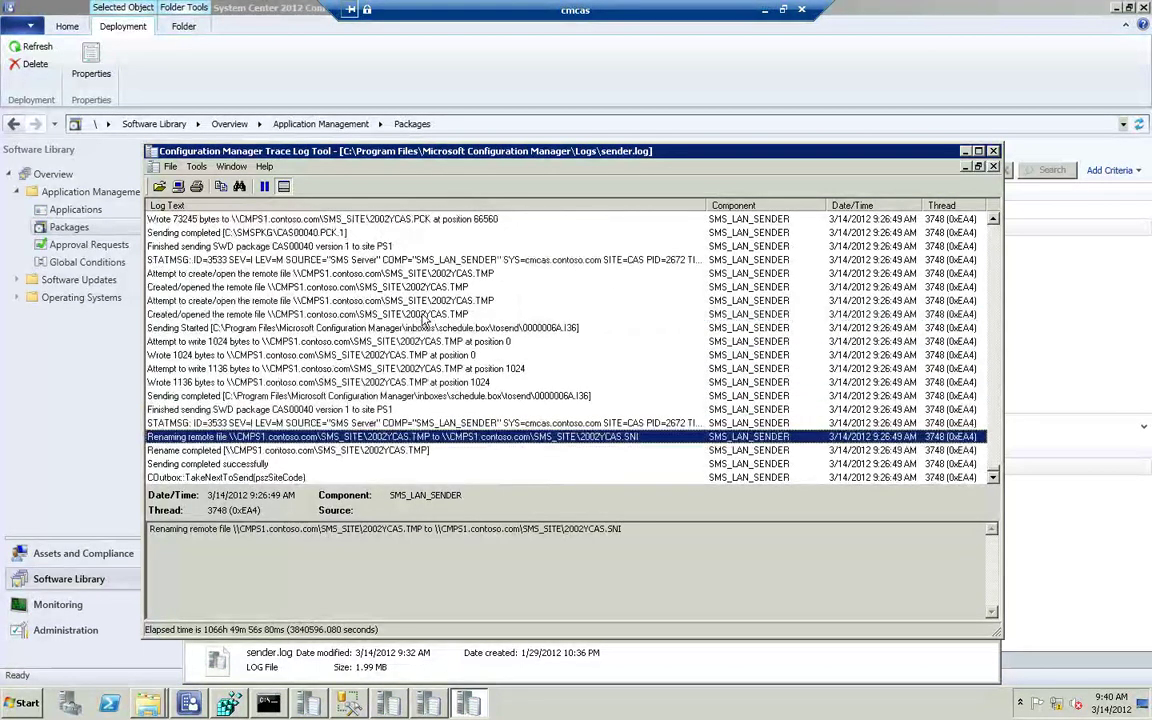
{"action": "scroll", "coordinate": [426, 318], "scroll_direction": "up", "scroll_amount": 4}
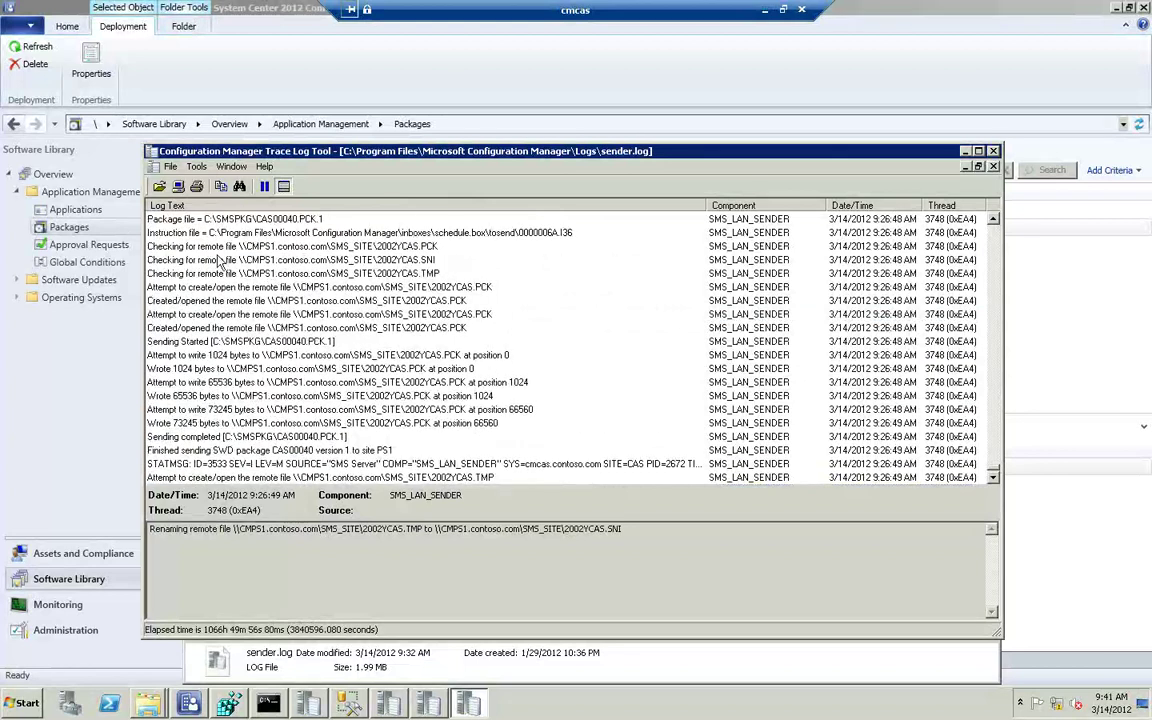
{"action": "scroll", "coordinate": [220, 260], "scroll_direction": "up", "scroll_amount": 4}
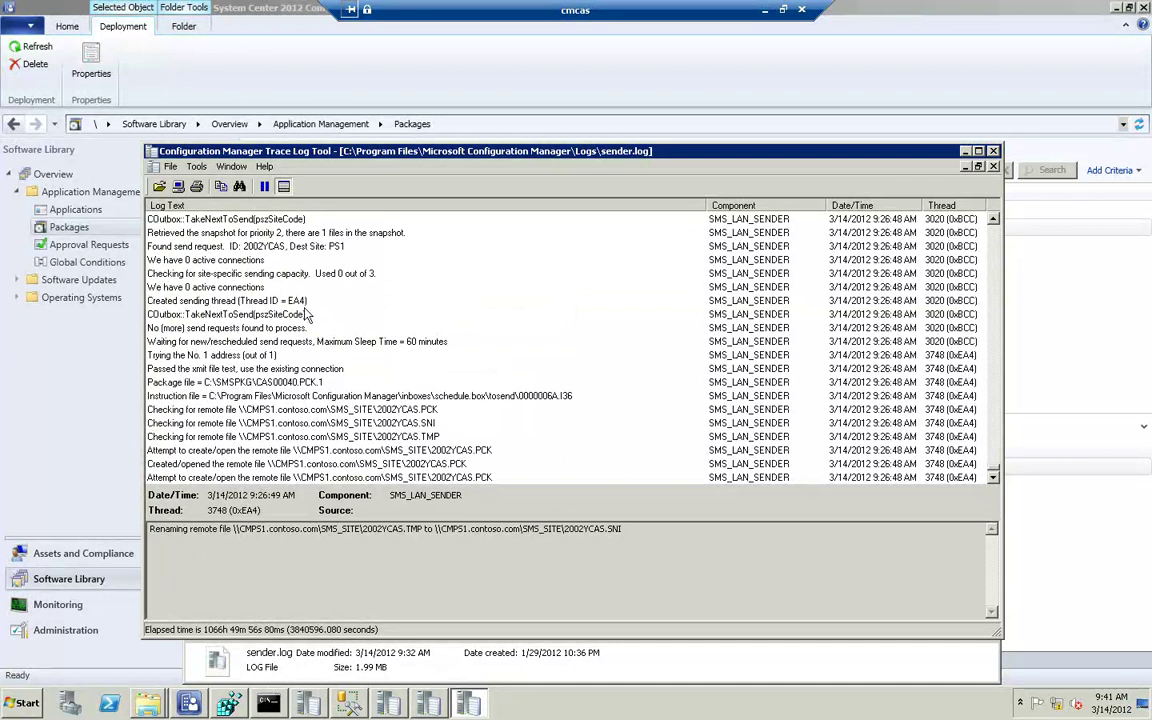
{"action": "left_click", "coordinate": [199, 370]}
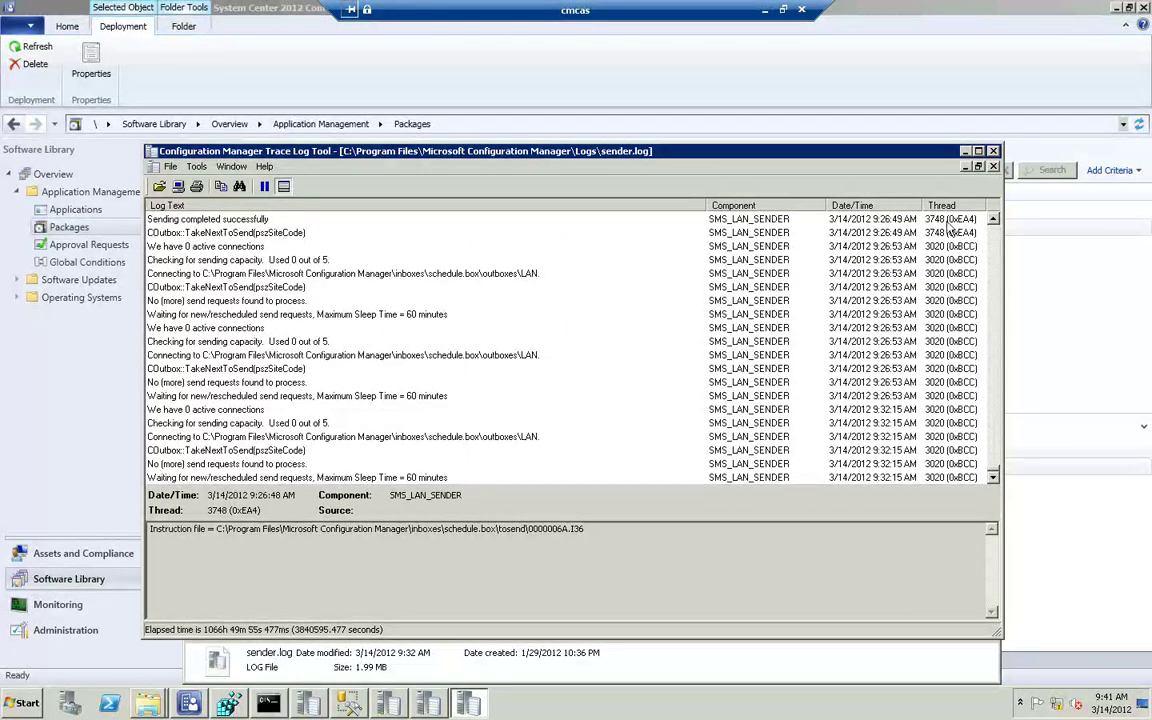
{"action": "left_click", "coordinate": [993, 151]}
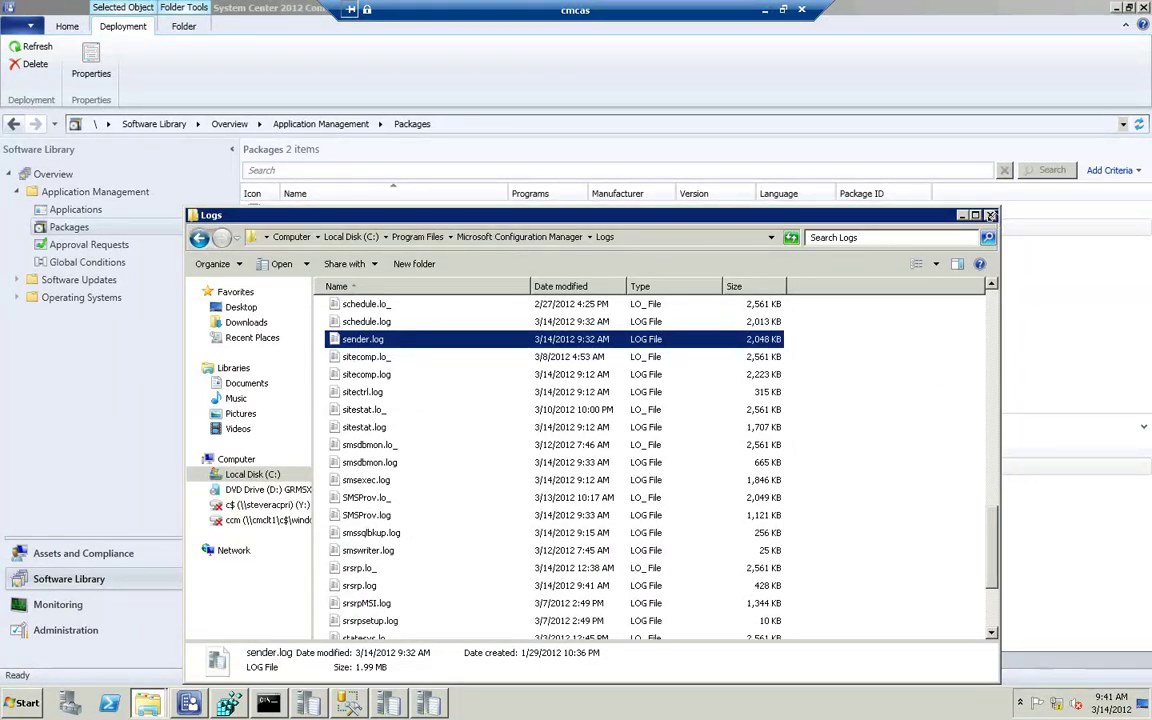
{"action": "left_click", "coordinate": [991, 215]}
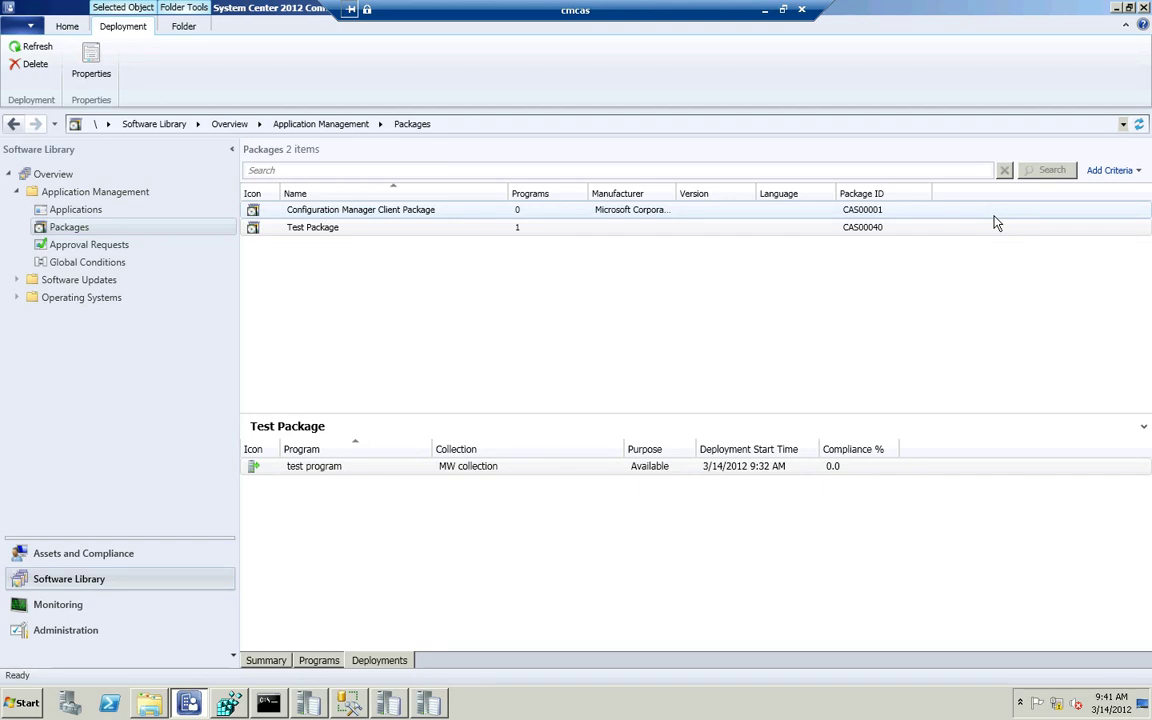
Switch to the cmps1 remote session and open the receive folder inside the despoolr.box inbox.
{"action": "left_click", "coordinate": [766, 11]}
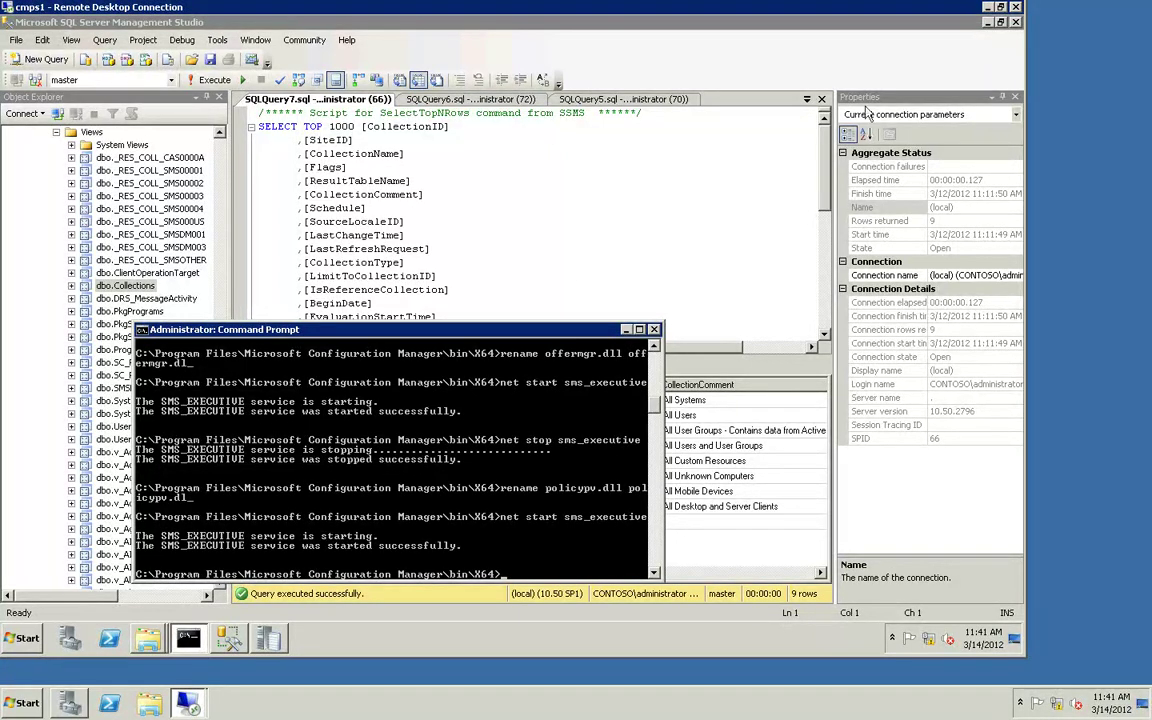
{"action": "left_click", "coordinate": [988, 25]}
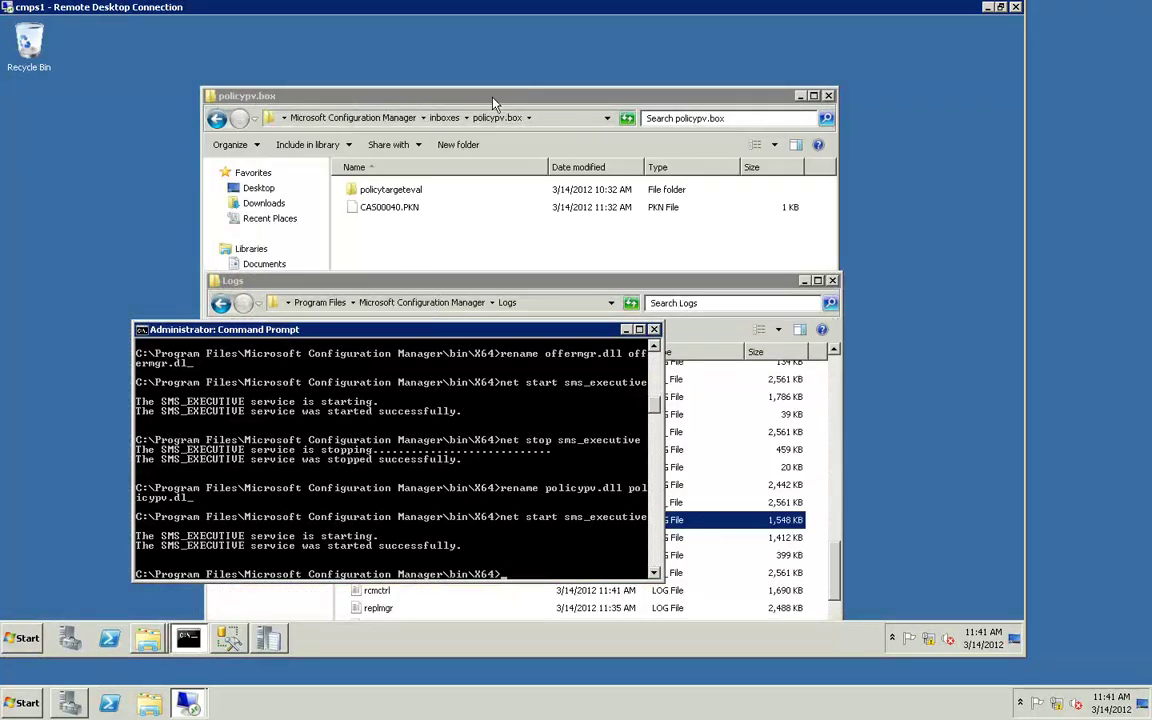
{"action": "left_click", "coordinate": [214, 121]}
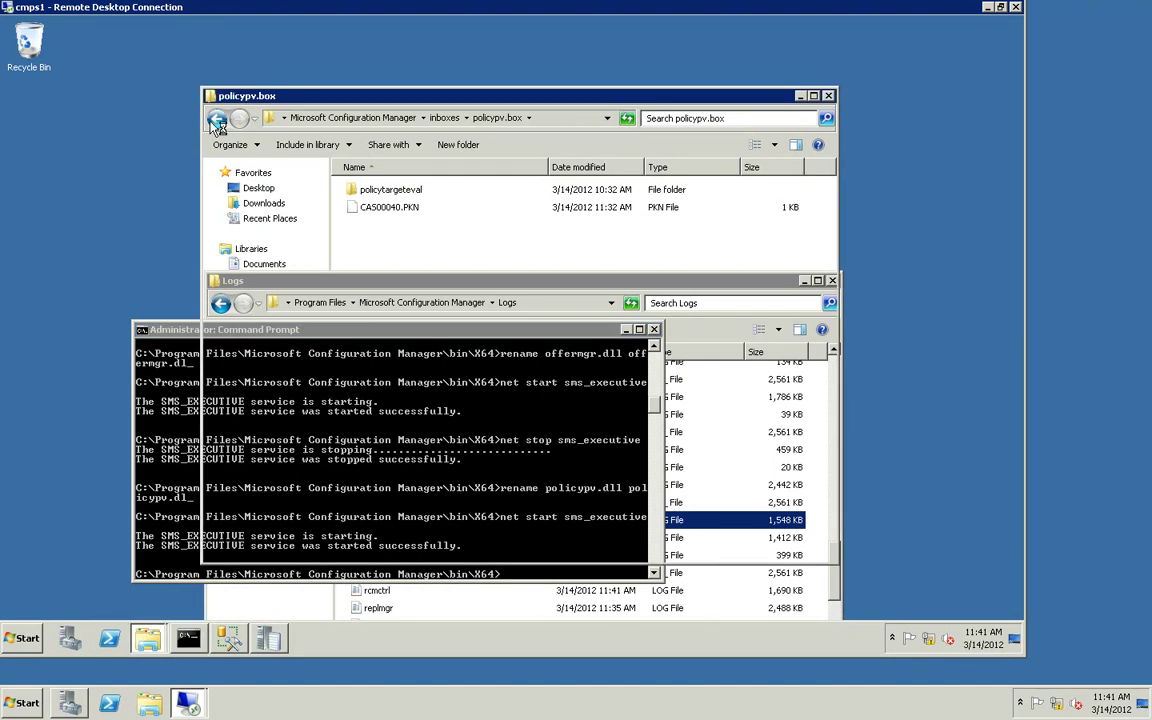
{"action": "left_click", "coordinate": [216, 121]}
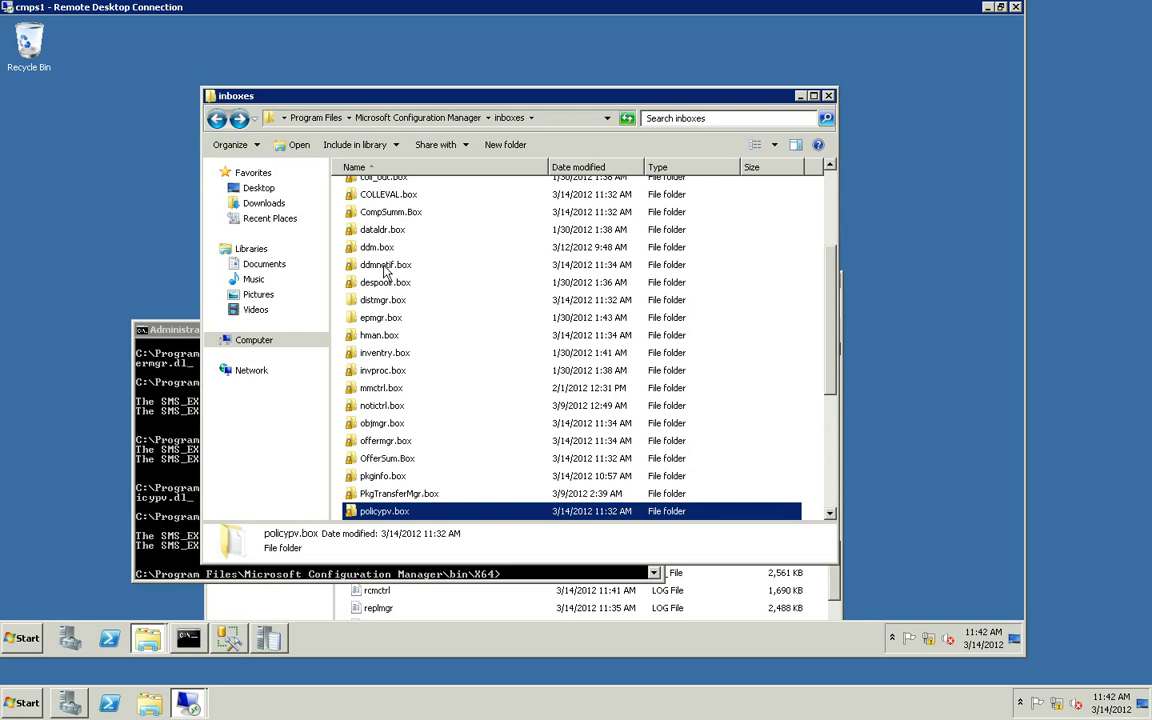
{"action": "double_click", "coordinate": [385, 284]}
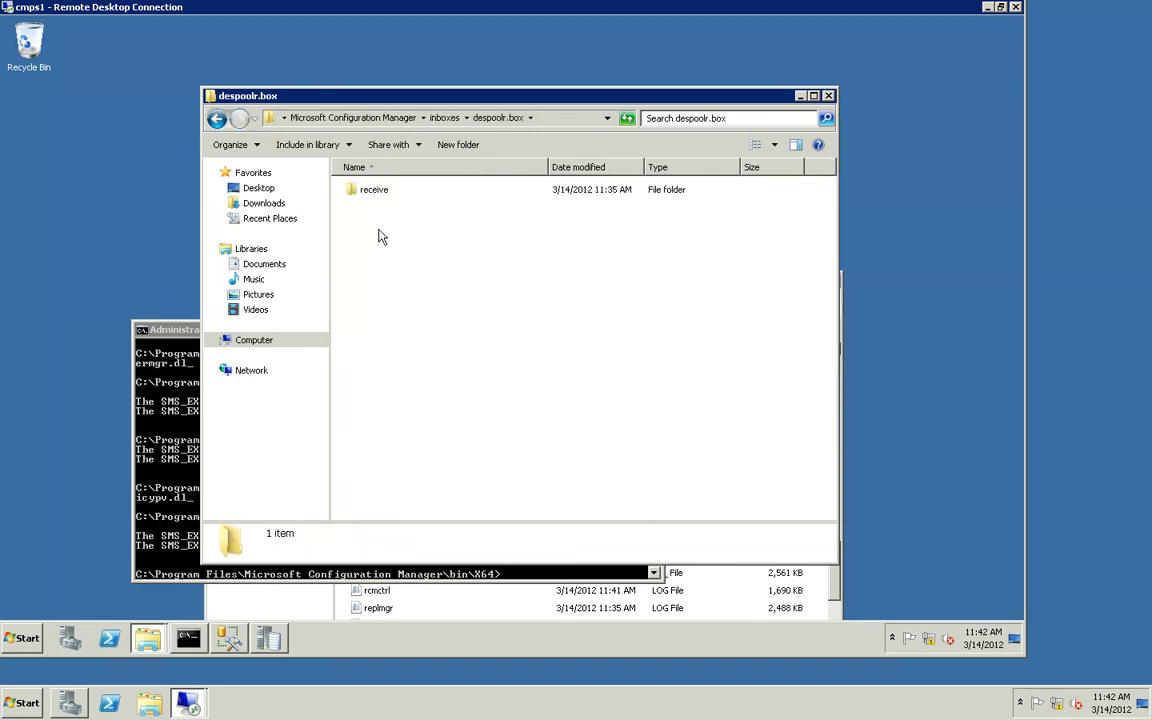
{"action": "double_click", "coordinate": [374, 200]}
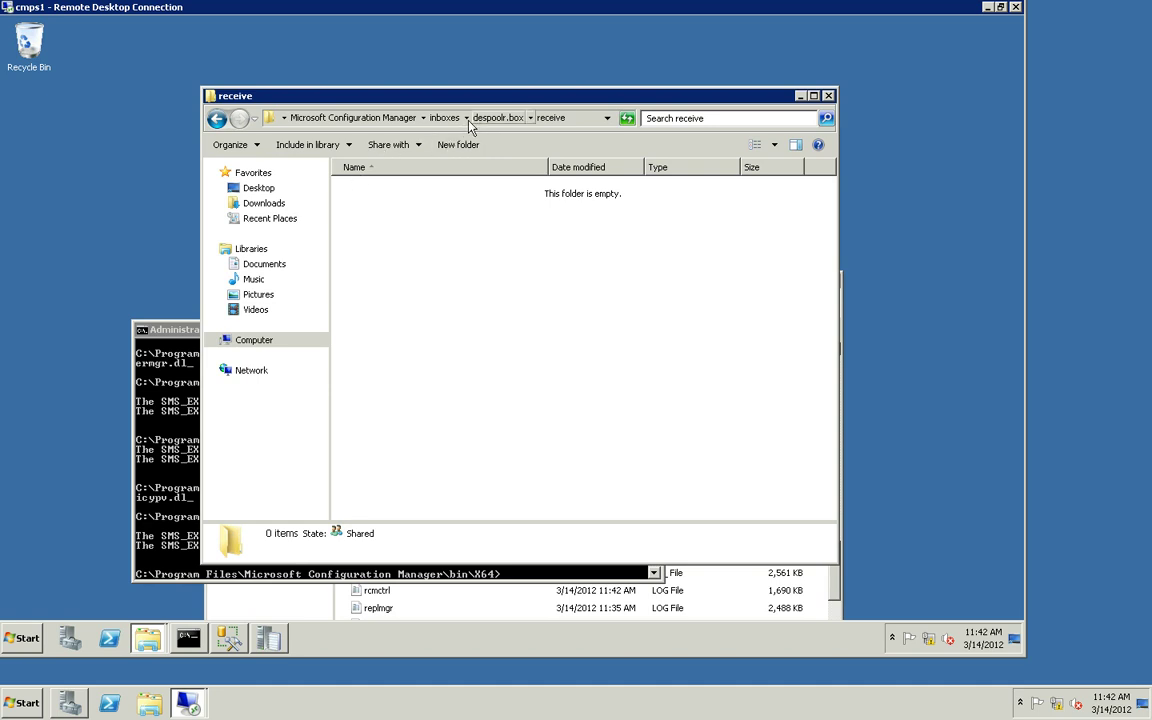
Open the current despool.log from the Configuration Manager Logs folder on the primary site.
{"action": "left_click", "coordinate": [405, 118]}
{"action": "double_click", "coordinate": [375, 331]}
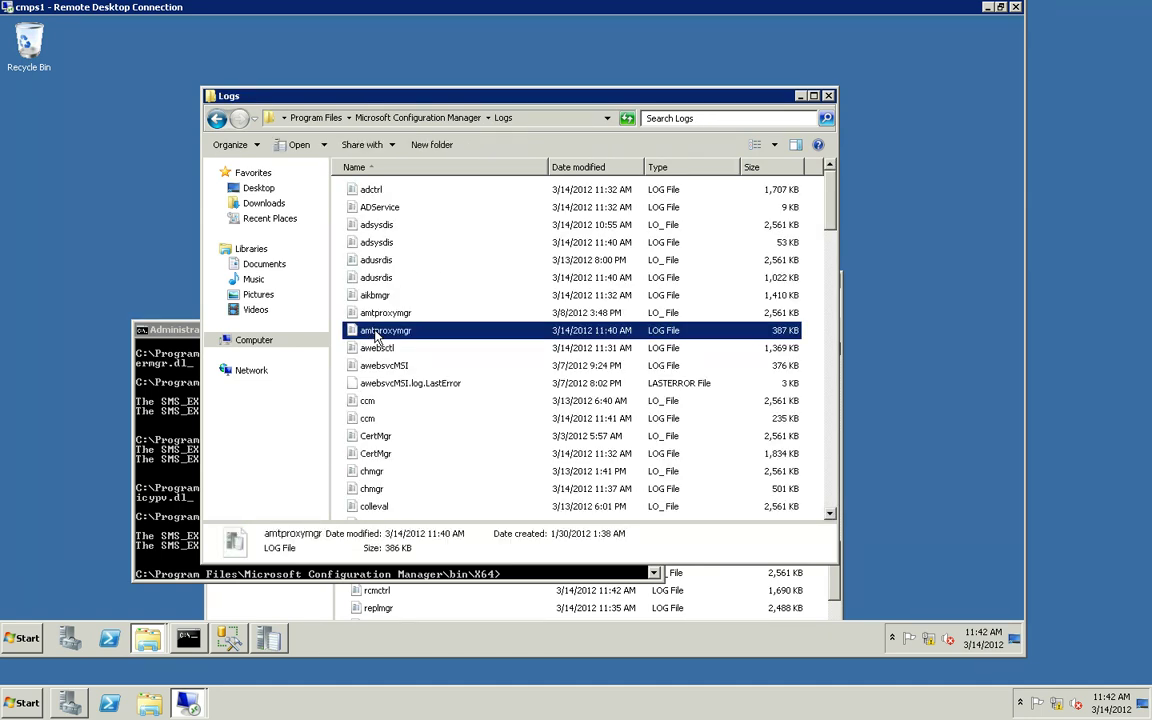
{"action": "type", "text": "des"}
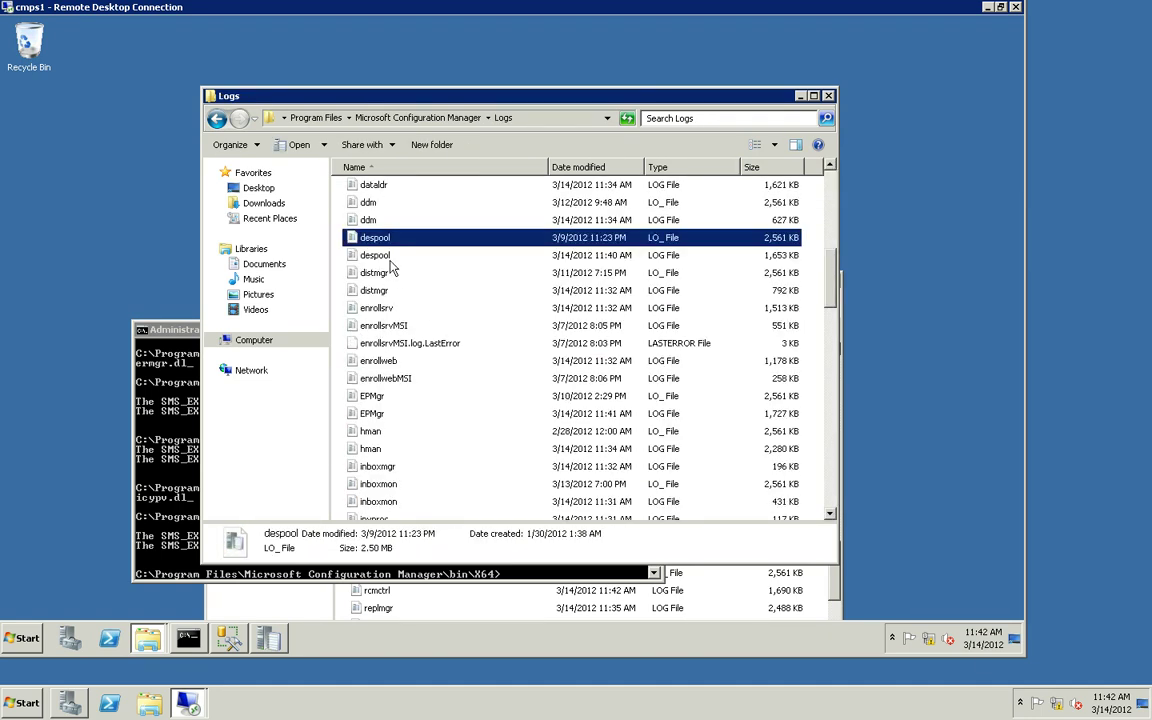
{"action": "double_click", "coordinate": [393, 257]}
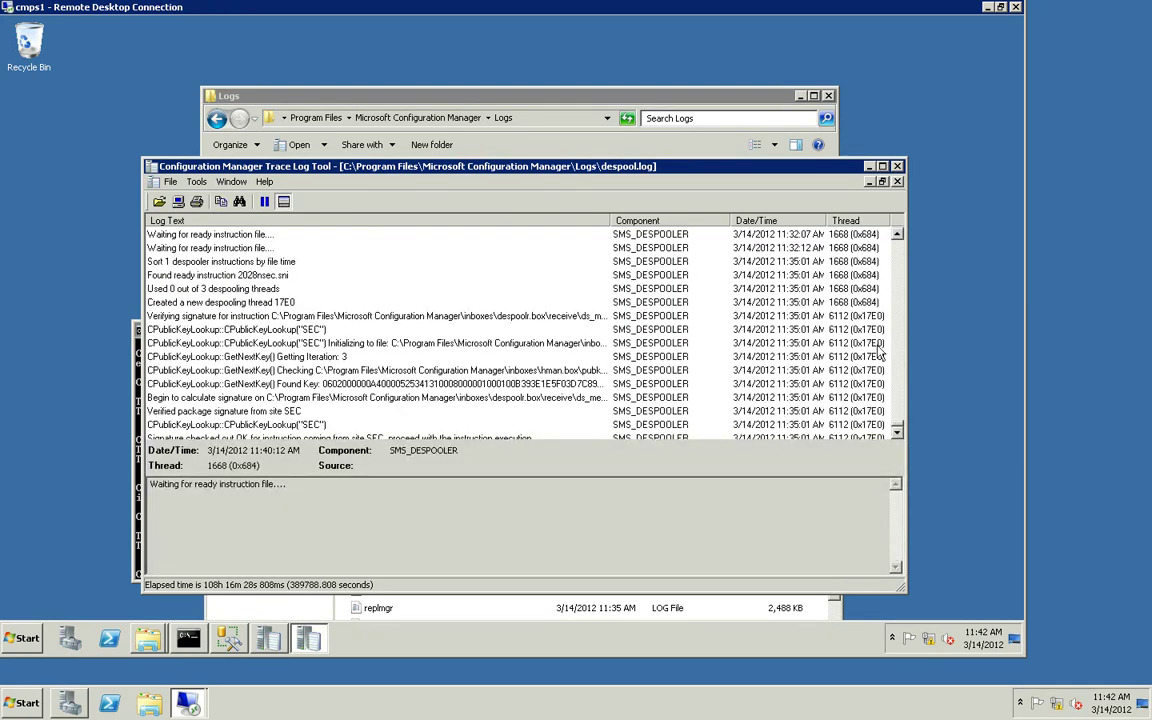
Examine the despooler entries for instruction 2028nsec.sni, covering thread creation, signature verification and instruction execution, and close despool.log.
{"action": "left_click", "coordinate": [896, 433]}
{"action": "left_click", "coordinate": [896, 433]}
{"action": "left_click", "coordinate": [898, 434]}
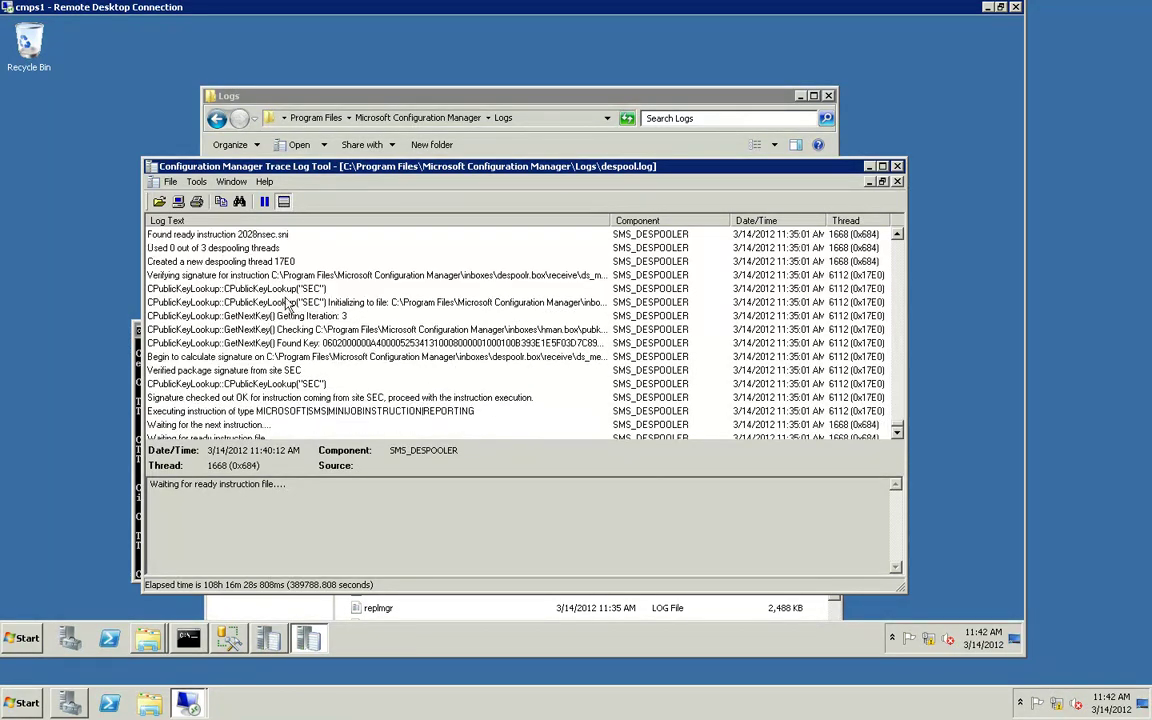
{"action": "left_click", "coordinate": [196, 236]}
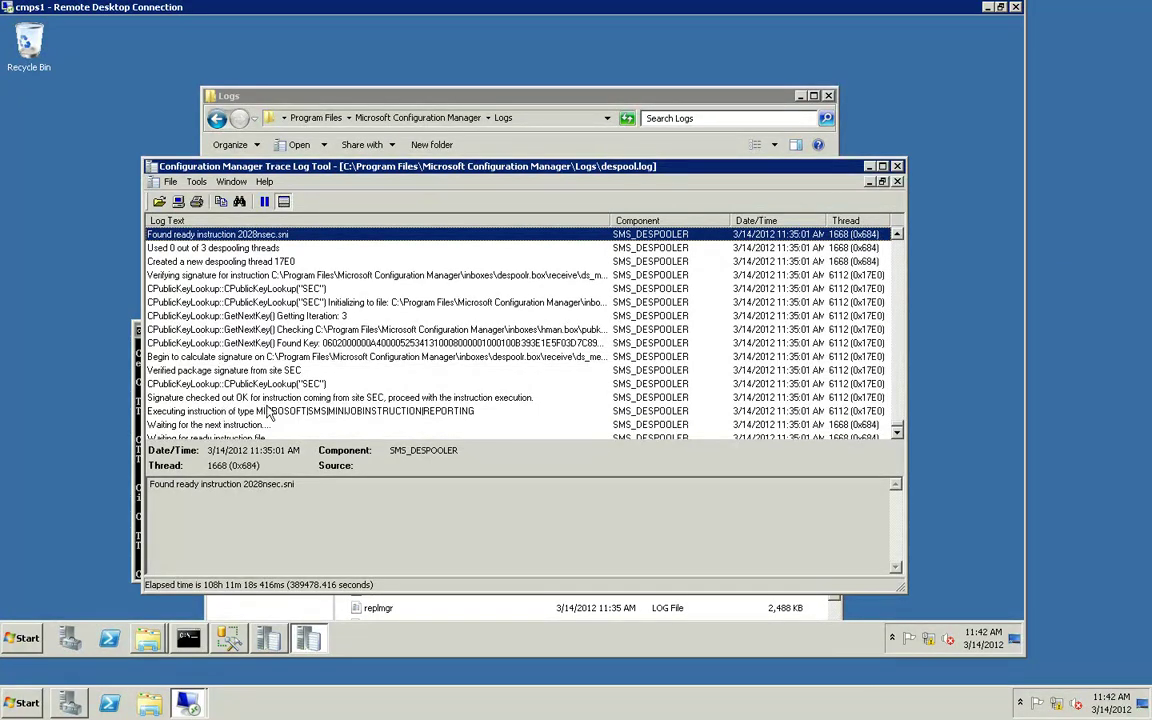
{"action": "left_click", "coordinate": [897, 168]}
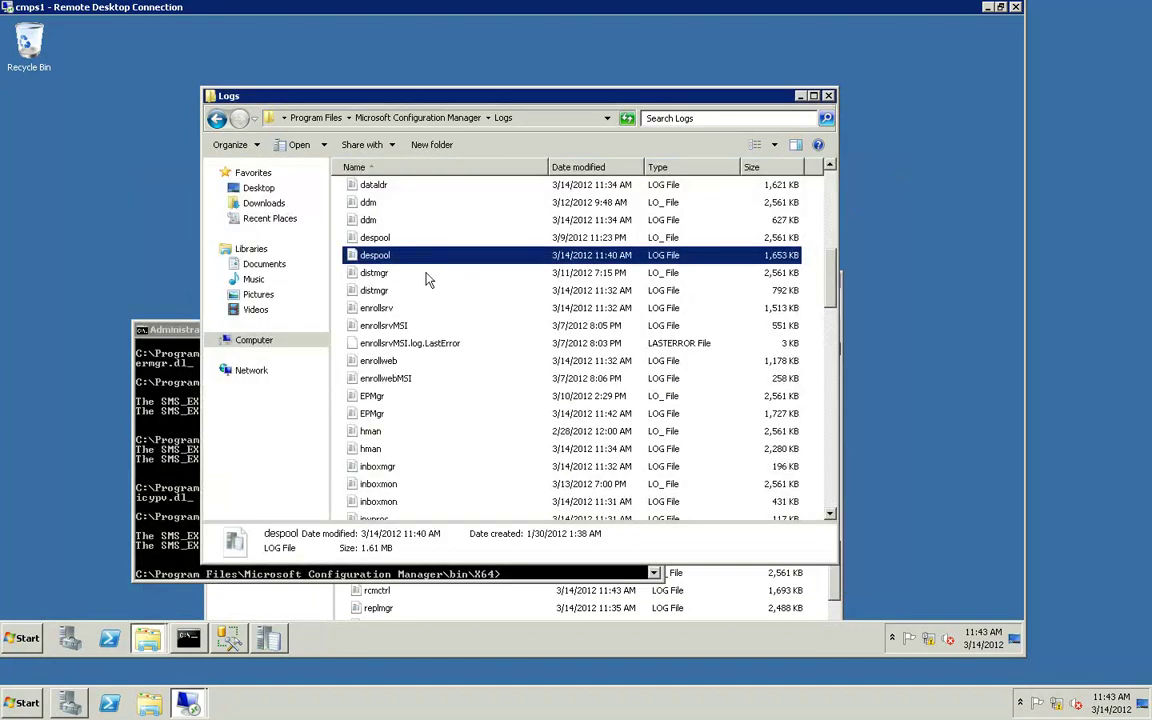
Open the primary site's current distmgr.log and go to its most recent entries.
{"action": "left_click", "coordinate": [380, 291]}
{"action": "double_click", "coordinate": [380, 291]}
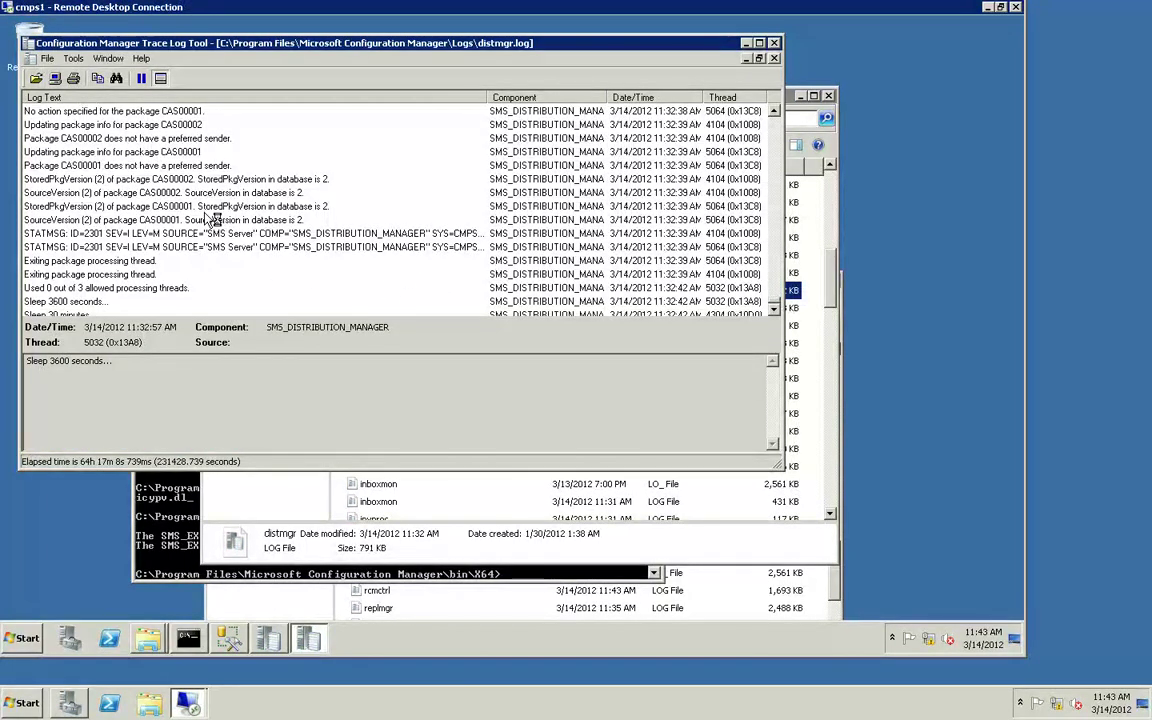
{"action": "scroll", "coordinate": [198, 299], "scroll_direction": "down", "scroll_amount": 1}
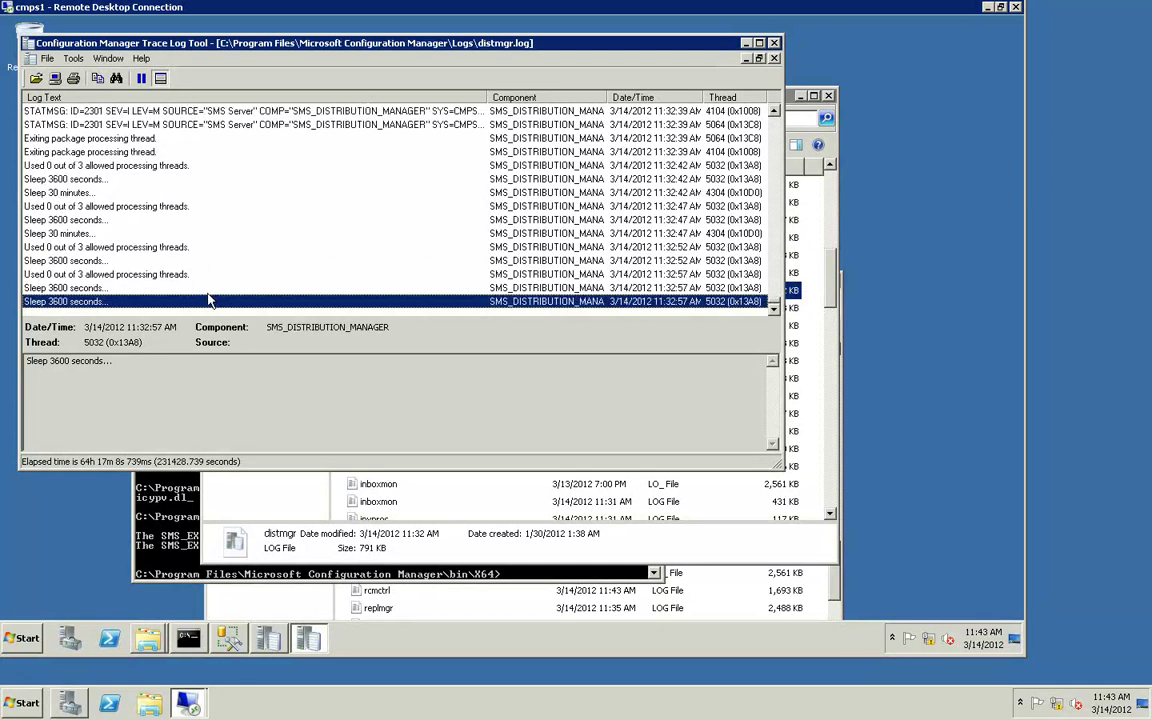
{"action": "key", "text": "super"}
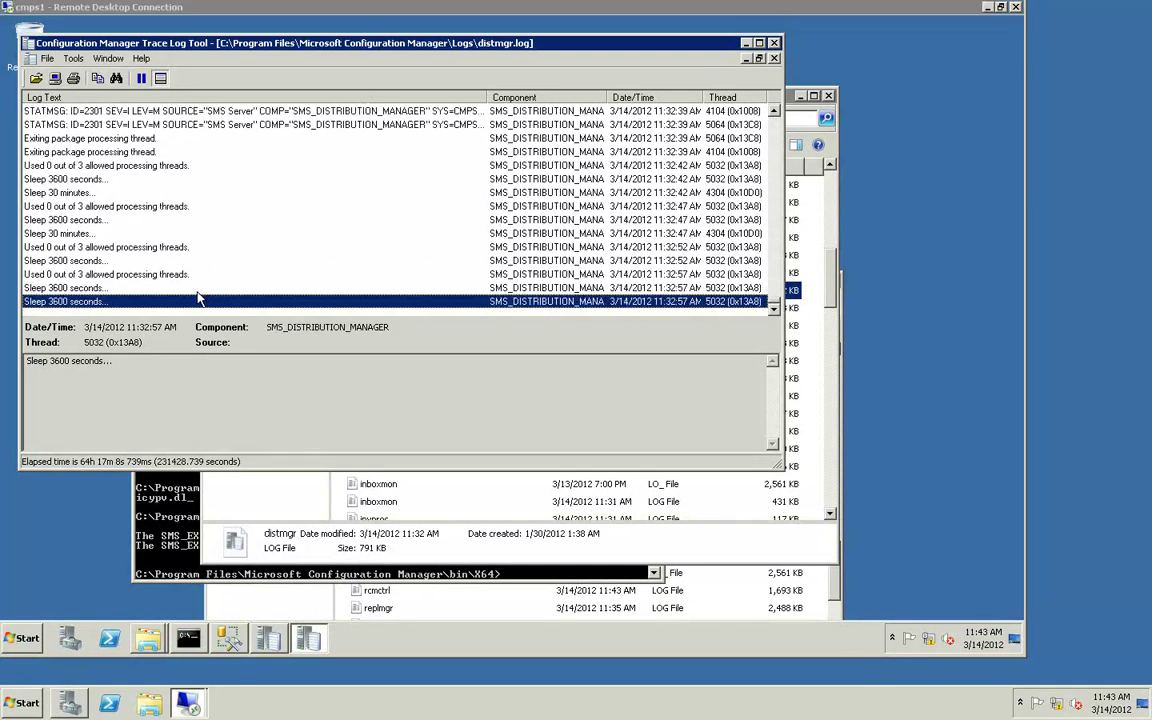
{"action": "left_click", "coordinate": [275, 264]}
{"action": "left_click", "coordinate": [257, 243]}
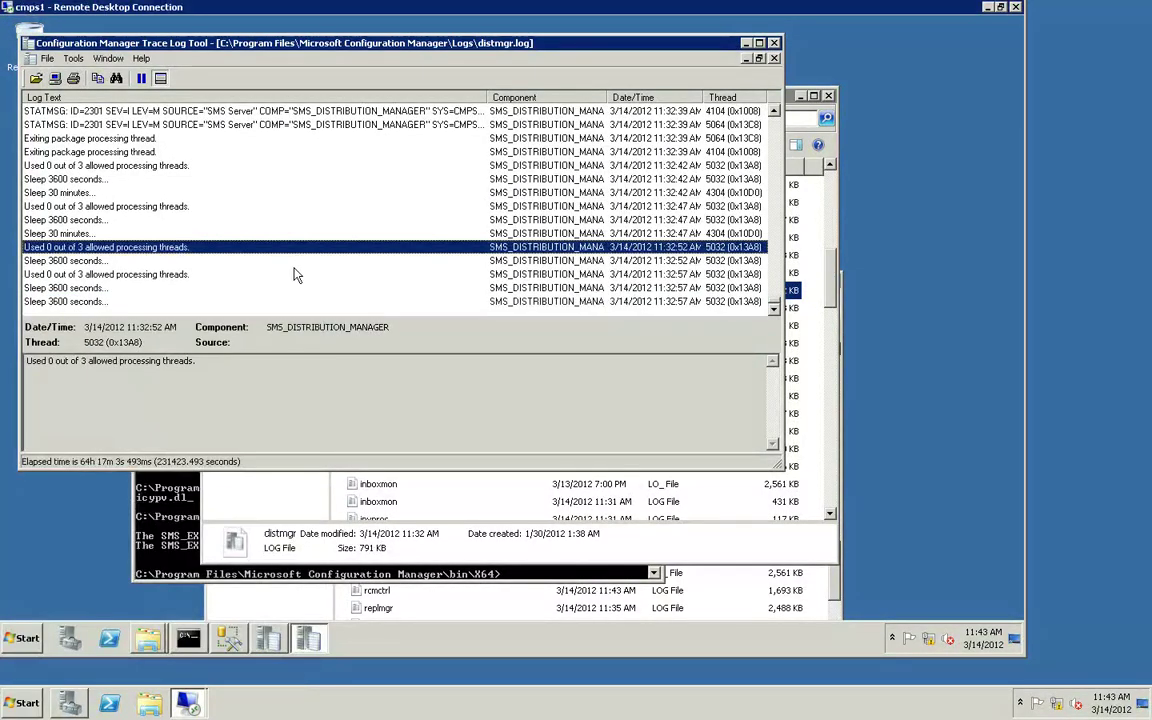
Search distmgr.log upward for 40 and step through the matches.
{"action": "key", "text": "ctrl+f"}
{"action": "type", "text": "40"}
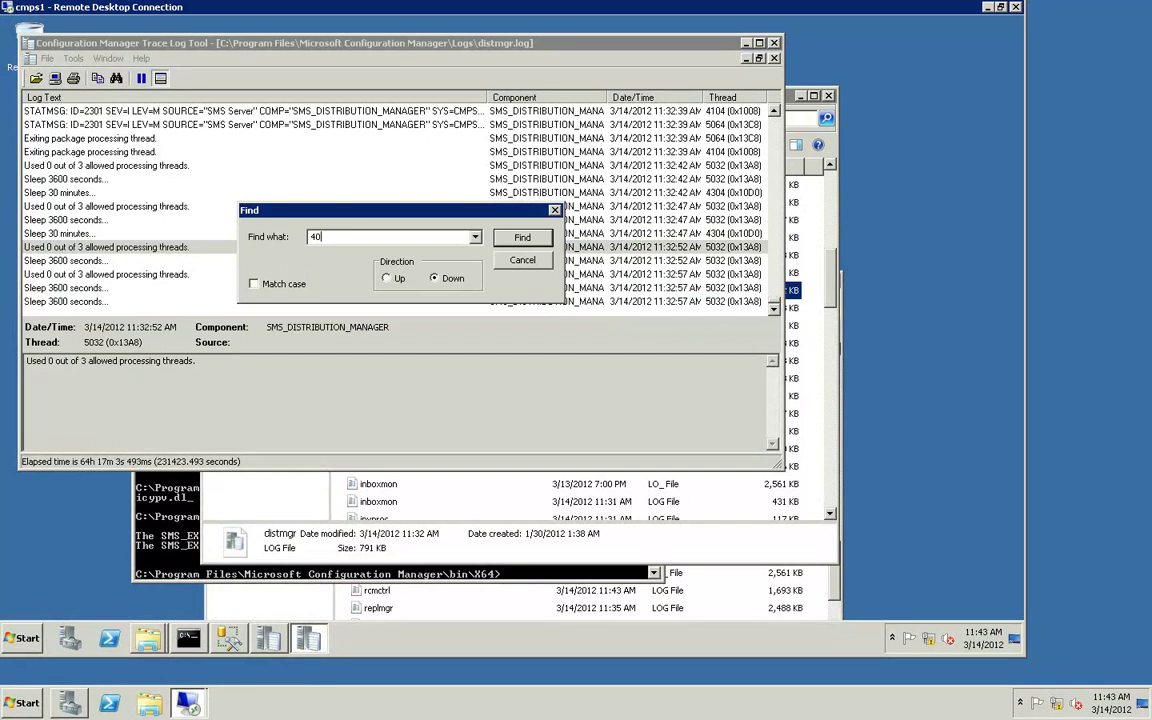
{"action": "left_click", "coordinate": [387, 278]}
{"action": "left_click", "coordinate": [522, 240]}
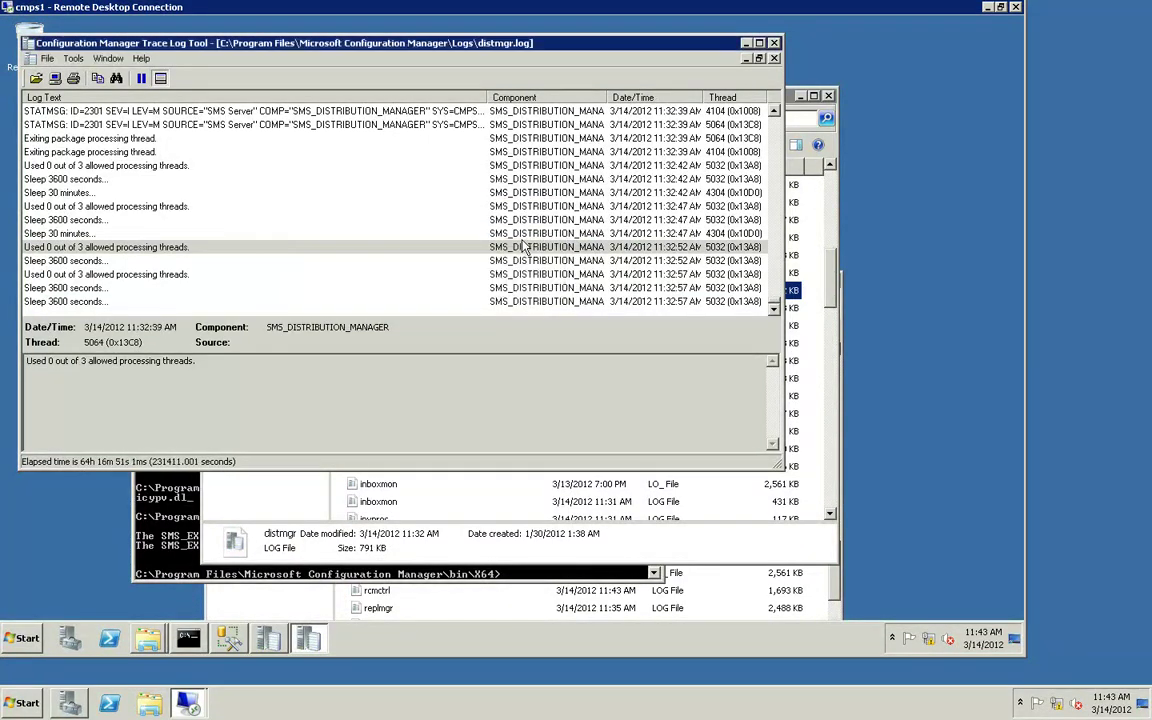
{"action": "key", "text": "F3"}
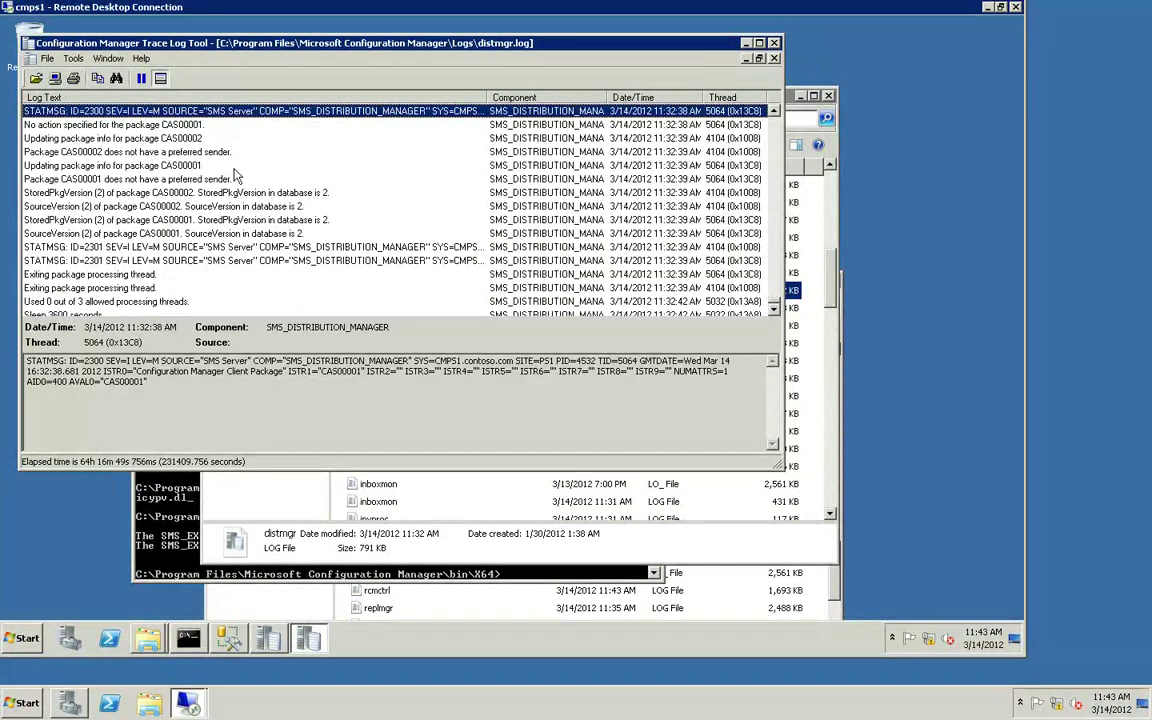
{"action": "key", "text": "F3"}
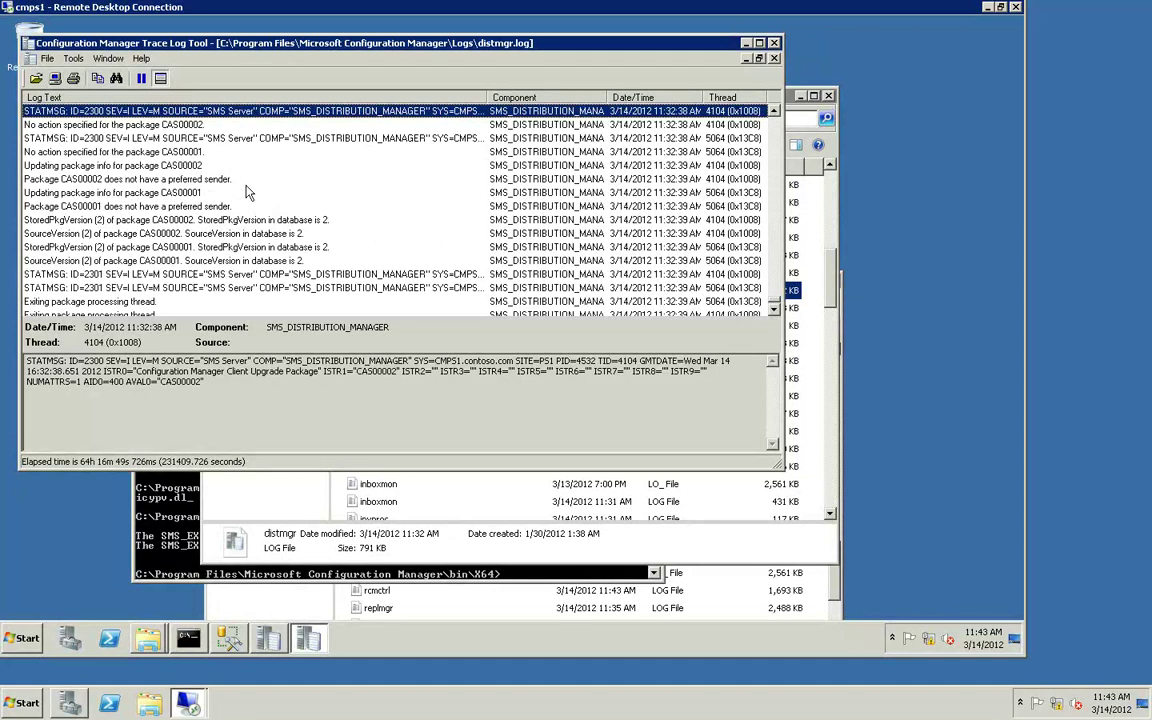
Refine the upward search in distmgr.log to cas00040.
{"action": "key", "text": "ctrl+f"}
{"action": "key", "text": "Home"}
{"action": "type", "text": "cas"}
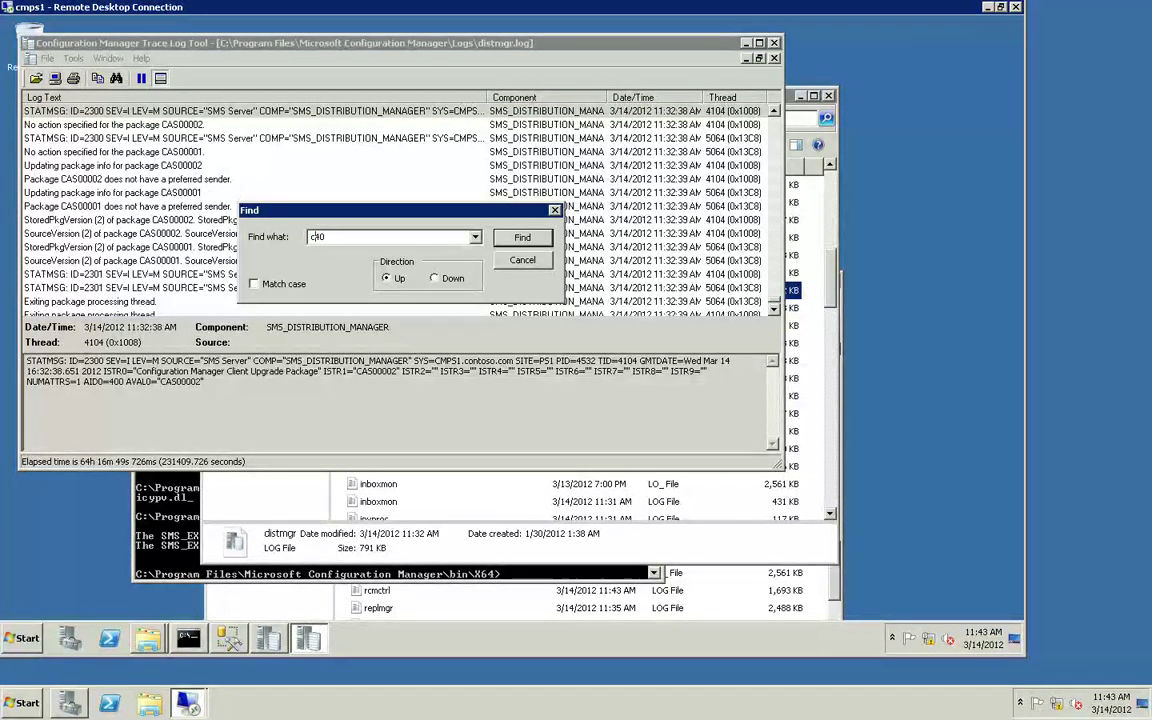
{"action": "type", "text": "000"}
{"action": "key", "text": "Return"}
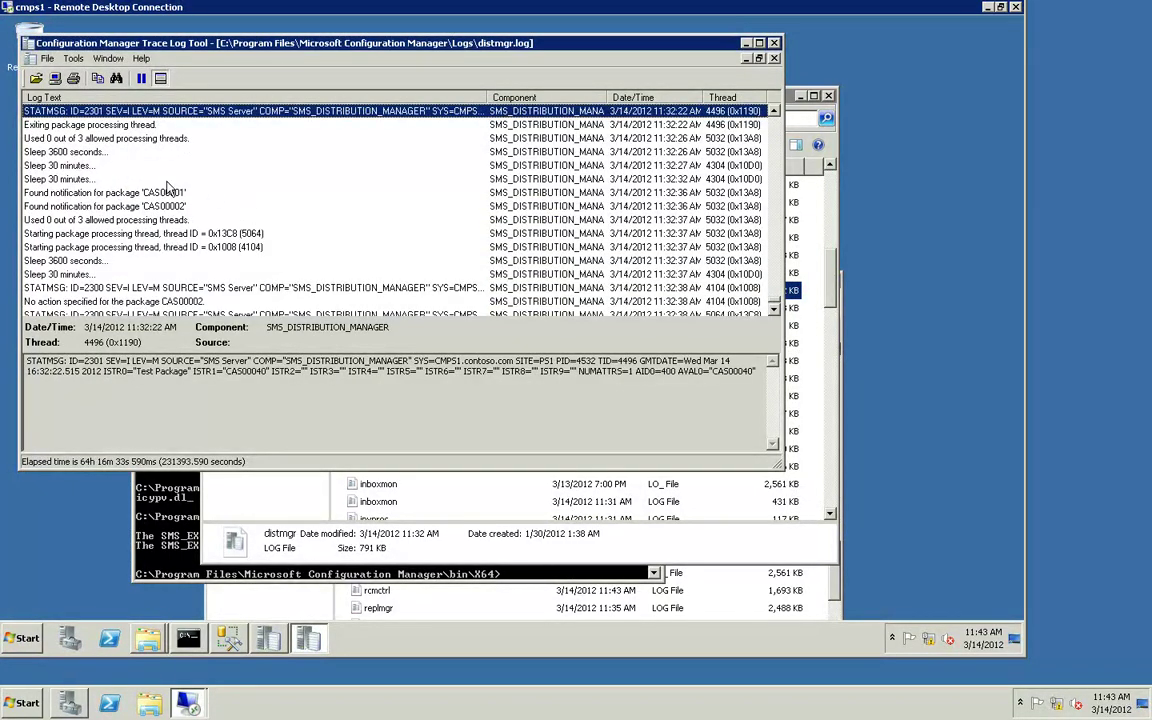
Examine the CAS00040 entries on package info update, policy provider trigger, stored version and source version, and close distmgr.log.
{"action": "key", "text": "Up"}
{"action": "key", "text": "Up"}
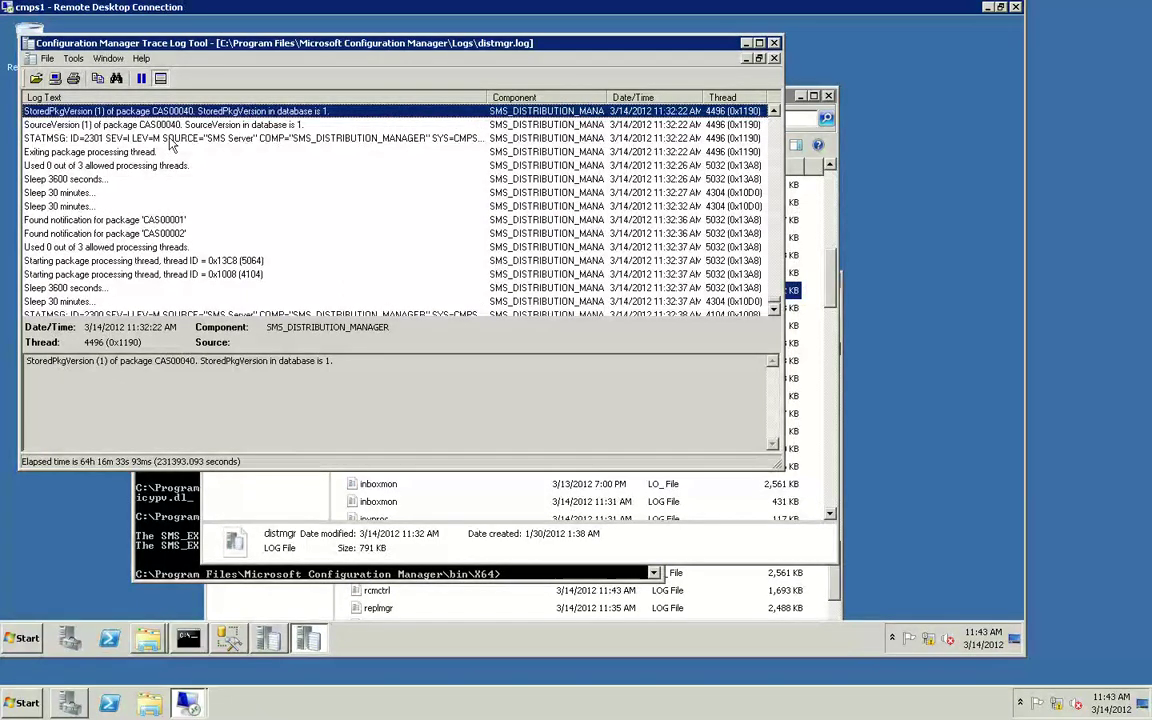
{"action": "left_click", "coordinate": [156, 127]}
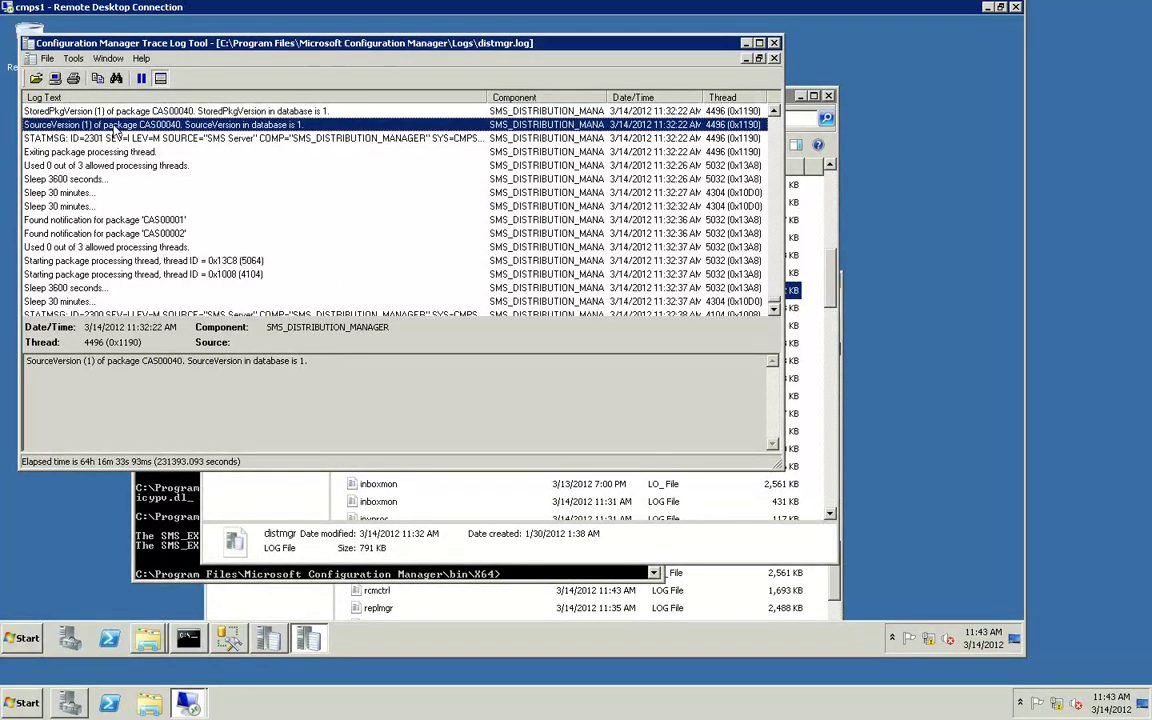
{"action": "scroll", "coordinate": [136, 155], "scroll_direction": "up", "scroll_amount": 3}
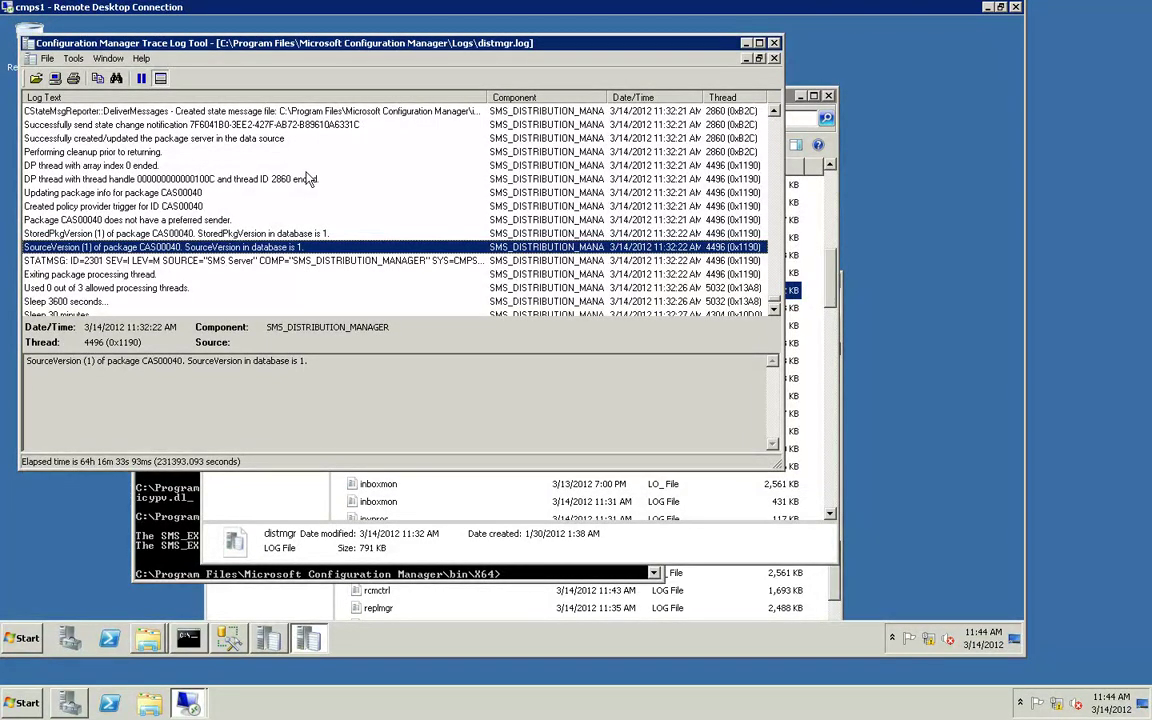
{"action": "left_click", "coordinate": [774, 44]}
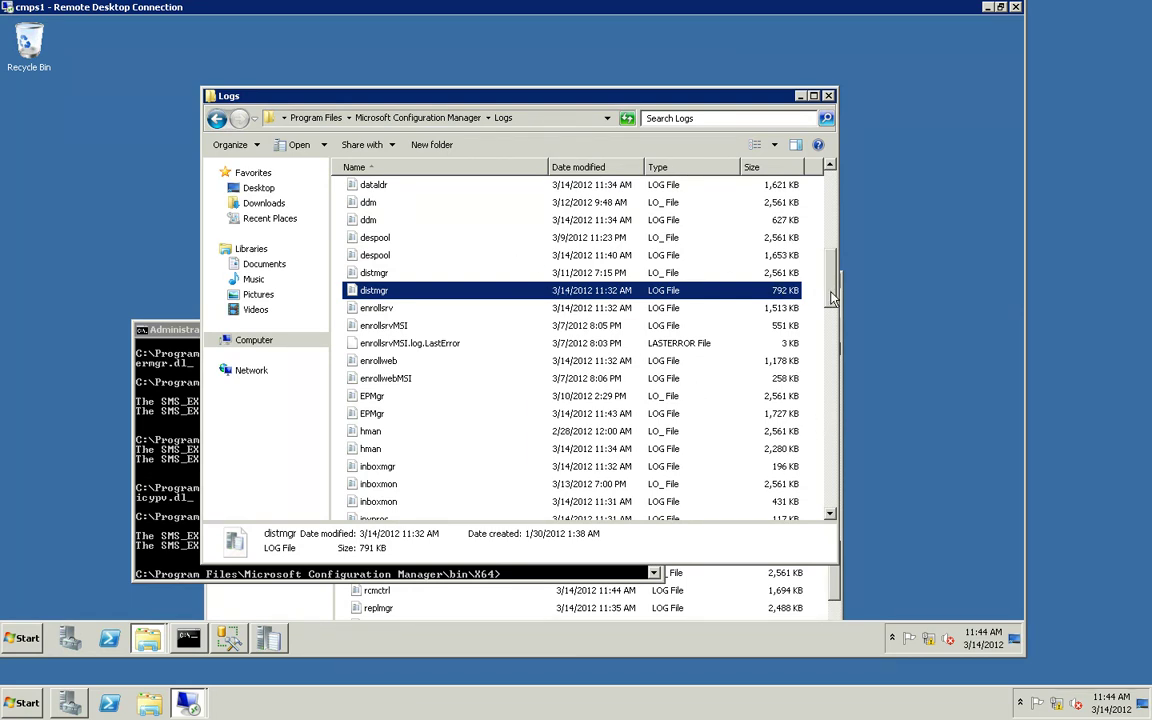
Open the current smsdbmon.log from the primary site's Logs folder.
{"action": "left_click_drag", "start_coordinate": [831, 297], "coordinate": [831, 380]}
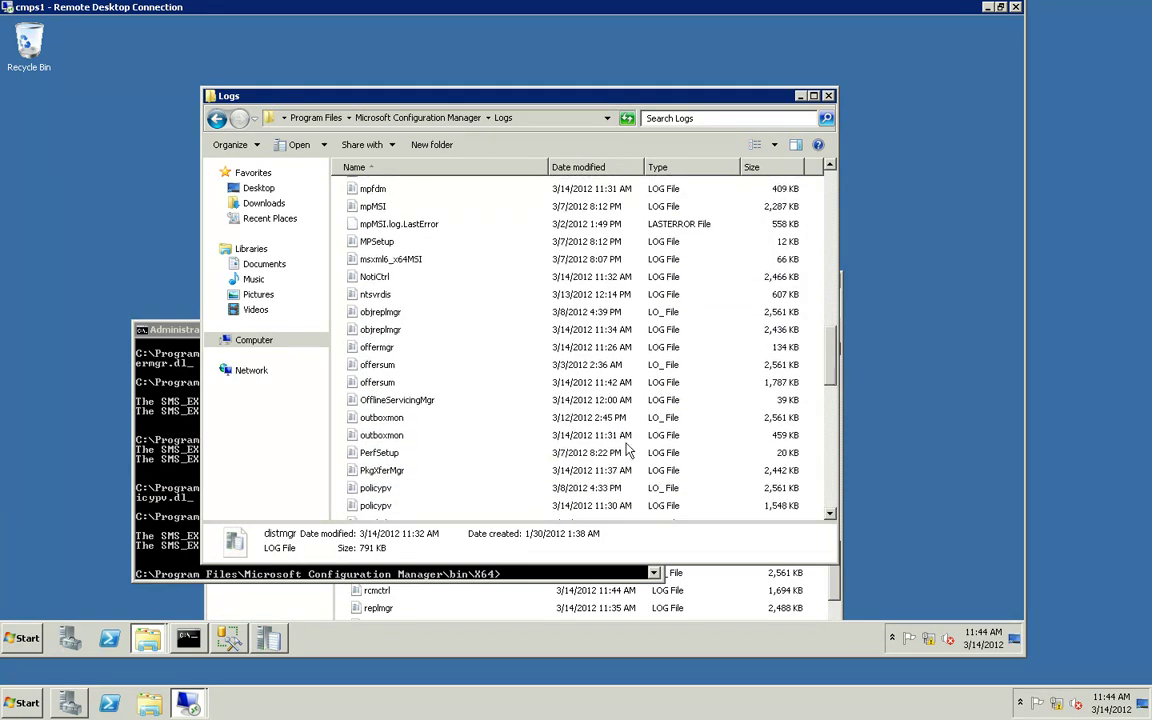
{"action": "left_click", "coordinate": [393, 470]}
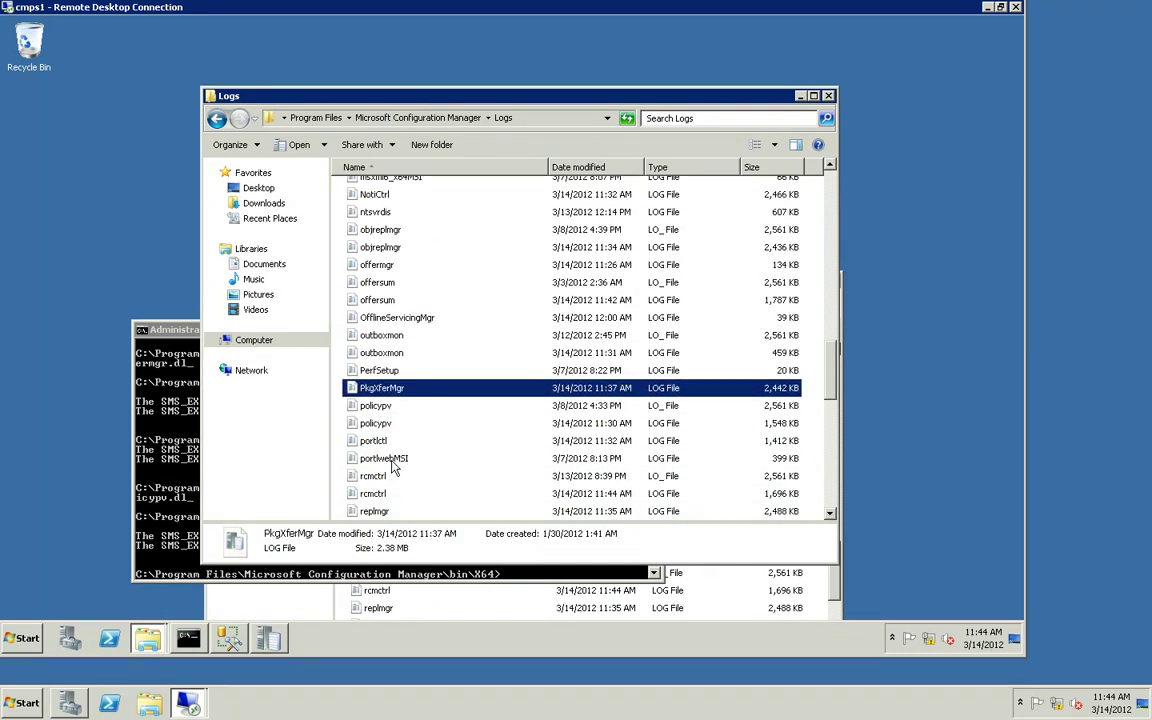
{"action": "scroll", "coordinate": [393, 470], "scroll_direction": "down", "scroll_amount": 2}
{"action": "scroll", "coordinate": [393, 470], "scroll_direction": "down", "scroll_amount": 2}
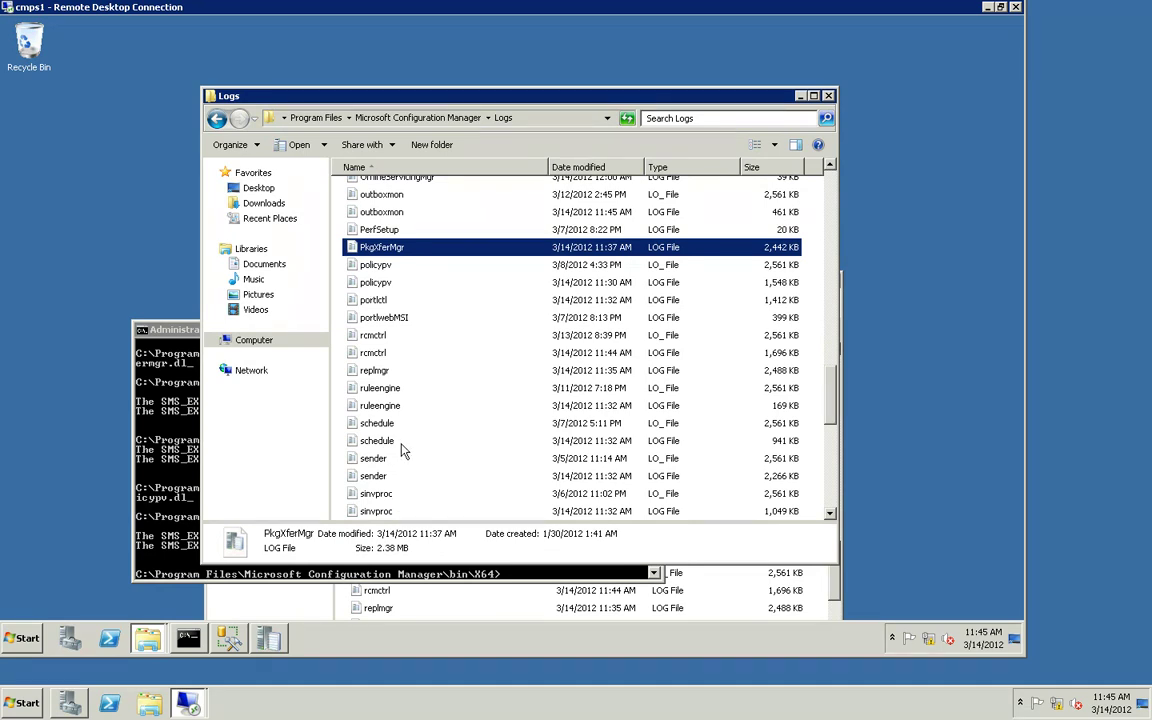
{"action": "scroll", "coordinate": [402, 450], "scroll_direction": "down", "scroll_amount": 2}
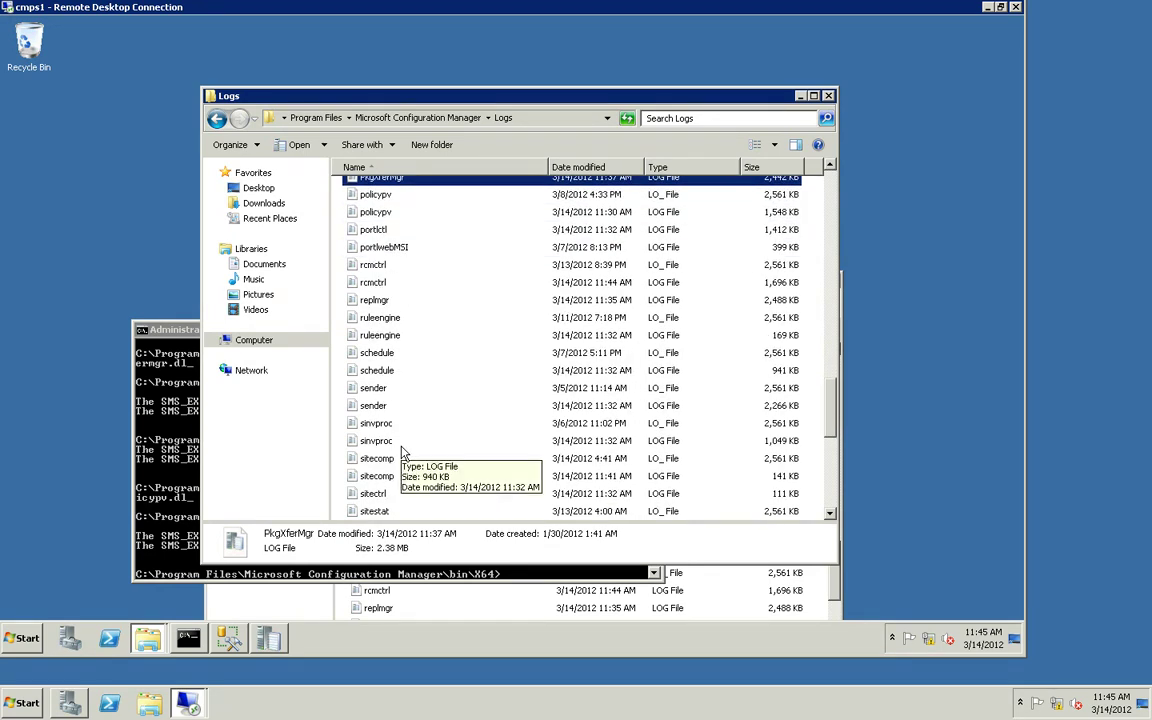
{"action": "scroll", "coordinate": [402, 450], "scroll_direction": "down", "scroll_amount": 2}
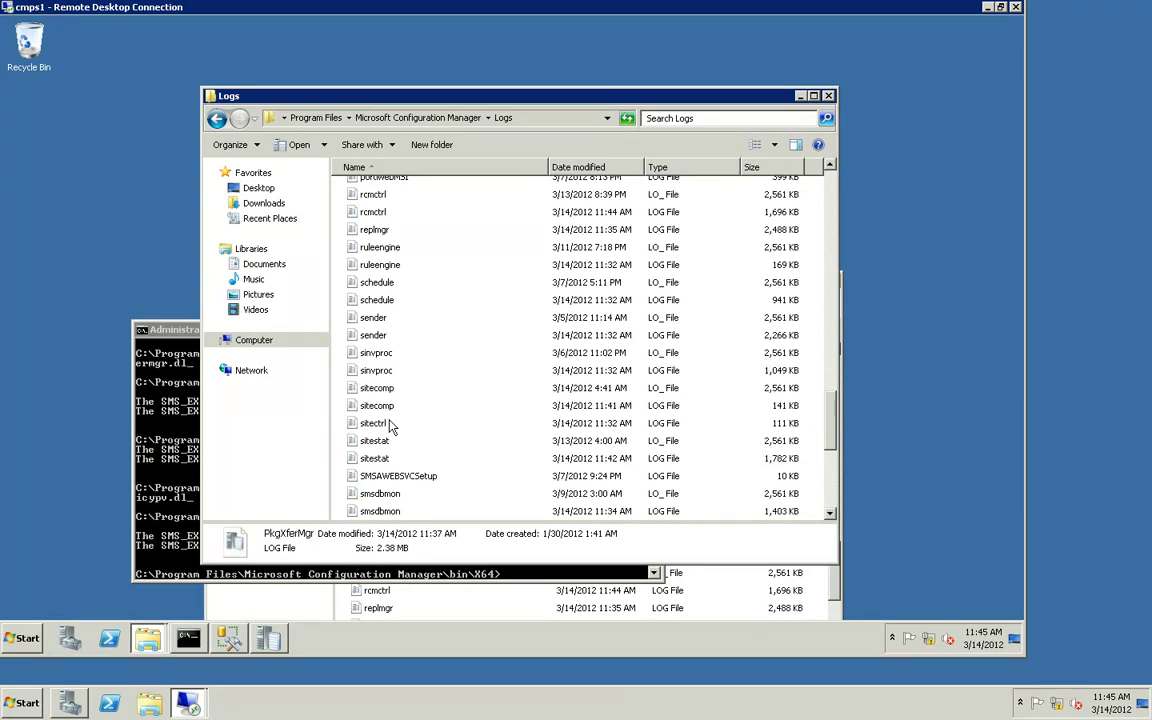
{"action": "scroll", "coordinate": [393, 427], "scroll_direction": "down", "scroll_amount": 1}
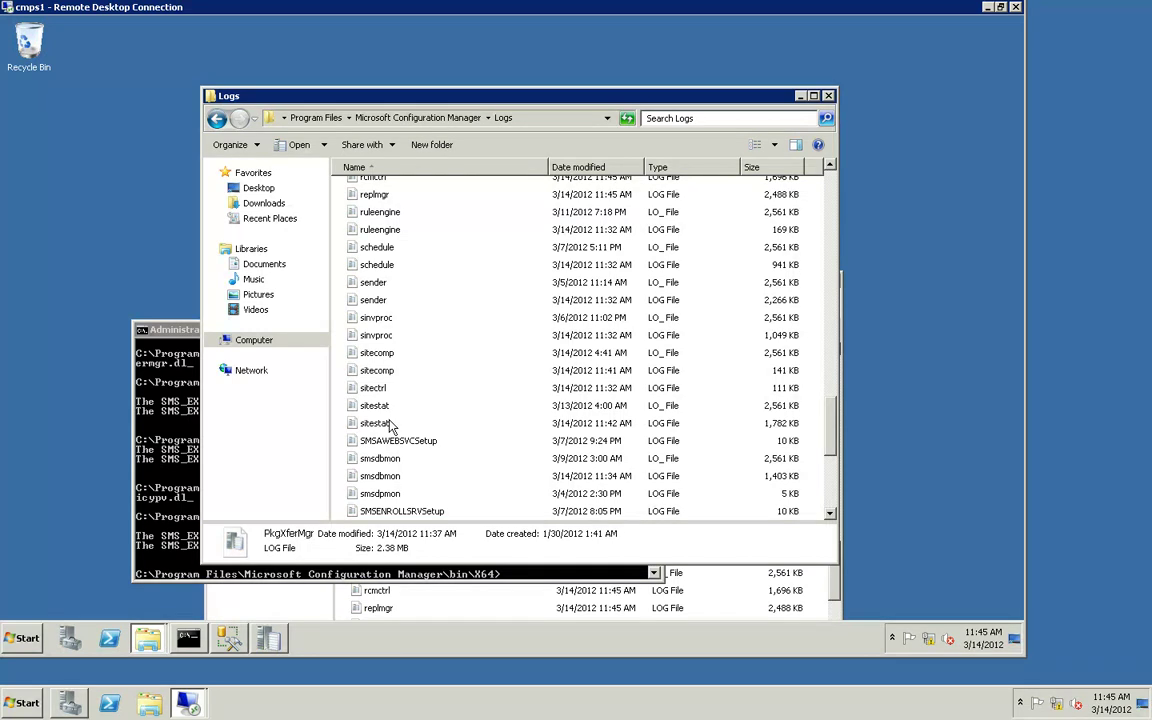
{"action": "double_click", "coordinate": [393, 477]}
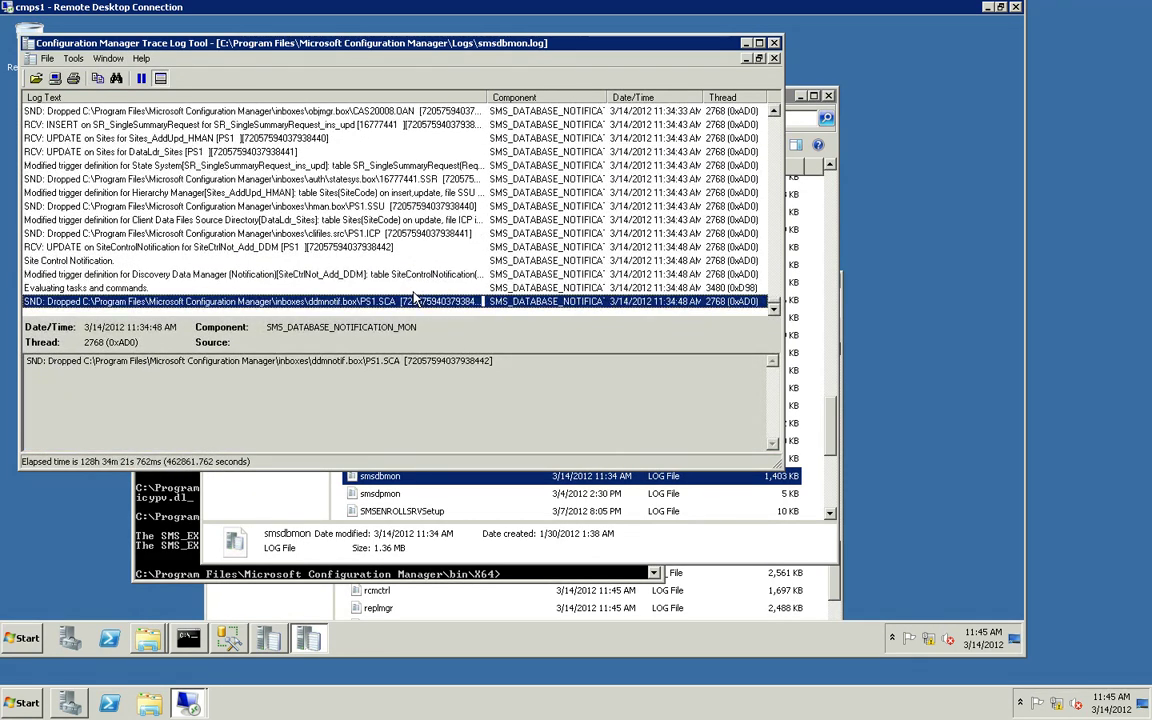
Search smsdbmon.log upward for ofn.
{"action": "key", "text": "ctrl+f"}
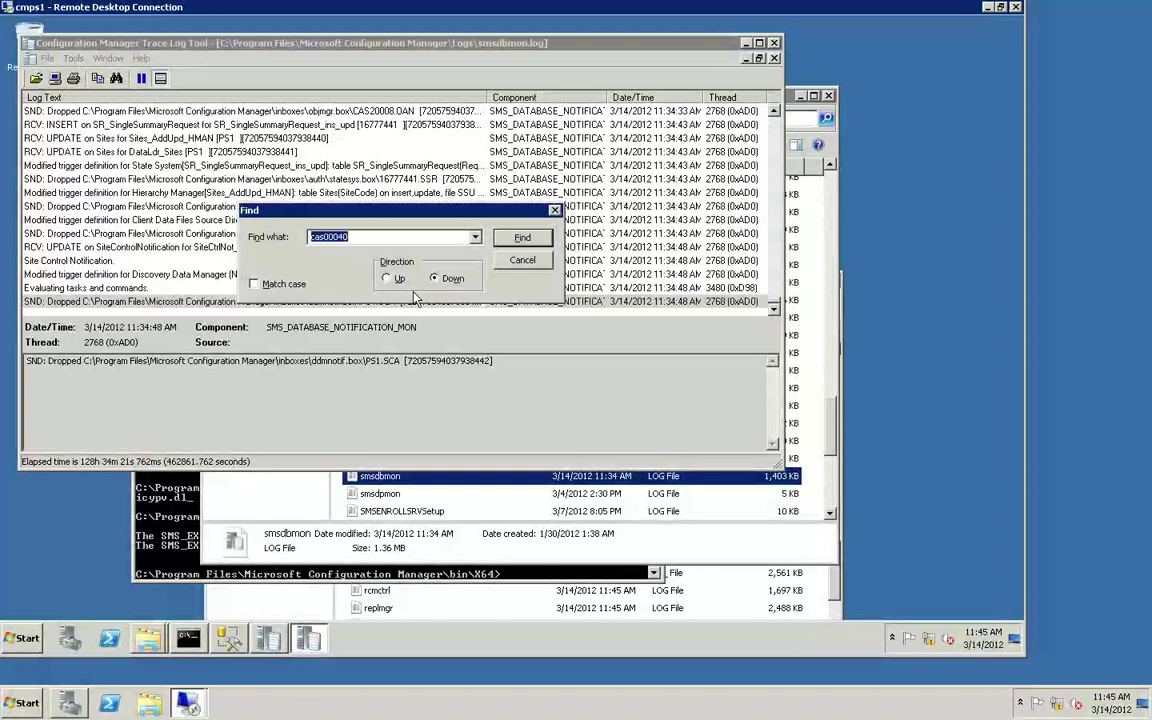
{"action": "type", "text": "ofn"}
{"action": "left_click", "coordinate": [387, 278]}
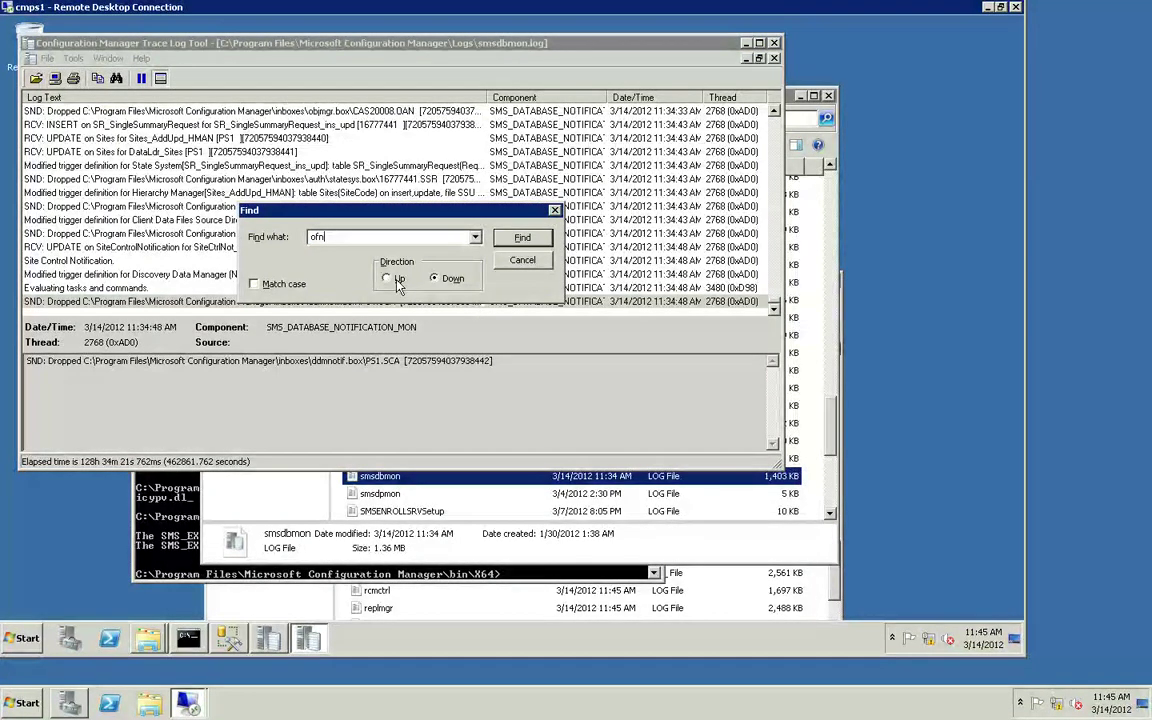
{"action": "left_click", "coordinate": [522, 237]}
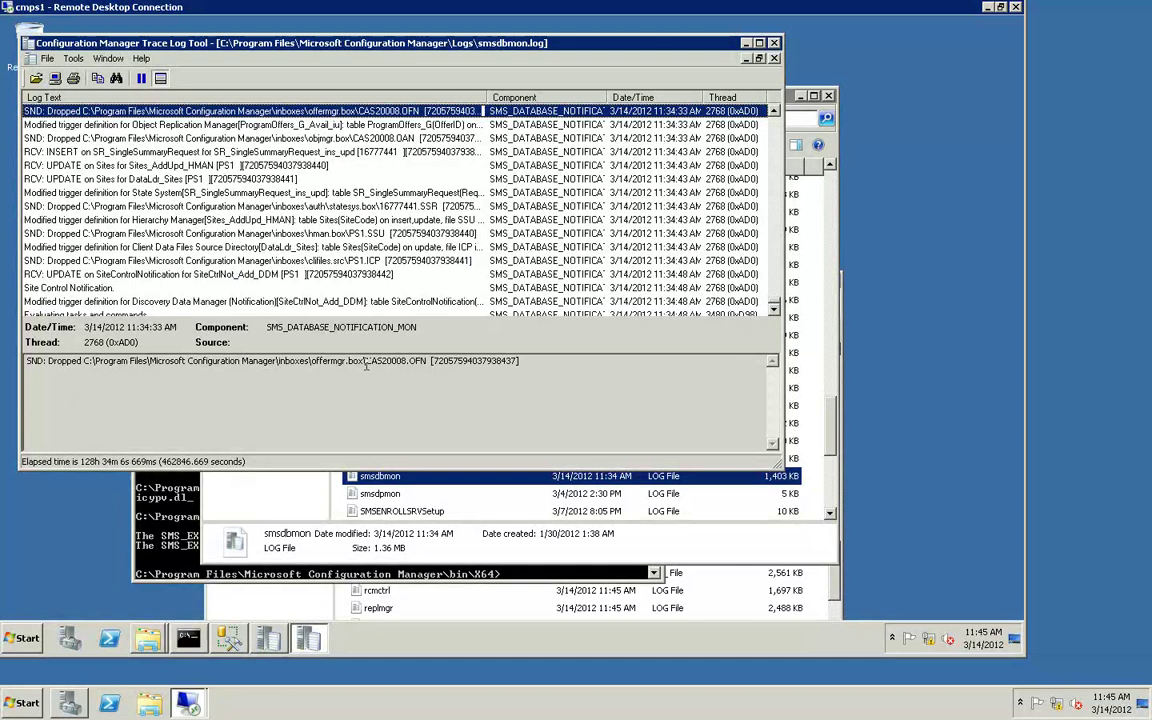
Switch to SQL Server Management Studio and query the top 1000 rows of the CM_PS1 table dbo.OfferNotification.
{"action": "left_click", "coordinate": [228, 638]}
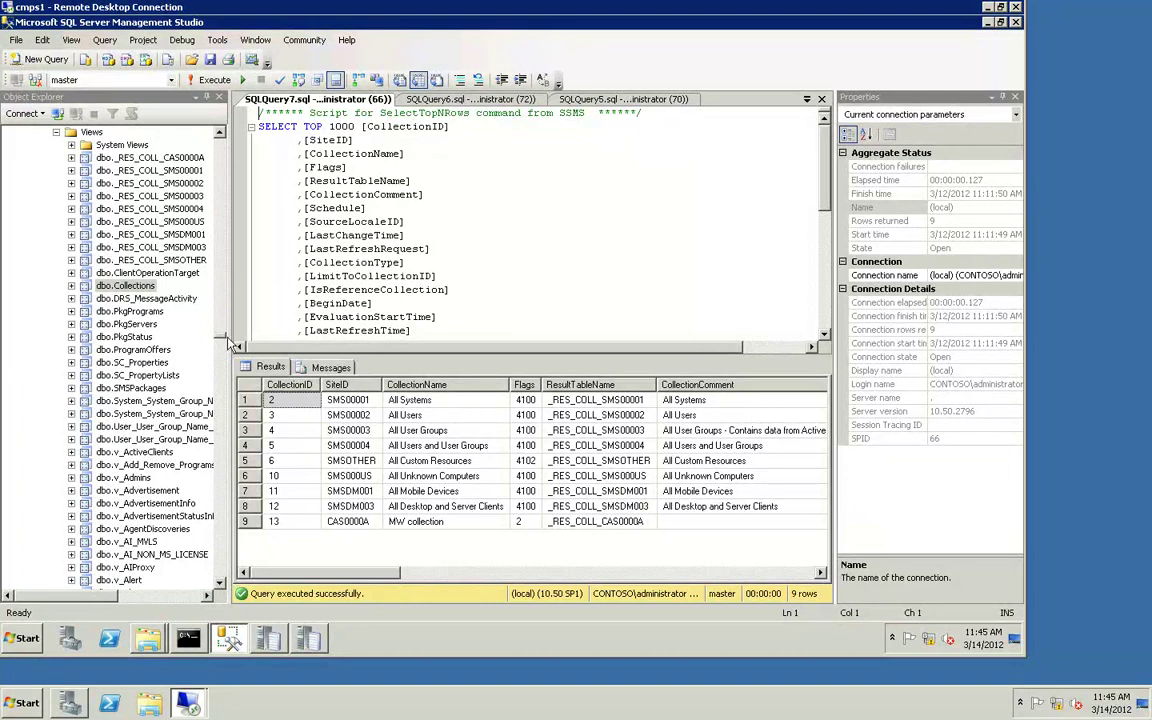
{"action": "left_click", "coordinate": [222, 245]}
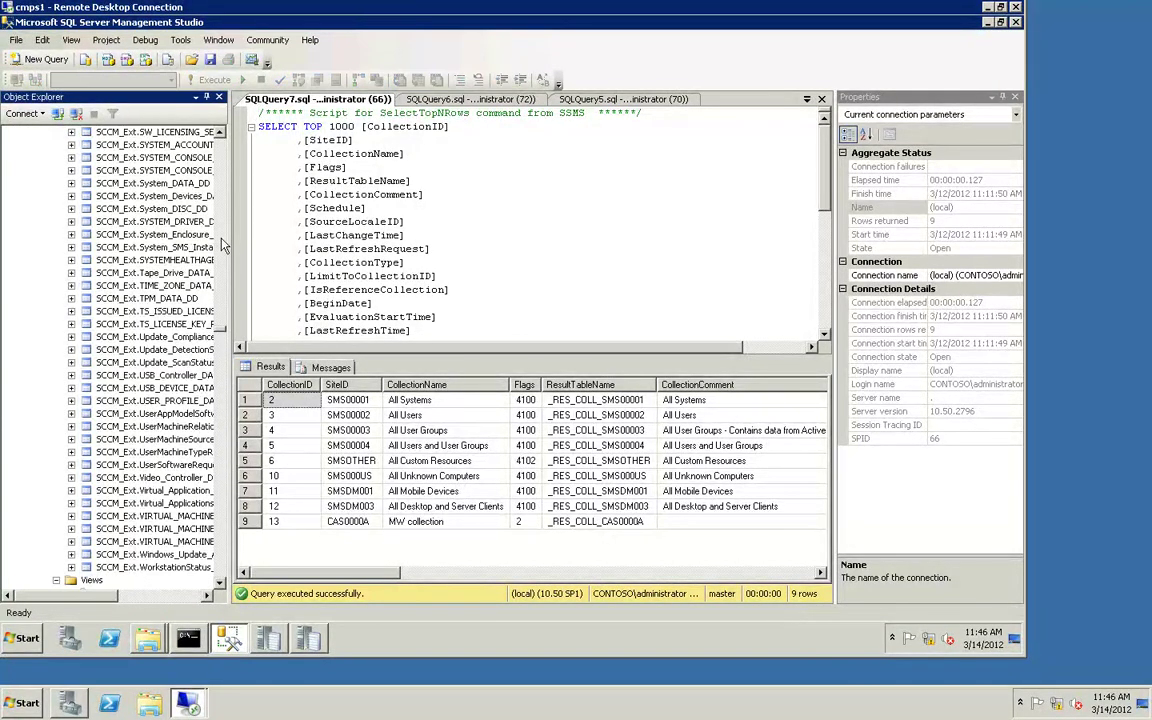
{"action": "left_click", "coordinate": [222, 245]}
{"action": "left_click", "coordinate": [222, 245]}
{"action": "left_click", "coordinate": [222, 245]}
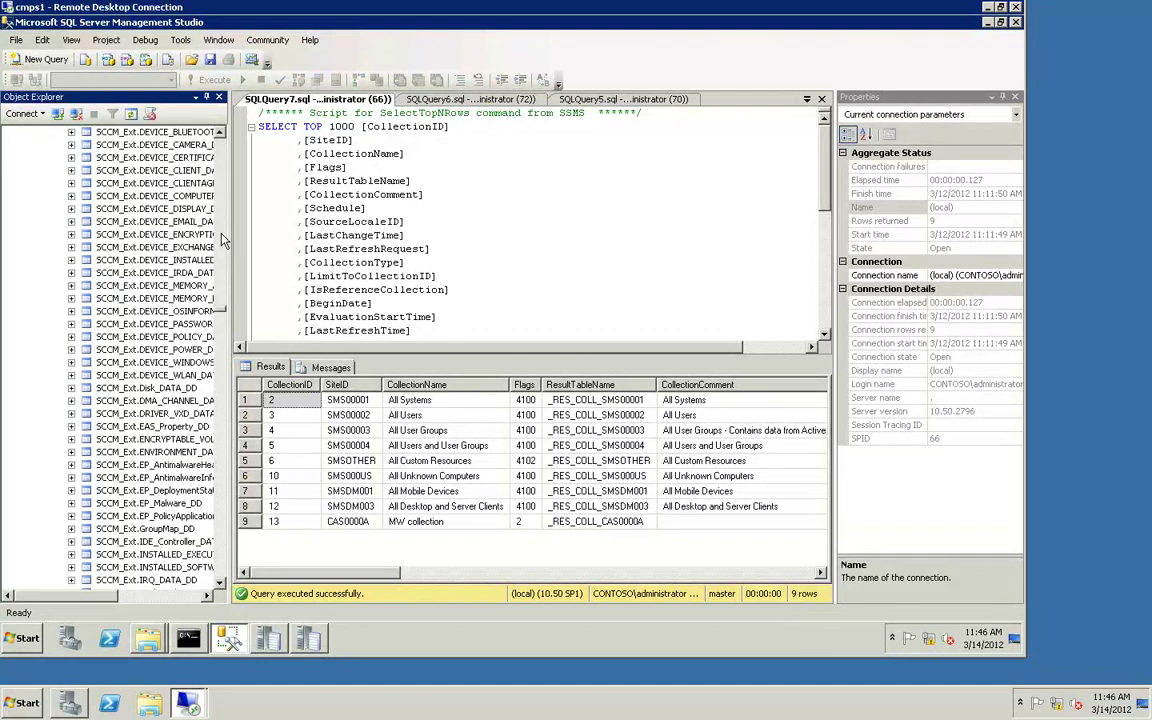
{"action": "left_click", "coordinate": [222, 240]}
{"action": "left_click", "coordinate": [222, 240]}
{"action": "left_click", "coordinate": [221, 235]}
{"action": "left_click", "coordinate": [221, 235]}
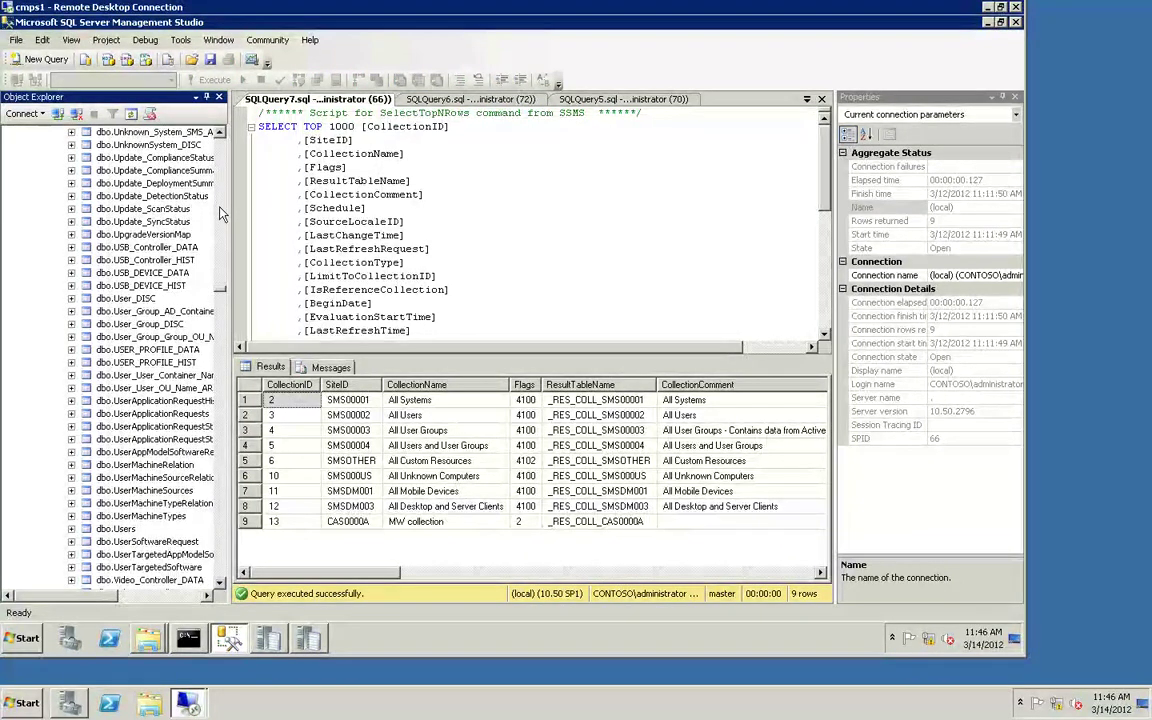
{"action": "left_click", "coordinate": [222, 210]}
{"action": "left_click", "coordinate": [224, 198]}
{"action": "left_click", "coordinate": [224, 197]}
{"action": "left_click", "coordinate": [224, 197]}
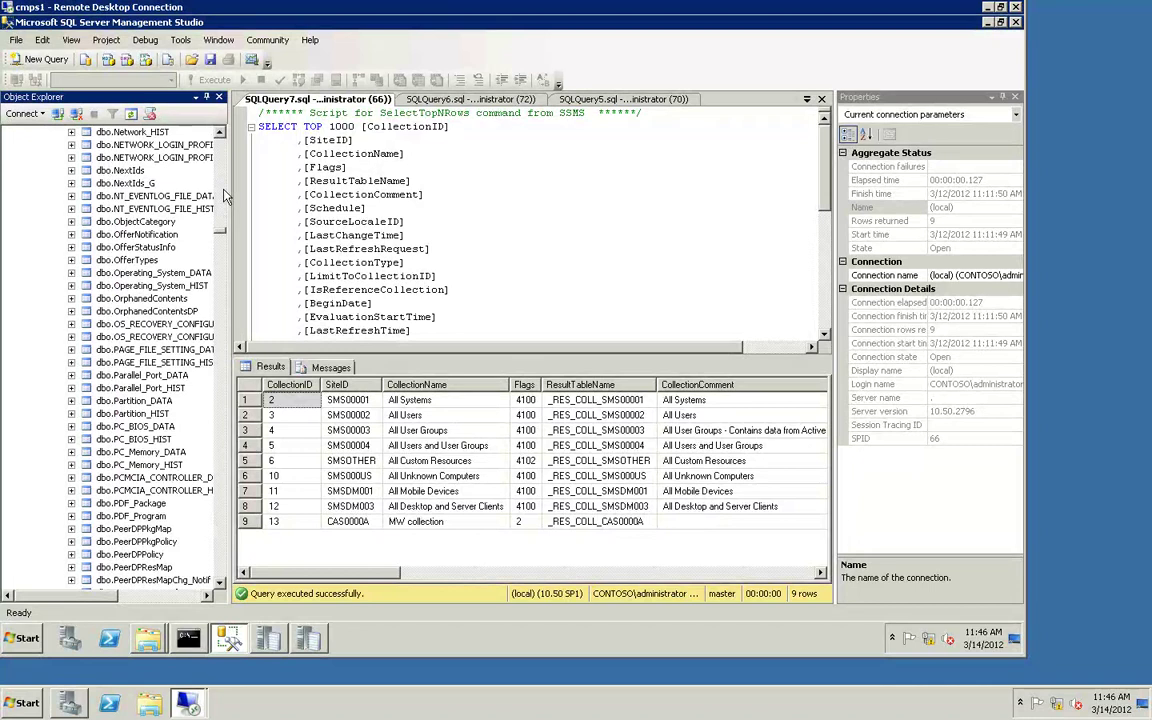
{"action": "left_click", "coordinate": [166, 236]}
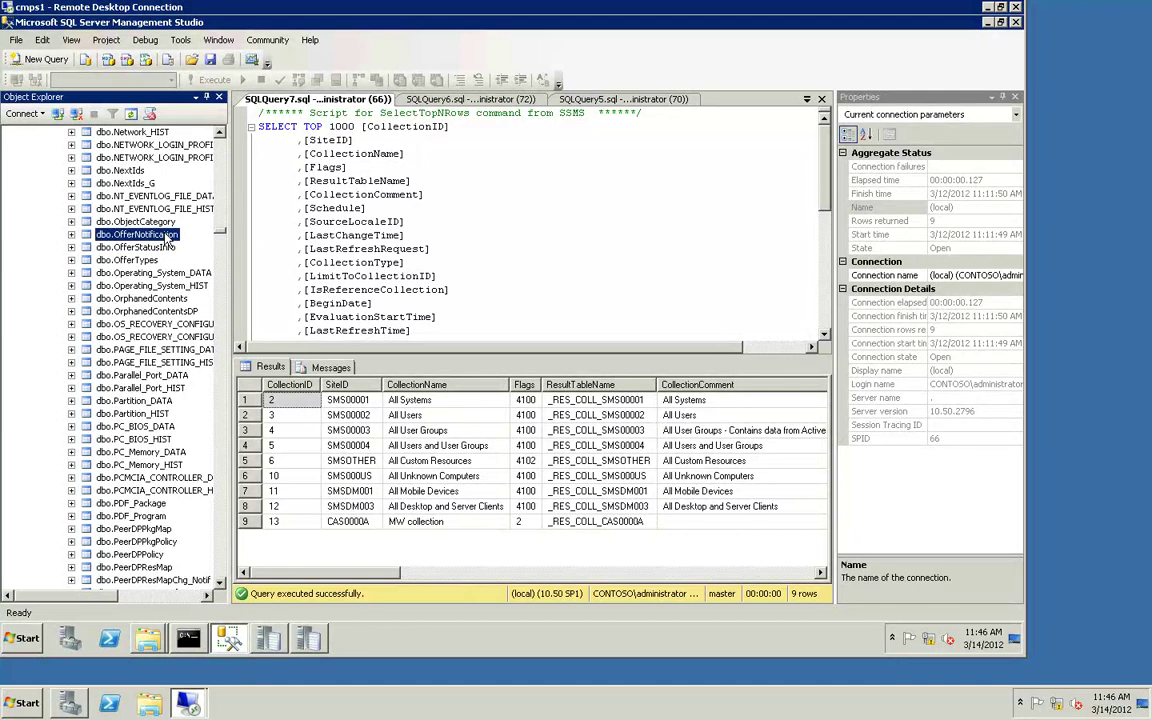
{"action": "right_click", "coordinate": [166, 238]}
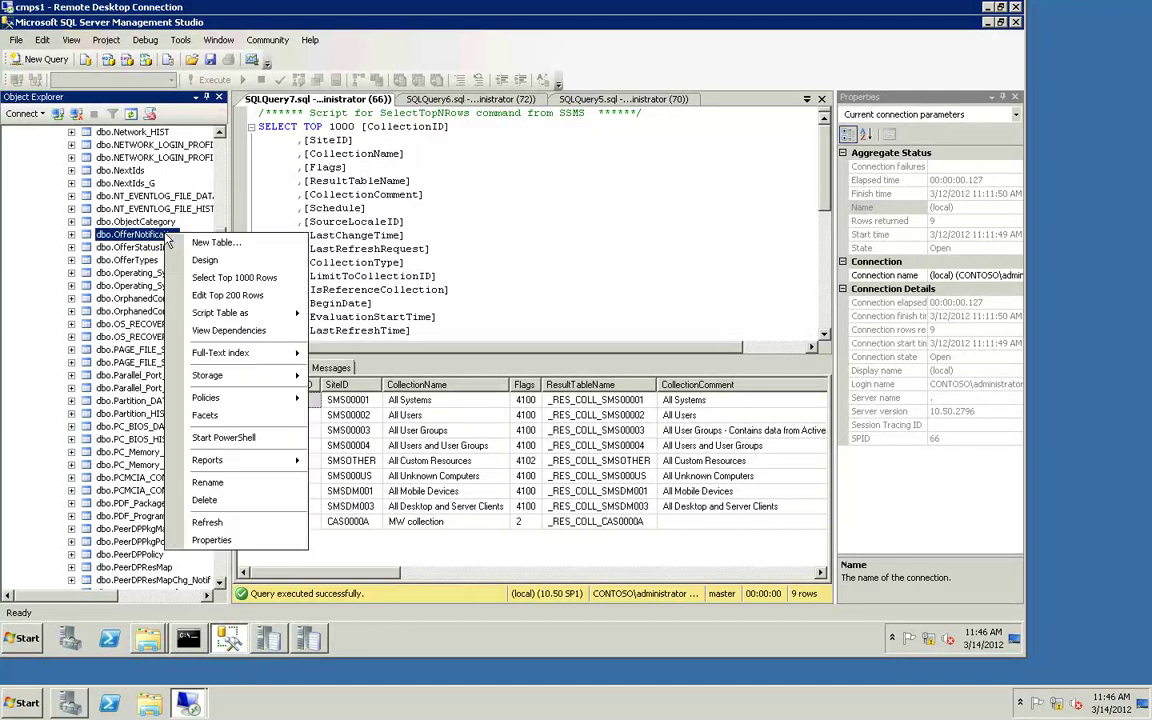
{"action": "left_click", "coordinate": [210, 278]}
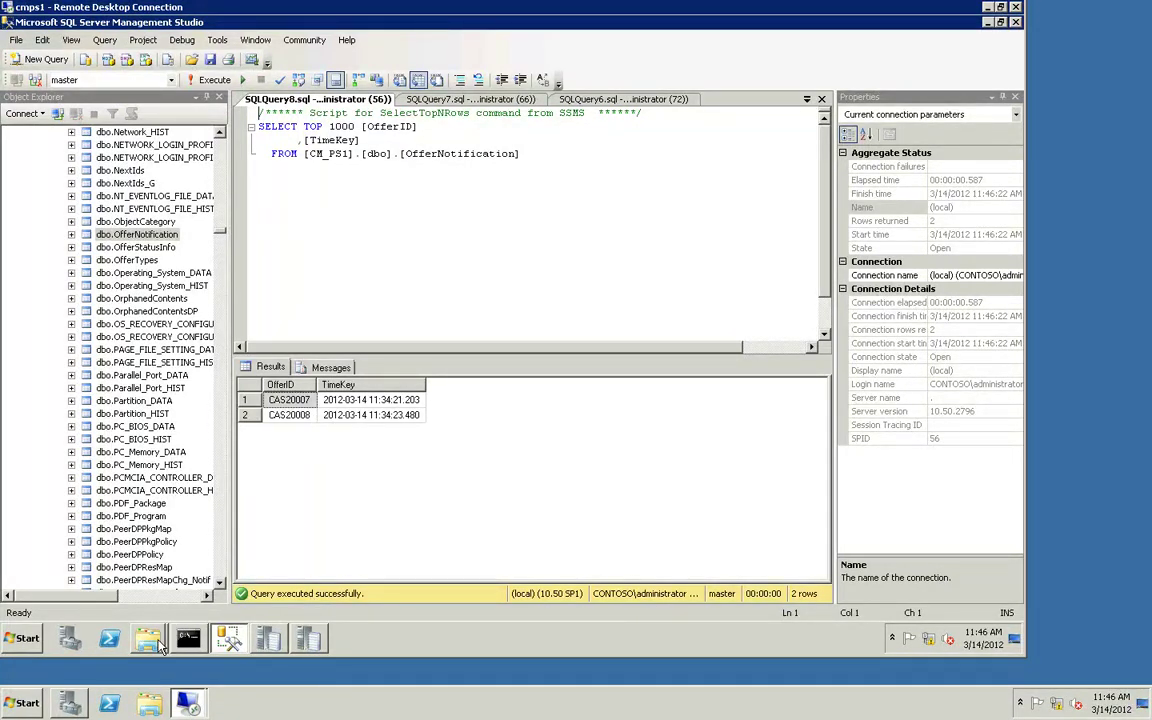
Switch to the Logs folder window and open the offermgr.box folder under Microsoft Configuration Manager's inboxes.
{"action": "mouse_move", "coordinate": [273, 648]}
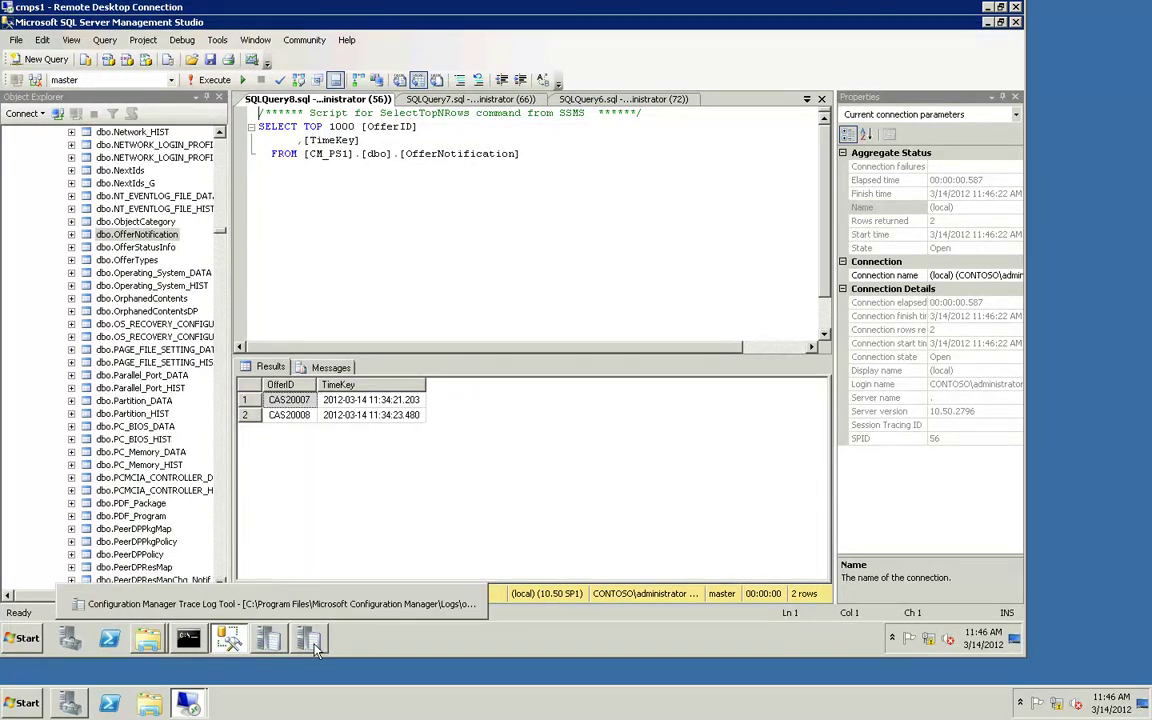
{"action": "mouse_move", "coordinate": [208, 648]}
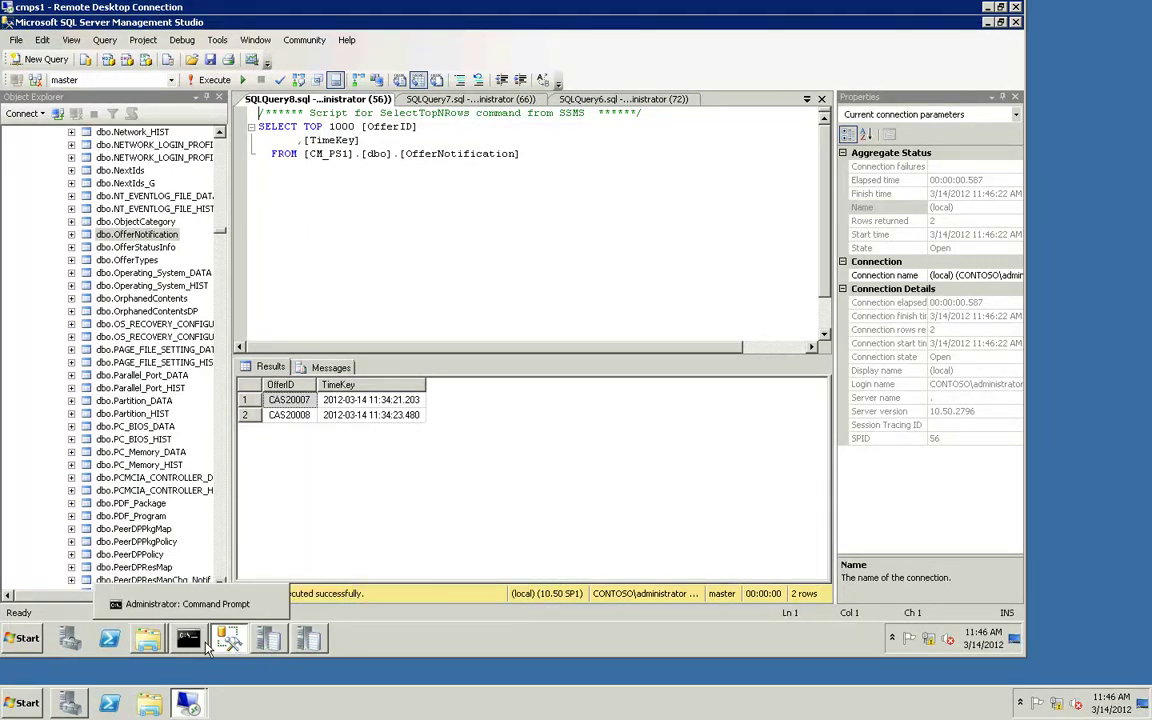
{"action": "mouse_move", "coordinate": [148, 640]}
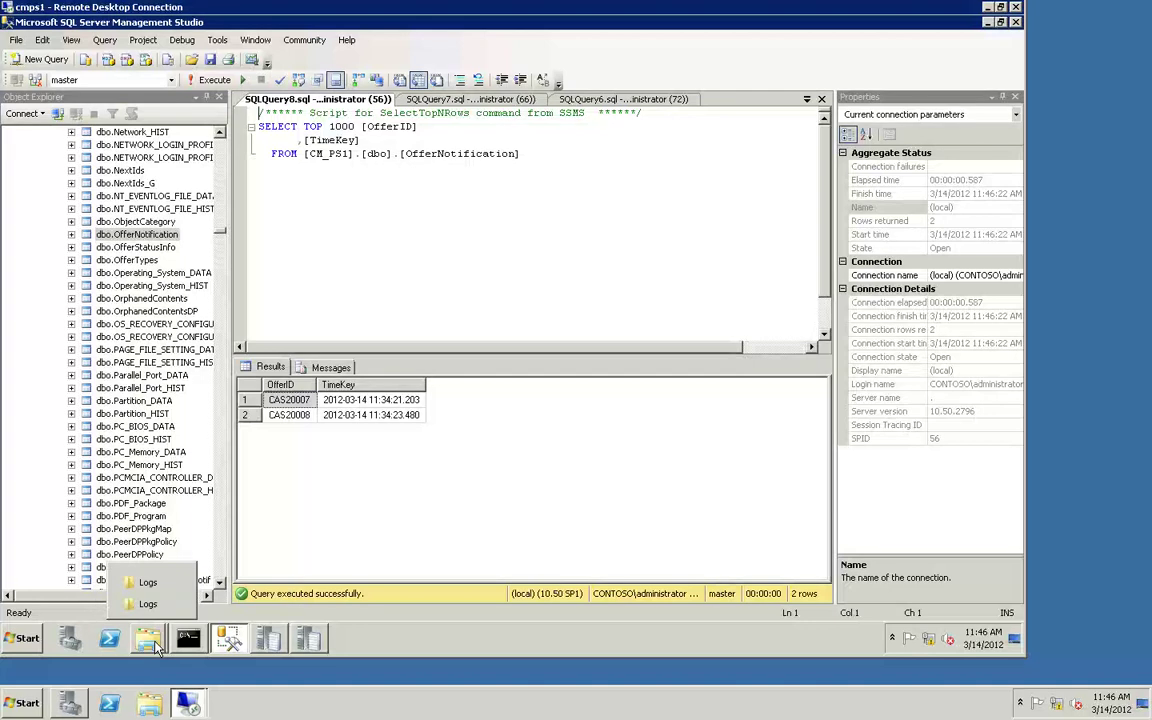
{"action": "left_click", "coordinate": [148, 605]}
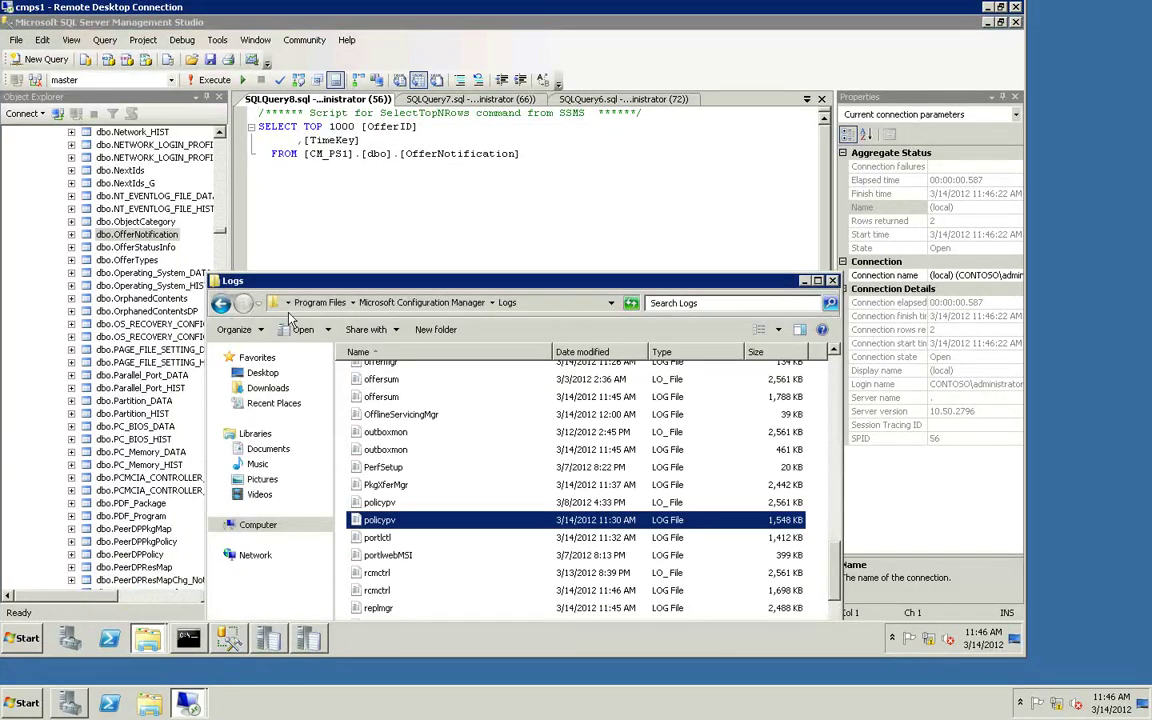
{"action": "left_click", "coordinate": [408, 303]}
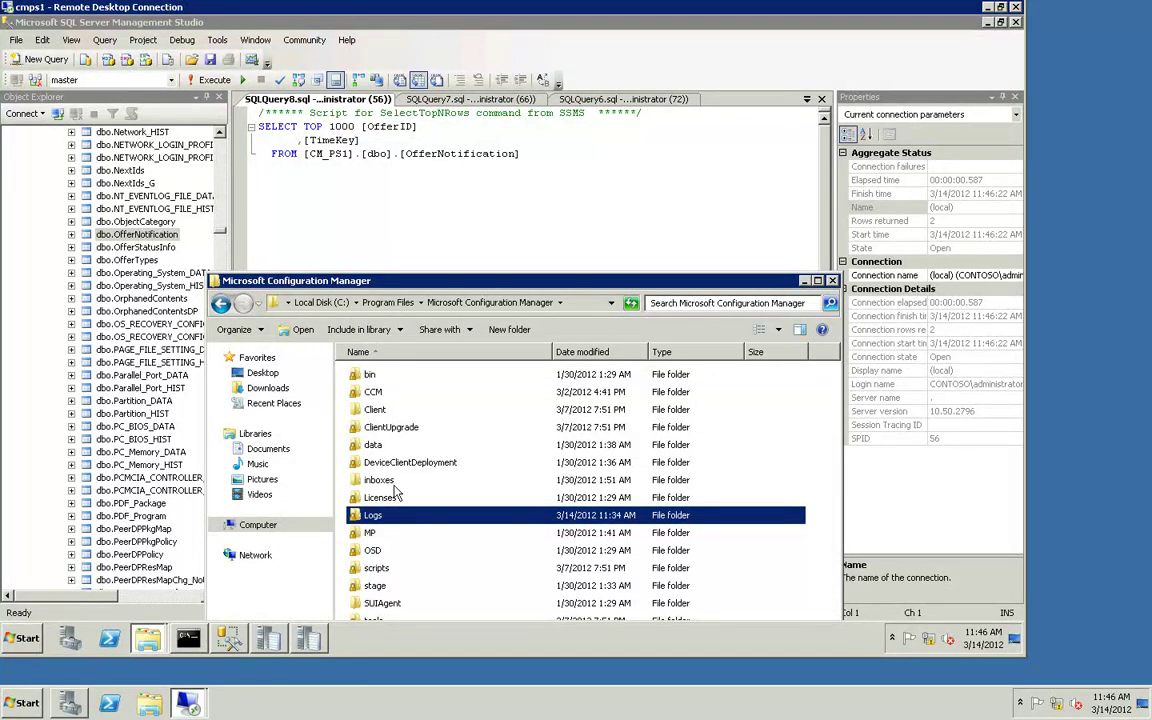
{"action": "left_click", "coordinate": [368, 482]}
{"action": "double_click", "coordinate": [364, 485]}
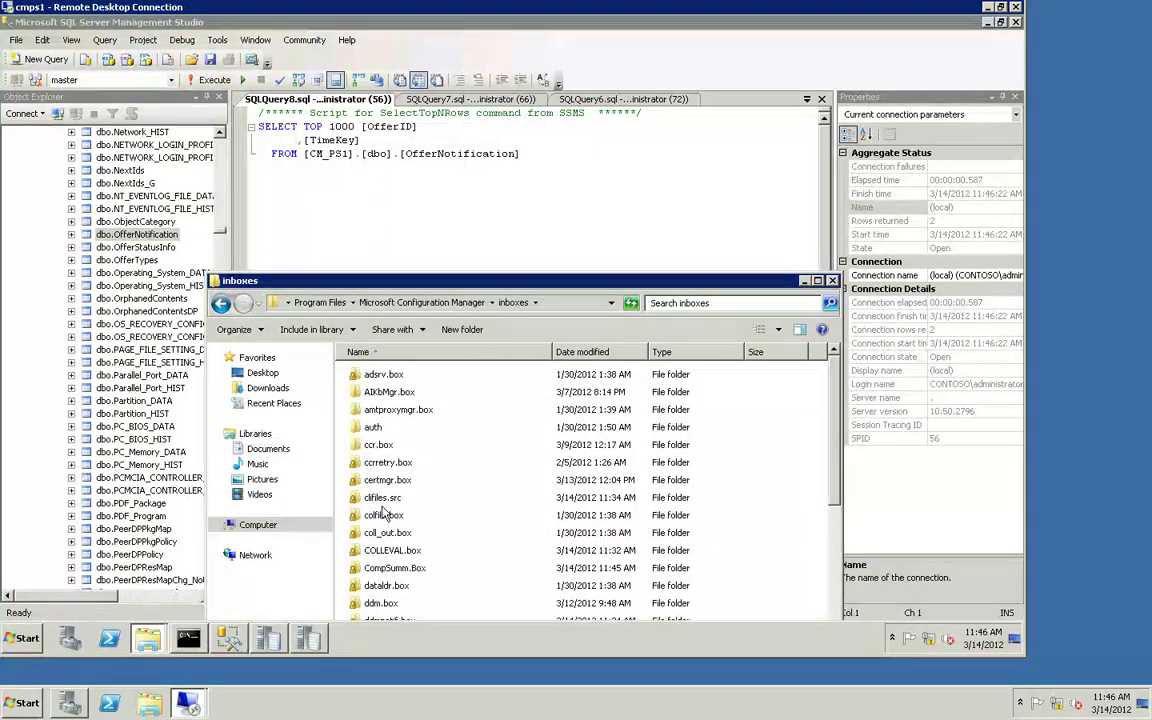
{"action": "left_click", "coordinate": [381, 503]}
{"action": "type", "text": "off"}
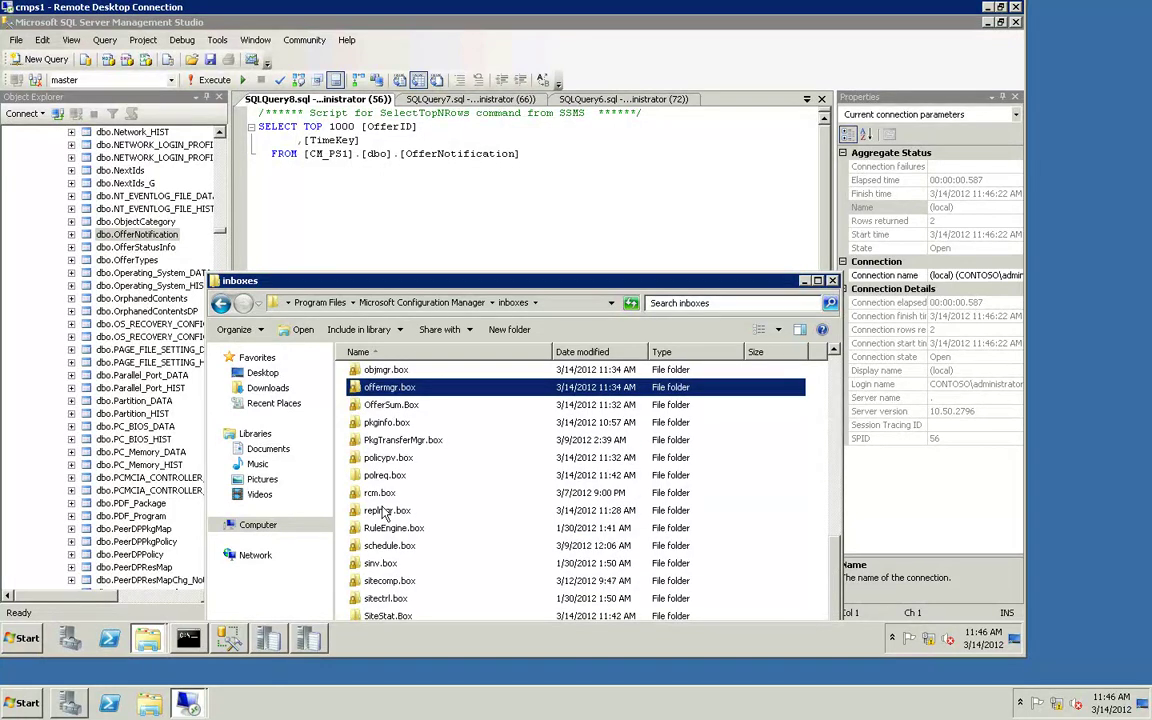
{"action": "double_click", "coordinate": [384, 392]}
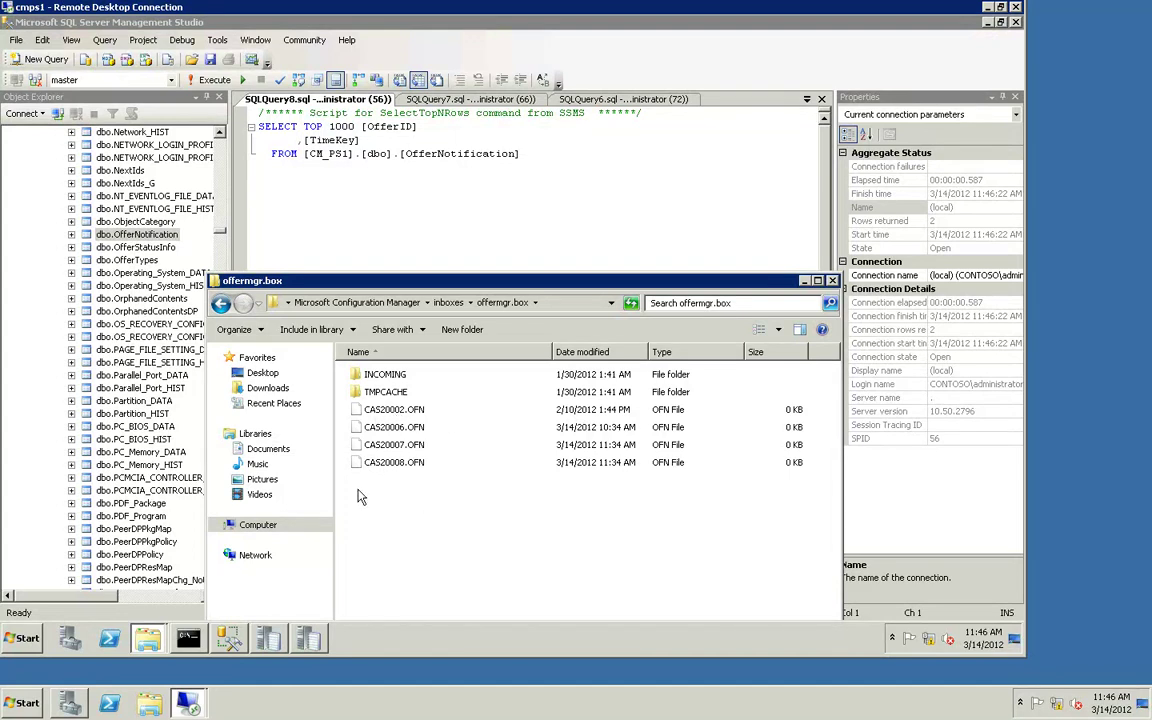
In the Command Prompt, rename offermgr.dl_ to offermgr.dll and stop the sms_executive service.
{"action": "left_click", "coordinate": [190, 641]}
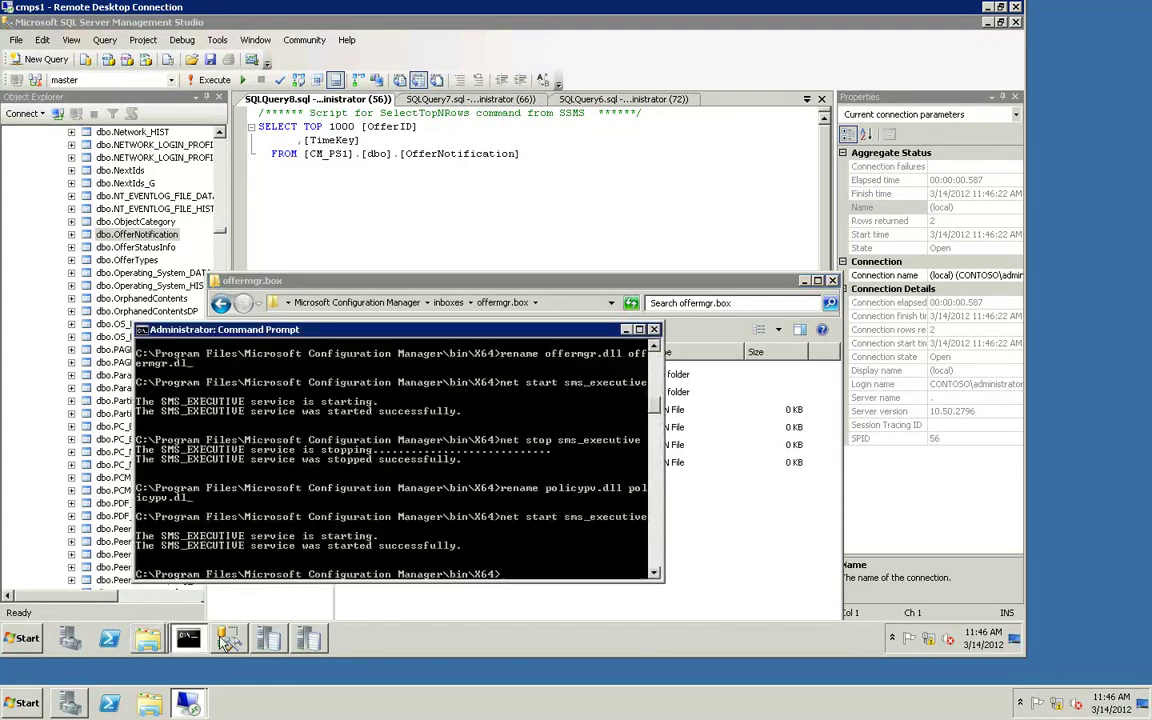
{"action": "type", "text": "rename of"}
{"action": "key", "text": "Tab"}
{"action": "type", "text": "of"}
{"action": "key", "text": "Tab"}
{"action": "key", "text": "BackSpace"}
{"action": "type", "text": "ll"}
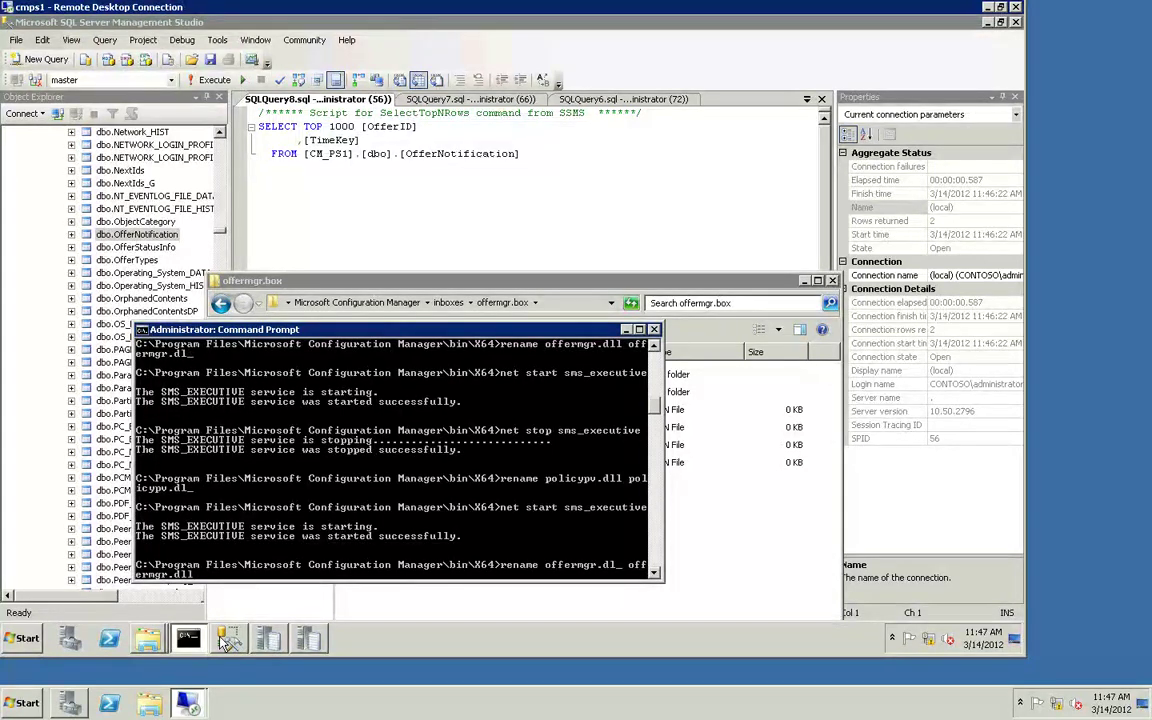
{"action": "key", "text": "Return"}
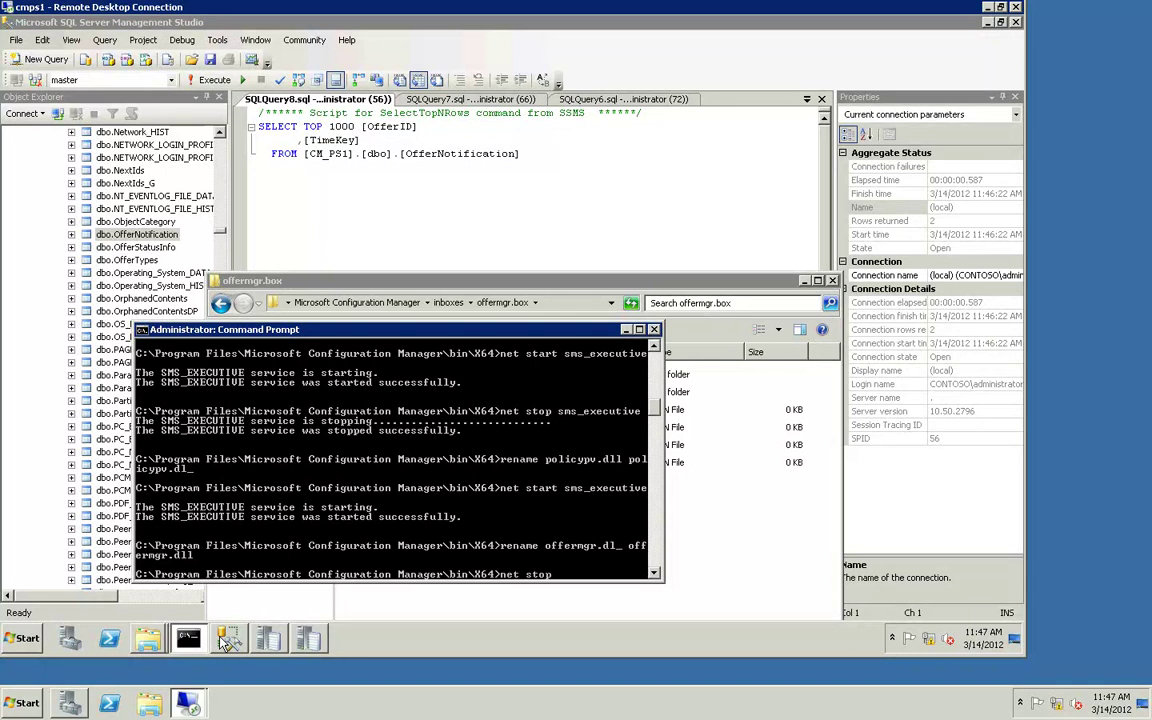
{"action": "type", "text": "net stop sms_executive"}
{"action": "key", "text": "Return"}
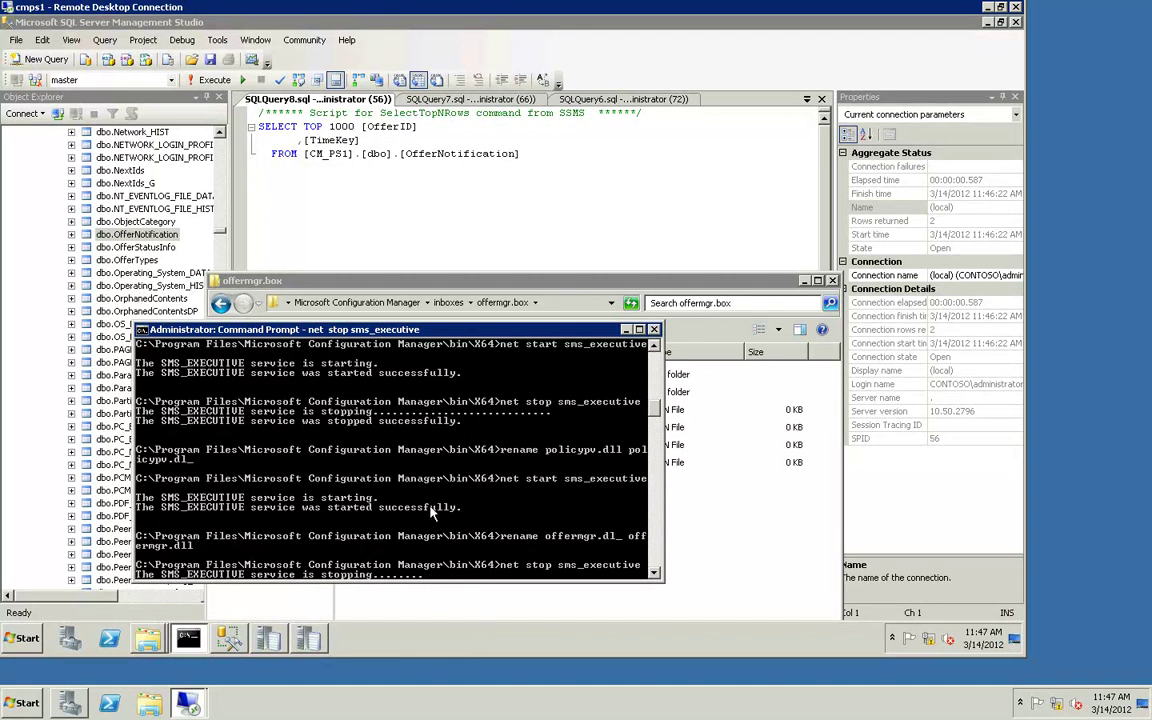
Bring up the Logs folder window and select the offermgr log file.
{"action": "left_click", "coordinate": [158, 645]}
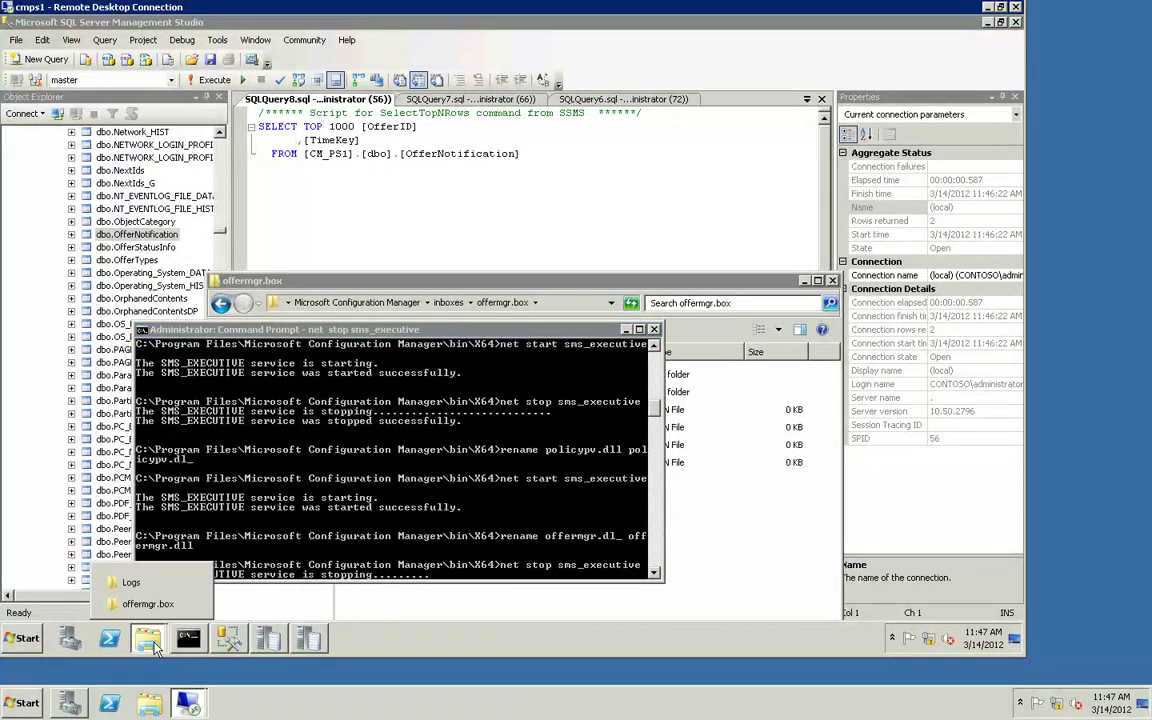
{"action": "left_click", "coordinate": [131, 583]}
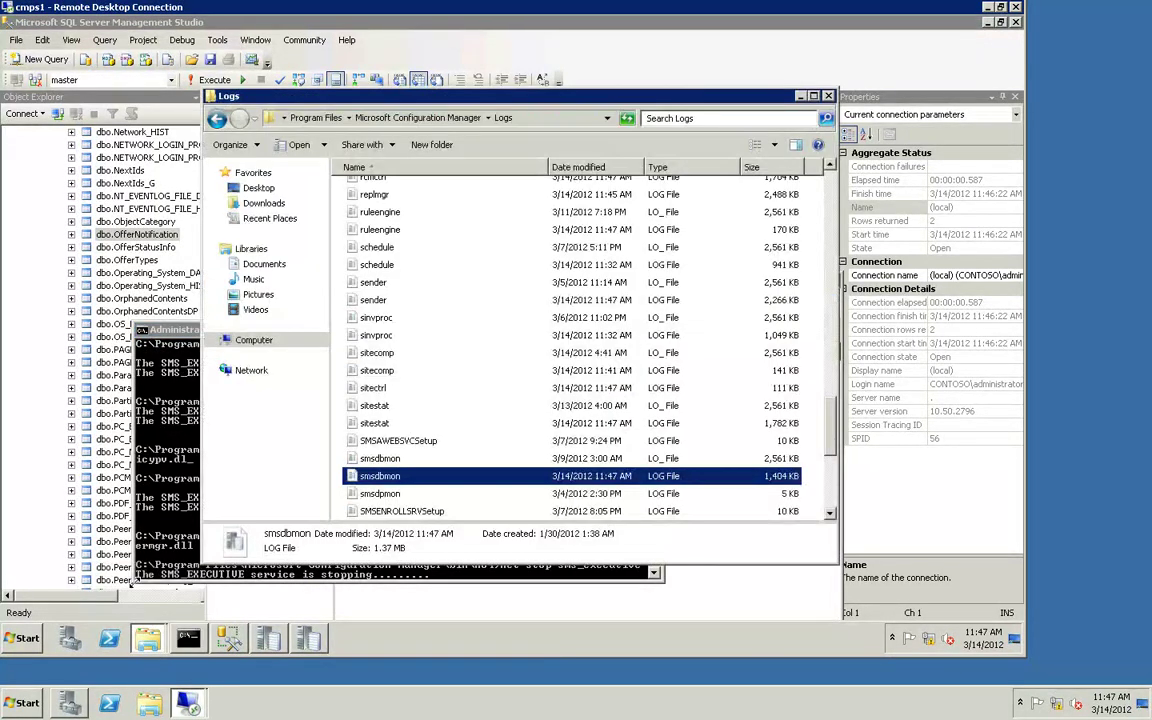
{"action": "left_click", "coordinate": [387, 478]}
{"action": "type", "text": "off"}
{"action": "key", "text": "Escape"}
{"action": "type", "text": "off"}
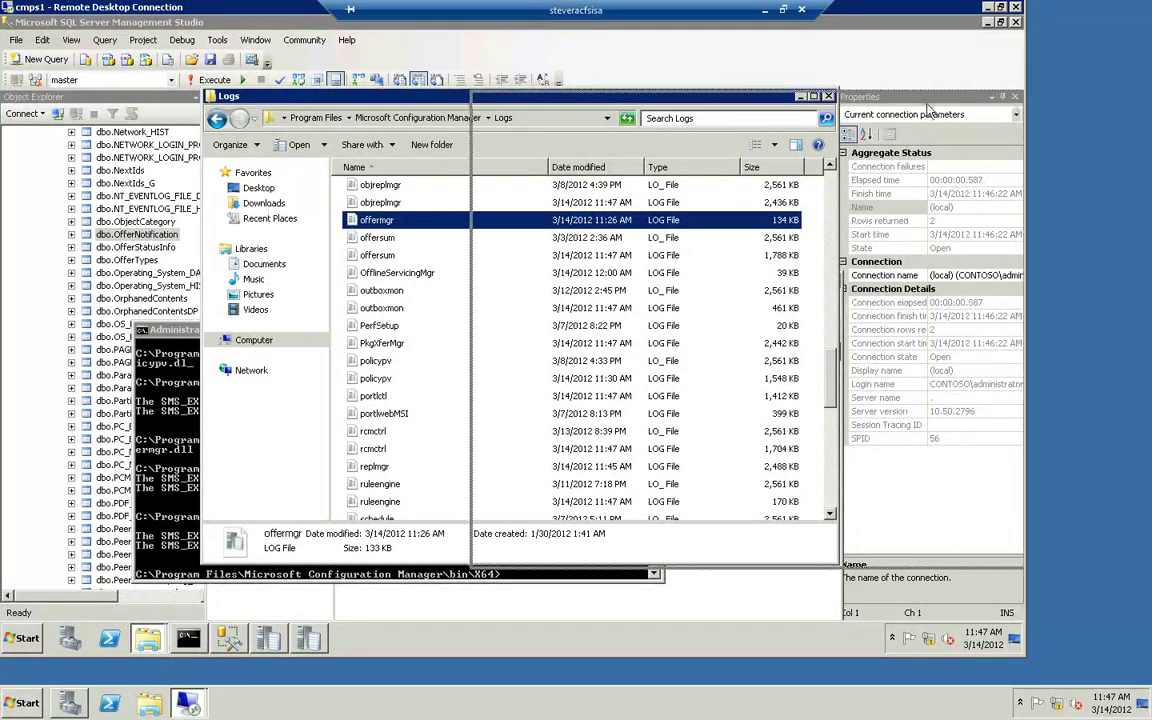
Move the Logs and offermgr.box windows apart so both file lists are visible, with Logs in front.
{"action": "left_click_drag", "start_coordinate": [718, 108], "coordinate": [1016, 113]}
{"action": "left_click_drag", "start_coordinate": [328, 286], "coordinate": [204, 236]}
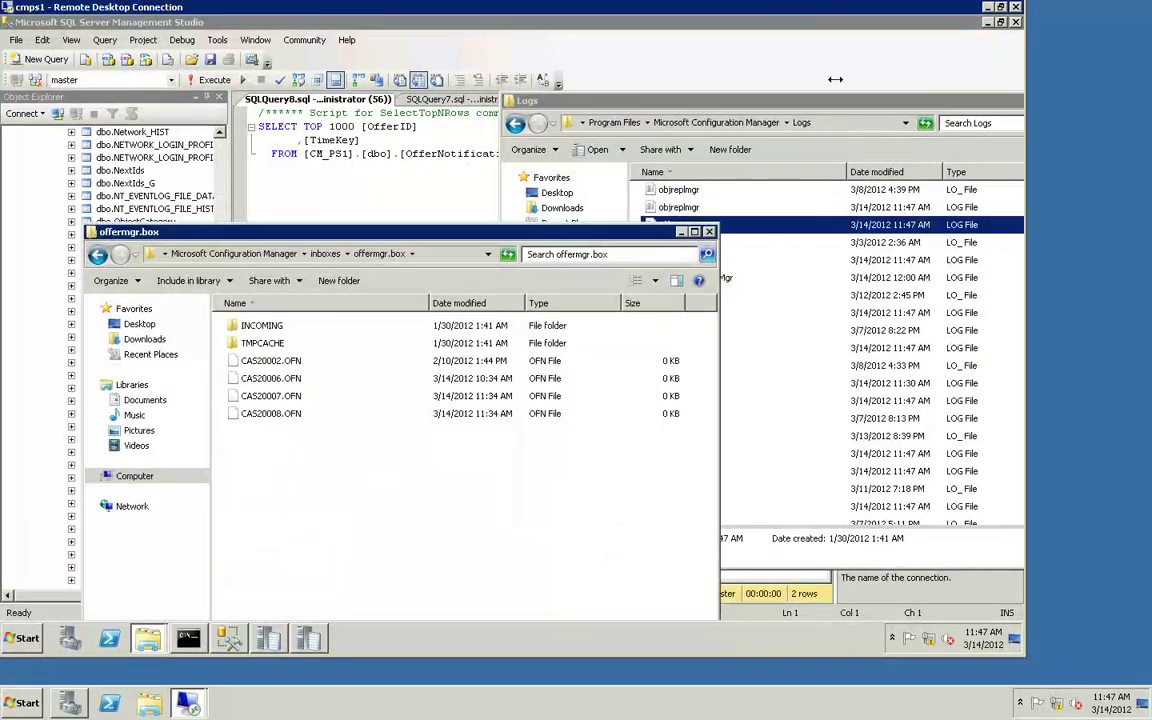
{"action": "left_click", "coordinate": [727, 105]}
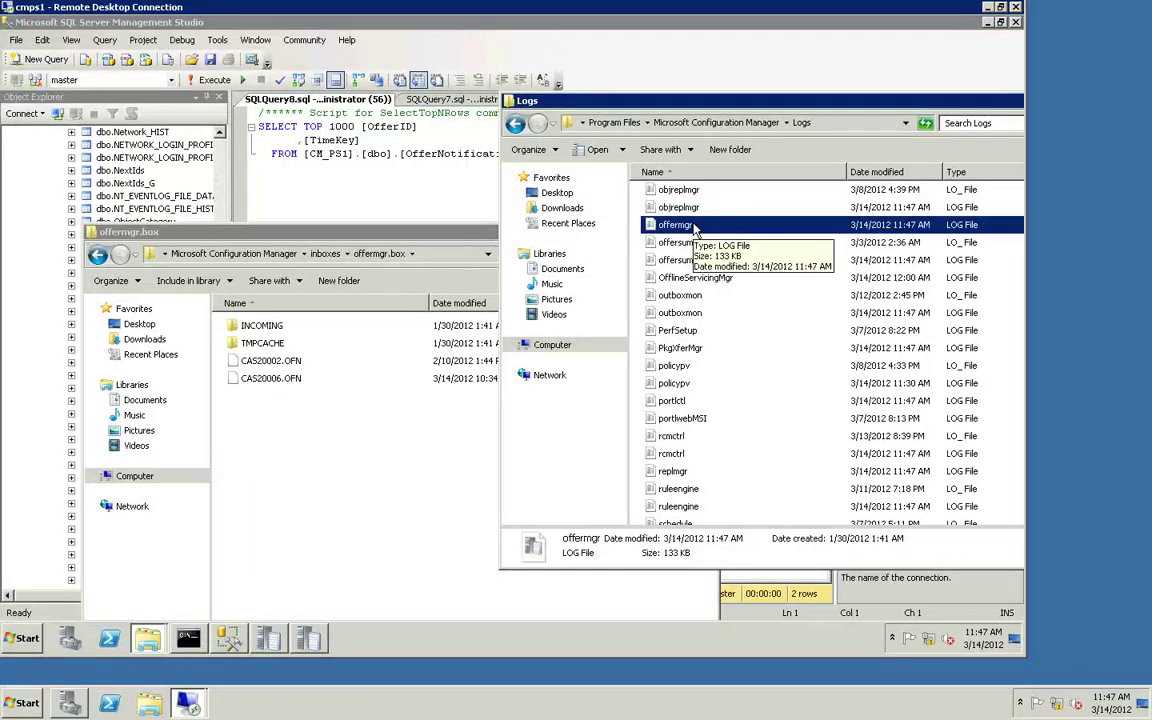
Open offermgr.log and examine its entries on offers CAS20007 and CAS20008 and the policies prepared for collection CAS0000A, then close it.
{"action": "double_click", "coordinate": [700, 228]}
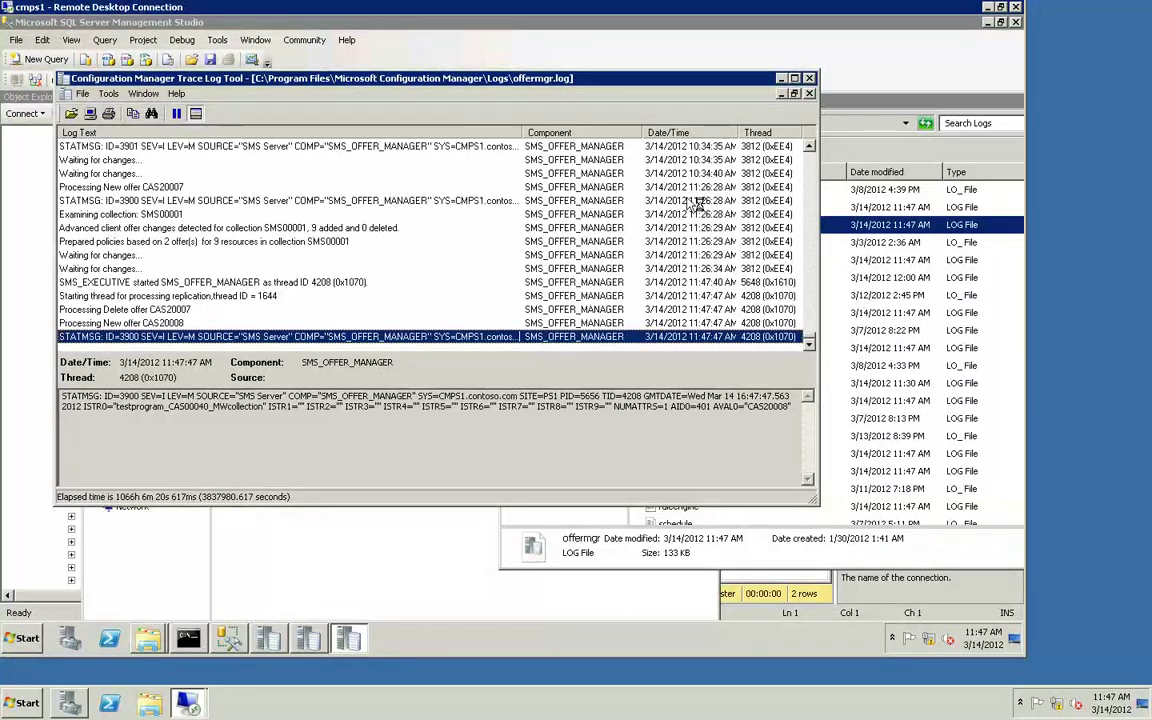
{"action": "left_click", "coordinate": [125, 187]}
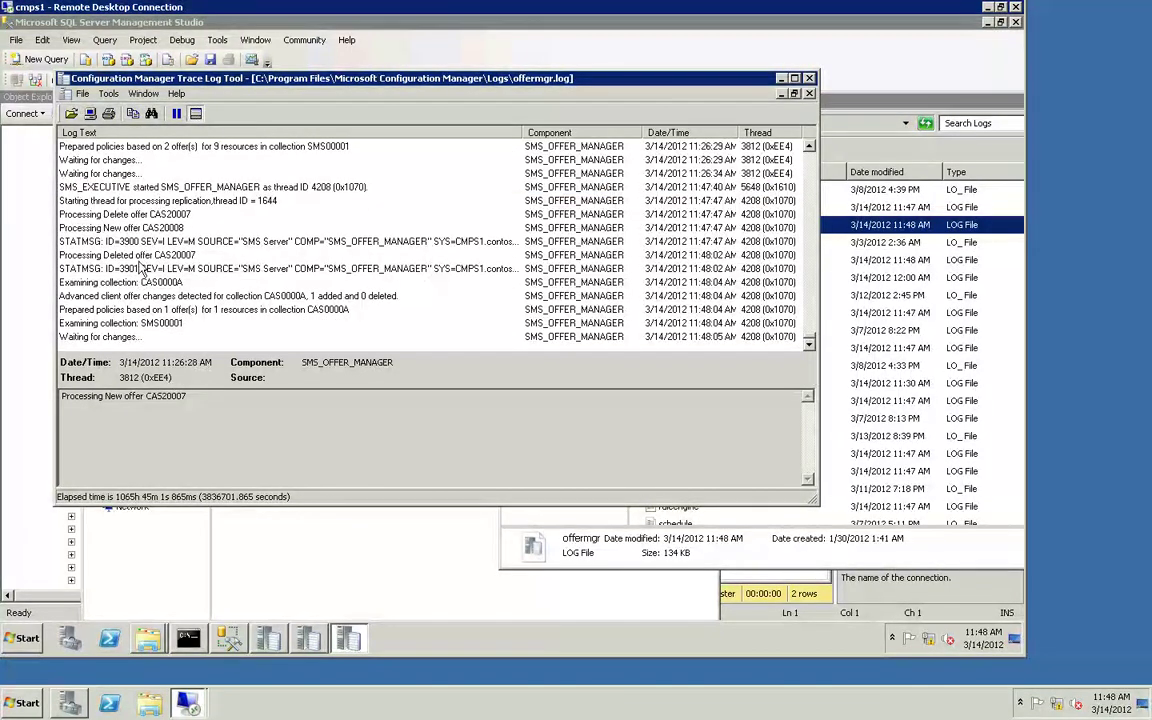
{"action": "left_click", "coordinate": [139, 258]}
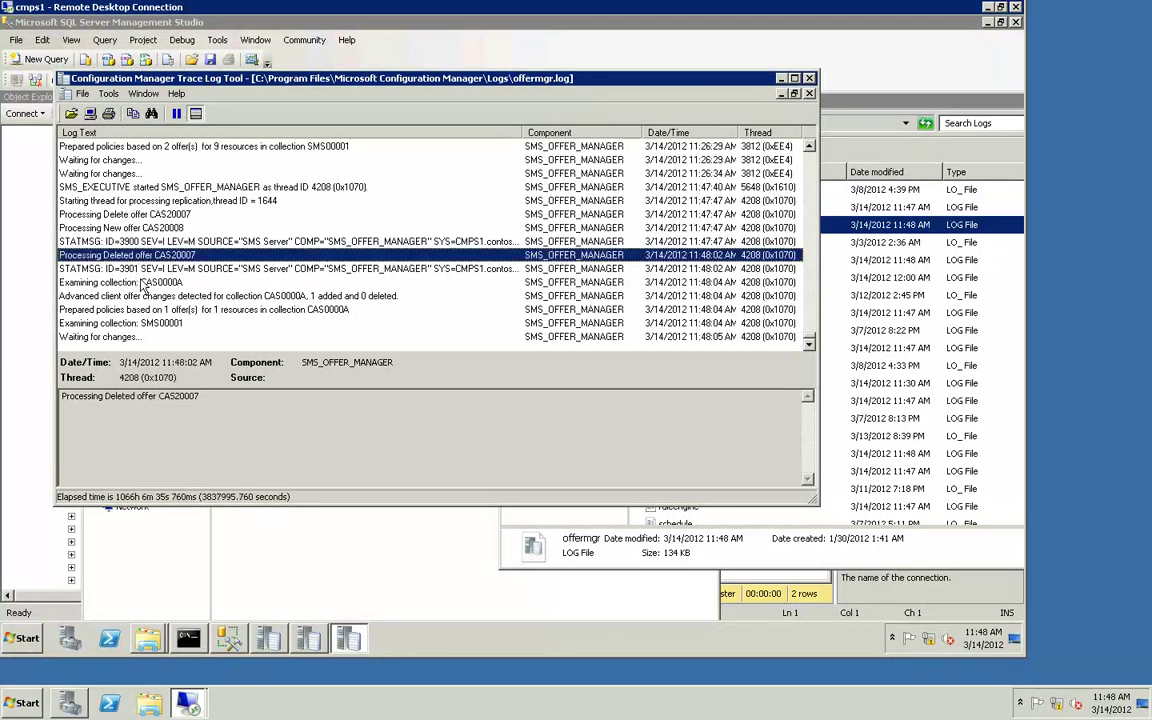
{"action": "scroll", "coordinate": [143, 285], "scroll_direction": "up", "scroll_amount": 1}
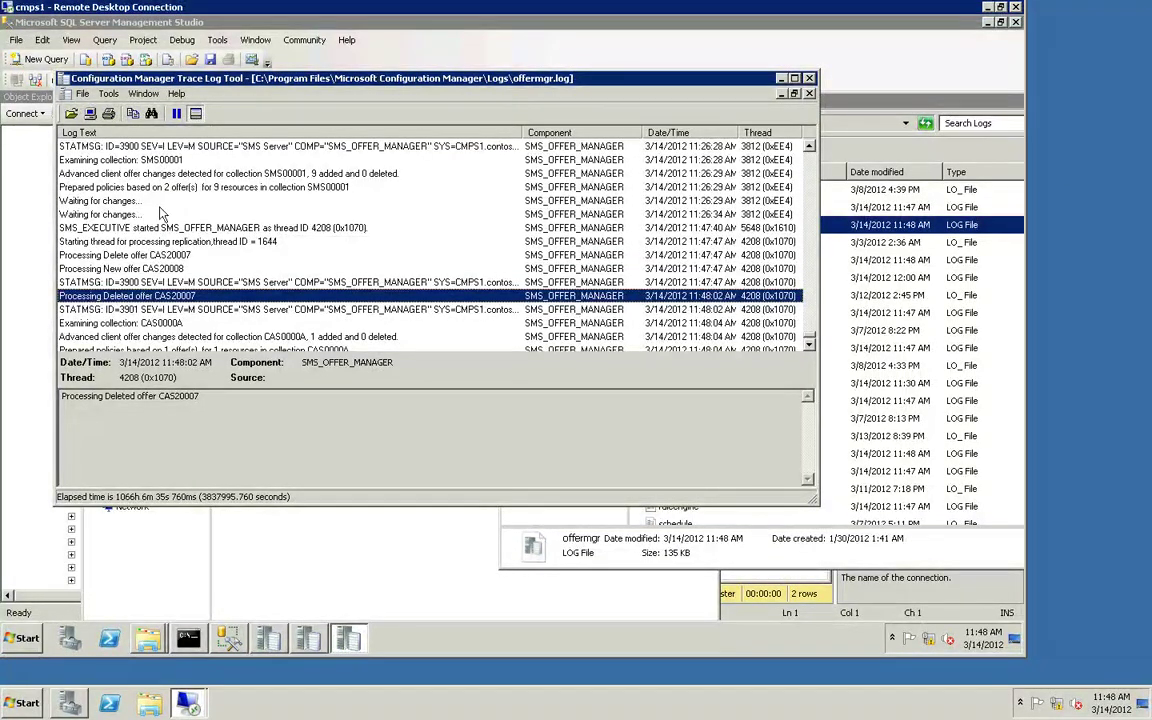
{"action": "scroll", "coordinate": [160, 215], "scroll_direction": "down", "scroll_amount": 2}
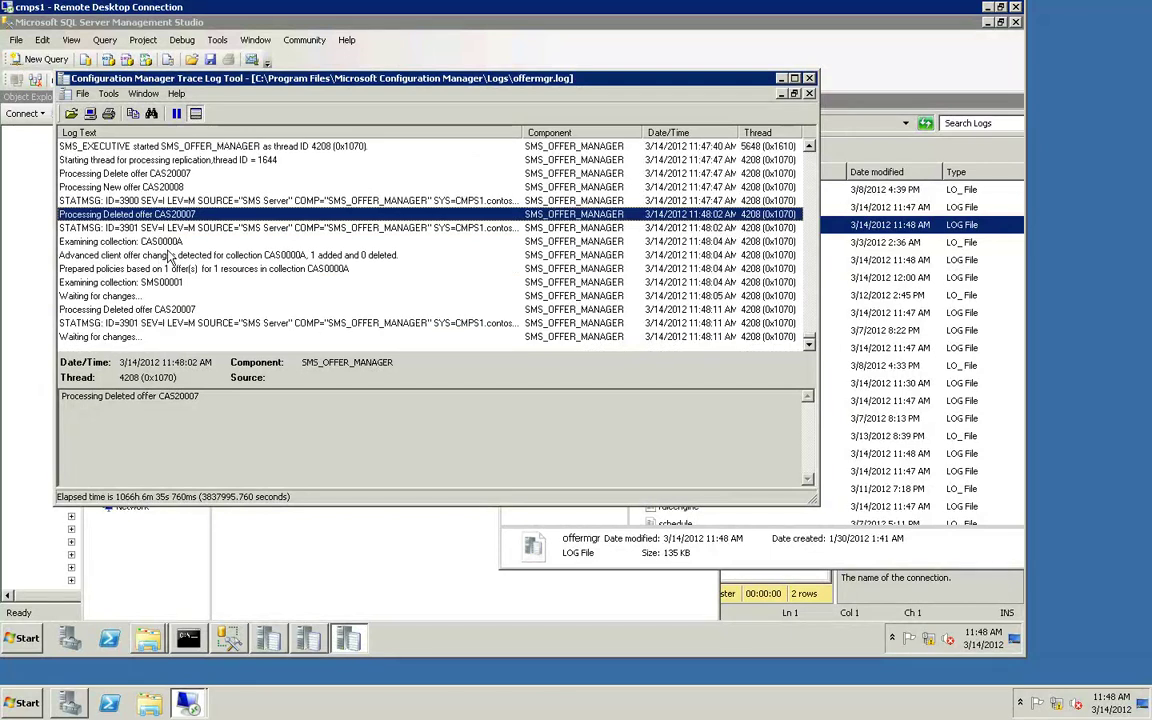
{"action": "scroll", "coordinate": [165, 230], "scroll_direction": "up", "scroll_amount": 2}
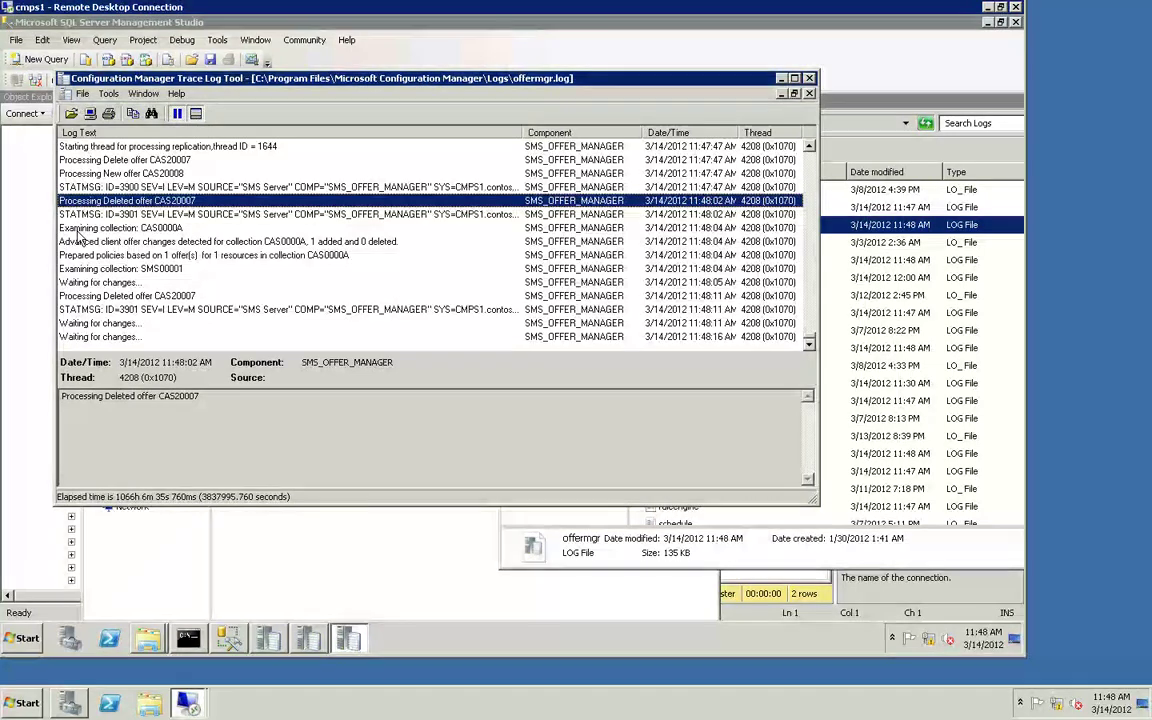
{"action": "left_click", "coordinate": [155, 229]}
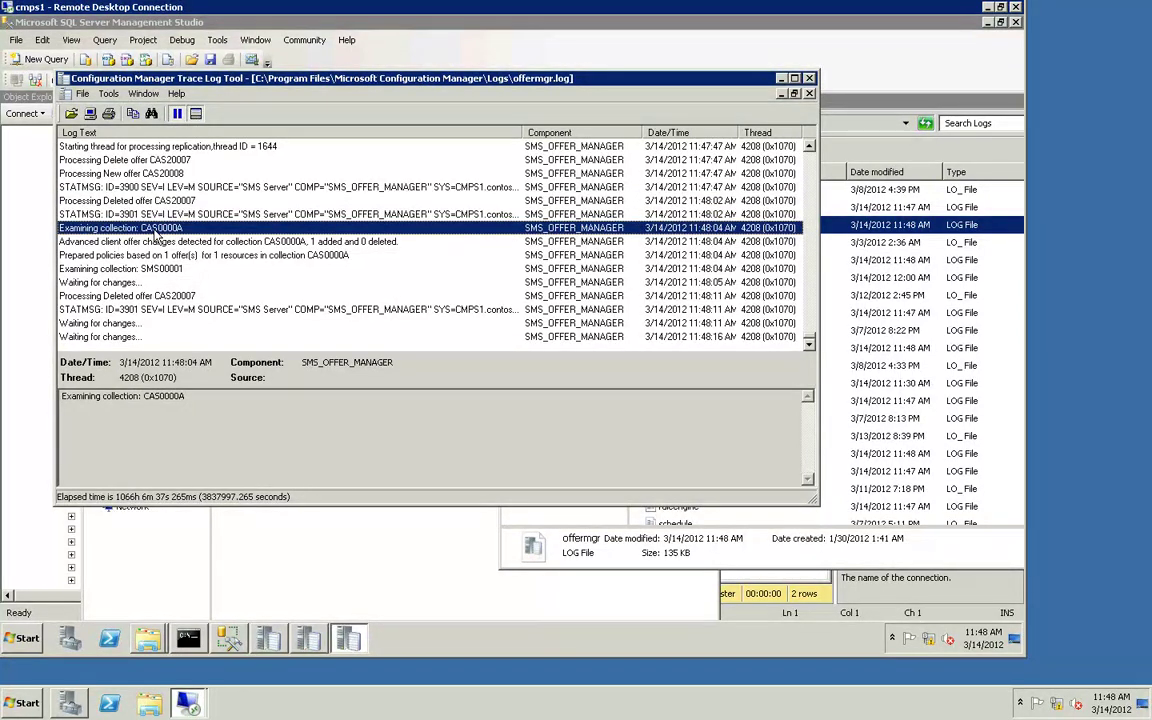
{"action": "left_click", "coordinate": [110, 258]}
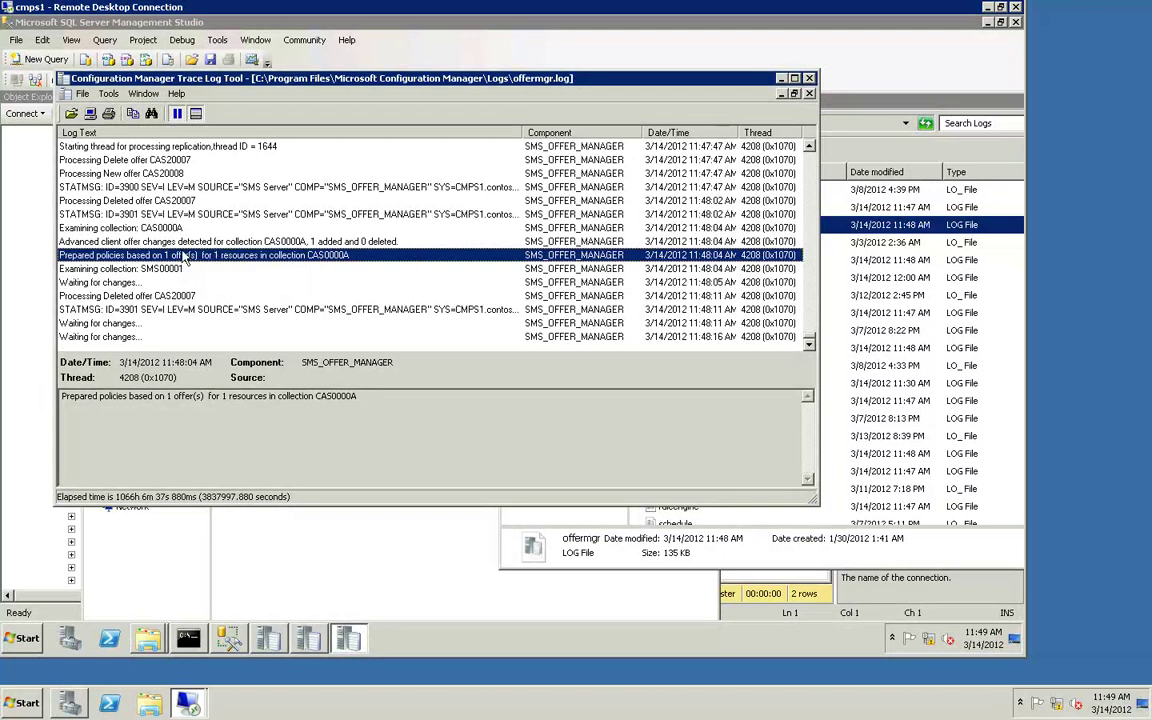
{"action": "left_click", "coordinate": [810, 79]}
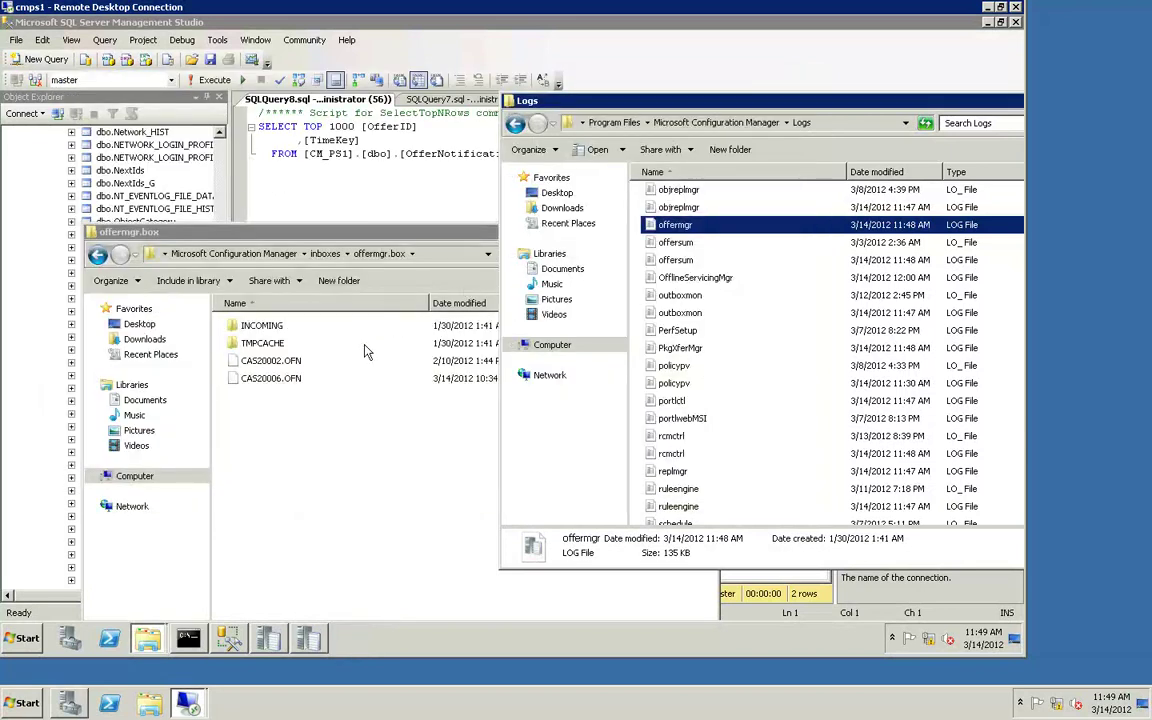
Bring up the offermgr.box window, go back to the inboxes folder and open policypv.box.
{"action": "left_click", "coordinate": [160, 238]}
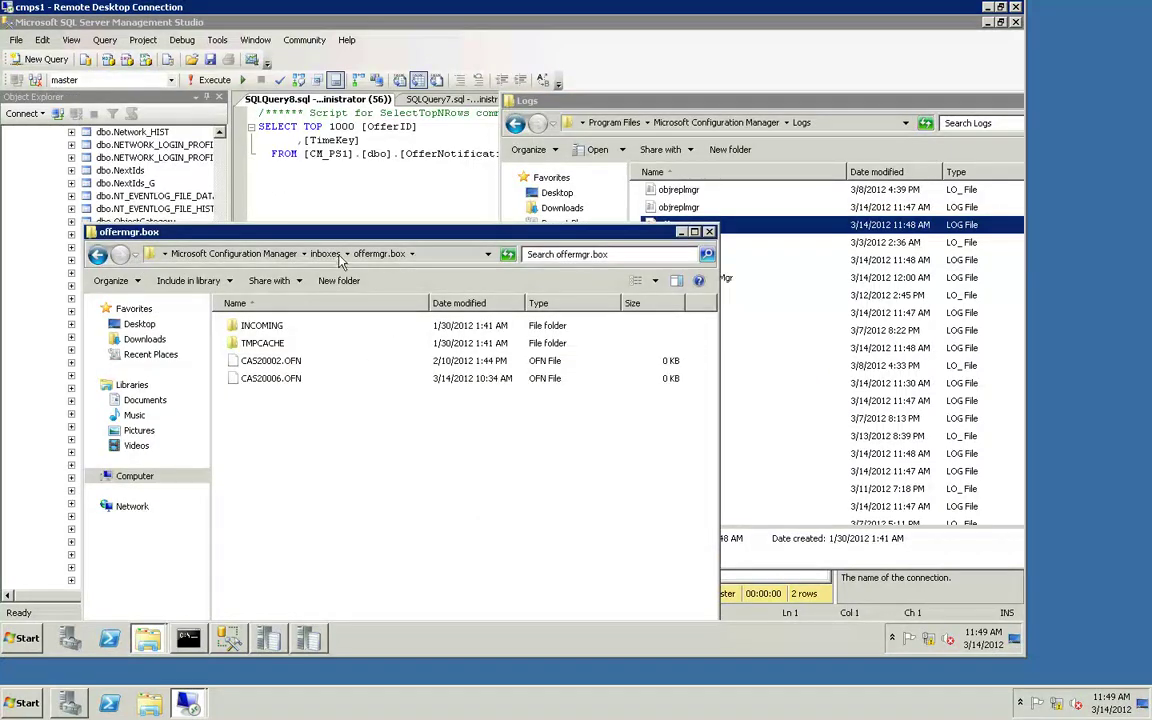
{"action": "left_click", "coordinate": [338, 256]}
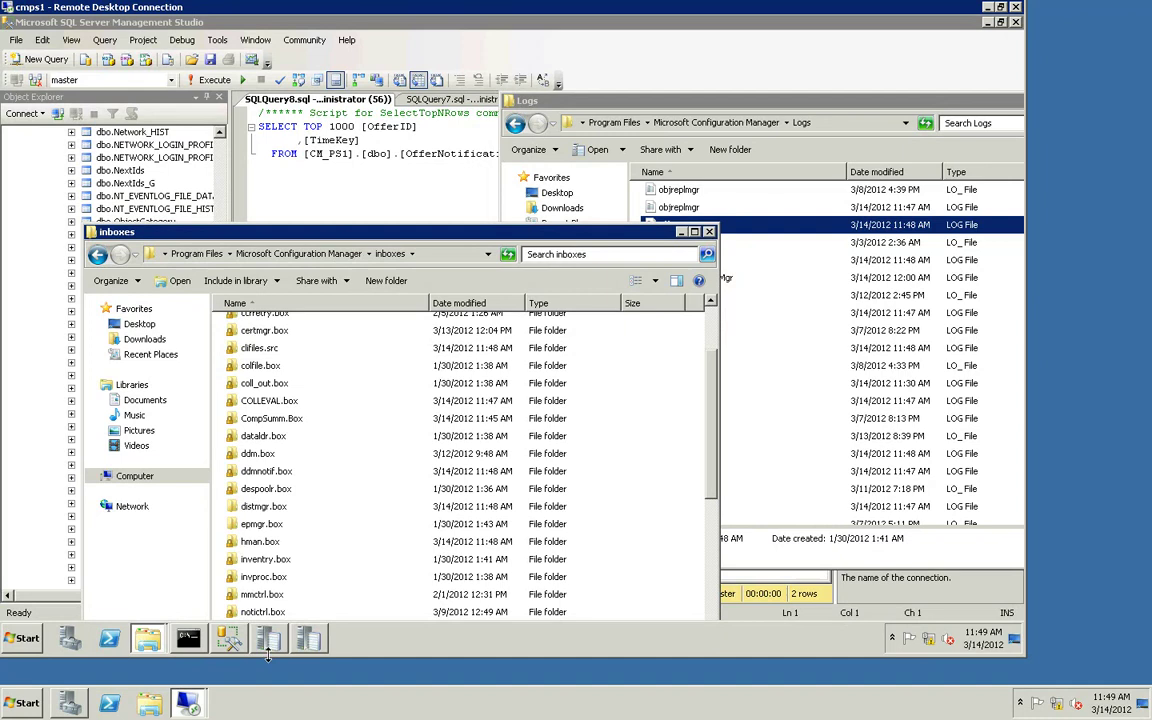
{"action": "left_click", "coordinate": [263, 612]}
{"action": "type", "text": "po"}
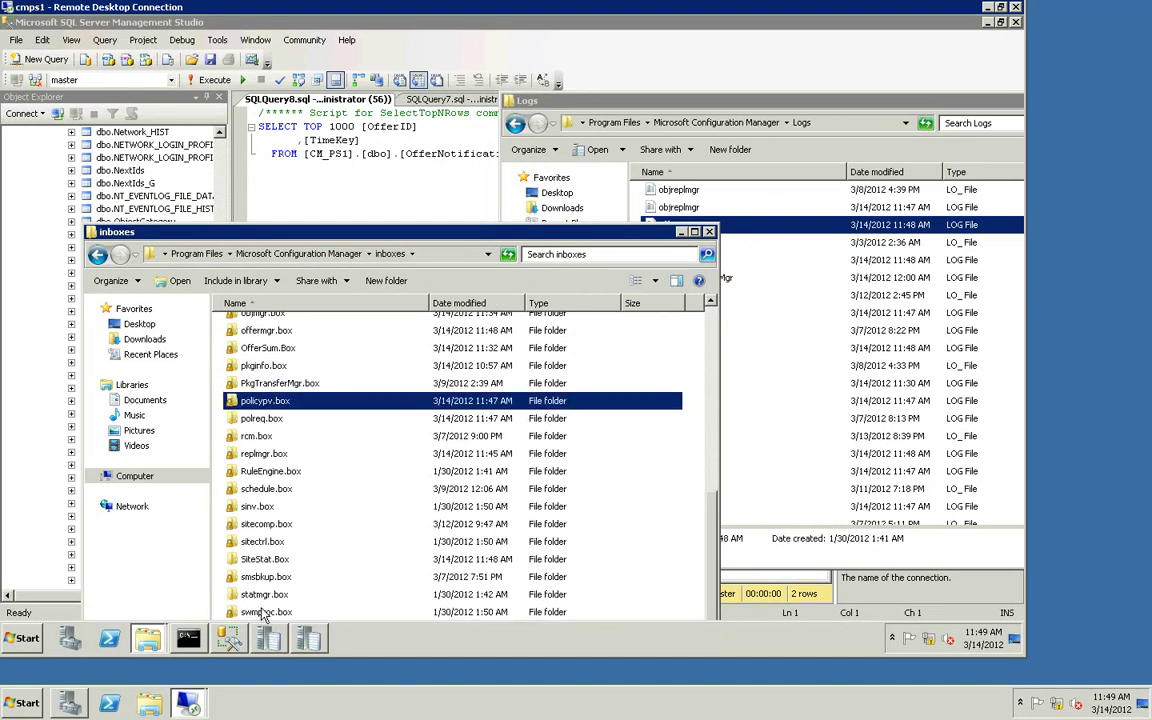
{"action": "double_click", "coordinate": [262, 401]}
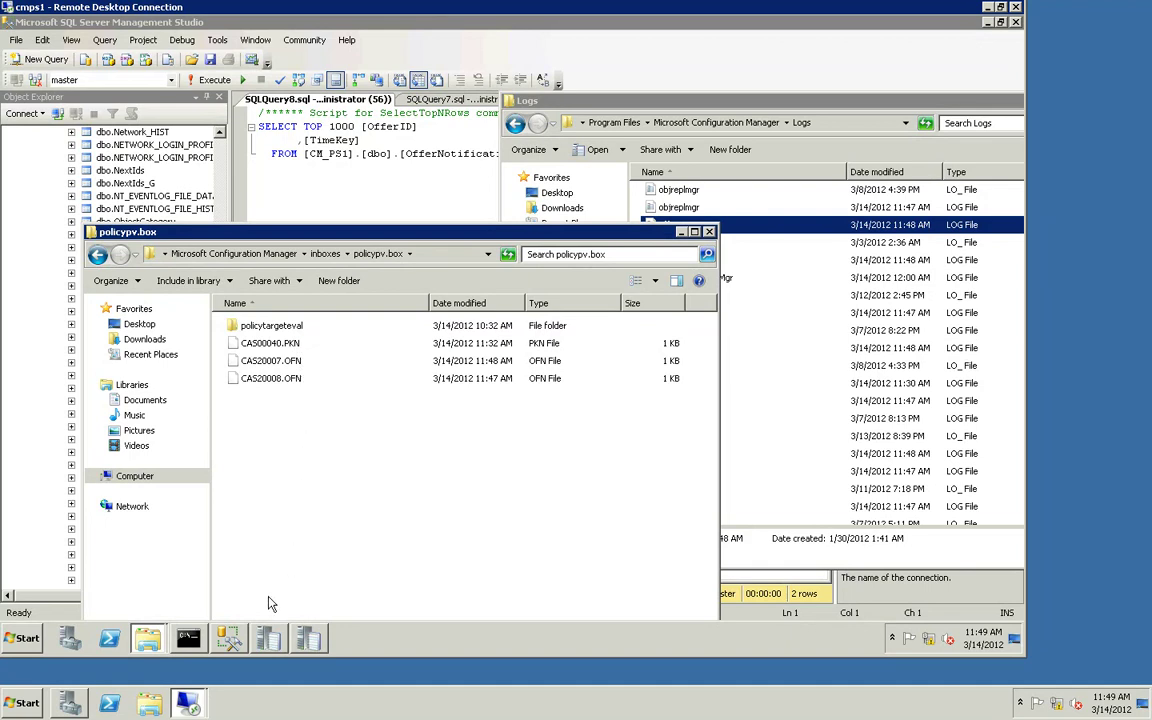
In the Command Prompt, rename policypv.dl_ to policypv.dll and stop the sms_executive service.
{"action": "left_click", "coordinate": [188, 639]}
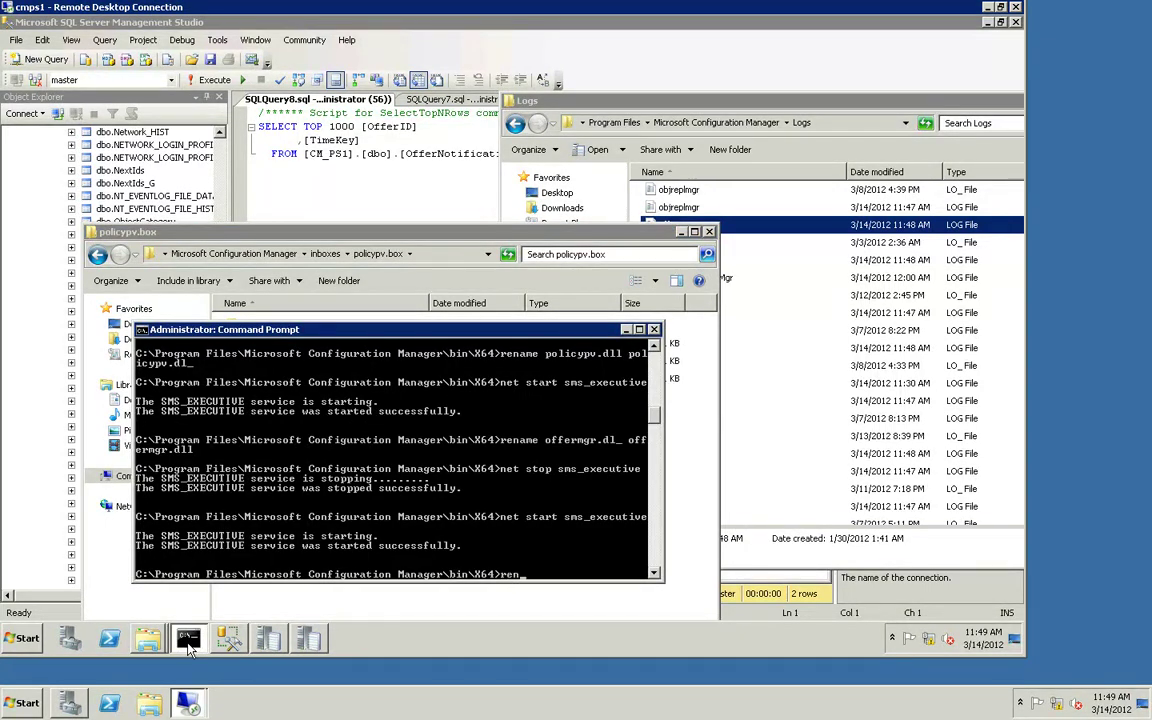
{"action": "type", "text": "rename po"}
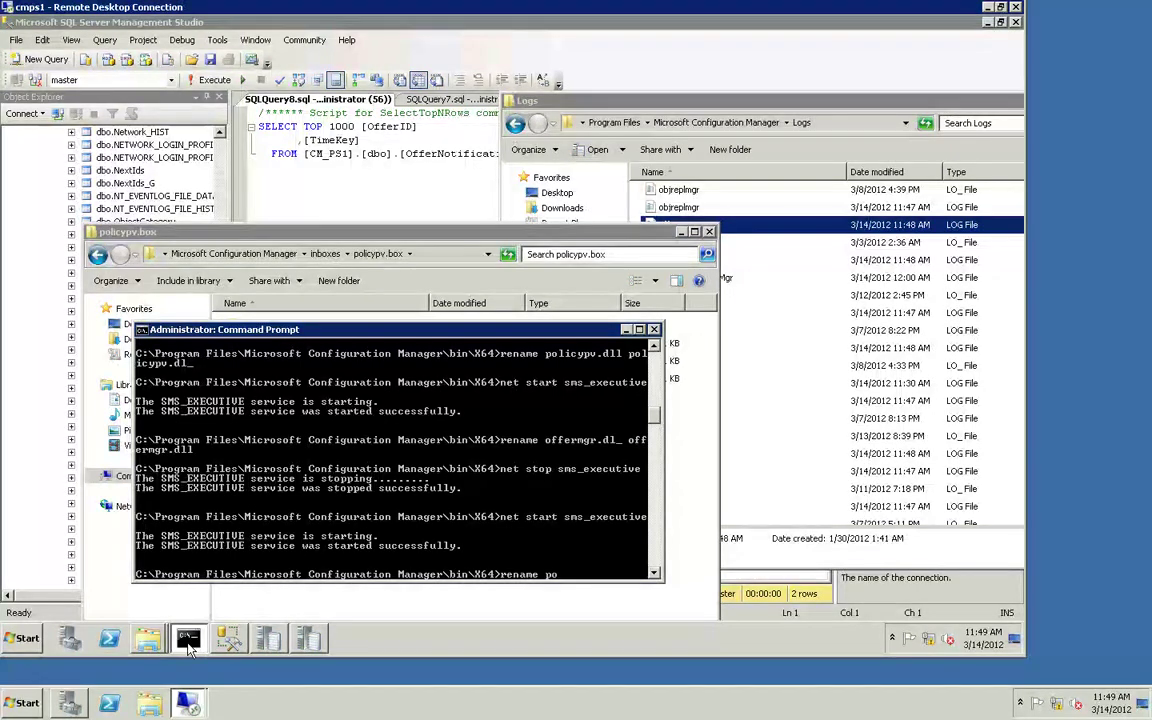
{"action": "type", "text": "licypv.dl_ policypv.dl_"}
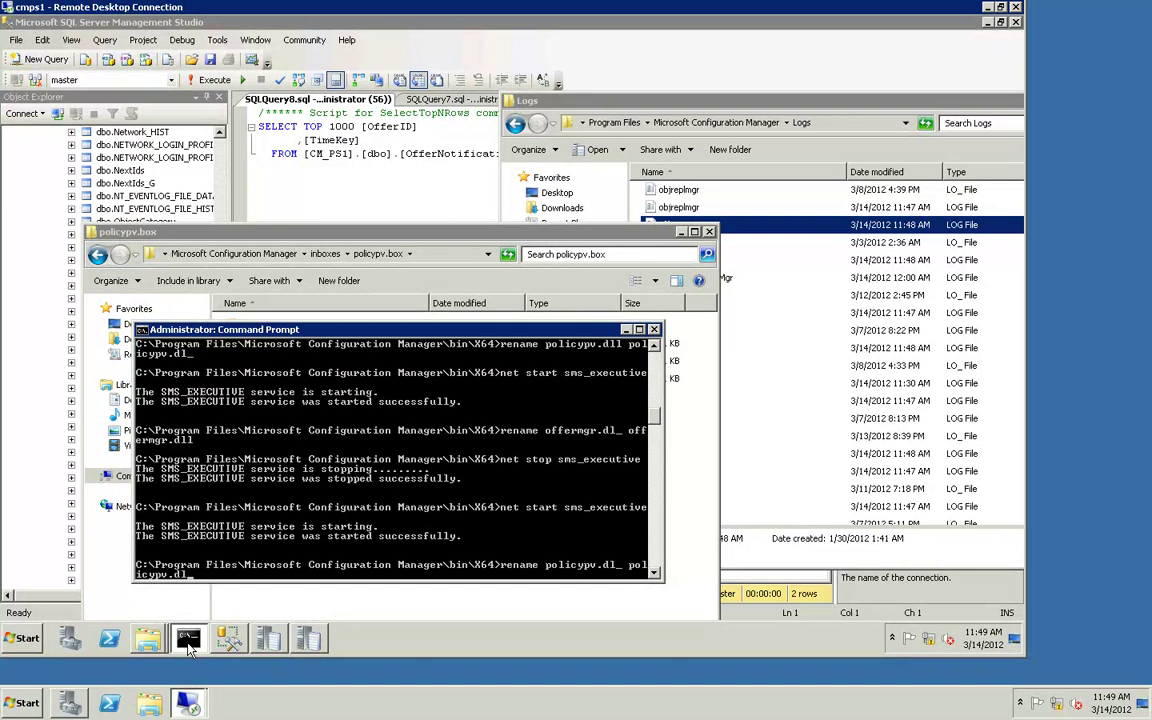
{"action": "key", "text": "Return"}
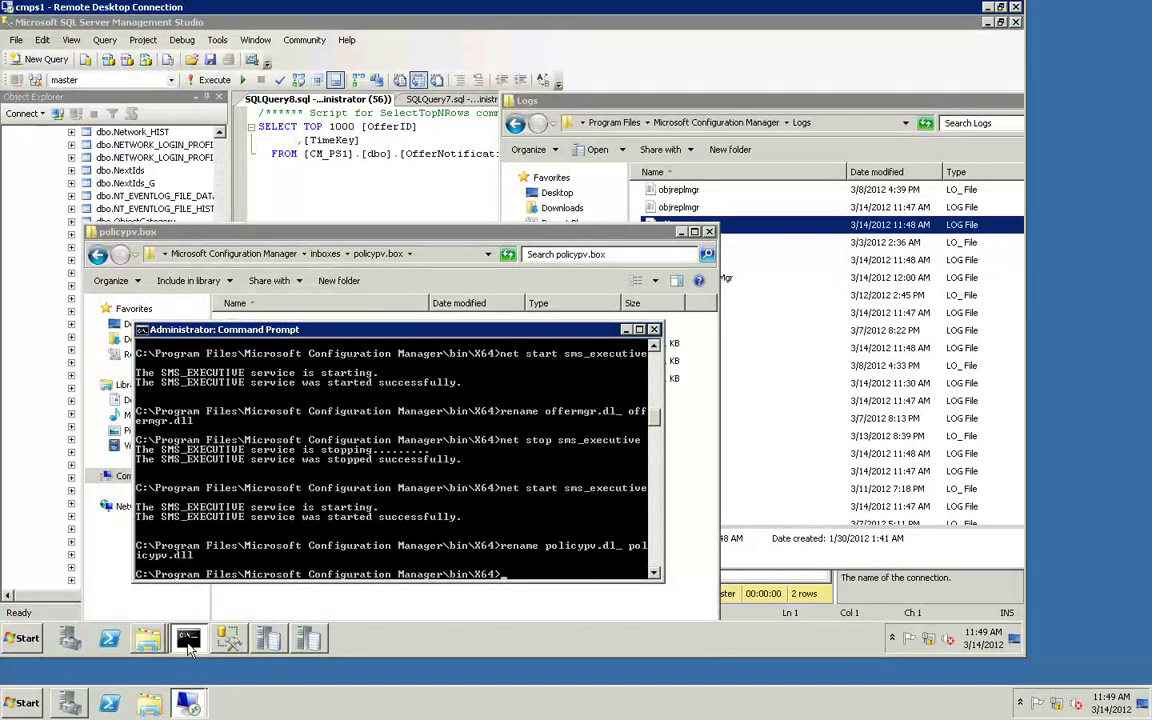
{"action": "key", "text": "Up"}
{"action": "key", "text": "Up"}
{"action": "key", "text": "Up"}
{"action": "key", "text": "Return"}
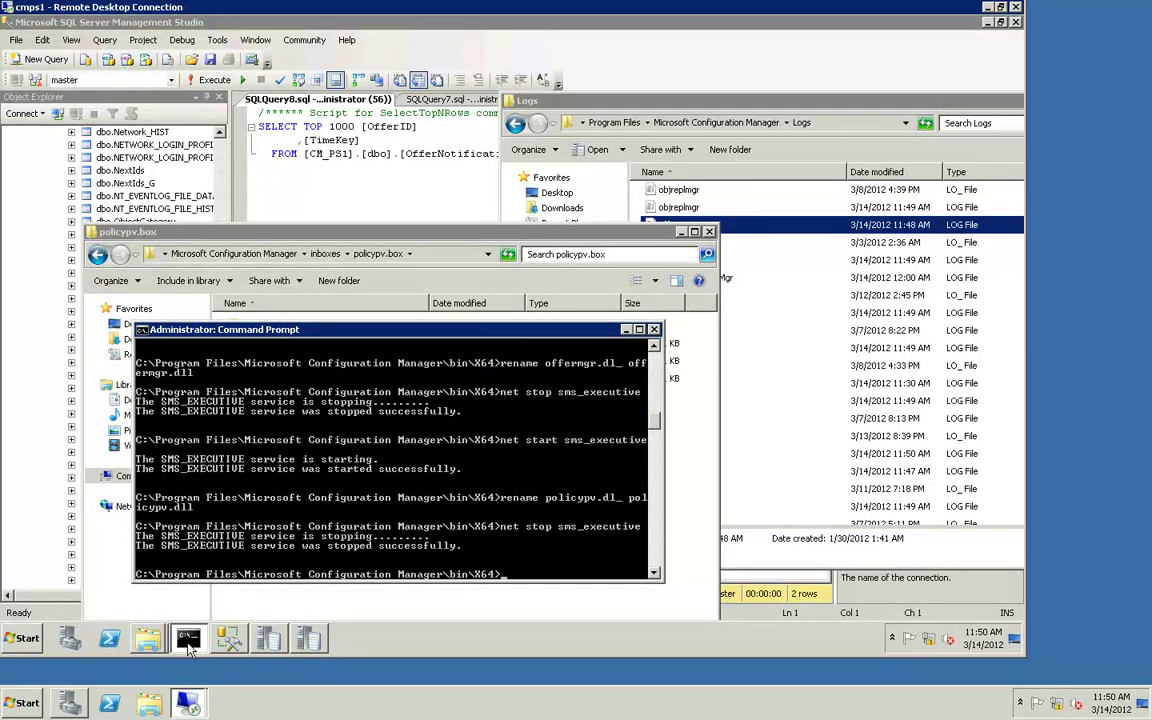
Start the sms_executive service again and close the Command Prompt.
{"action": "key", "text": "Up"}
{"action": "key", "text": "Up"}
{"action": "key", "text": "Up"}
{"action": "key", "text": "Up"}
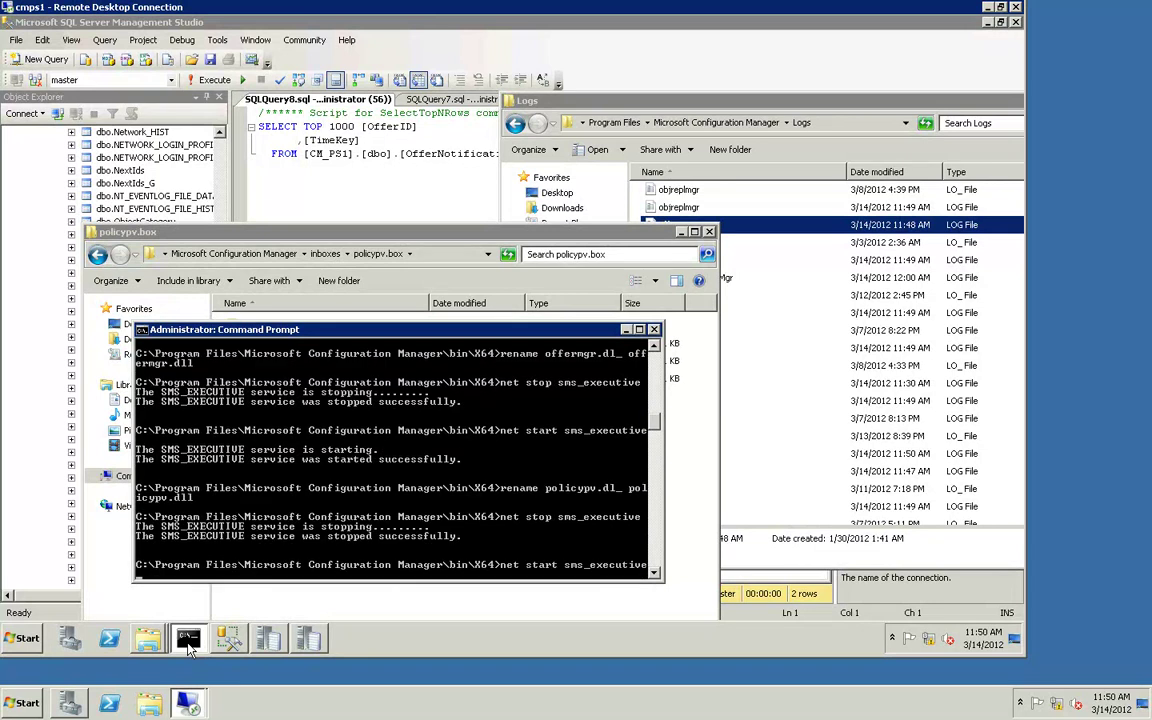
{"action": "key", "text": "Return"}
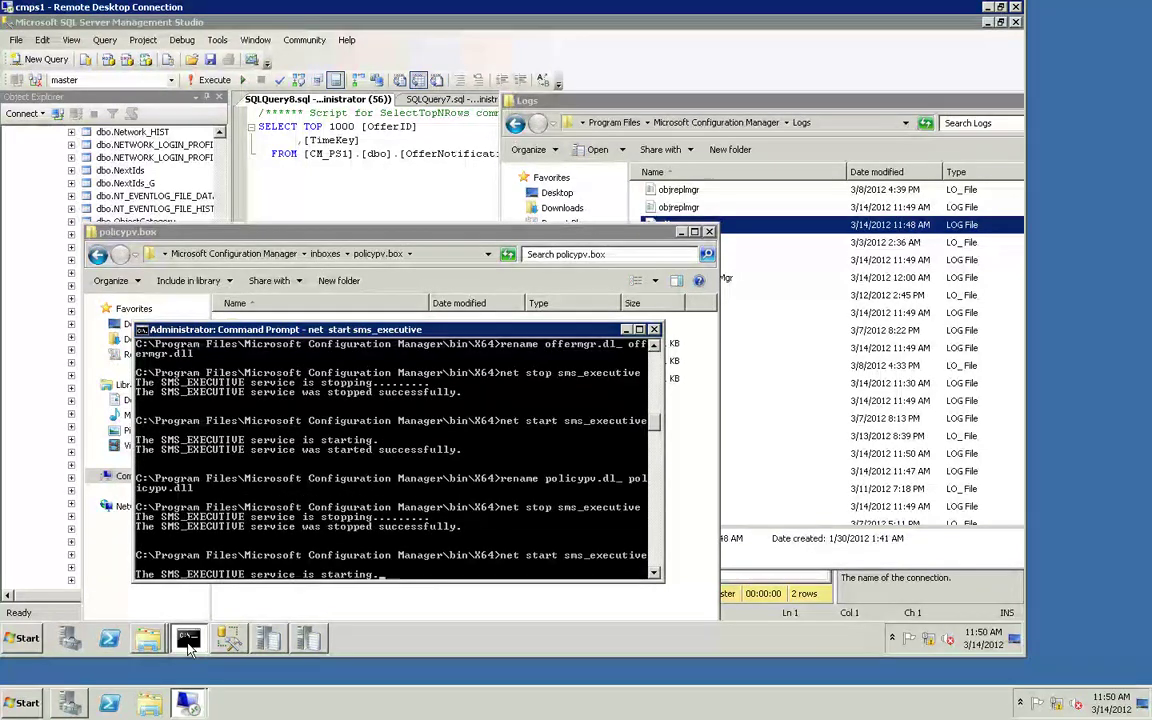
{"action": "left_click", "coordinate": [655, 331]}
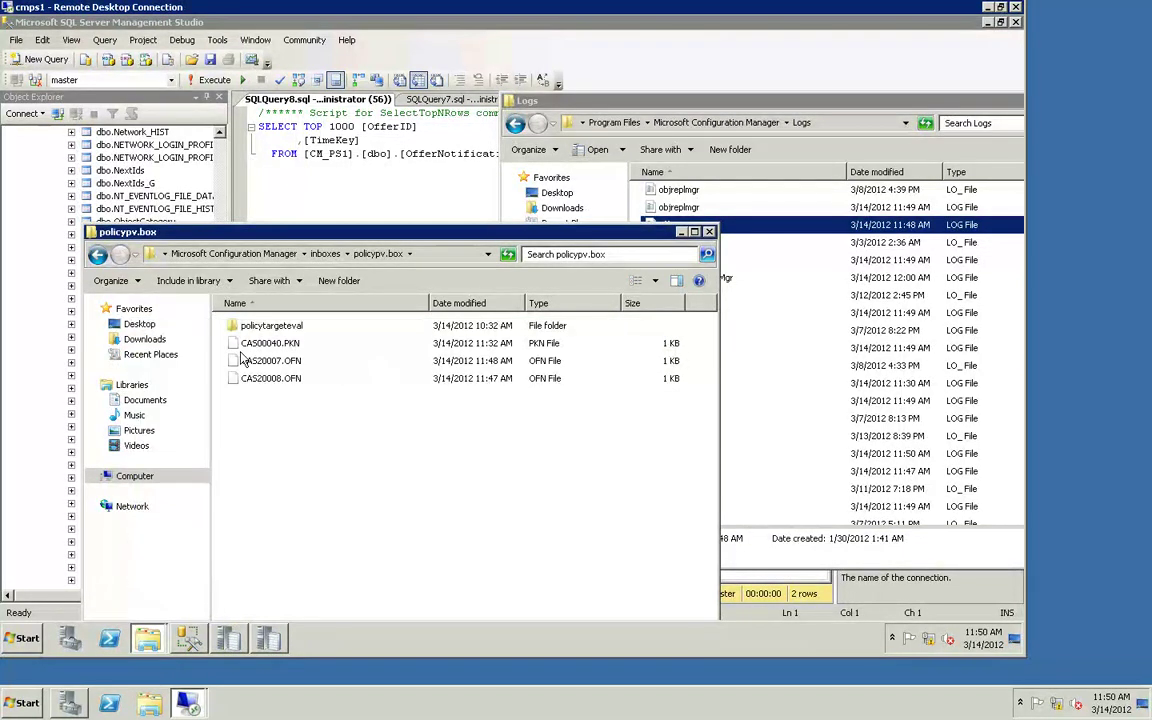
Open the current policypv.log from the Logs folder, examine its resource-to-policy mapping entries in a maximized window, and close it.
{"action": "left_click", "coordinate": [689, 106]}
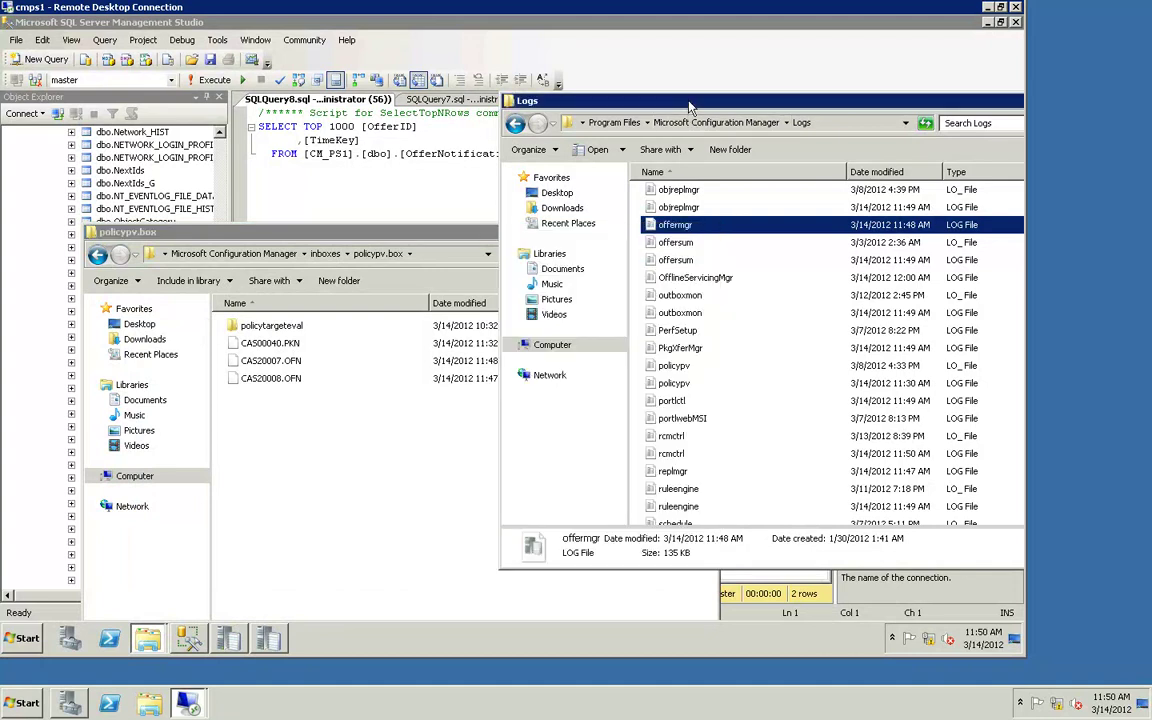
{"action": "type", "text": "po"}
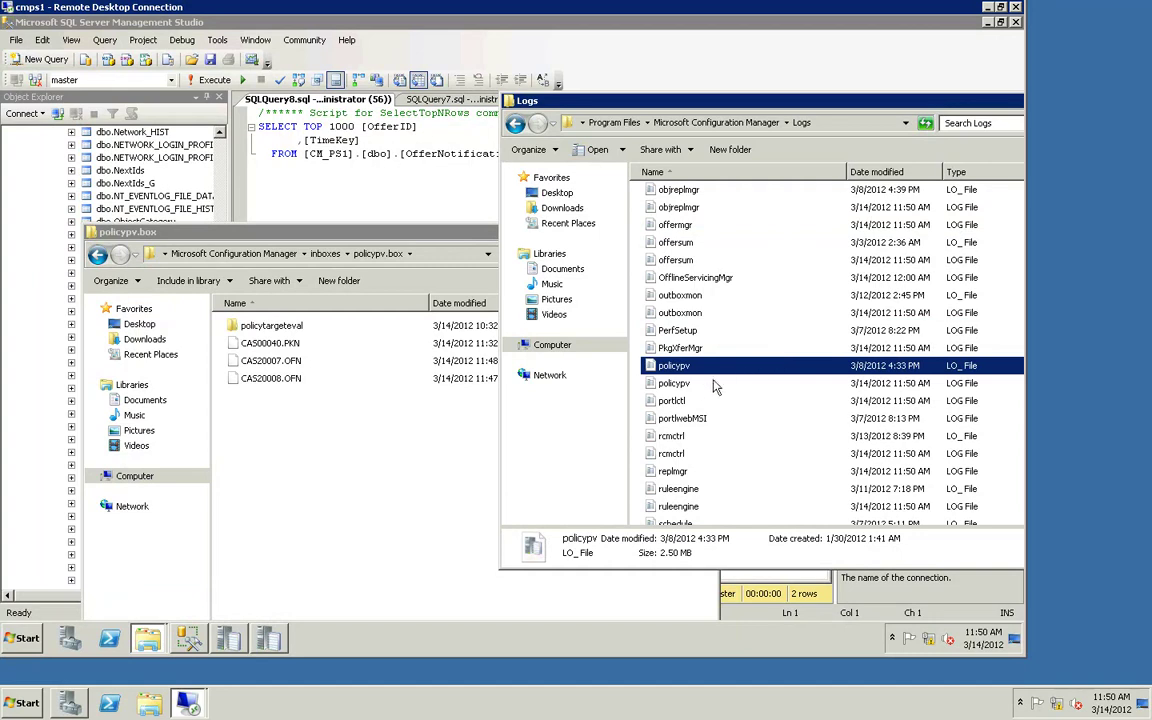
{"action": "double_click", "coordinate": [676, 383]}
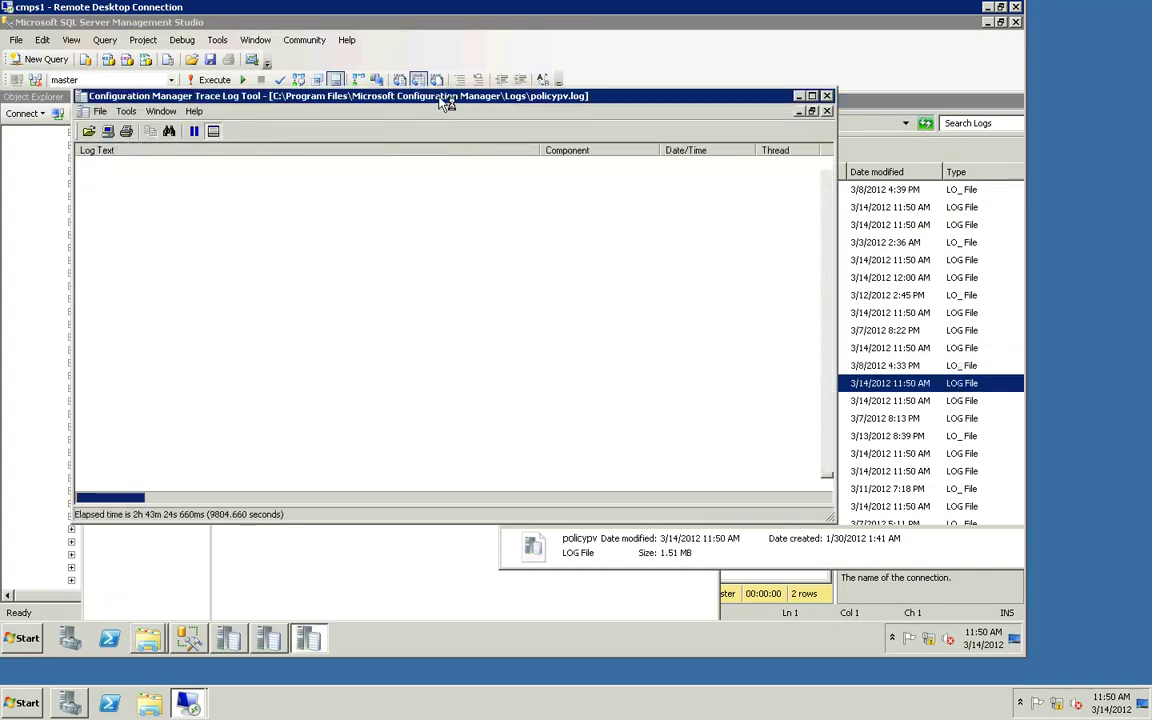
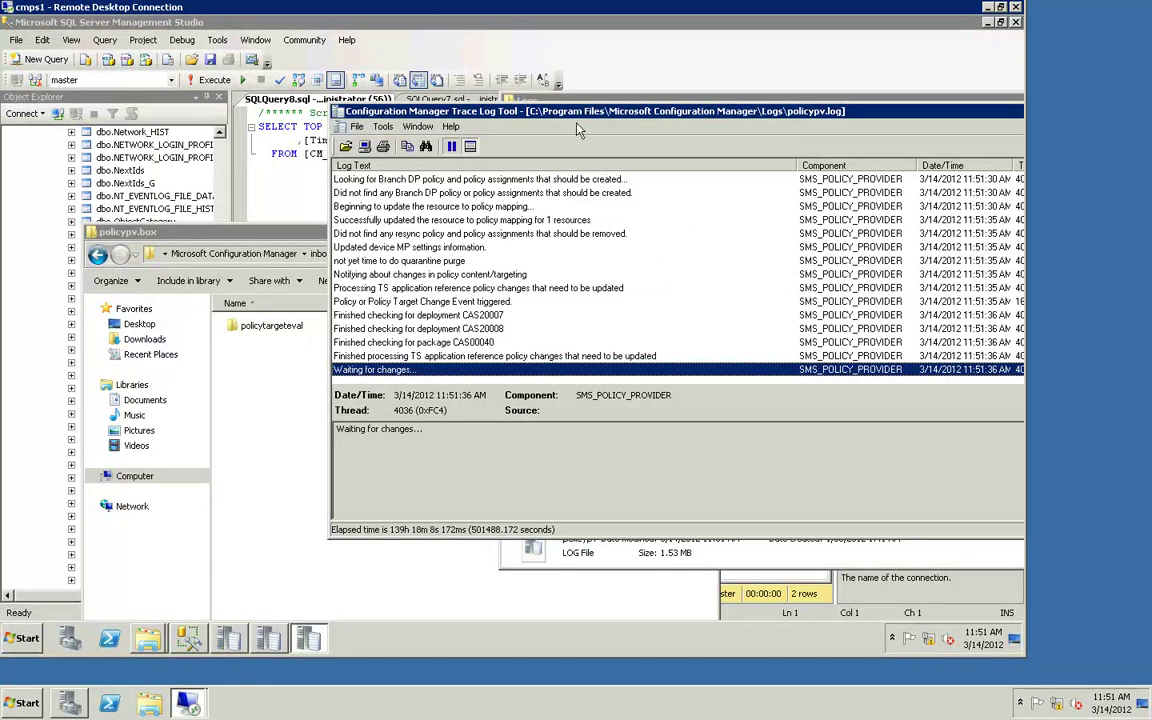
{"action": "left_click_drag", "start_coordinate": [616, 111], "coordinate": [346, 117]}
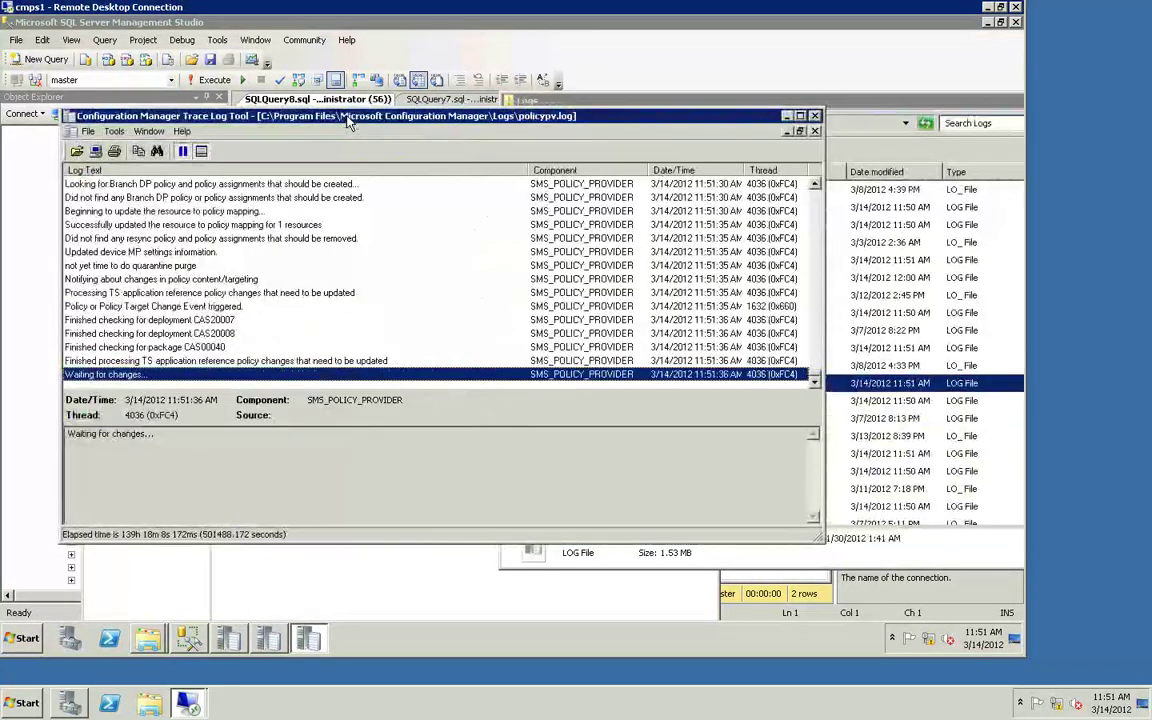
{"action": "double_click", "coordinate": [605, 118]}
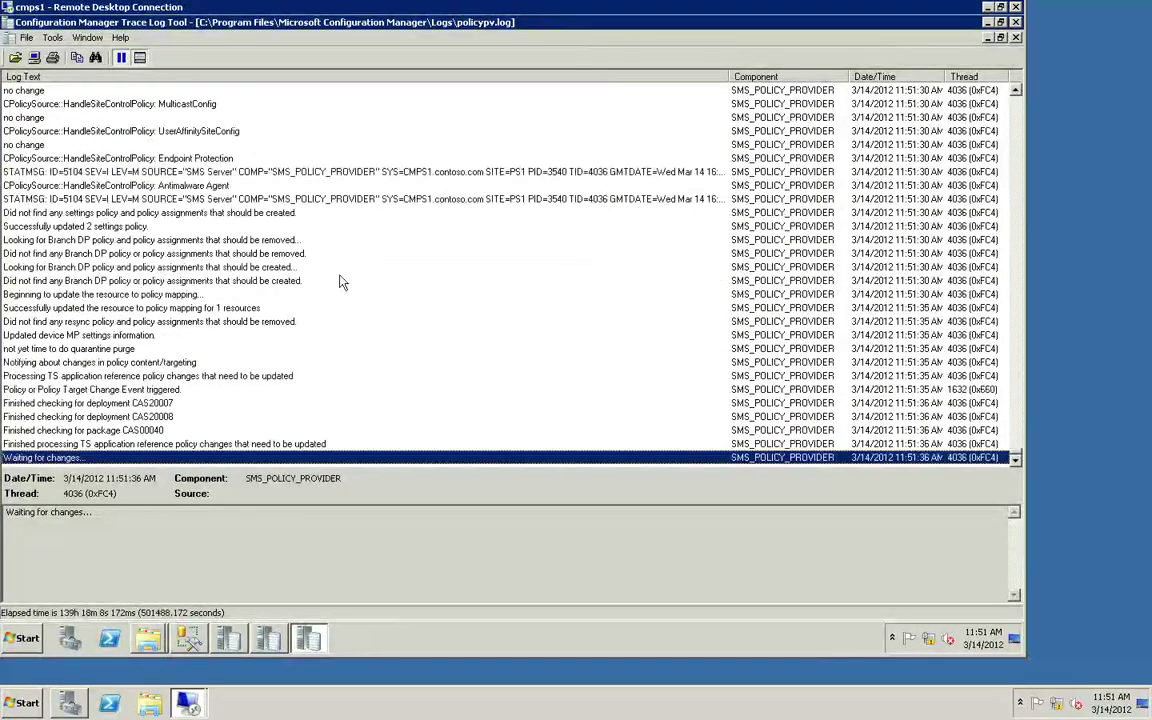
{"action": "left_click", "coordinate": [120, 307]}
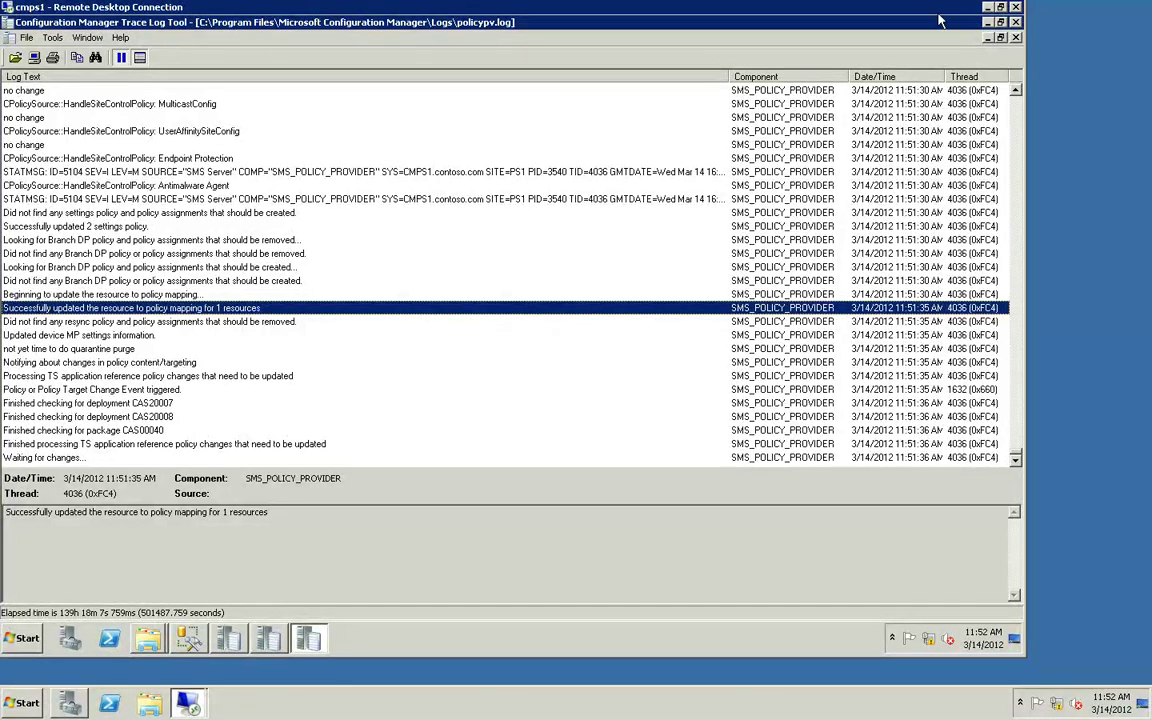
{"action": "left_click", "coordinate": [1016, 23]}
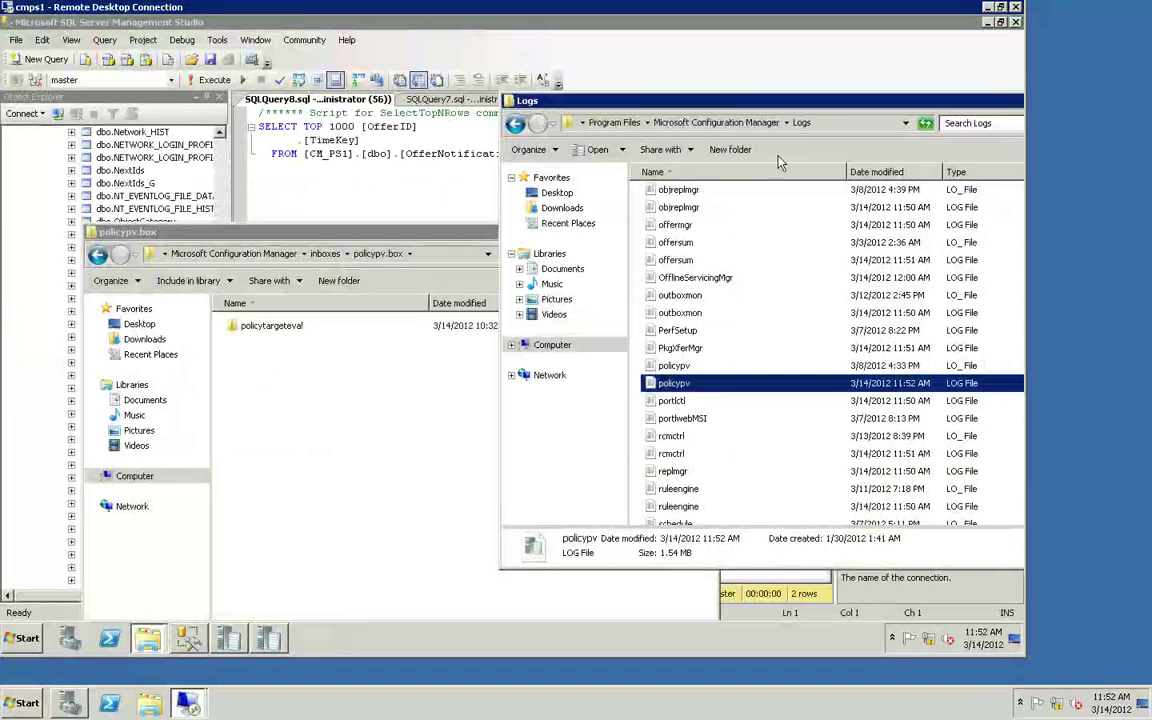
Close the Logs and policypv.box folder windows to return to SQL Server Management Studio.
{"action": "left_click_drag", "start_coordinate": [812, 100], "coordinate": [459, 116]}
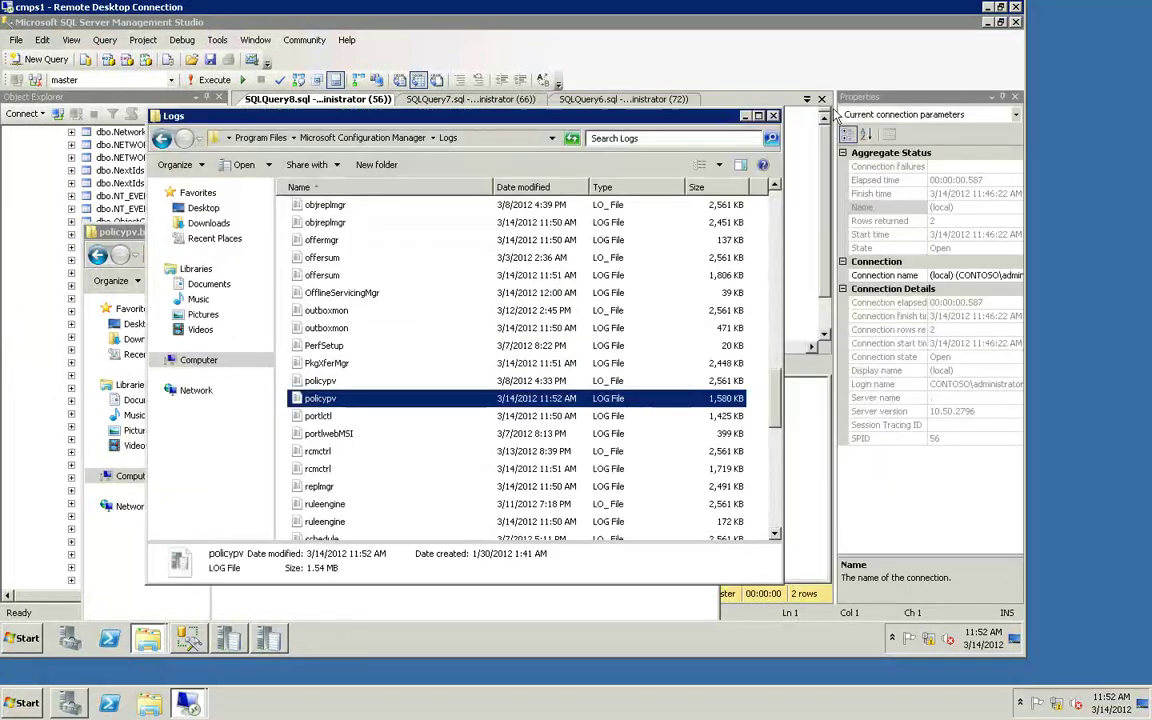
{"action": "left_click", "coordinate": [773, 116]}
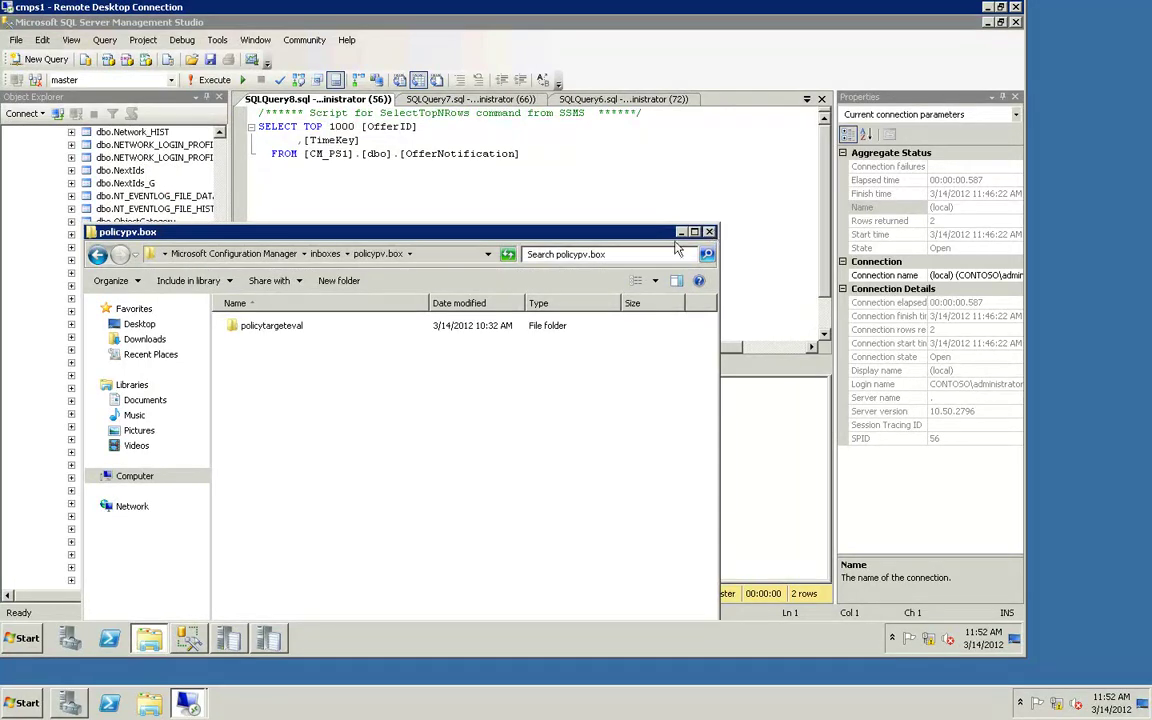
{"action": "left_click", "coordinate": [710, 232]}
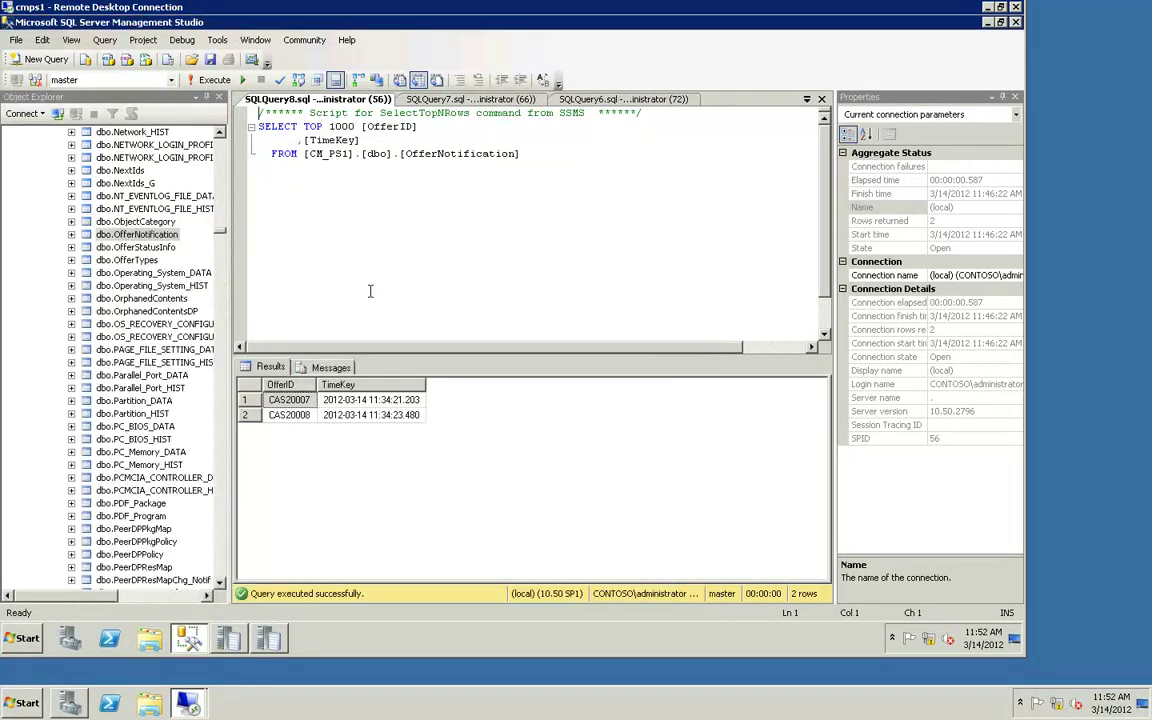
Query the top 1000 rows of the dbo.Policy table in the CM_PS1 database.
{"action": "left_click", "coordinate": [221, 502]}
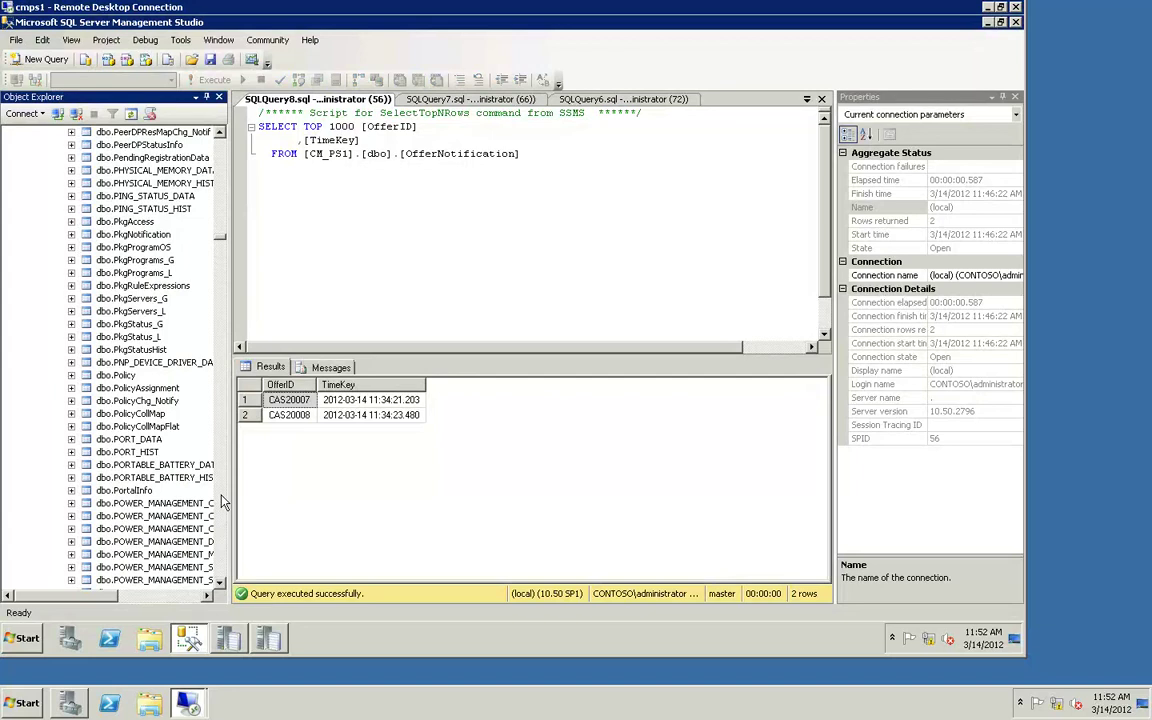
{"action": "left_click", "coordinate": [125, 375]}
{"action": "right_click", "coordinate": [130, 378]}
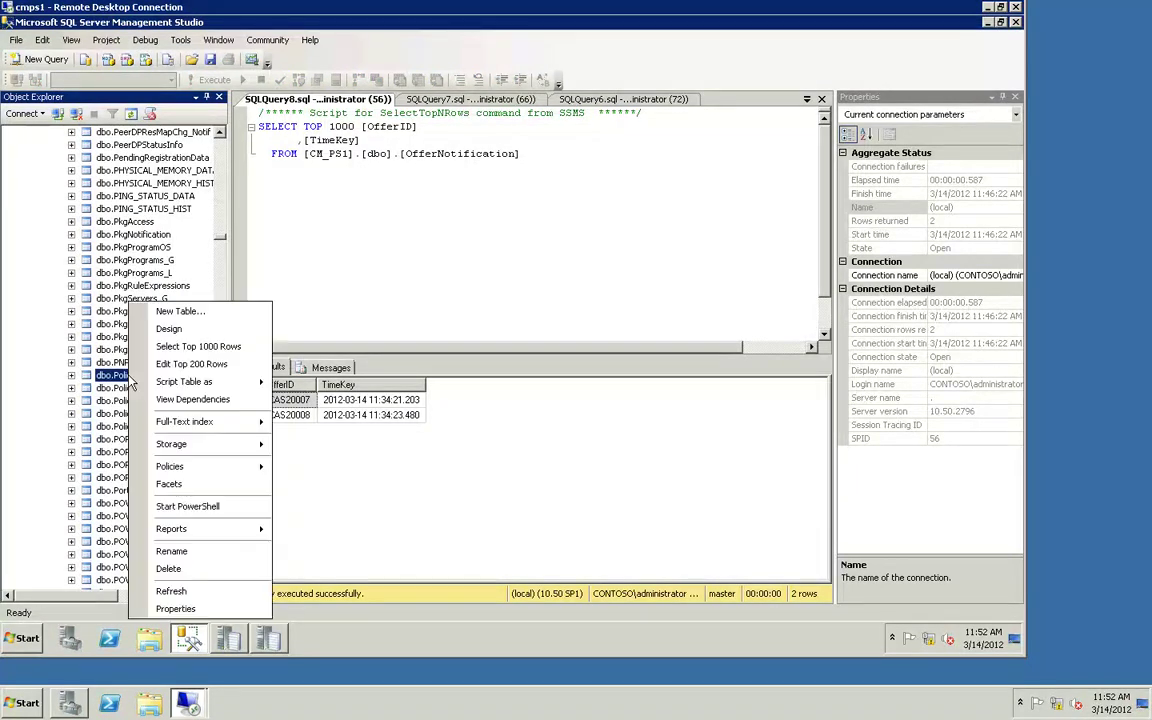
{"action": "left_click", "coordinate": [206, 347]}
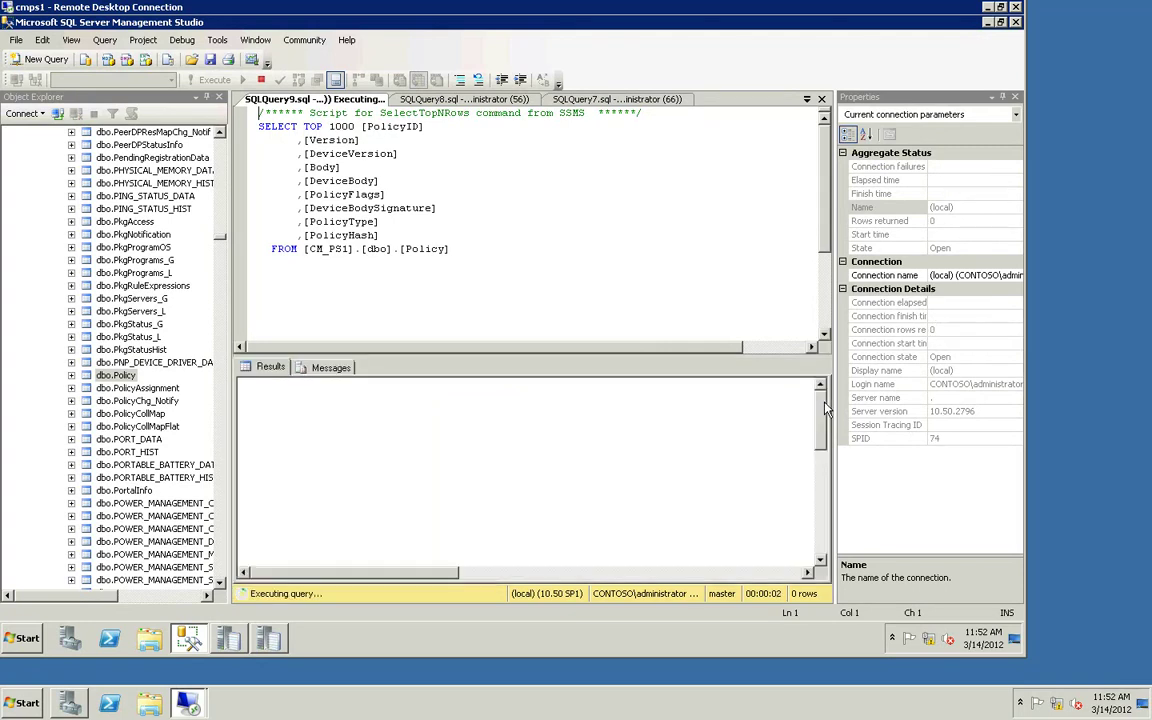
Examine the last rows of the Policy query results, widening the PolicyID column and selecting the final row's Body value.
{"action": "left_click_drag", "start_coordinate": [820, 403], "coordinate": [818, 560]}
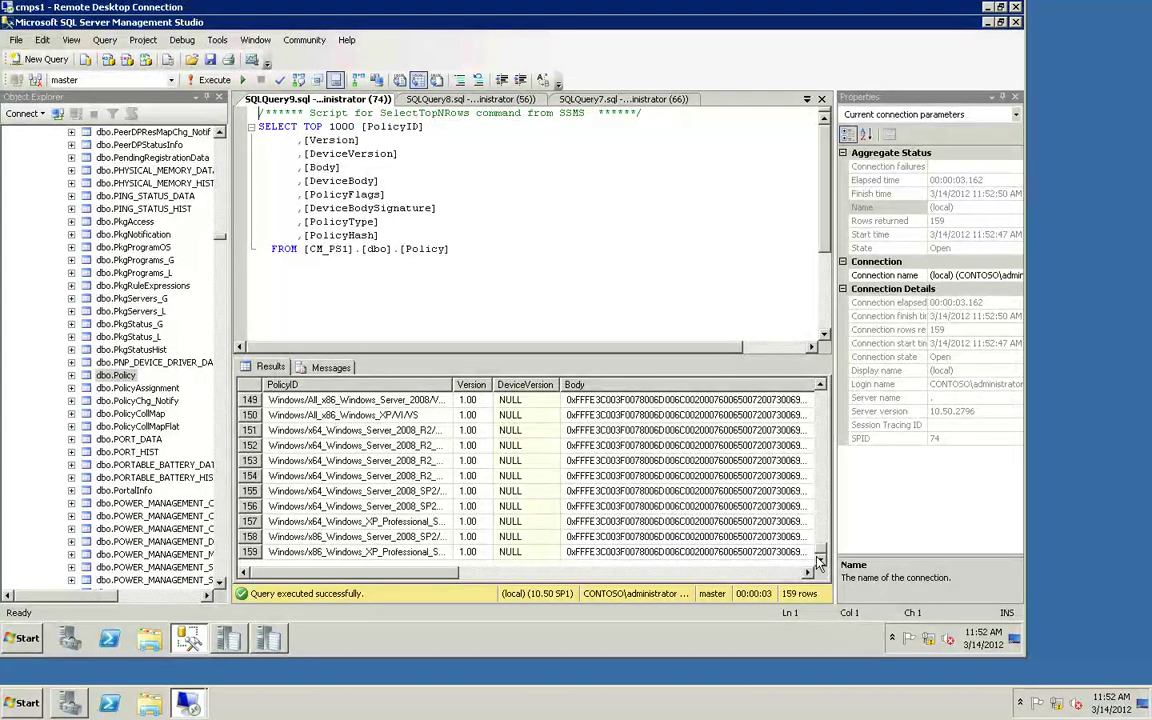
{"action": "left_click", "coordinate": [405, 555]}
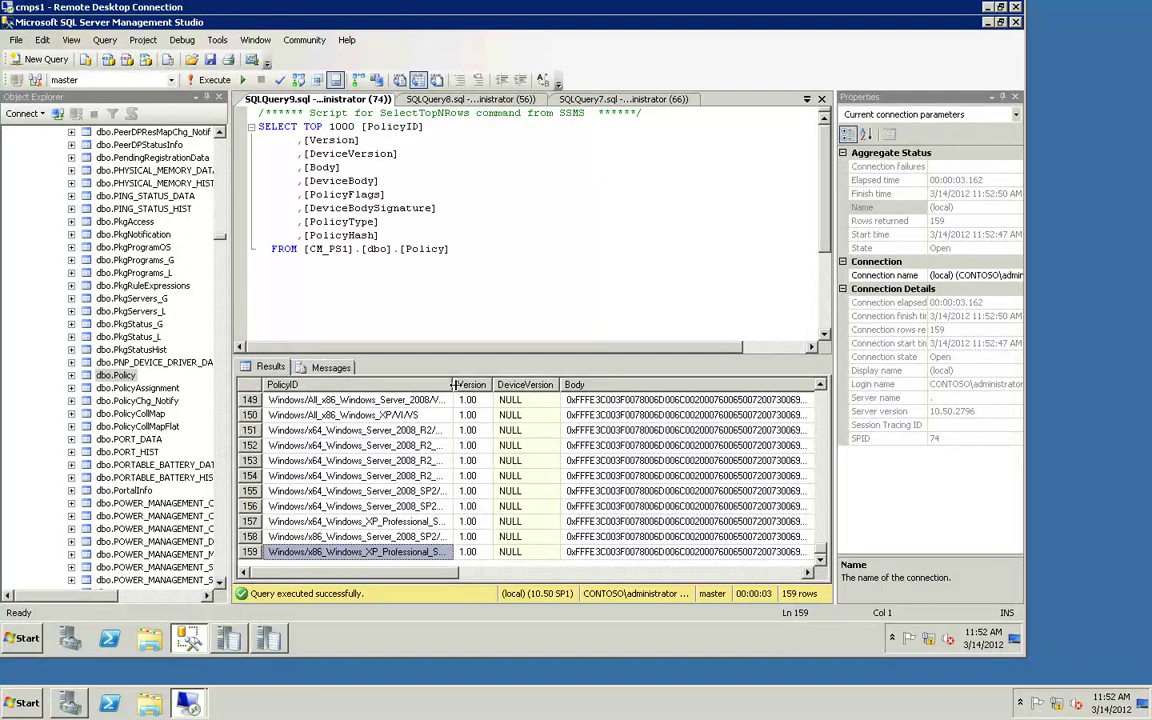
{"action": "left_click_drag", "start_coordinate": [461, 385], "coordinate": [486, 392]}
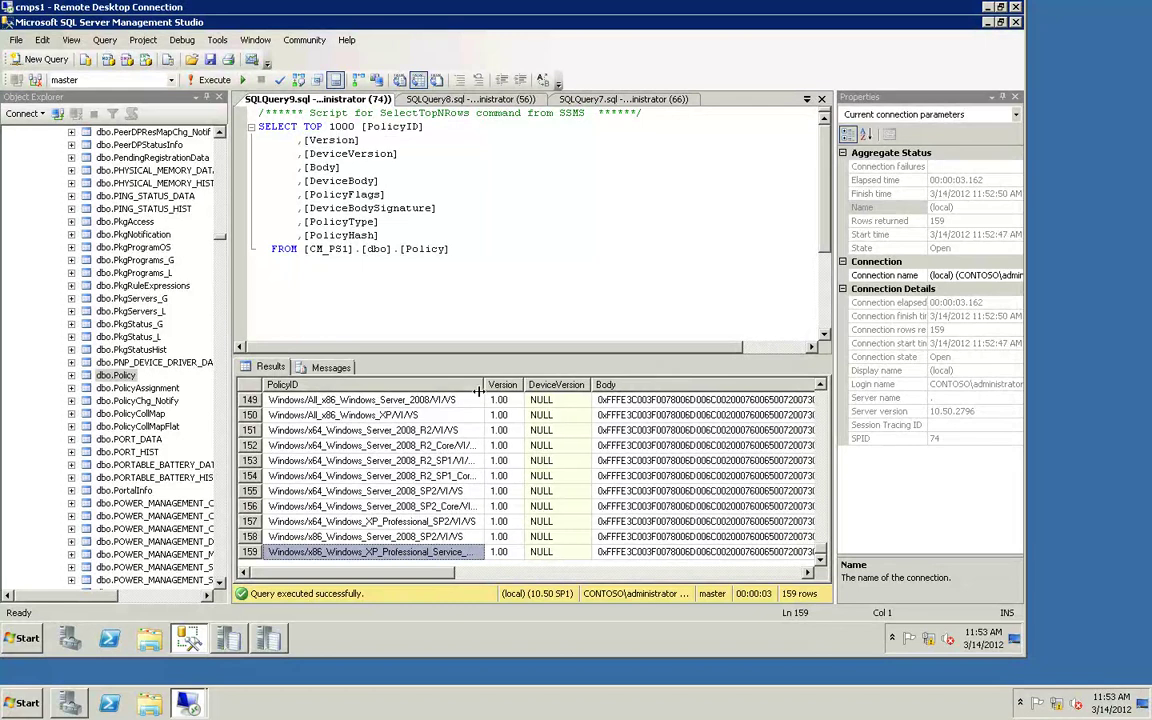
{"action": "right_click", "coordinate": [484, 394]}
{"action": "left_click", "coordinate": [648, 552]}
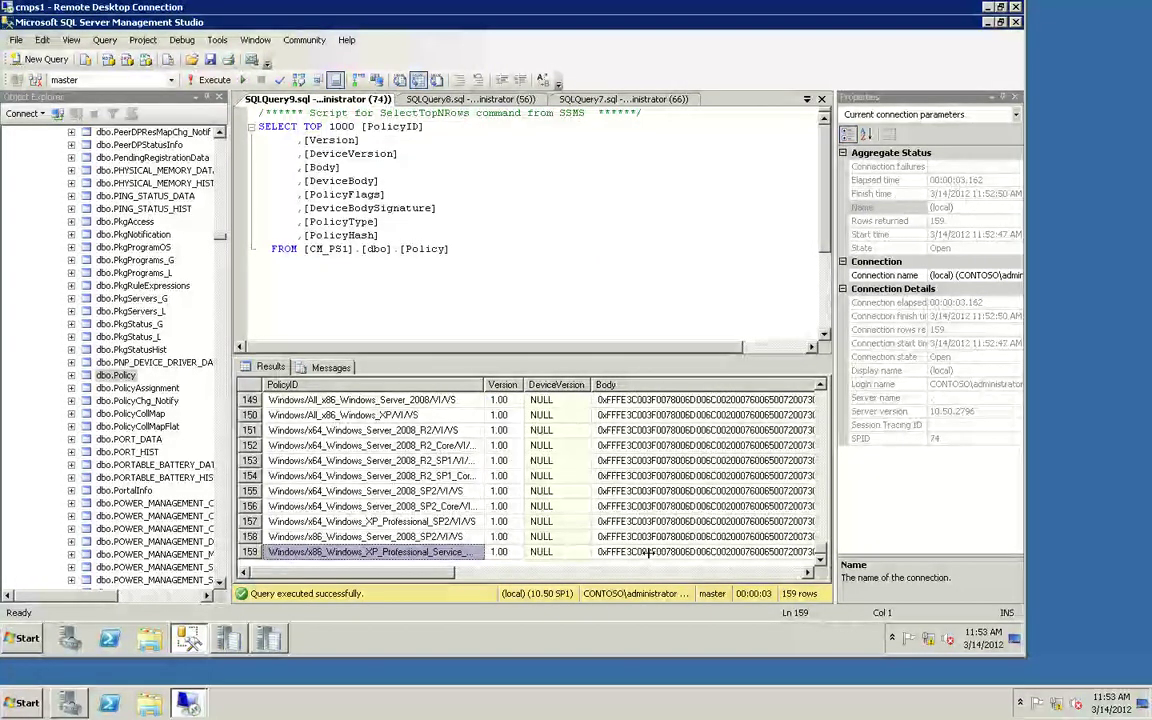
{"action": "left_click", "coordinate": [648, 552]}
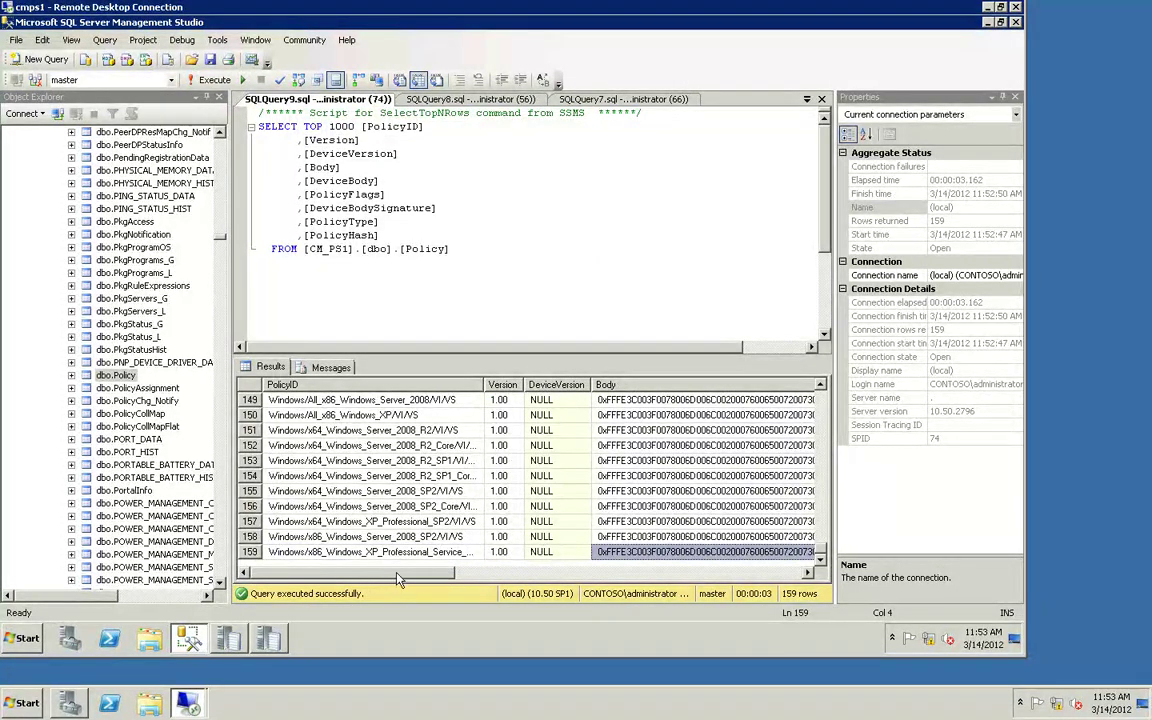
{"action": "left_click_drag", "start_coordinate": [471, 578], "coordinate": [298, 577]}
Query the top 1000 rows of dbo.PolicyAssignment and examine the last rows for the CAS00040 policy assignments.
{"action": "right_click", "coordinate": [180, 393]}
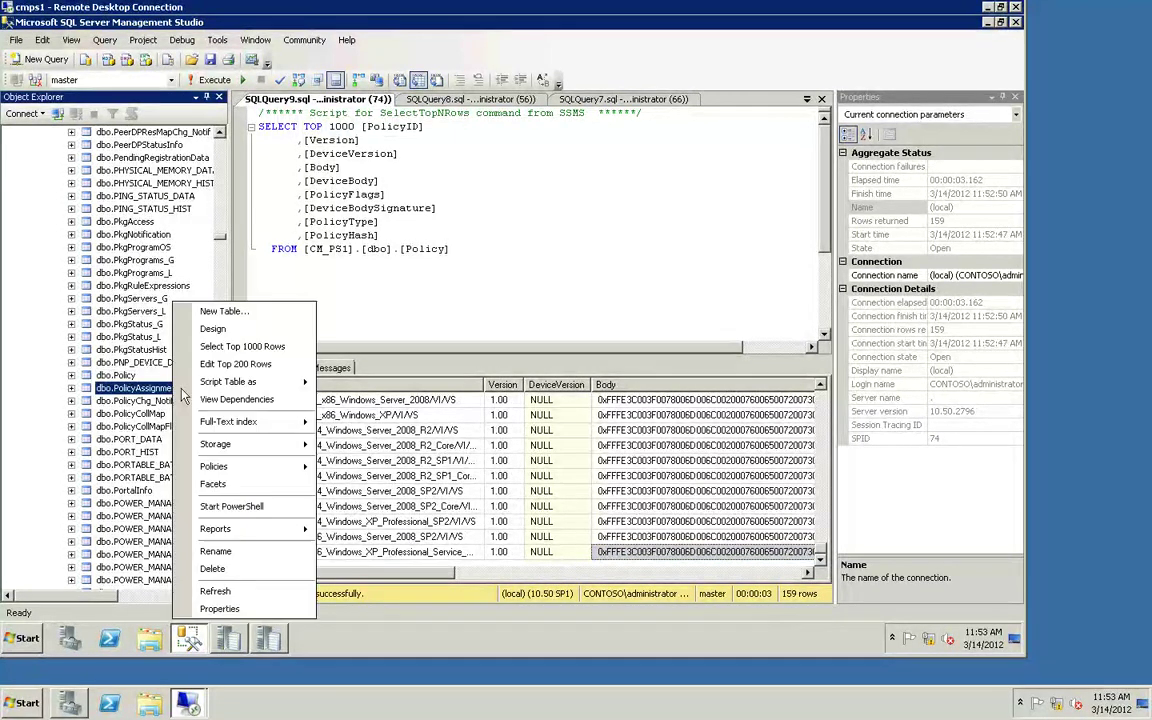
{"action": "left_click", "coordinate": [240, 347]}
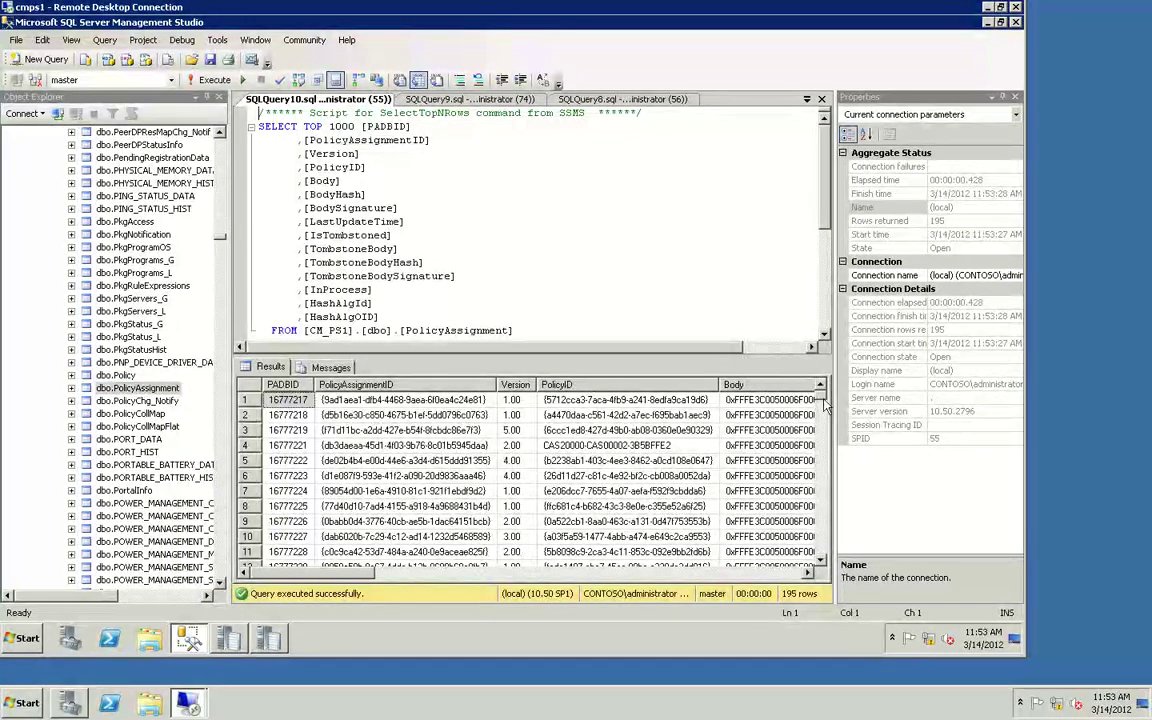
{"action": "left_click_drag", "start_coordinate": [822, 402], "coordinate": [835, 565]}
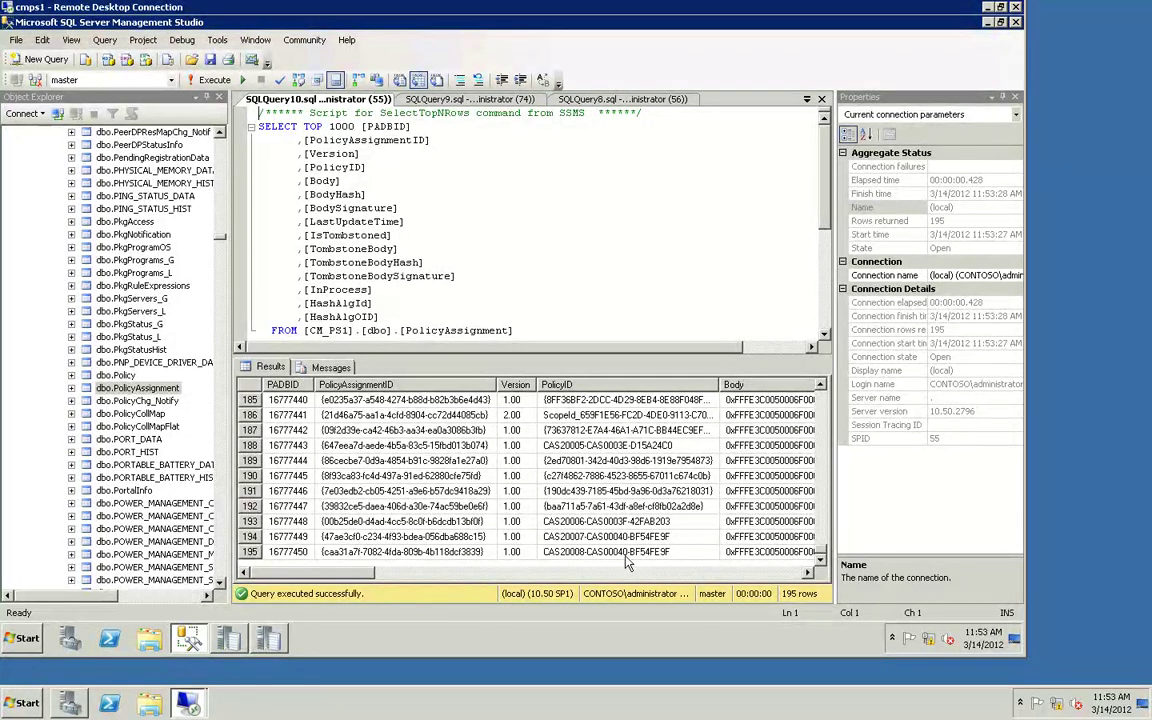
{"action": "left_click", "coordinate": [343, 572]}
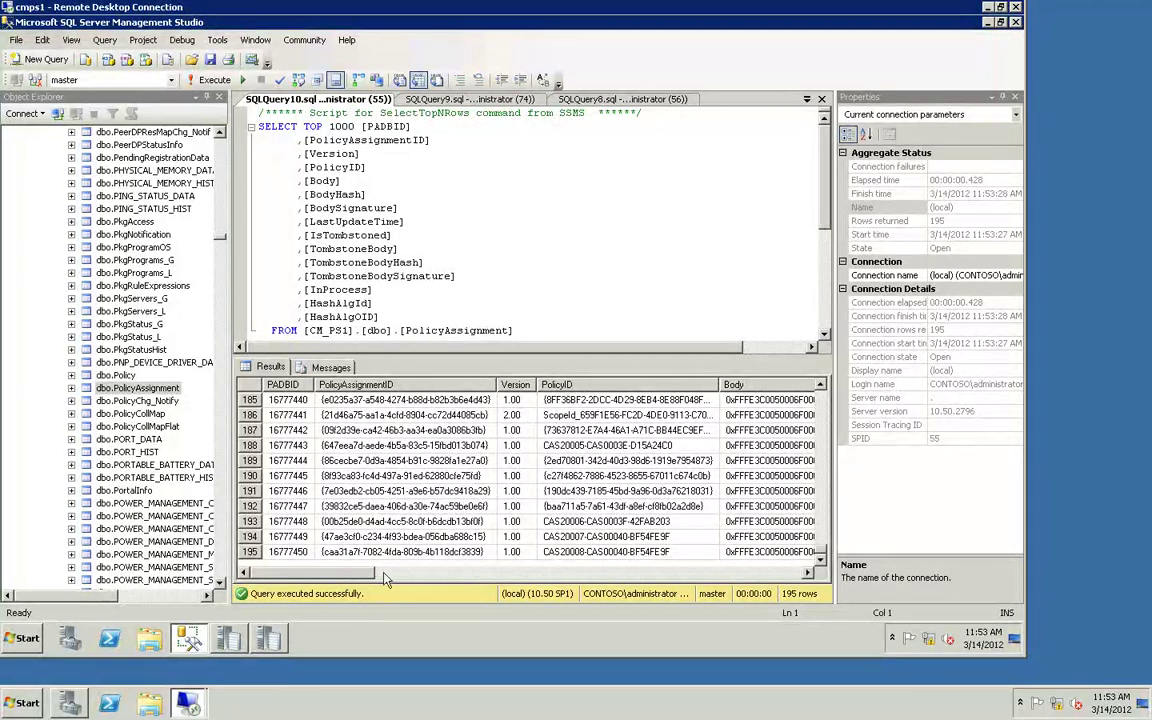
{"action": "left_click_drag", "start_coordinate": [372, 573], "coordinate": [287, 572]}
Query the top 1000 rows of dbo.PolicyCollMap and examine its last rows.
{"action": "left_click", "coordinate": [146, 415]}
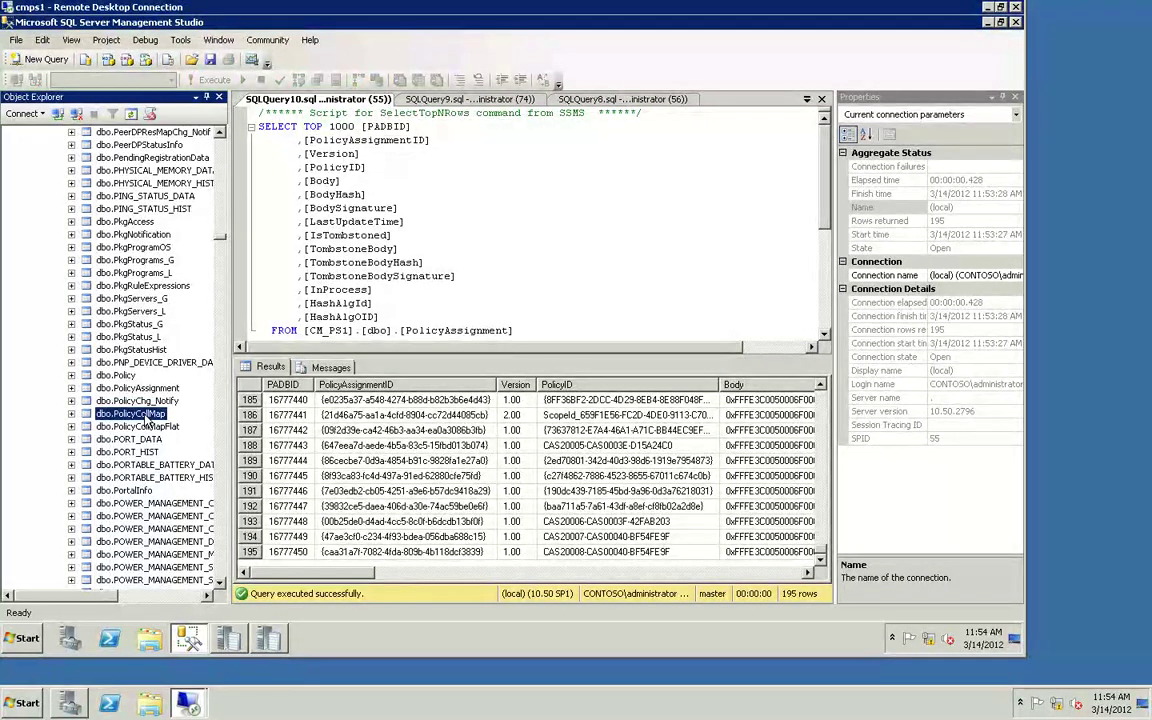
{"action": "right_click", "coordinate": [146, 418]}
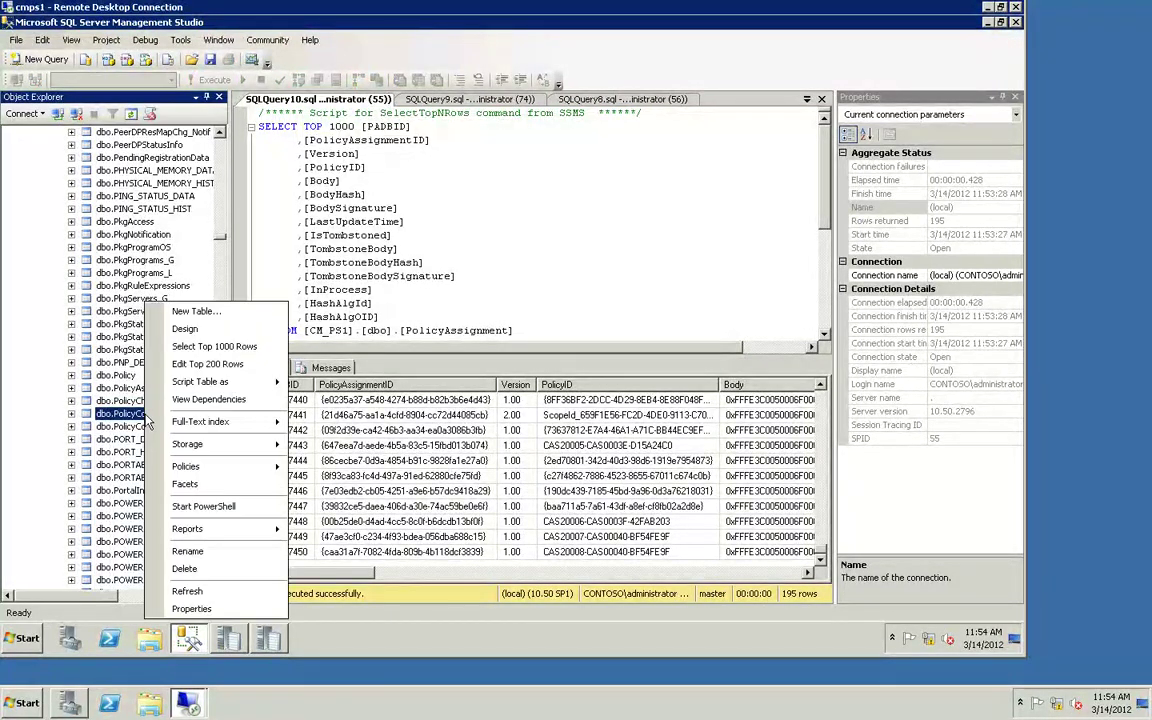
{"action": "left_click", "coordinate": [213, 347]}
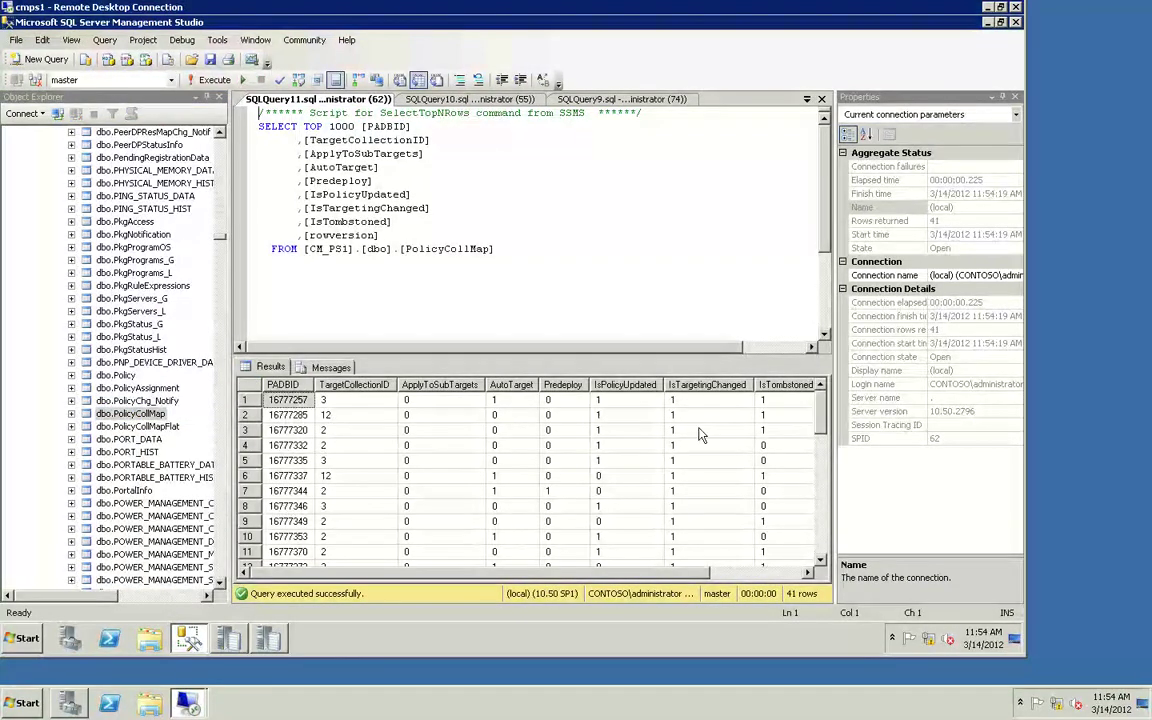
{"action": "left_click", "coordinate": [818, 563]}
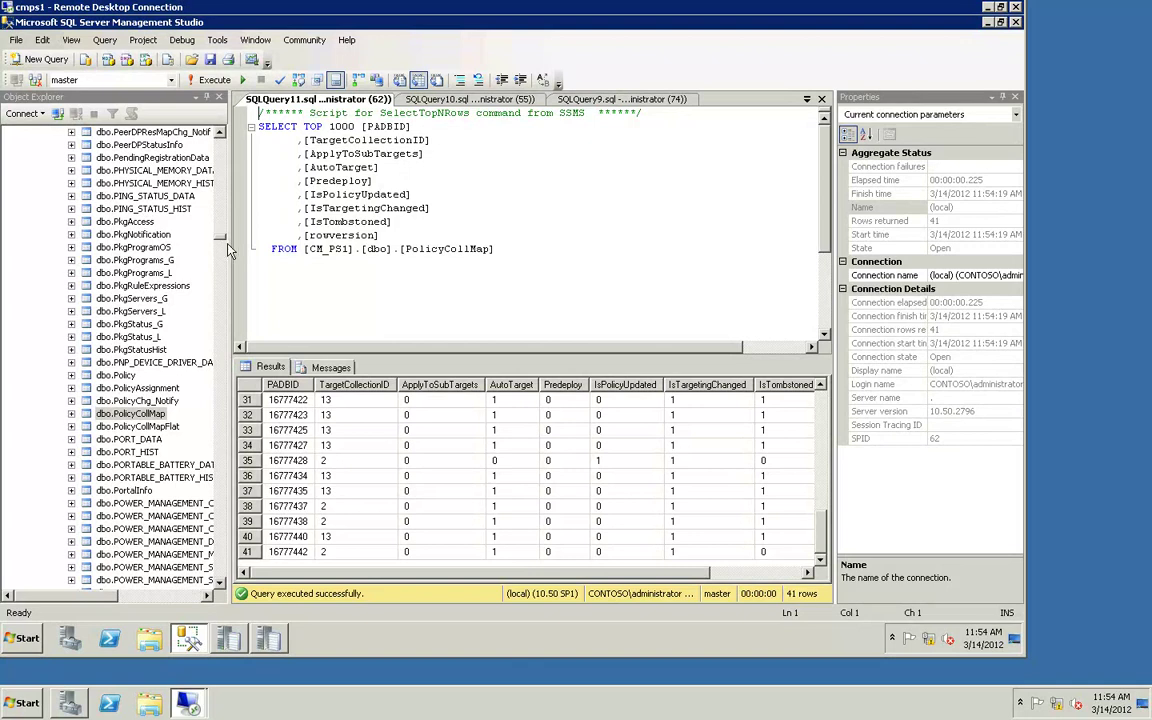
Query the top 1000 rows of the dbo.v_Collections view to look up the collection IDs.
{"action": "left_click_drag", "start_coordinate": [222, 243], "coordinate": [214, 348]}
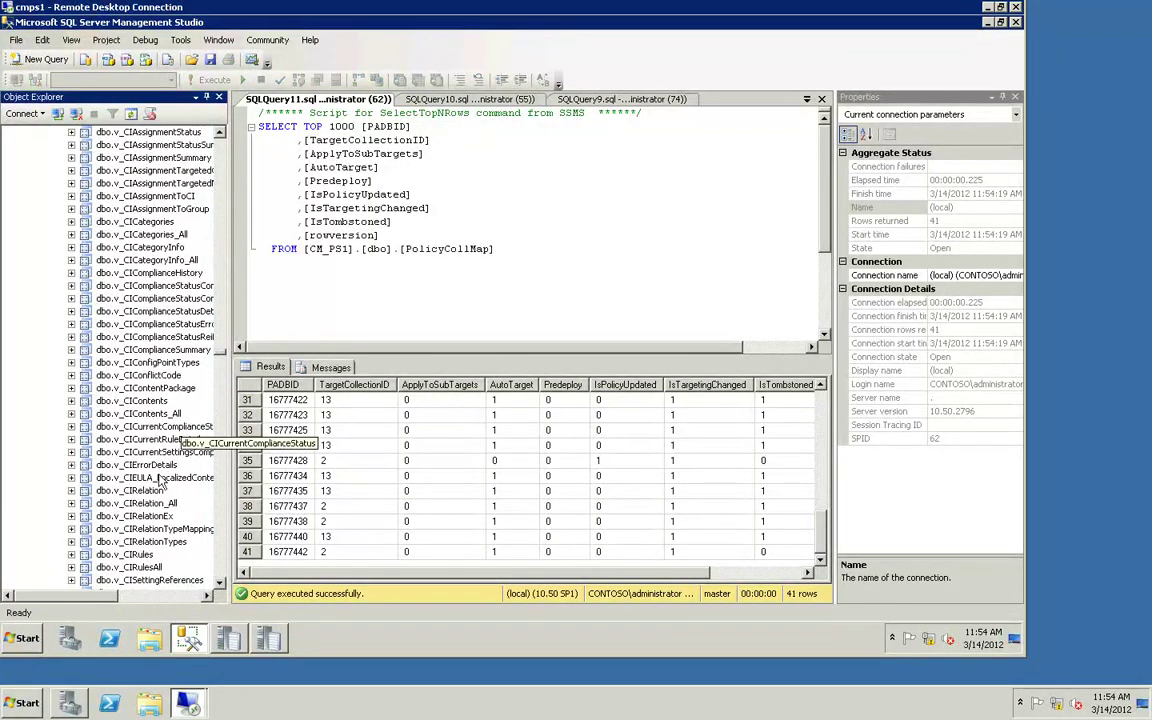
{"action": "left_click", "coordinate": [226, 546]}
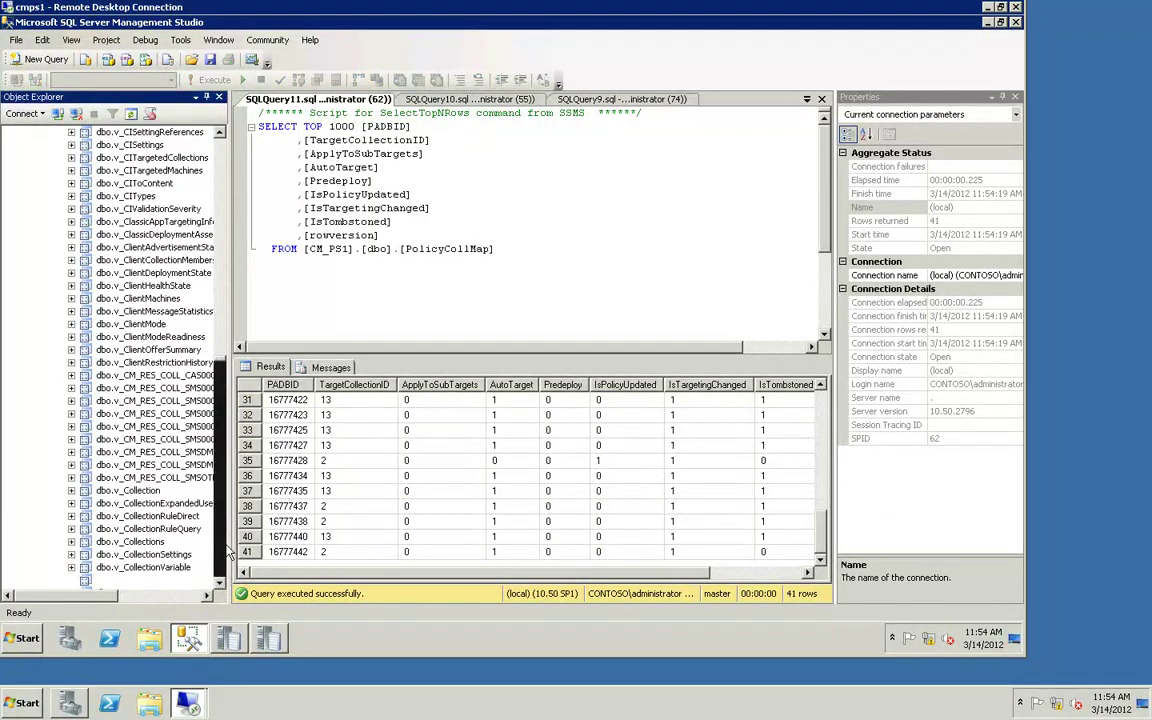
{"action": "right_click", "coordinate": [176, 546]}
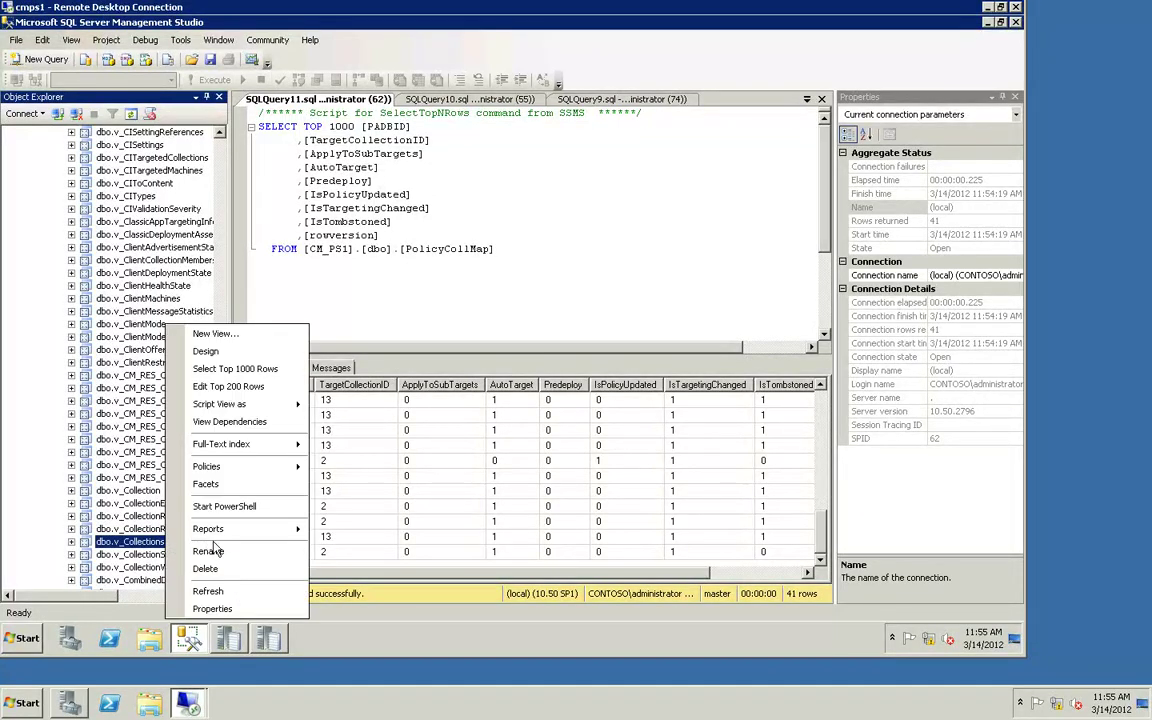
{"action": "left_click", "coordinate": [235, 368]}
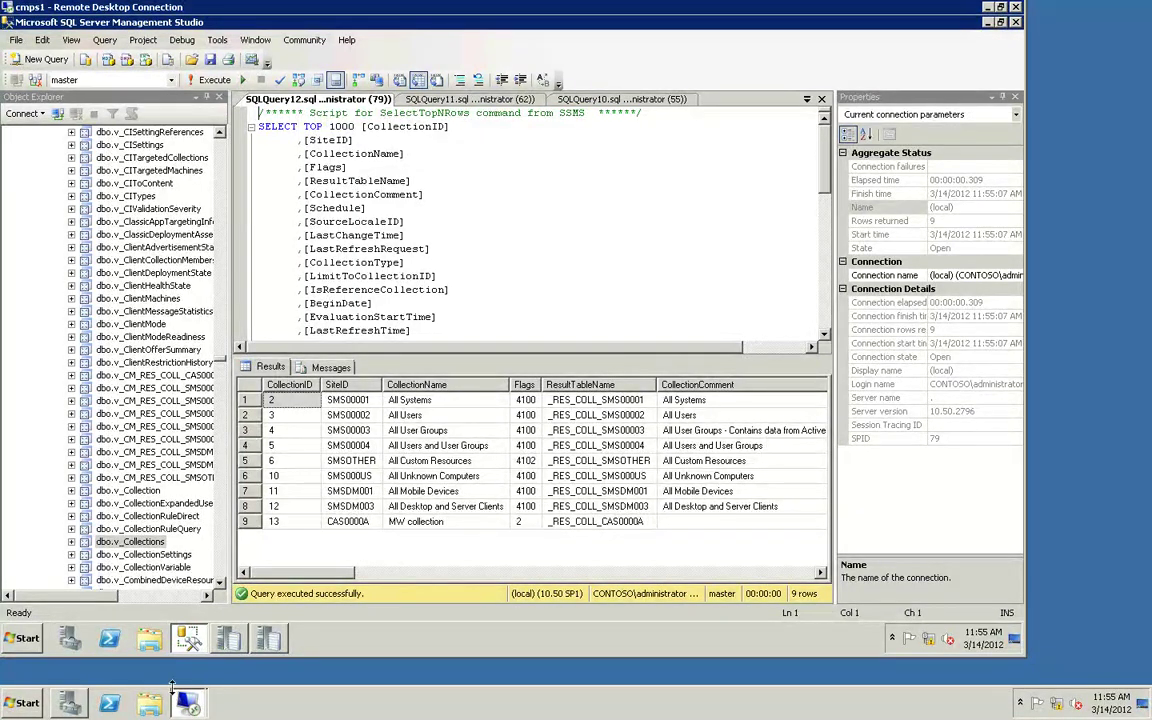
Switch to the Registry Editor in the cmcas remote session and collapse the SMS_EXECUTIVE and Components keys.
{"action": "mouse_move", "coordinate": [188, 704]}
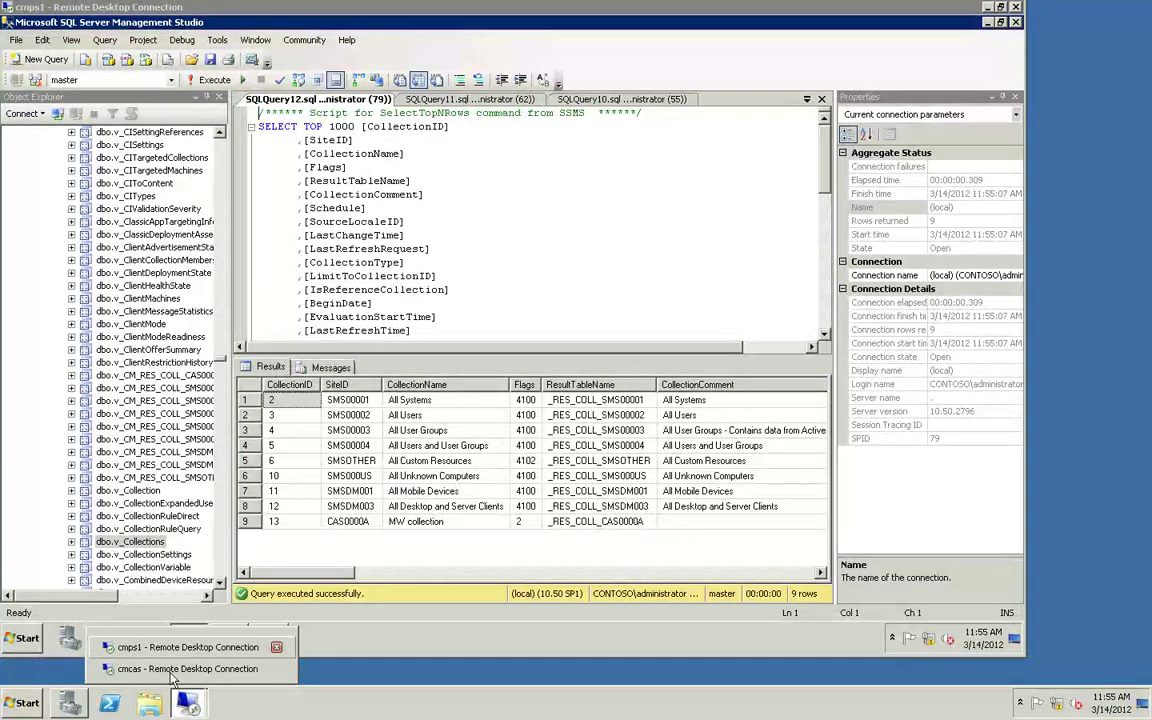
{"action": "left_click", "coordinate": [186, 668]}
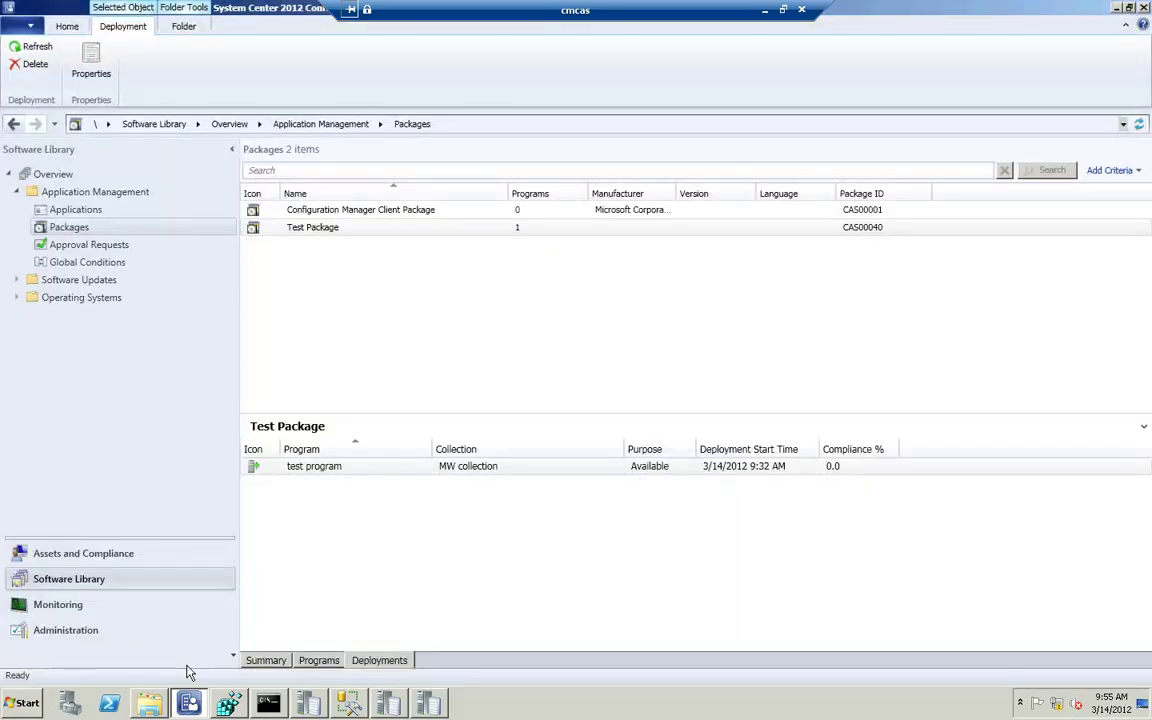
{"action": "left_click", "coordinate": [228, 706]}
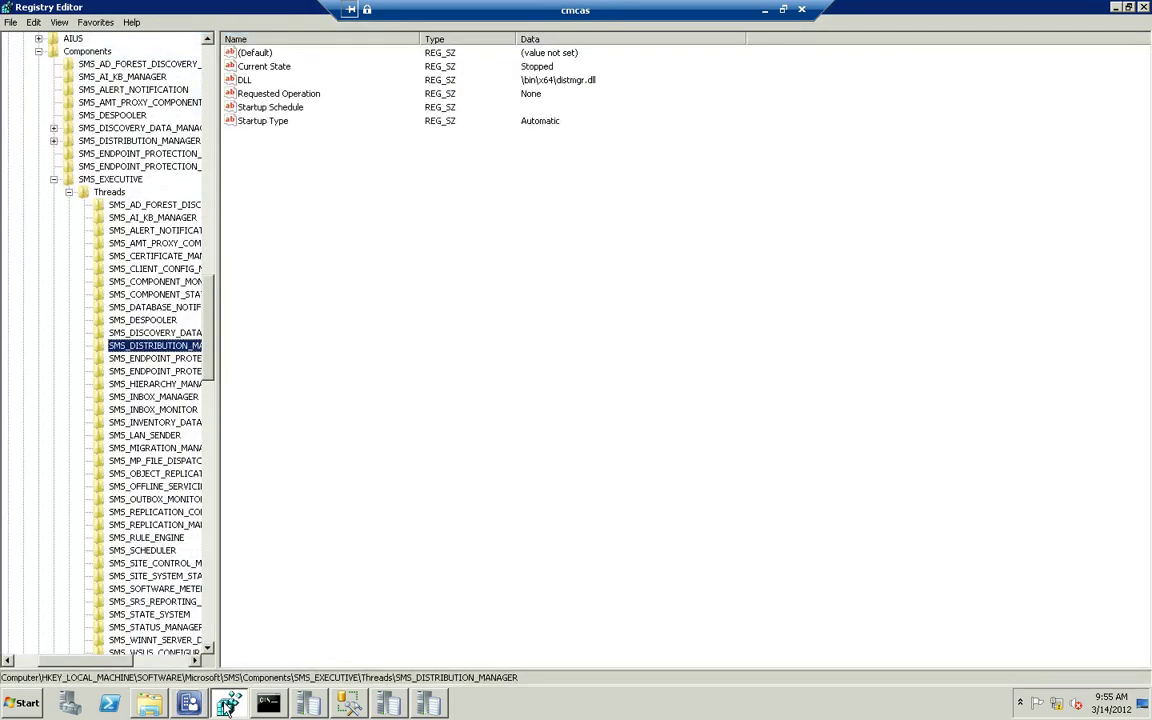
{"action": "left_click", "coordinate": [53, 180]}
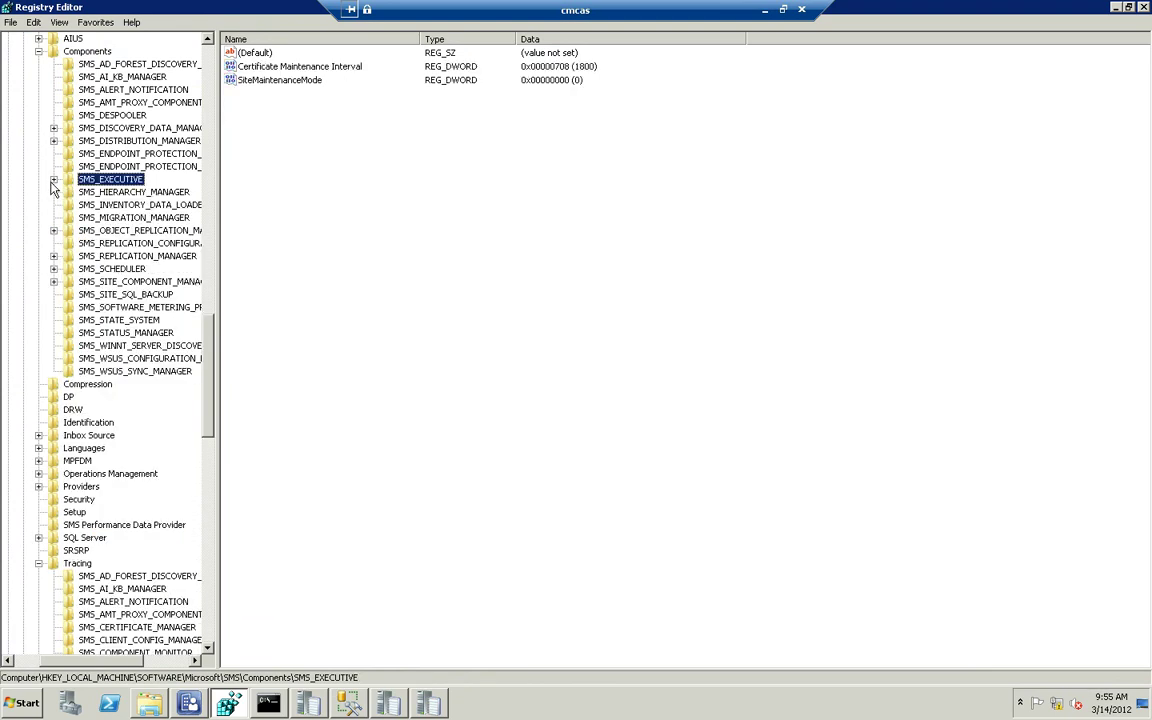
{"action": "left_click", "coordinate": [38, 51]}
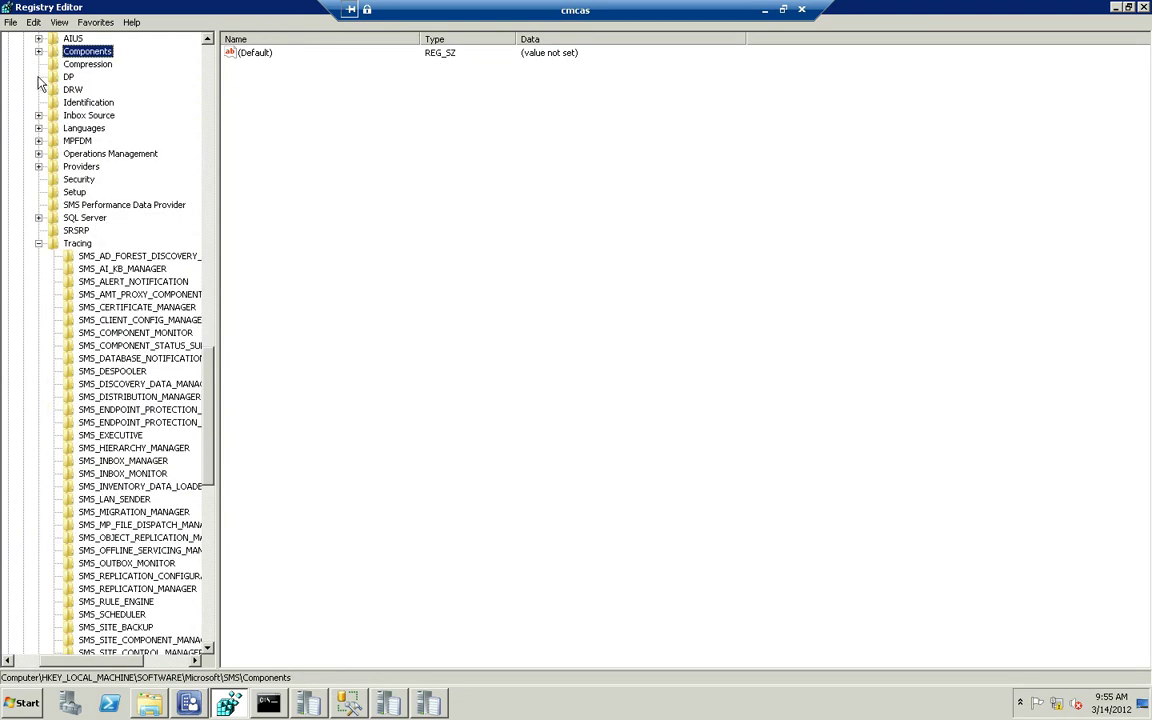
Set the SqlEnabled value under the SMS Tracing key to 1 and minimize the Registry Editor.
{"action": "left_click", "coordinate": [77, 243]}
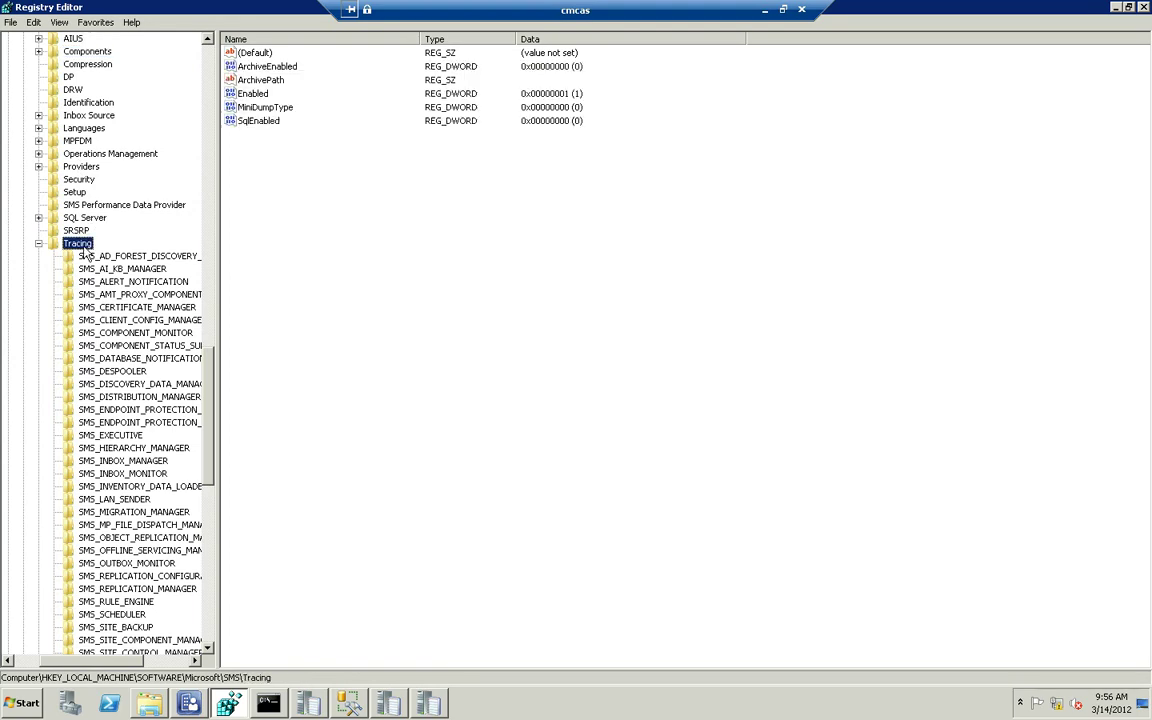
{"action": "left_click", "coordinate": [258, 121]}
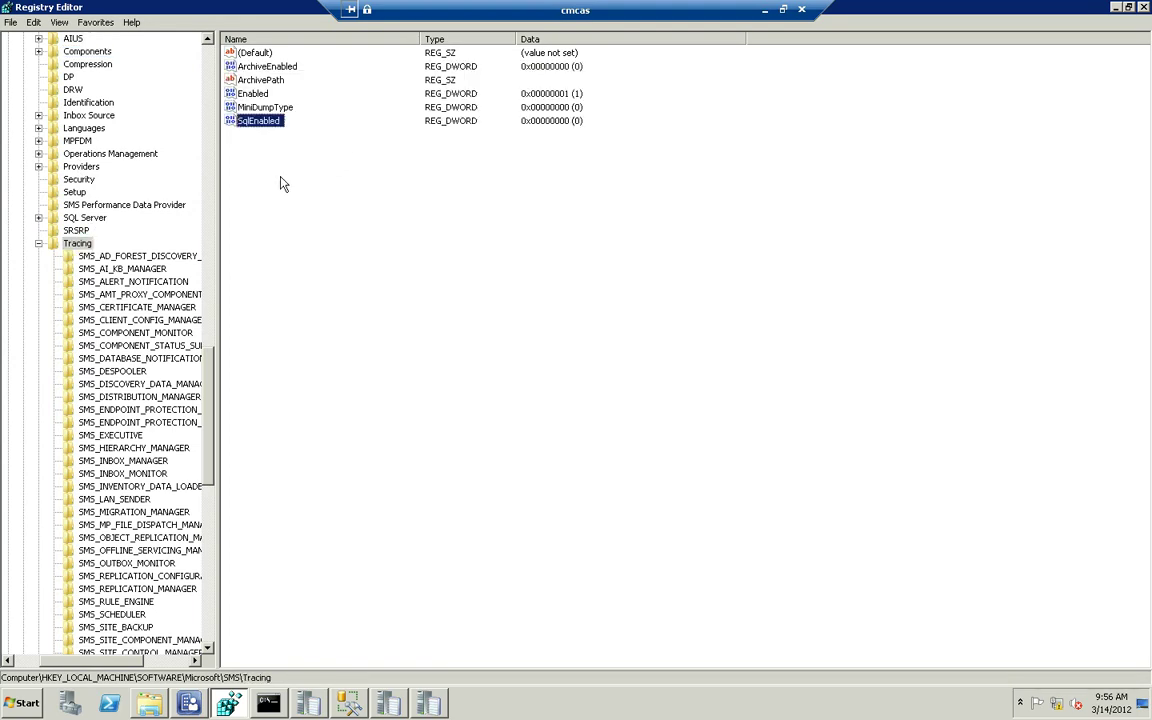
{"action": "double_click", "coordinate": [274, 124]}
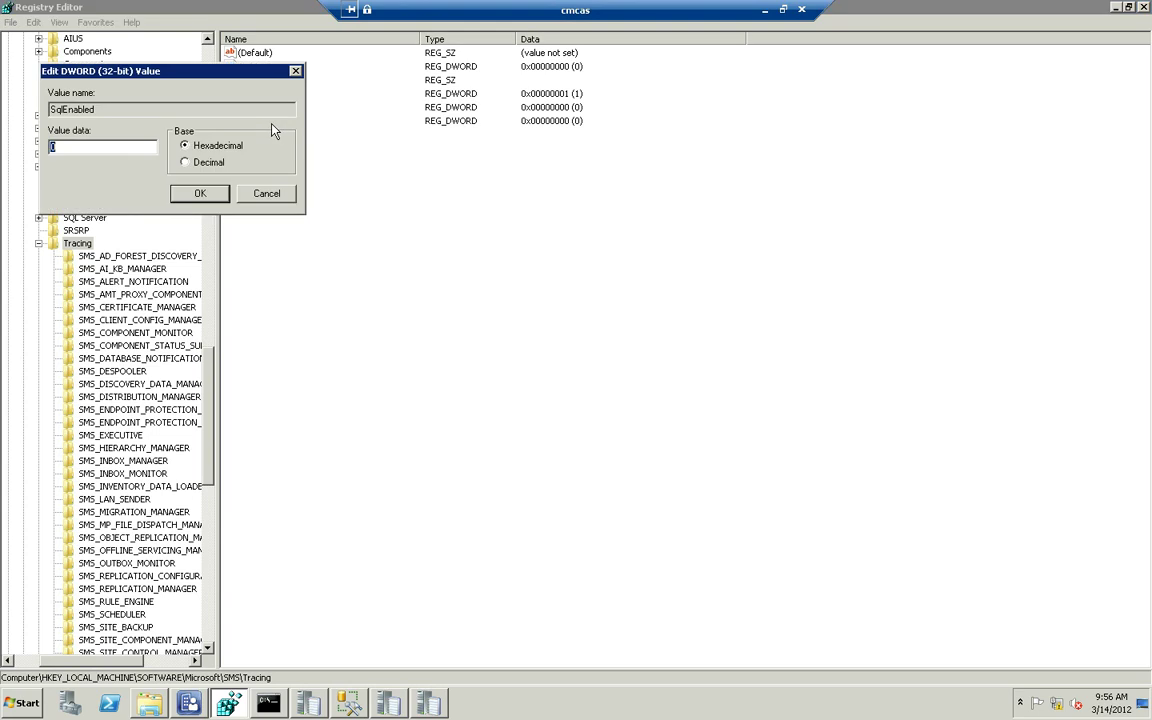
{"action": "type", "text": "1"}
{"action": "key", "text": "Return"}
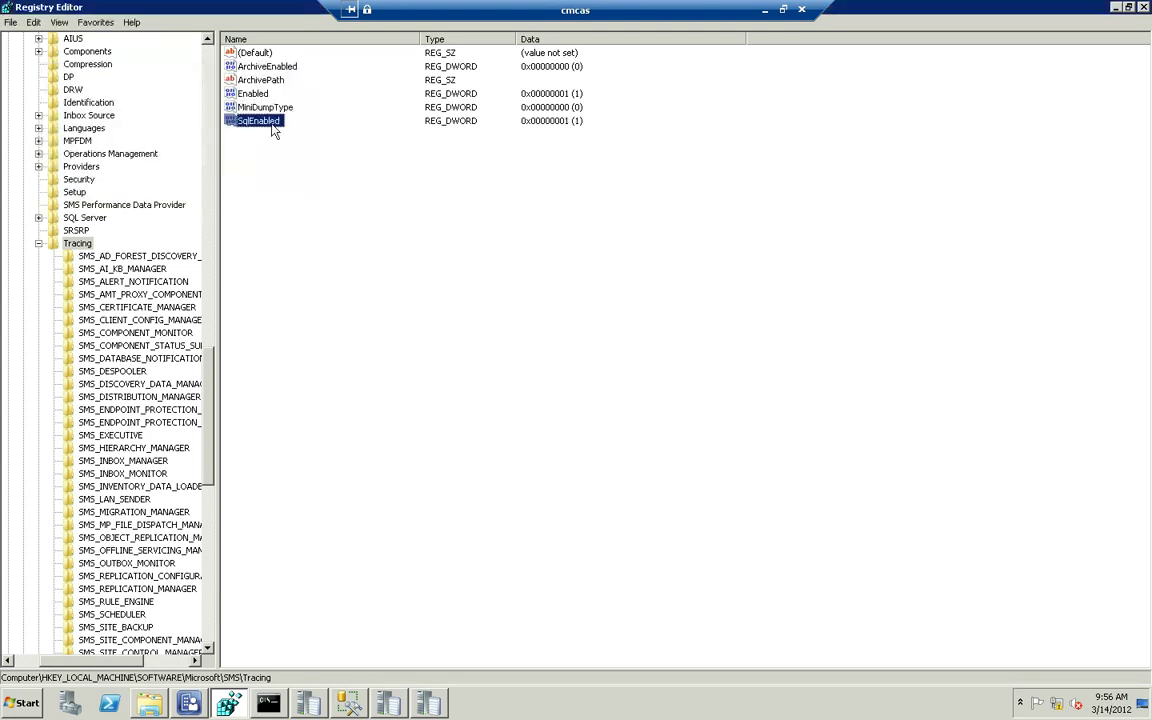
{"action": "left_click", "coordinate": [1116, 8]}
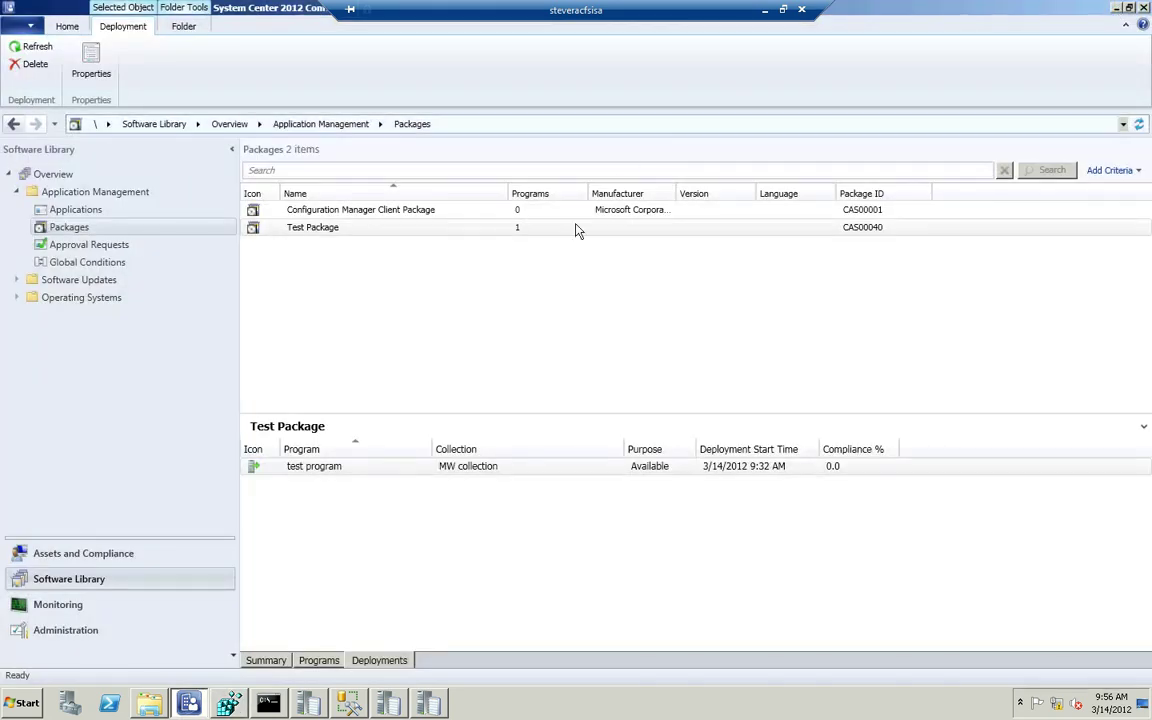
Clear the comment in the properties of Test Package and save the change.
{"action": "left_click", "coordinate": [328, 234]}
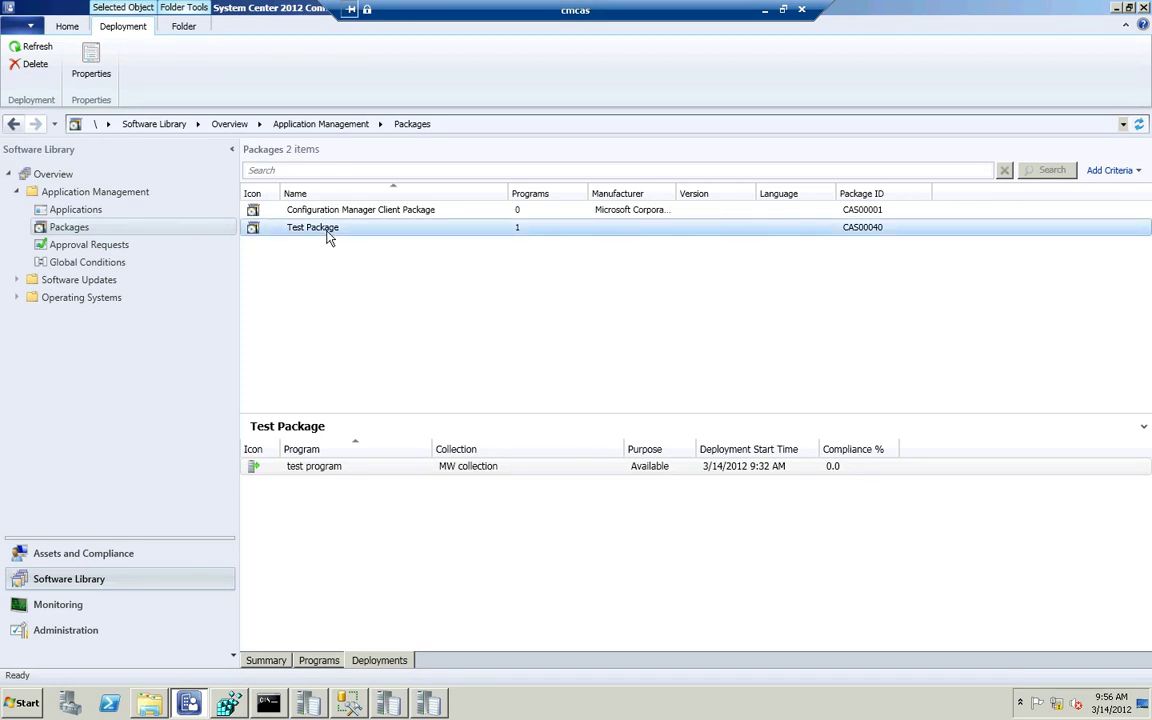
{"action": "right_click", "coordinate": [328, 234]}
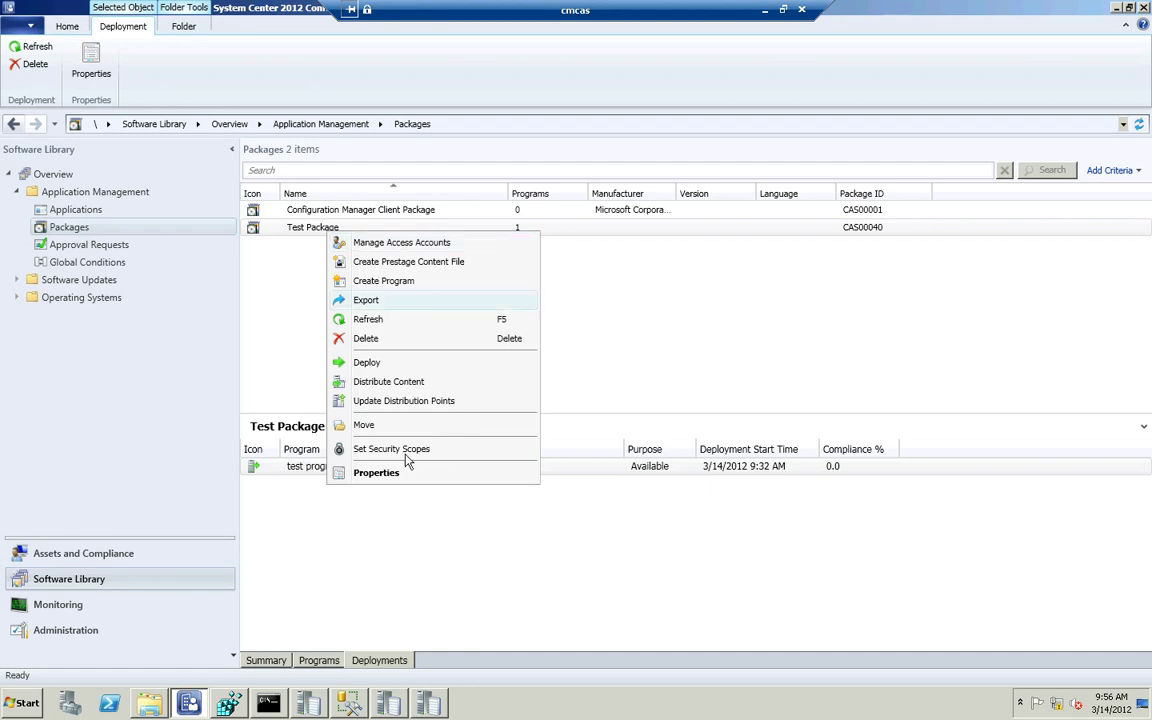
{"action": "left_click", "coordinate": [364, 426]}
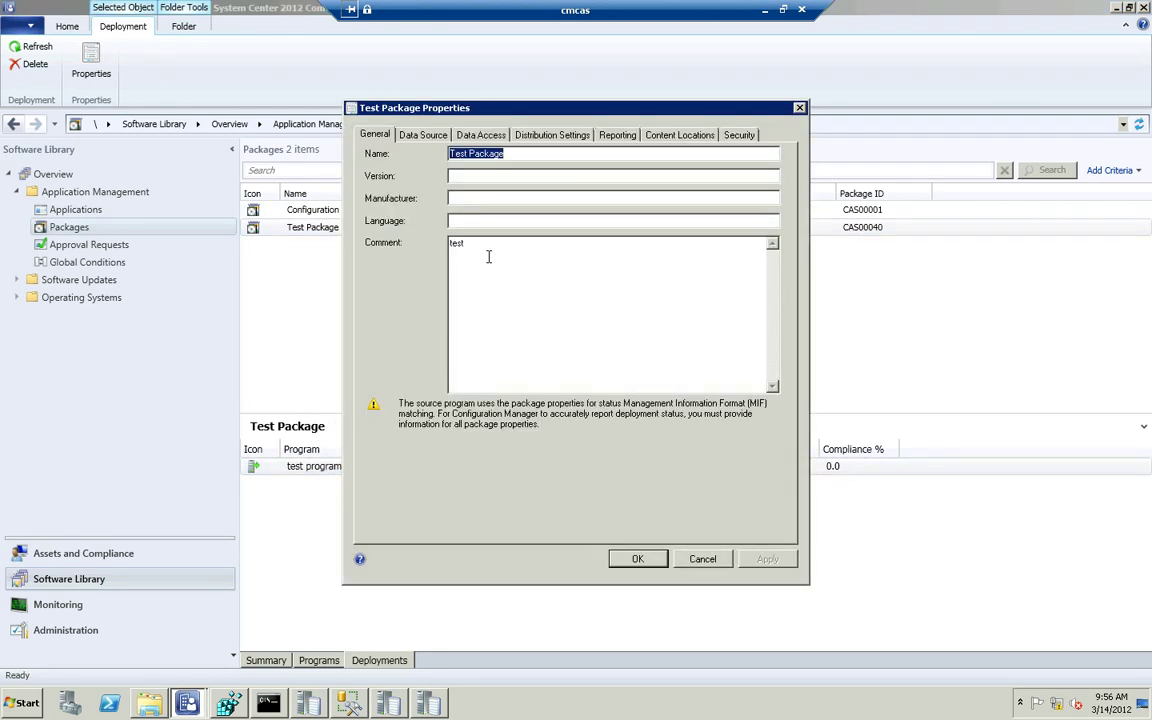
{"action": "key", "text": "Tab"}
{"action": "key", "text": "Tab"}
{"action": "key", "text": "Tab"}
{"action": "key", "text": "Tab"}
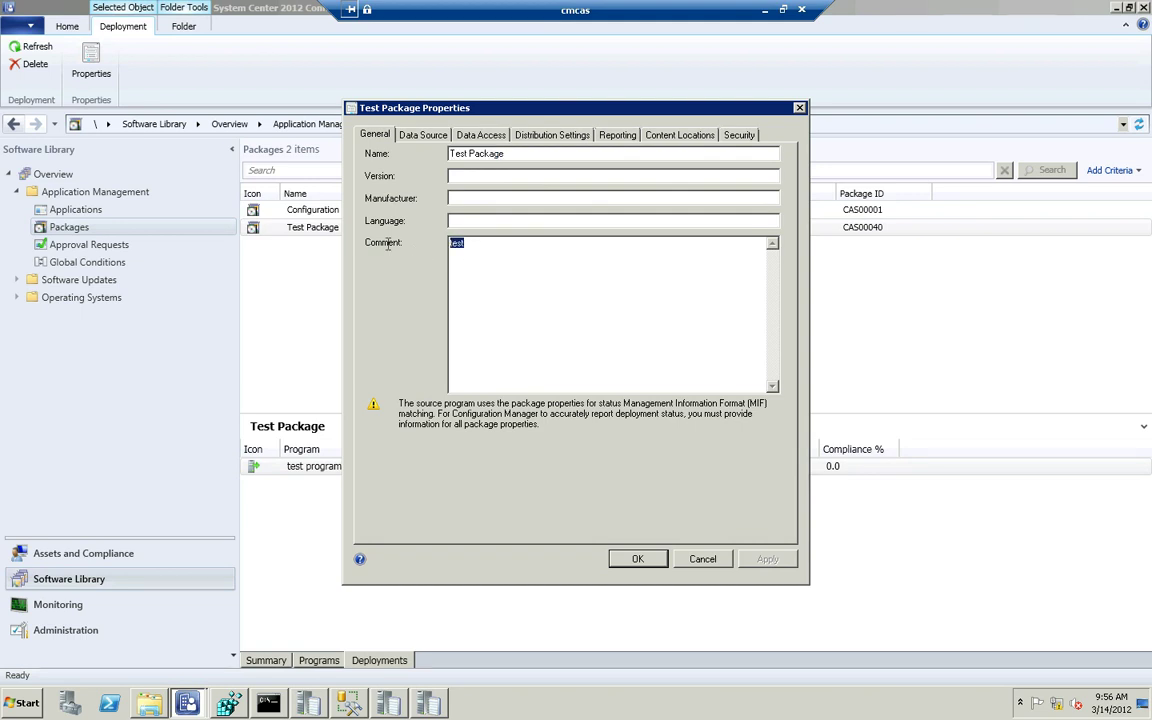
{"action": "key", "text": "Delete"}
{"action": "left_click", "coordinate": [645, 561]}
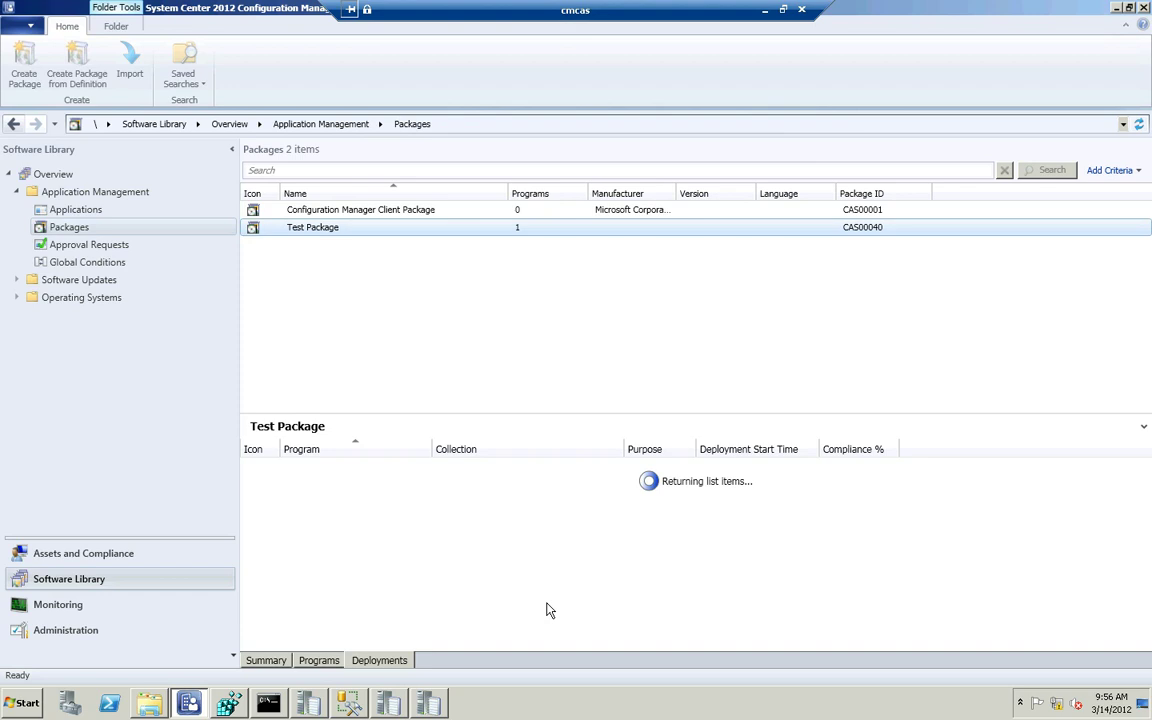
Open distmgr.log from the Microsoft Configuration Manager Logs folder on the CAS.
{"action": "left_click", "coordinate": [161, 702]}
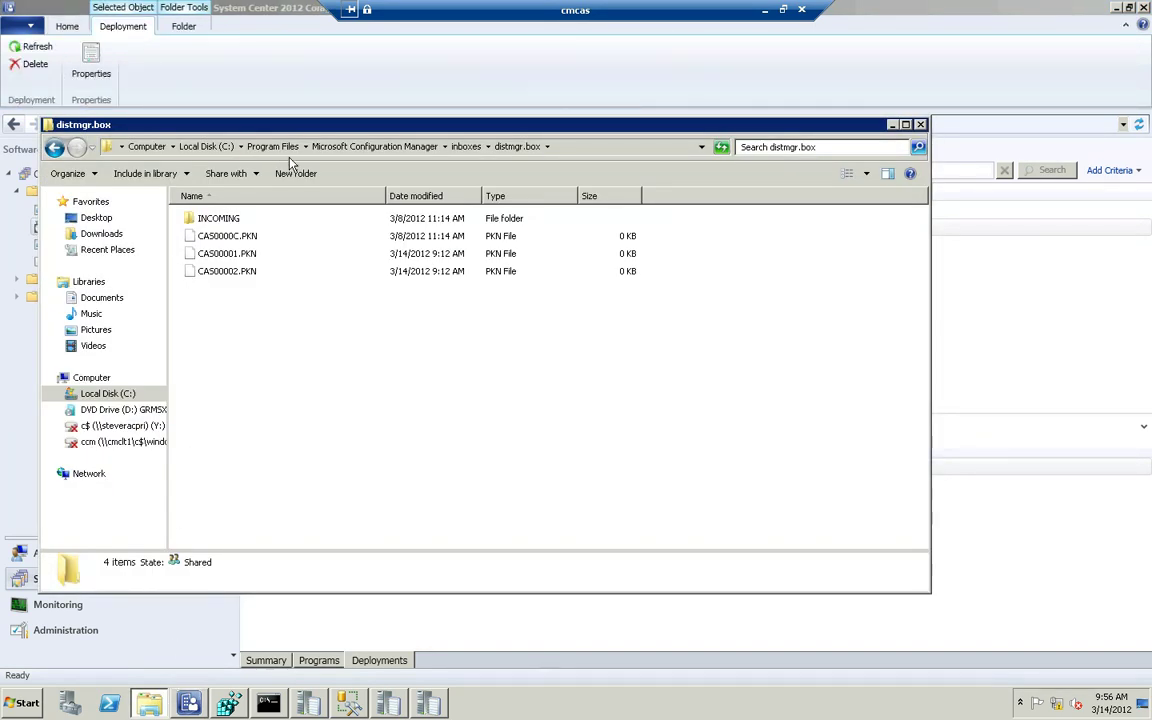
{"action": "left_click", "coordinate": [345, 147]}
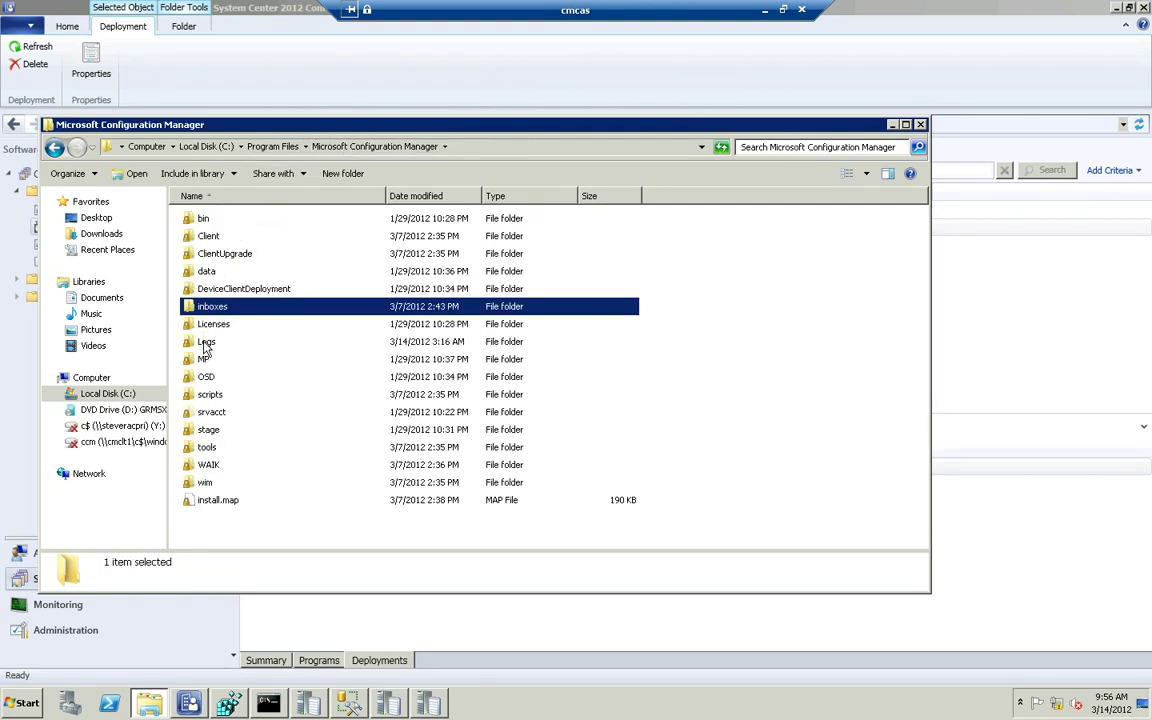
{"action": "double_click", "coordinate": [207, 343]}
{"action": "left_click", "coordinate": [205, 378]}
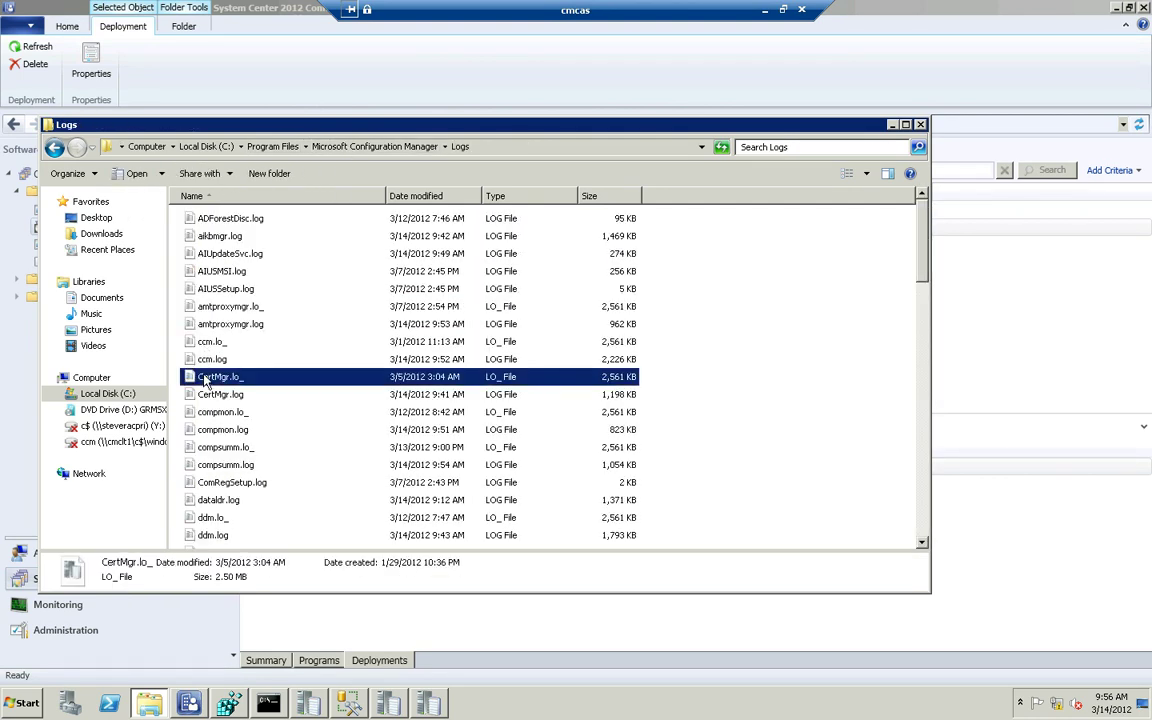
{"action": "key", "text": "d"}
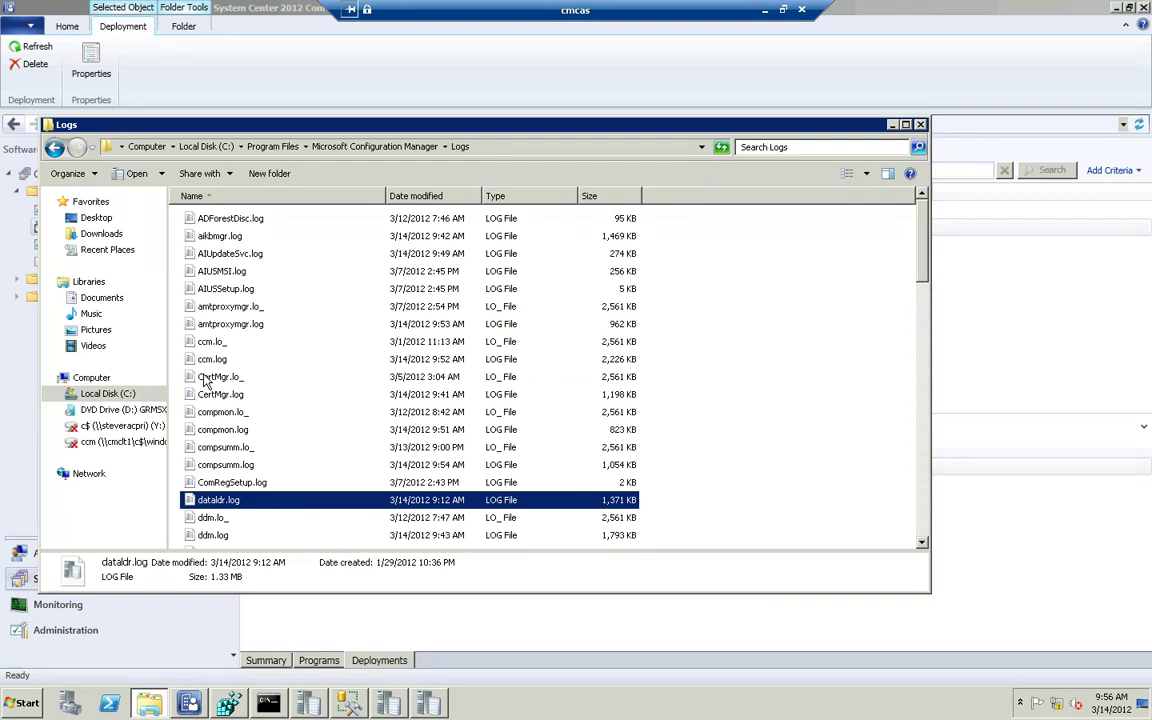
{"action": "scroll", "coordinate": [232, 397], "scroll_direction": "down", "scroll_amount": 2}
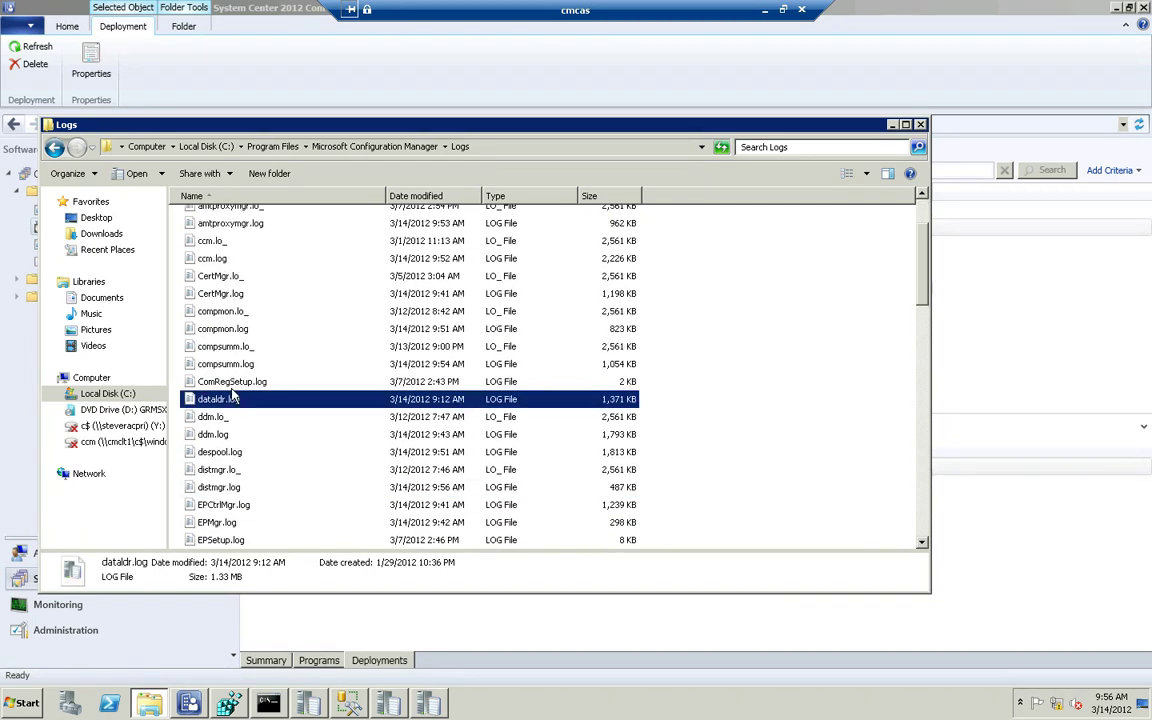
{"action": "double_click", "coordinate": [229, 487]}
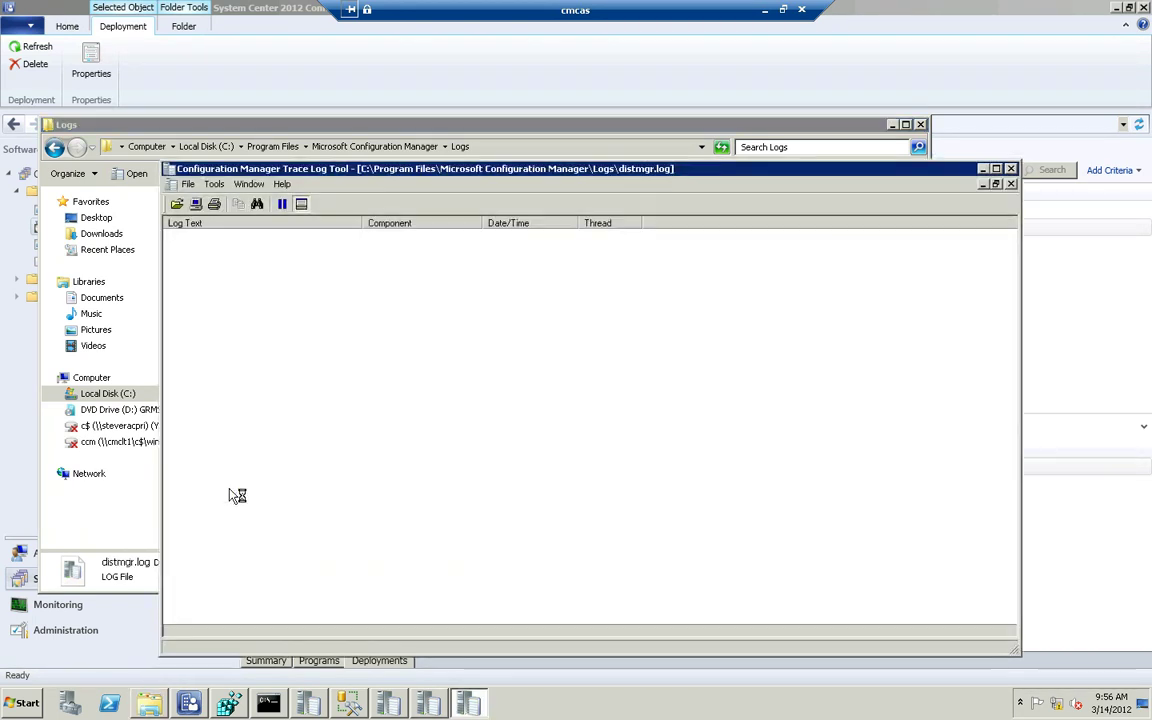